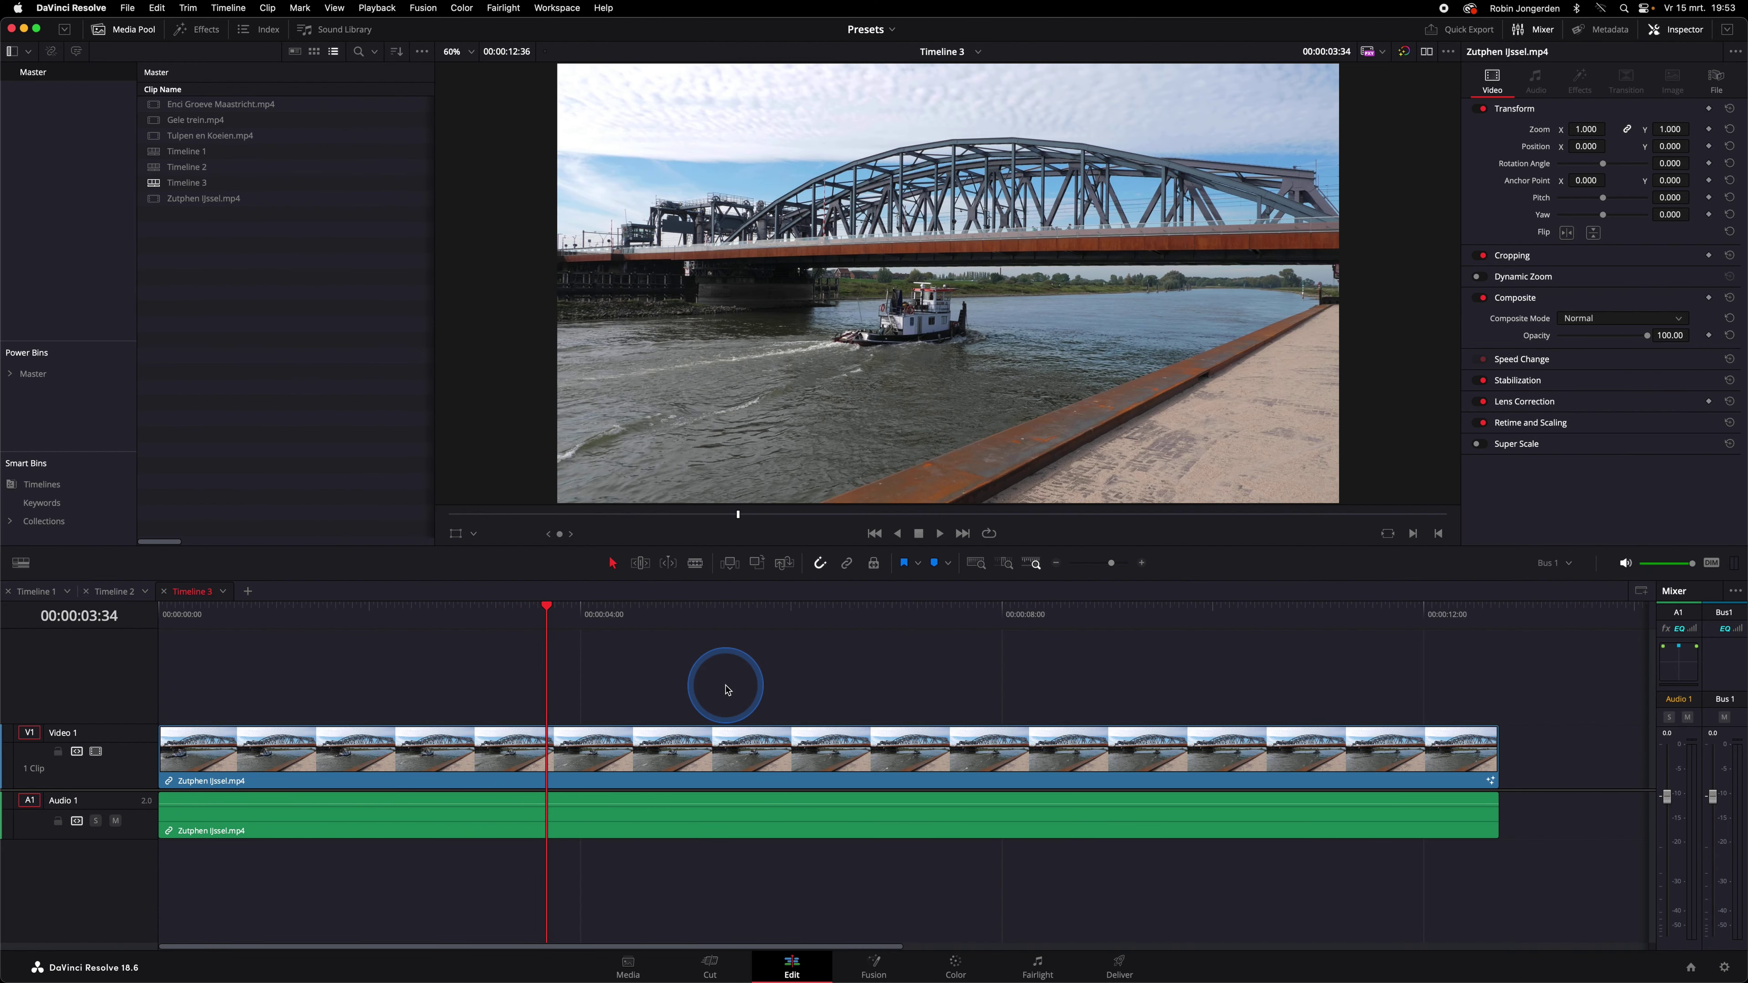
Step: Preview the timeline, then open the Zutphen IJssel.mp4 clip on V1 in the Fusion page
drag(500, 613, 1039, 673)
click(746, 758)
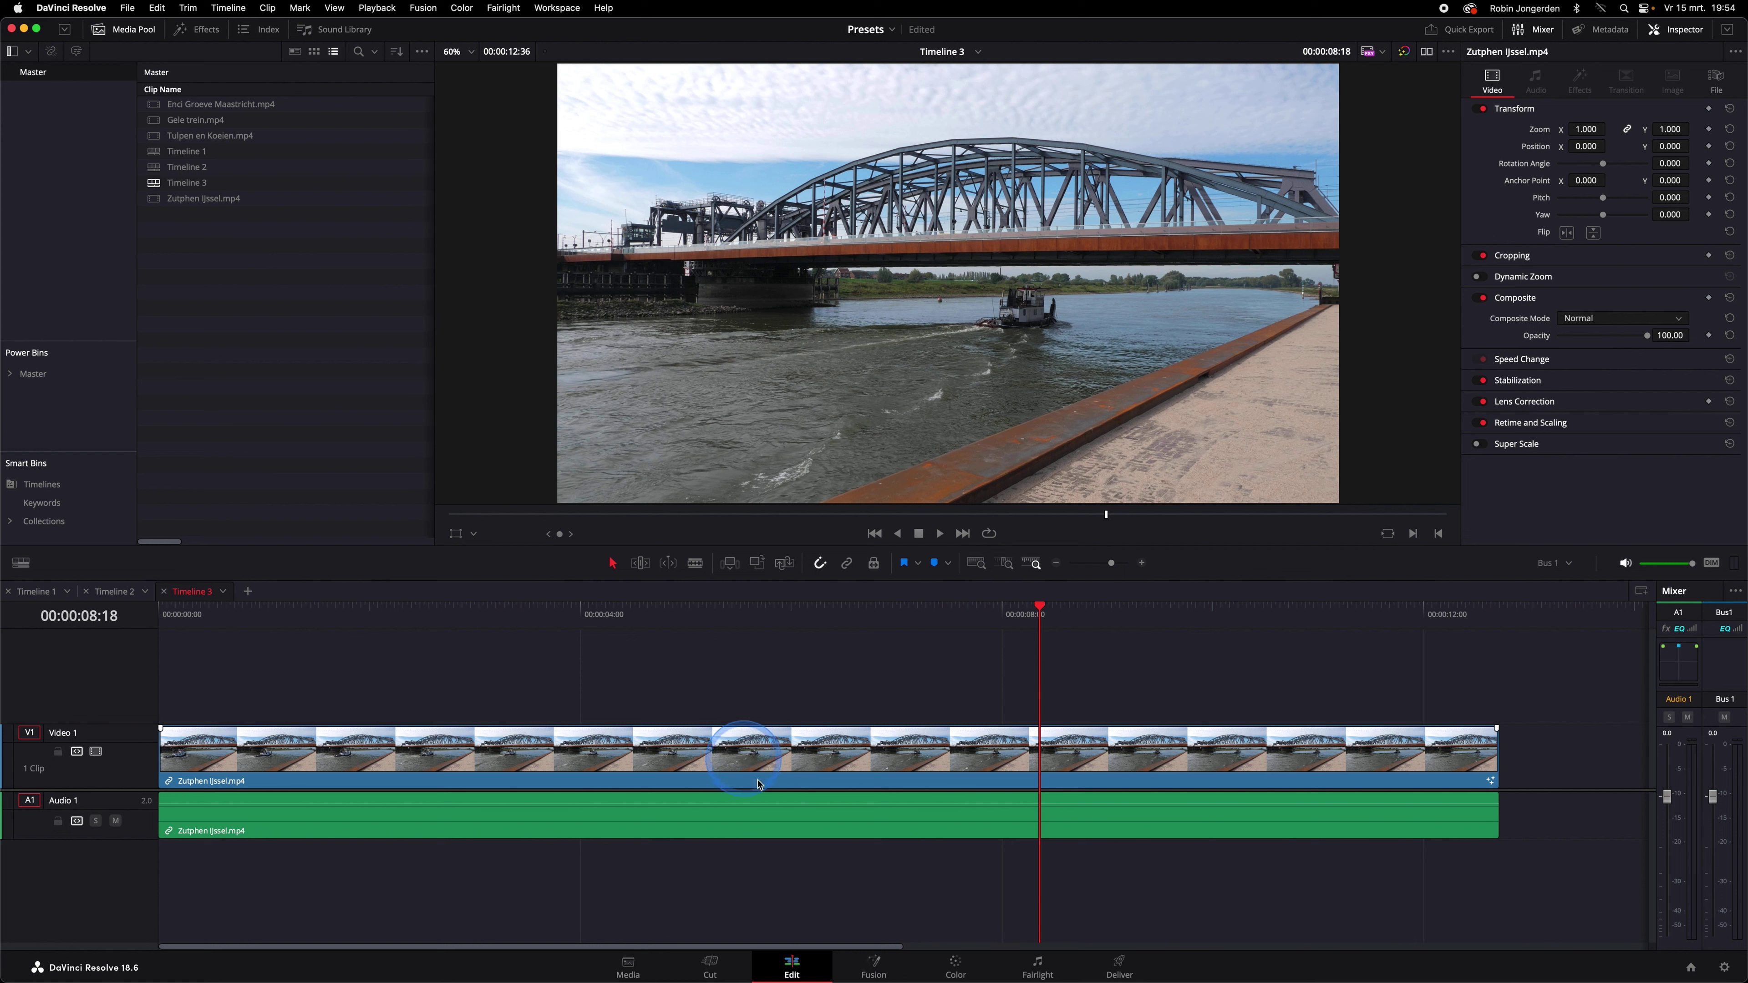
click(773, 758)
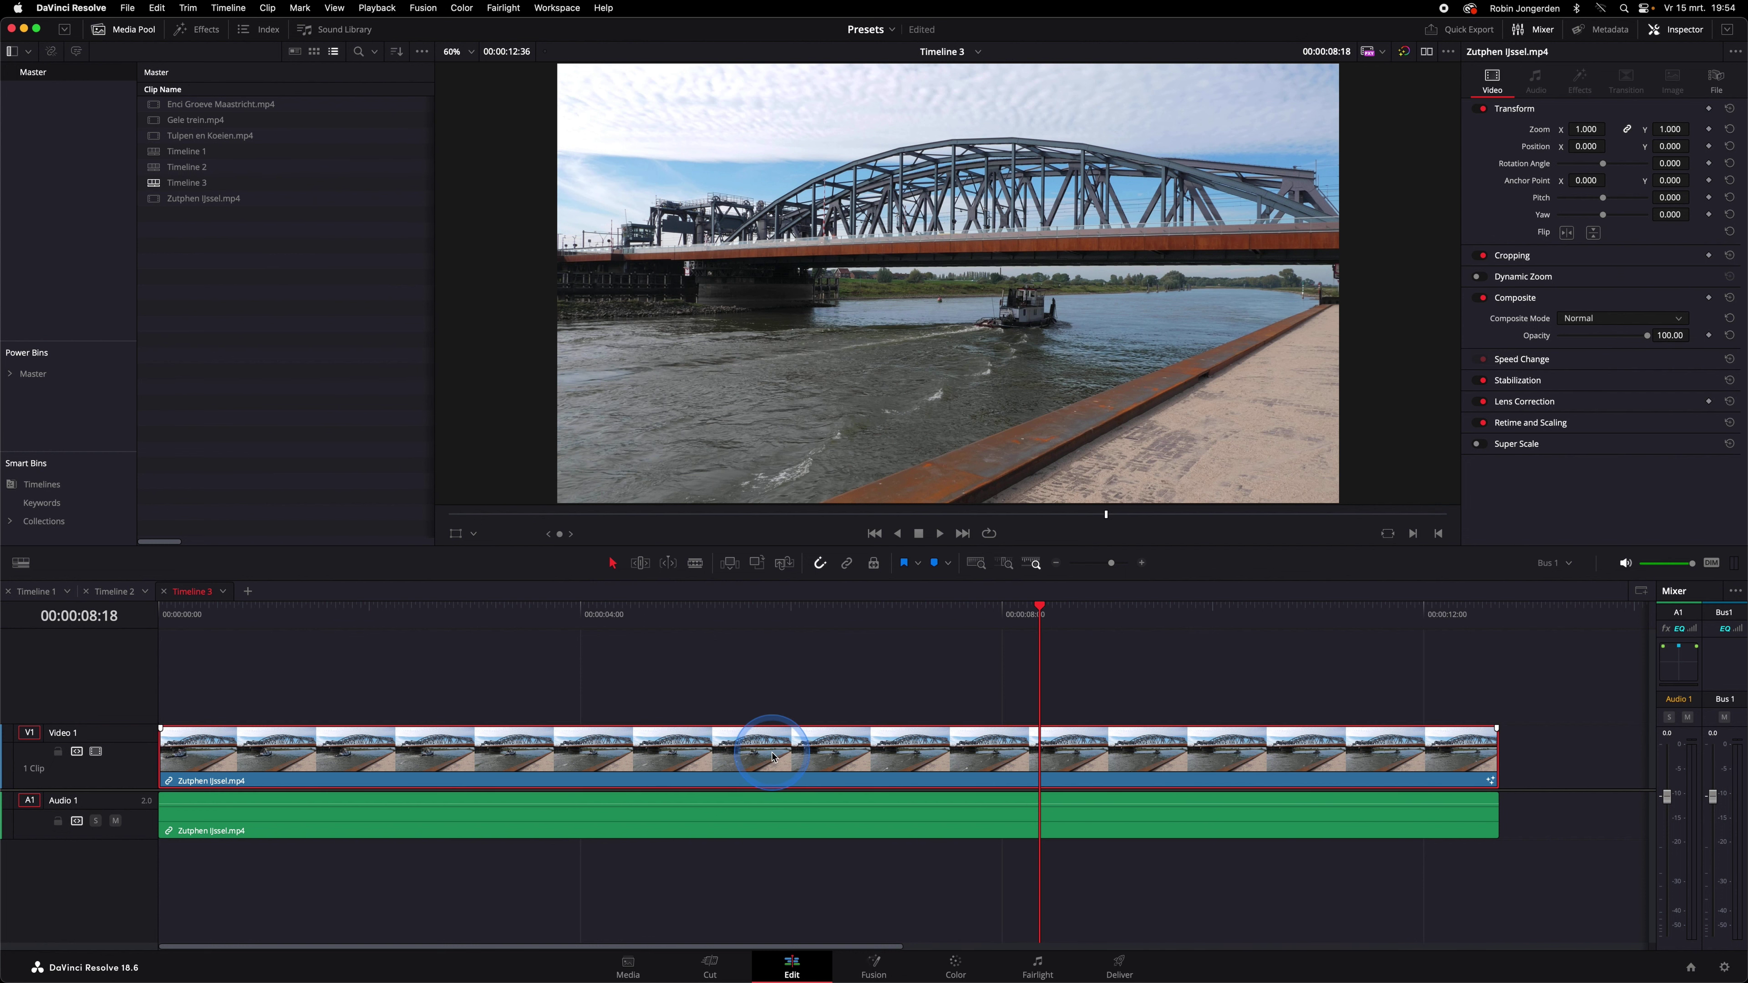
click(879, 968)
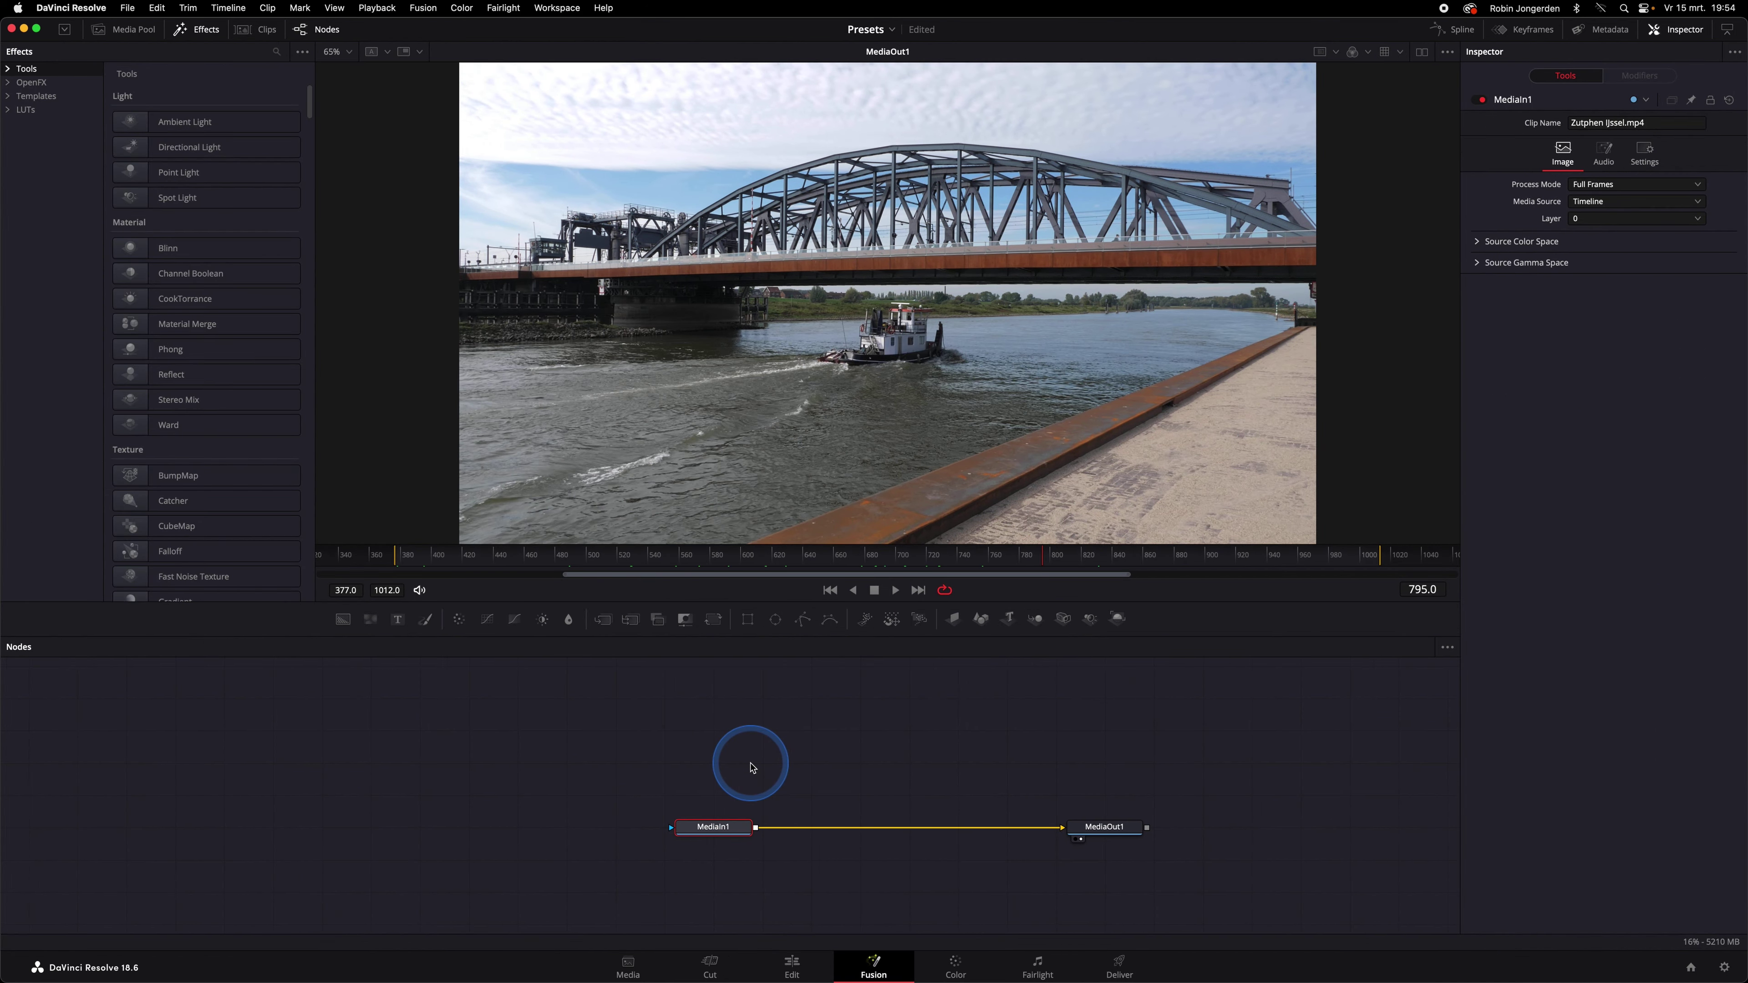
Step: Break the MediaIn1–MediaOut1 link and add a Background node feeding the output
drag(713, 826, 517, 808)
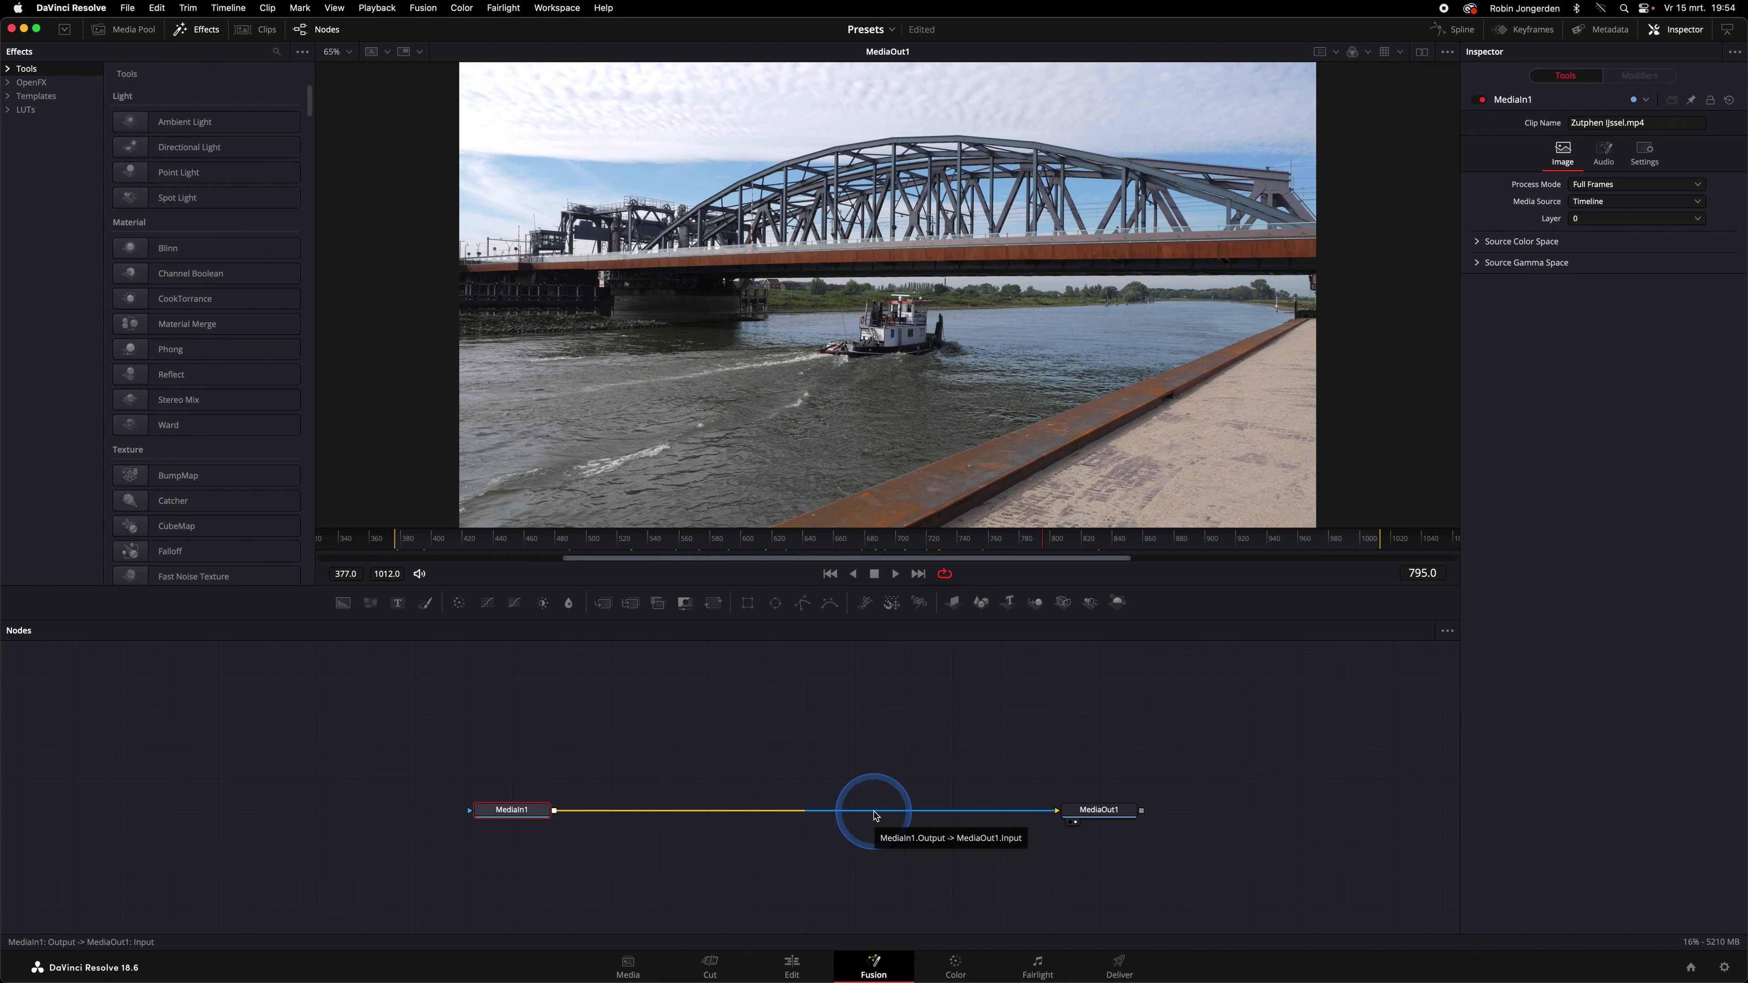
click(874, 816)
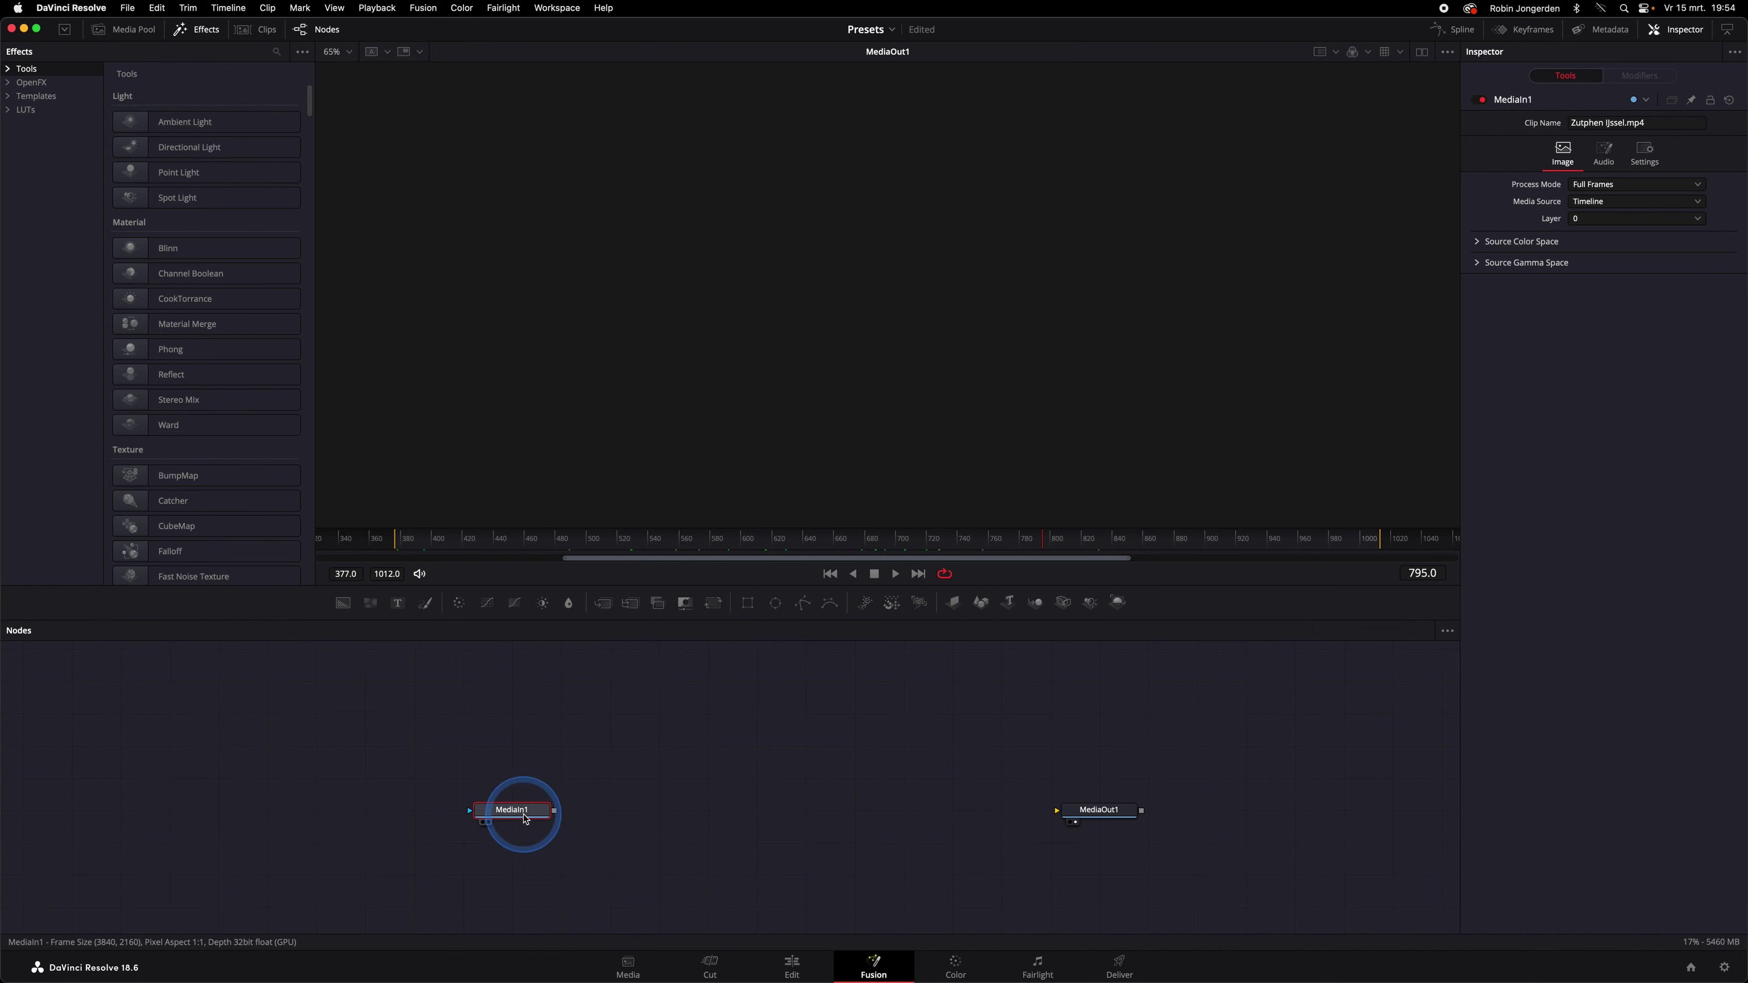
drag(560, 816, 852, 726)
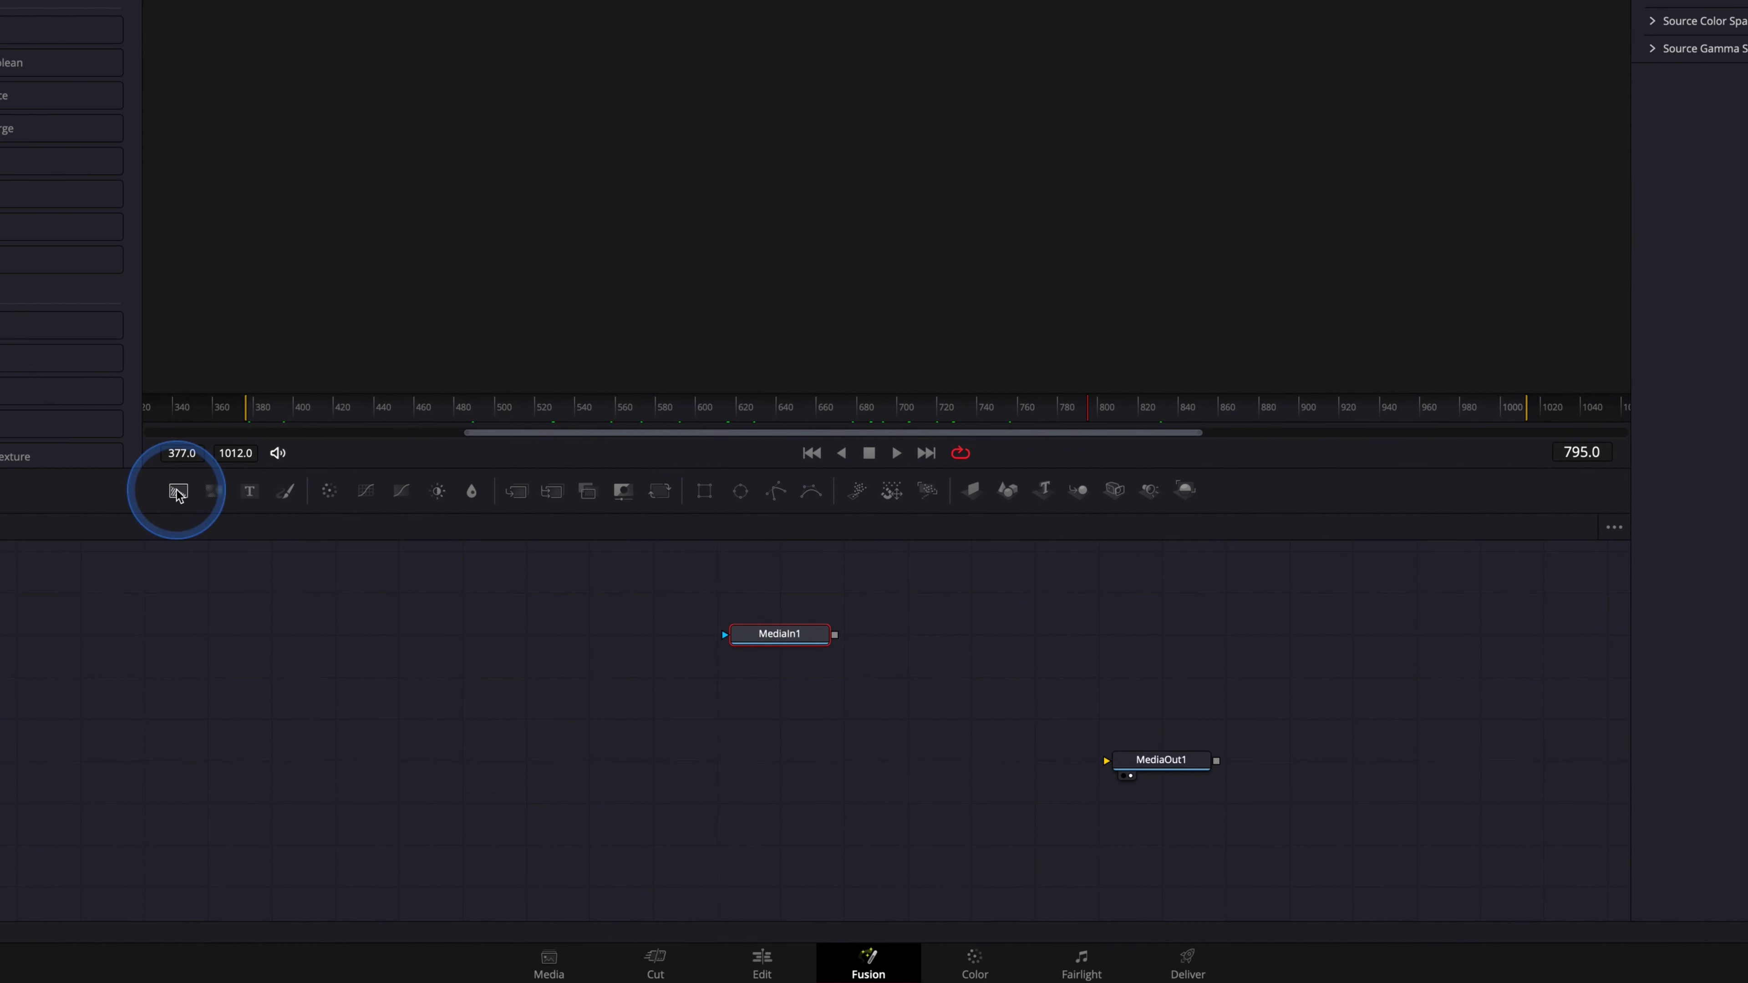
mouse_move(177, 492)
mouse_down()
mouse_move(480, 748)
mouse_move(1108, 762)
mouse_up()
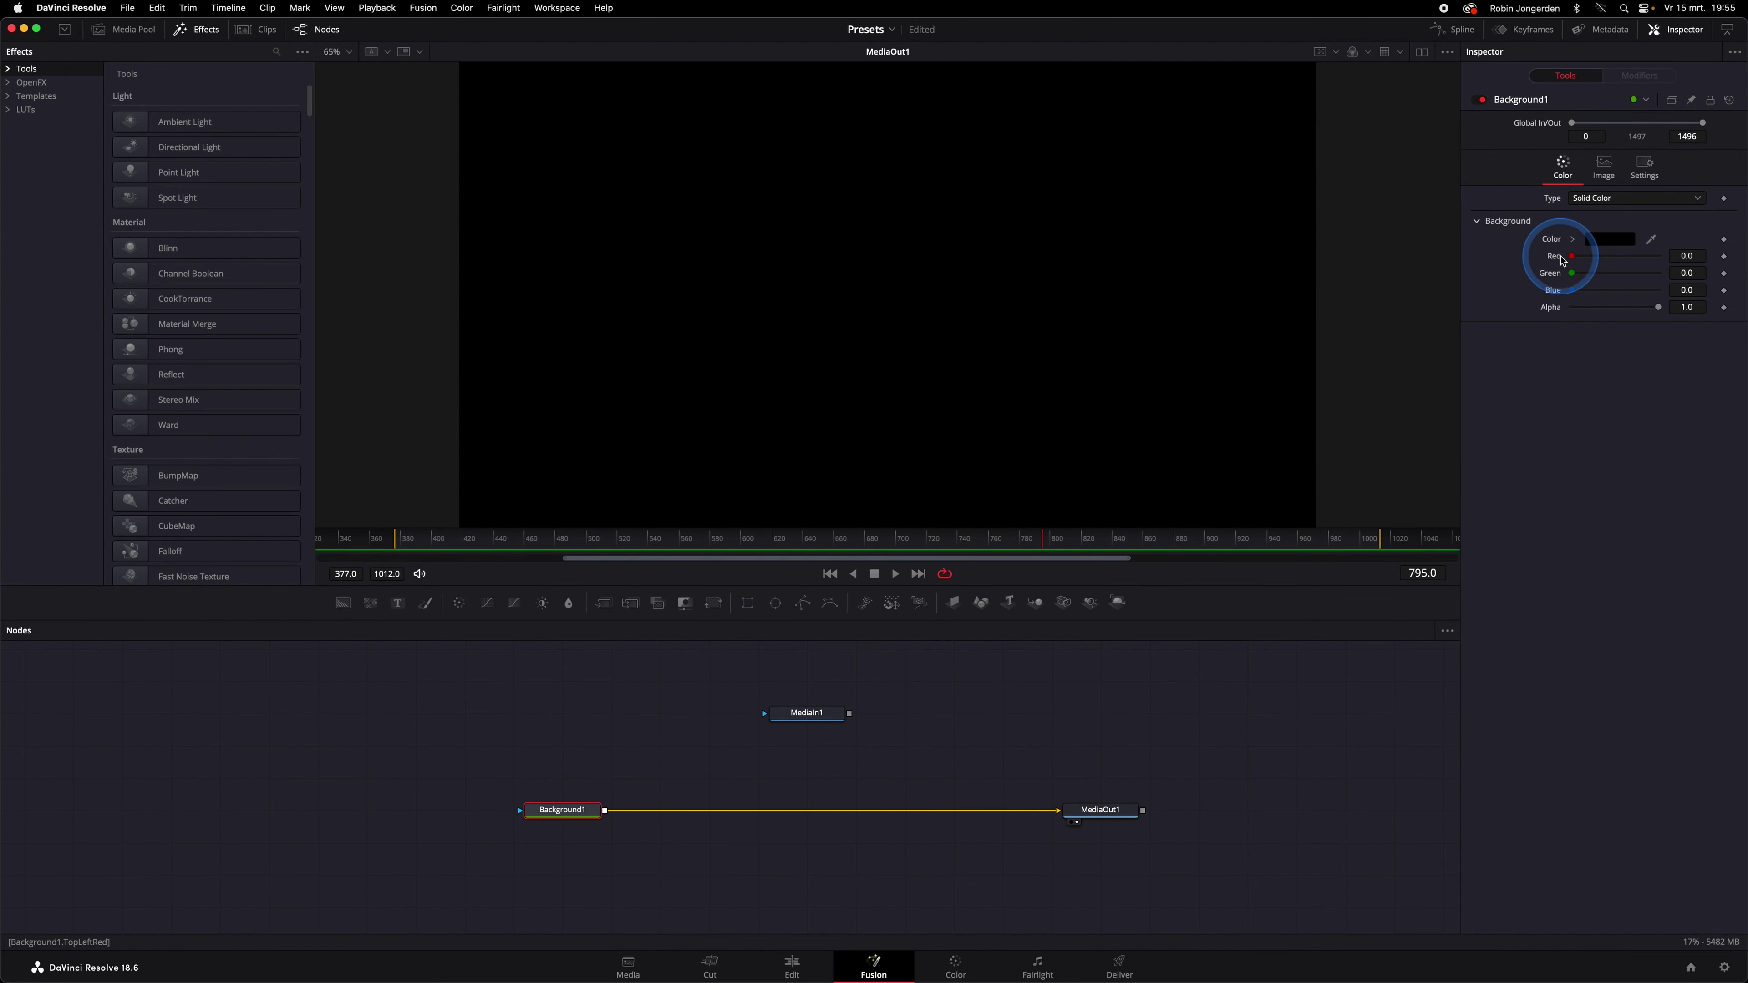
Step: Set the Background1 colour to teal
click(1572, 240)
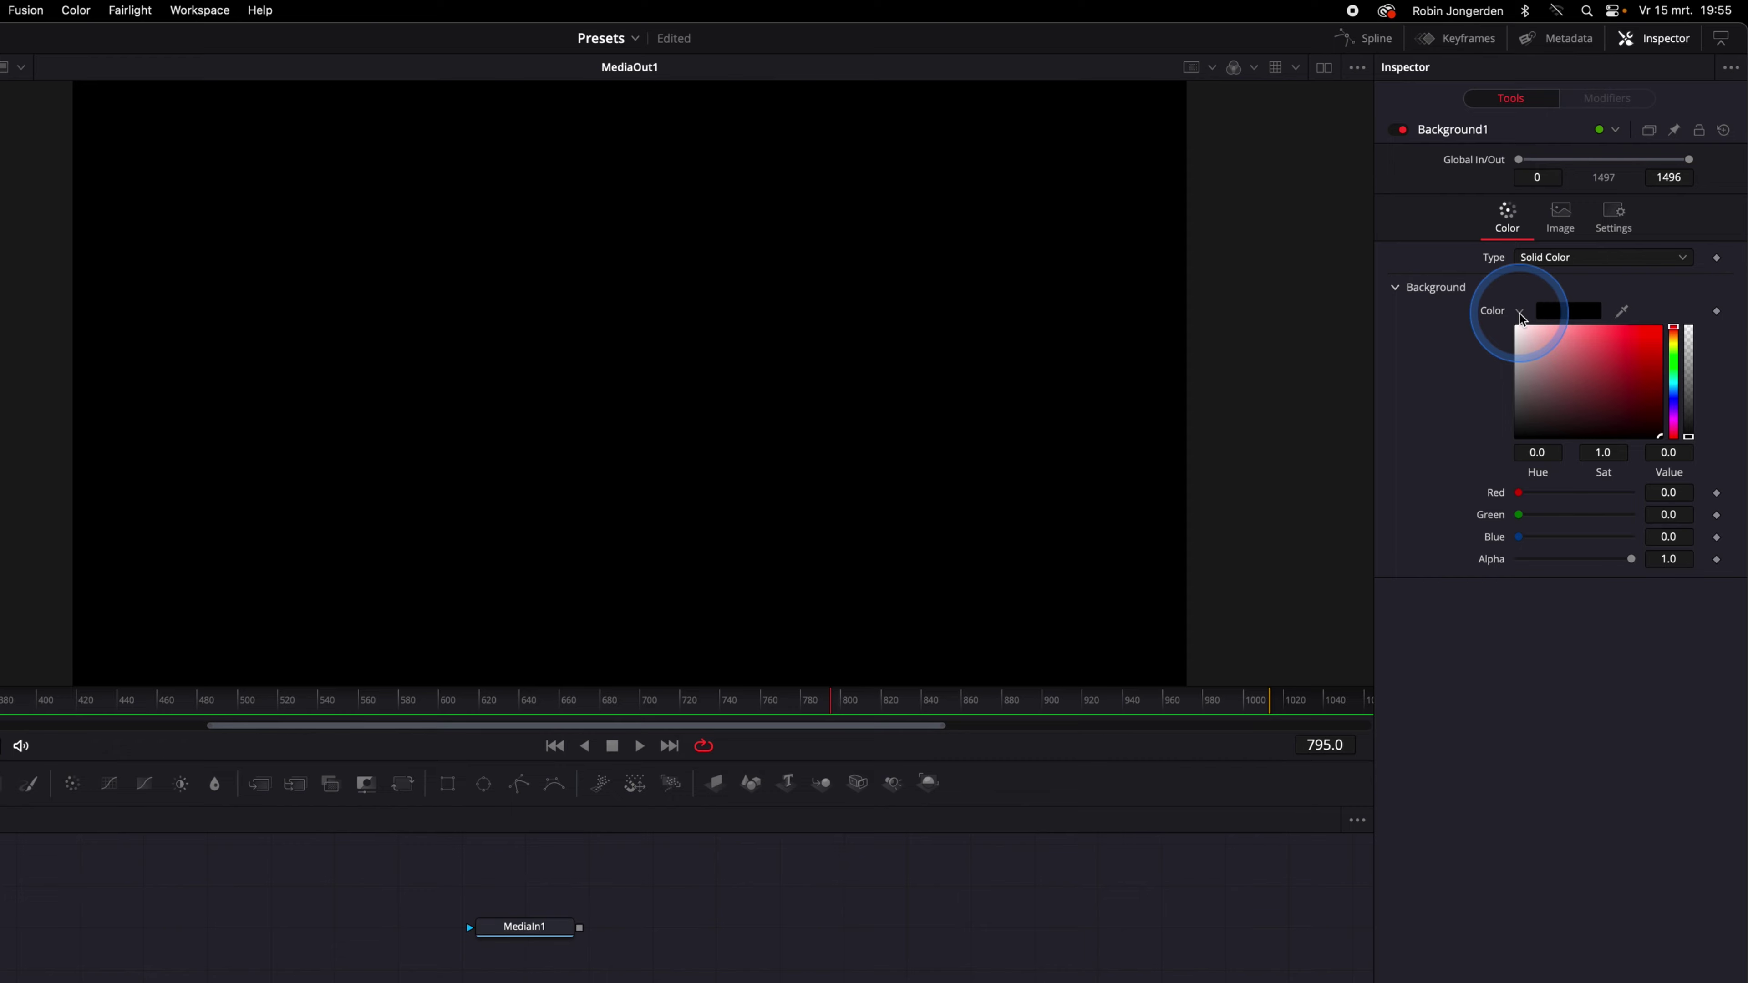
click(1674, 377)
drag(1653, 351, 1648, 392)
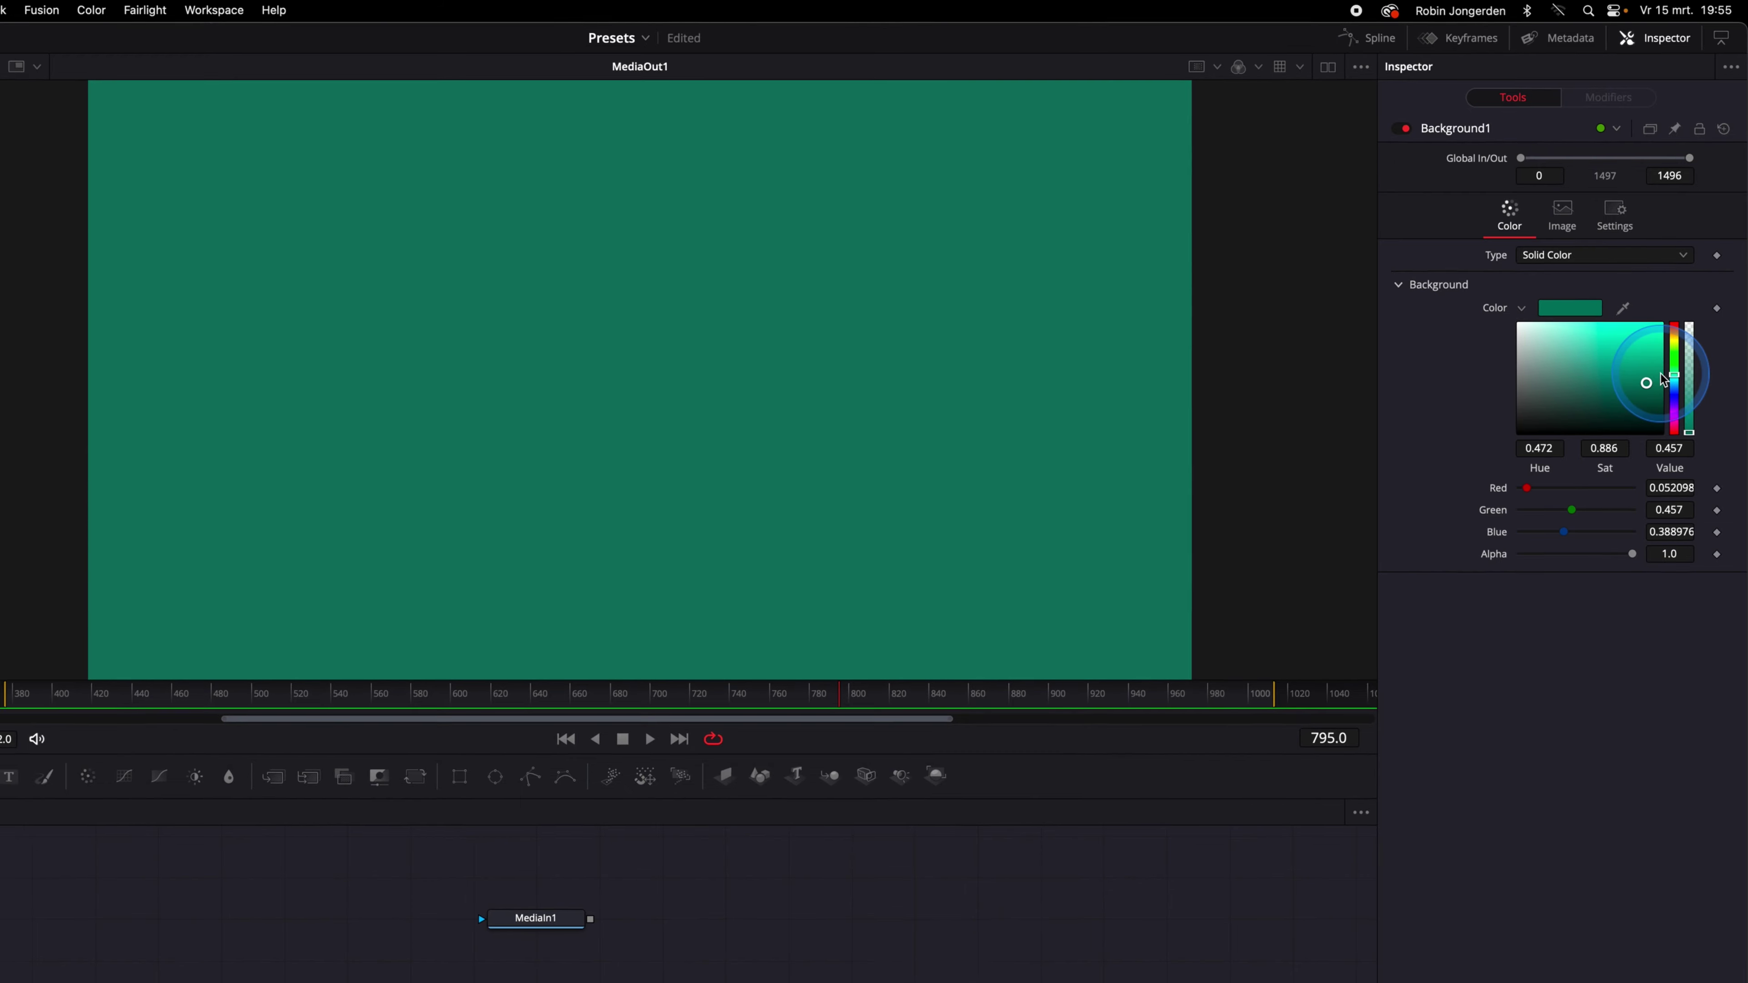
Step: Drop MediaIn1 onto the Background–MediaOut link to merge the clip over it via Merge1
click(810, 714)
drag(809, 717, 762, 684)
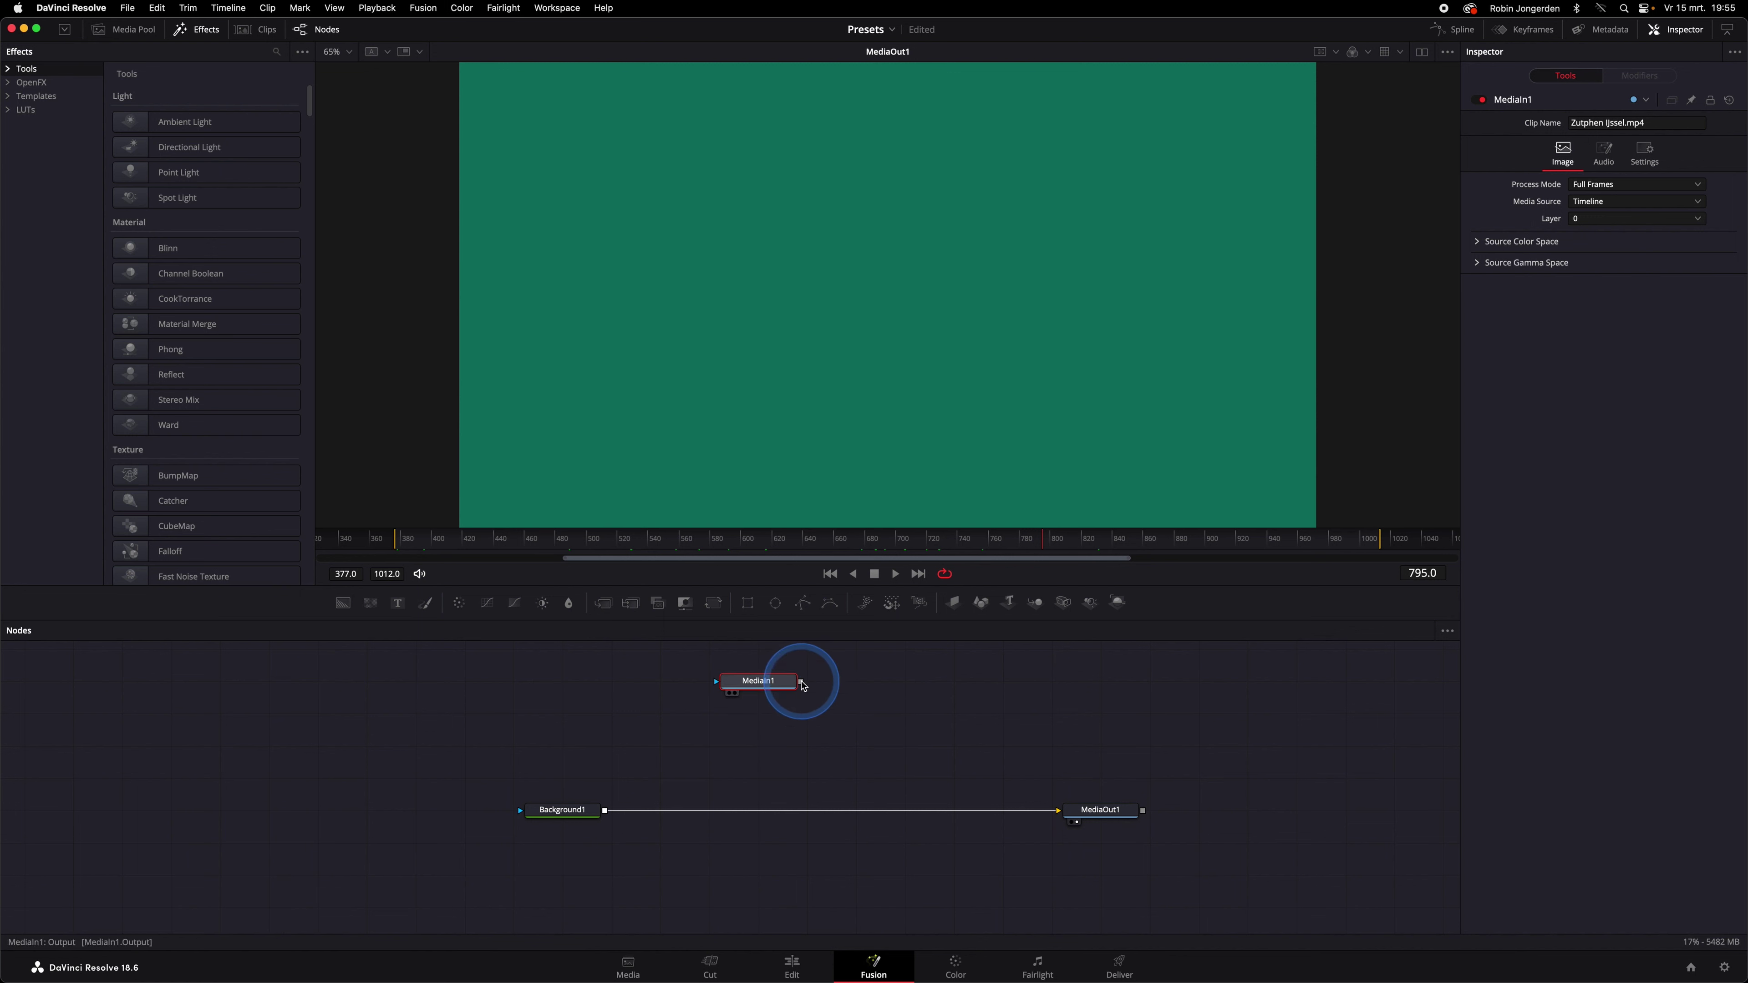
mouse_move(802, 684)
mouse_down()
mouse_move(847, 697)
mouse_move(607, 817)
mouse_up()
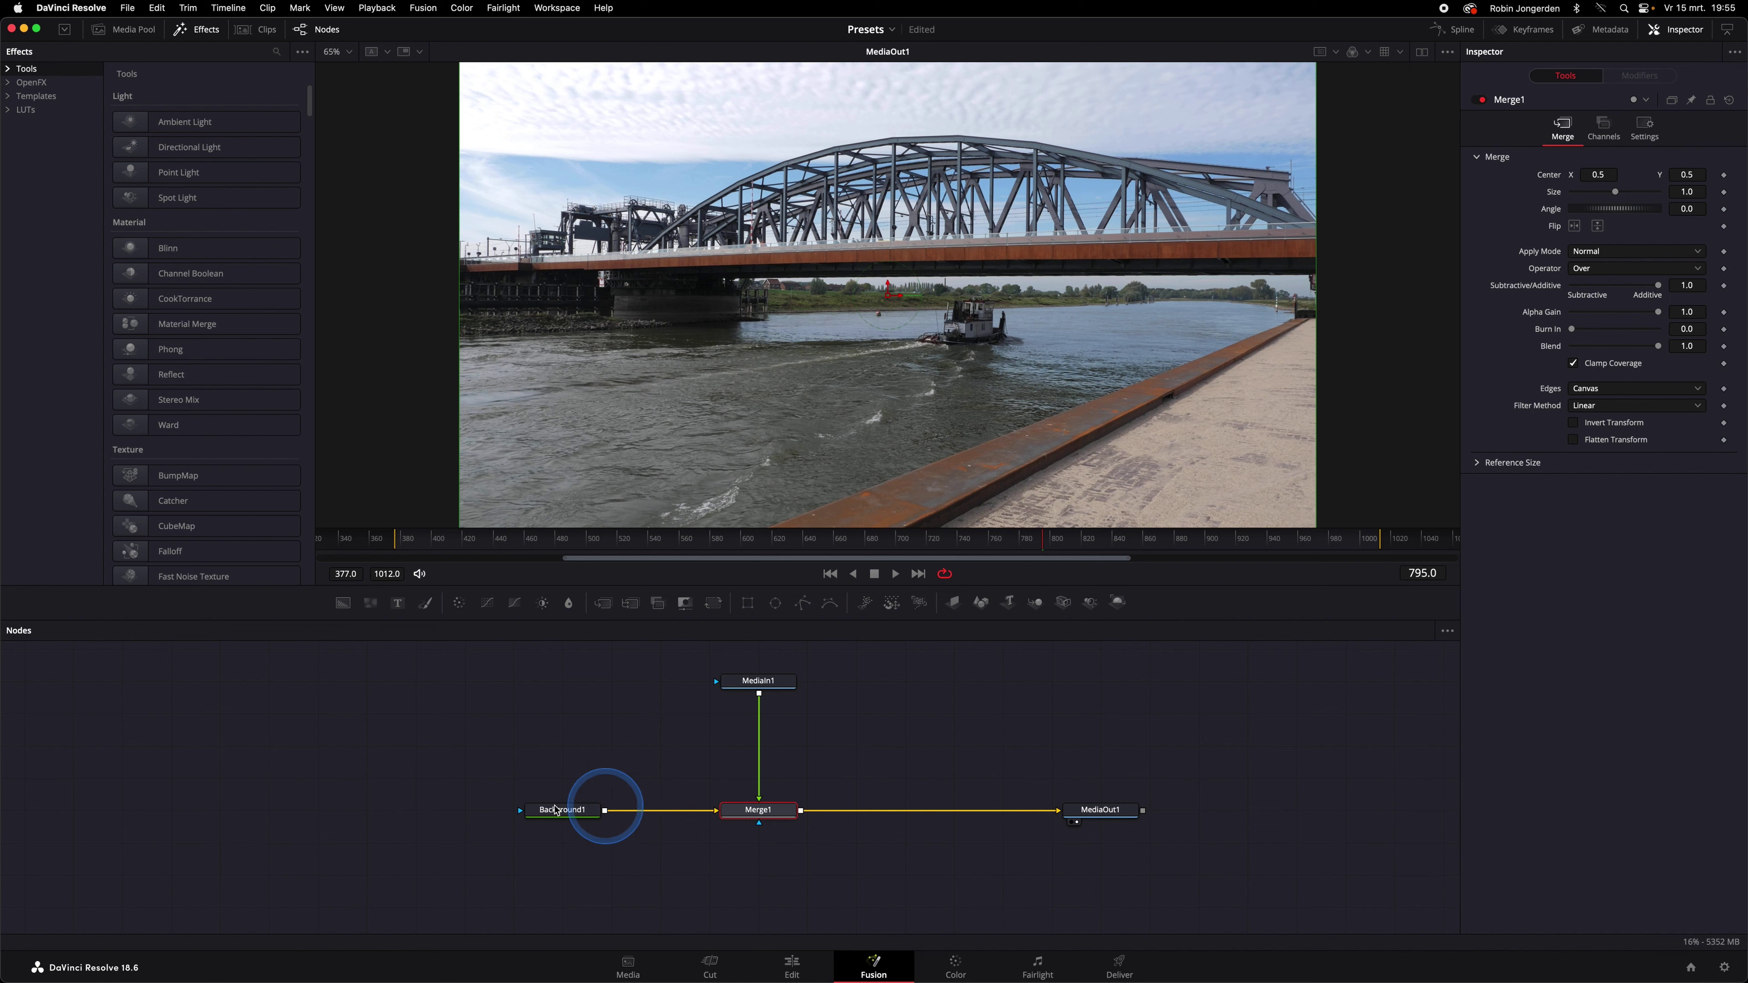
click(773, 682)
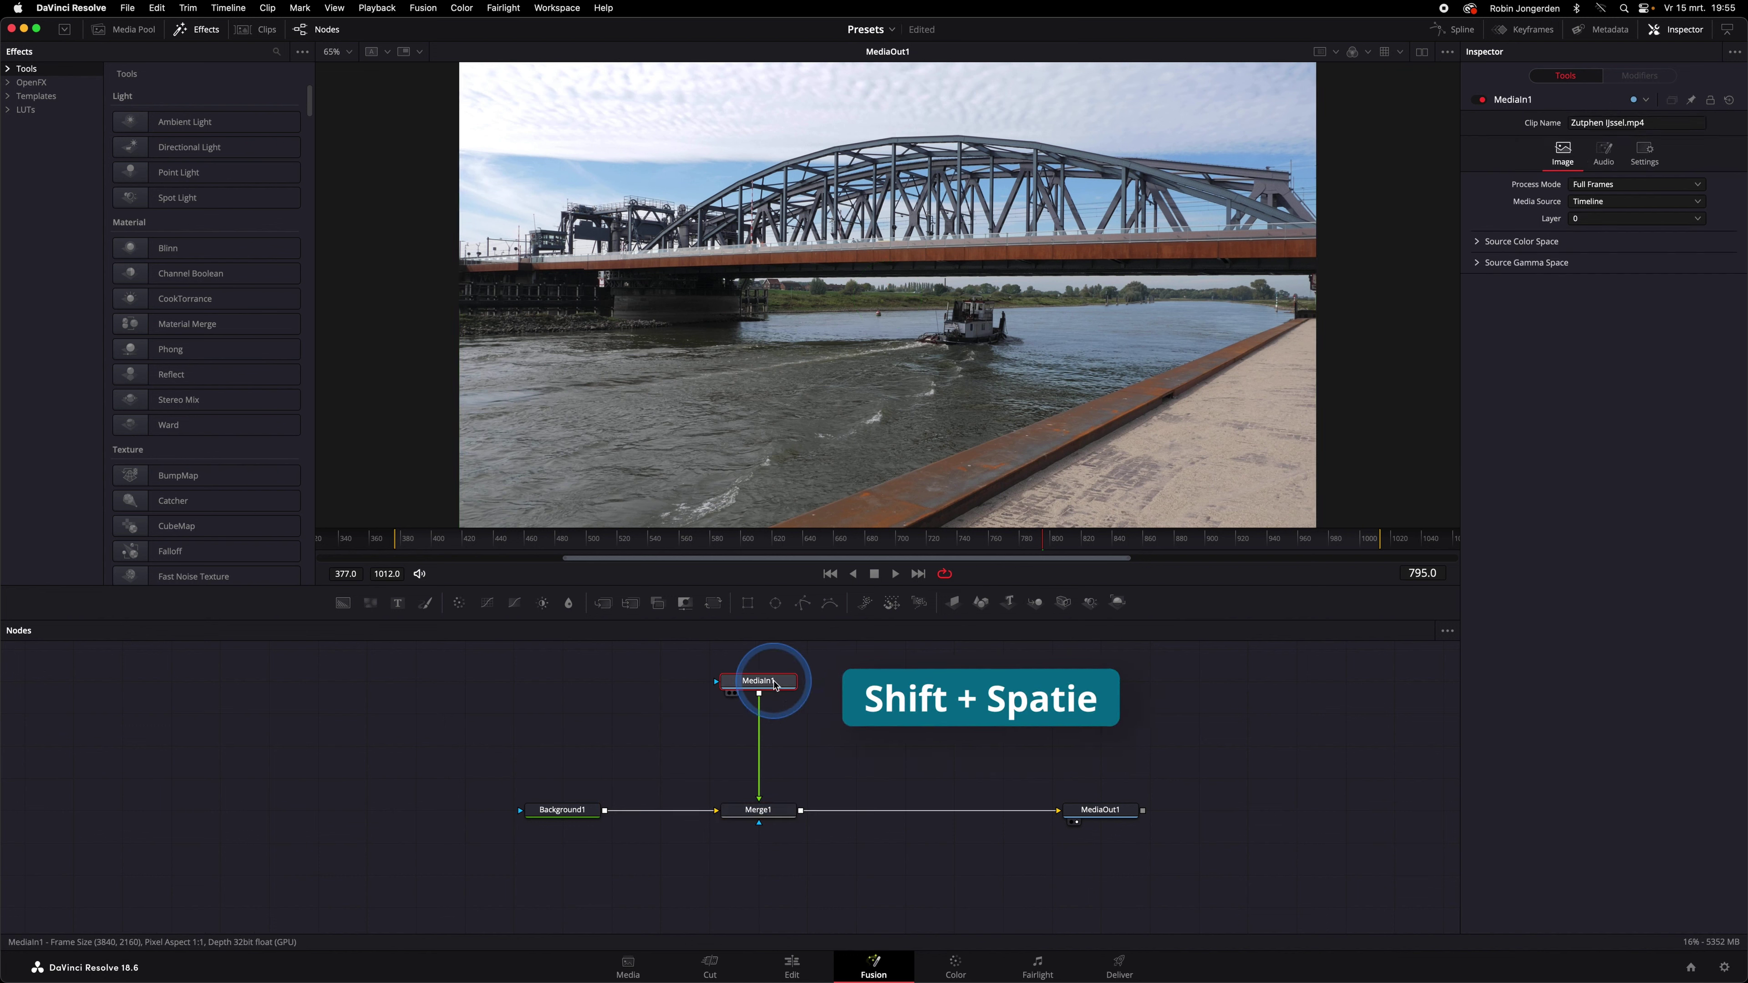
Step: Add a Transform (Xf) node after MediaIn1 and shrink the clip to Size 0.69
key(shift+space)
text(vignette)
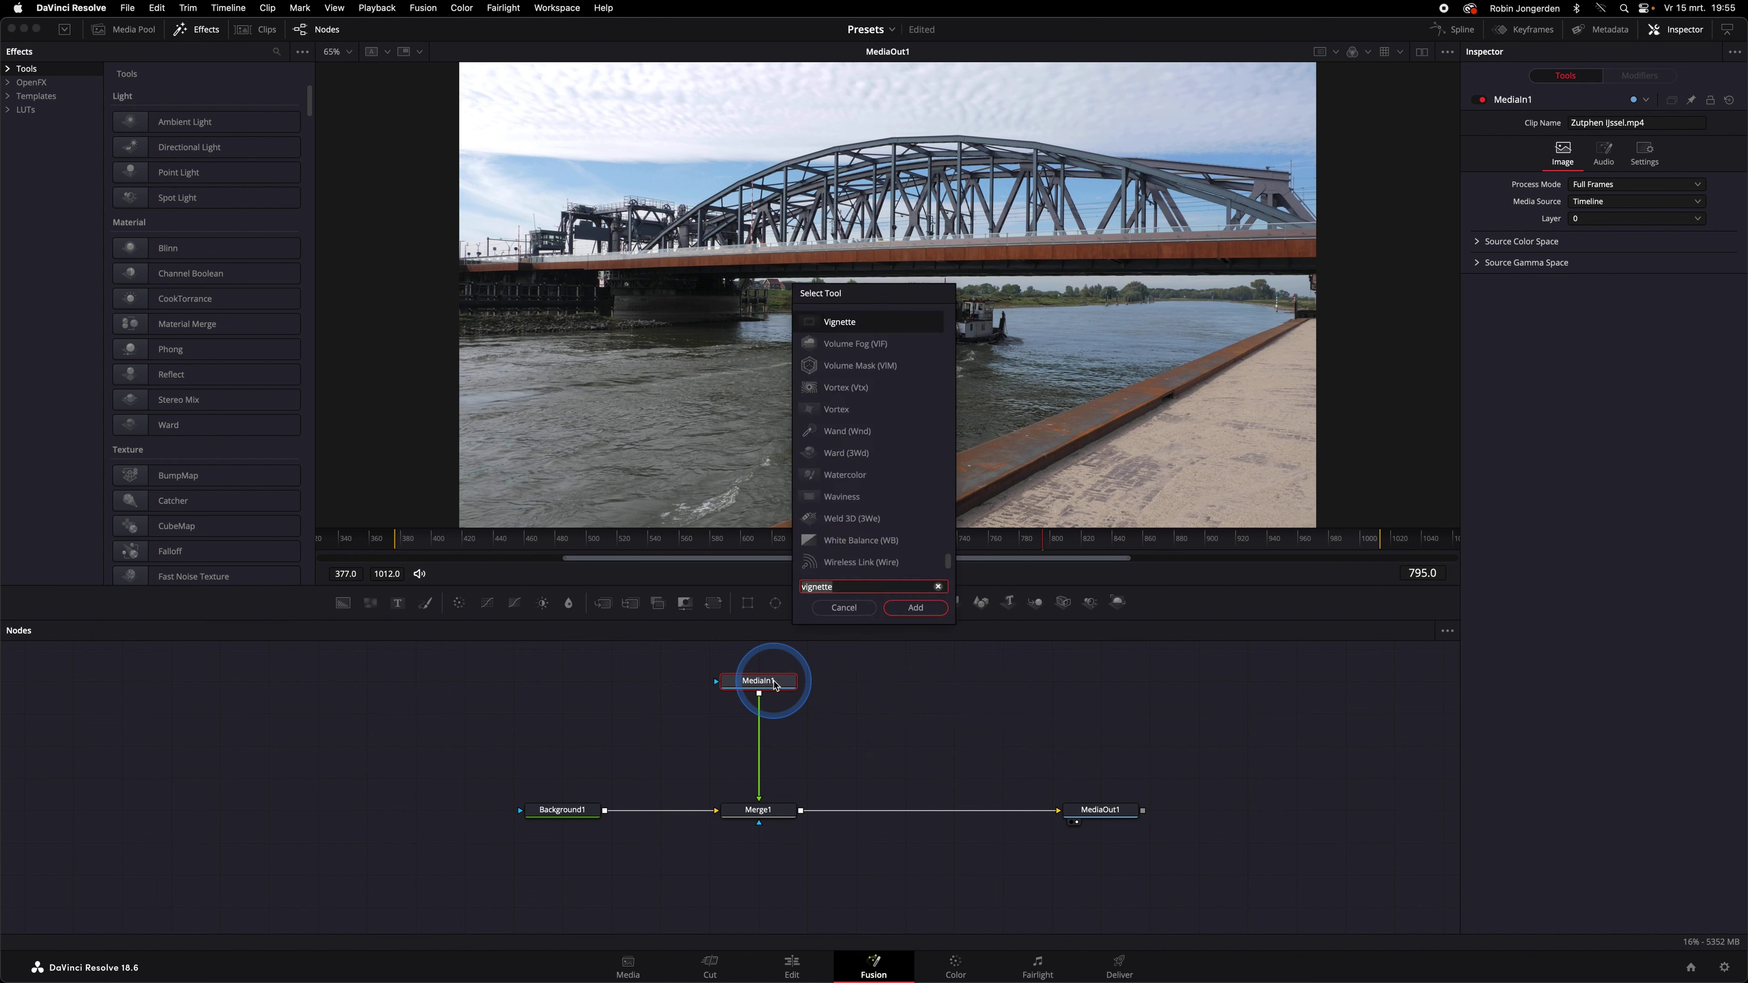
click(938, 586)
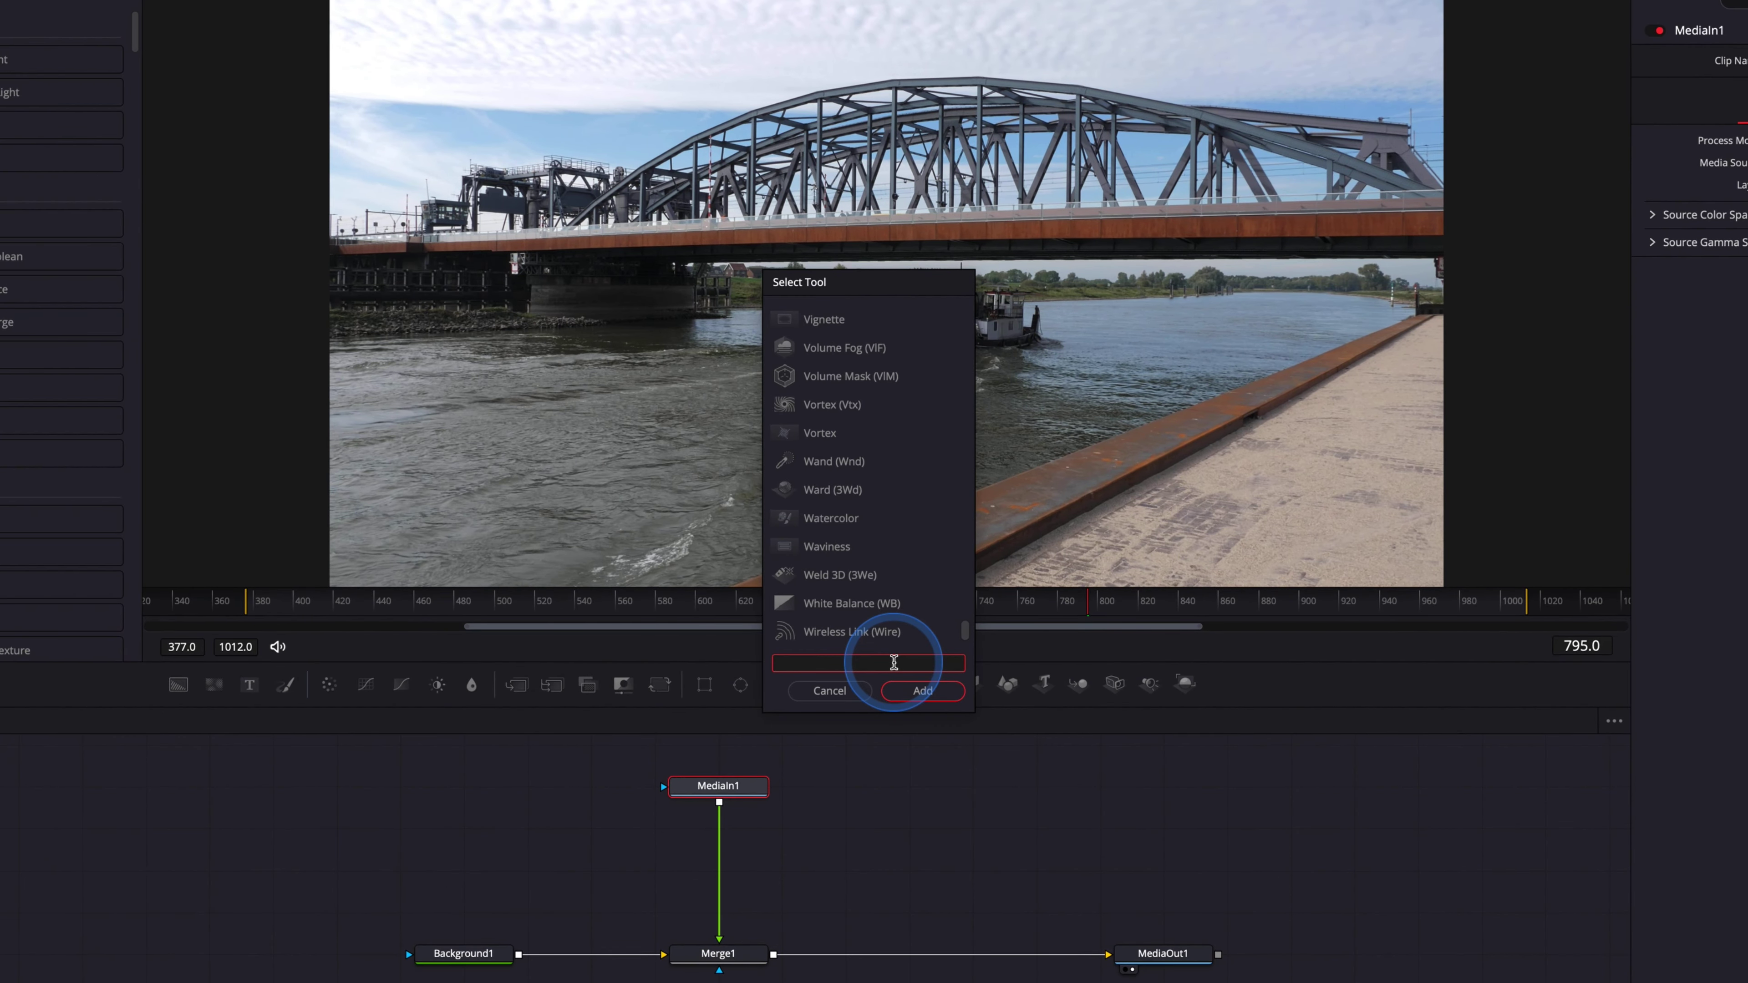
text(x)
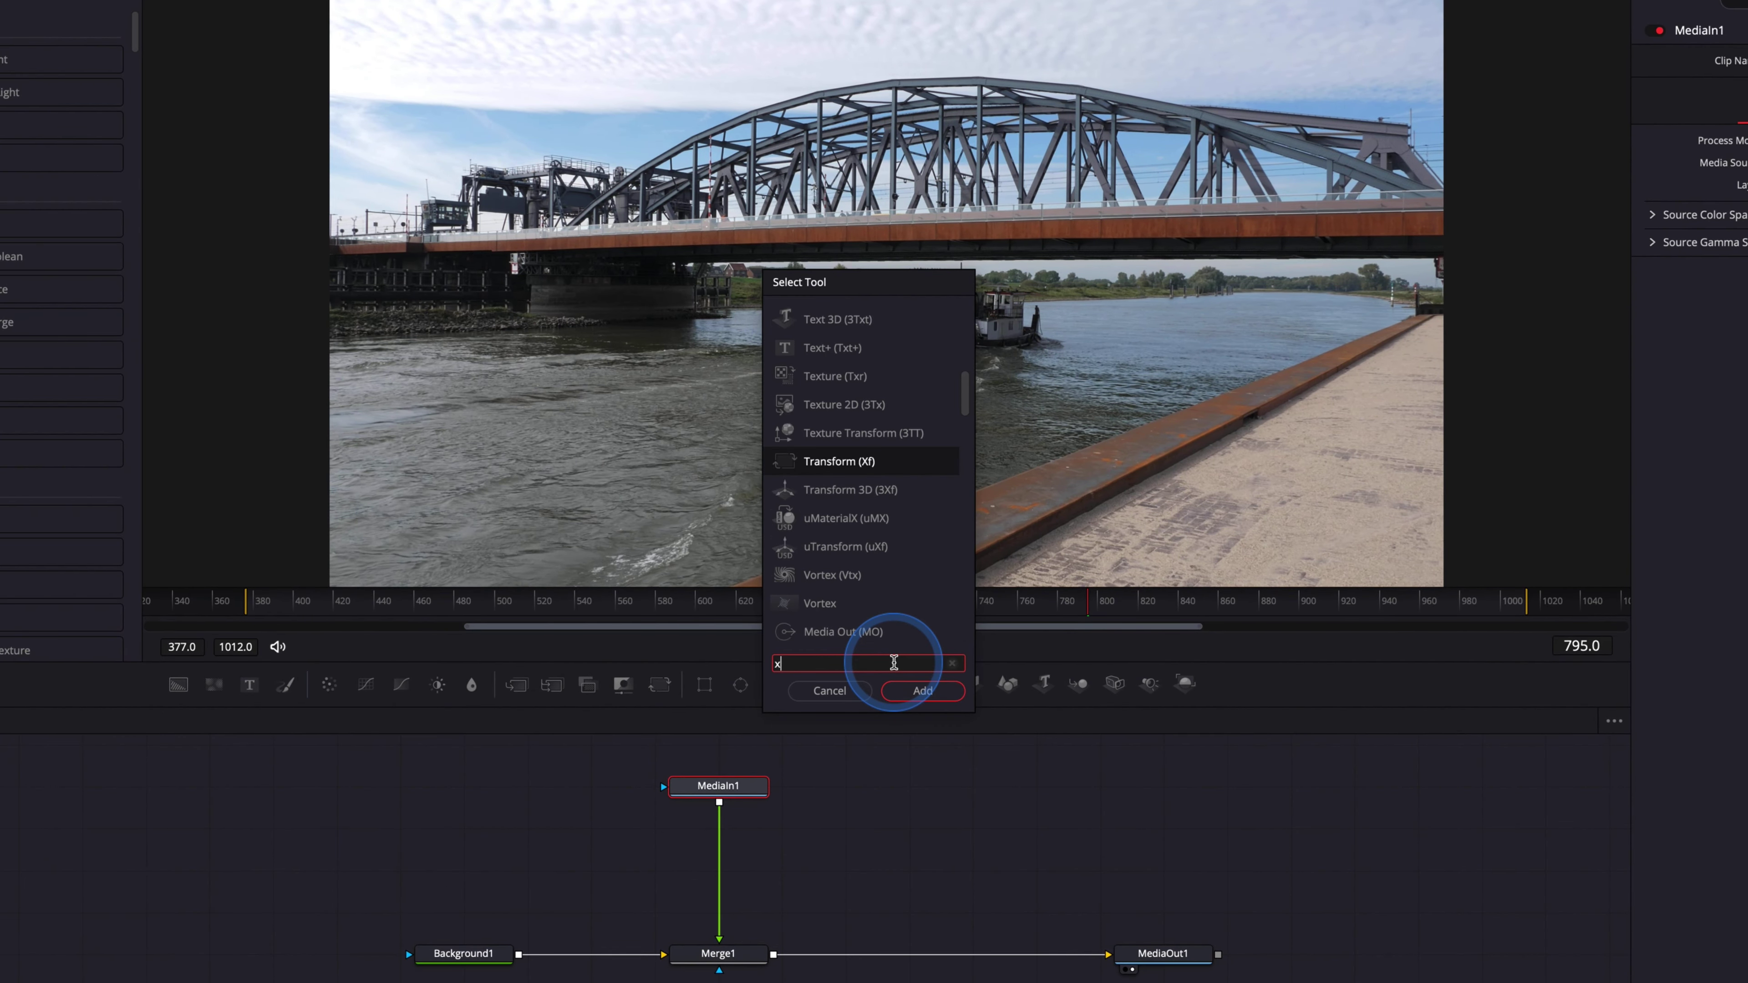
text(f)
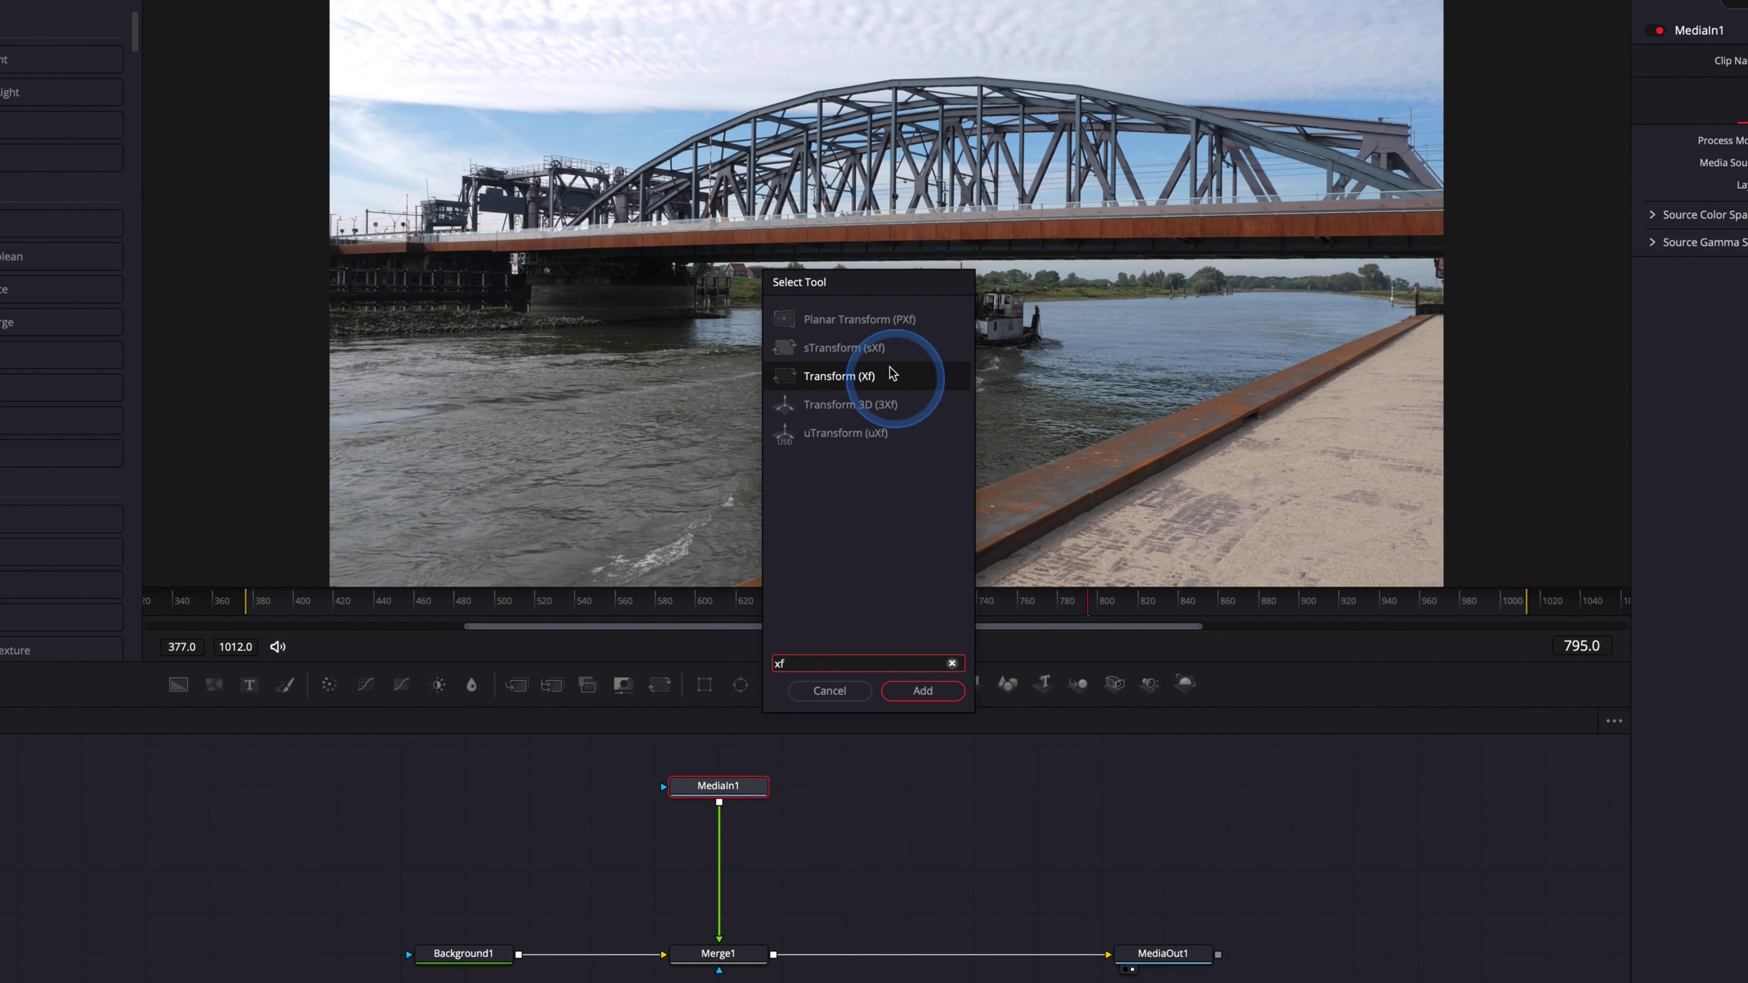
click(939, 694)
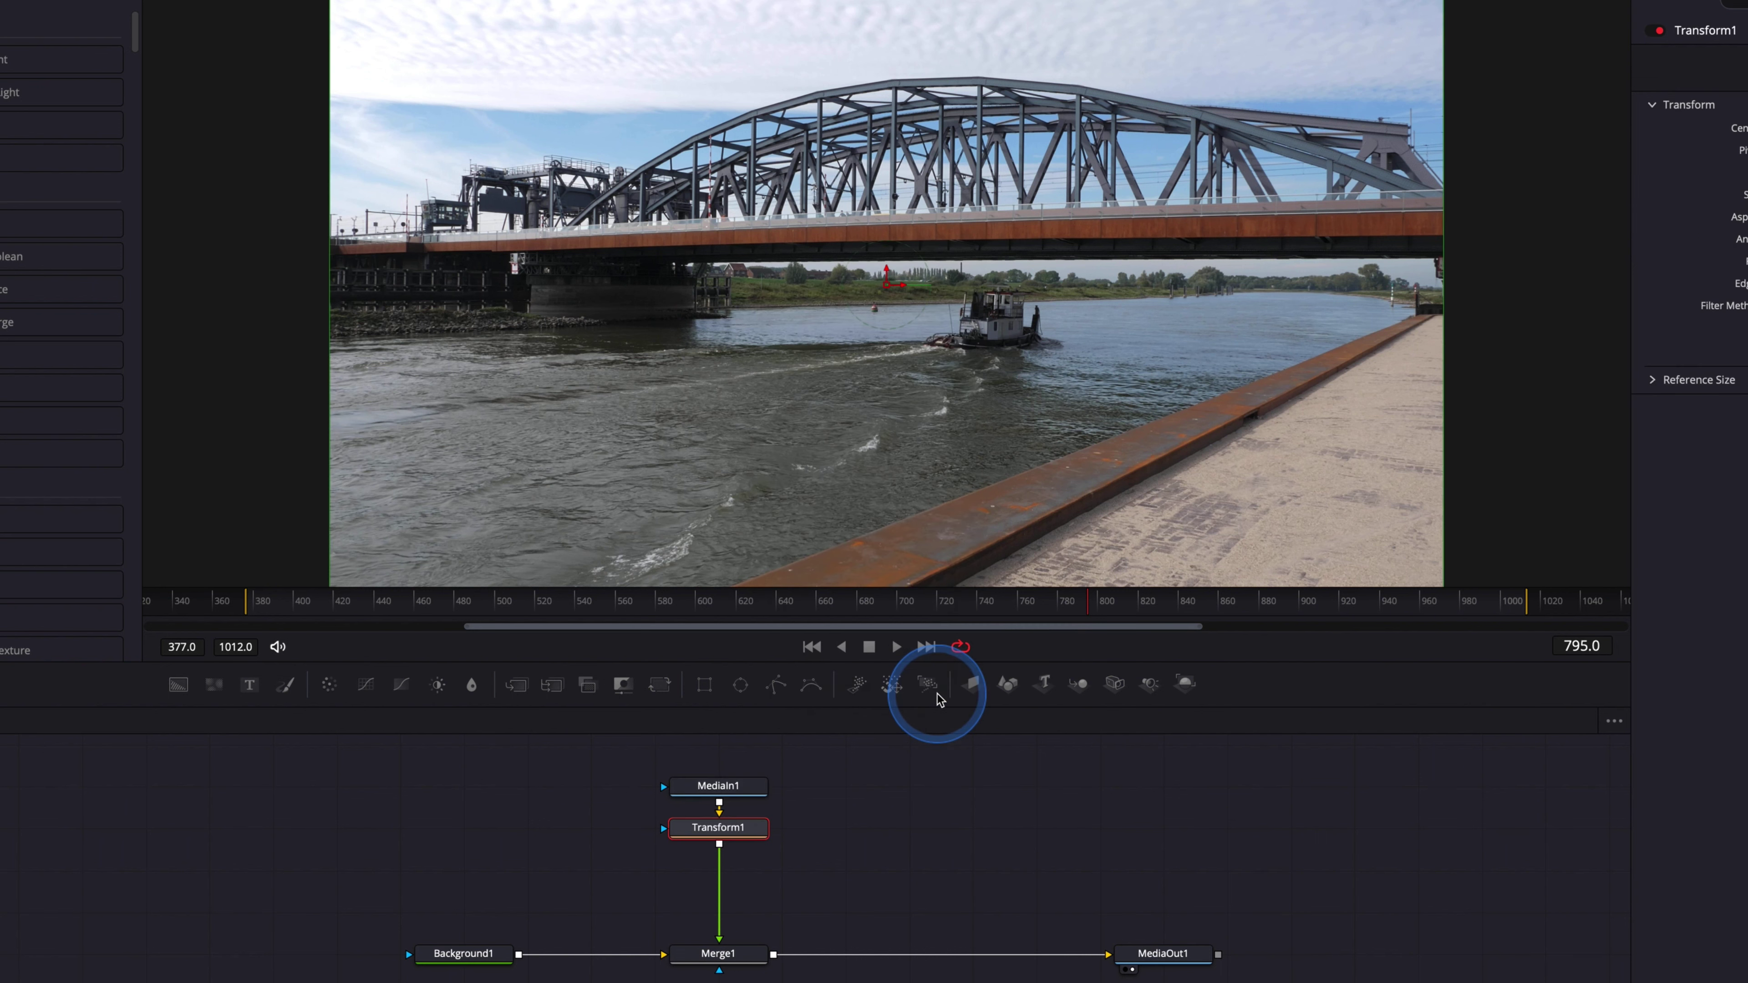
mouse_move(716, 830)
mouse_down()
mouse_move(847, 830)
mouse_move(722, 834)
mouse_up()
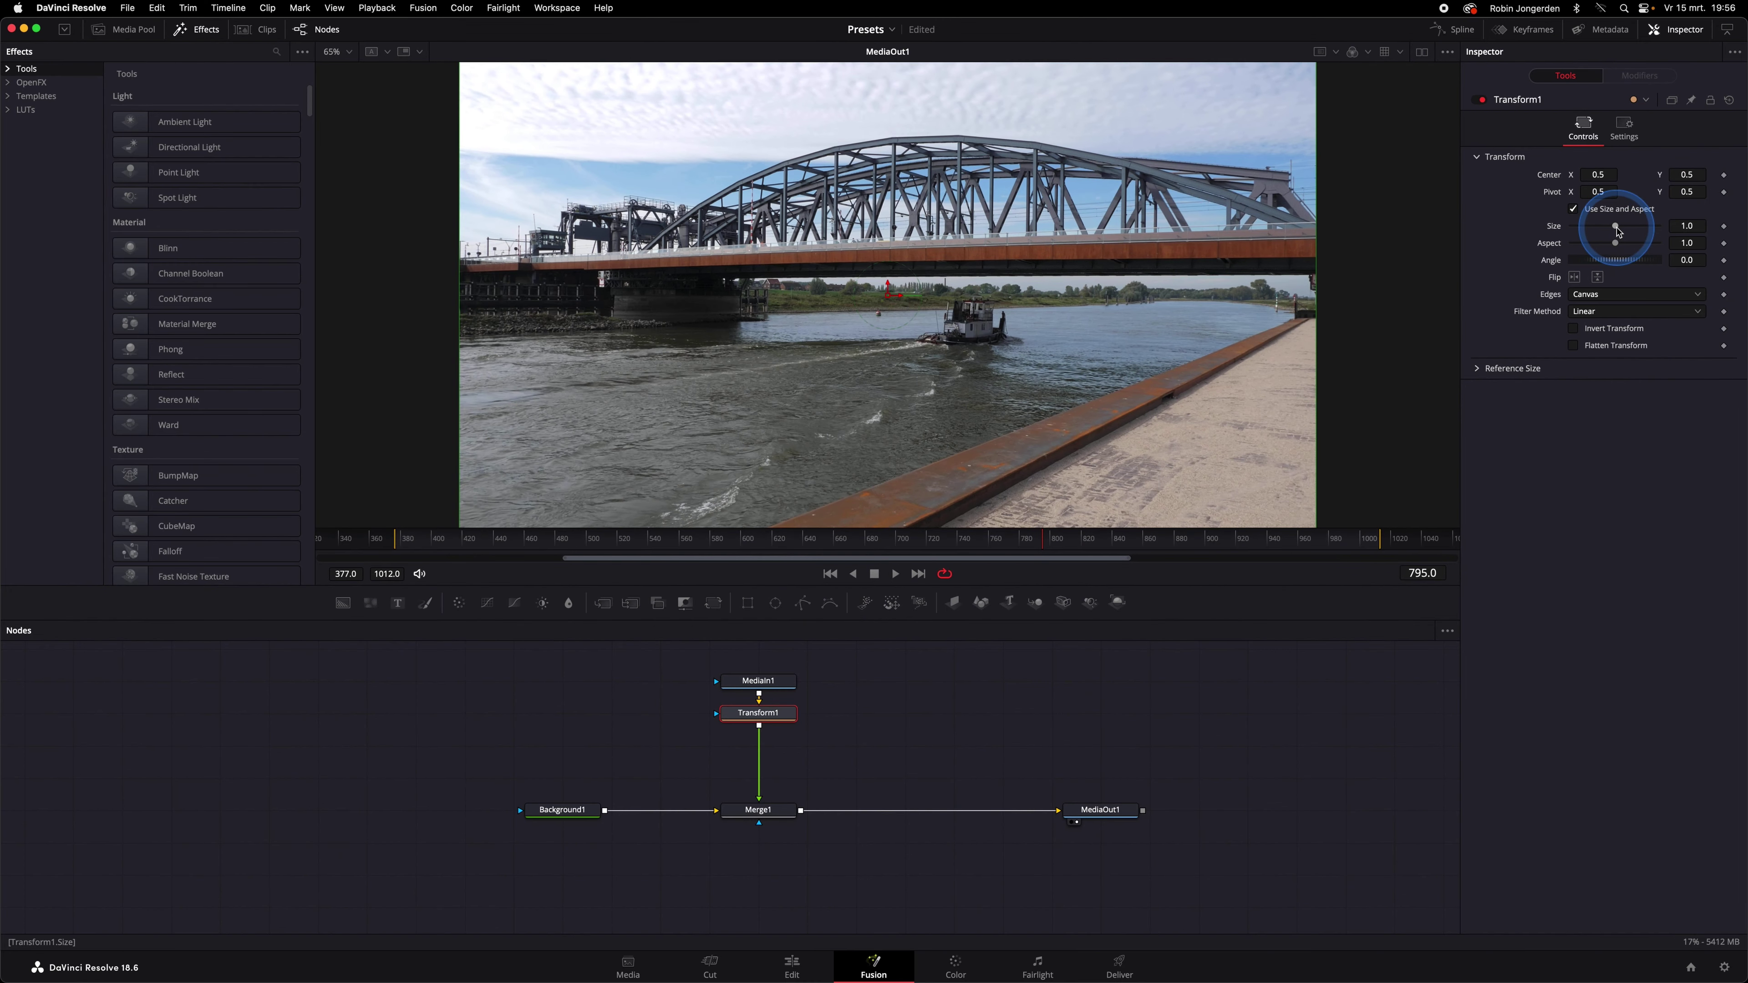
drag(1618, 230, 1607, 232)
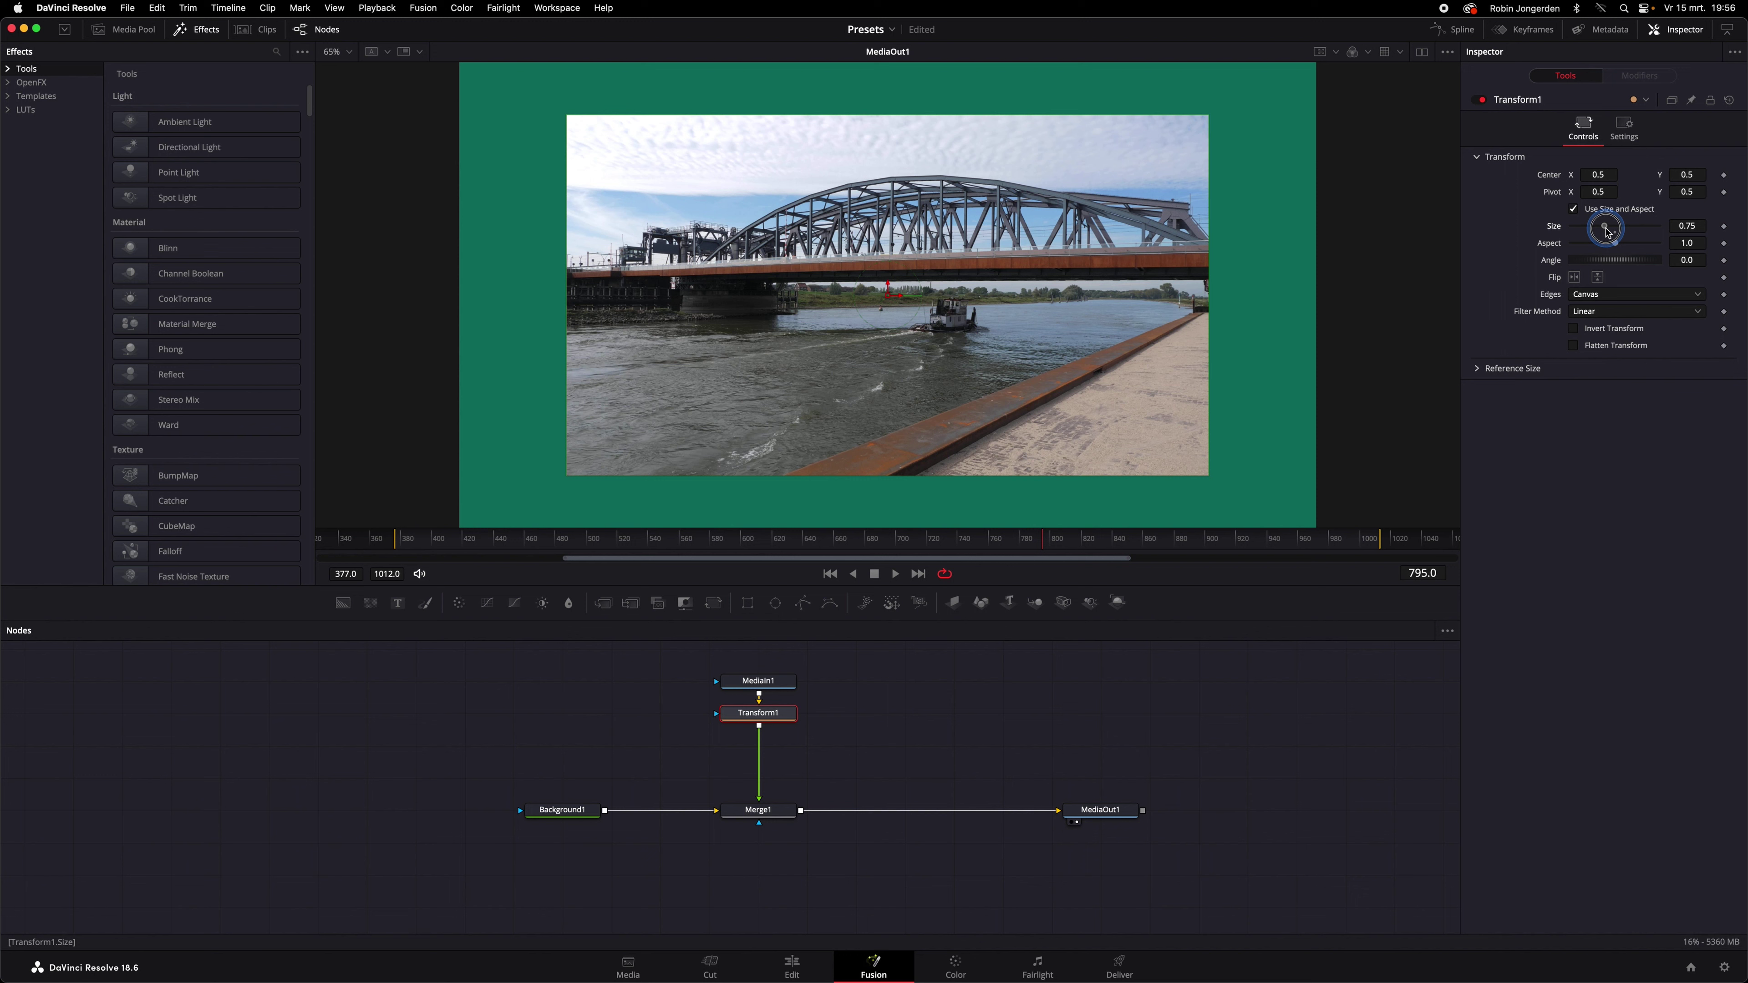
drag(1608, 232, 1606, 232)
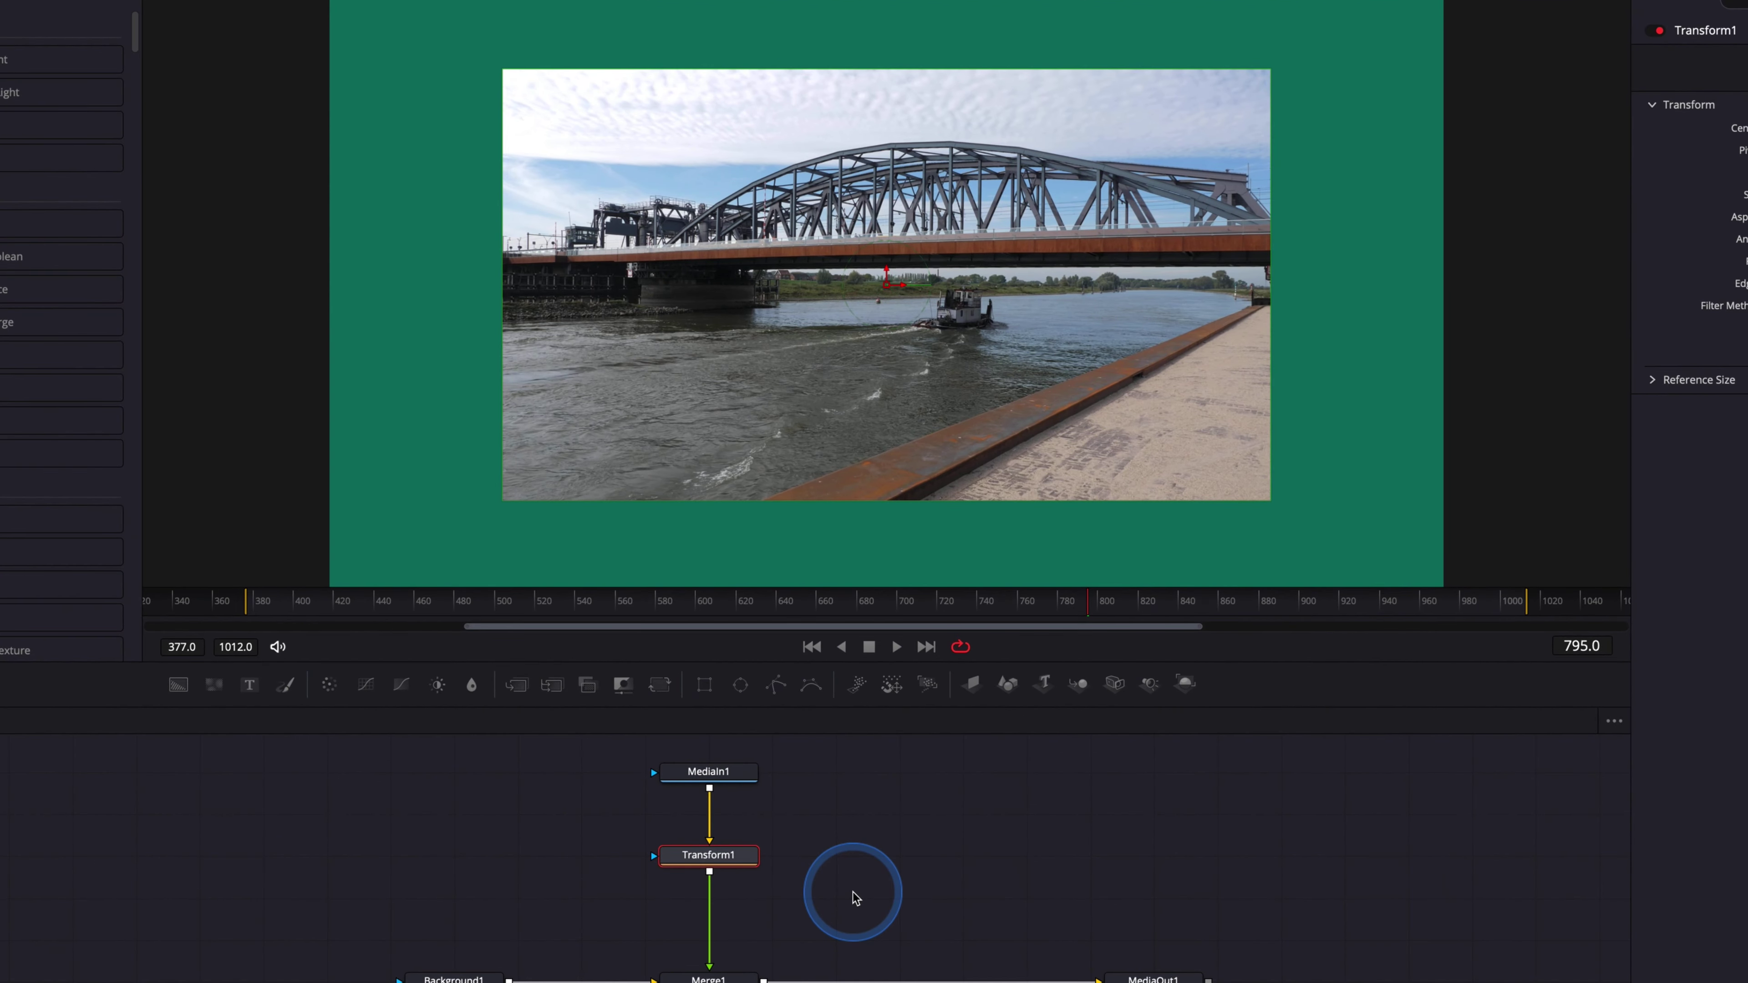
Step: Add a Drop Shadow after Transform1 with Shadow Strength 0.425 and Drop Angle 46
key(shift+space)
text(xf)
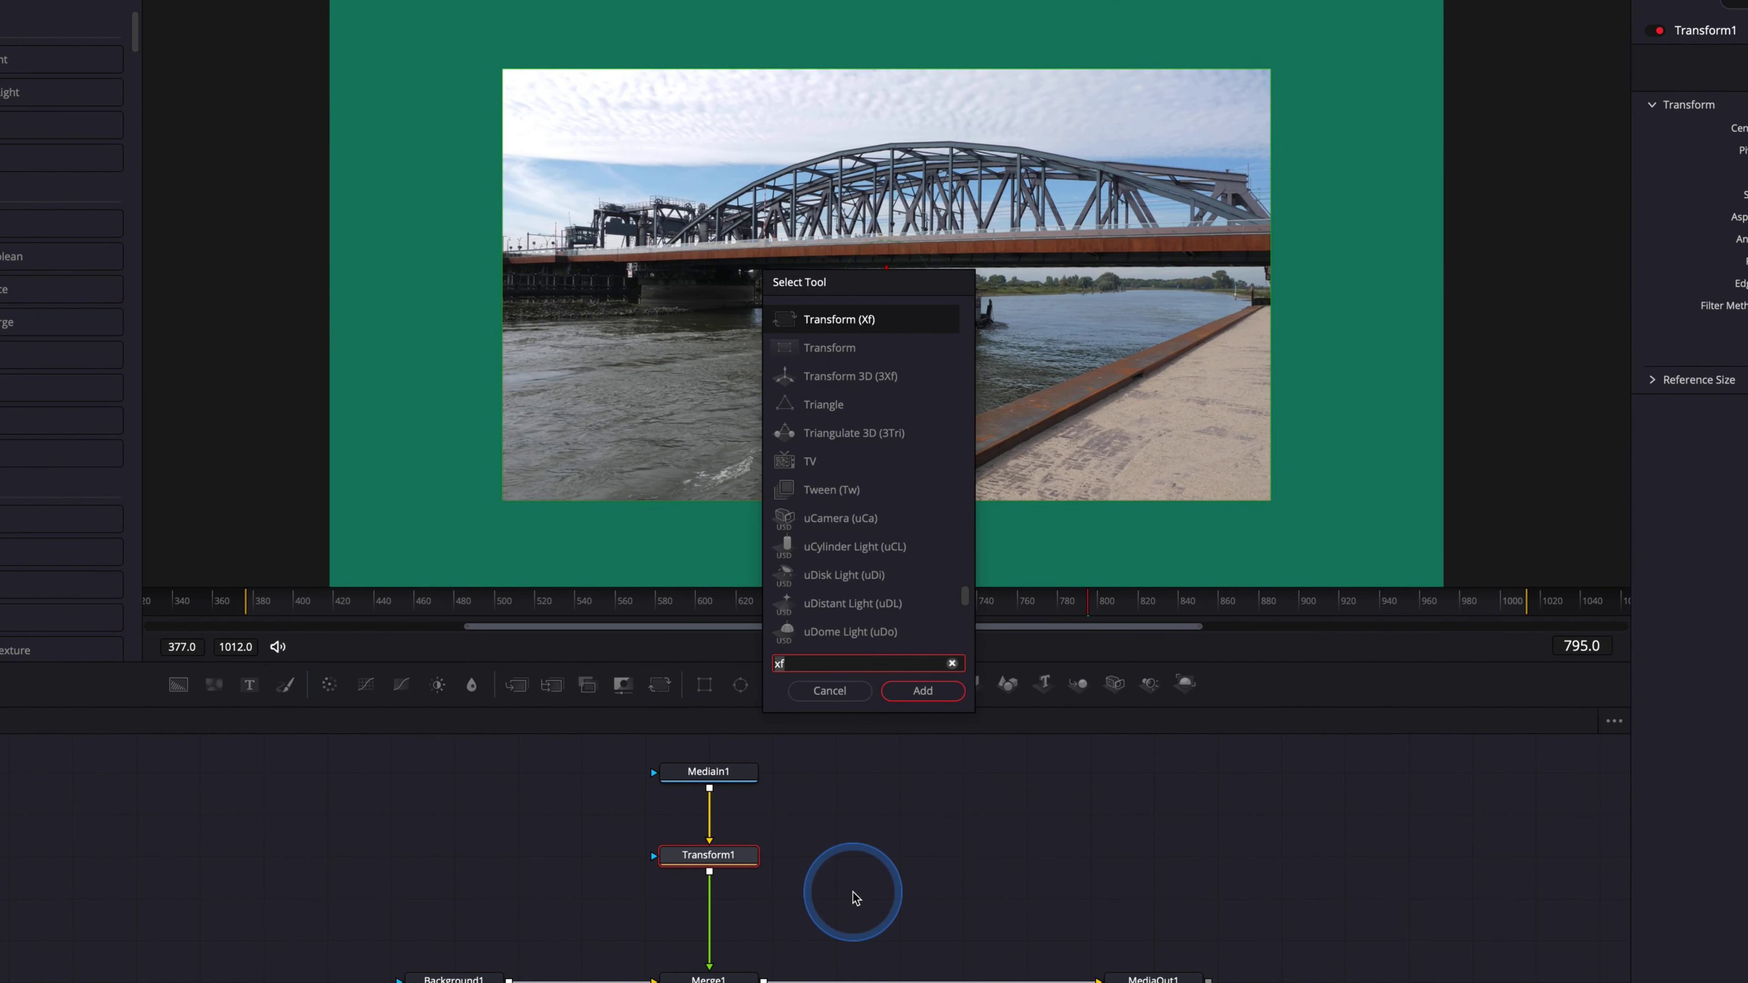
key(BackSpace)
key(BackSpace)
text(shadow)
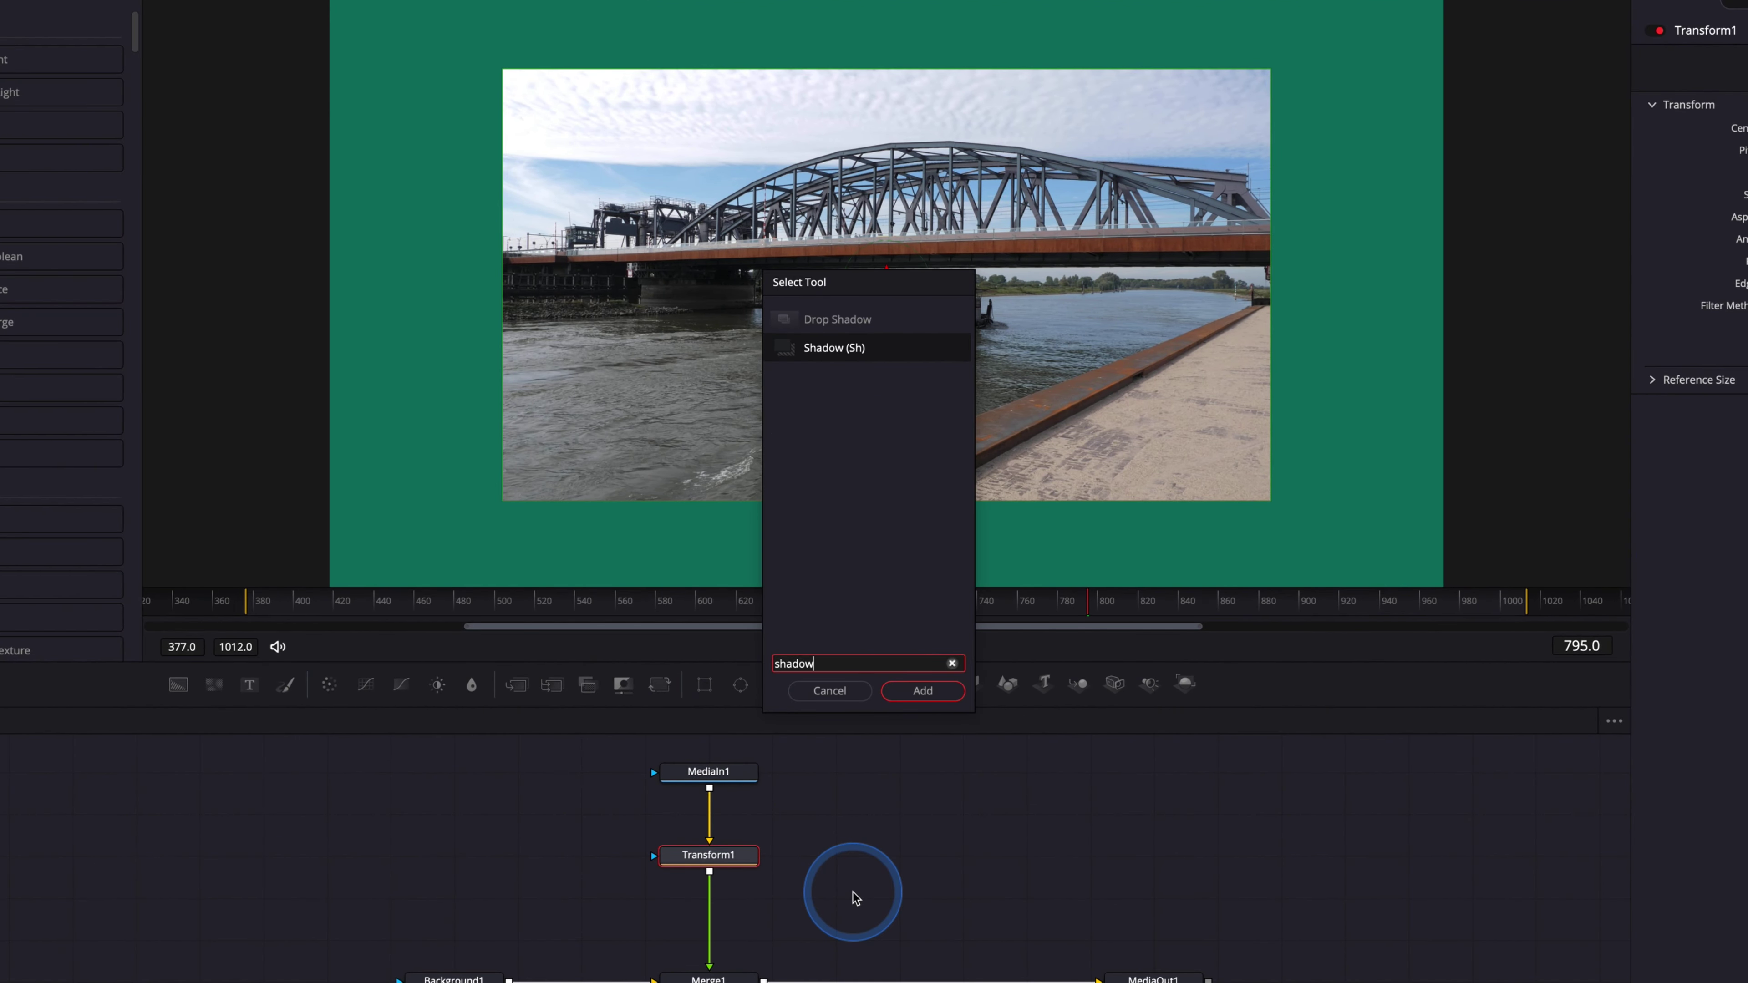
click(857, 324)
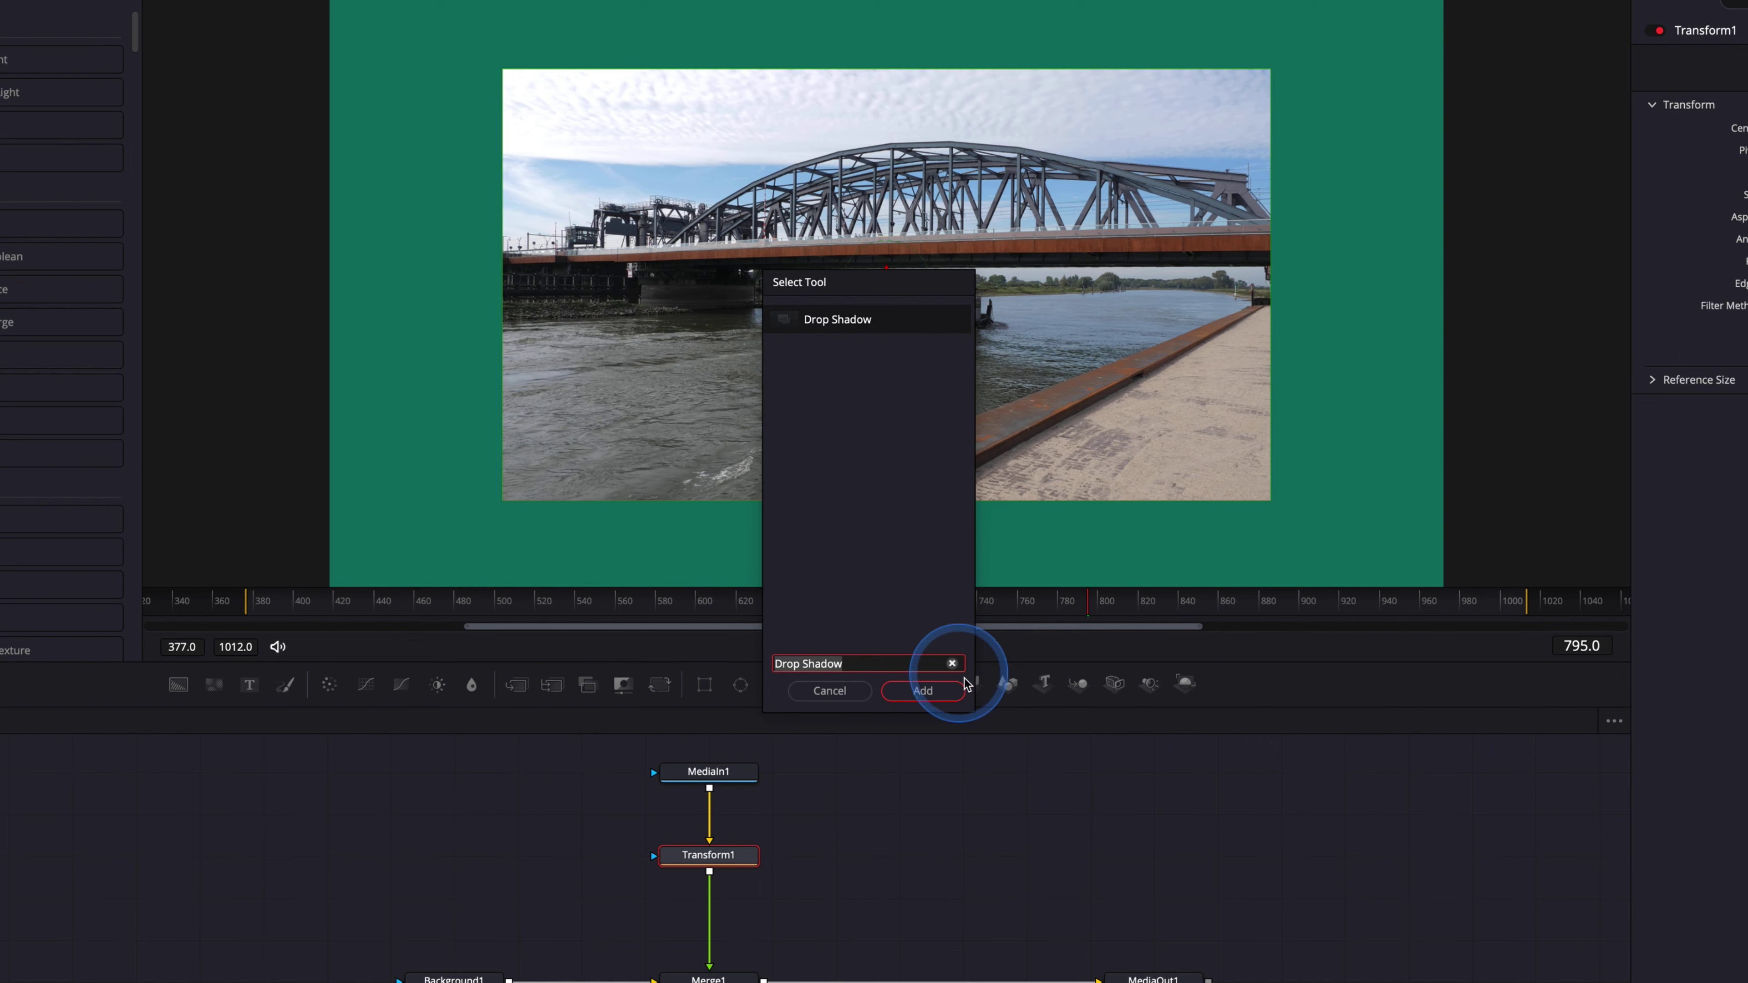
click(922, 691)
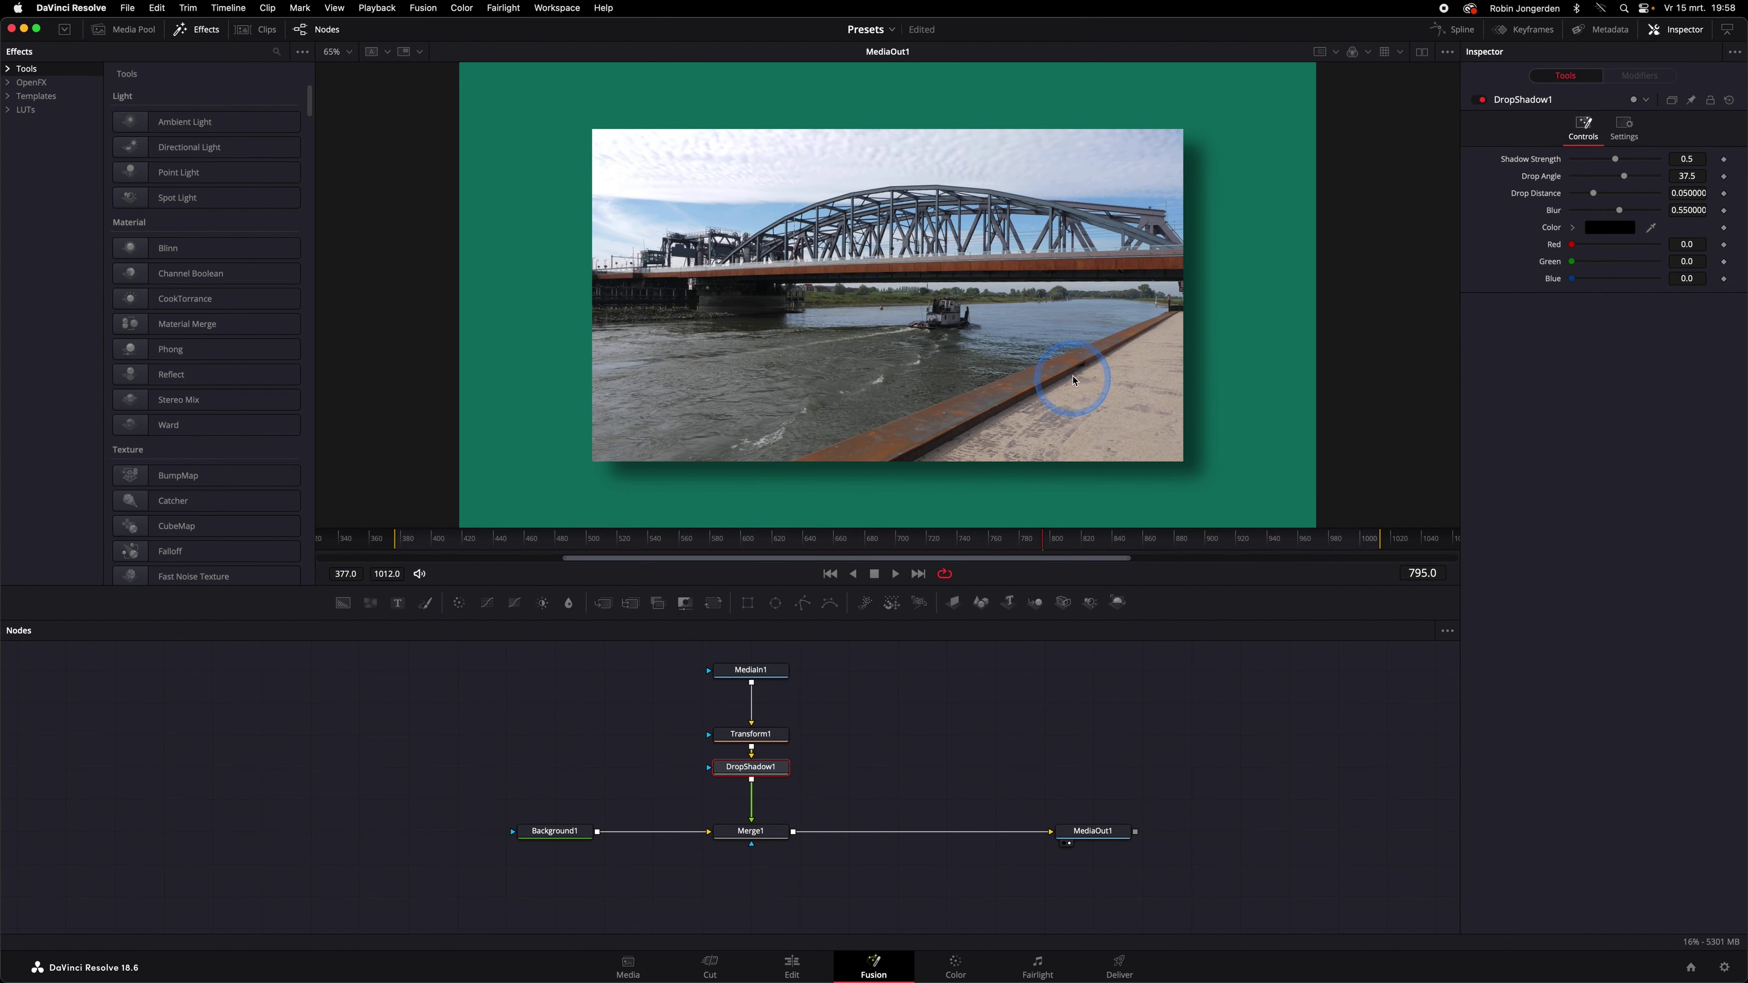
drag(1615, 159, 1610, 160)
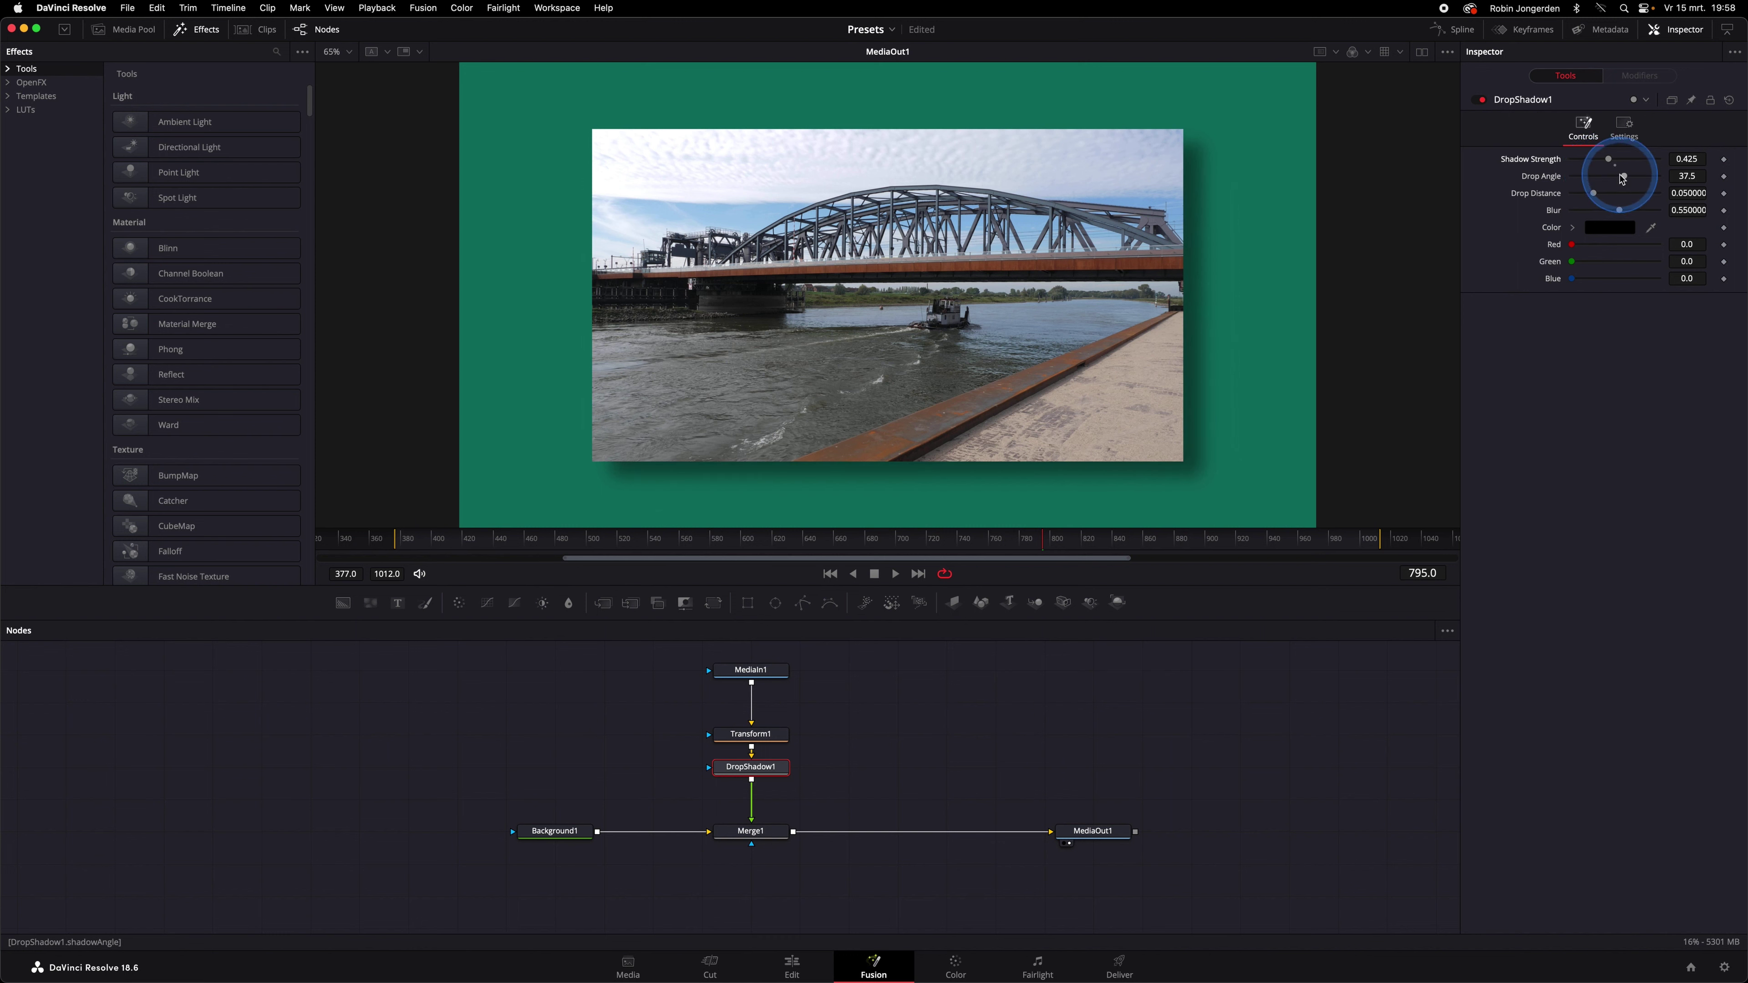
drag(1624, 176, 1627, 178)
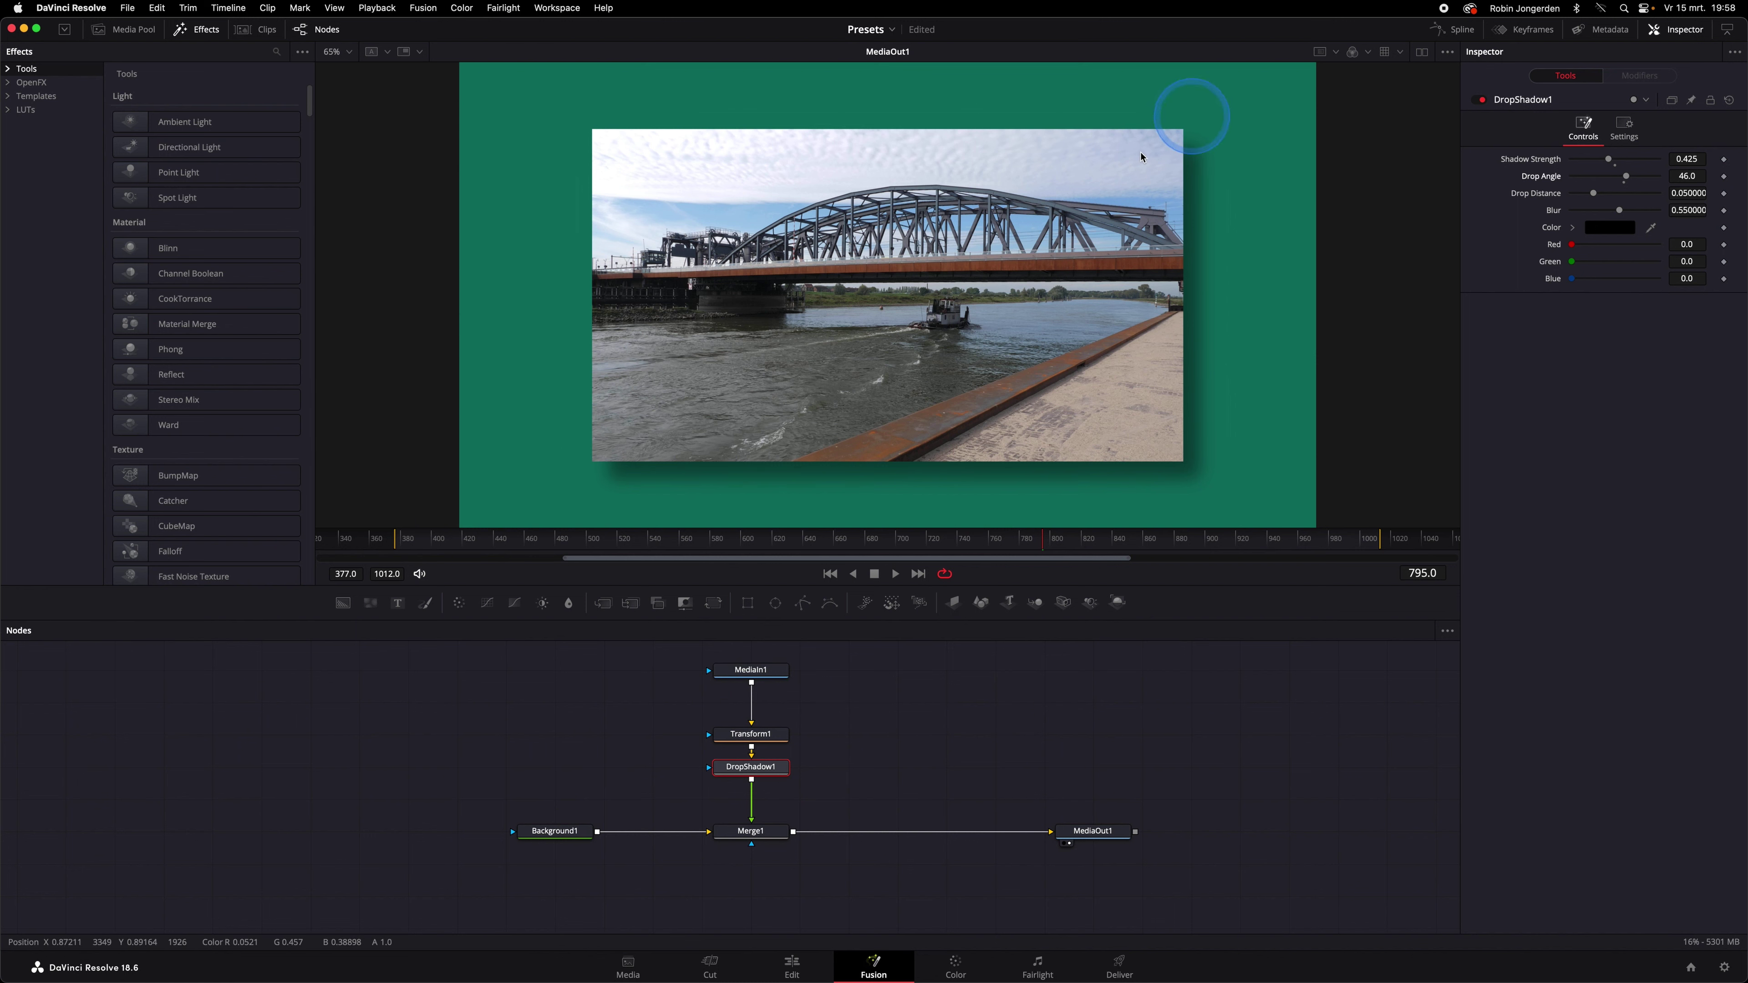
Step: Insert a Vignette after MediaIn1 with Size 0.6142 and Blend lowered to 0.764
click(750, 676)
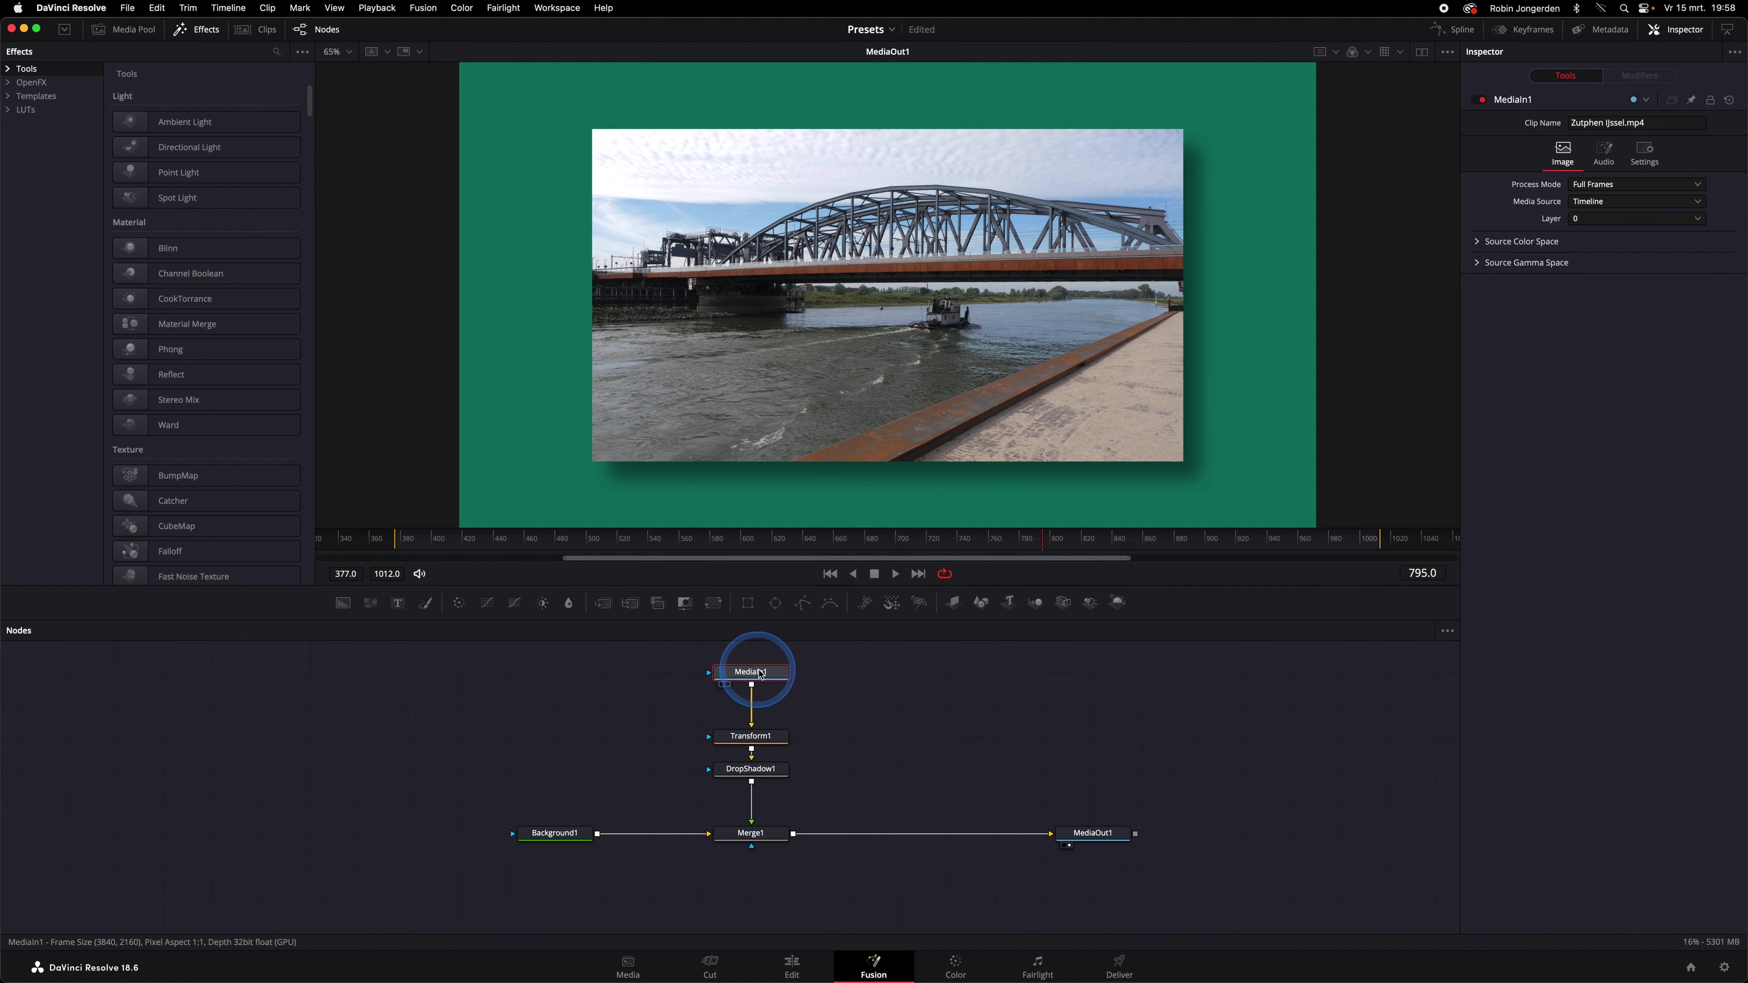
key(shift+space)
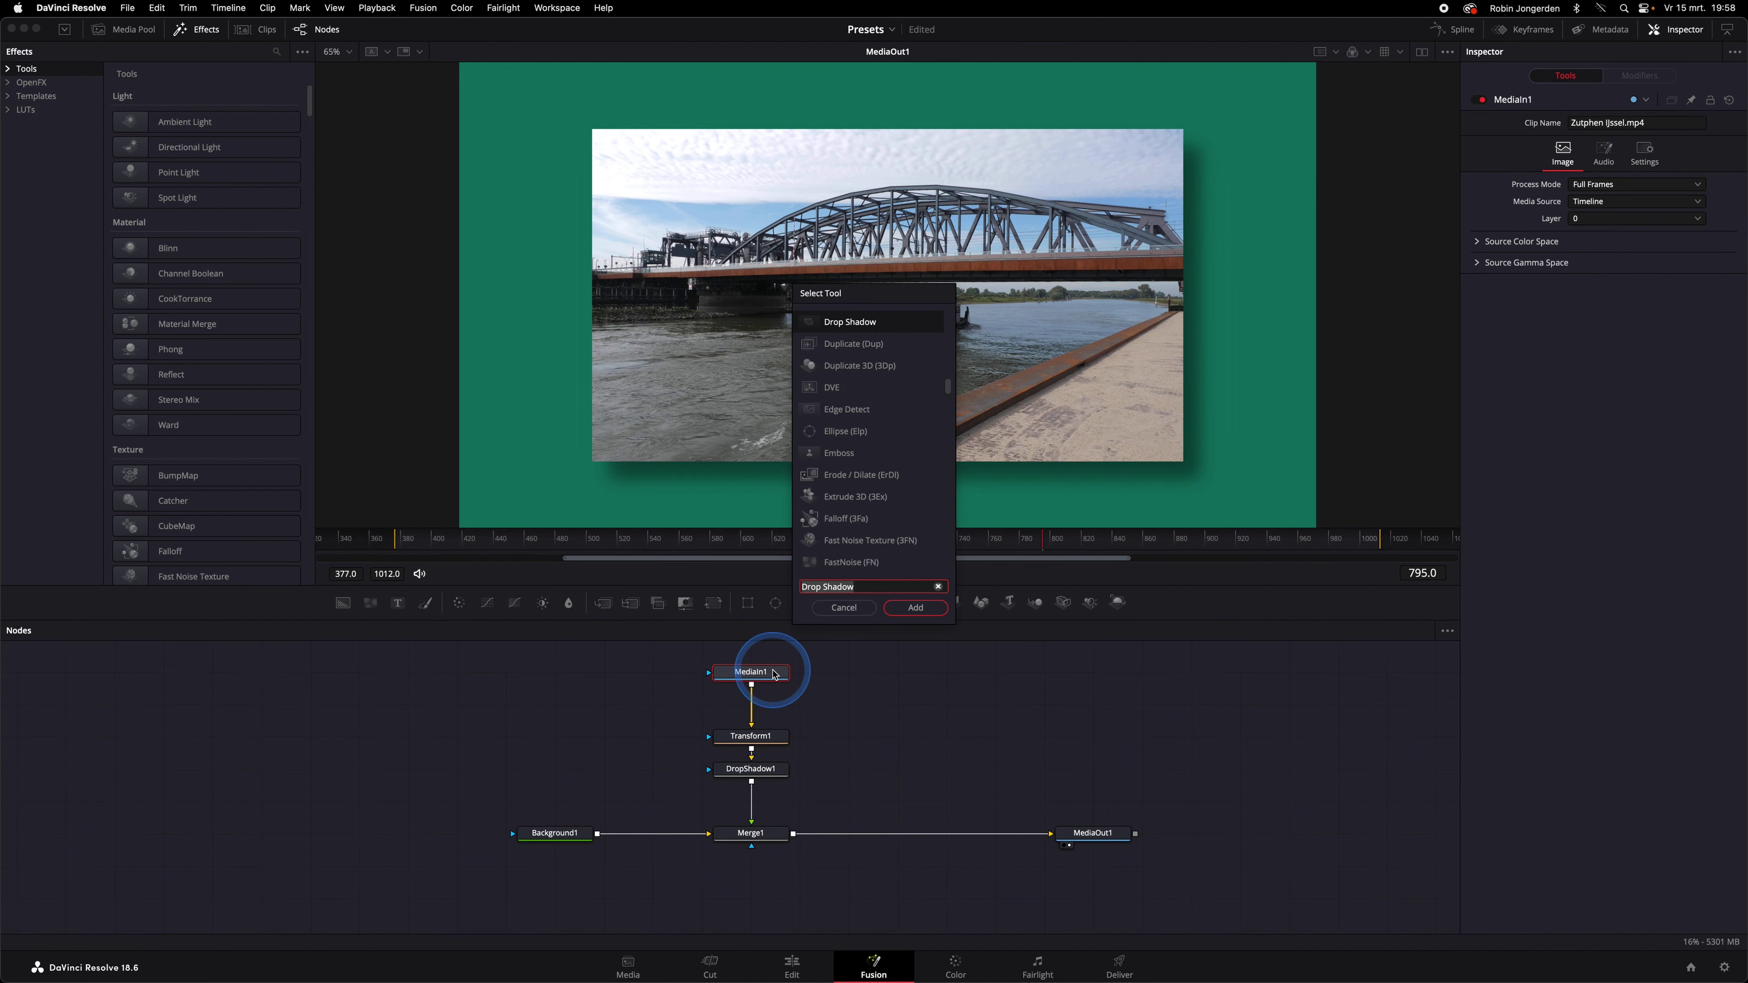
text(vignette)
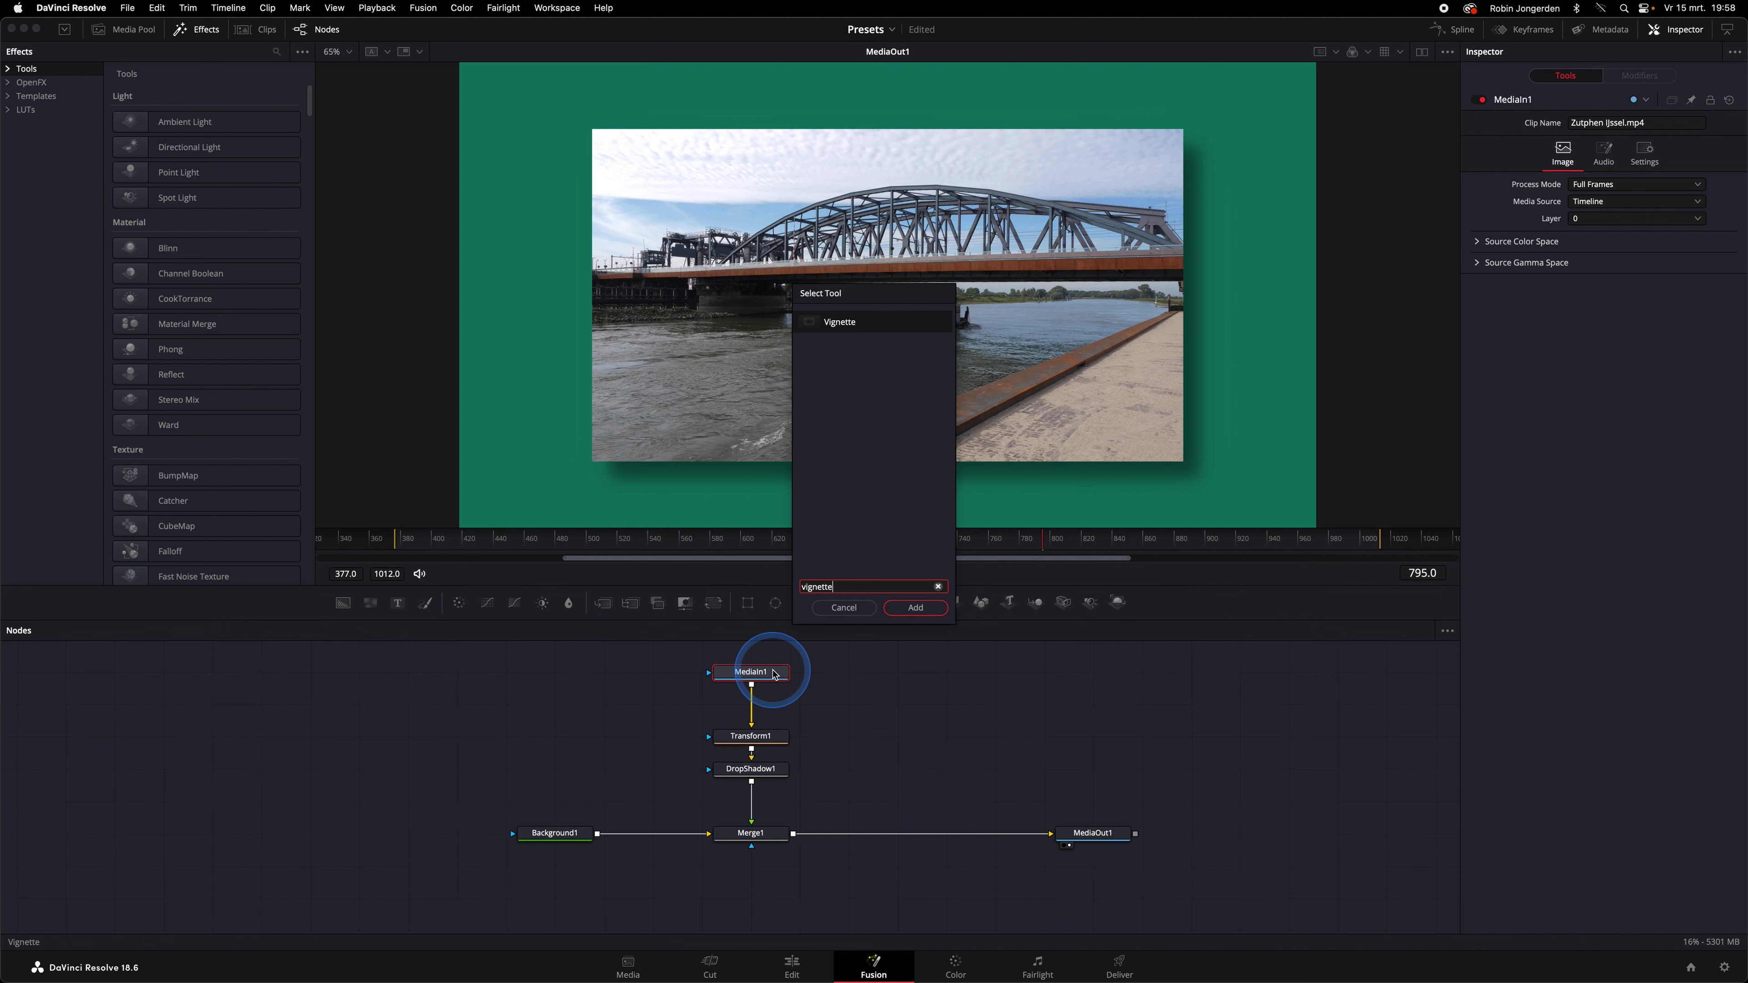
click(916, 607)
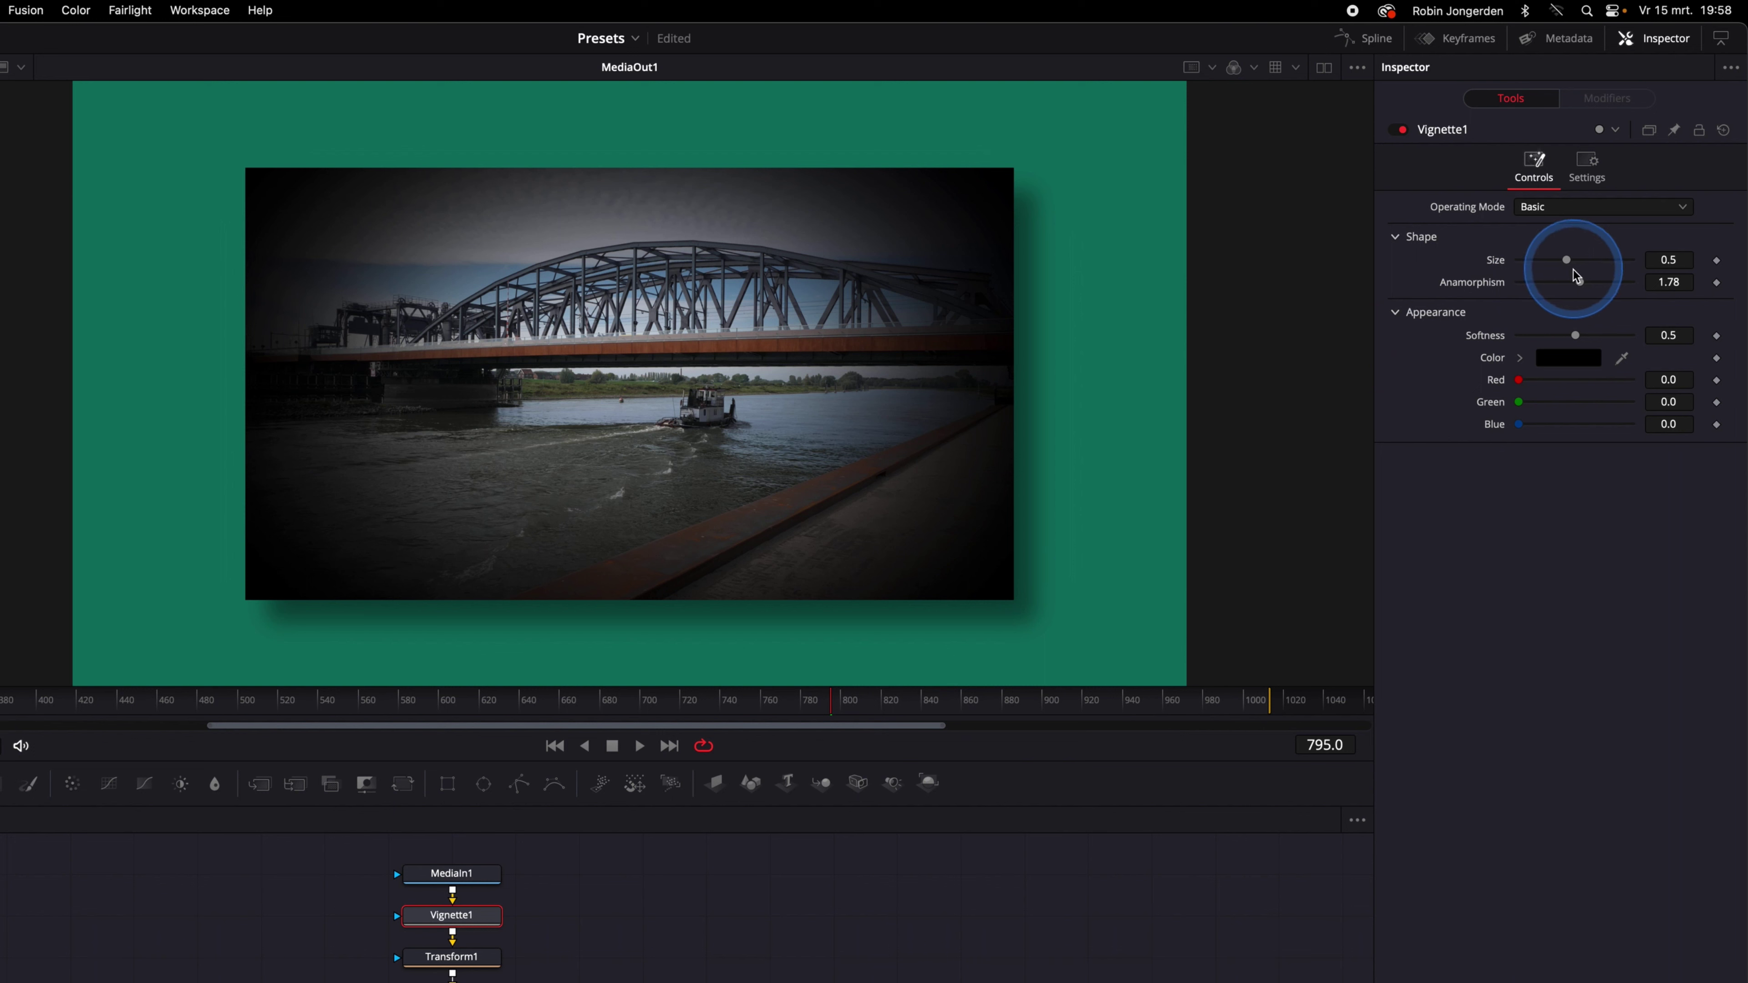
drag(1570, 265, 1585, 264)
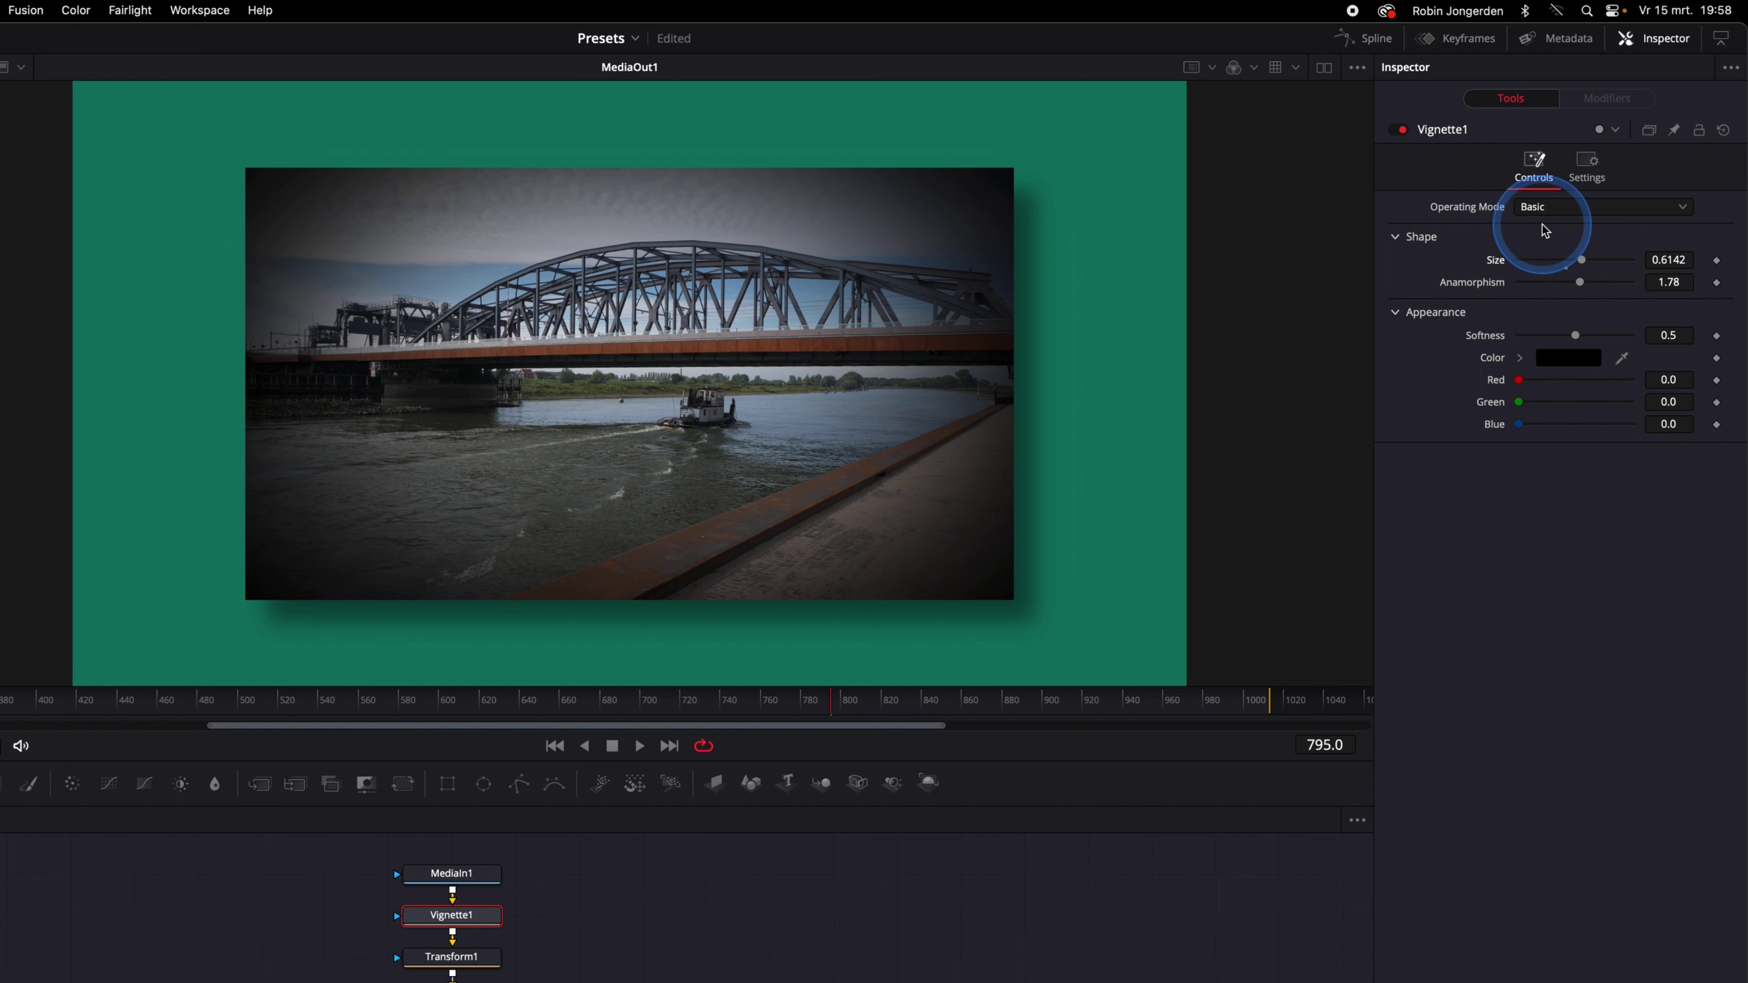
click(1588, 170)
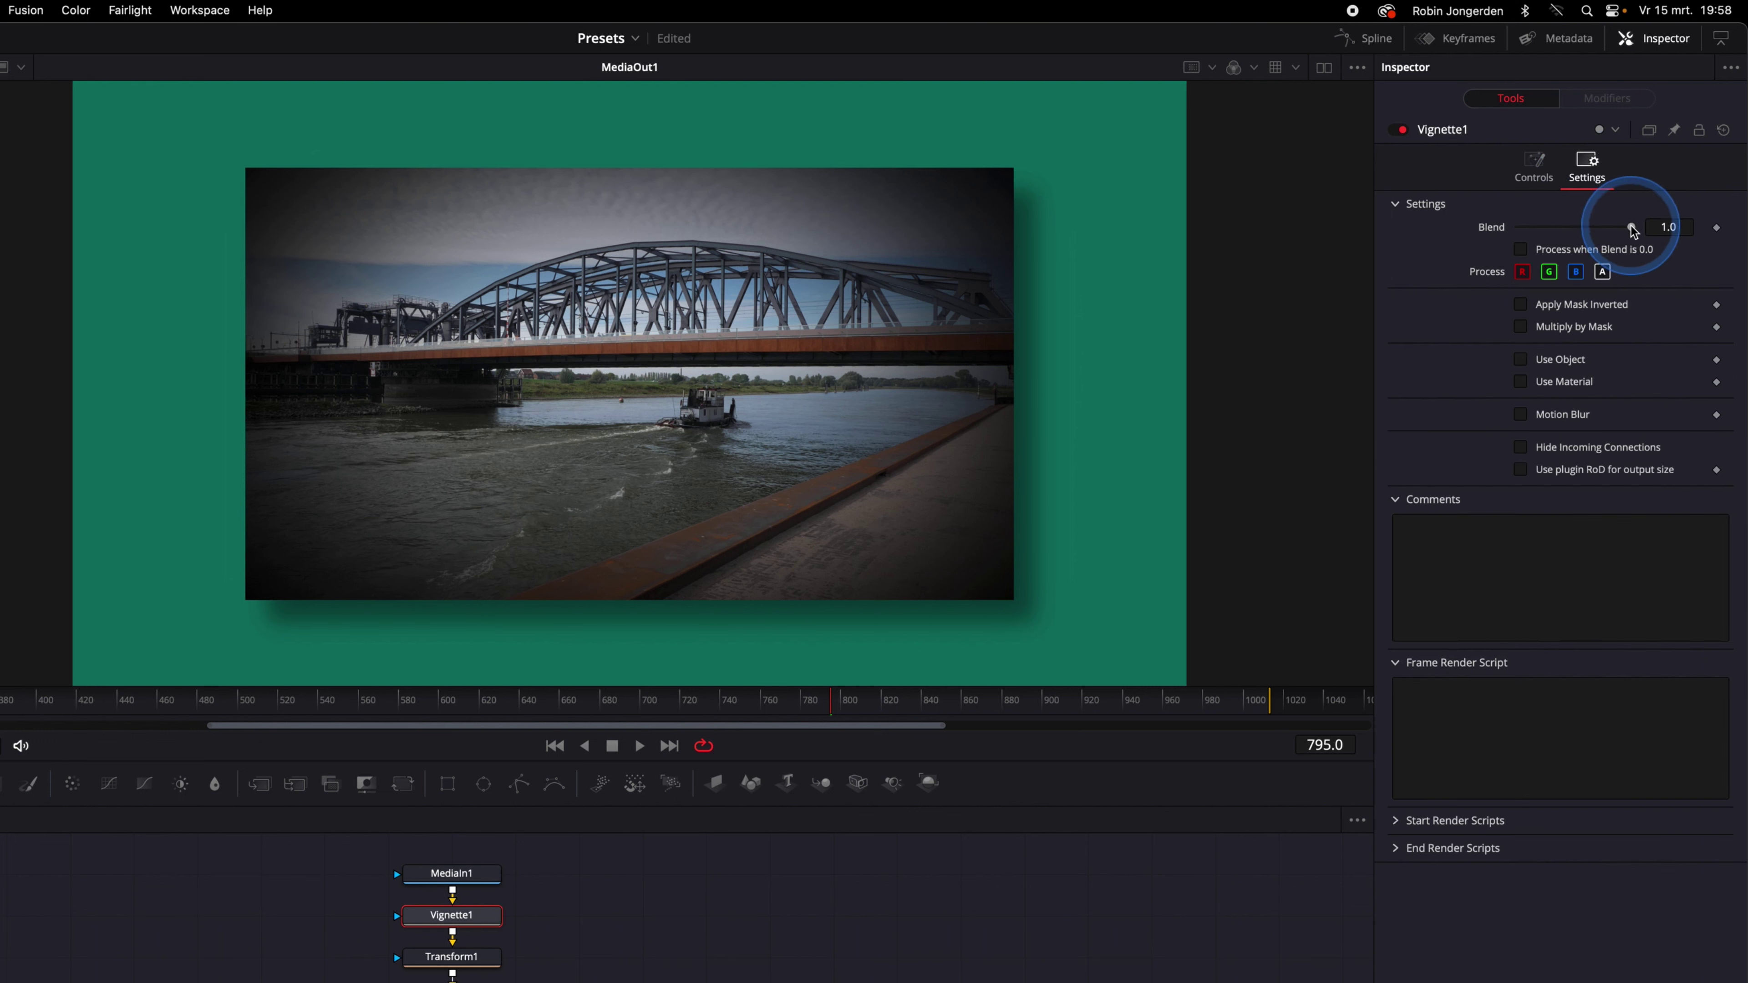
drag(1630, 226, 1607, 233)
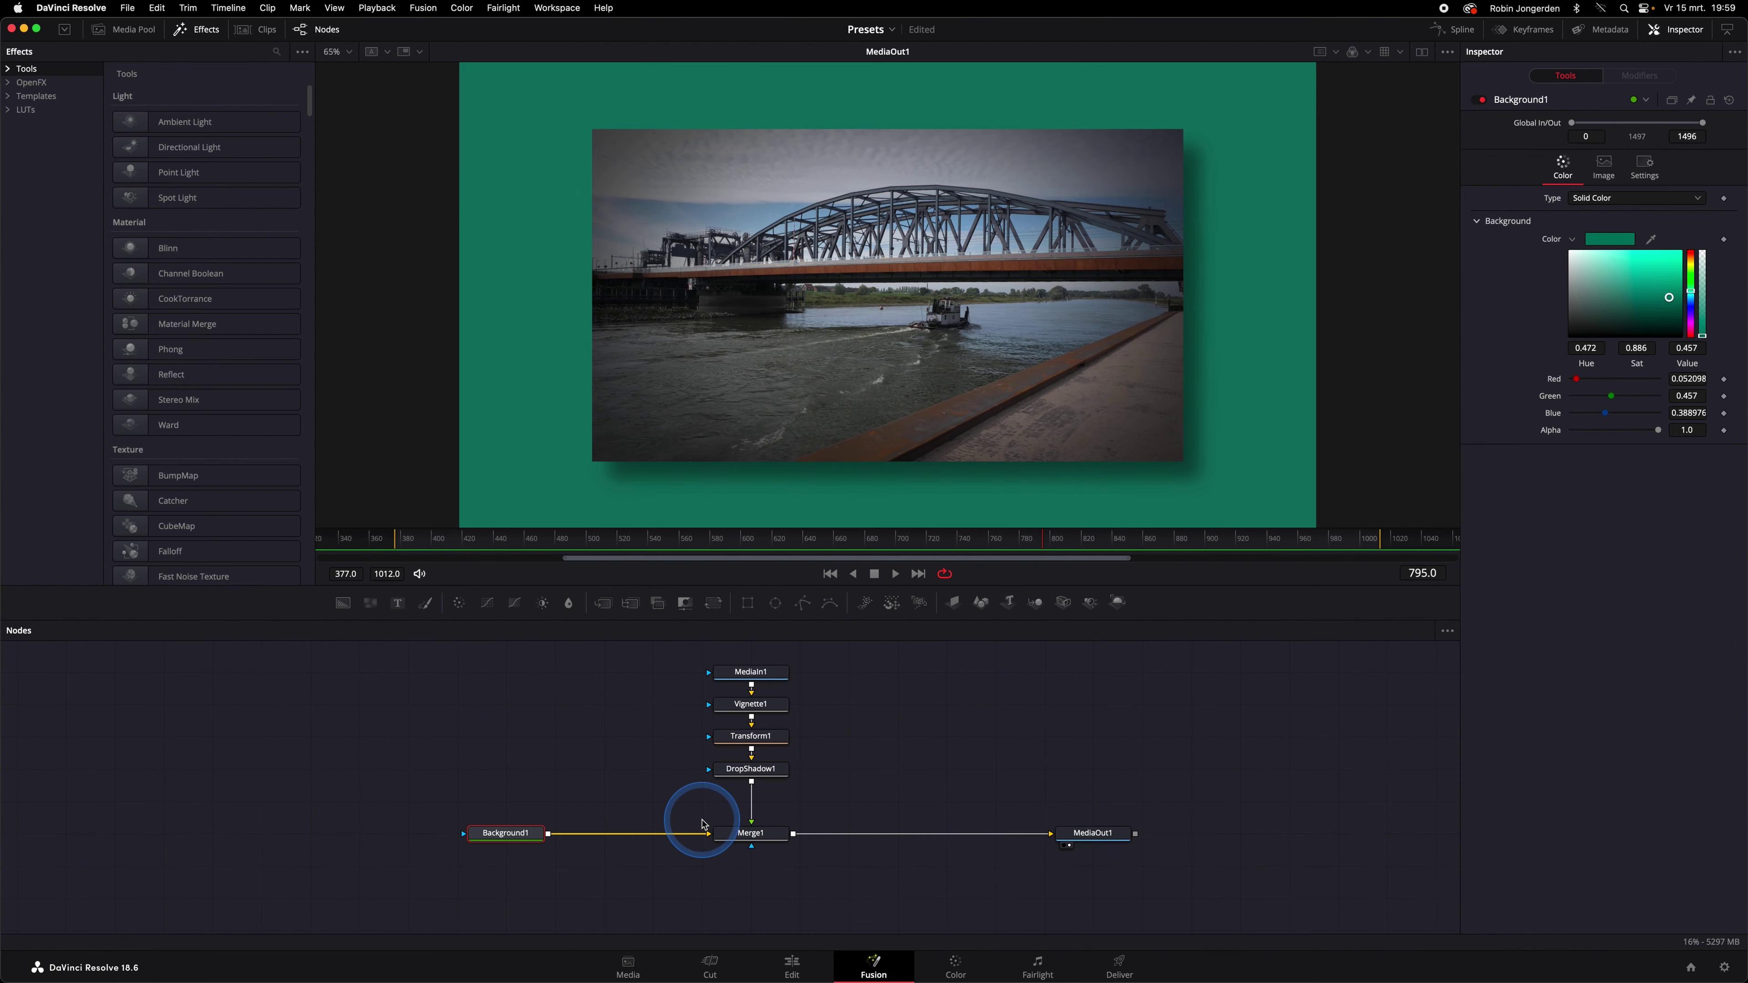
Step: Add Vignette2 after Background1 with Size 0.9242 and Blend 0.575
click(509, 835)
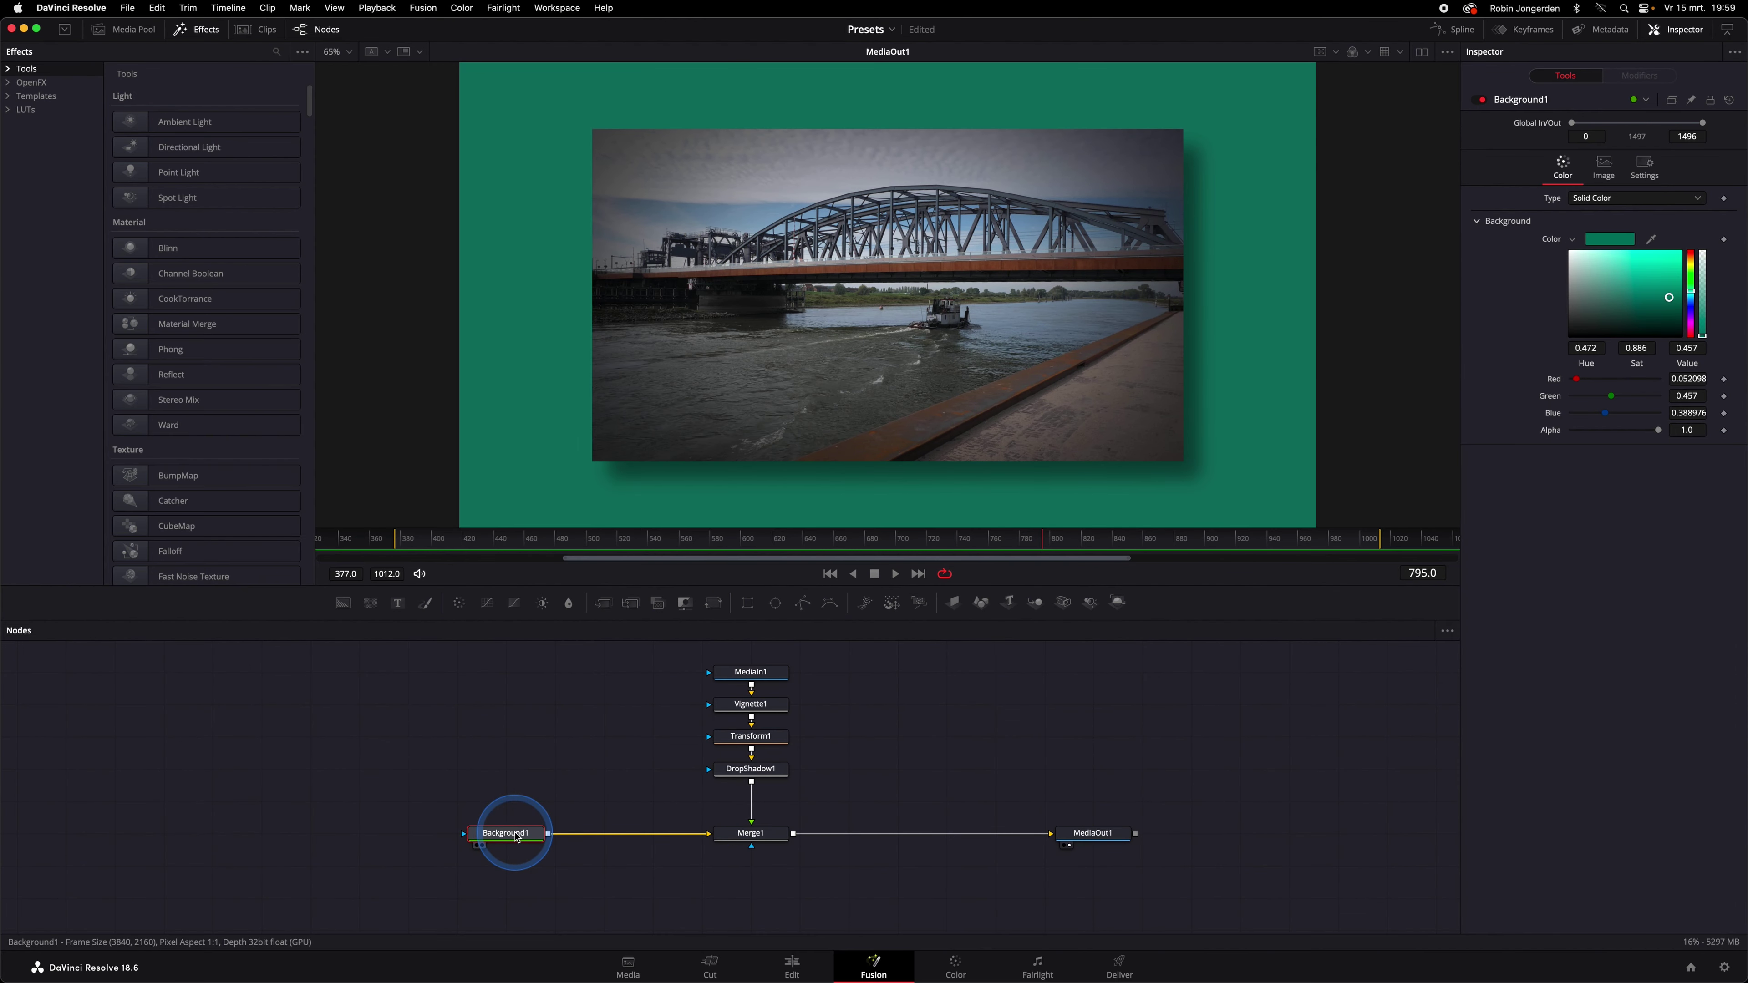
key(shift+space)
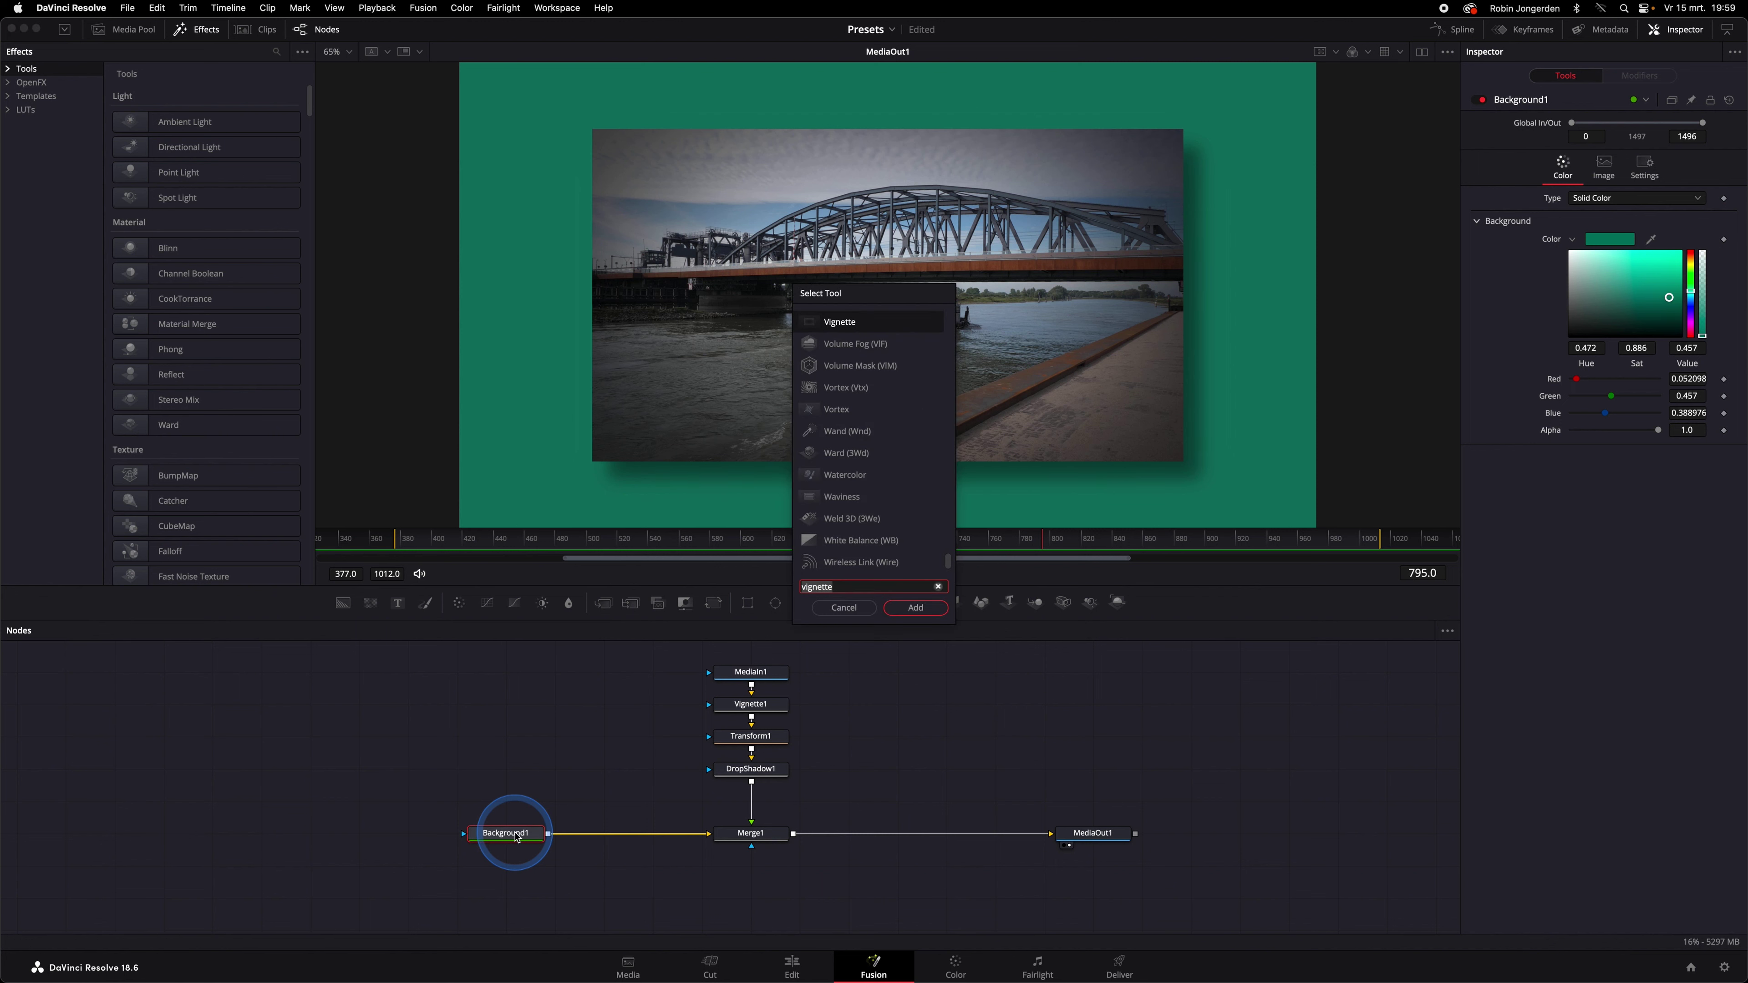
click(924, 596)
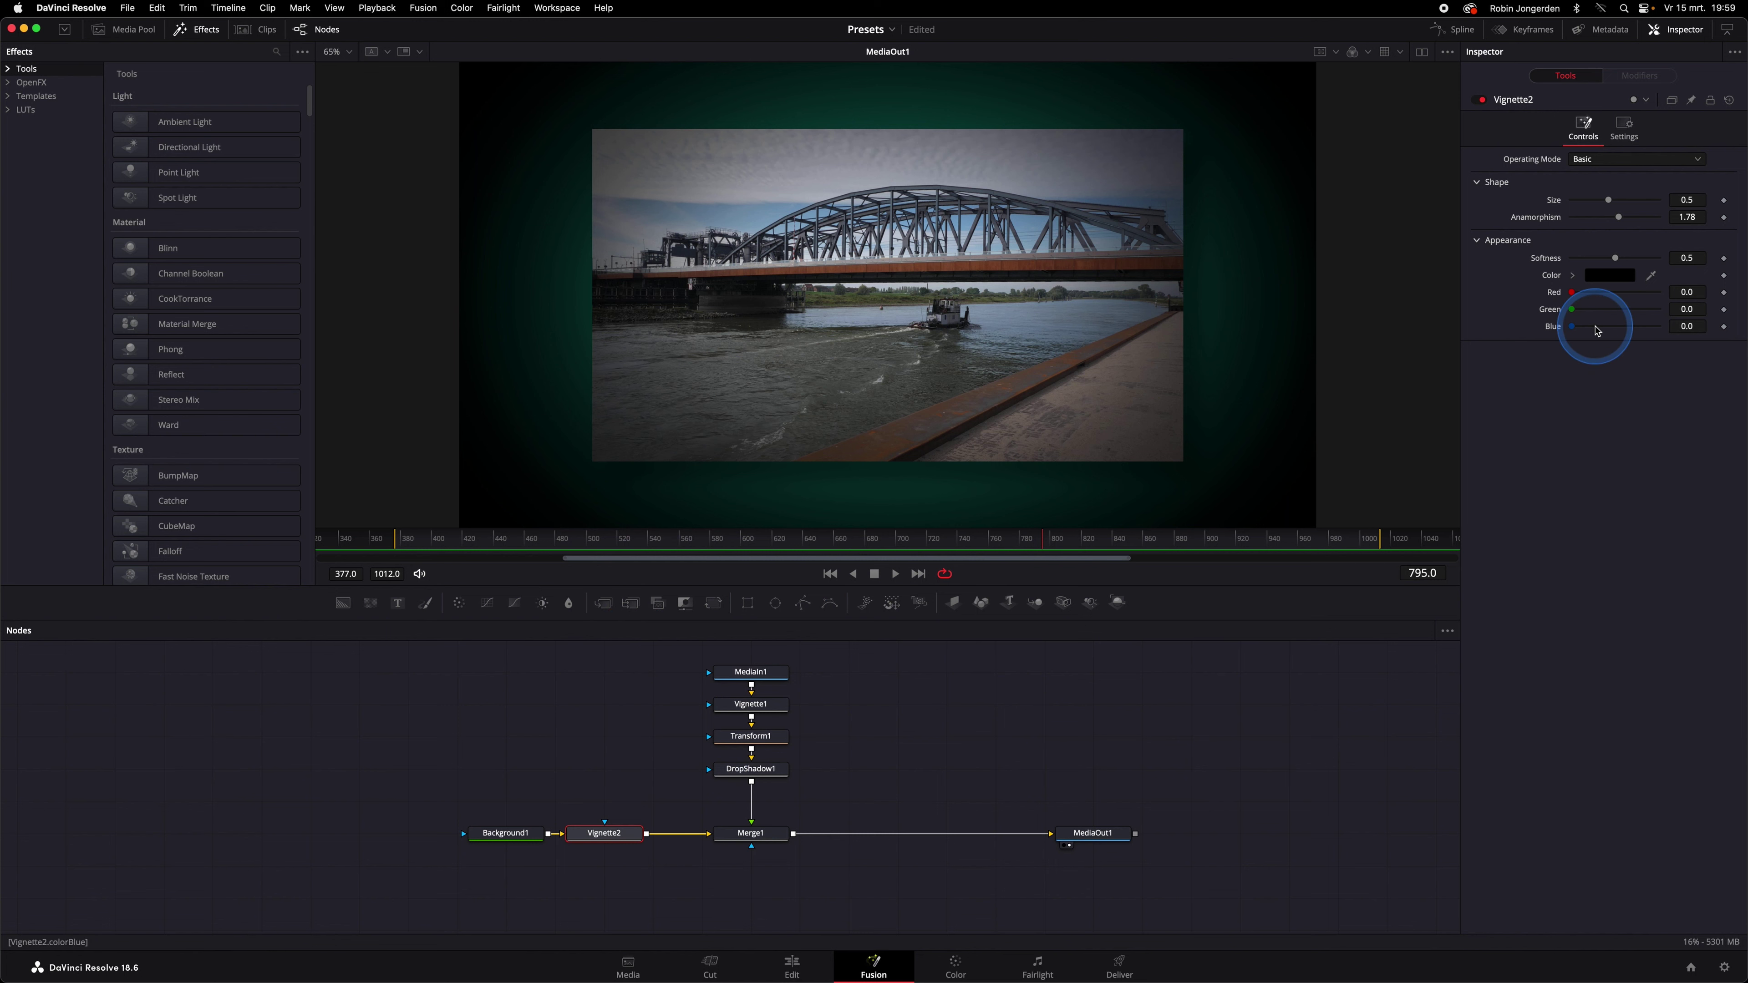
mouse_move(1608, 200)
mouse_down()
mouse_move(1649, 201)
mouse_move(1618, 261)
mouse_up()
click(1633, 128)
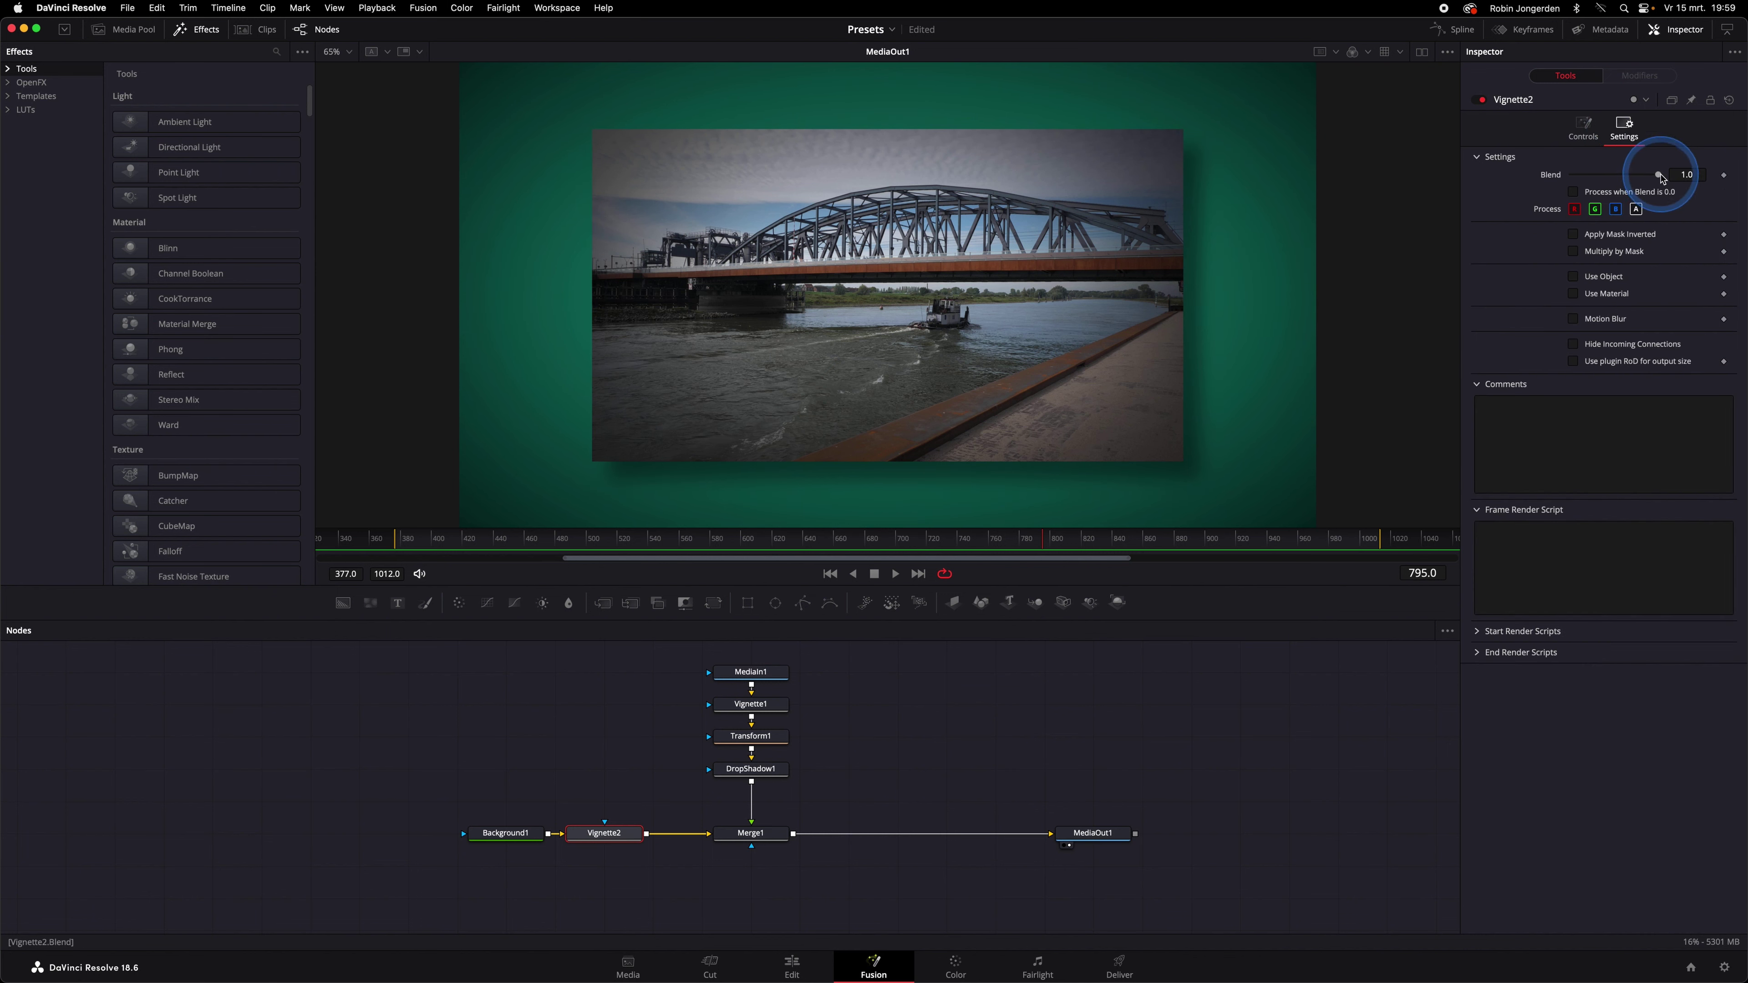
drag(1658, 174, 1646, 177)
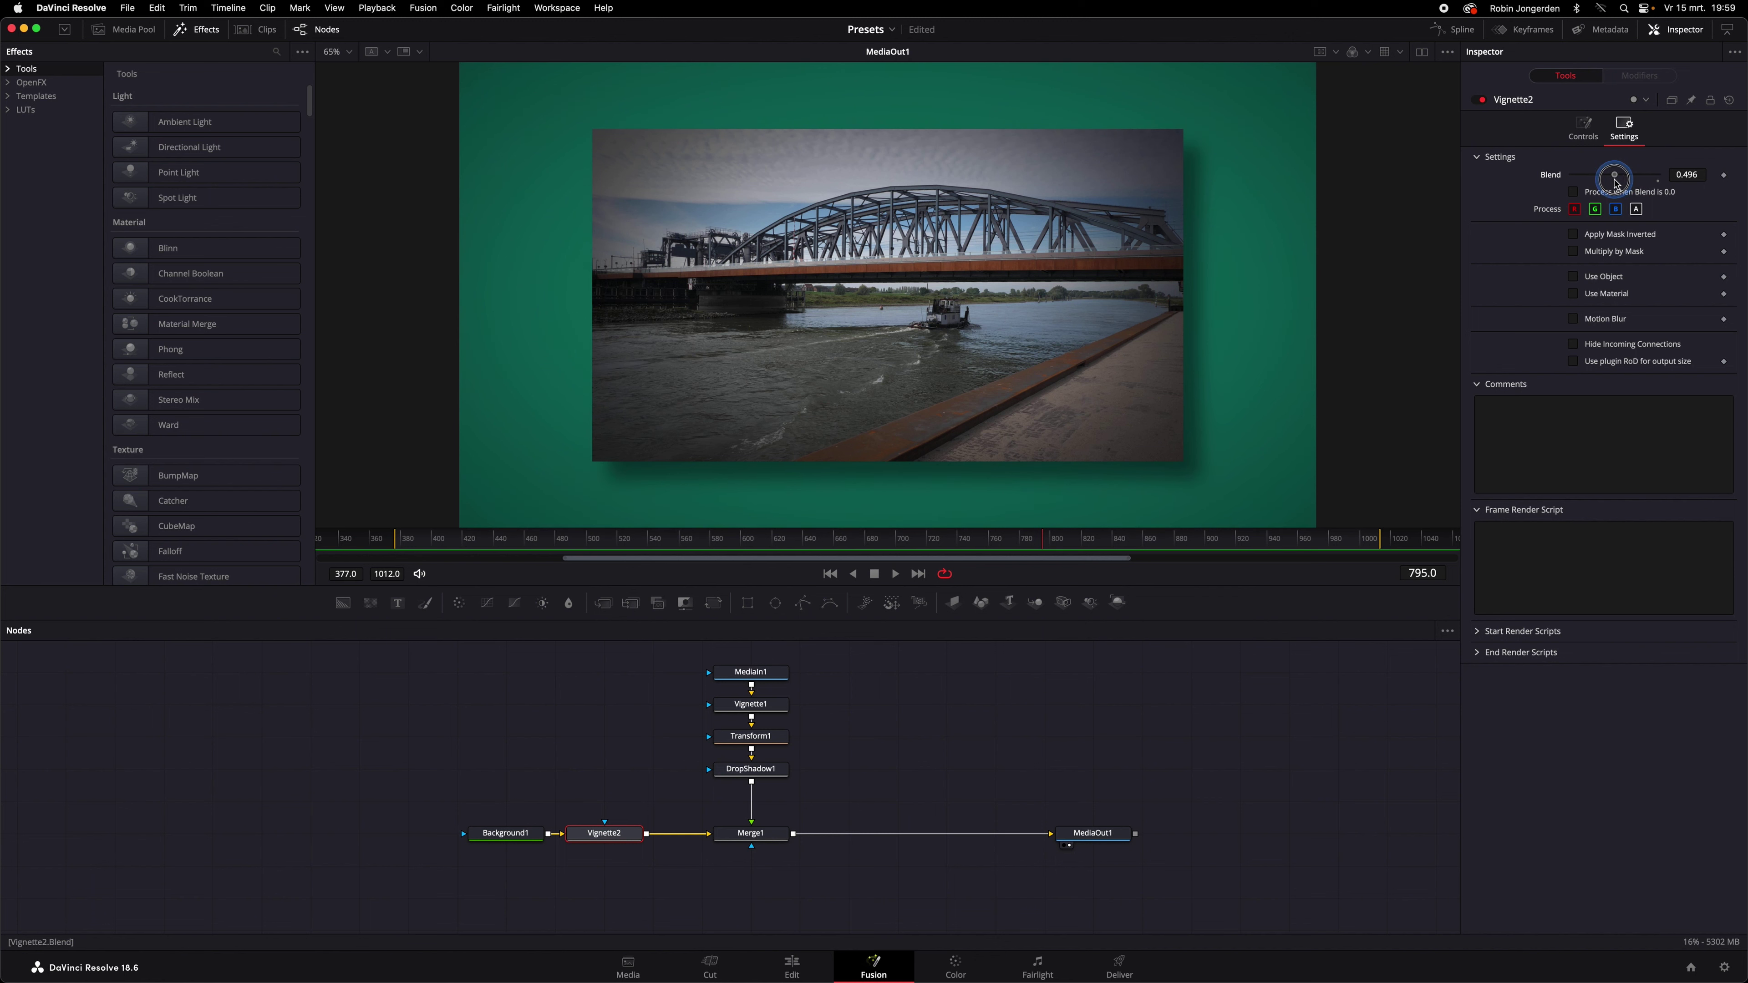
Step: Toggle the background vignette off and back on to compare the effect
click(1484, 102)
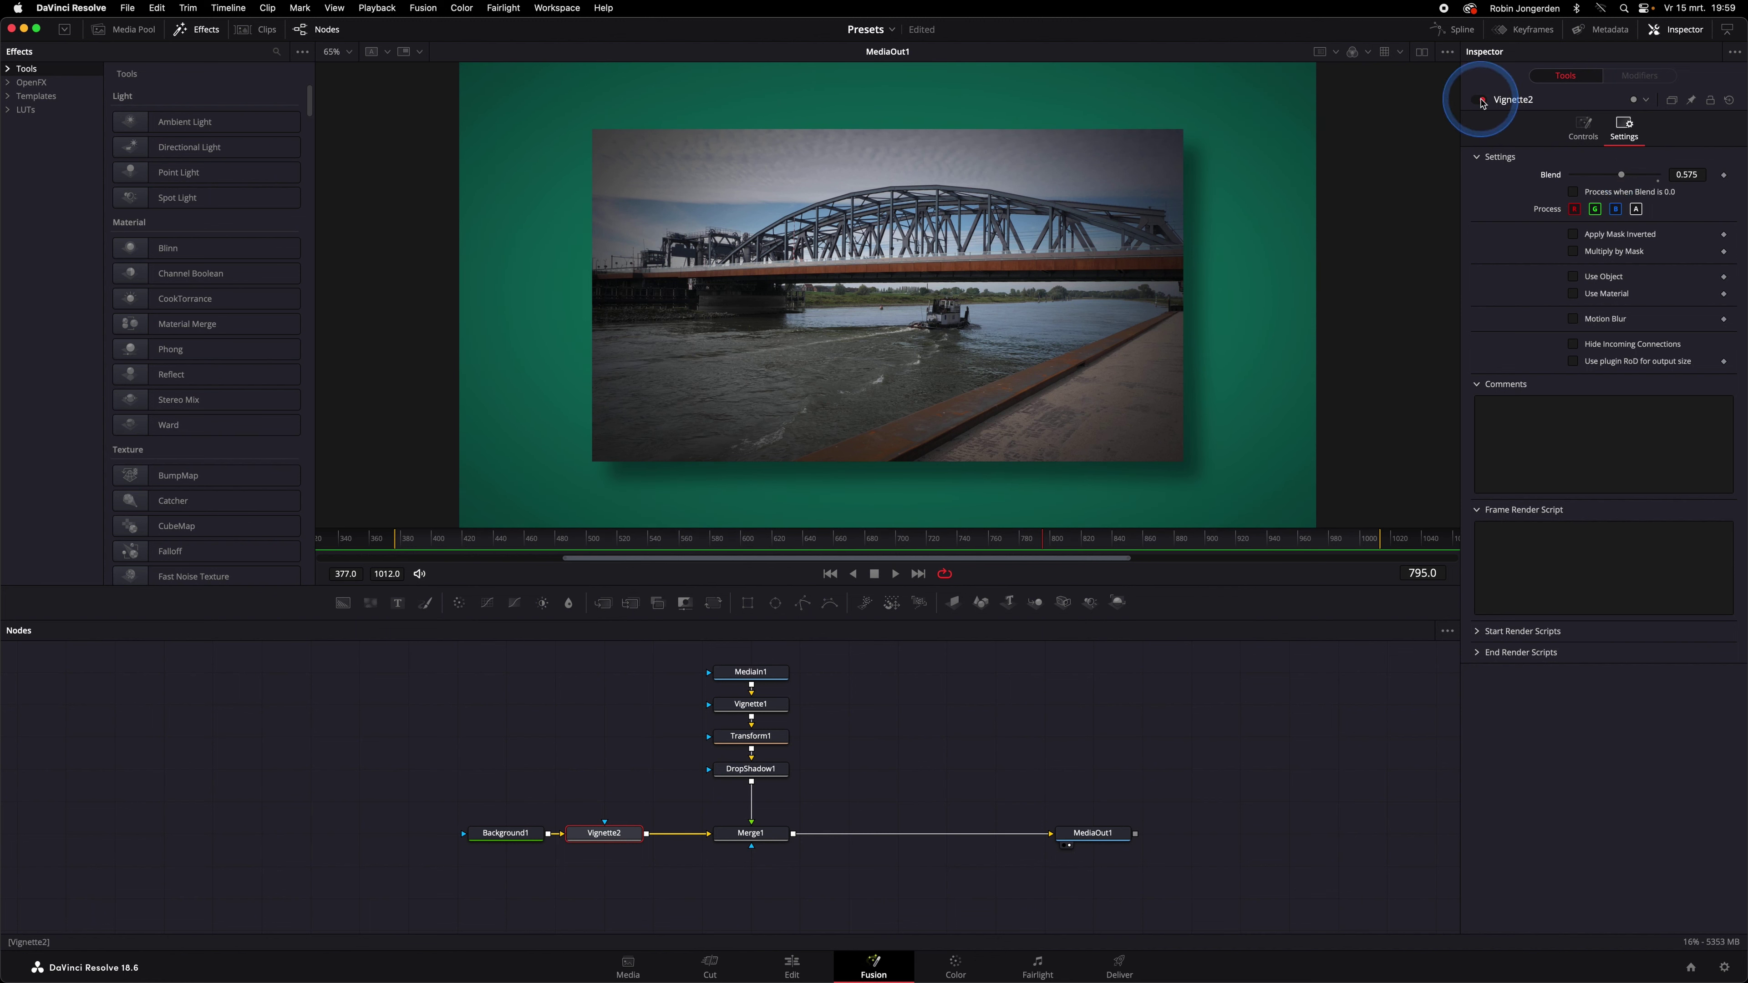
click(1483, 102)
click(1483, 102)
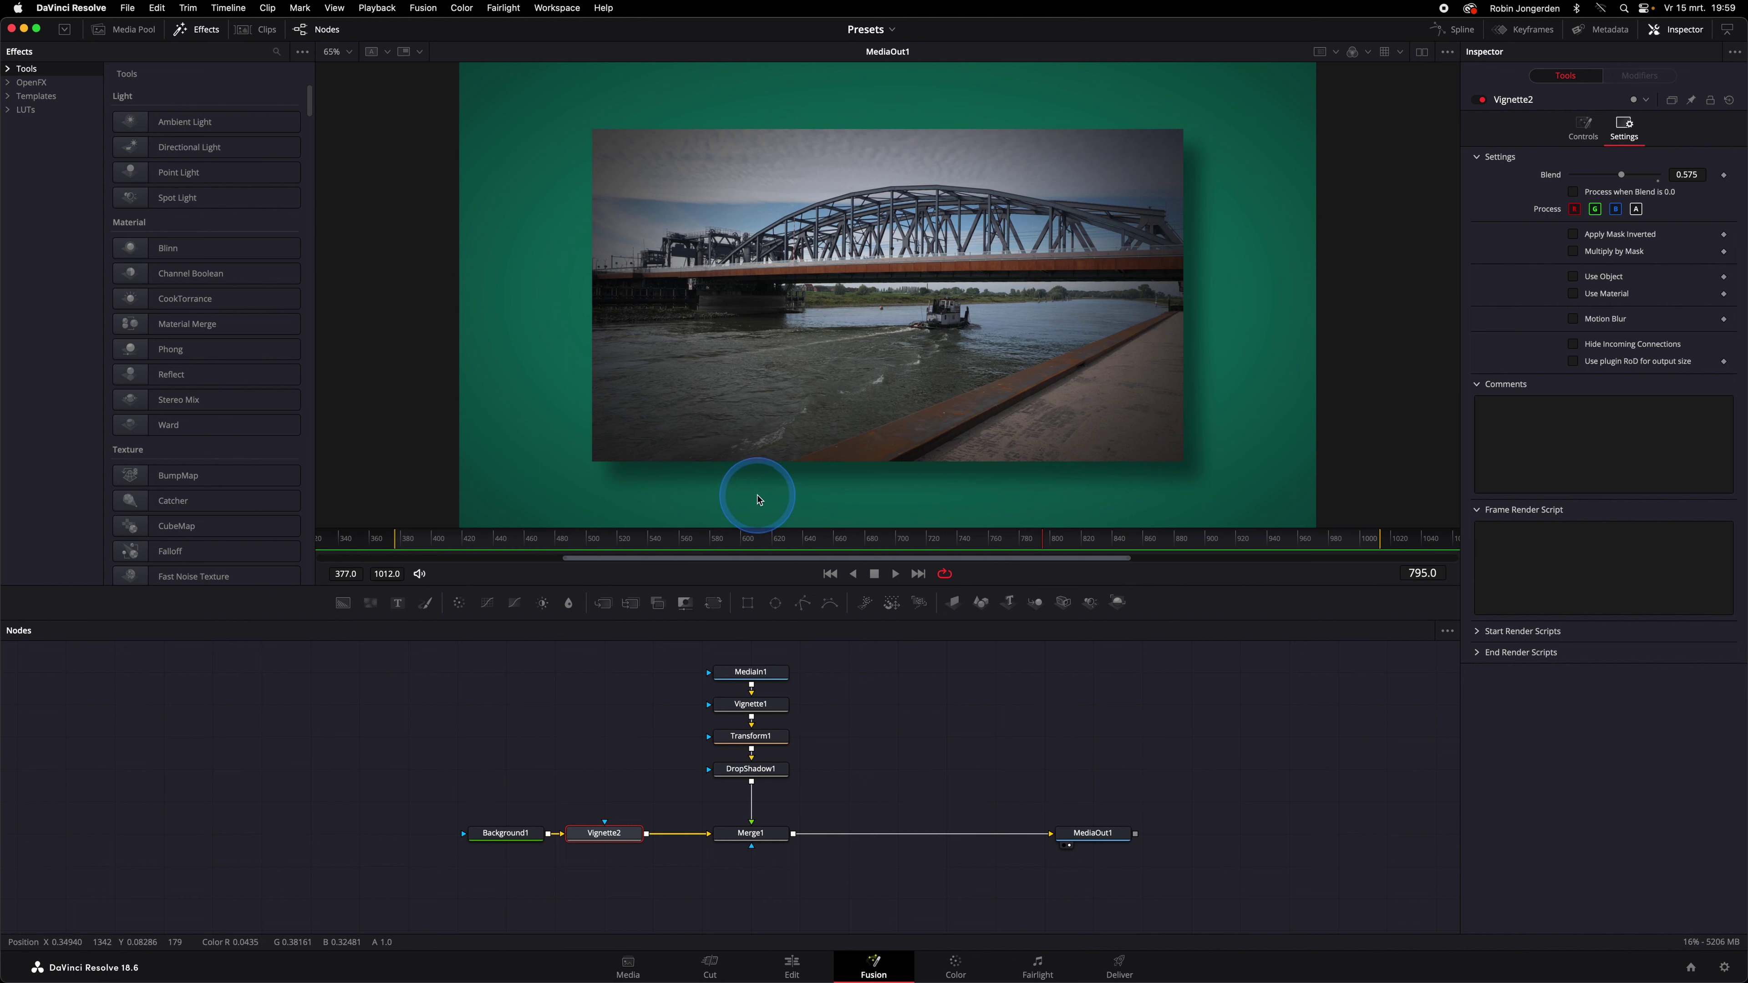
Step: Raise the photo in the frame and insert a Text1 node after Merge1 through Merge2
click(758, 741)
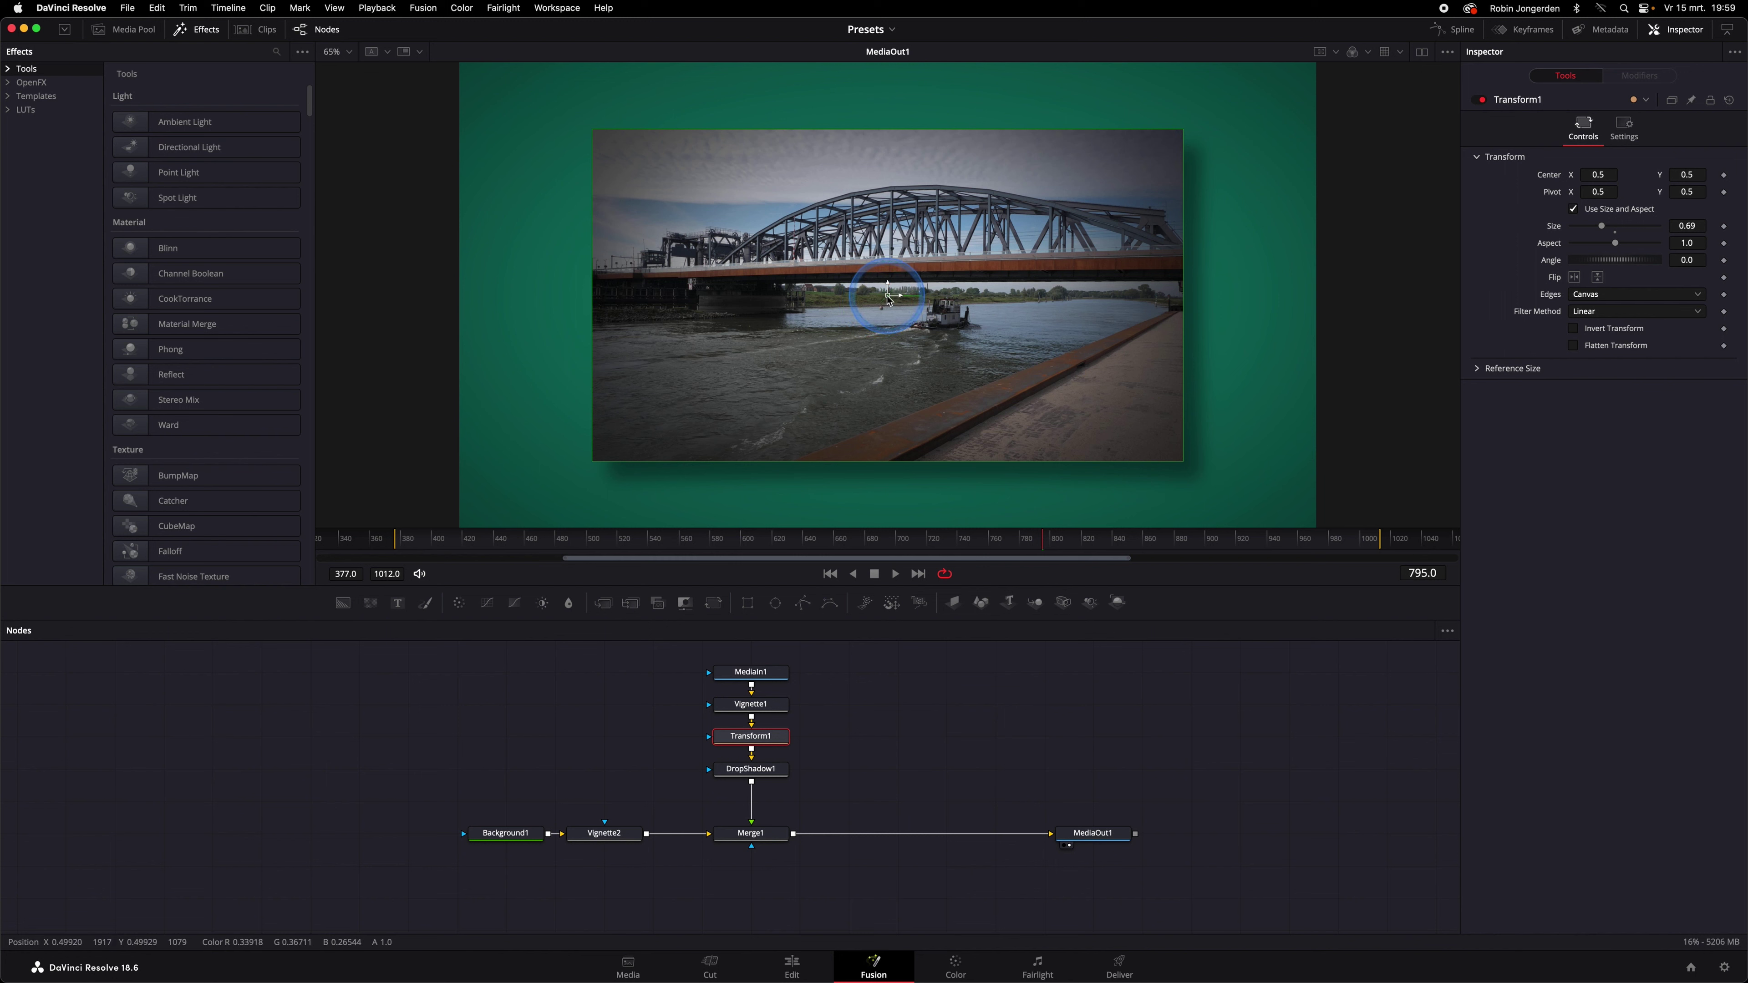
drag(888, 298, 891, 253)
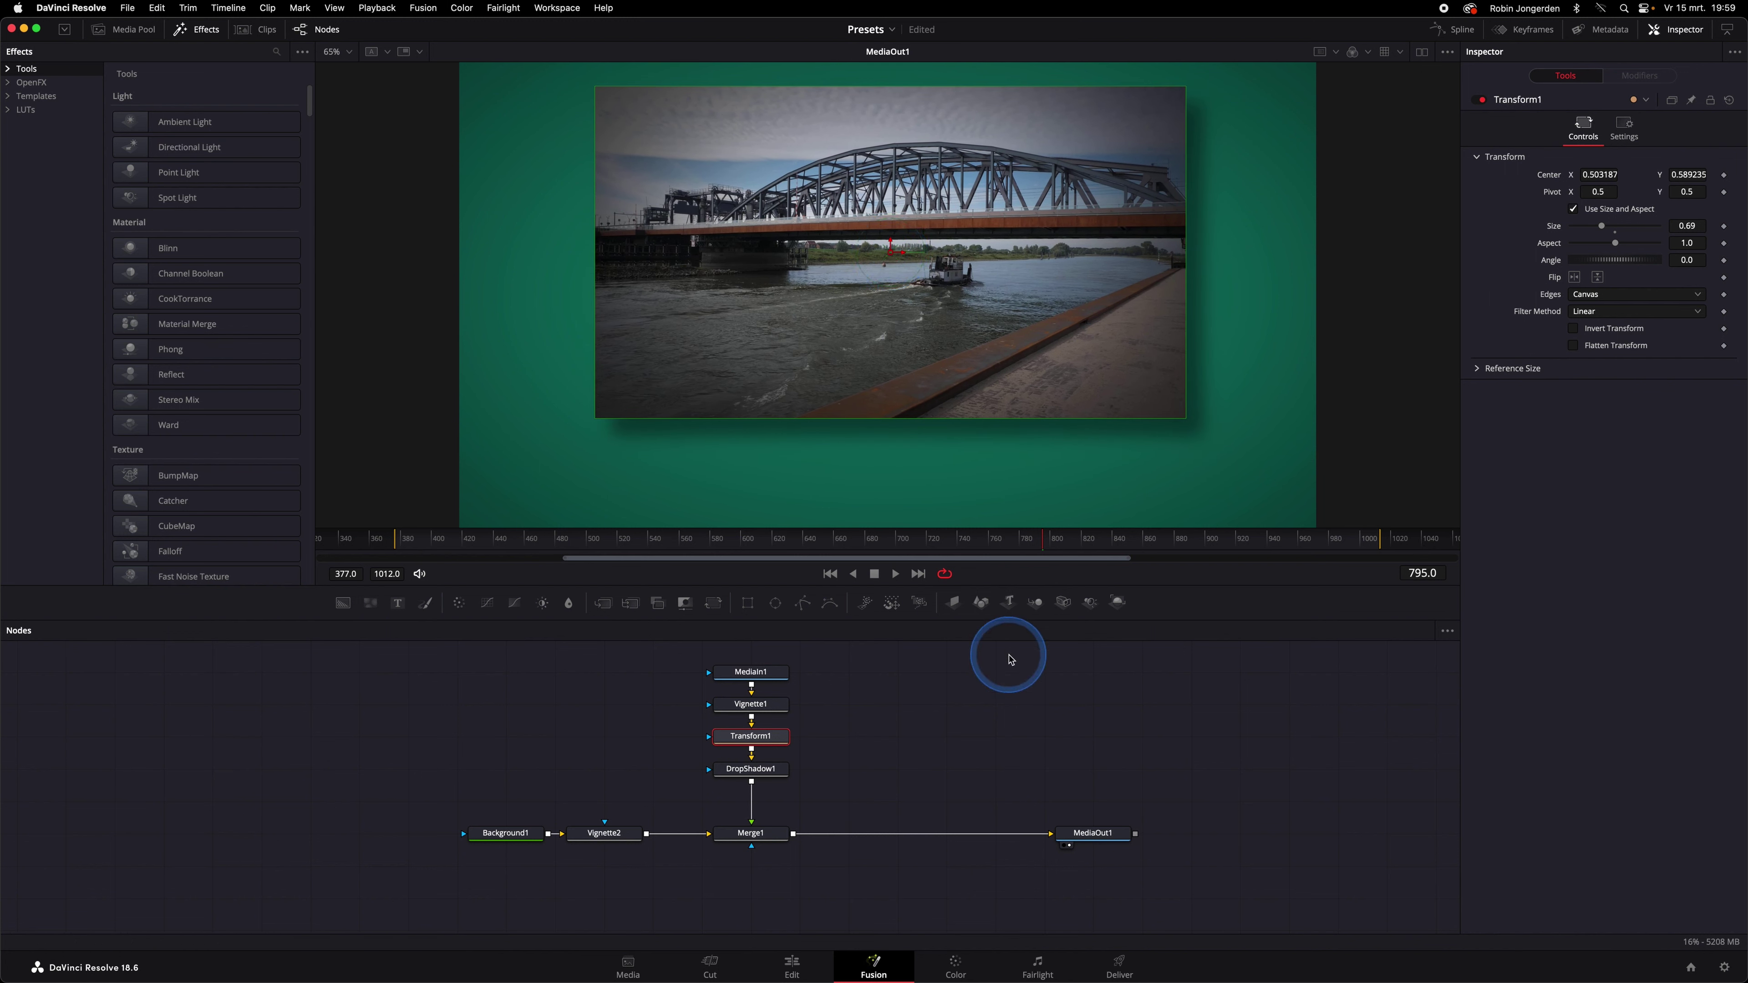
click(782, 837)
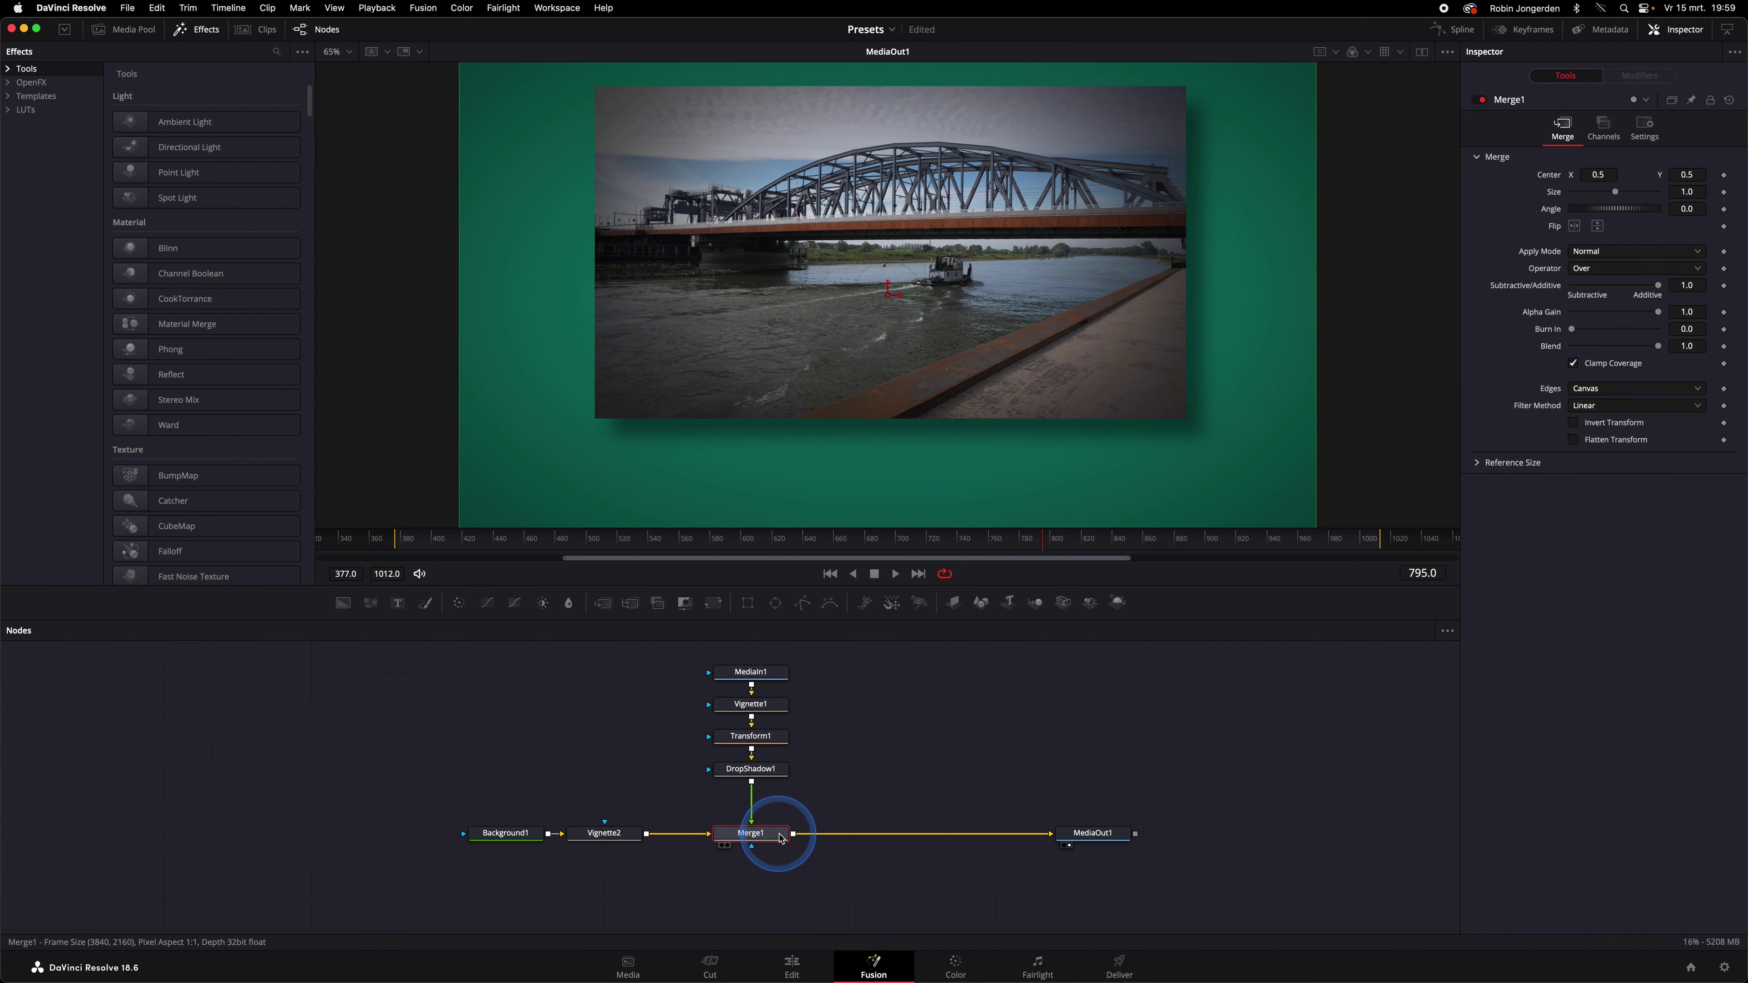
drag(399, 604, 405, 615)
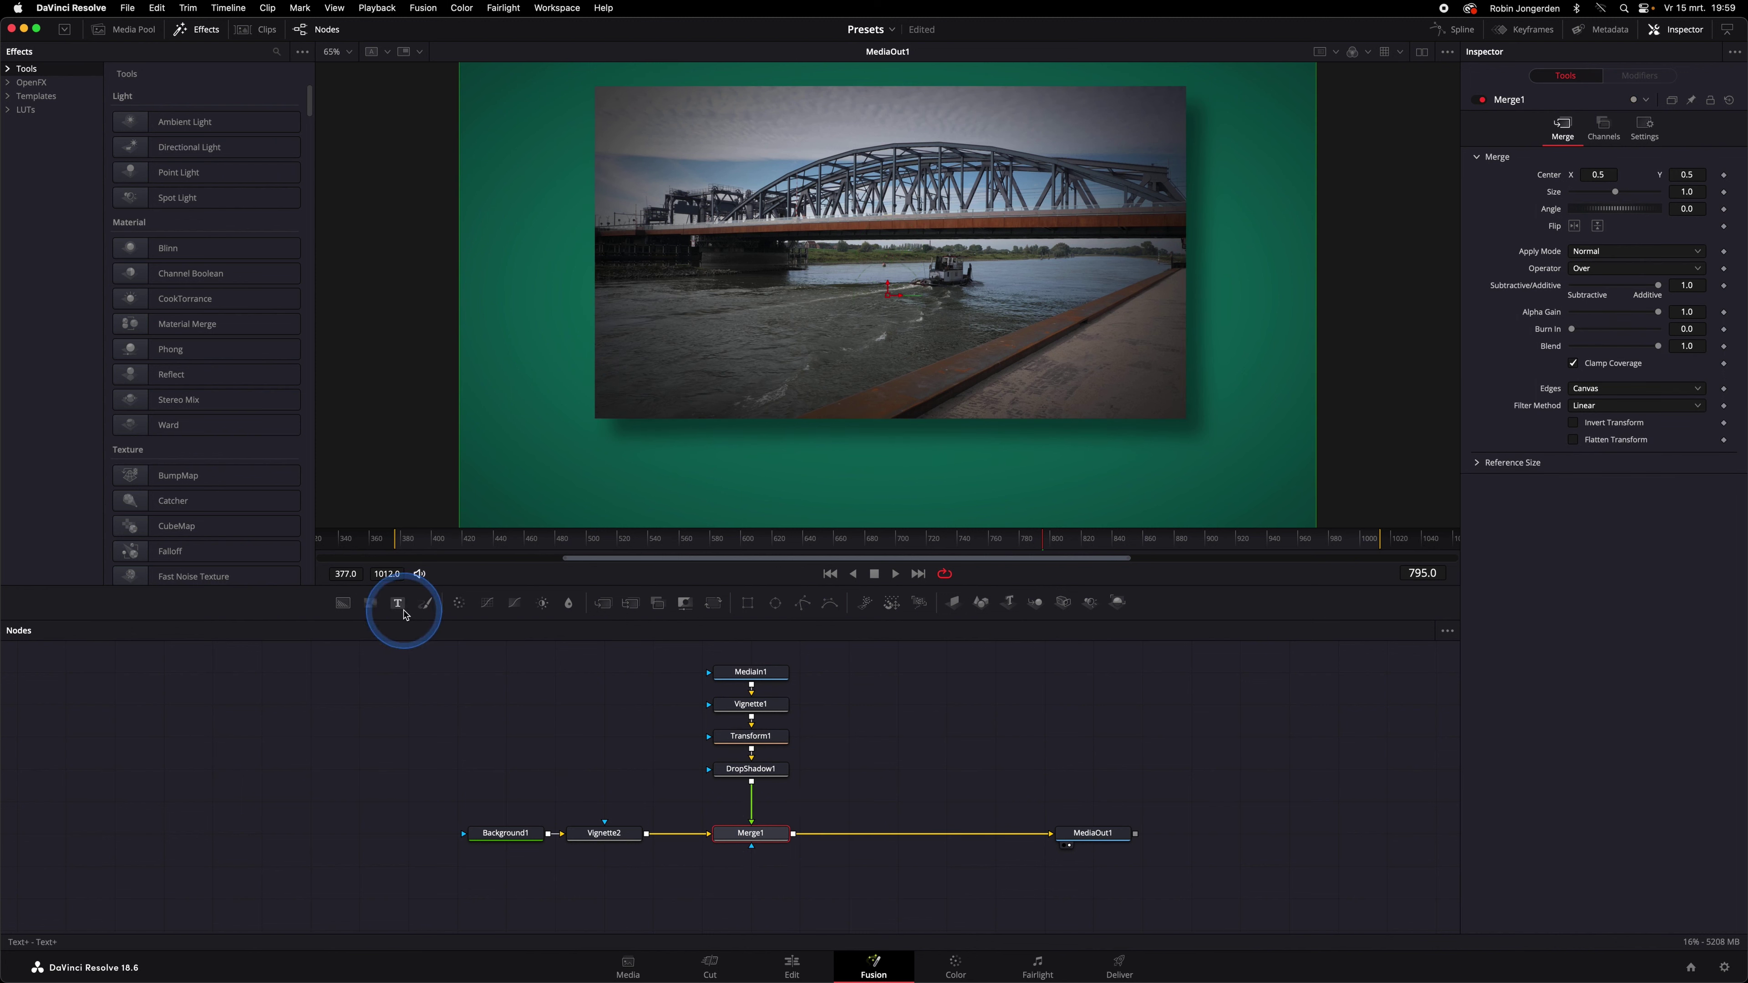
drag(559, 680, 885, 838)
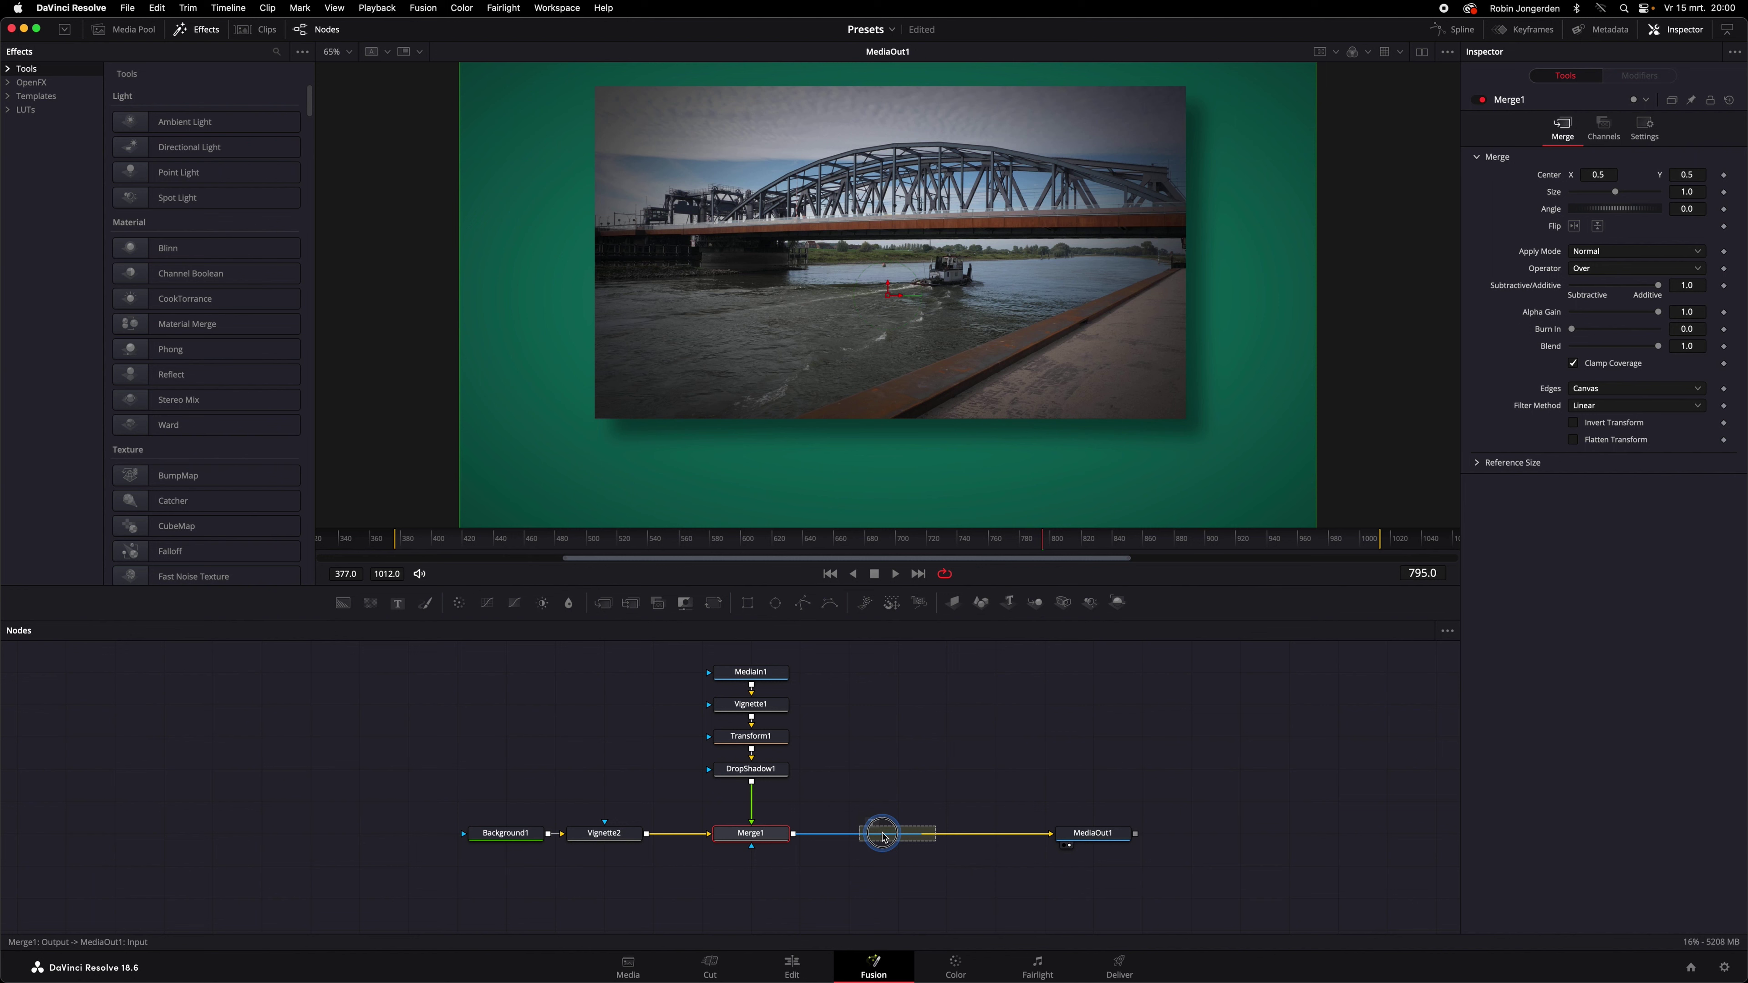
drag(885, 838, 884, 839)
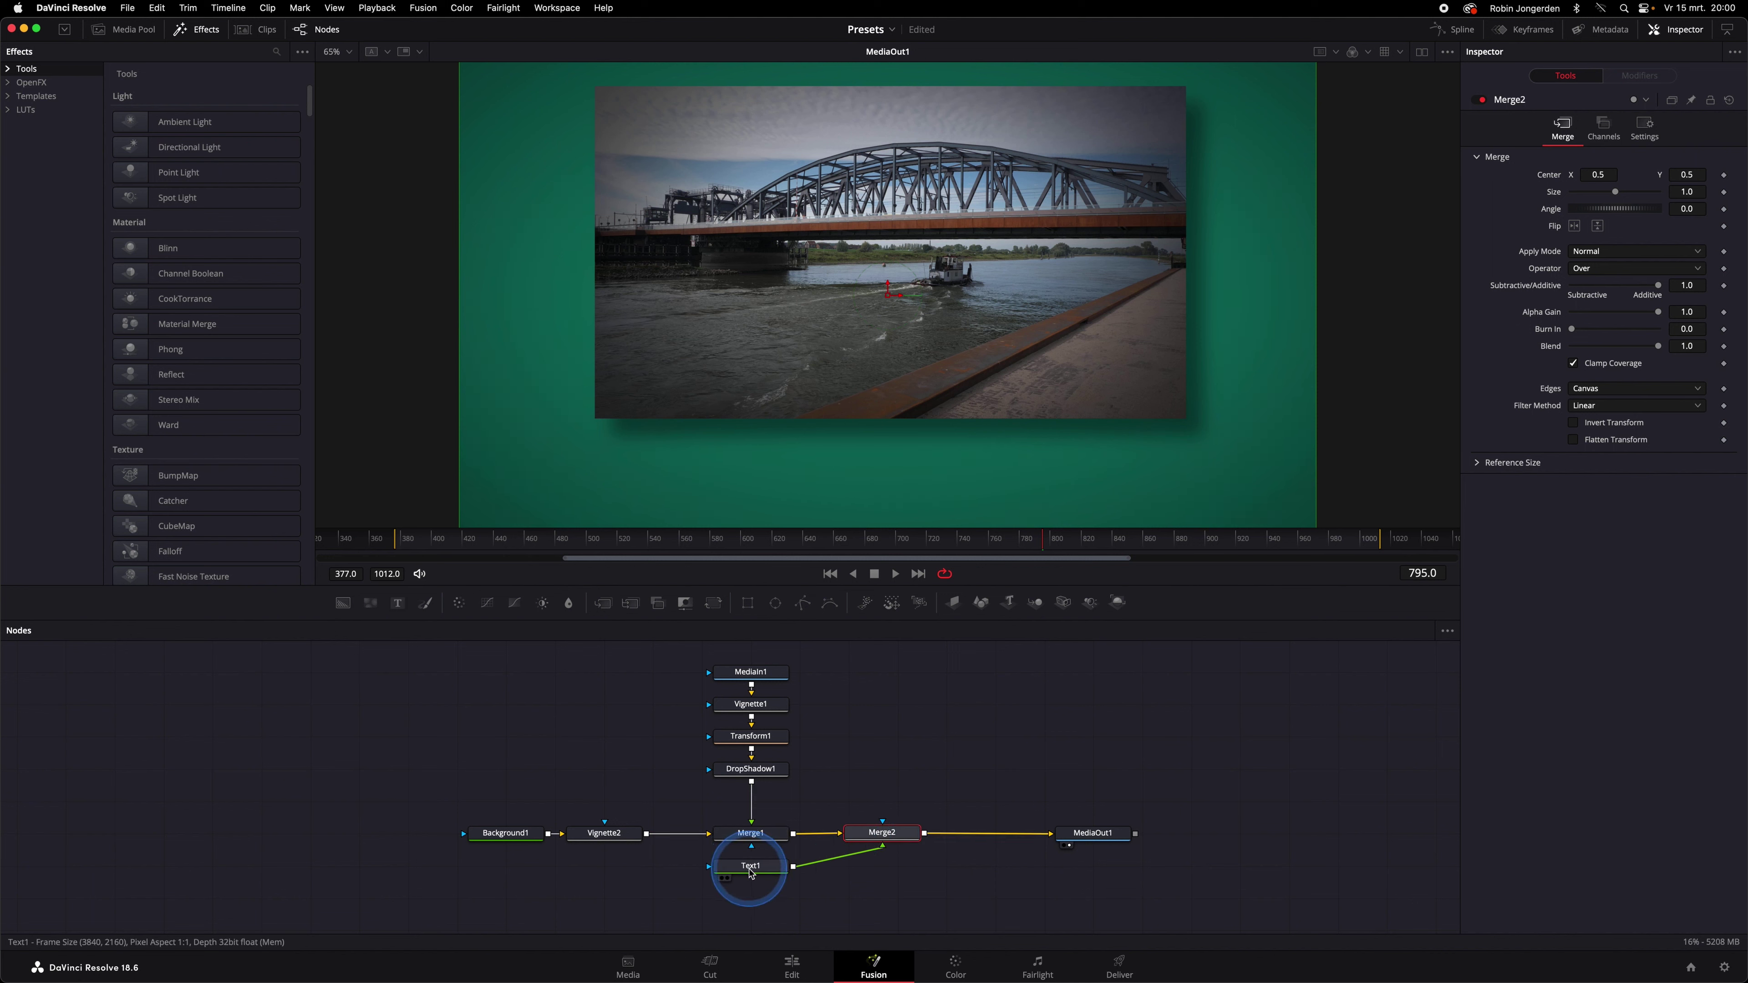
drag(746, 873, 882, 751)
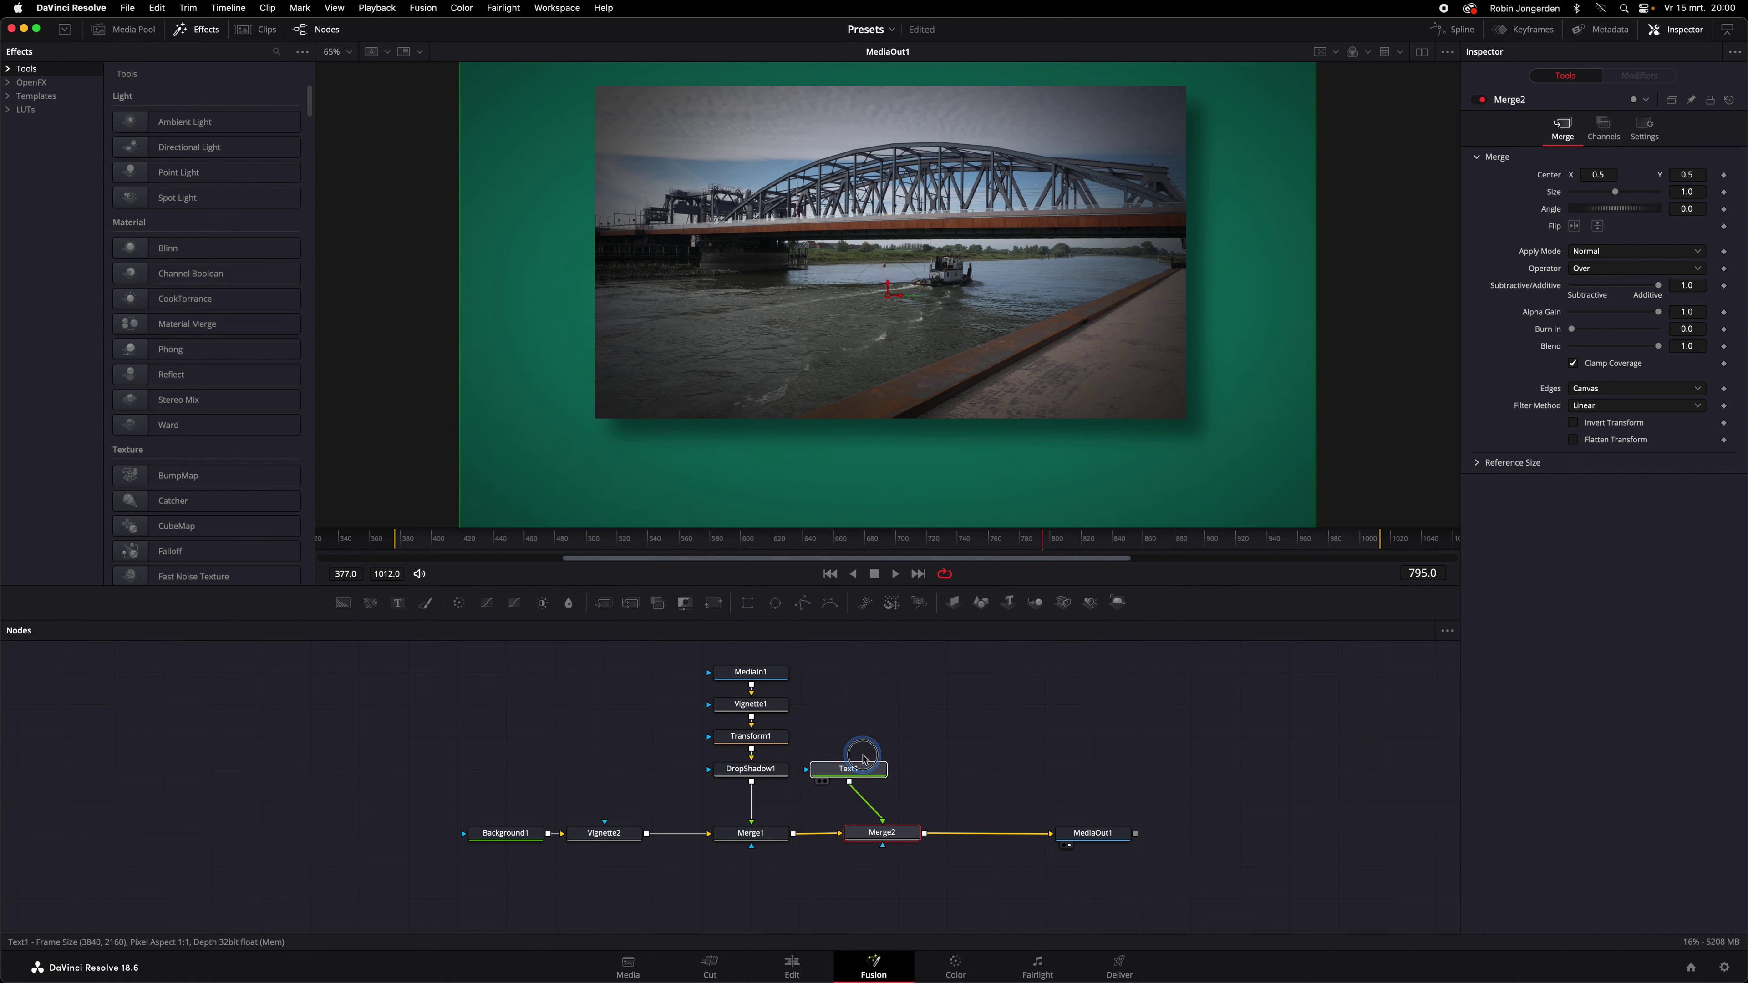
click(882, 743)
Step: Enter 'Zutphen: IJsselspoorbrug' as the Text1 title
drag(880, 830, 886, 832)
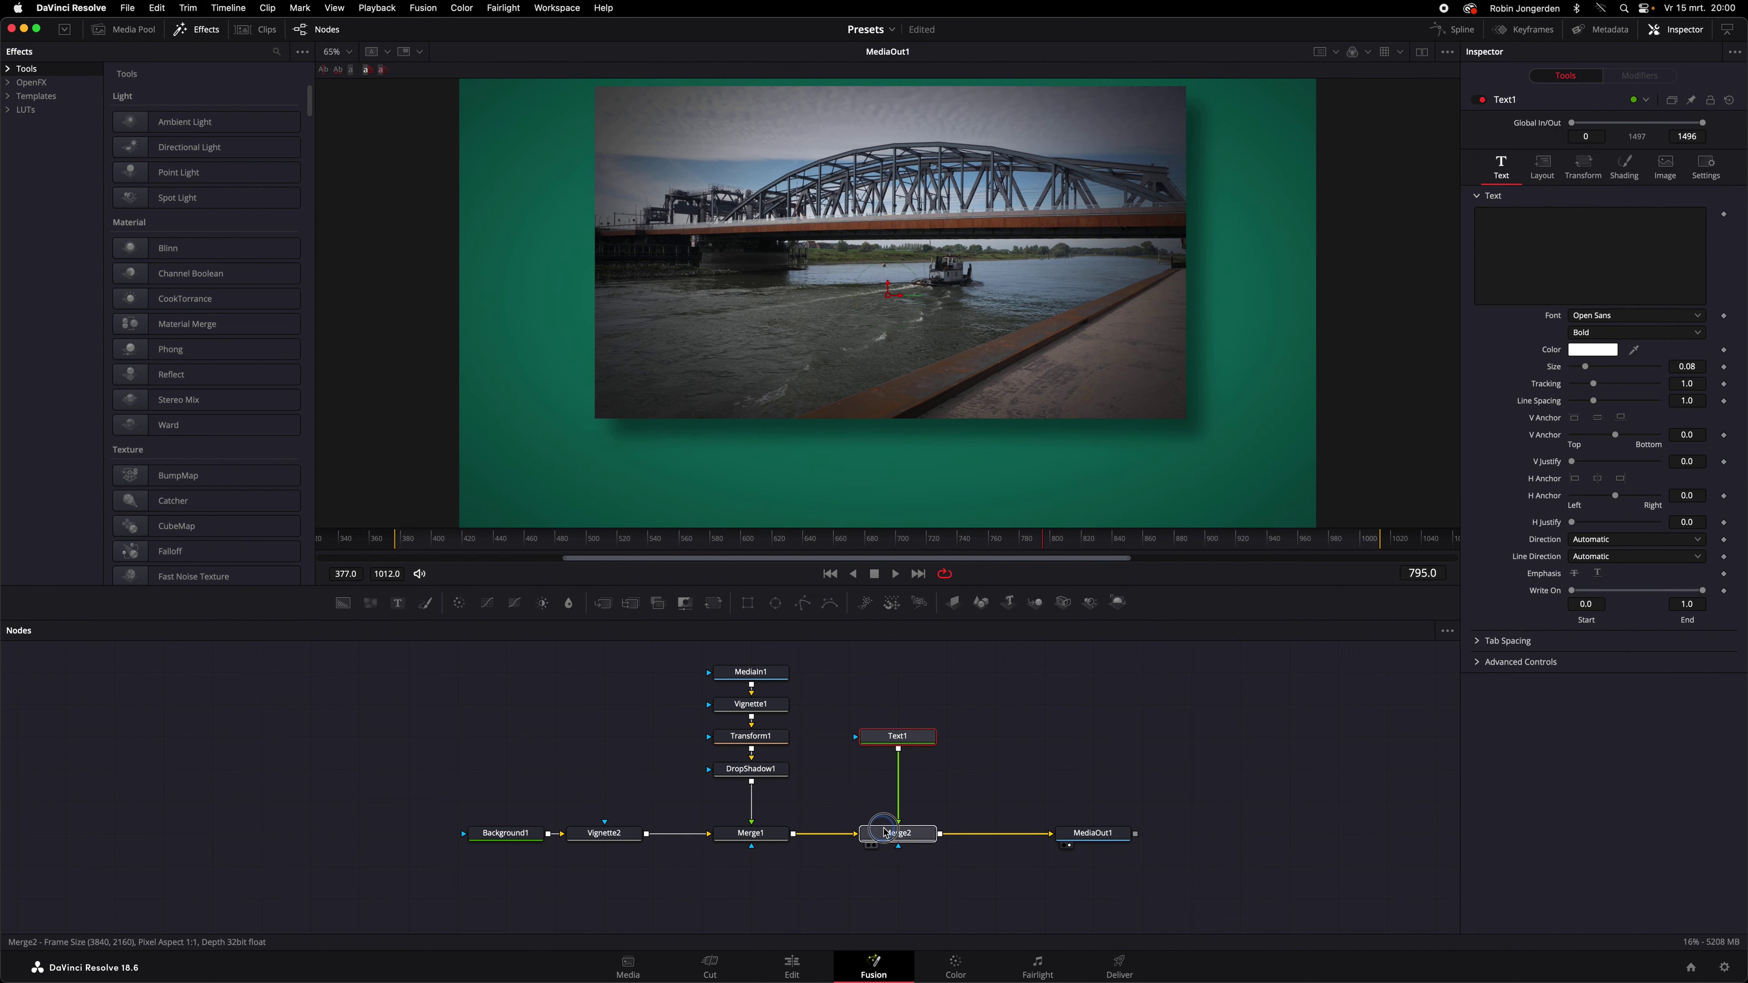
click(899, 832)
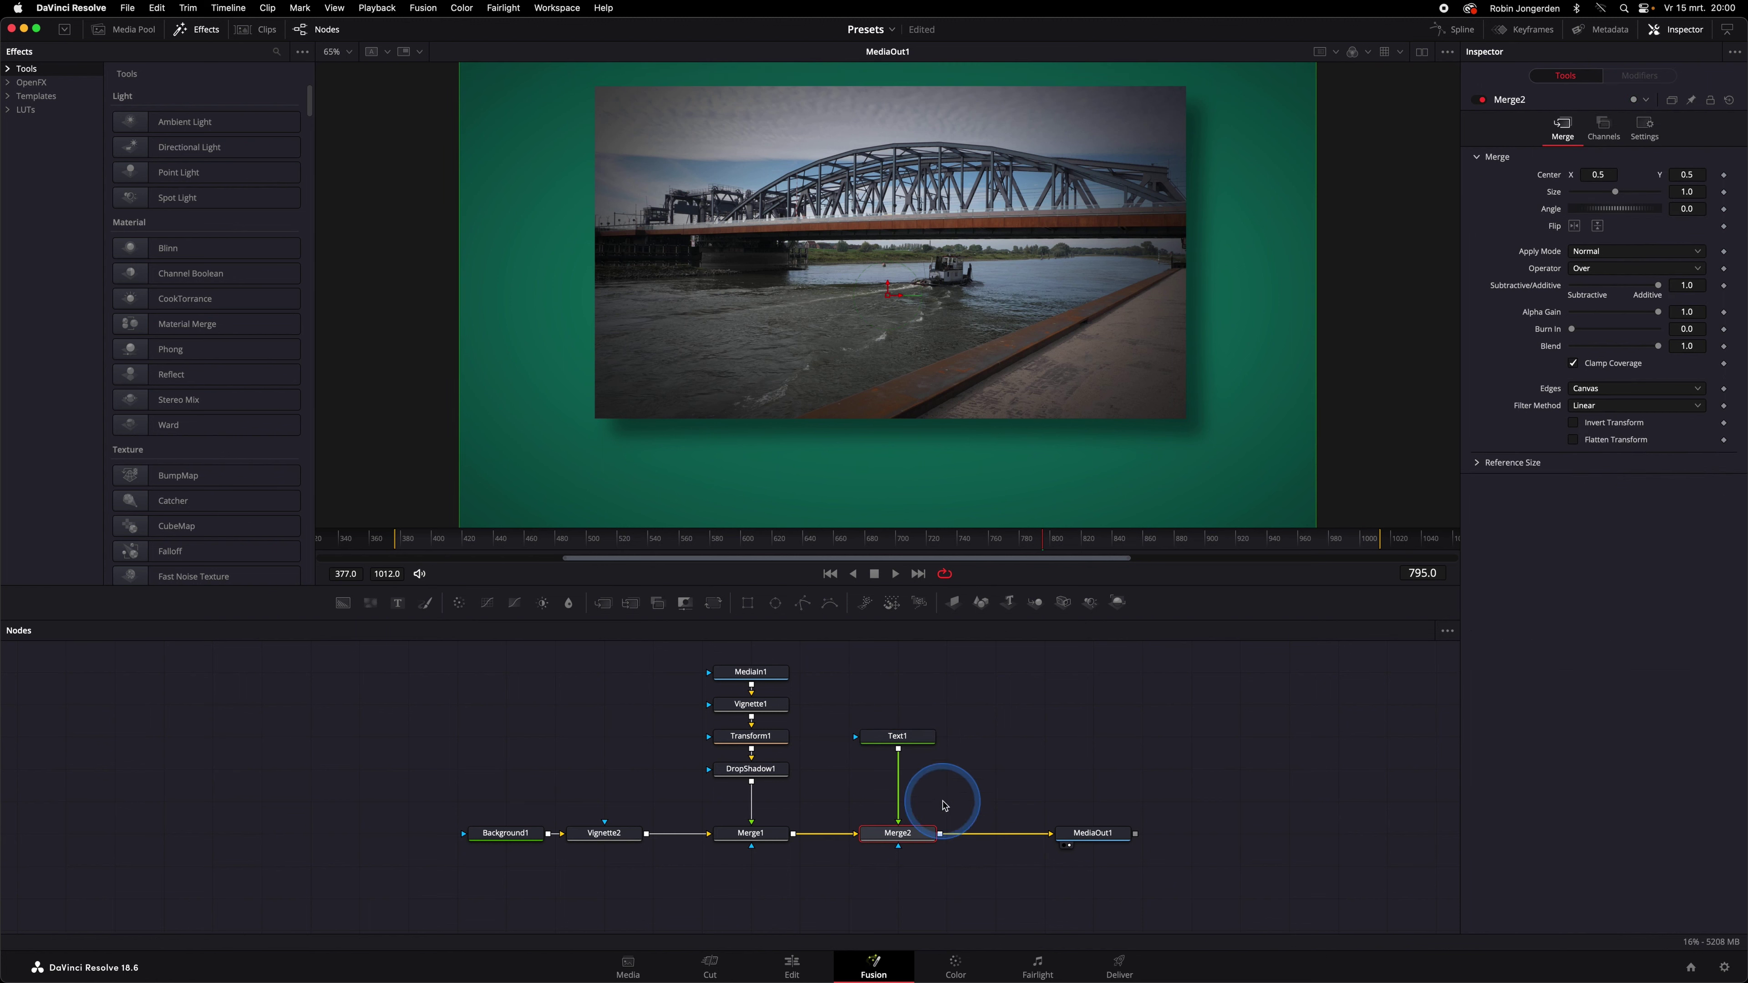
click(898, 742)
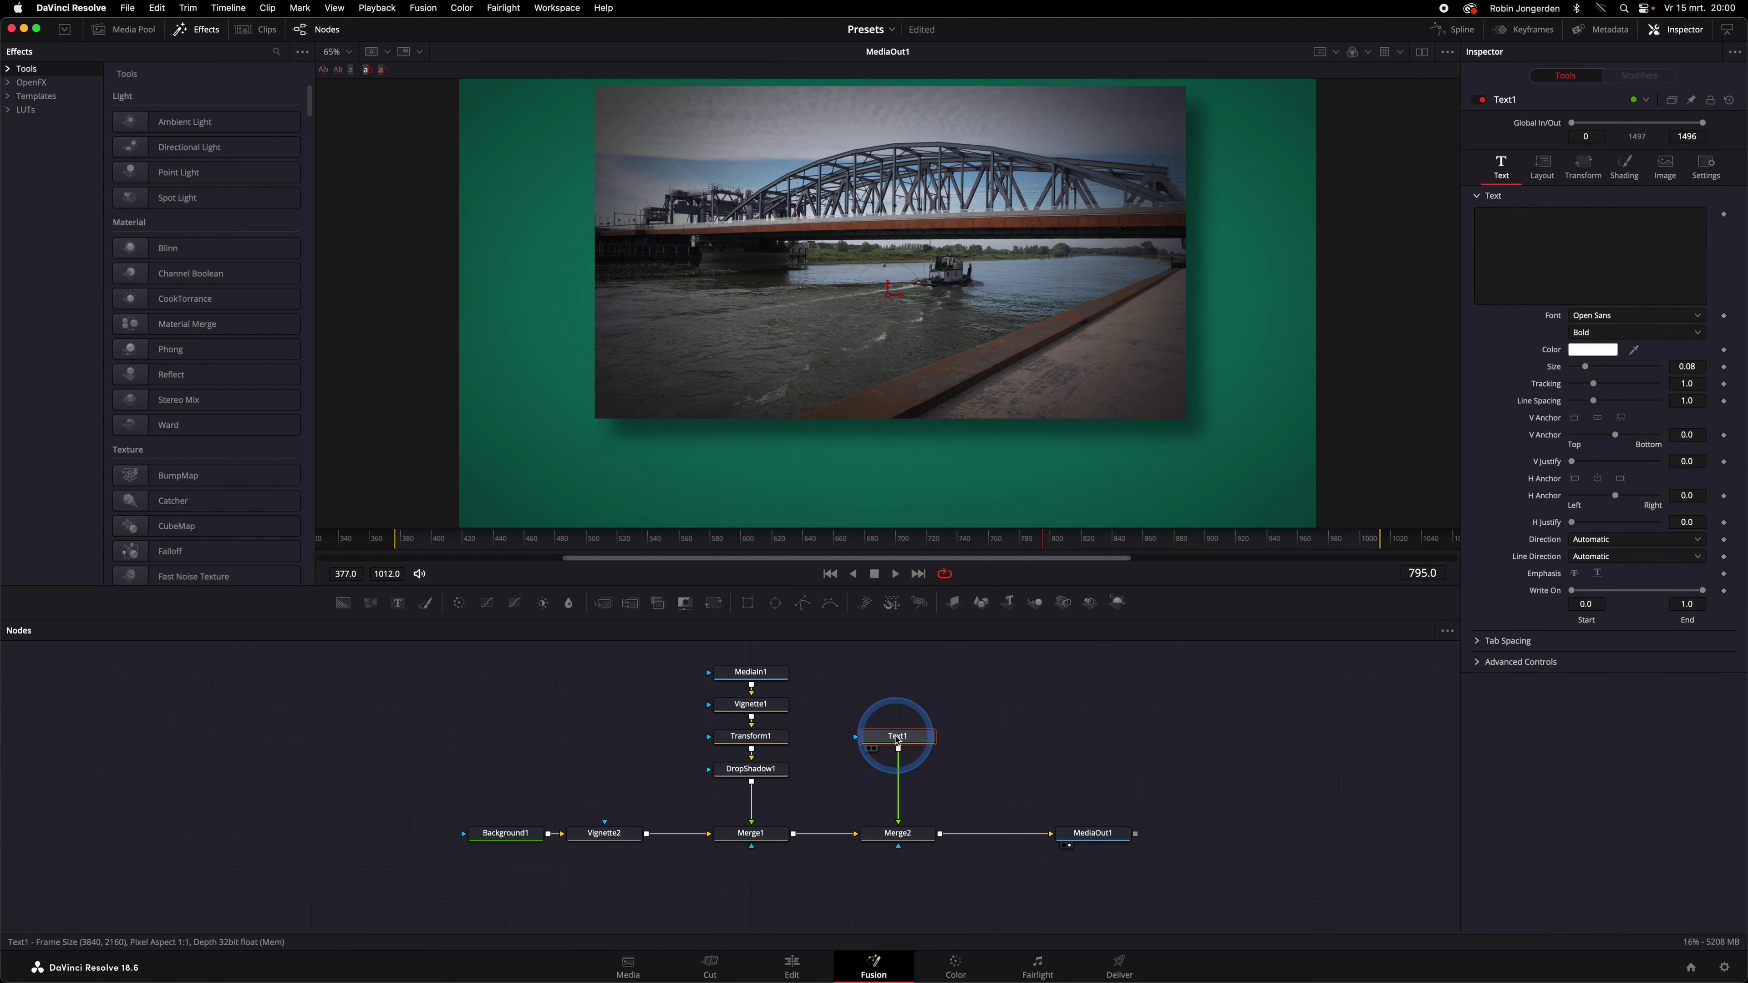
click(1520, 244)
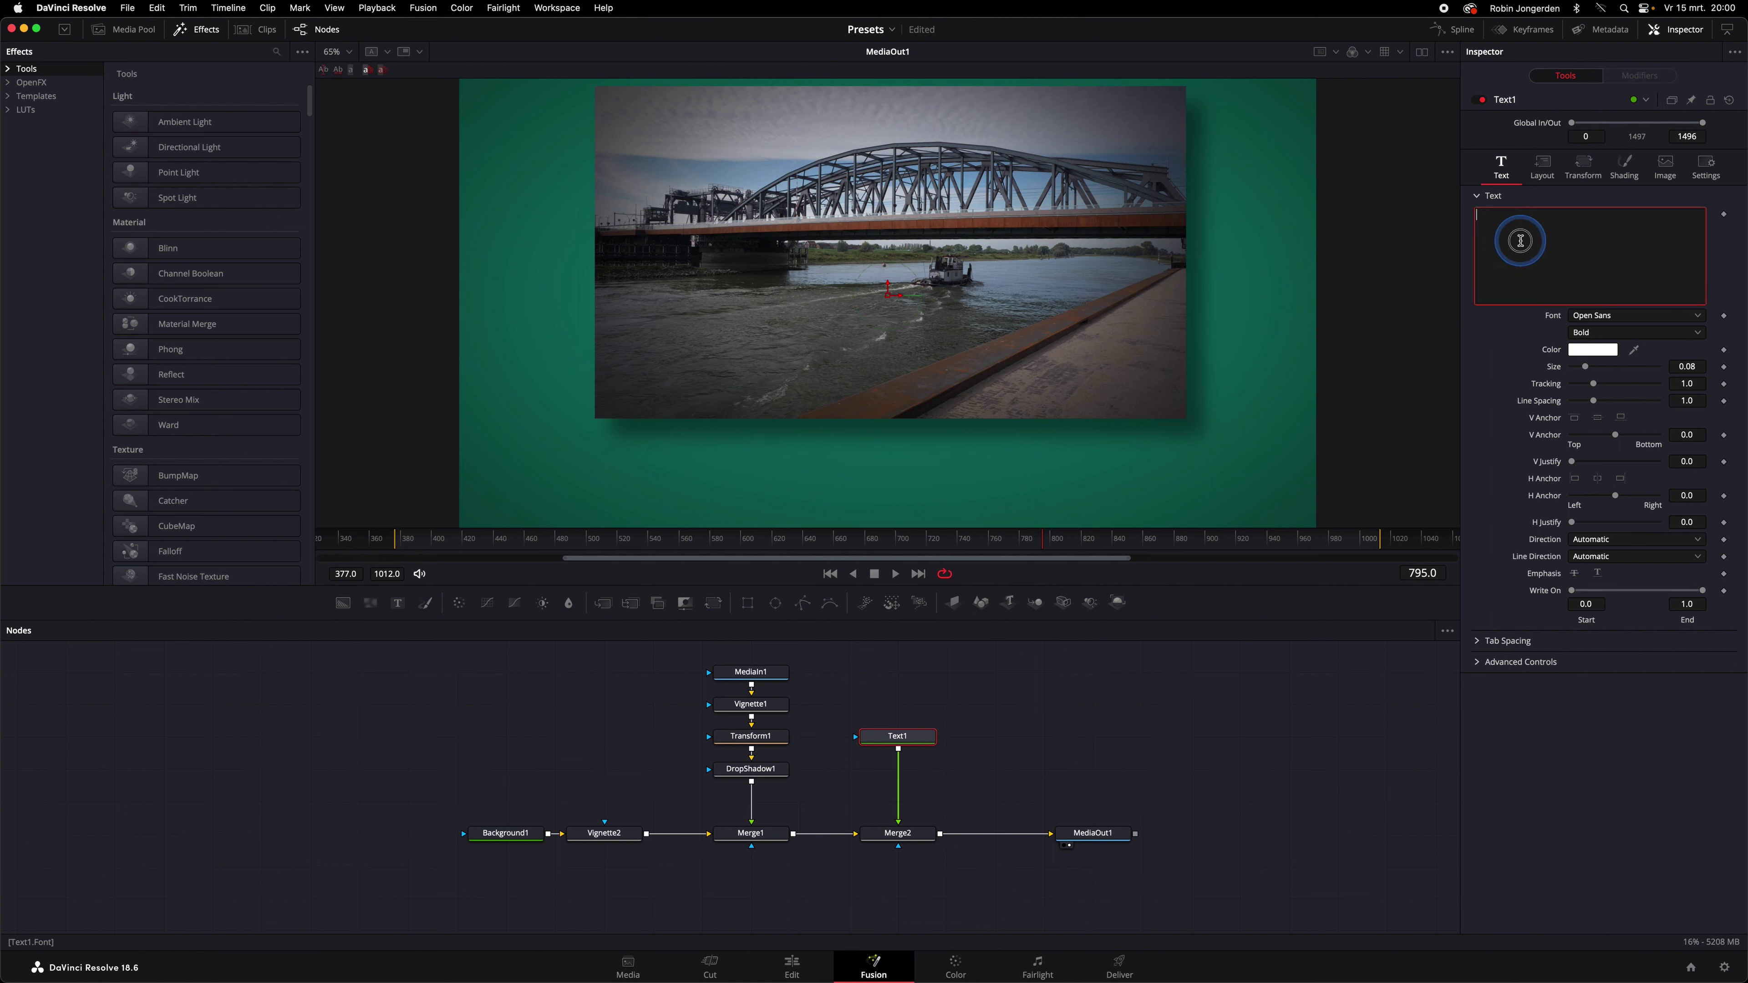
text(Zutphen)
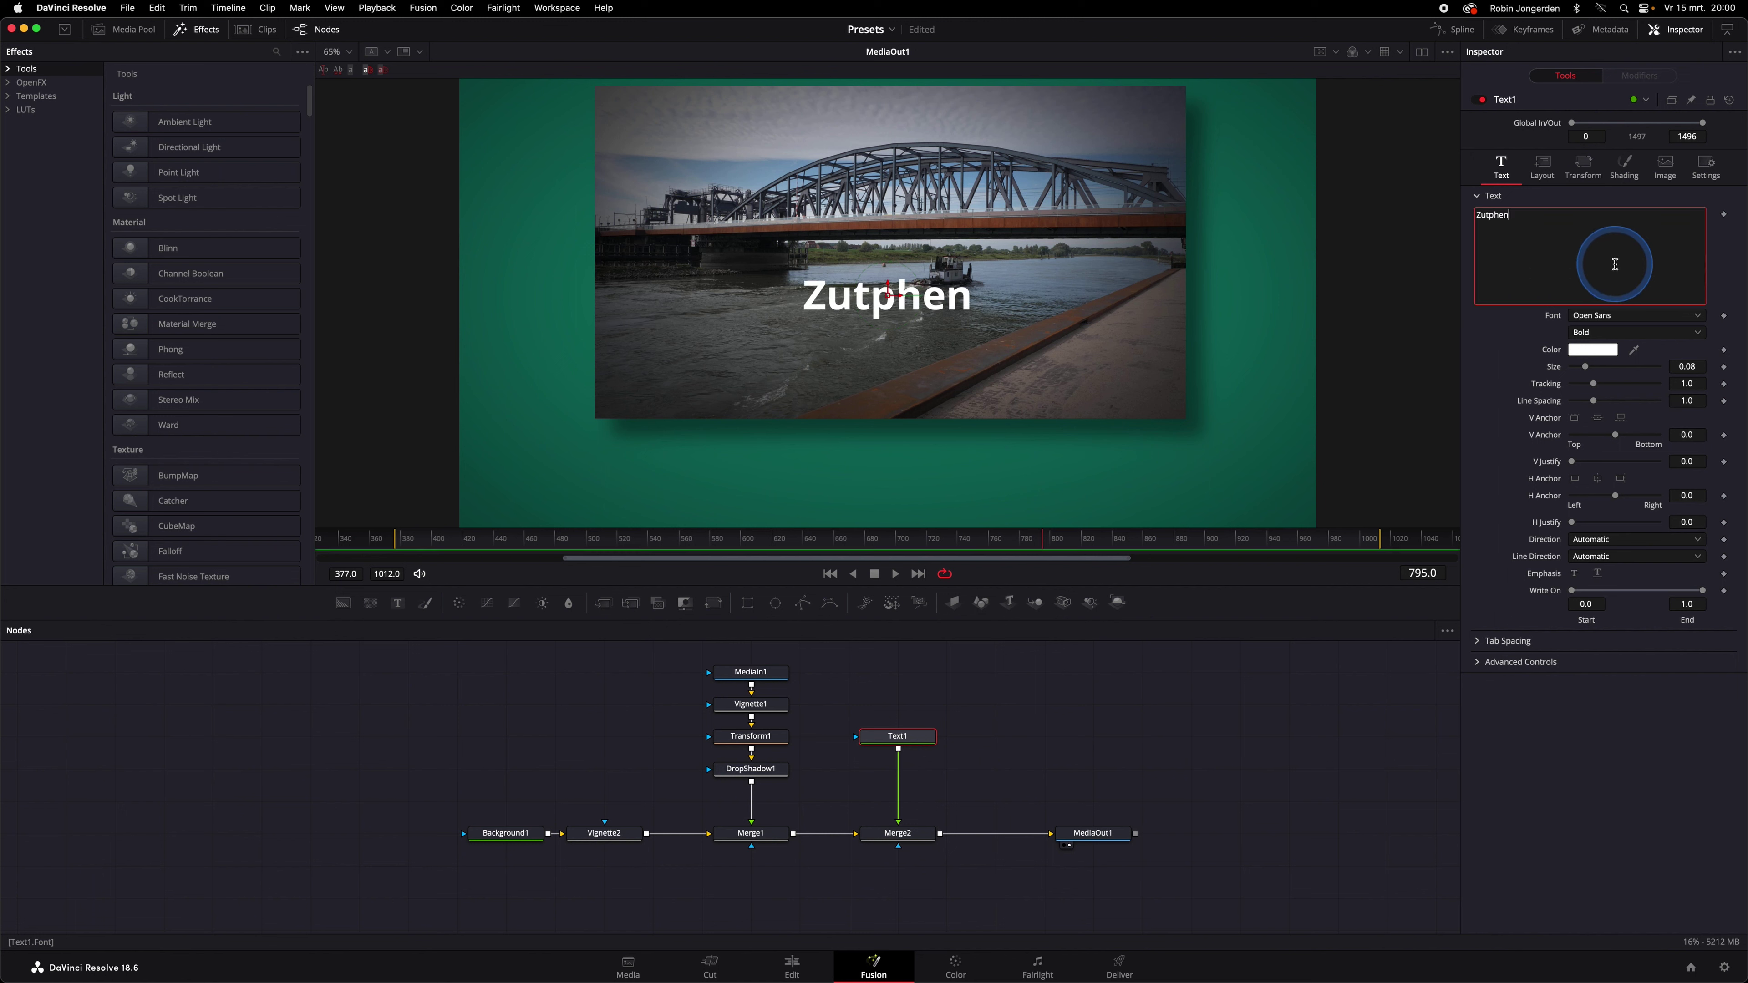
text(: IJsselspoorbrug)
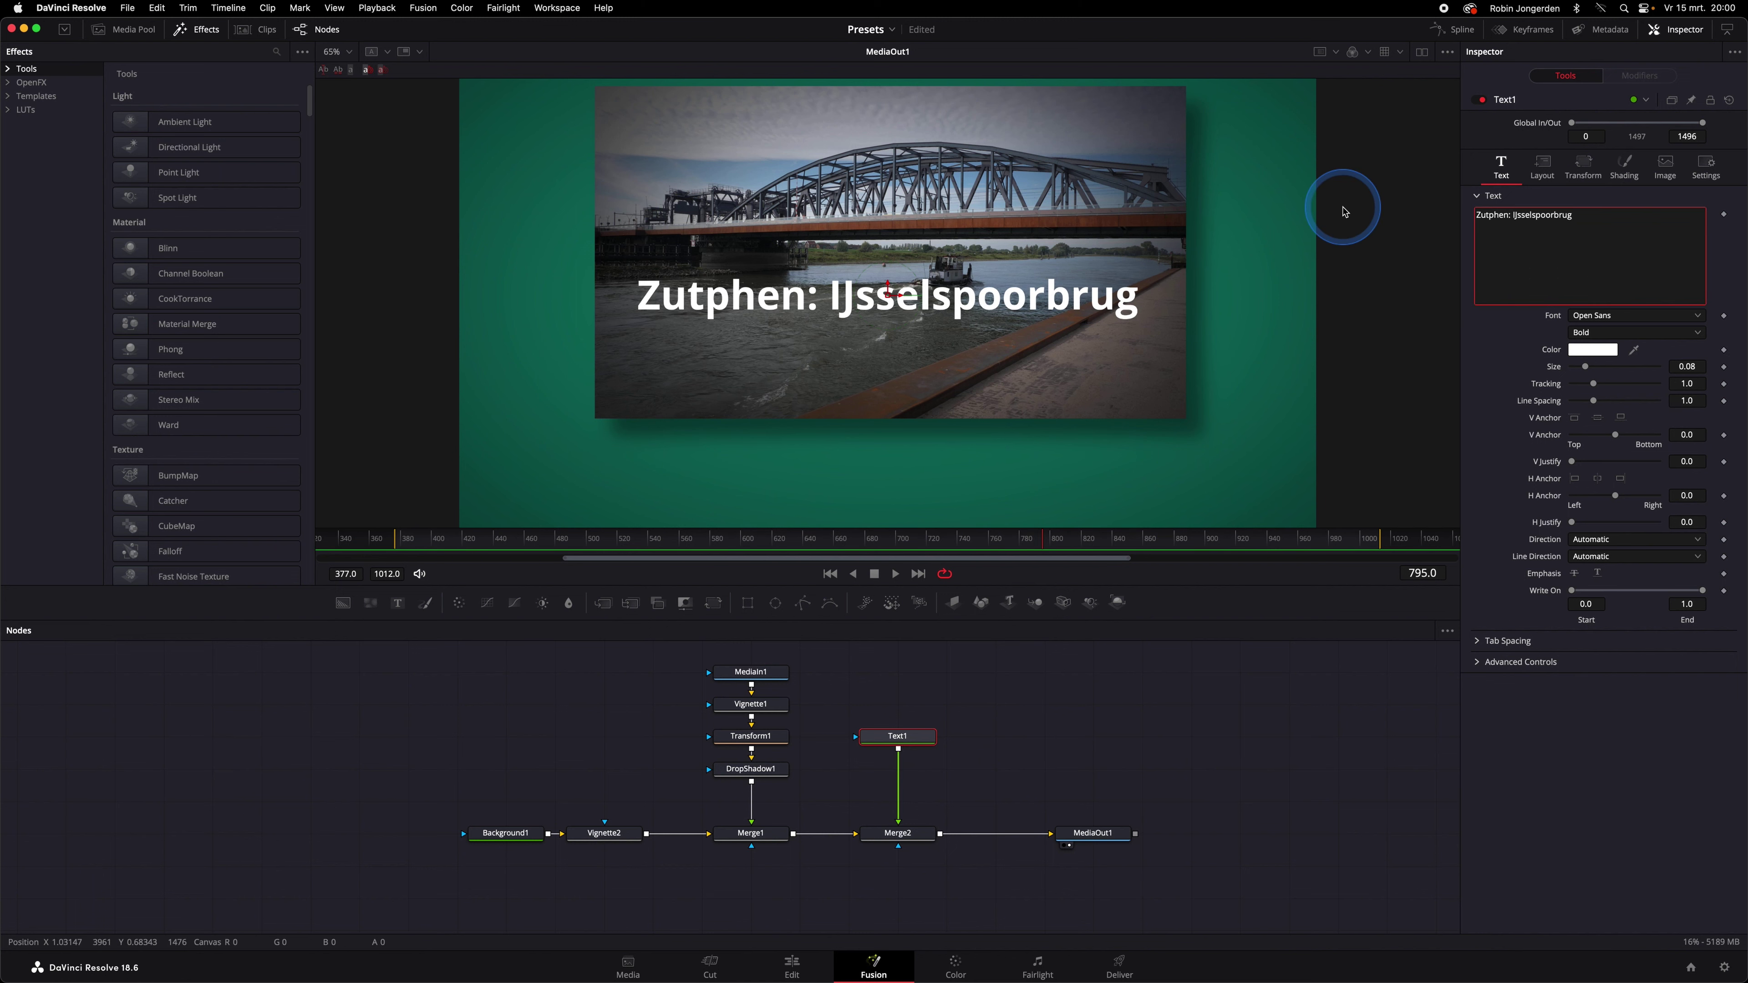
Step: Move the title below the photo and delete the stray characters typed into it
click(902, 310)
drag(888, 299, 847, 461)
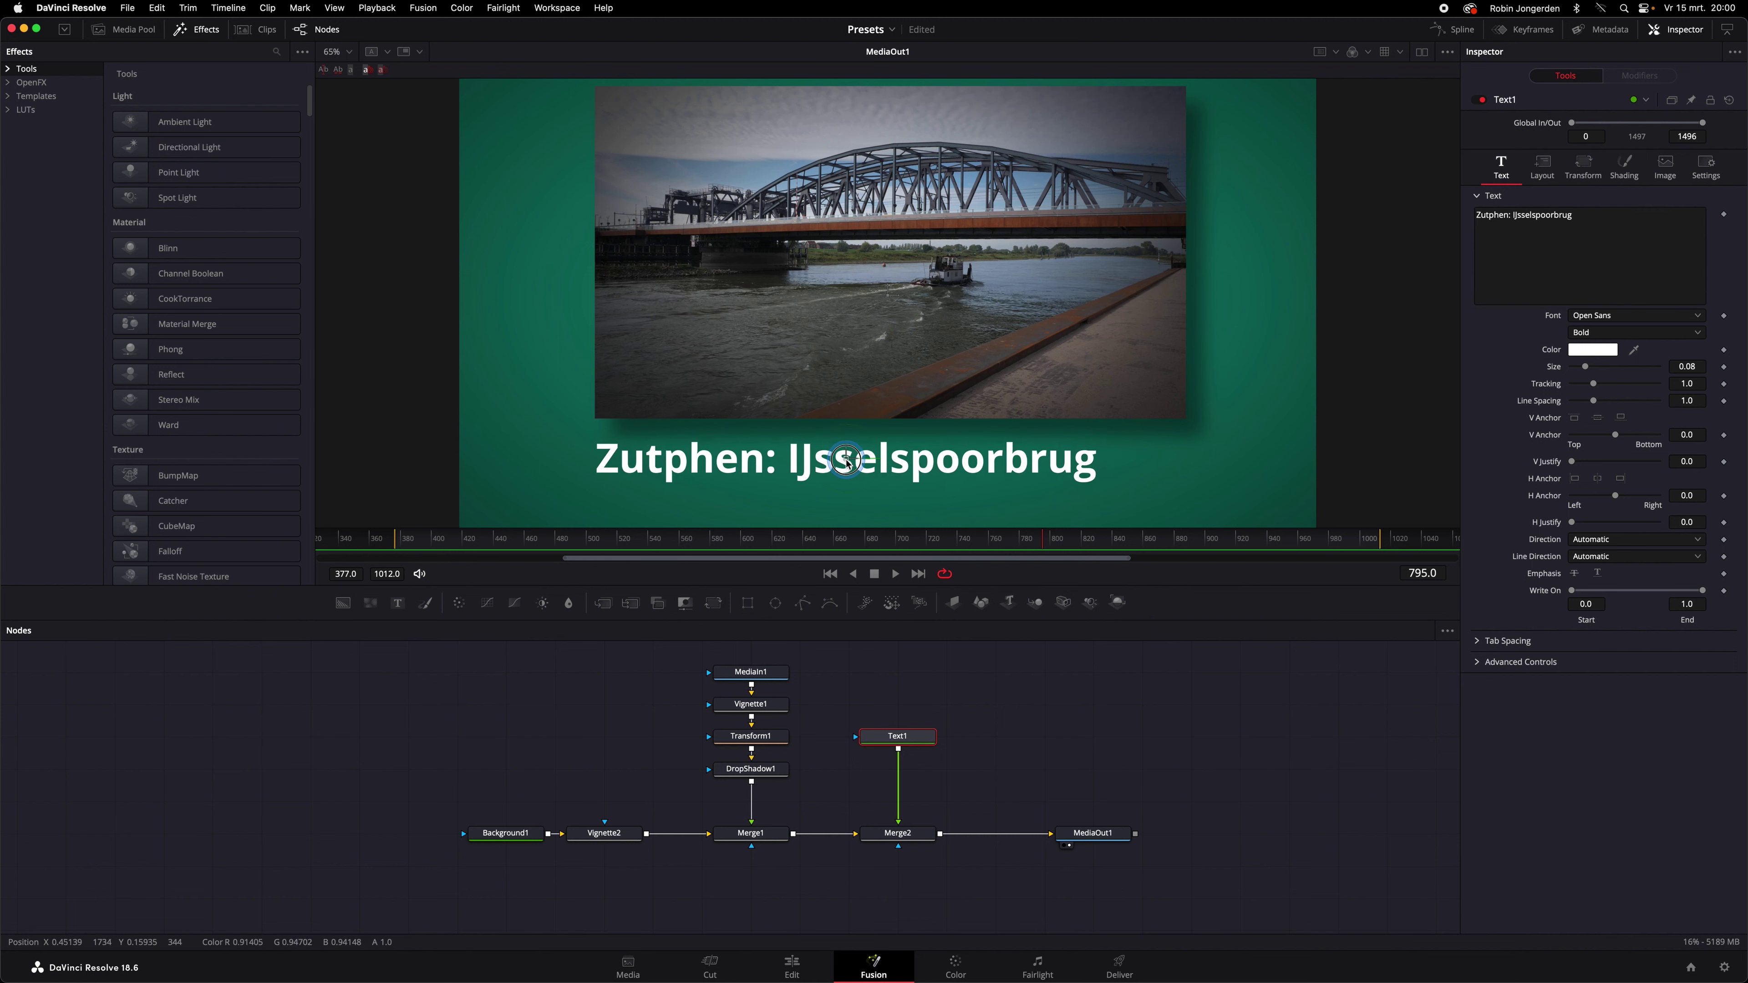
click(1627, 227)
text(efberrb)
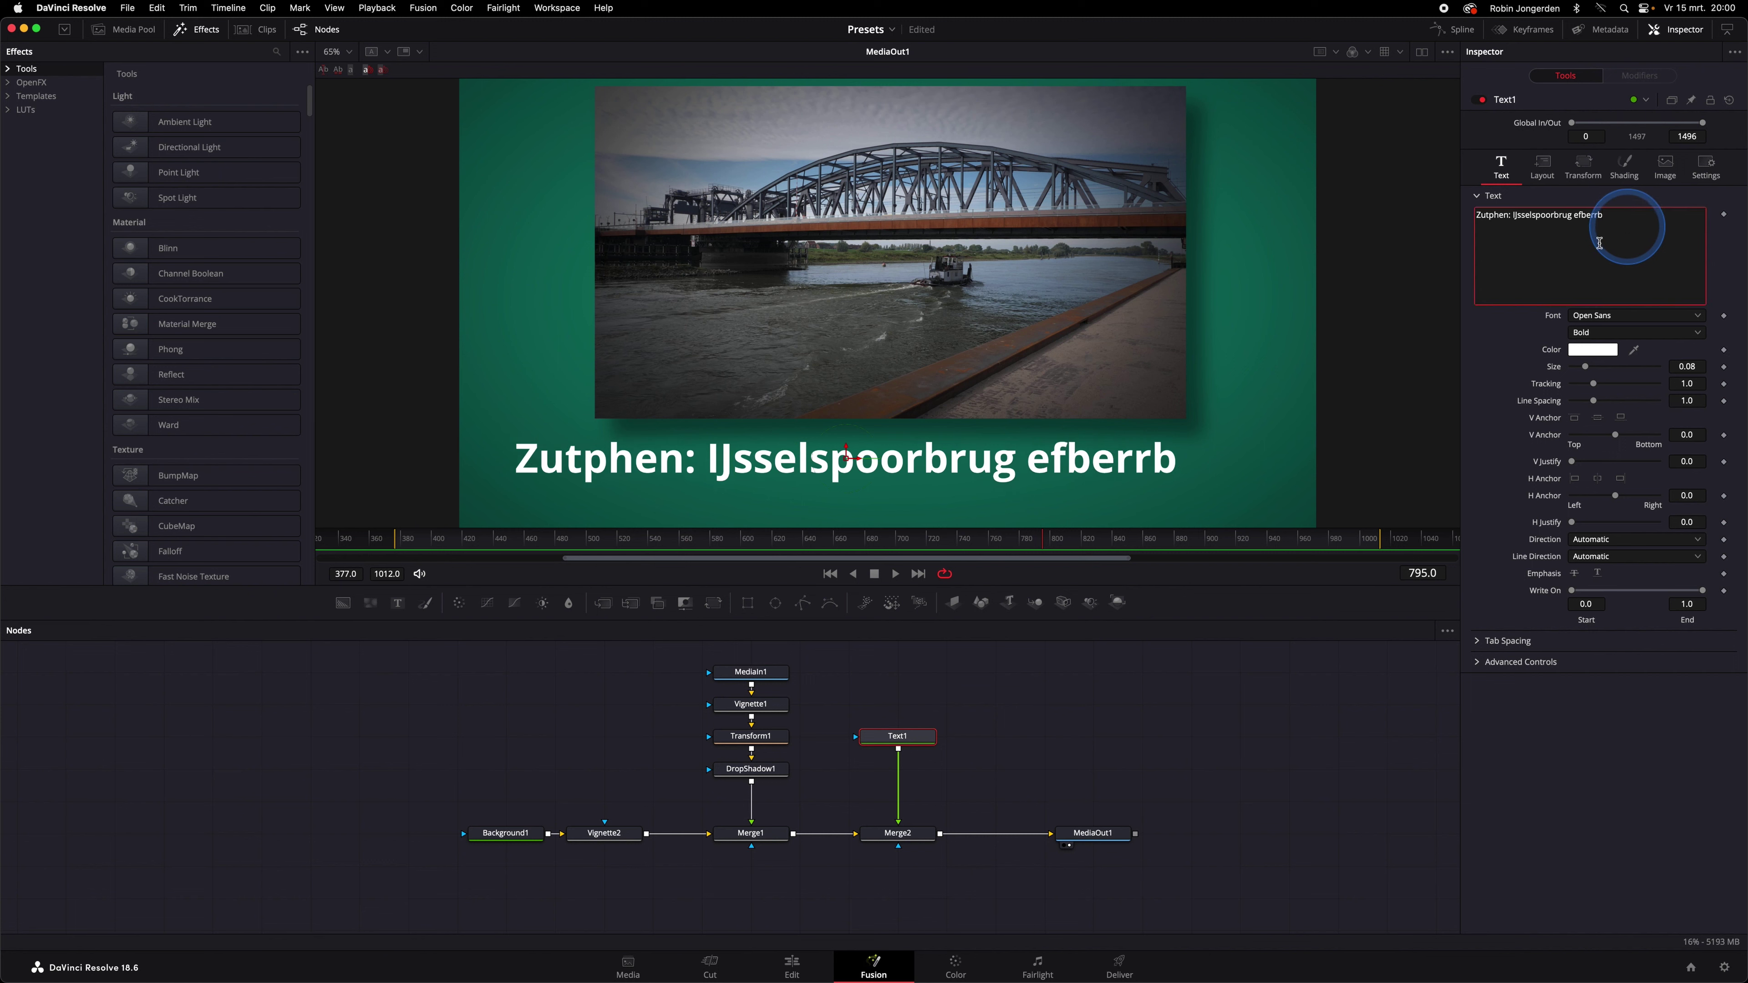
click(503, 459)
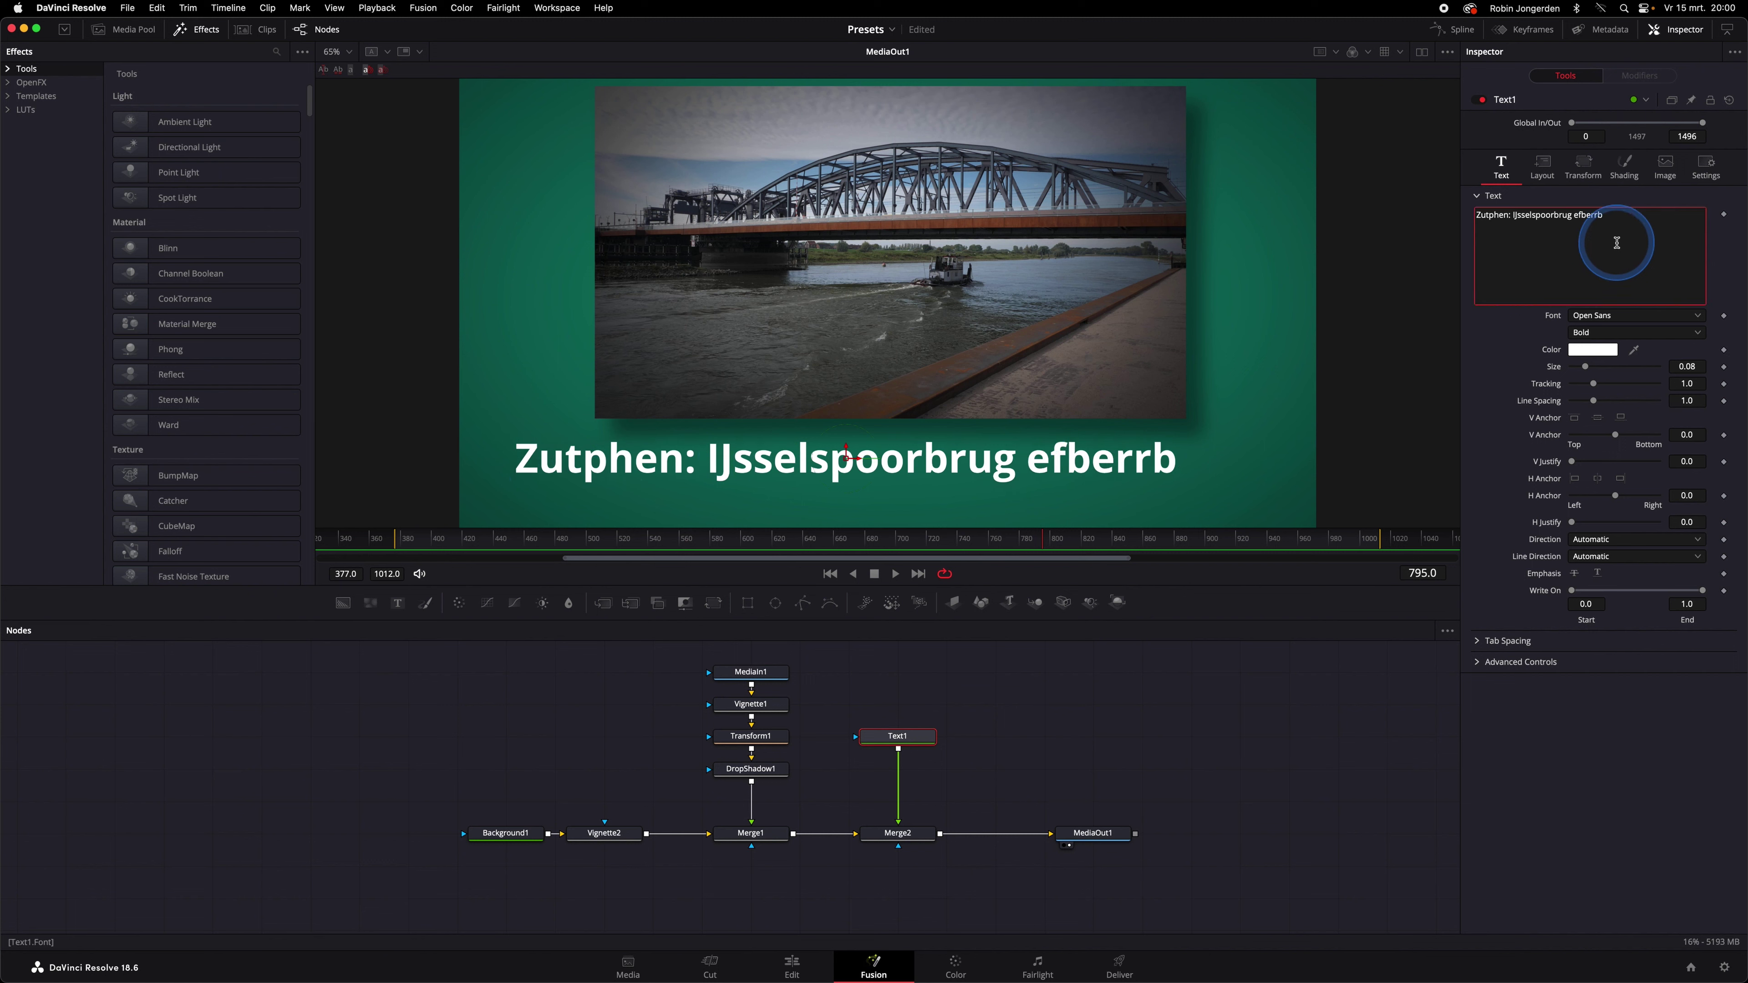
drag(1573, 215, 1652, 219)
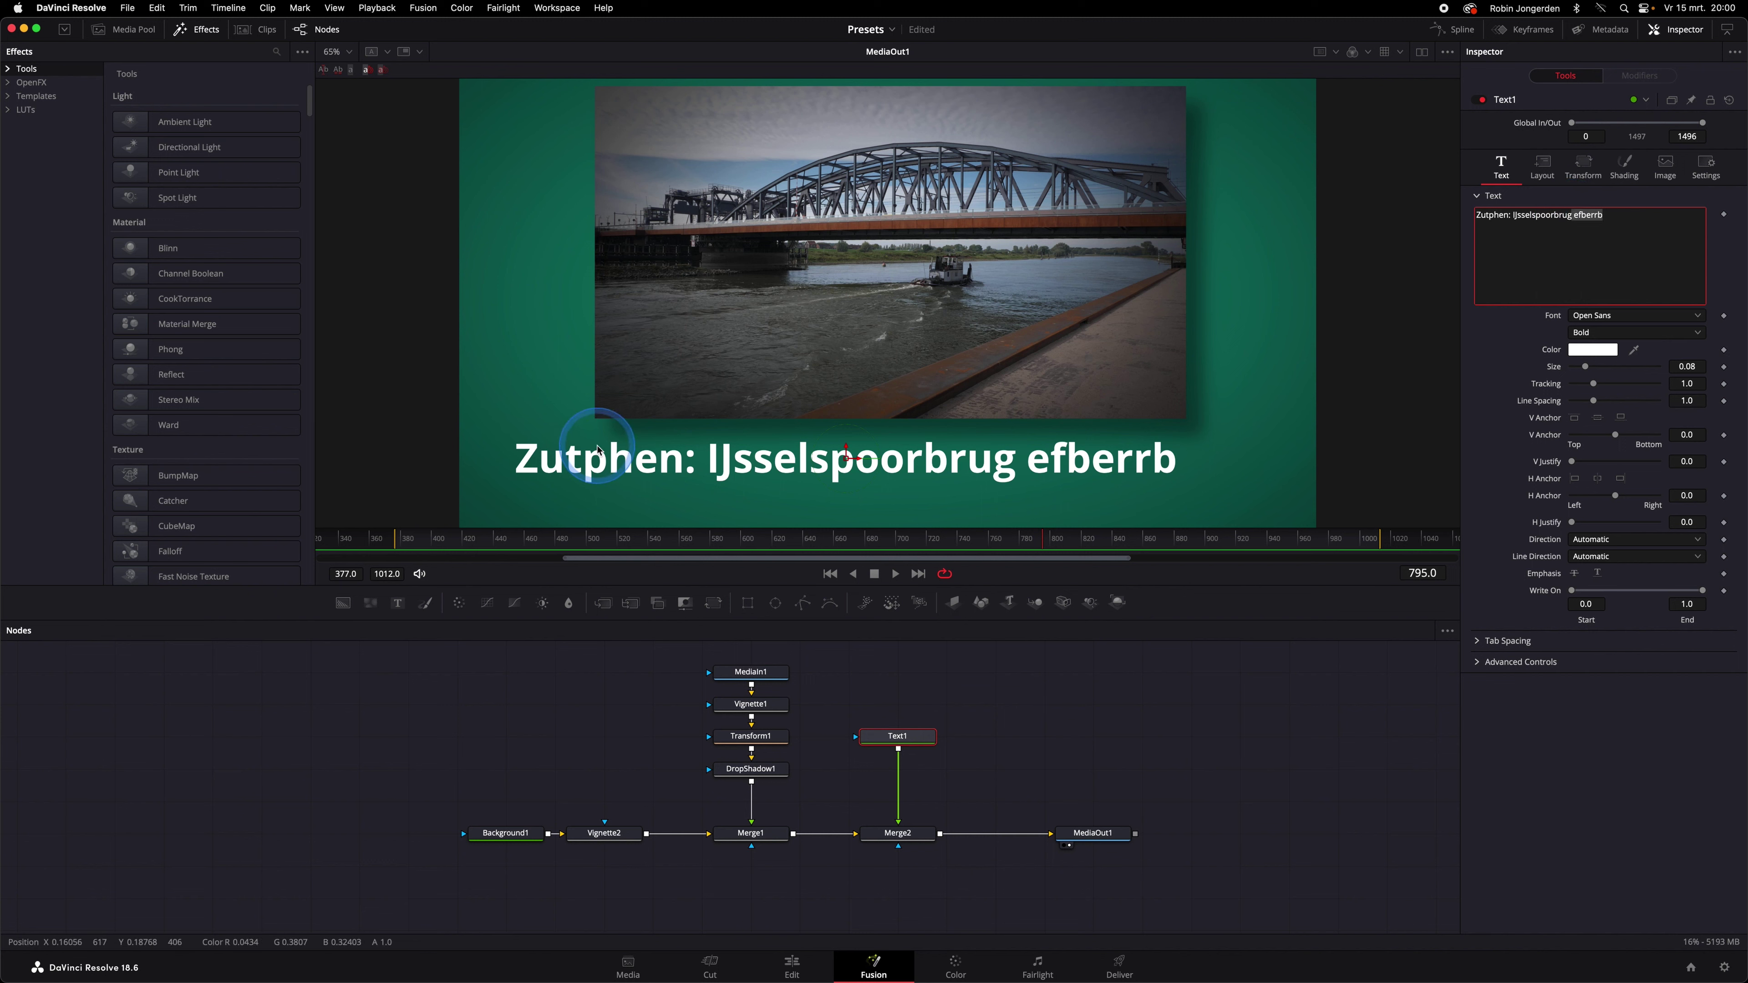
key(BackSpace)
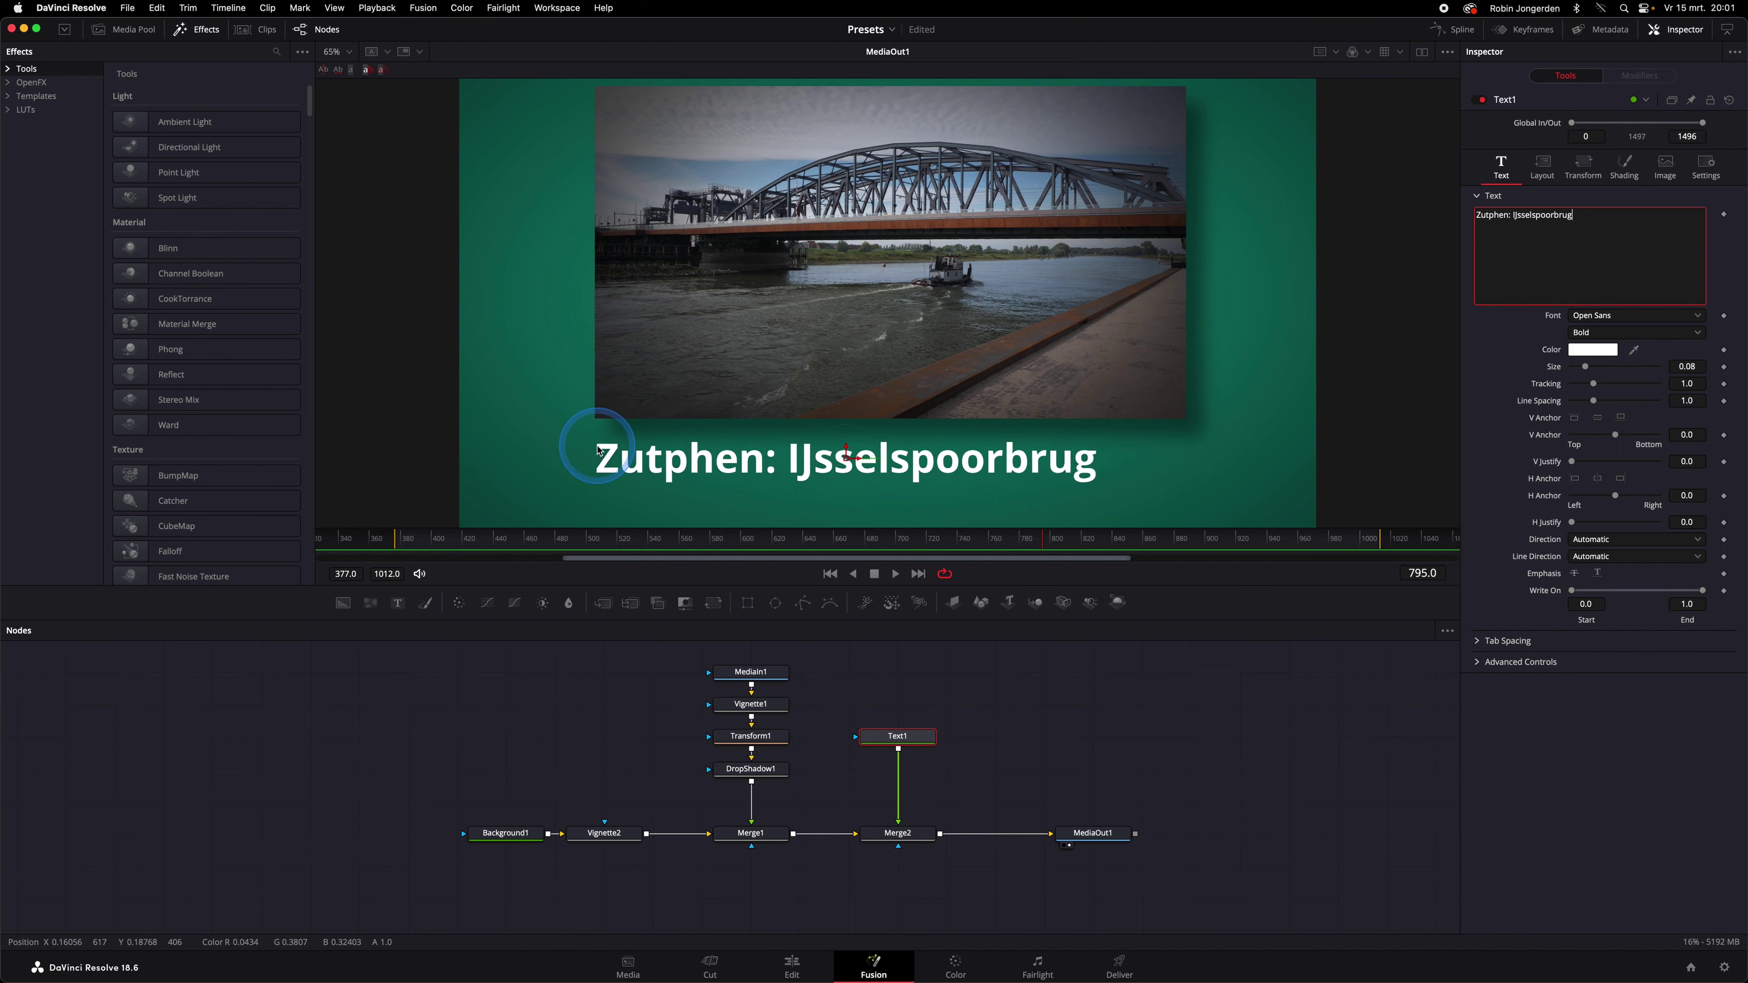
Step: Left-anchor the title, shift it left under the photo, and shrink its size to 0.0635
click(1576, 480)
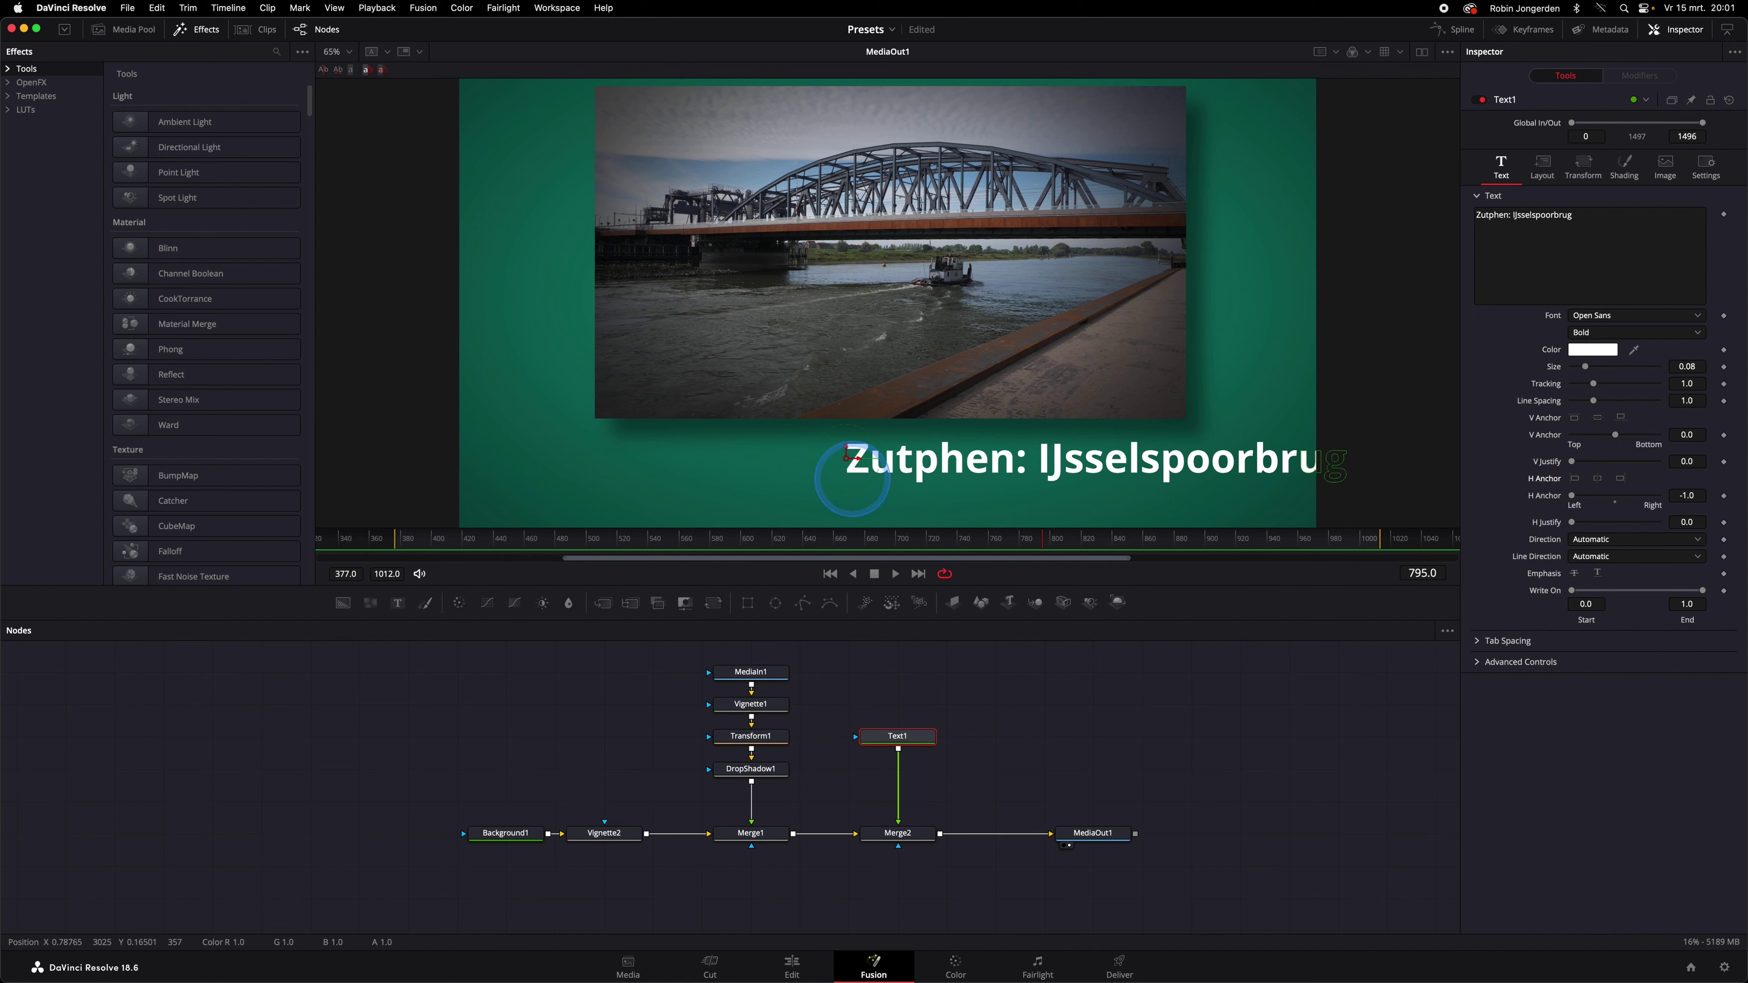
drag(847, 460, 599, 466)
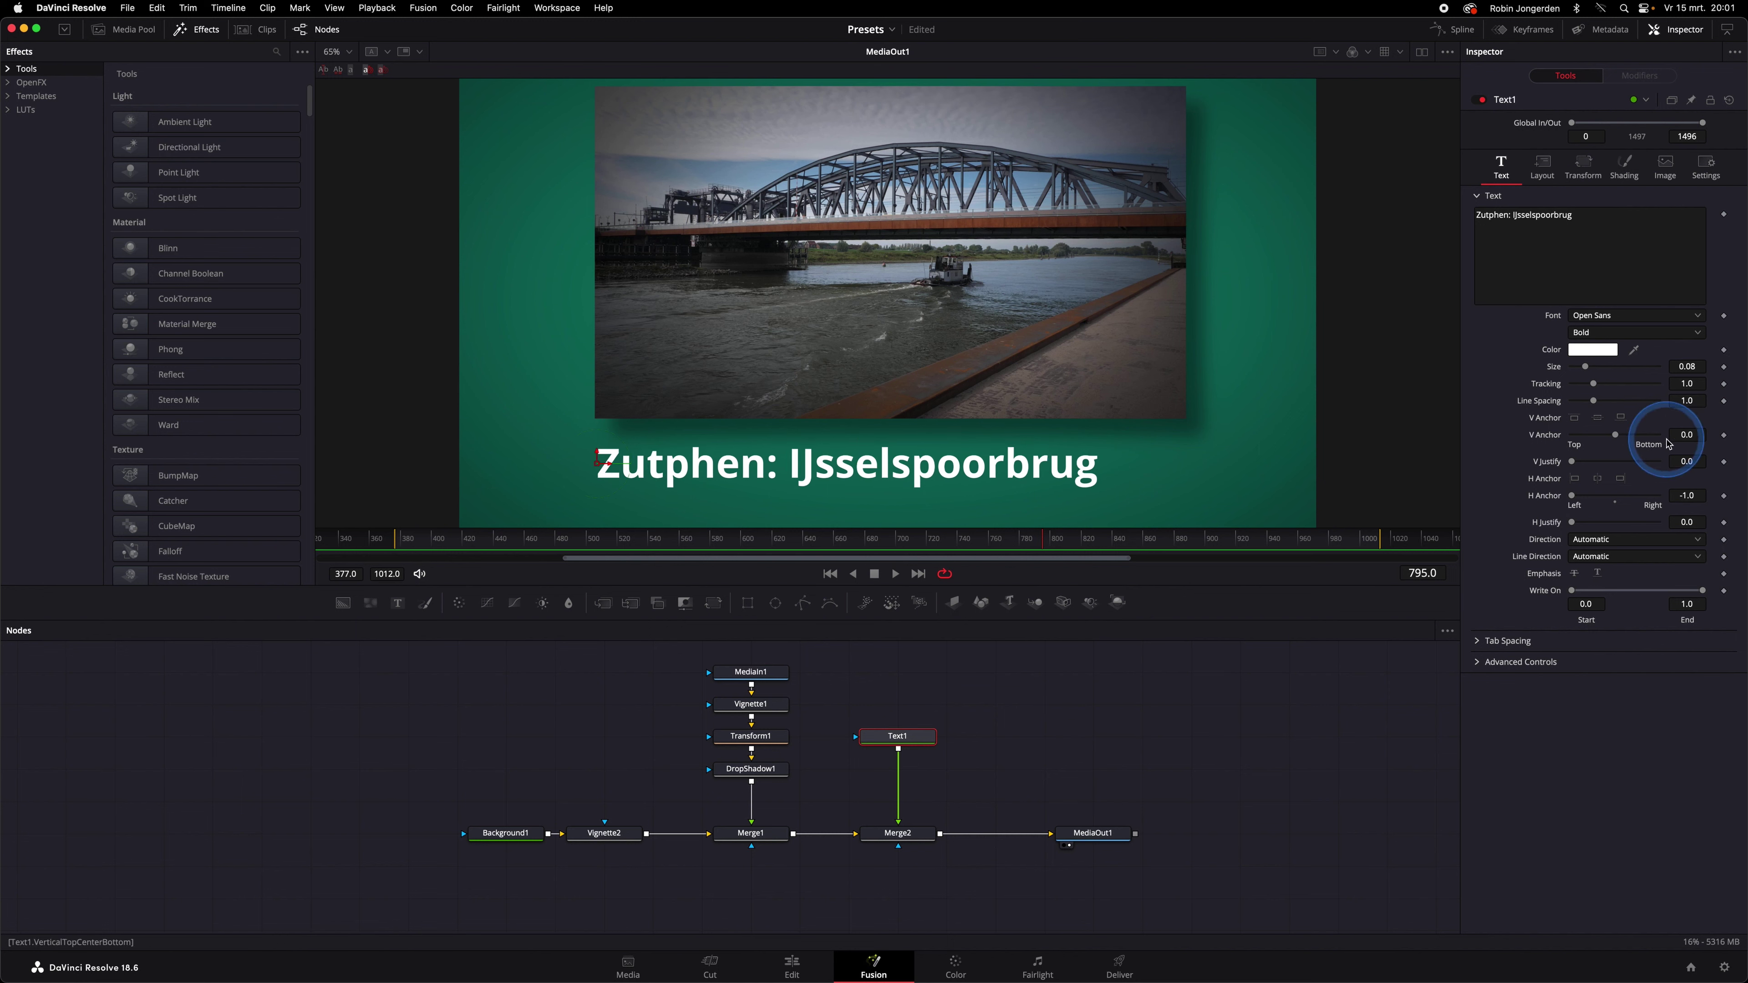
drag(1677, 367, 1585, 355)
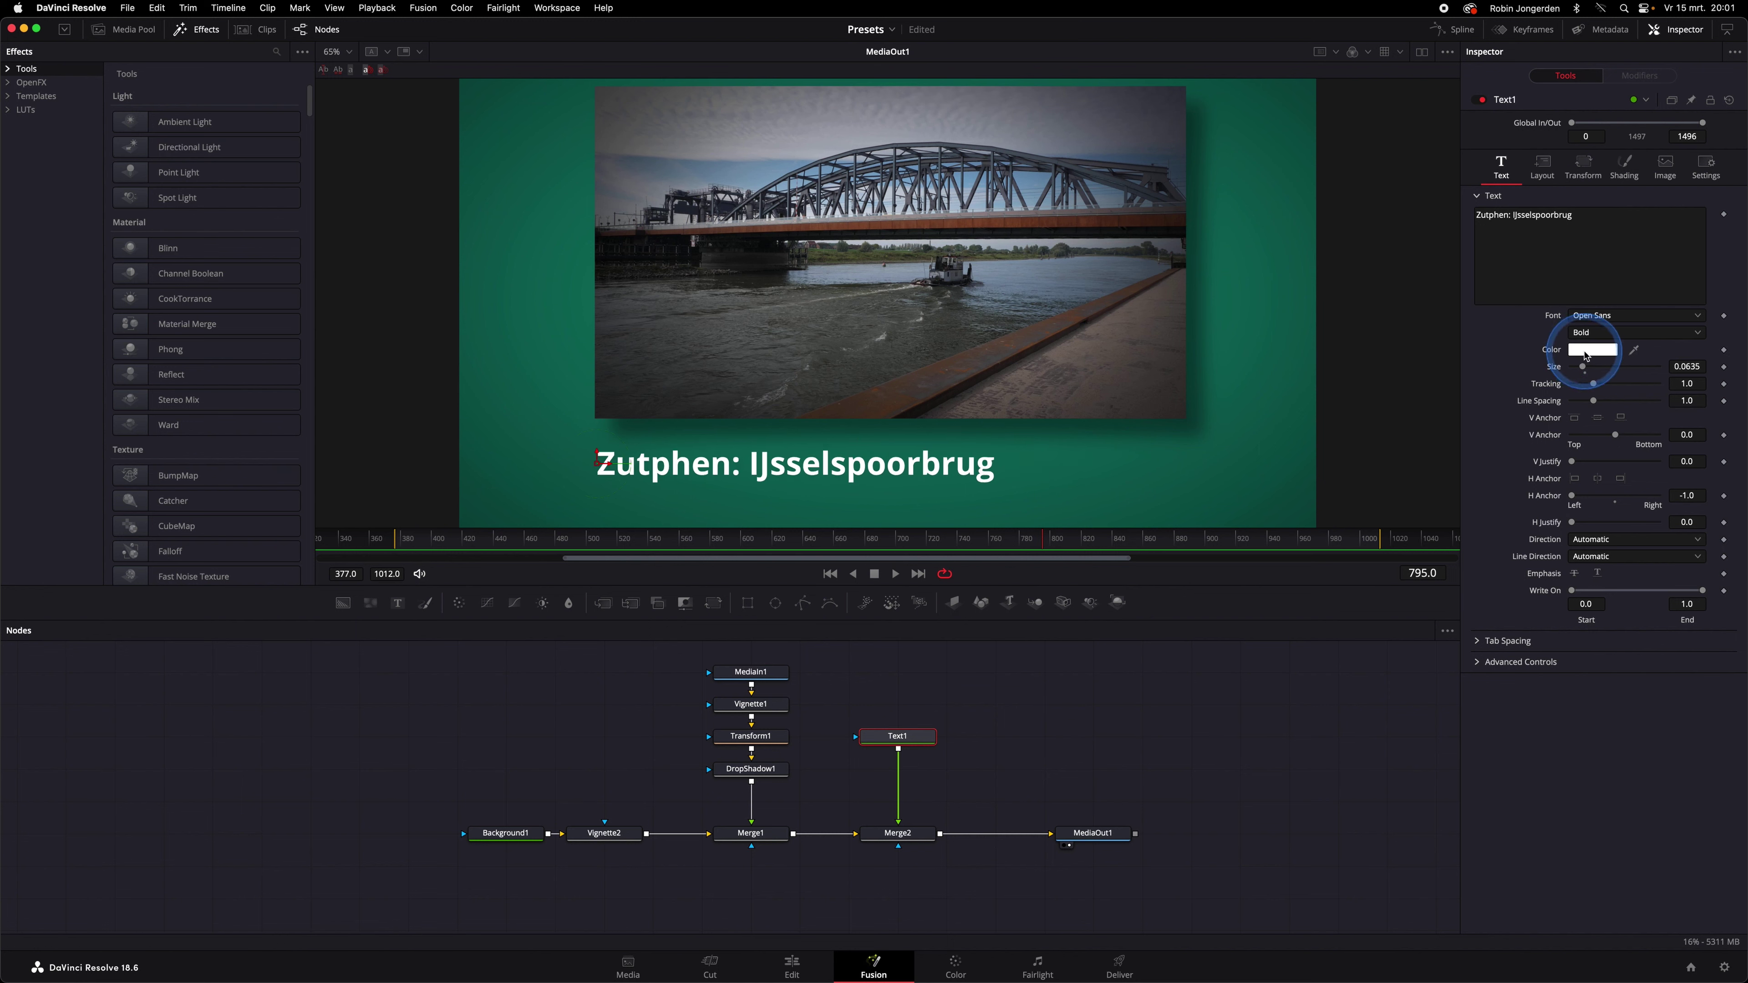
Step: Recolour the title a lighter shade of the sampled background green and nudge it lower
click(1585, 352)
click(1565, 582)
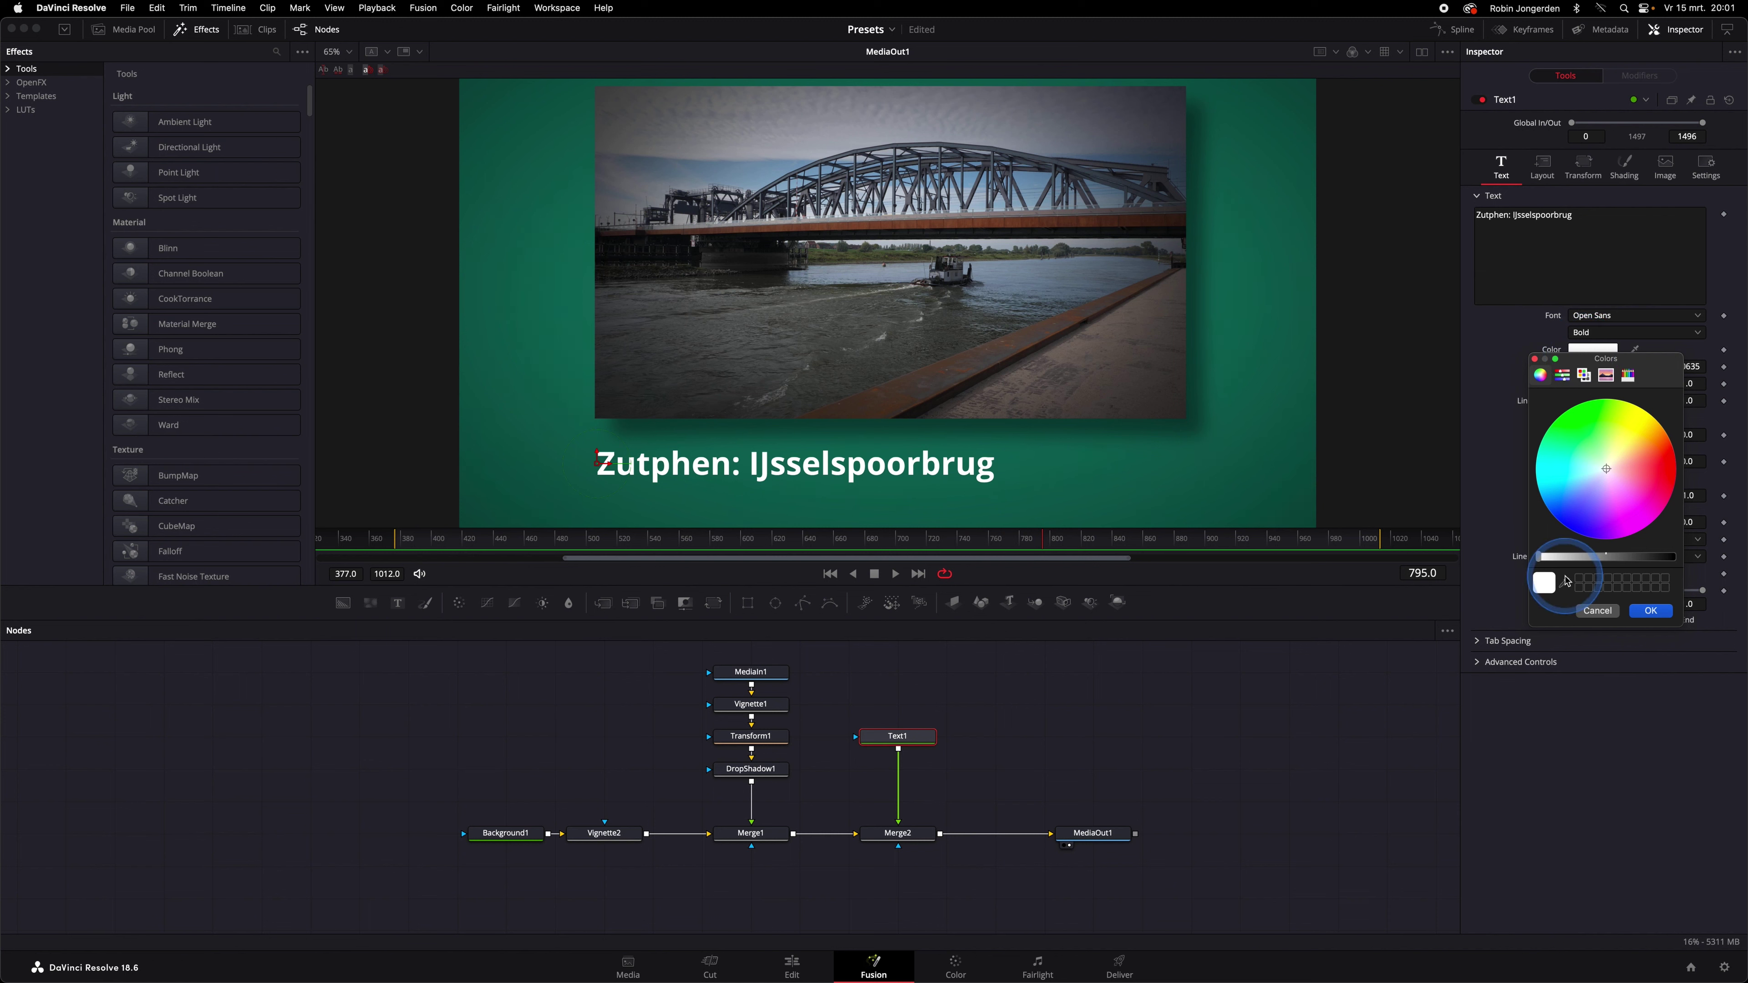
click(1107, 470)
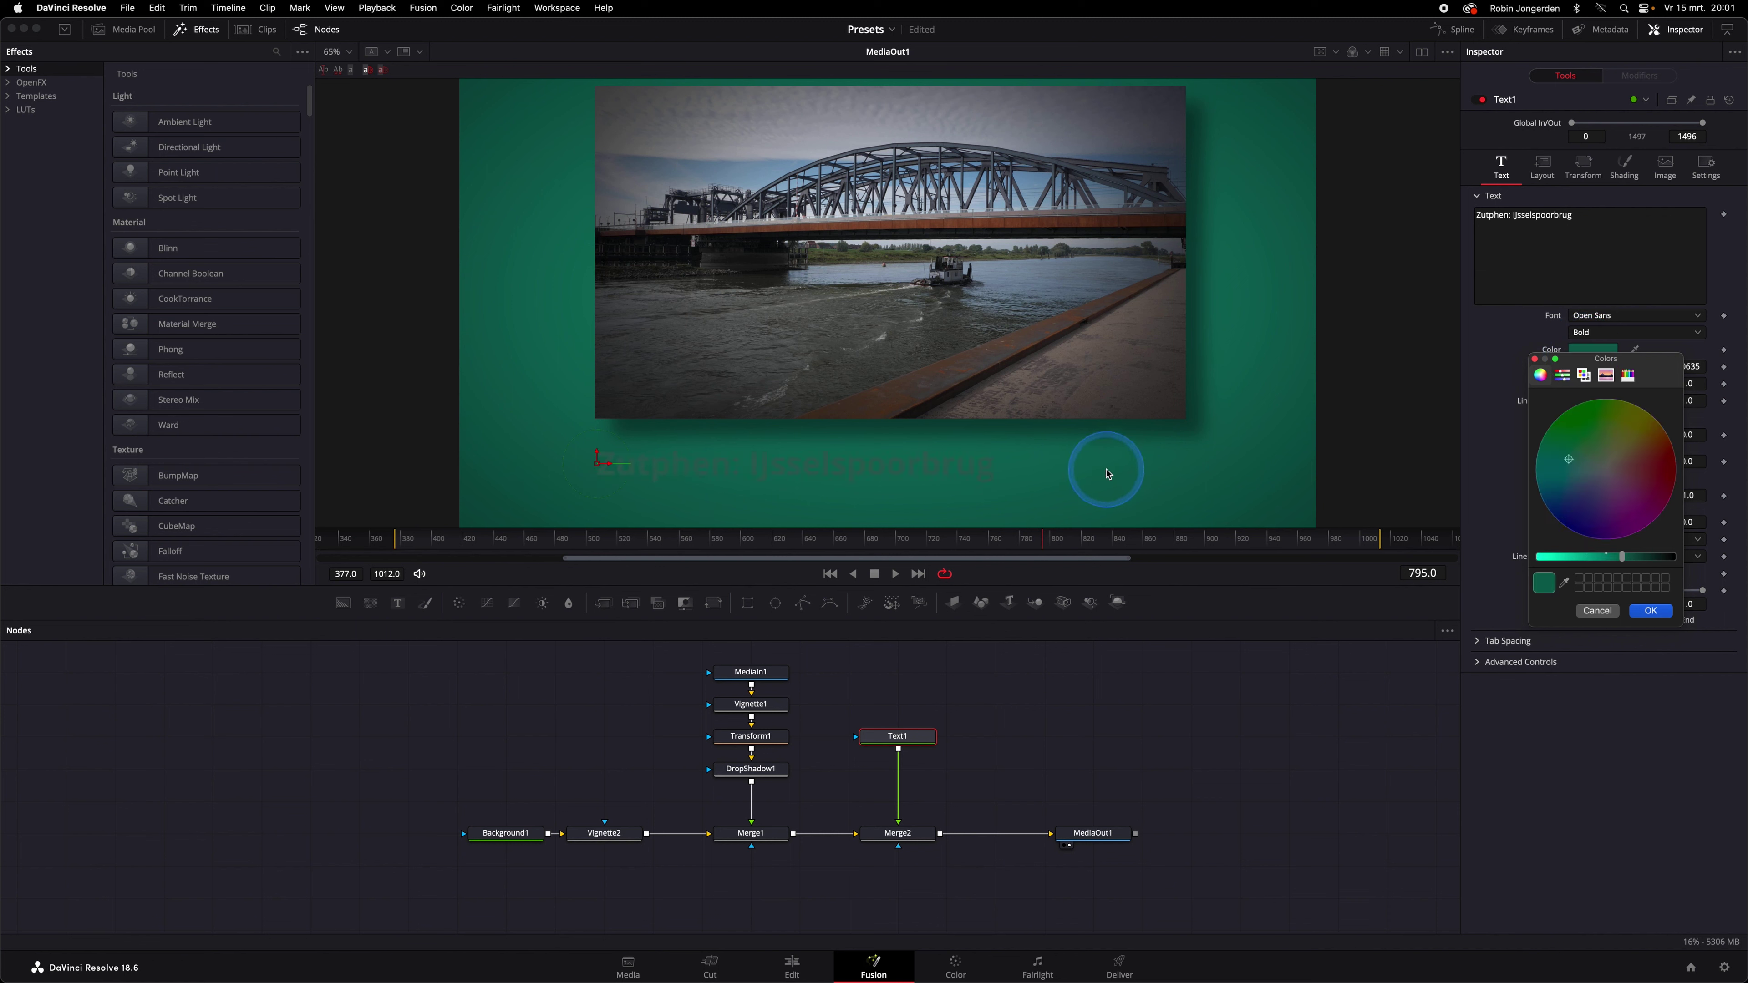
drag(1618, 556, 1598, 557)
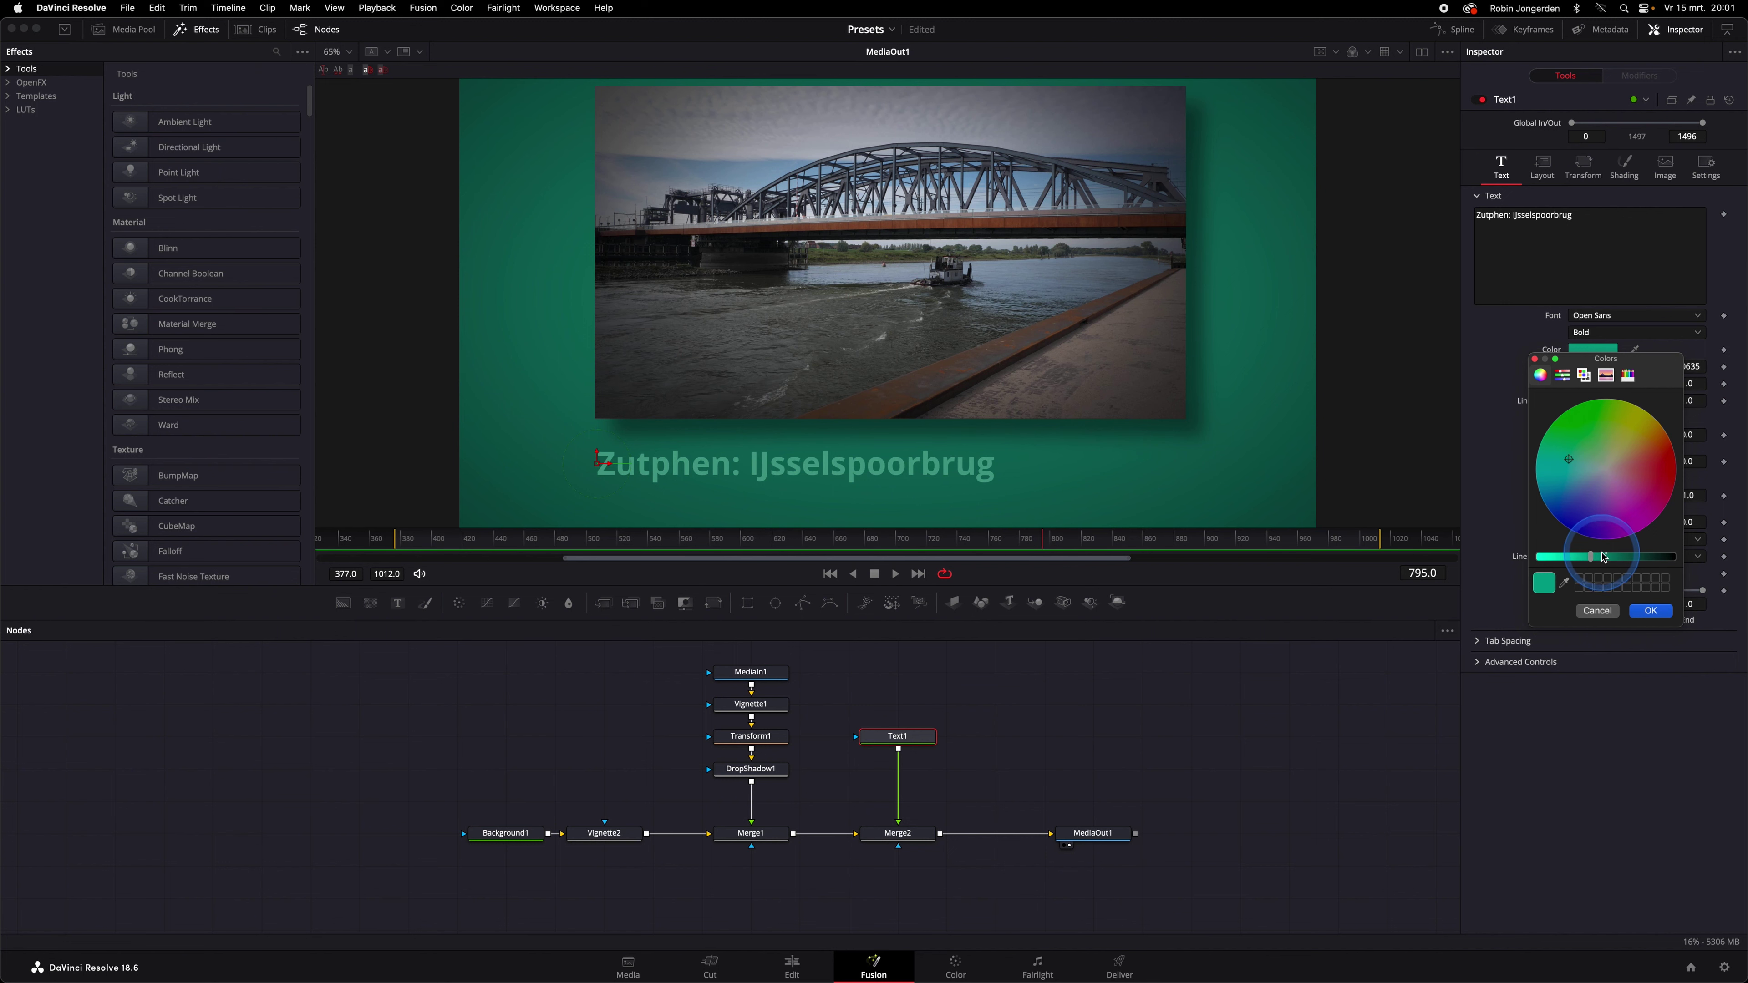
click(1651, 611)
key(shift+z)
click(608, 462)
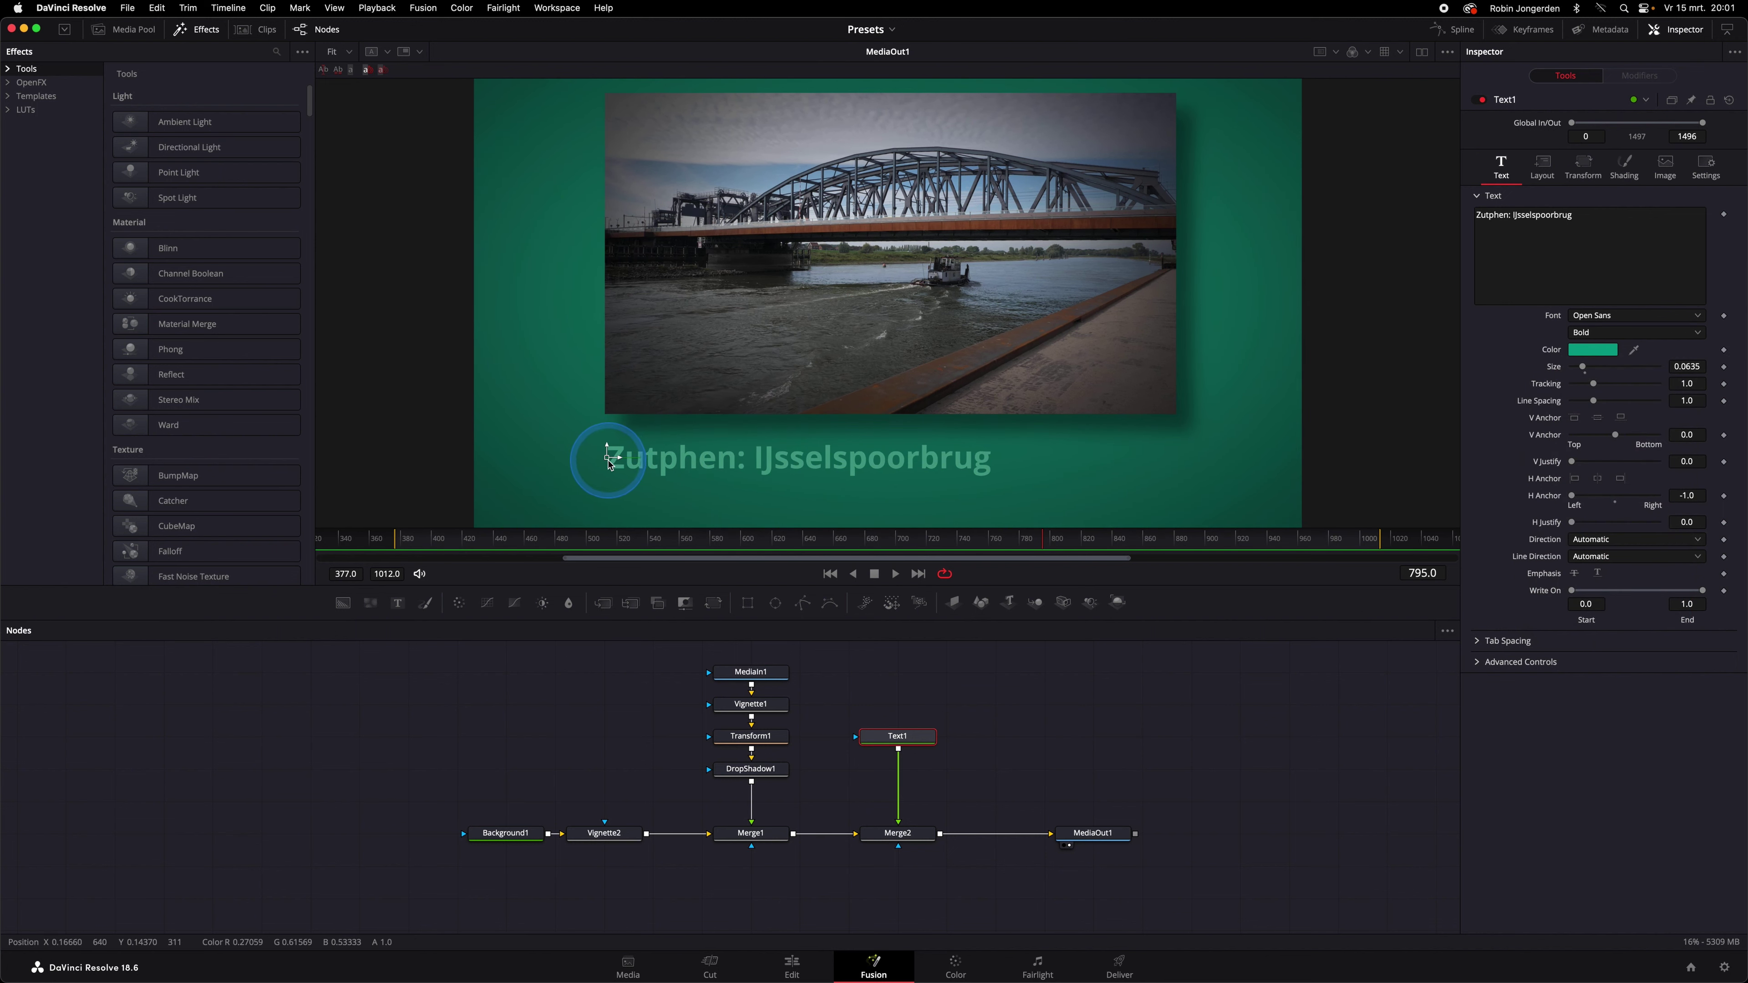
drag(608, 460, 609, 470)
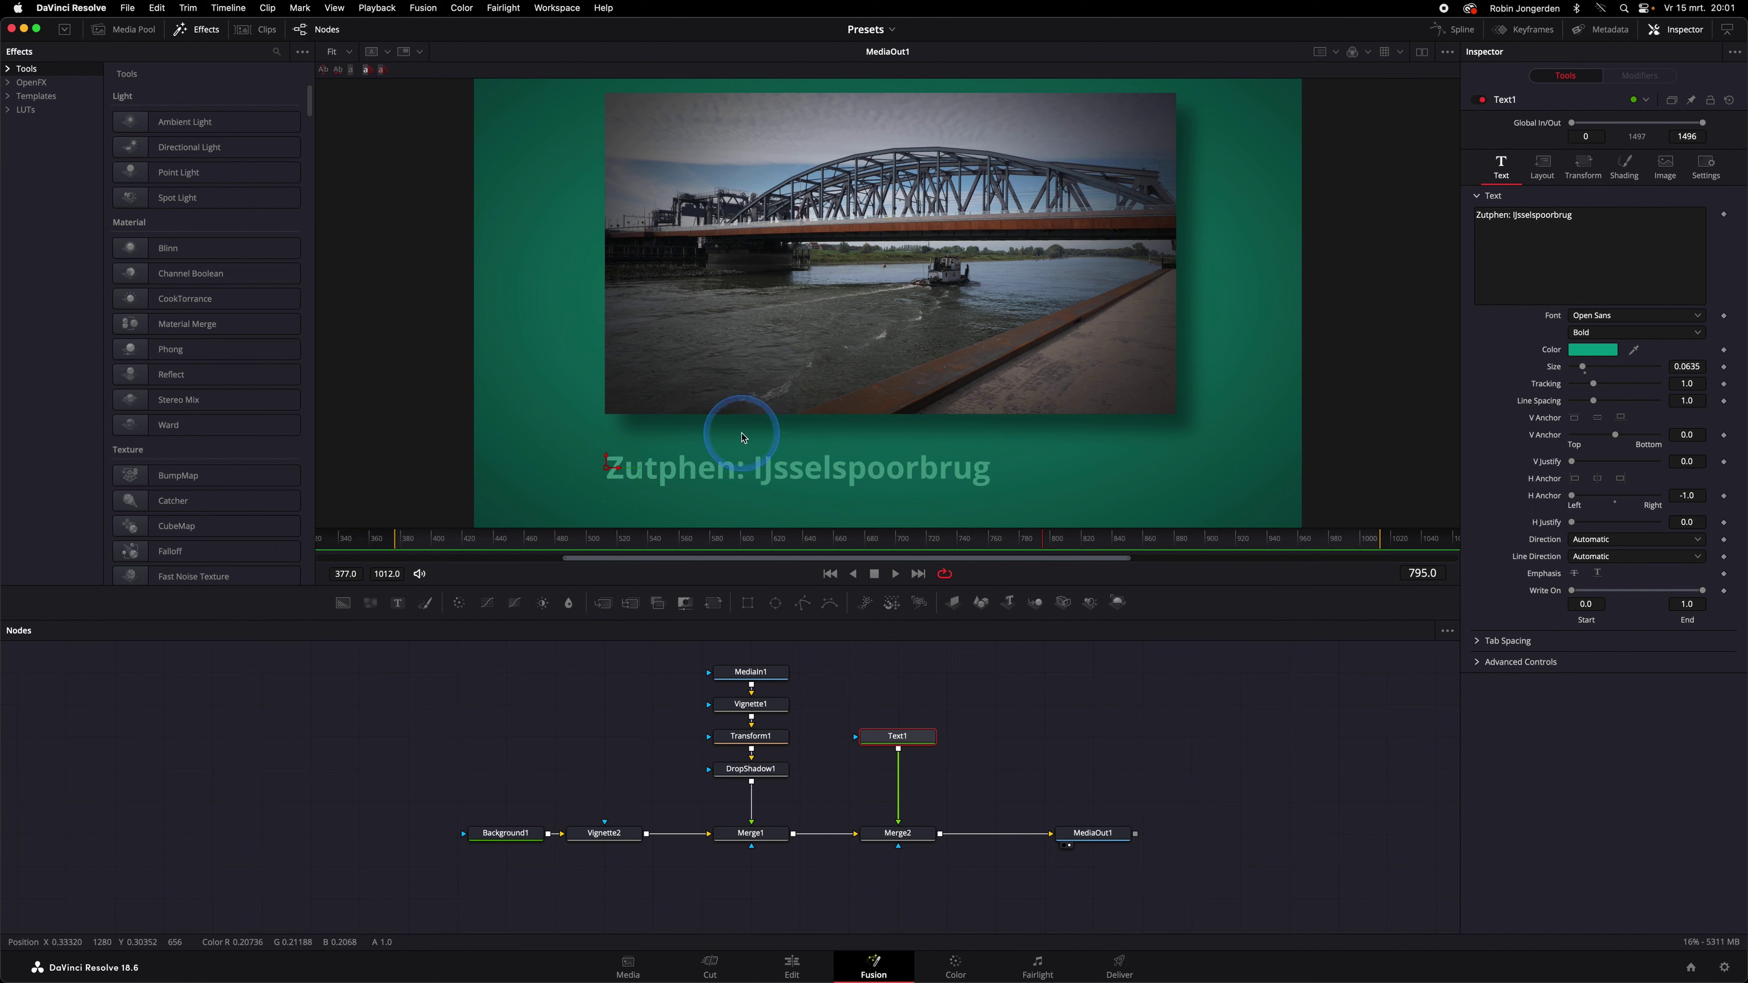
Step: Move the bridge photo (Transform1) lower and enlarge it to size 0.725
click(754, 739)
click(893, 256)
drag(893, 257, 890, 270)
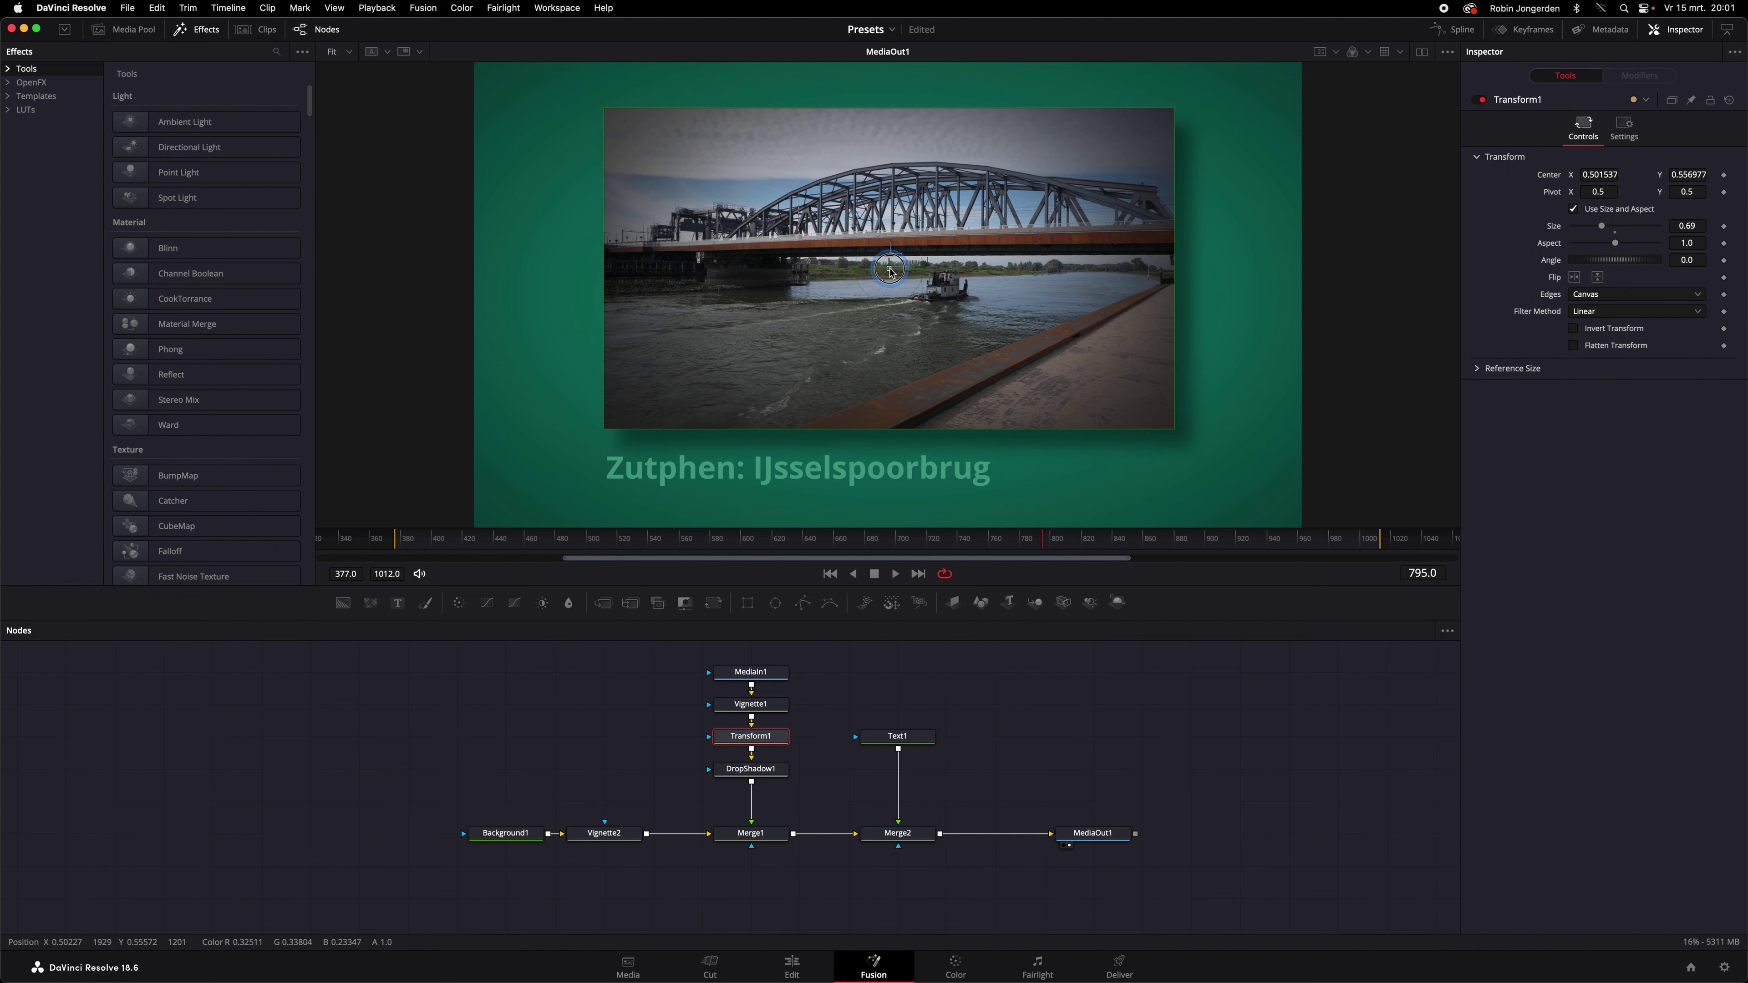
click(1683, 226)
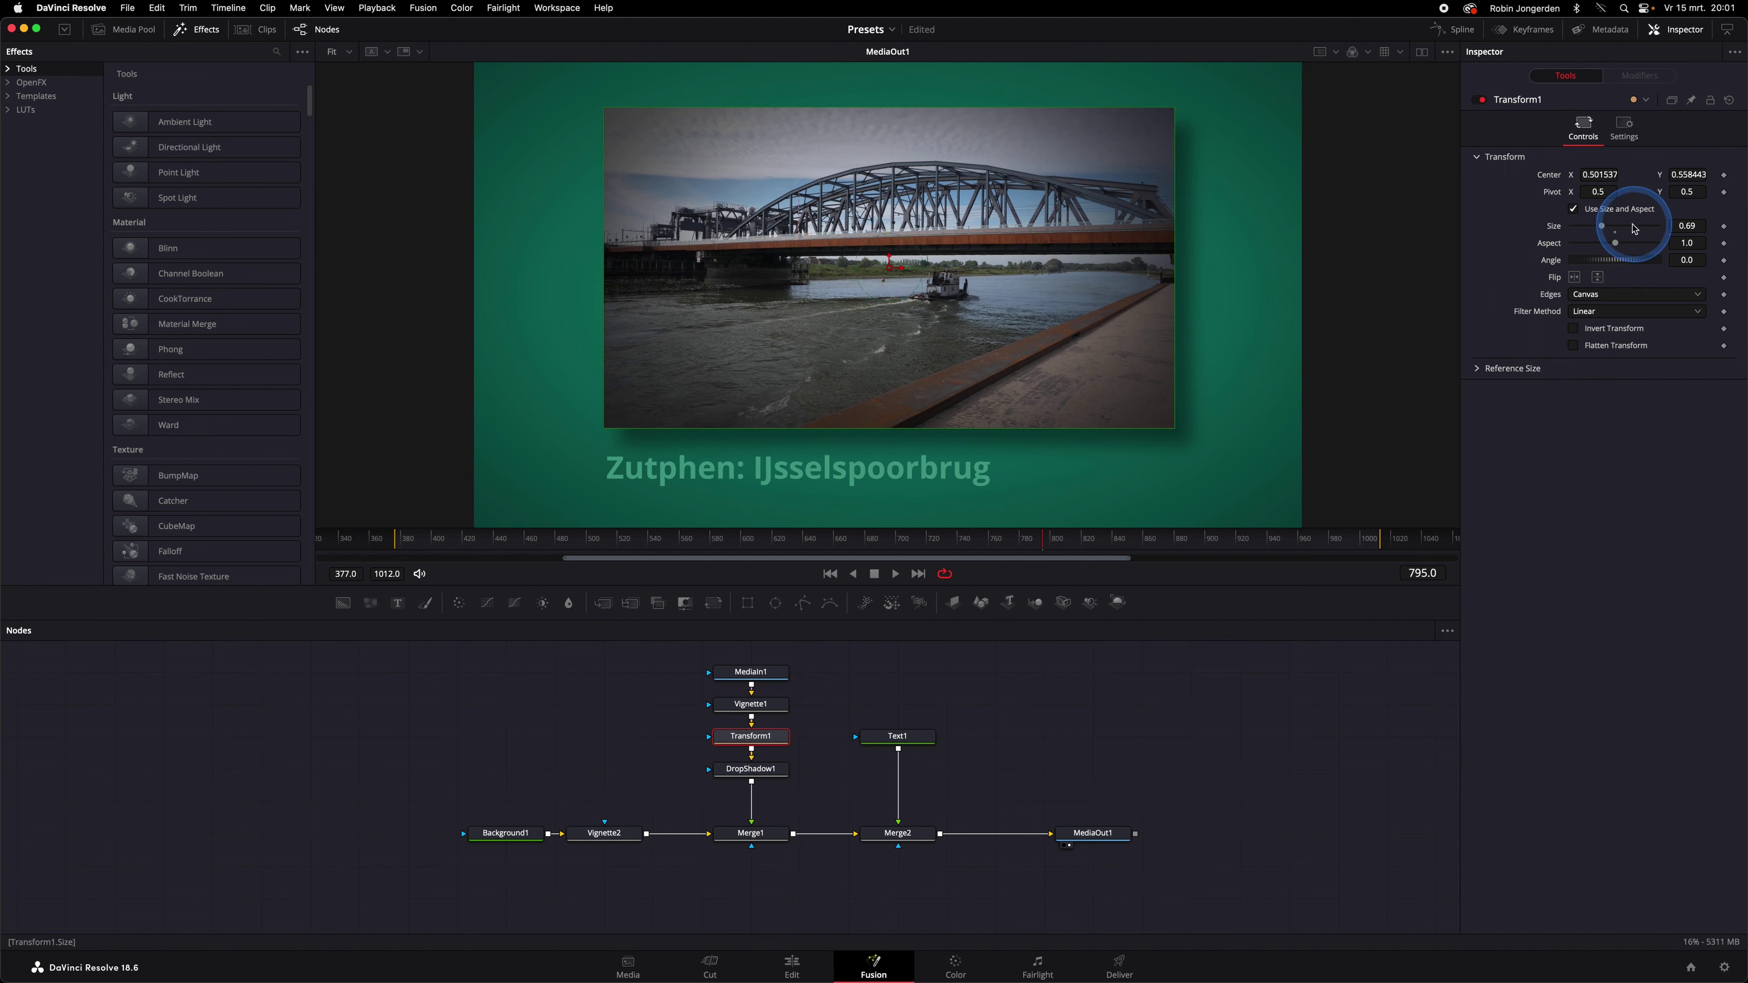
drag(1005, 206, 1030, 240)
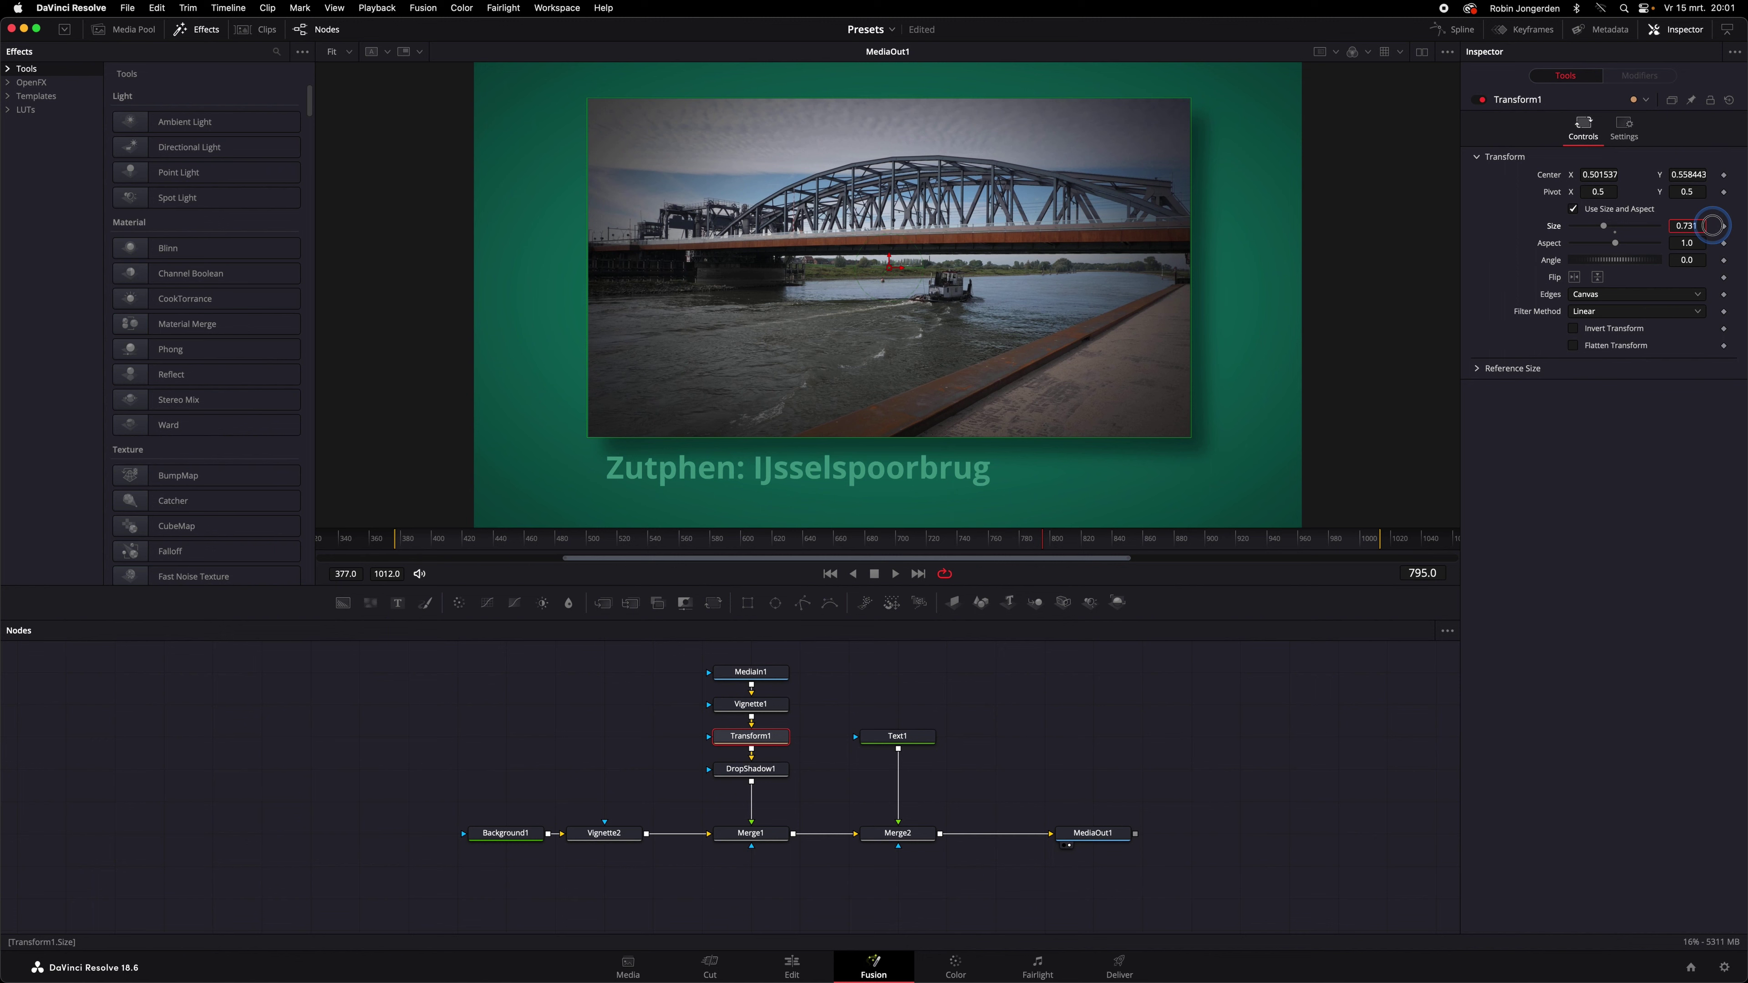
Step: Shift the Text1 title slightly left, then rubber-band select every node
click(897, 736)
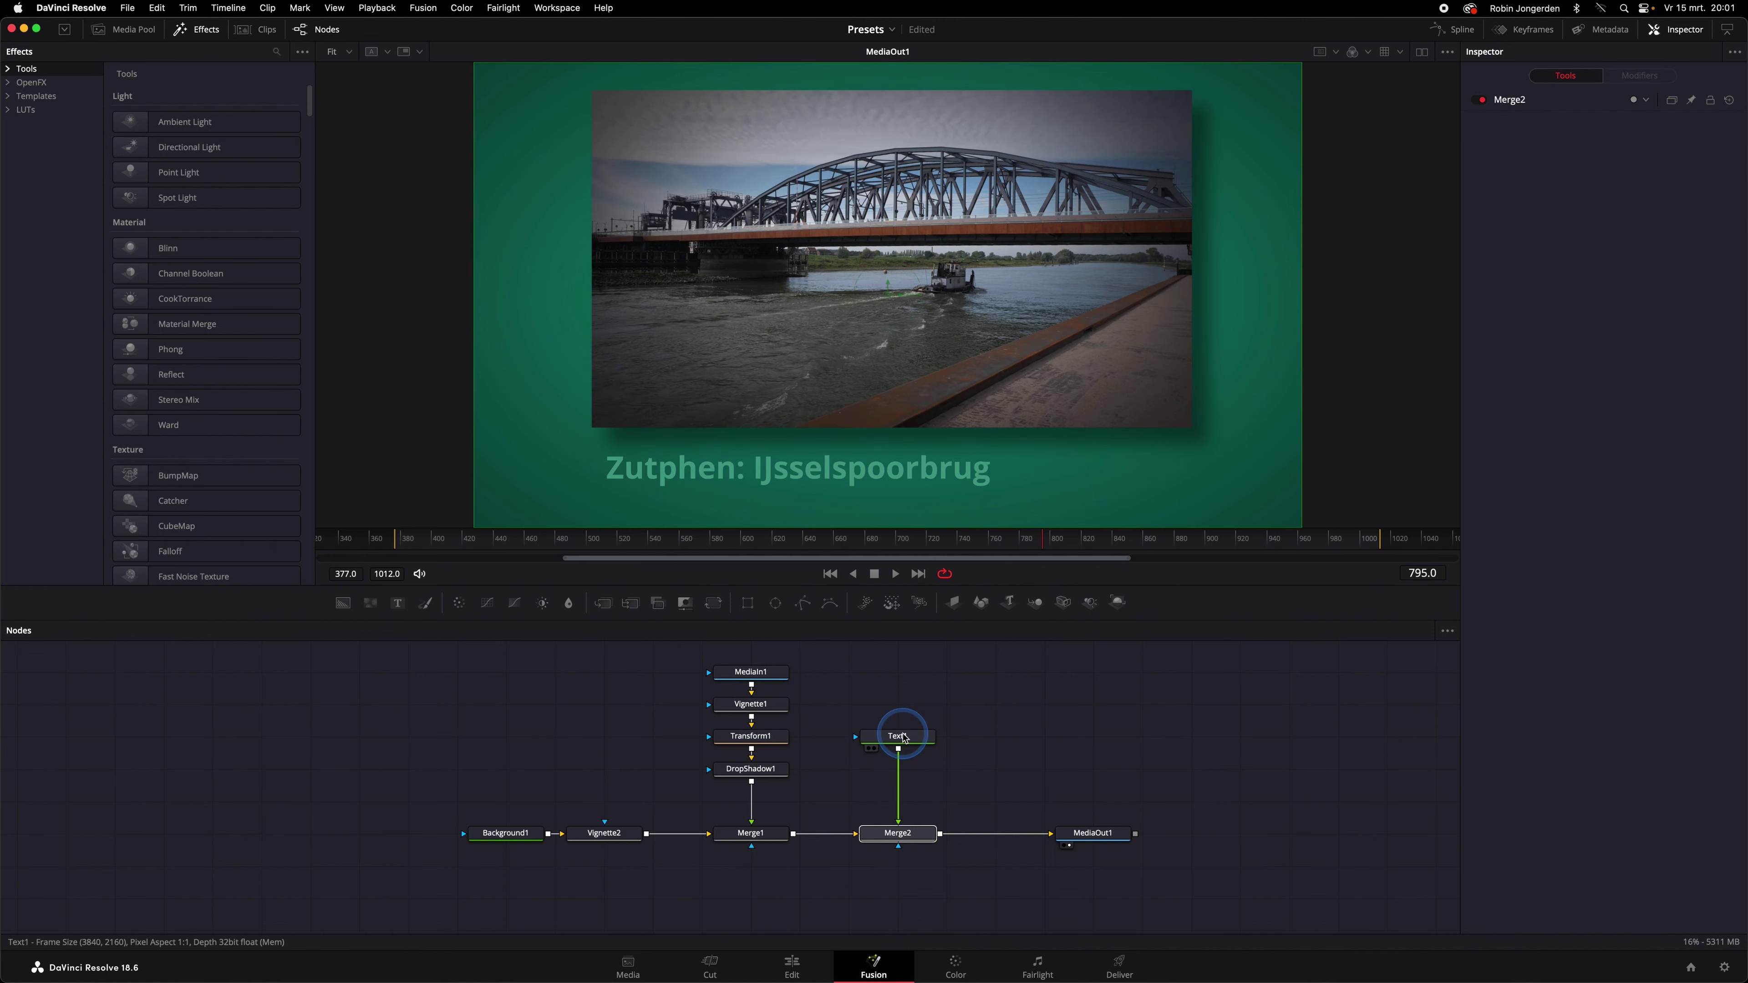
drag(597, 469, 593, 470)
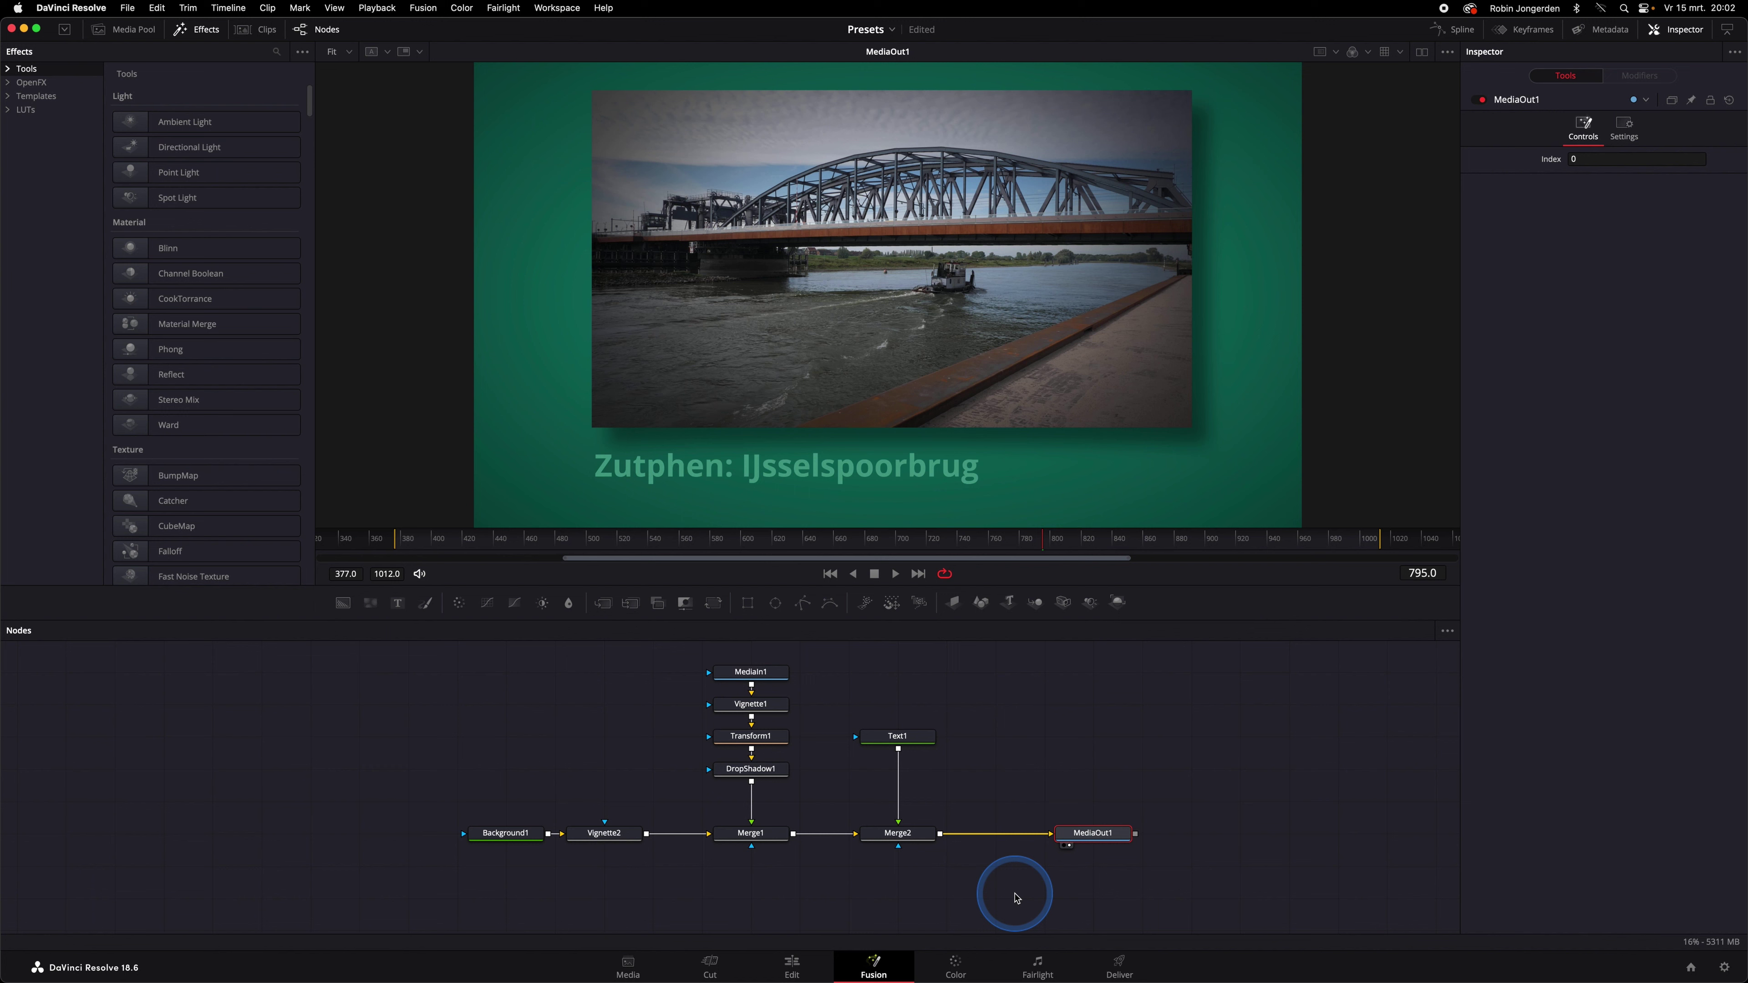
click(974, 890)
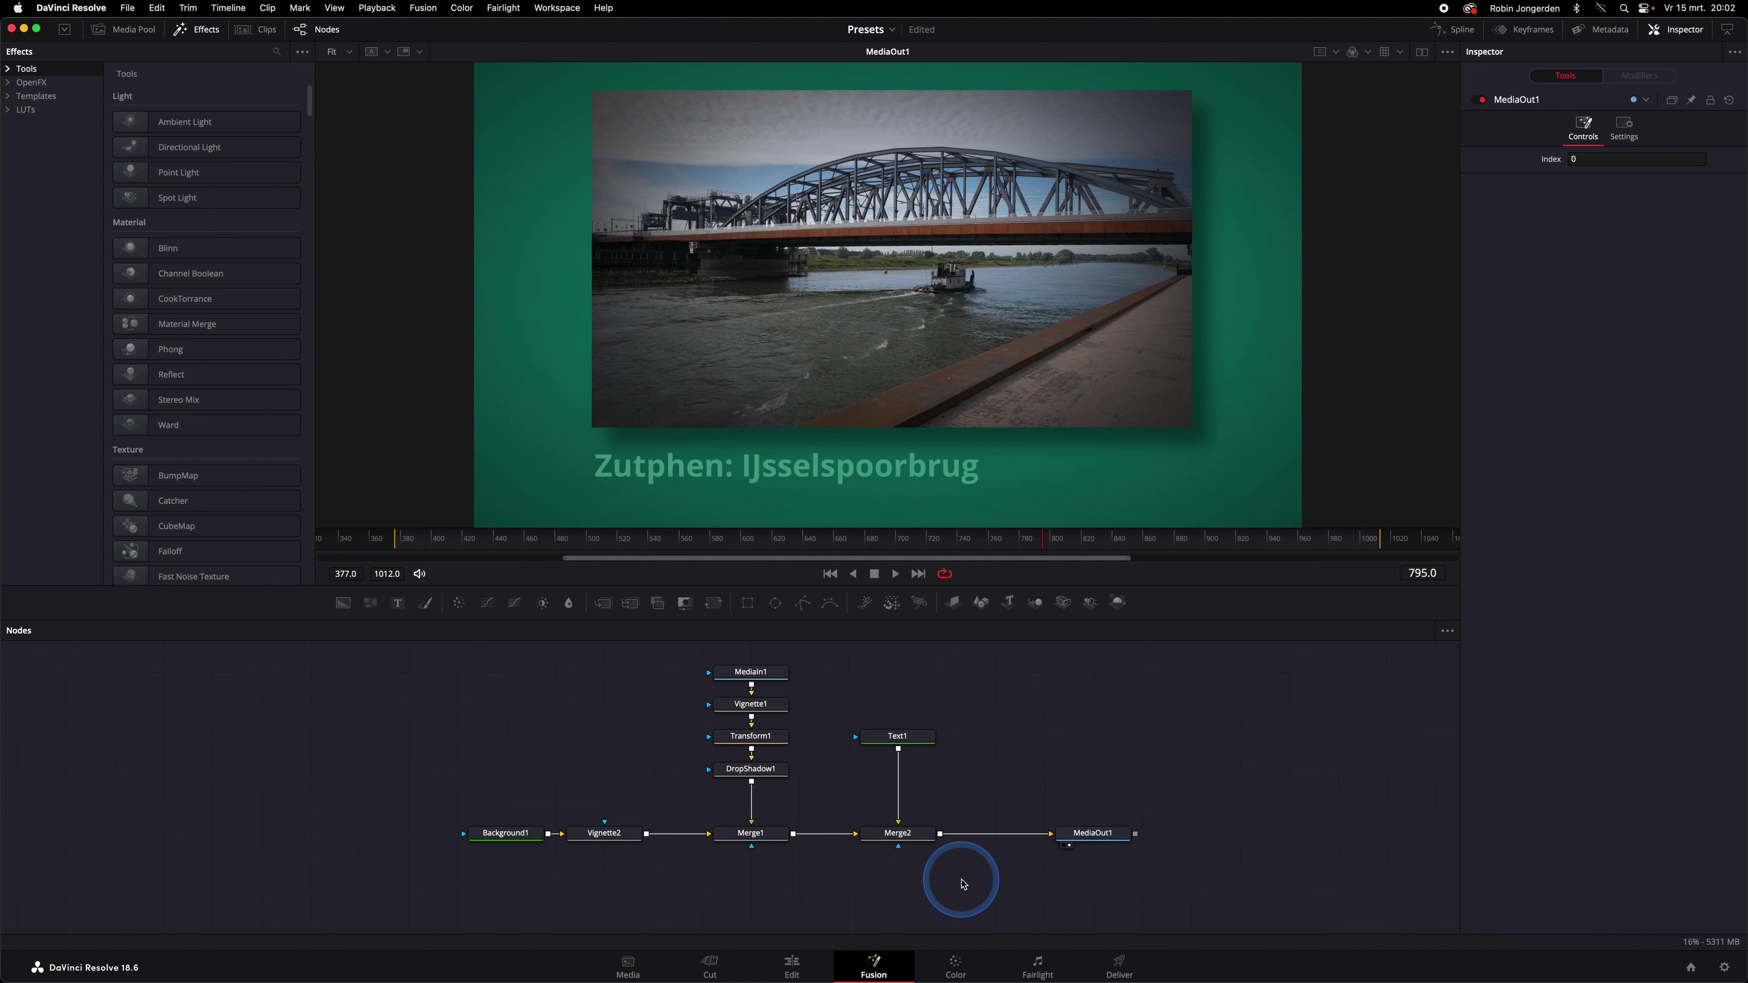
drag(996, 894, 447, 650)
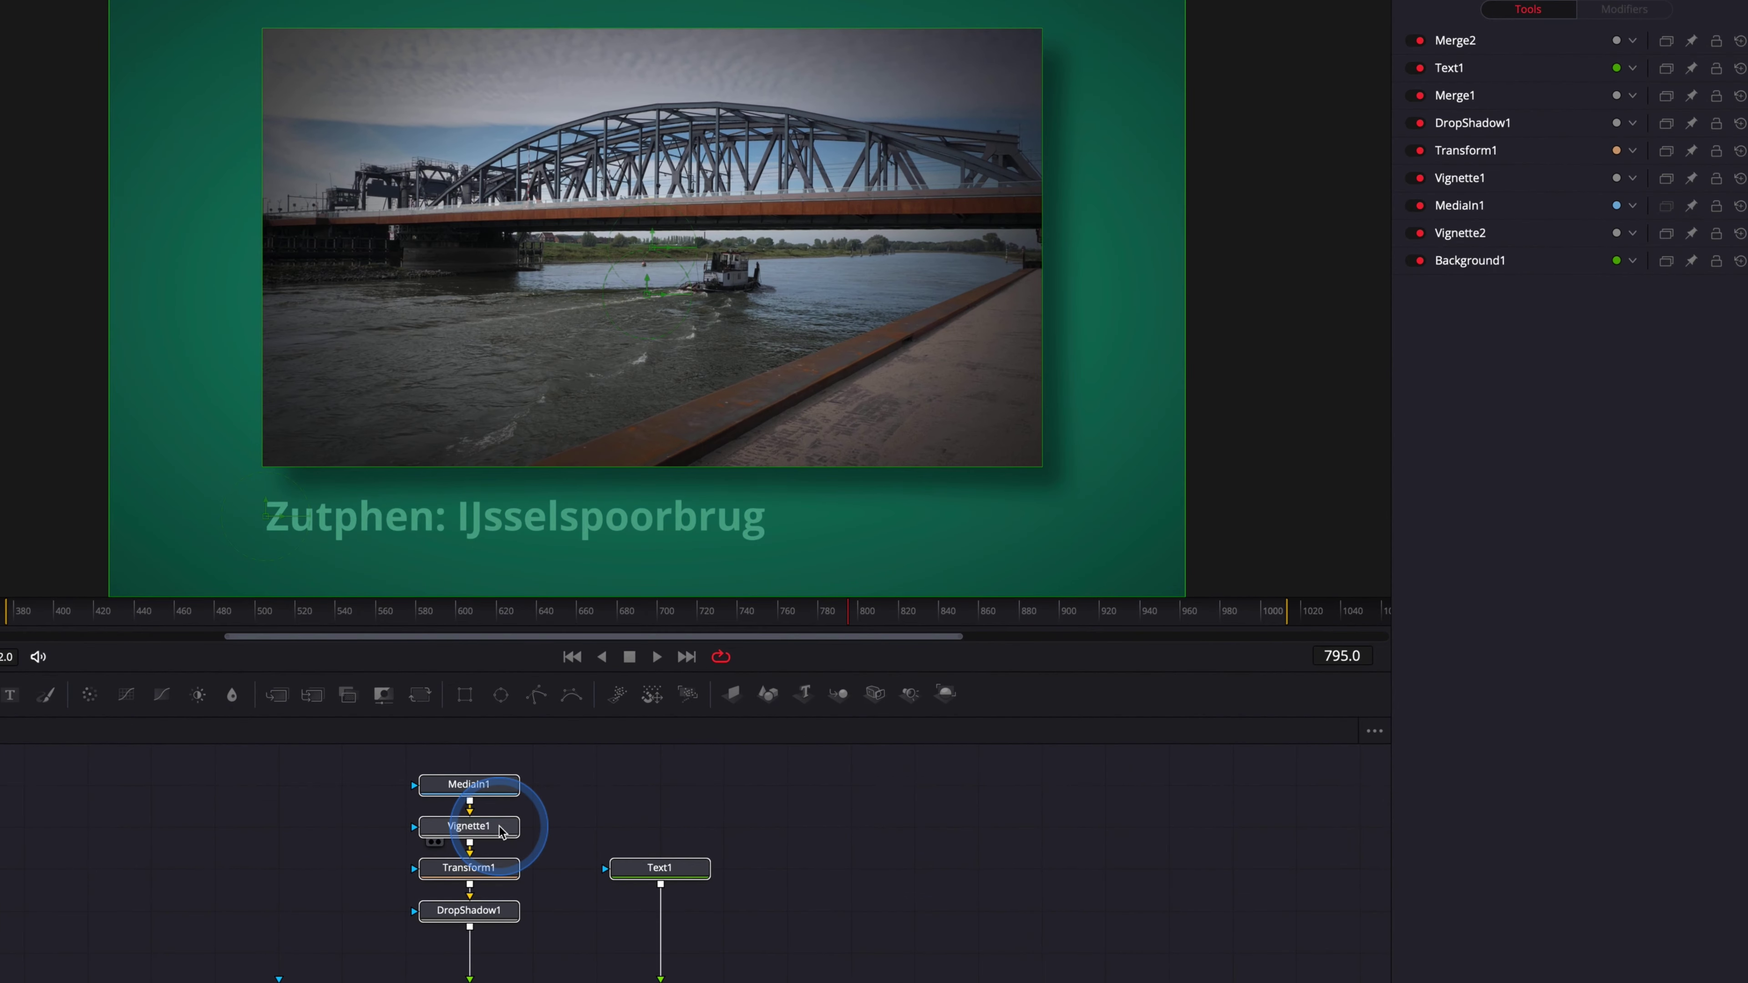
Step: Create a macro from the nodes, renaming MacroTool1 to 'Plaats + Titel + Achtergrond', and collapse Merge2
right_click(775, 708)
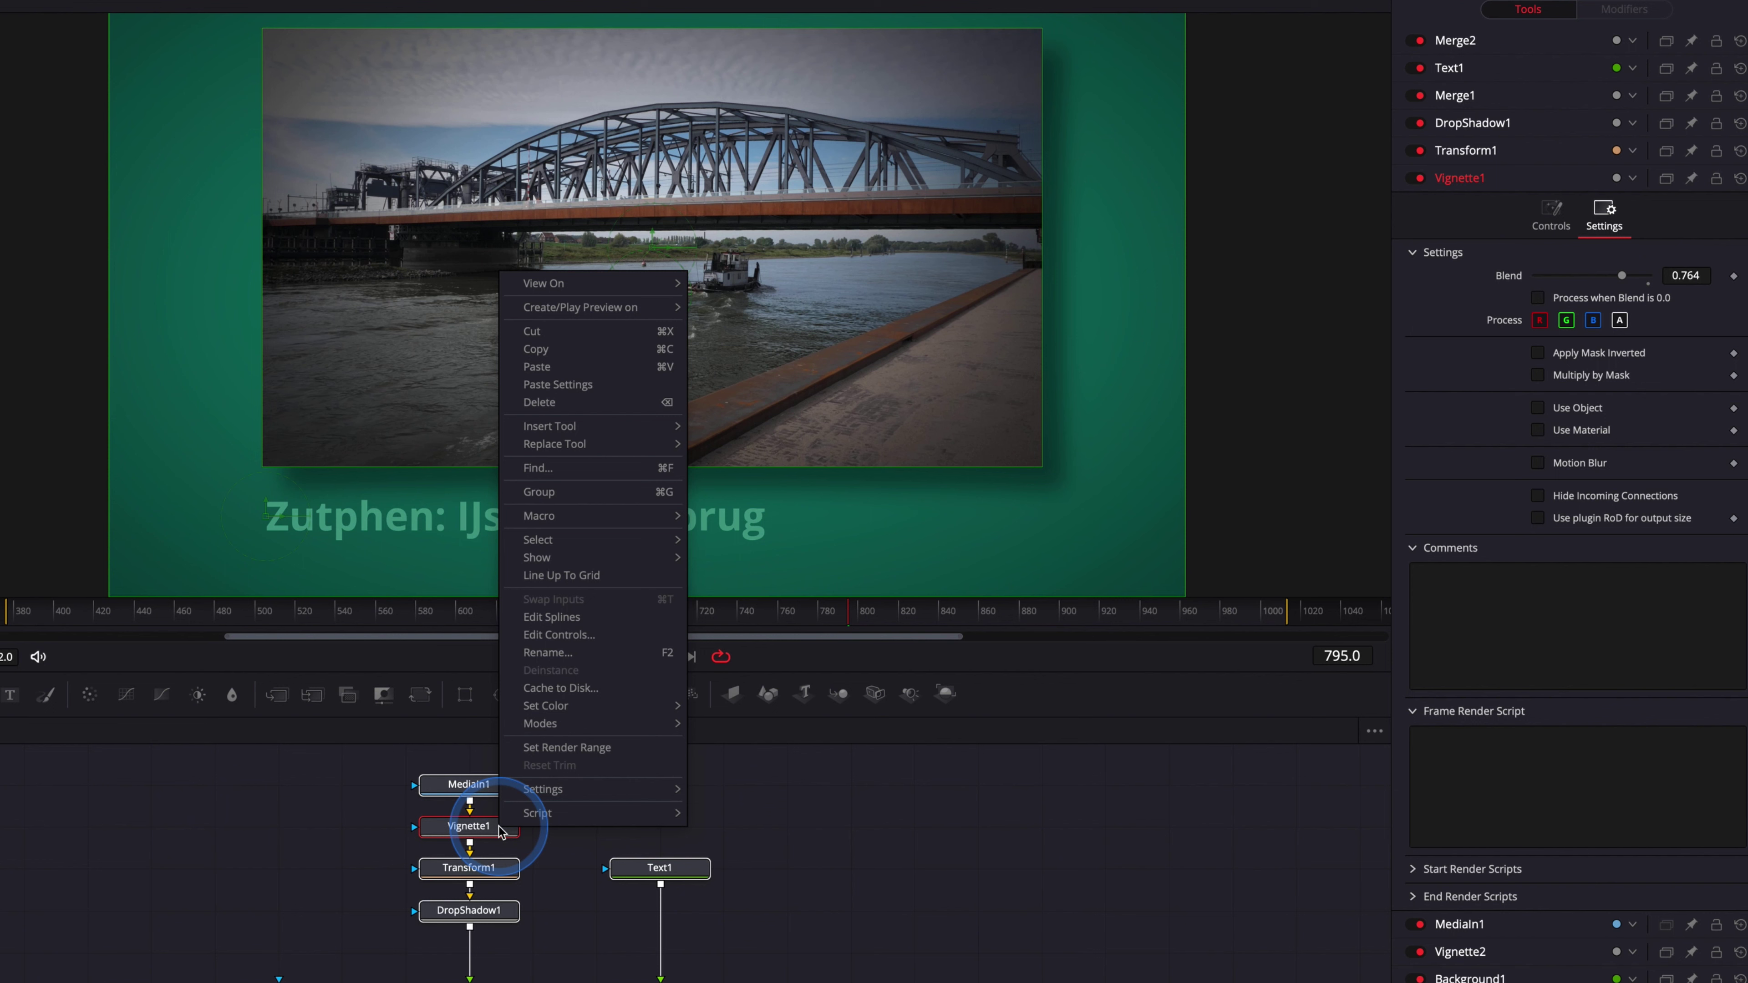
mouse_move(606, 515)
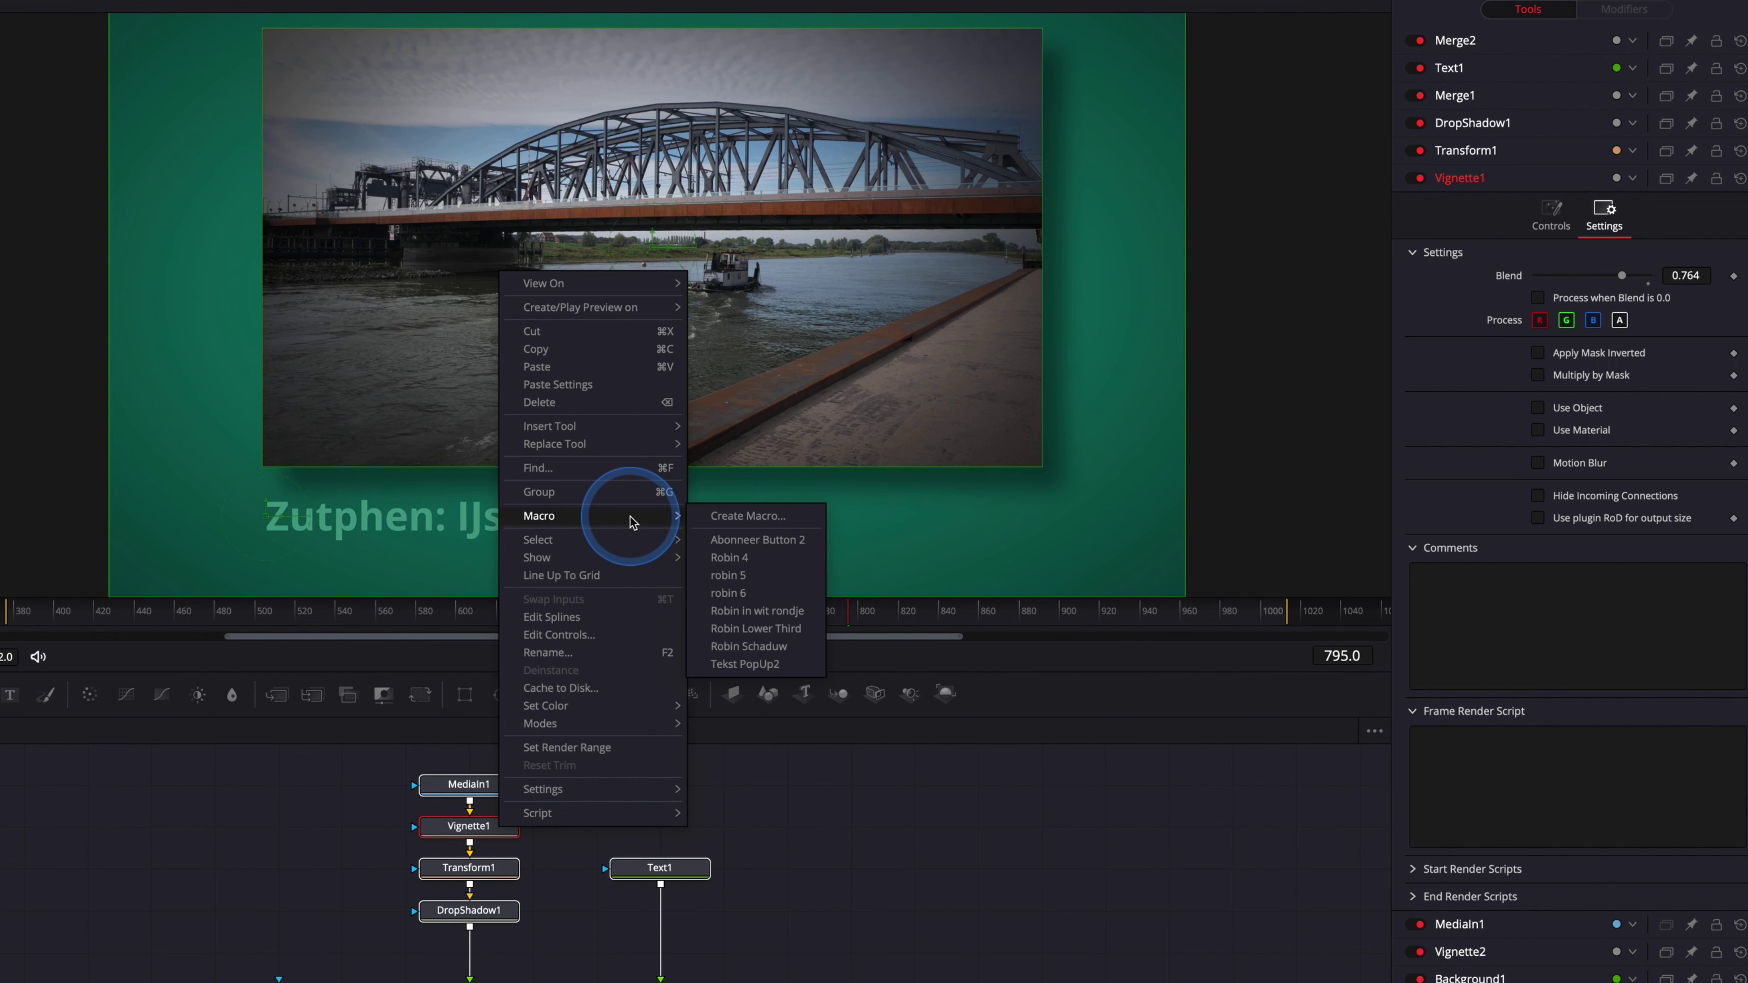
click(760, 522)
drag(906, 176, 613, 219)
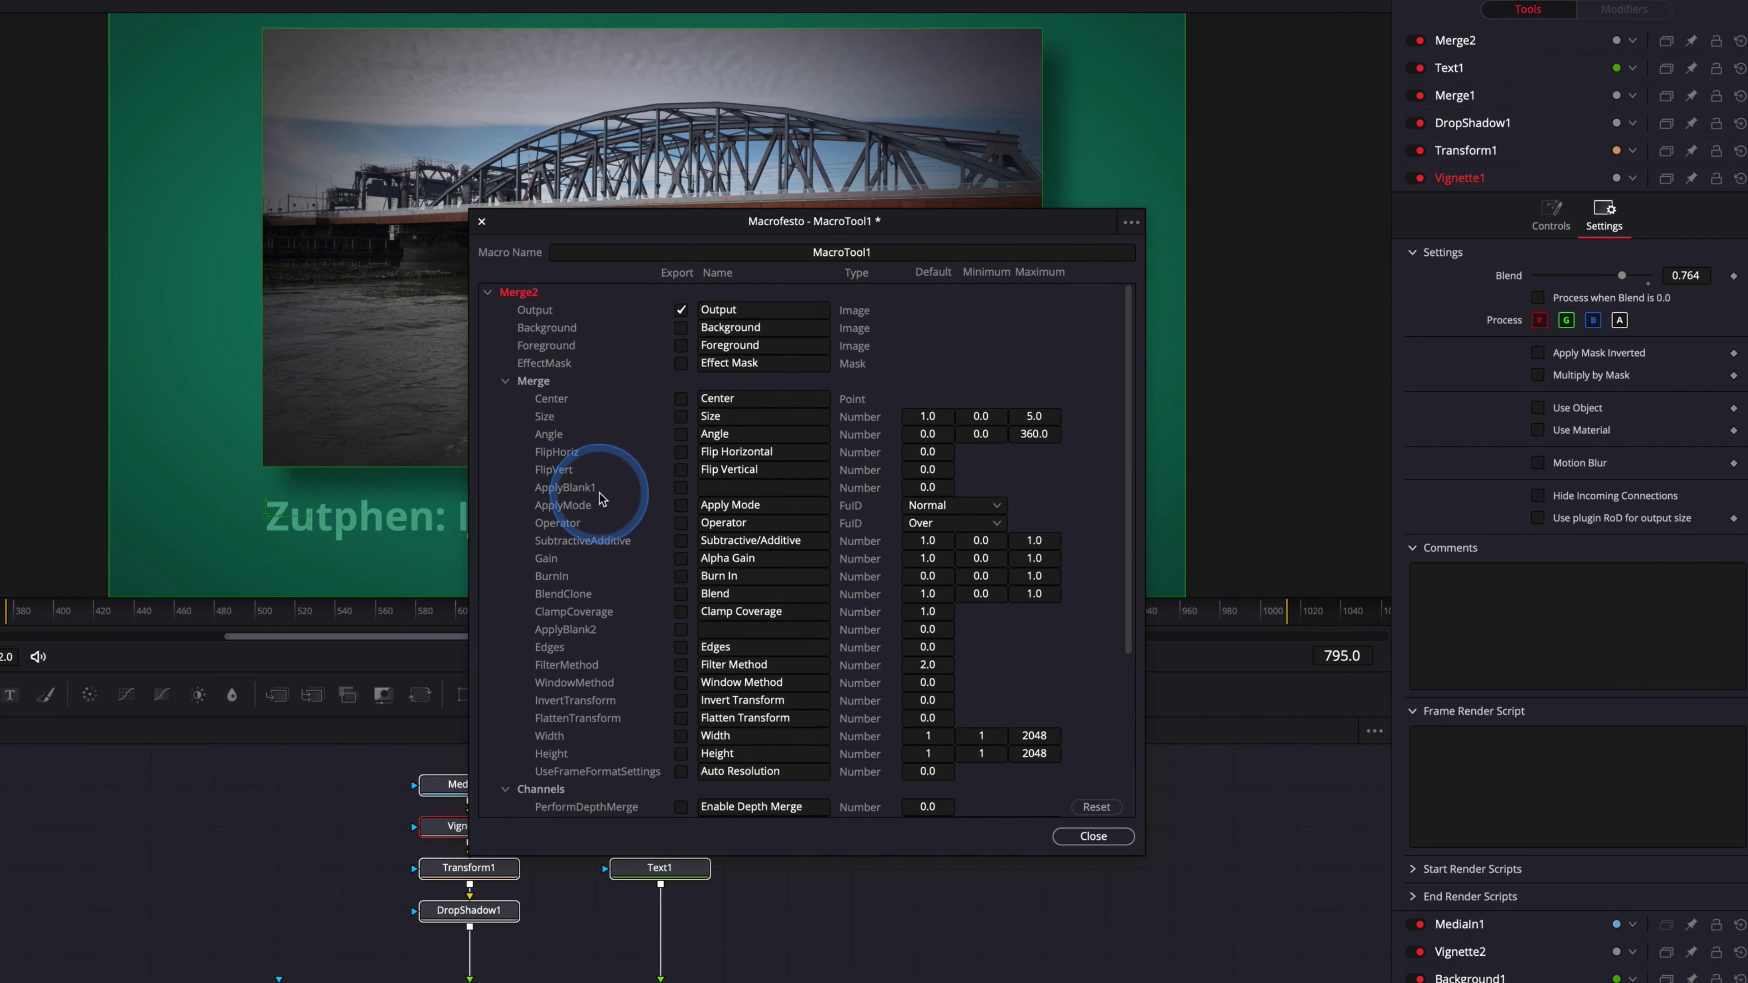
double_click(895, 252)
text(Plaats + Titel + Achtergrond)
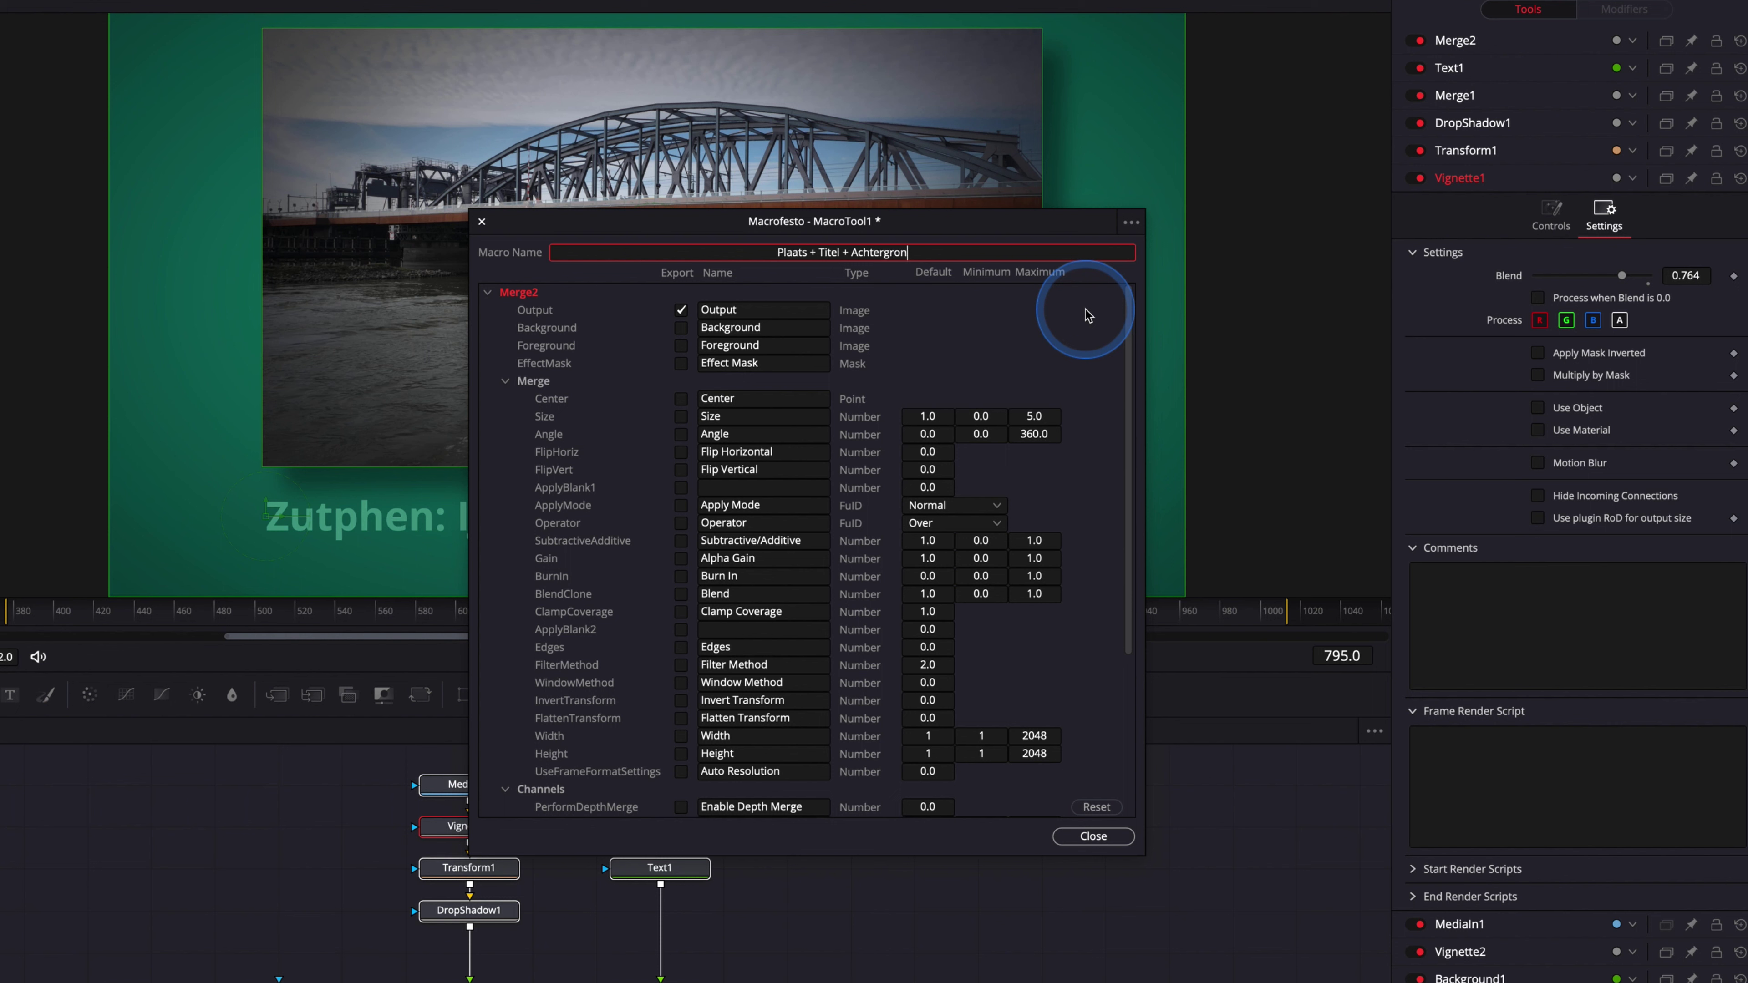
click(487, 292)
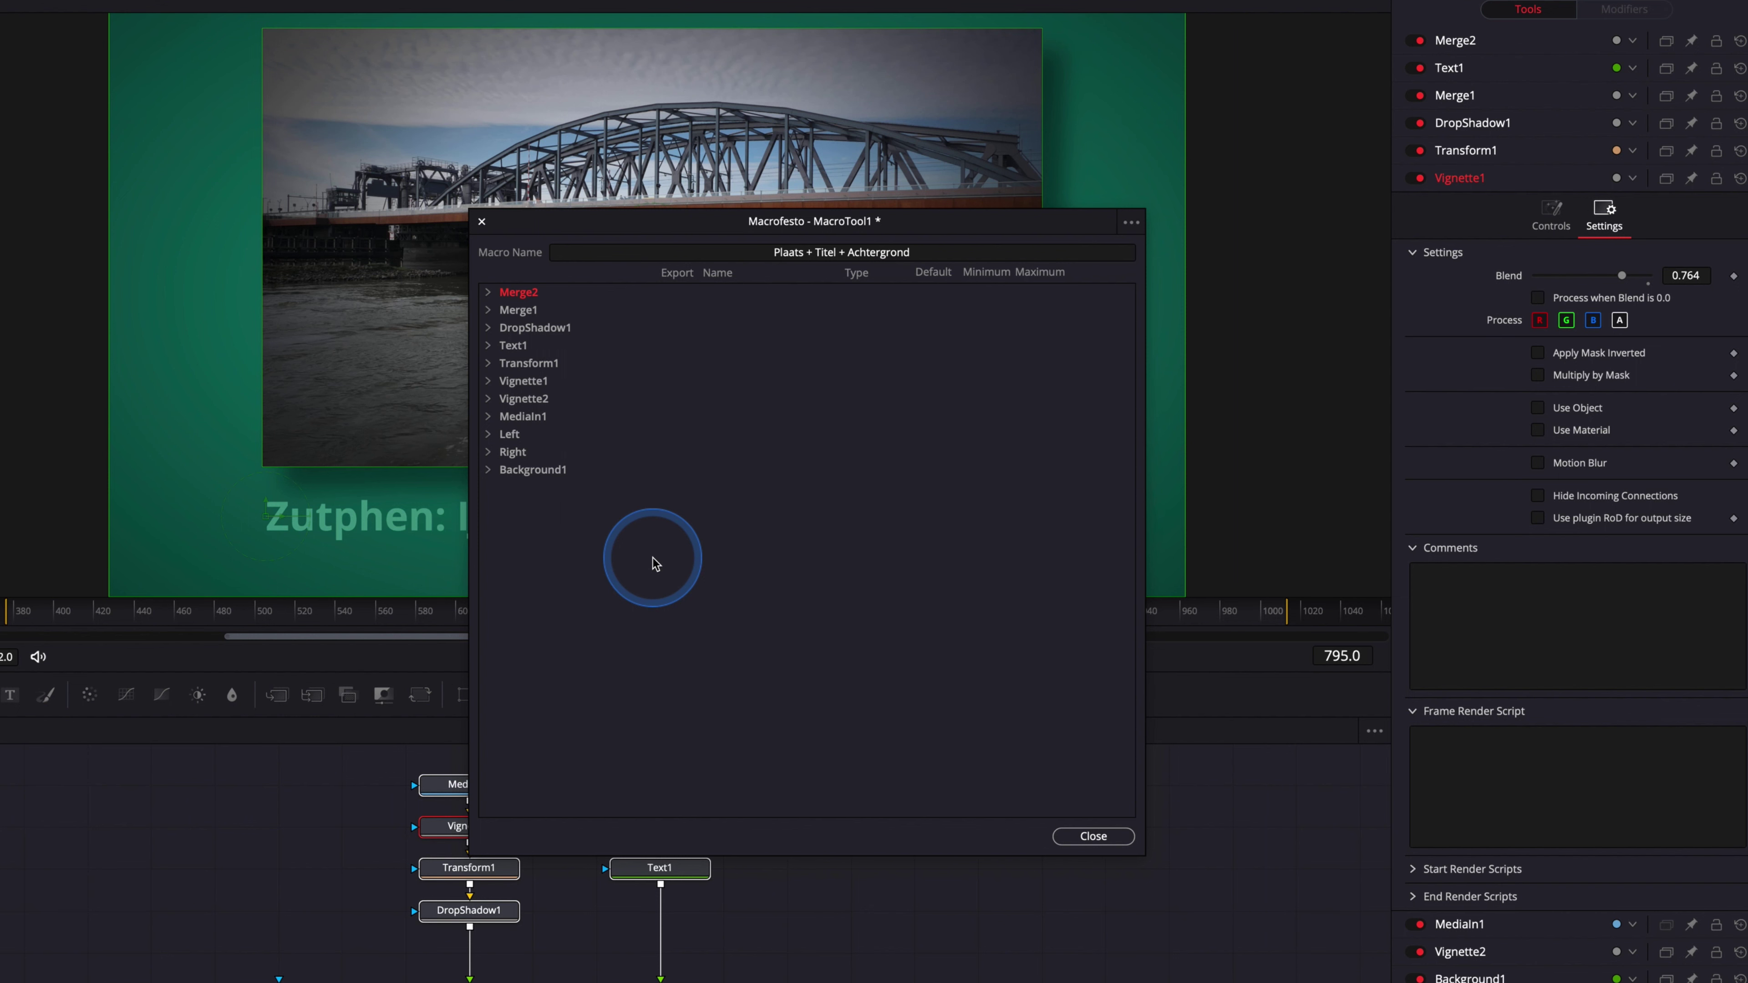
drag(543, 223, 800, 197)
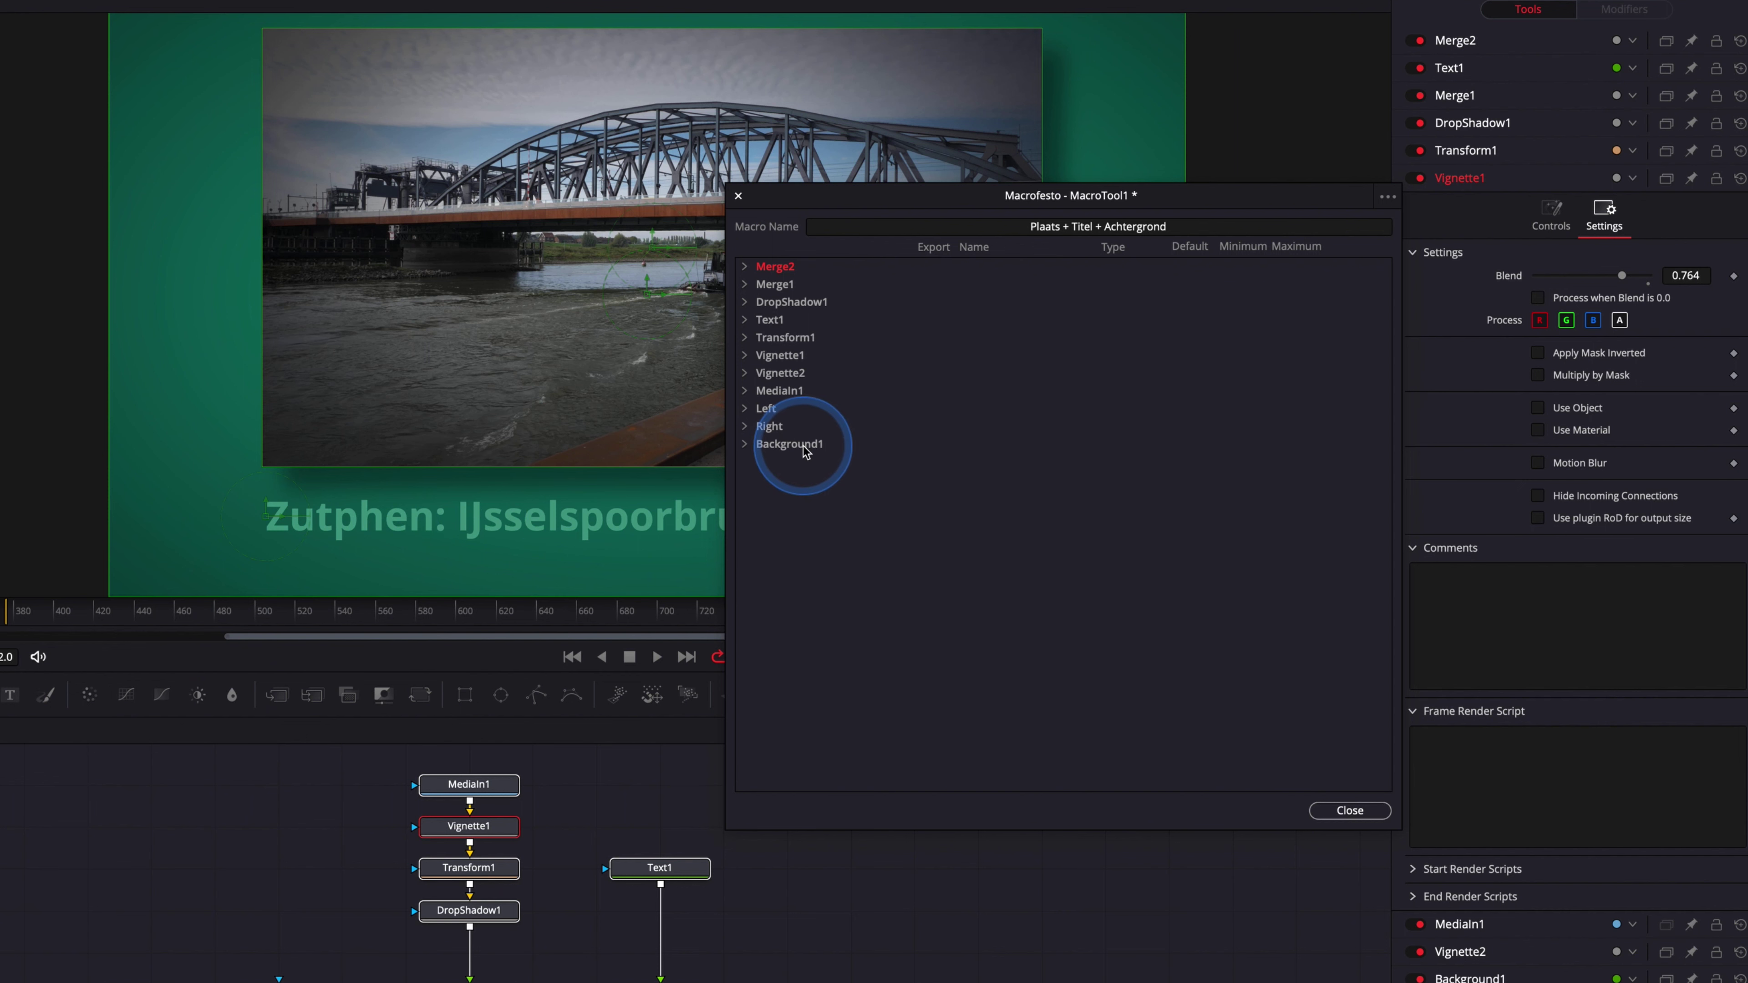
Step: Select Text1 and expand its parameters in the macro editor
click(746, 321)
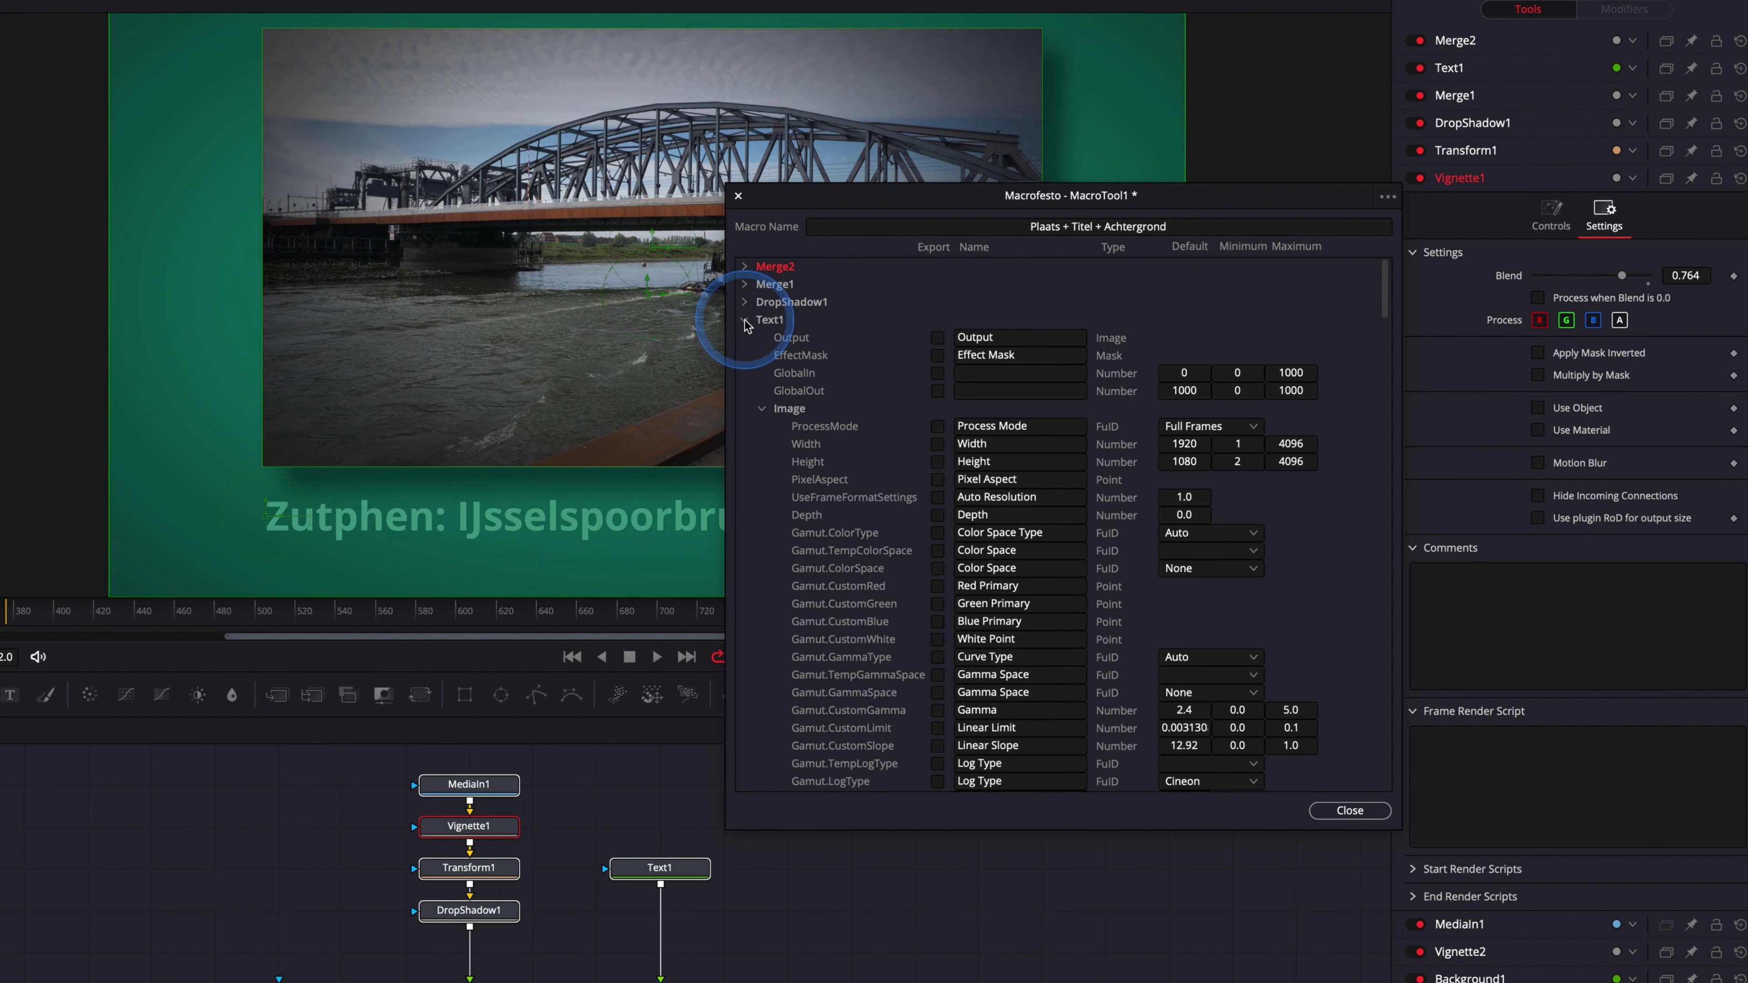
click(764, 411)
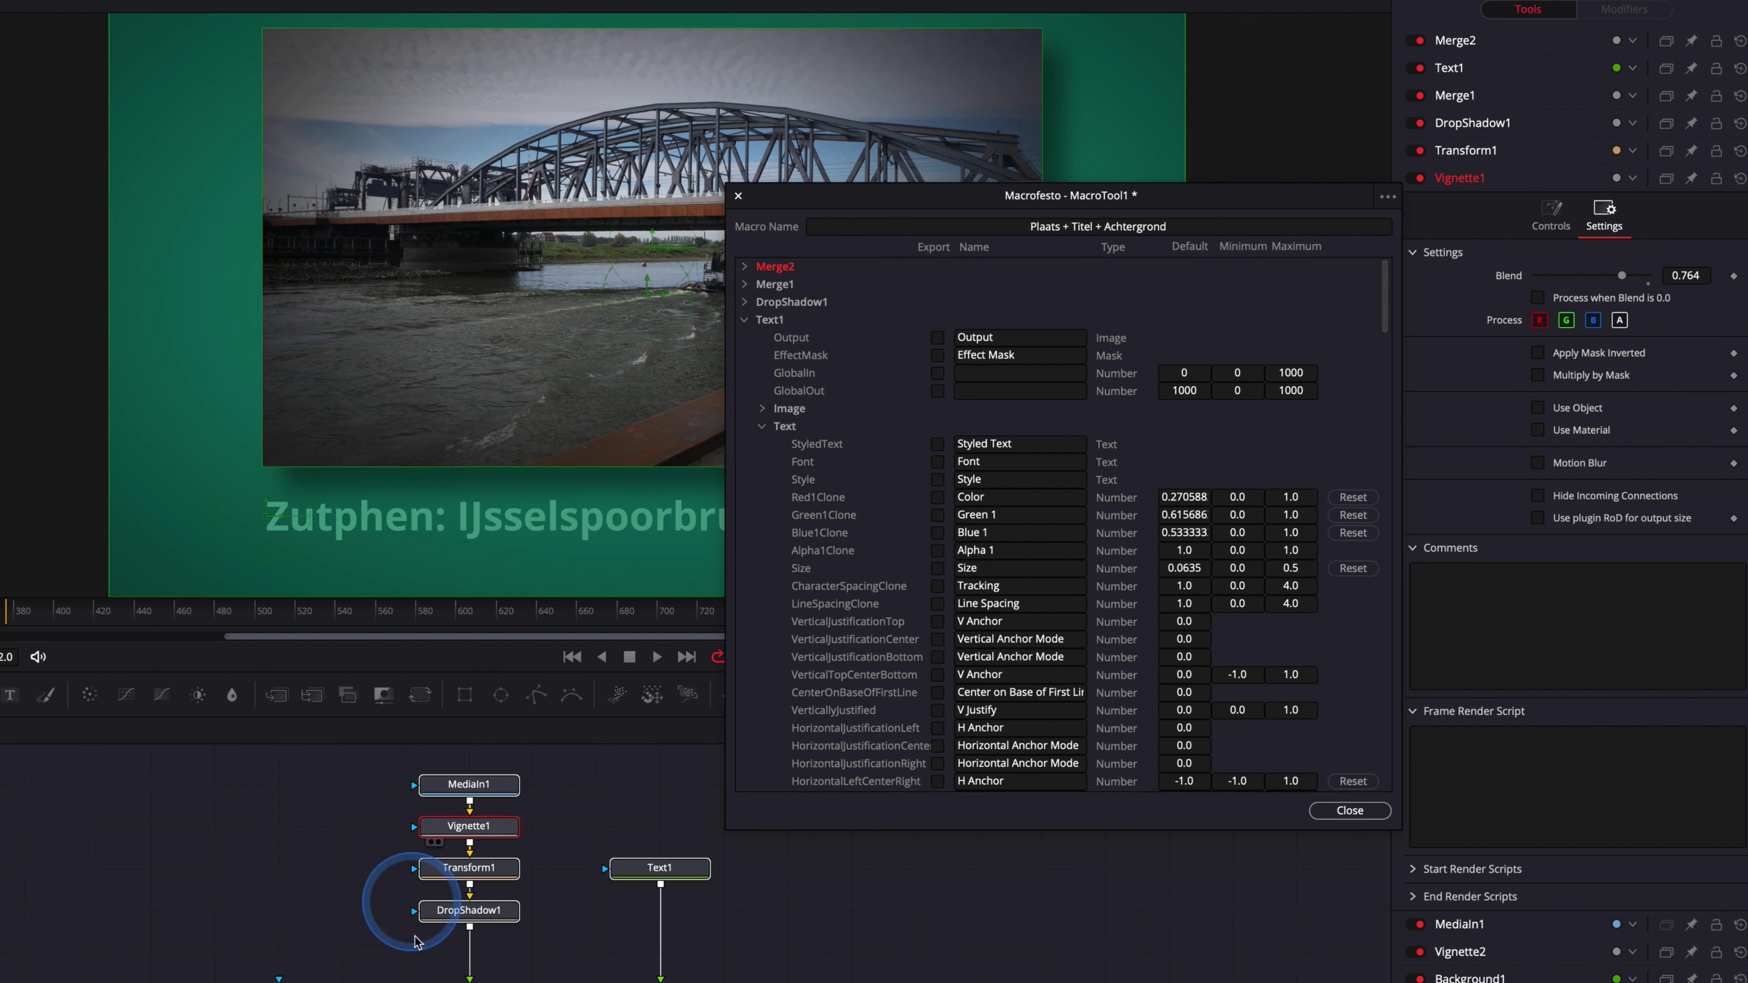
click(330, 898)
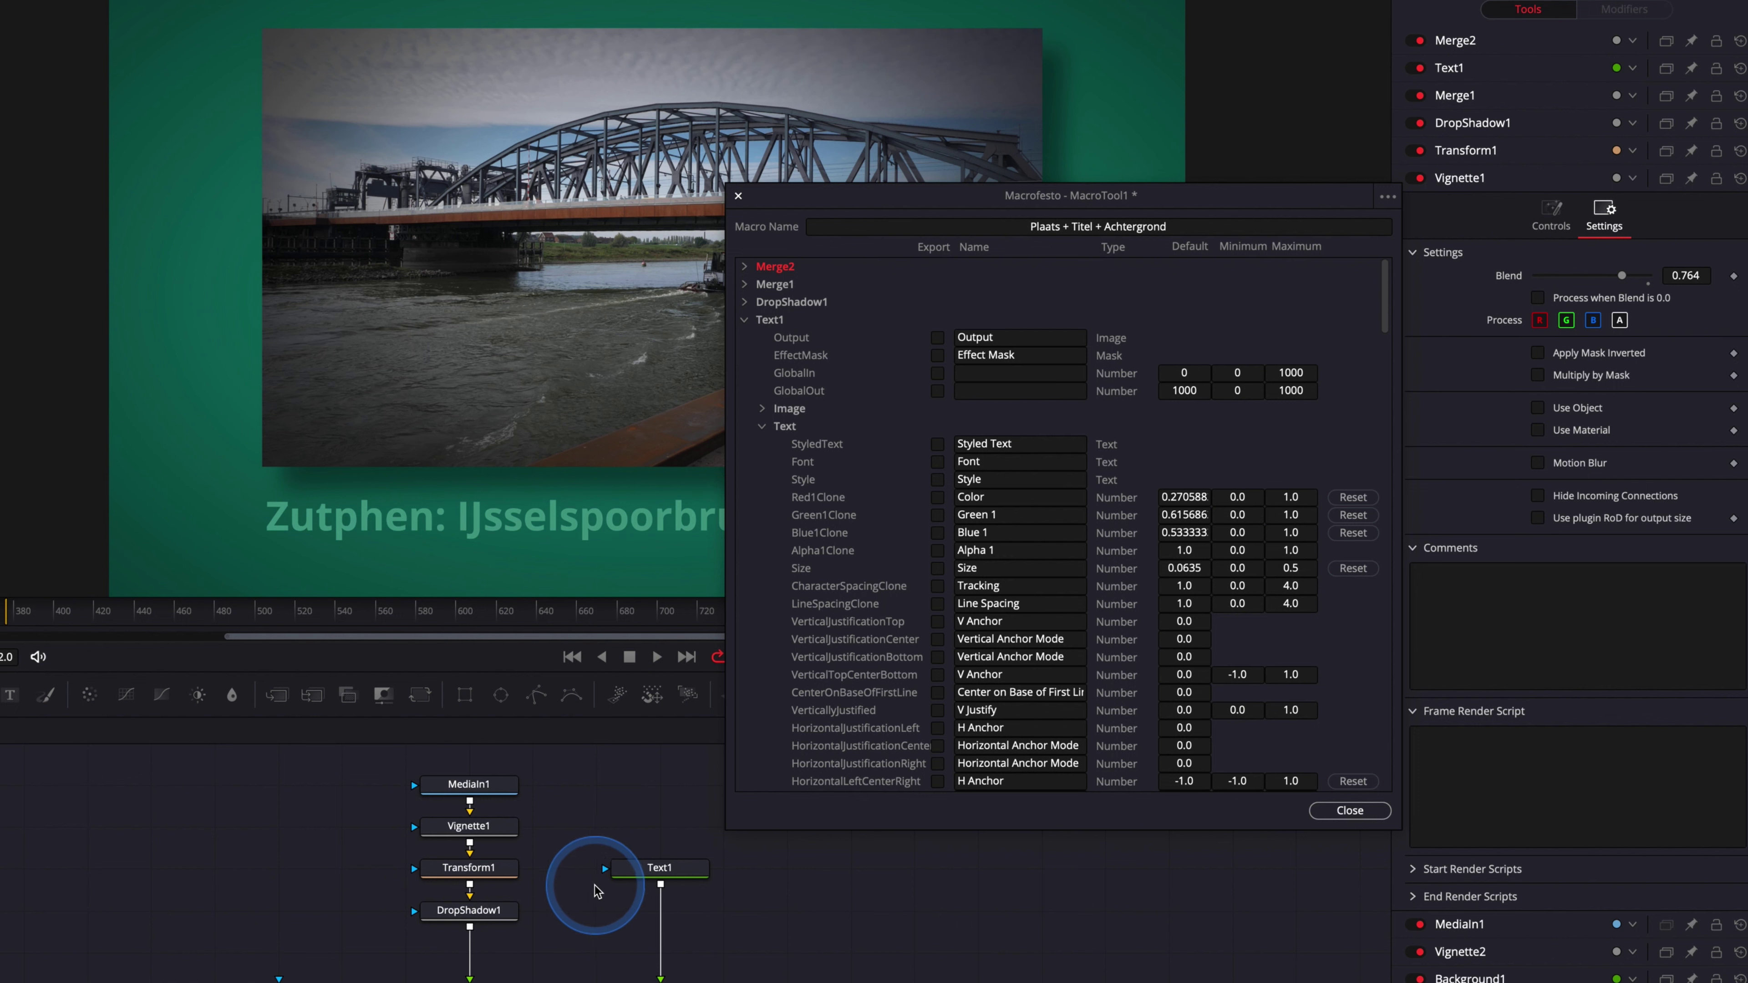
click(651, 869)
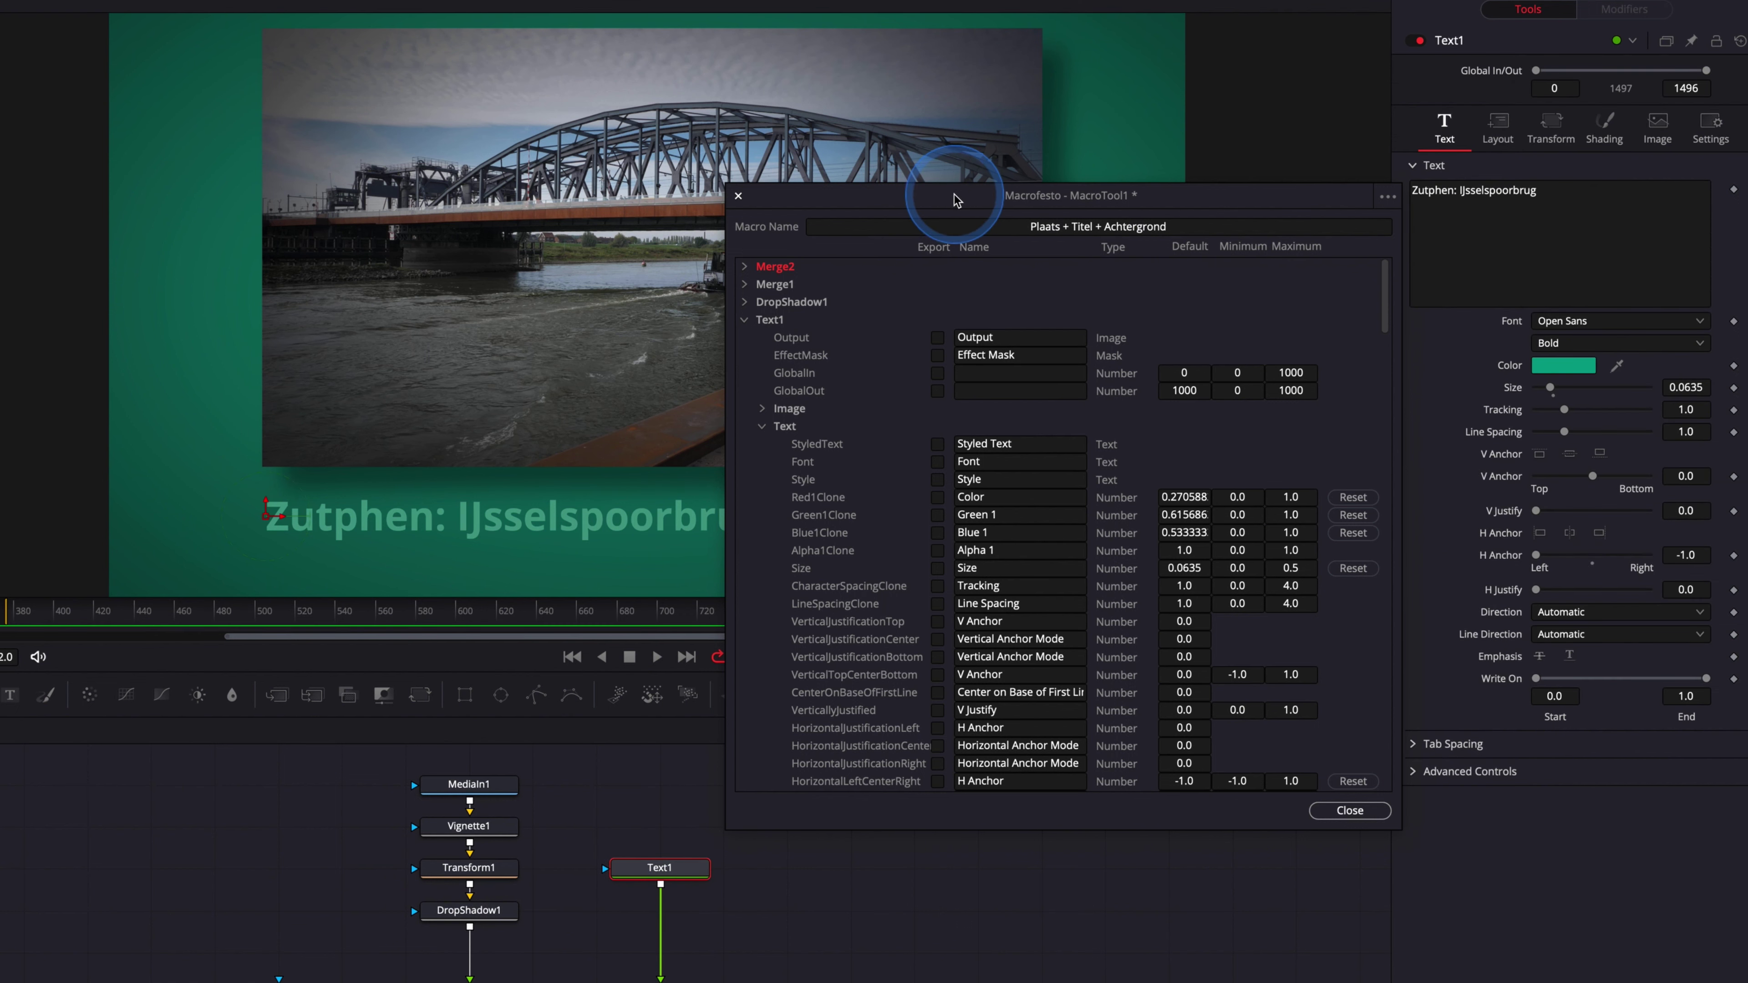
drag(953, 195, 889, 198)
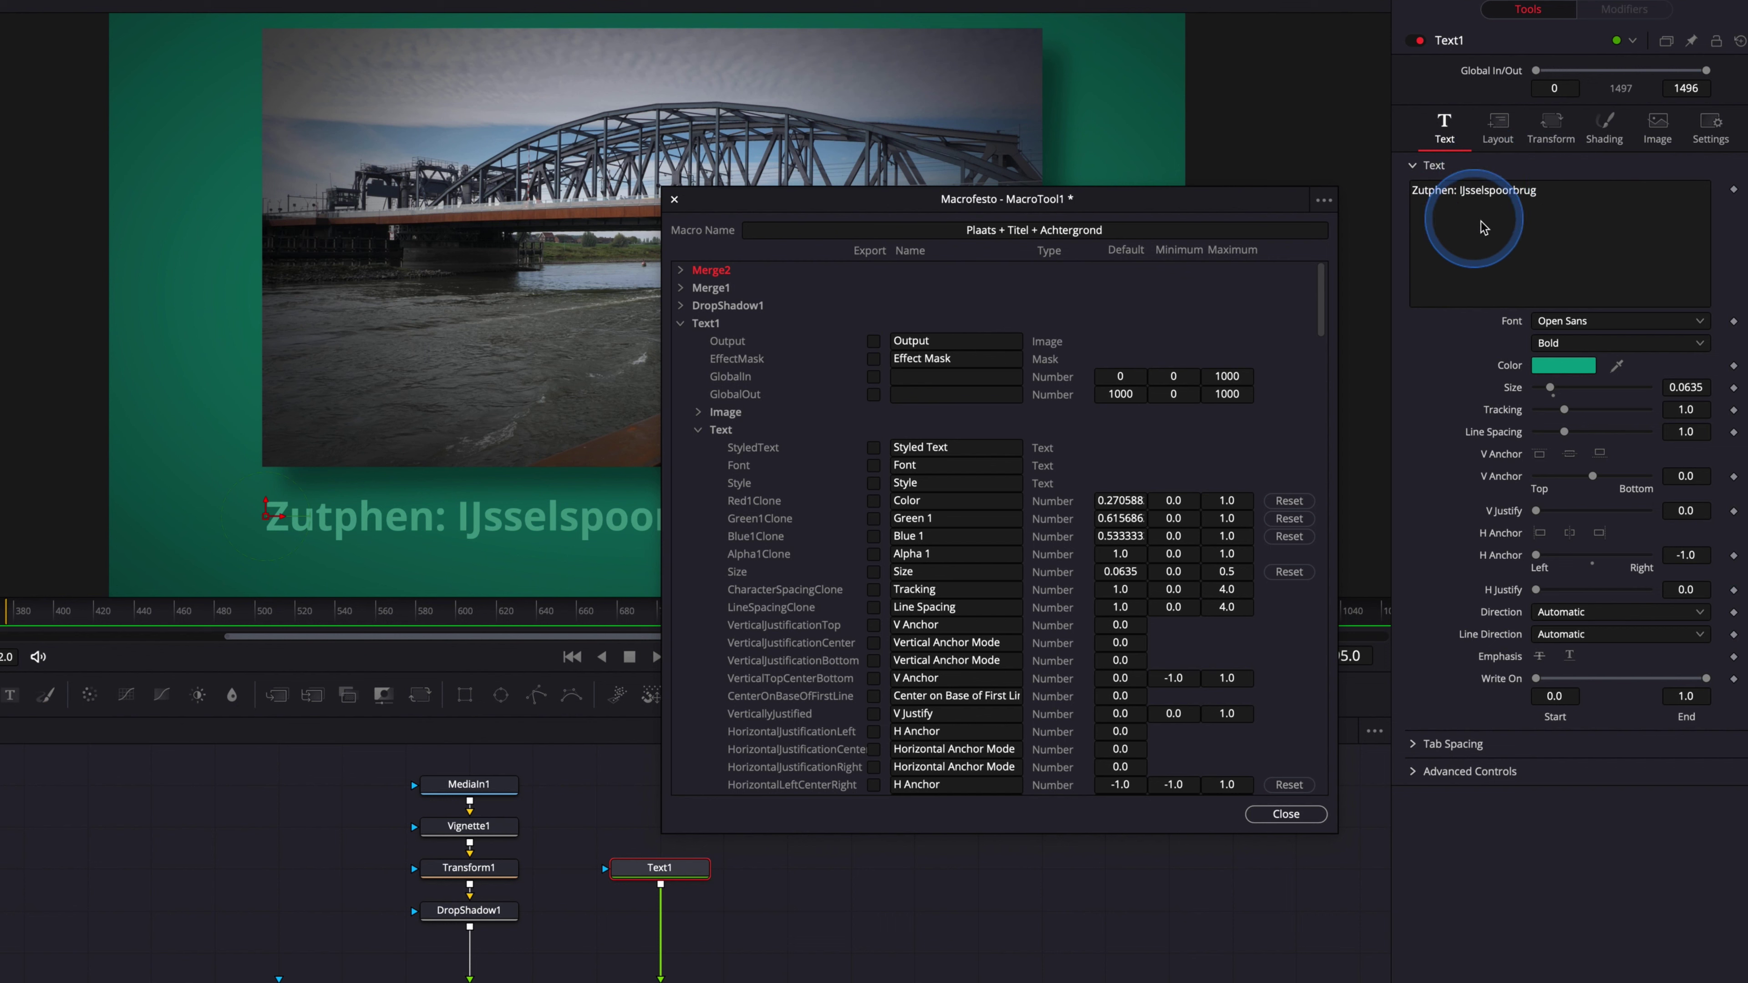
Step: Expose Text1's text, font, style, red/green/blue colour, size and tracking as macro controls
click(873, 447)
click(873, 466)
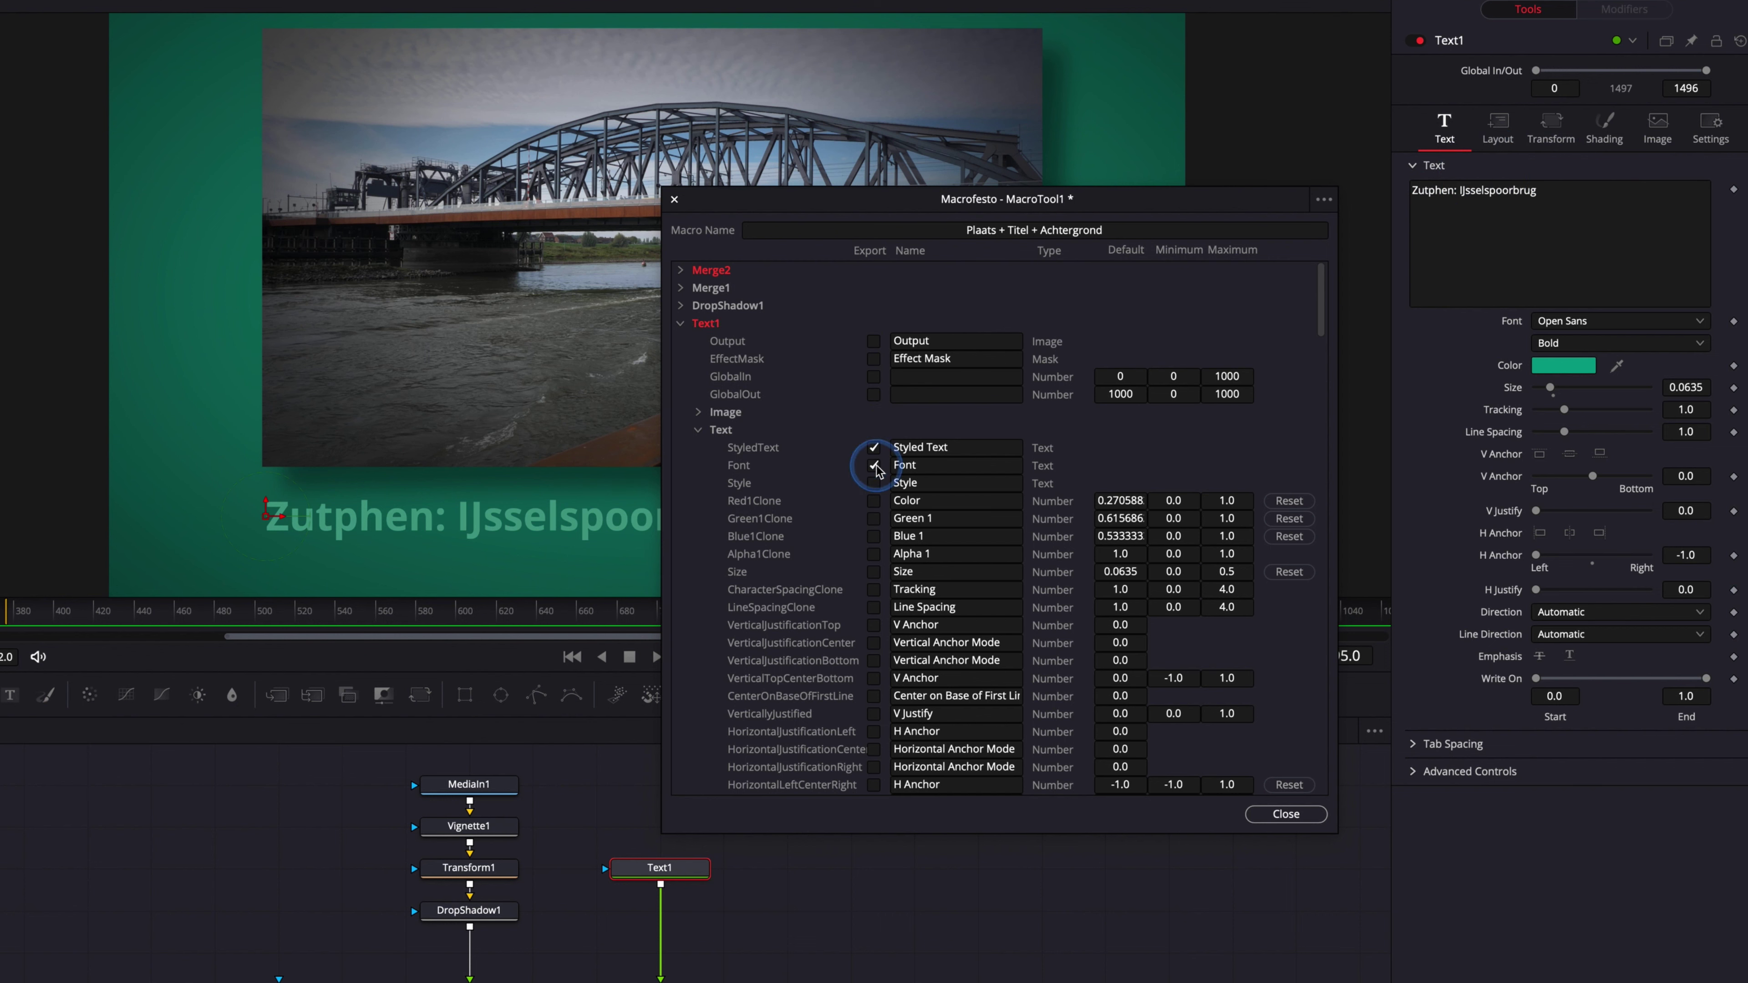
click(874, 482)
click(873, 501)
click(873, 519)
click(873, 536)
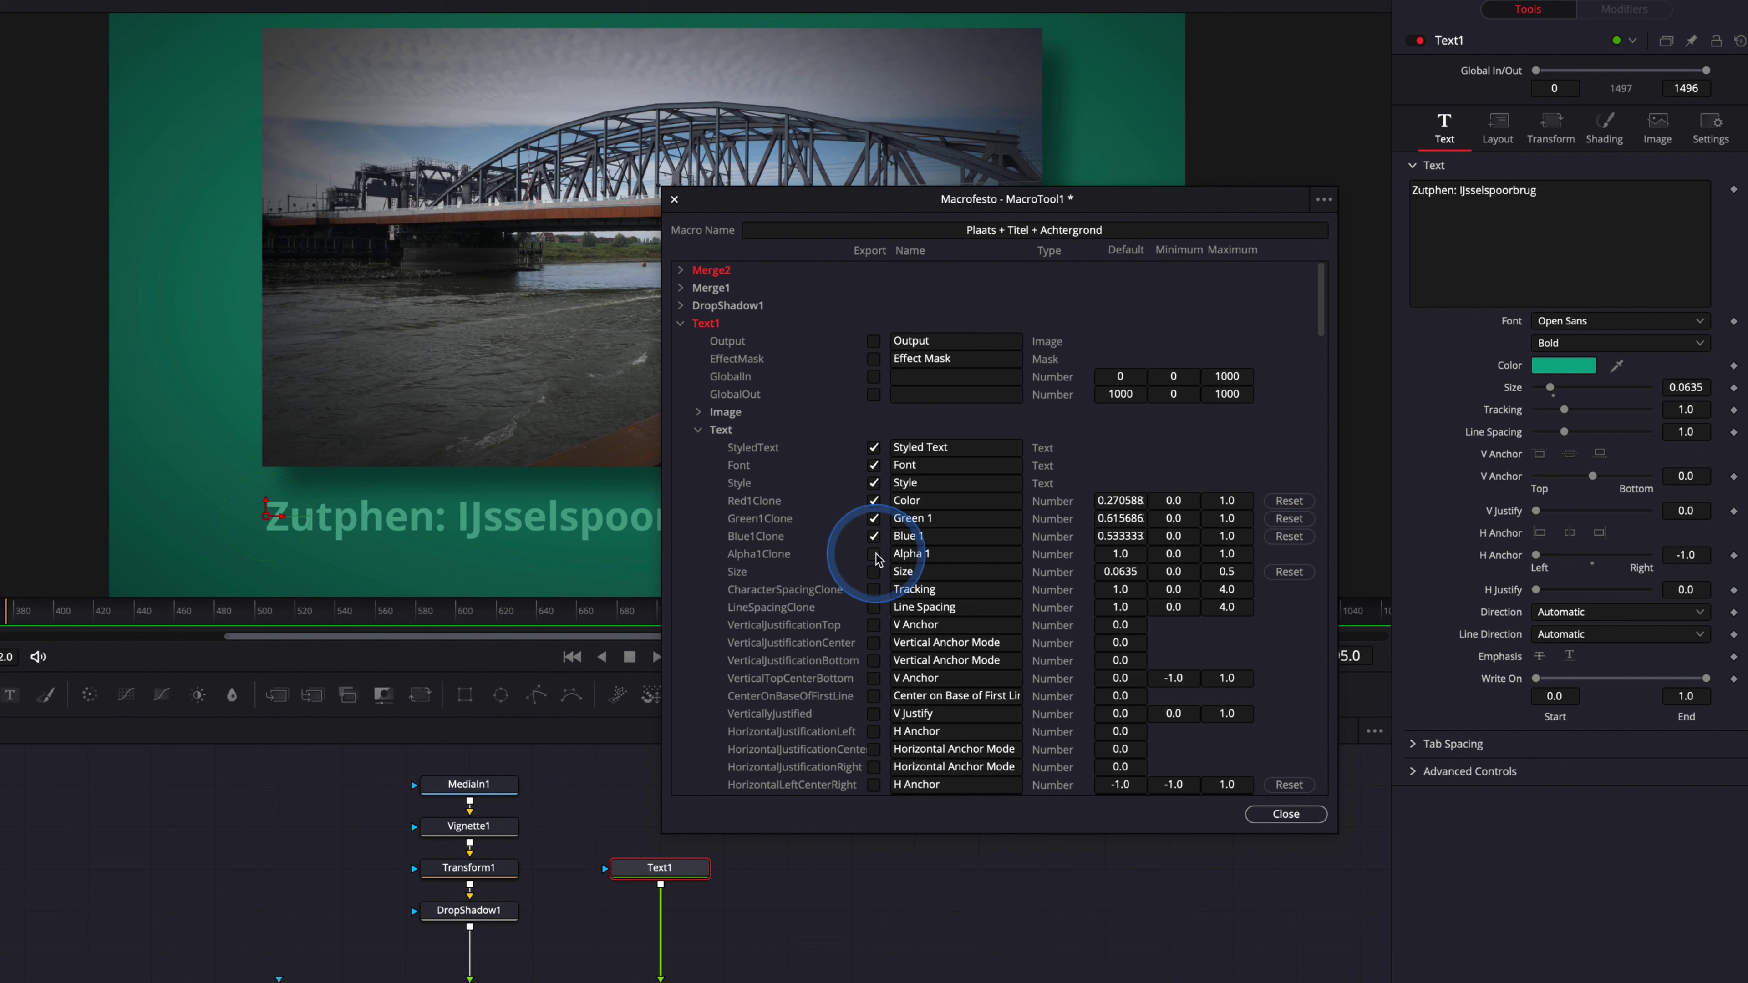
click(873, 571)
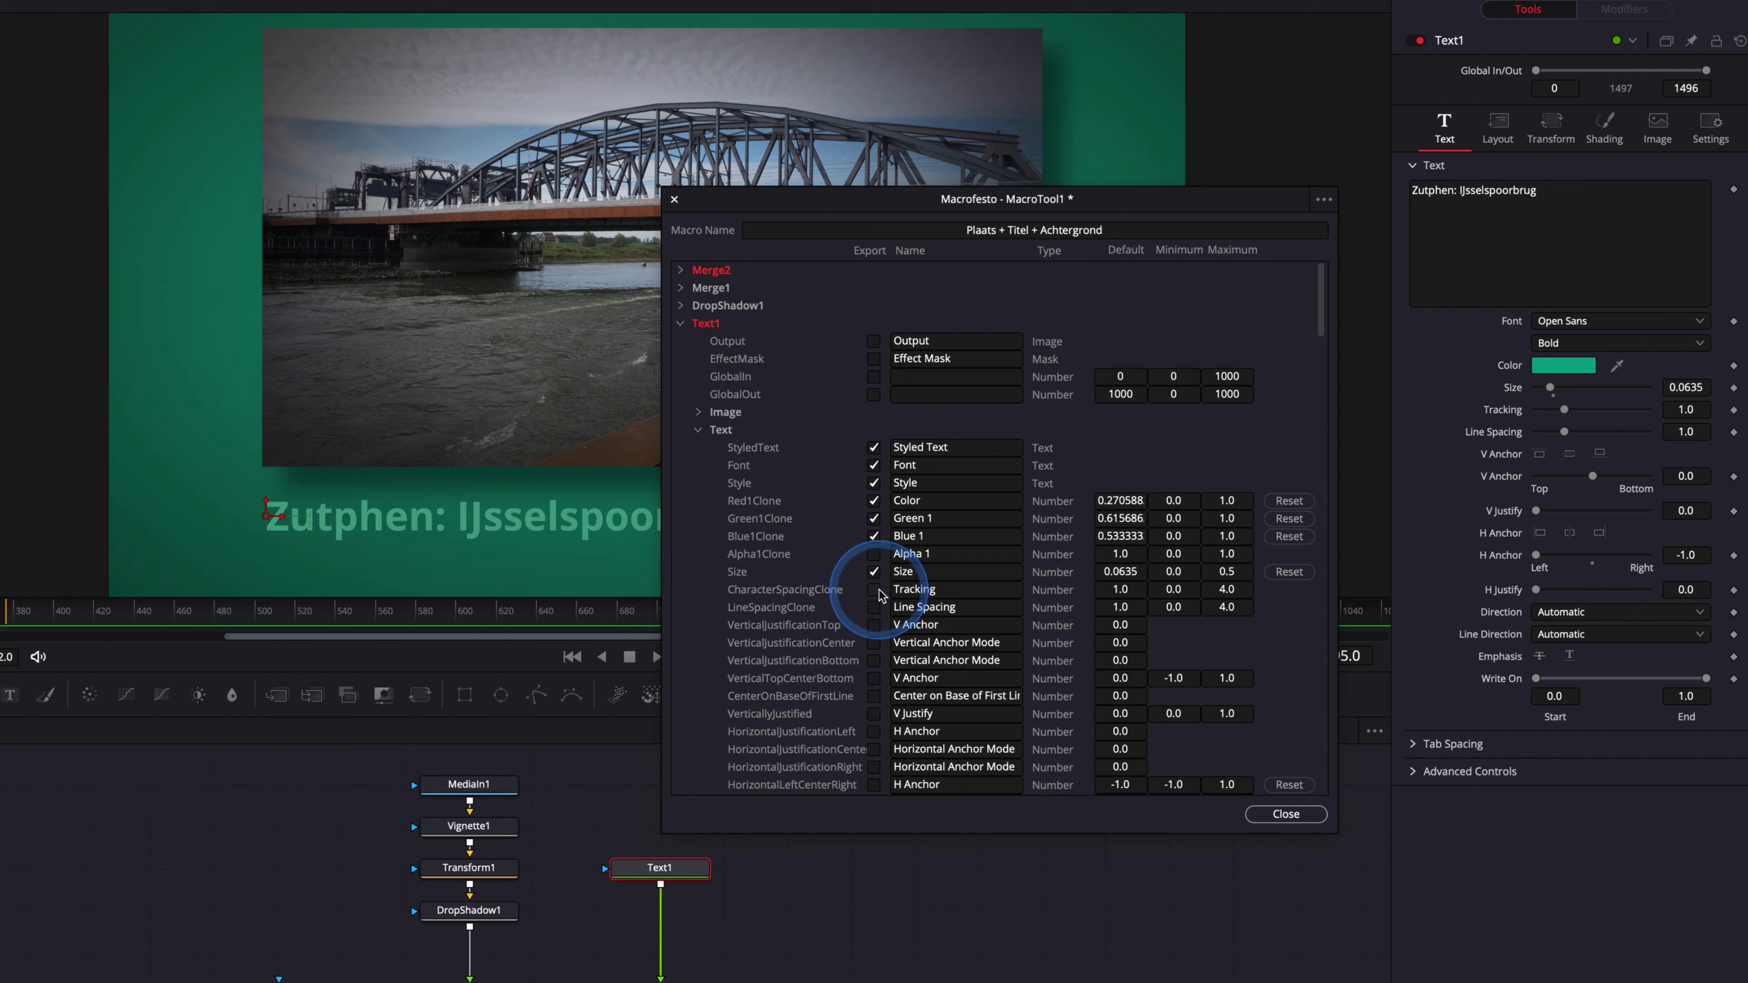
click(878, 590)
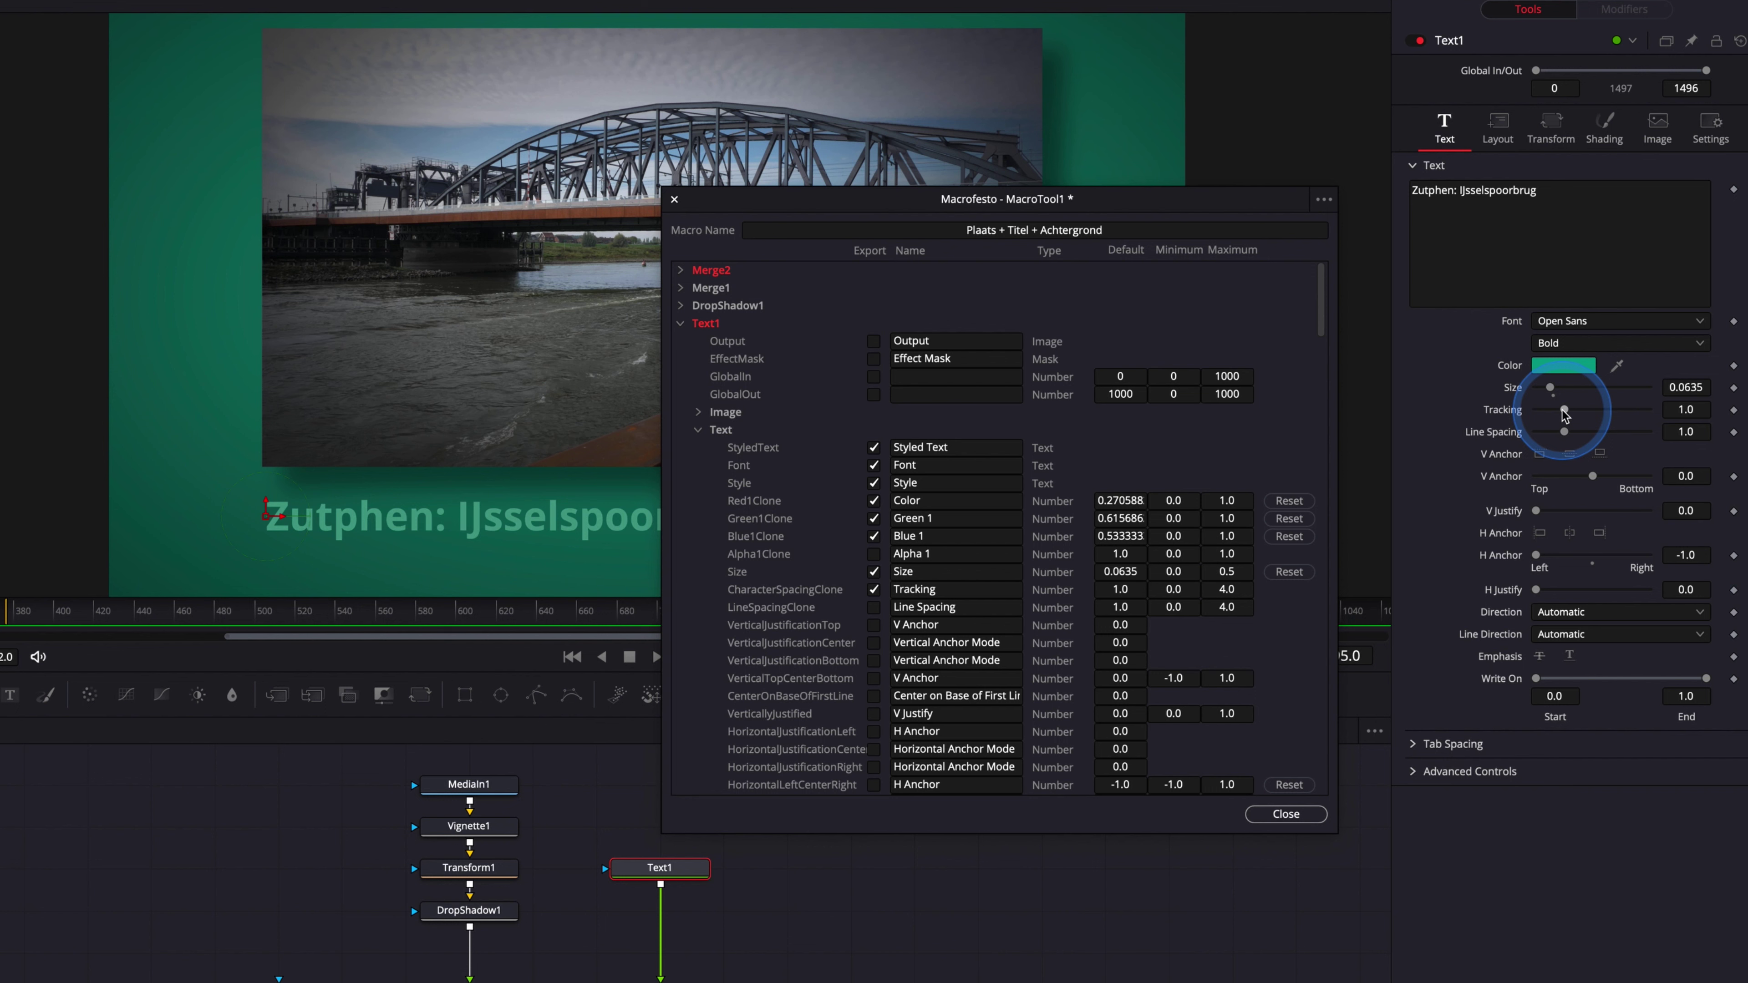
Step: Try wider title letter spacing, then reset the tracking to 1.0
drag(761, 198, 544, 585)
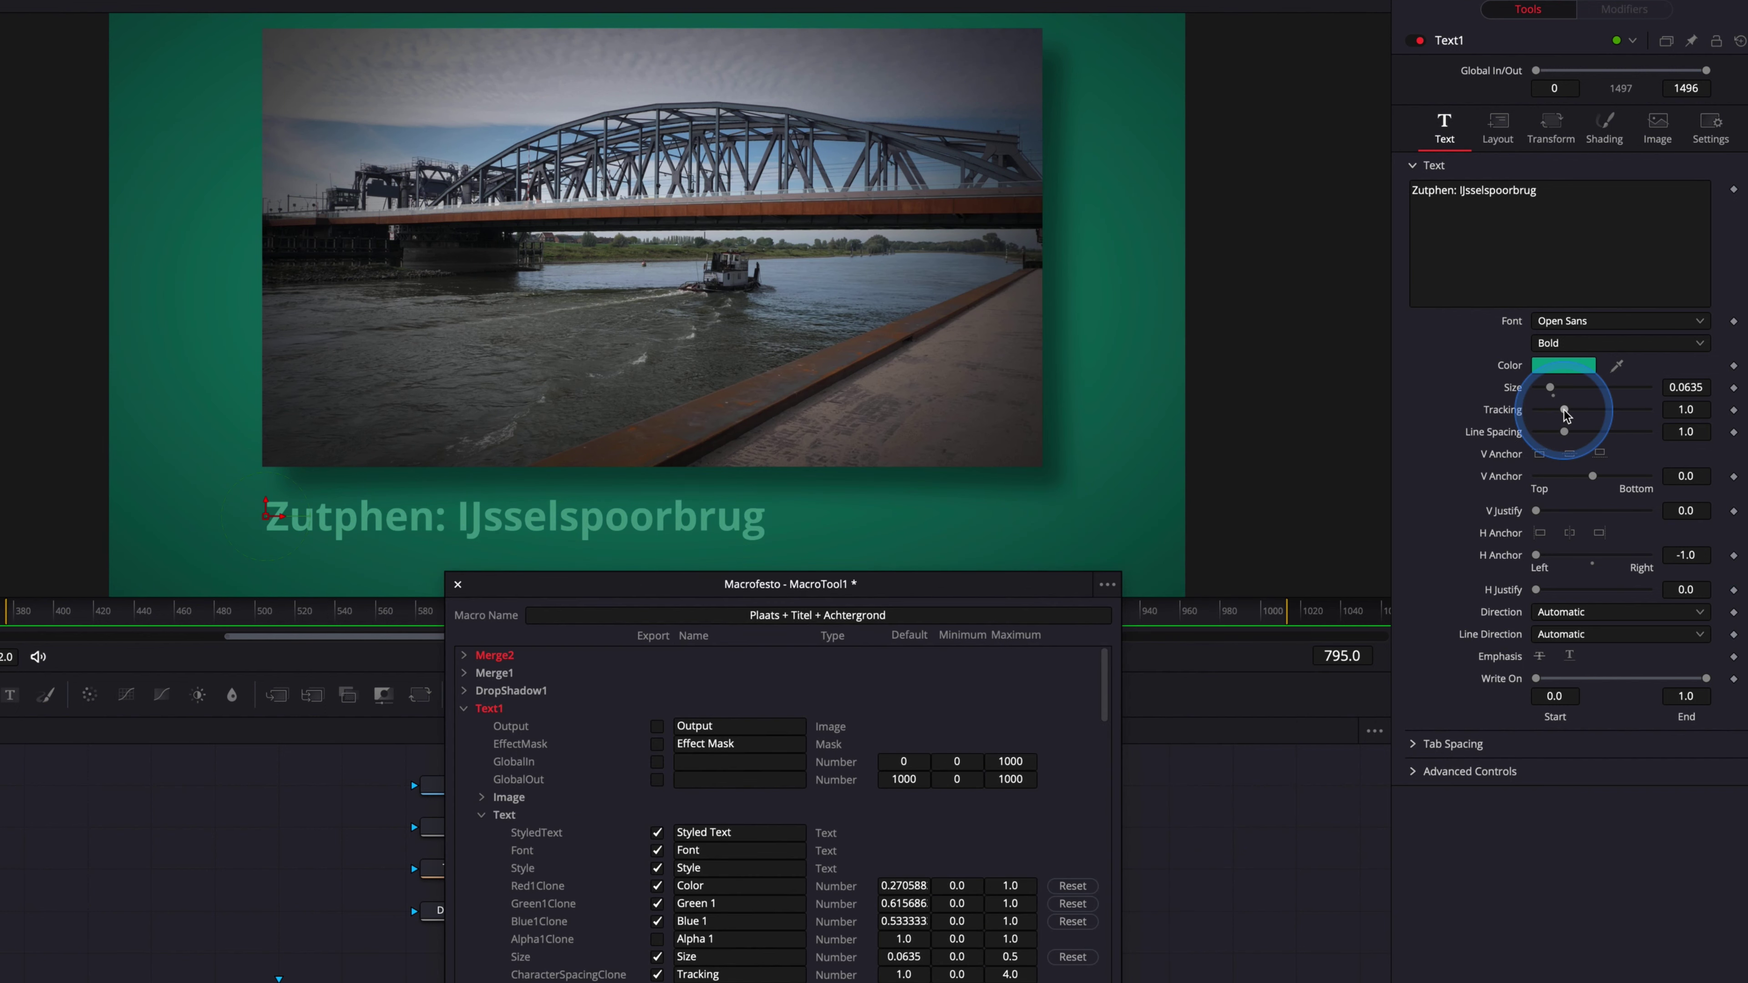
drag(1565, 410, 1570, 410)
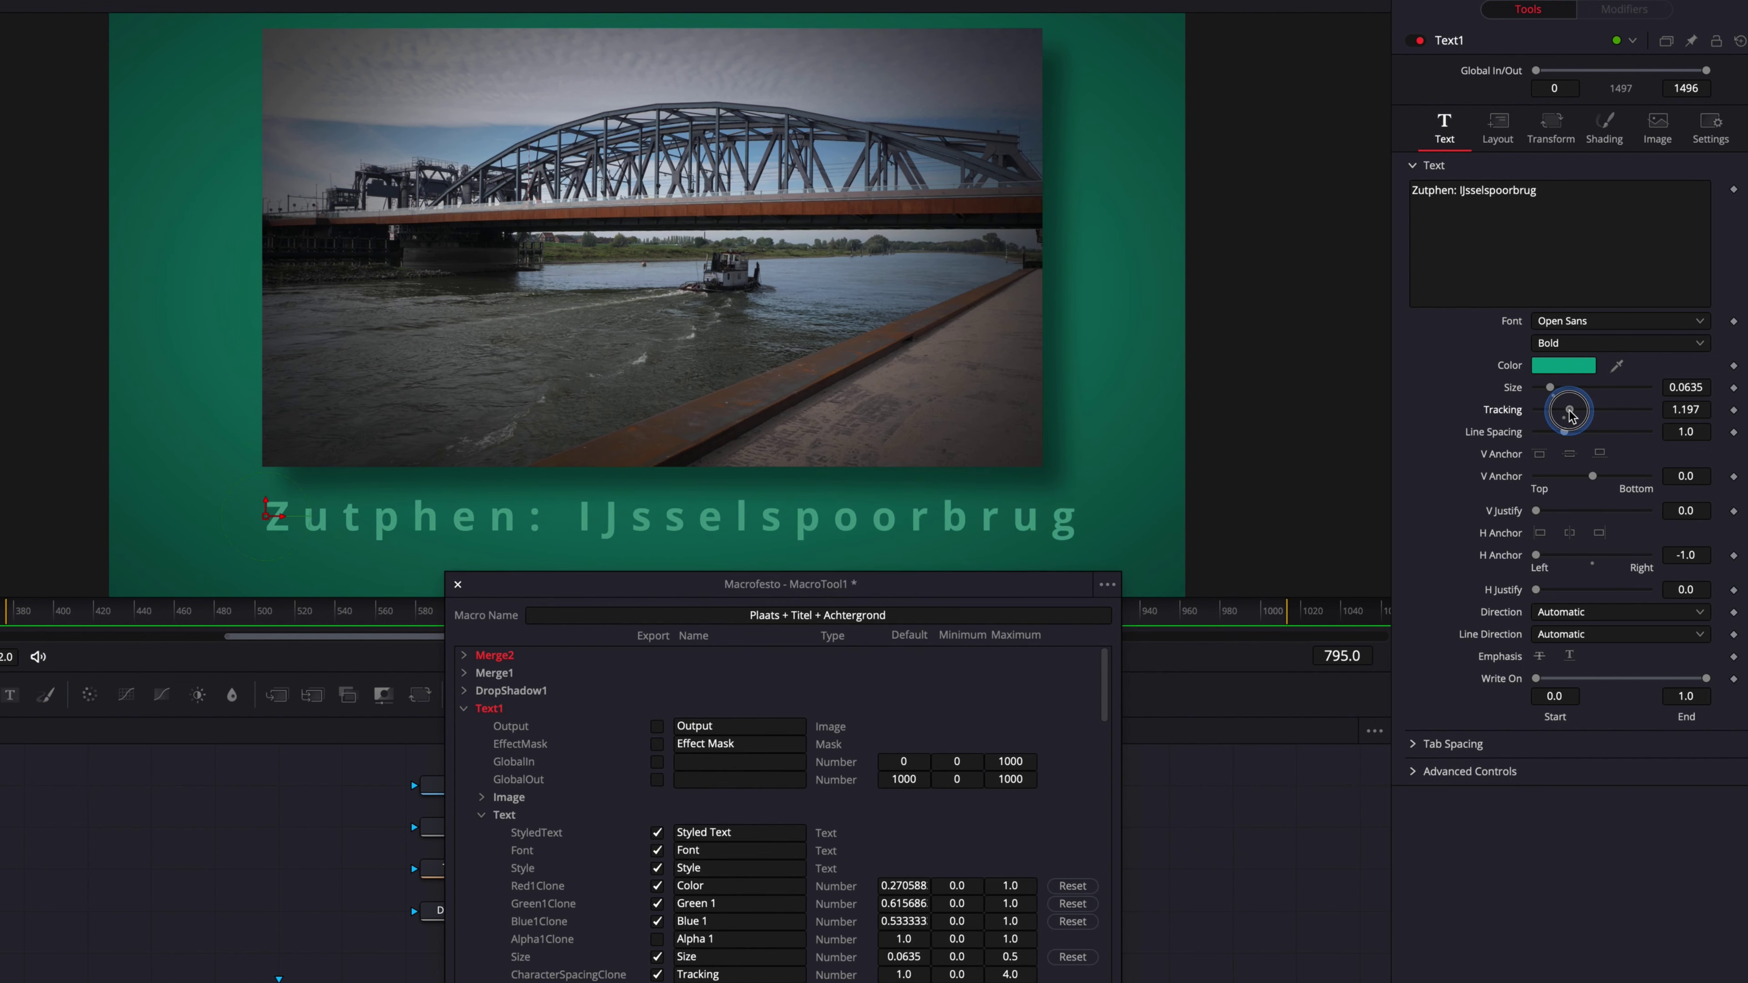
double_click(1506, 413)
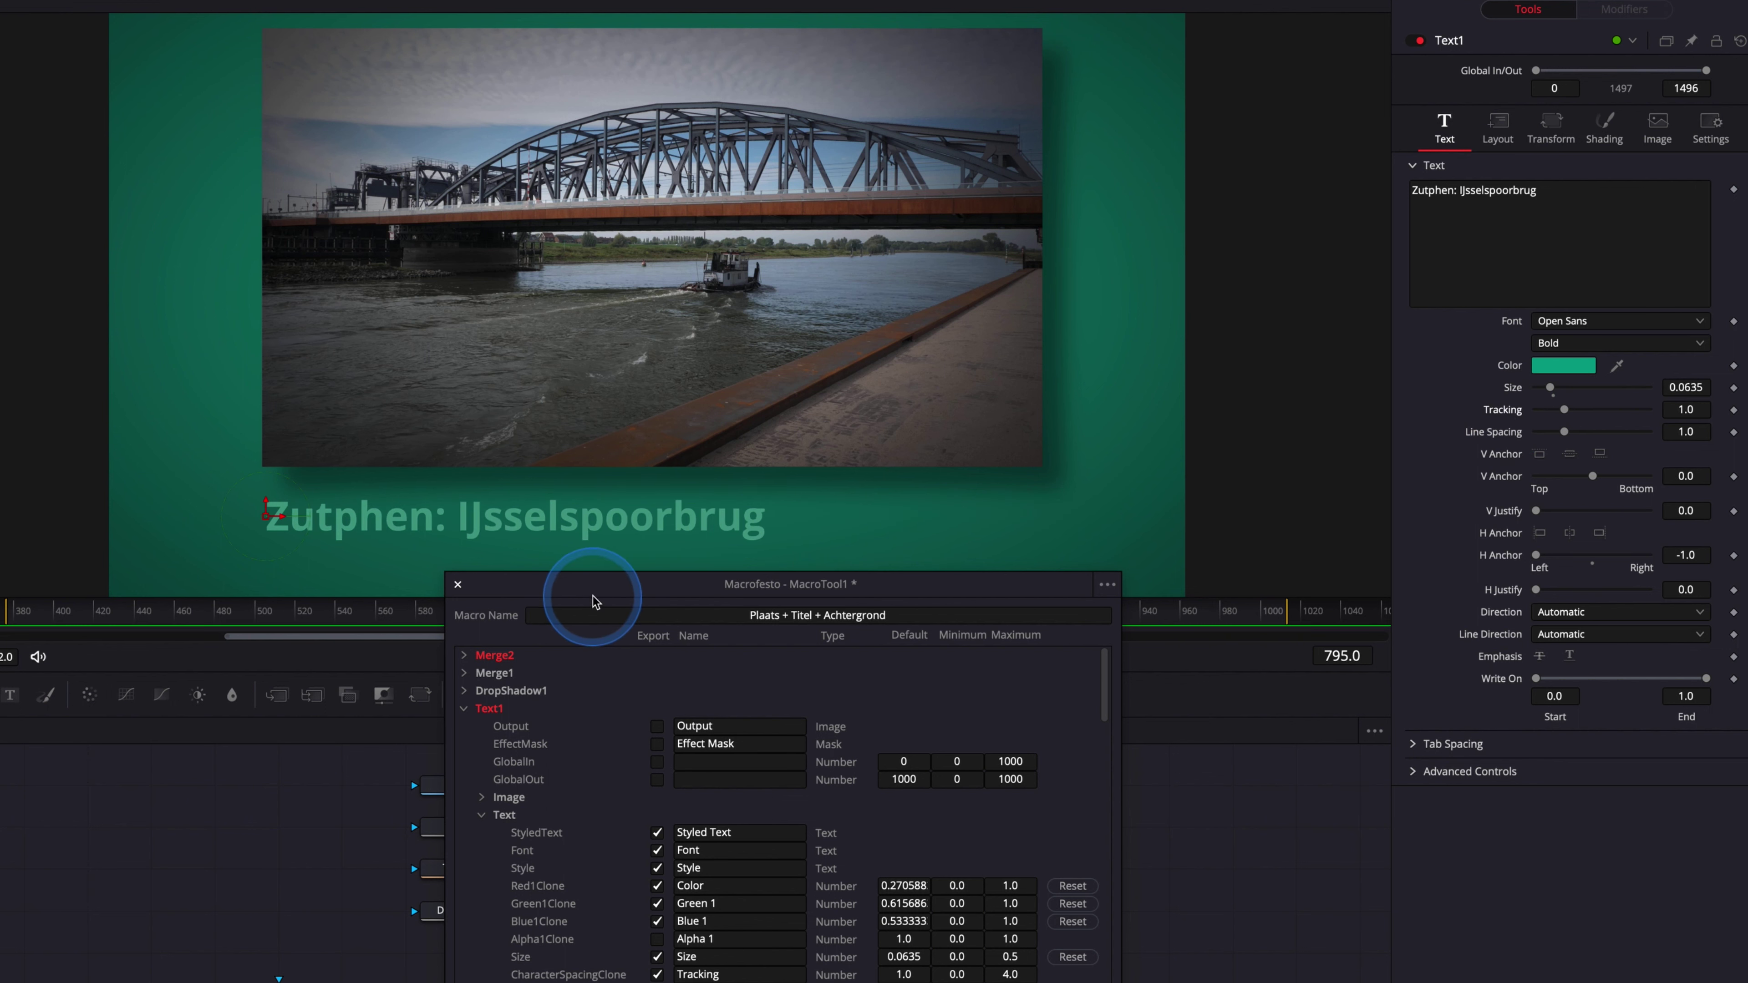
Step: Review Text1's Layout and Transform groups, then expand Vignette1's Common parameters
drag(600, 592, 730, 317)
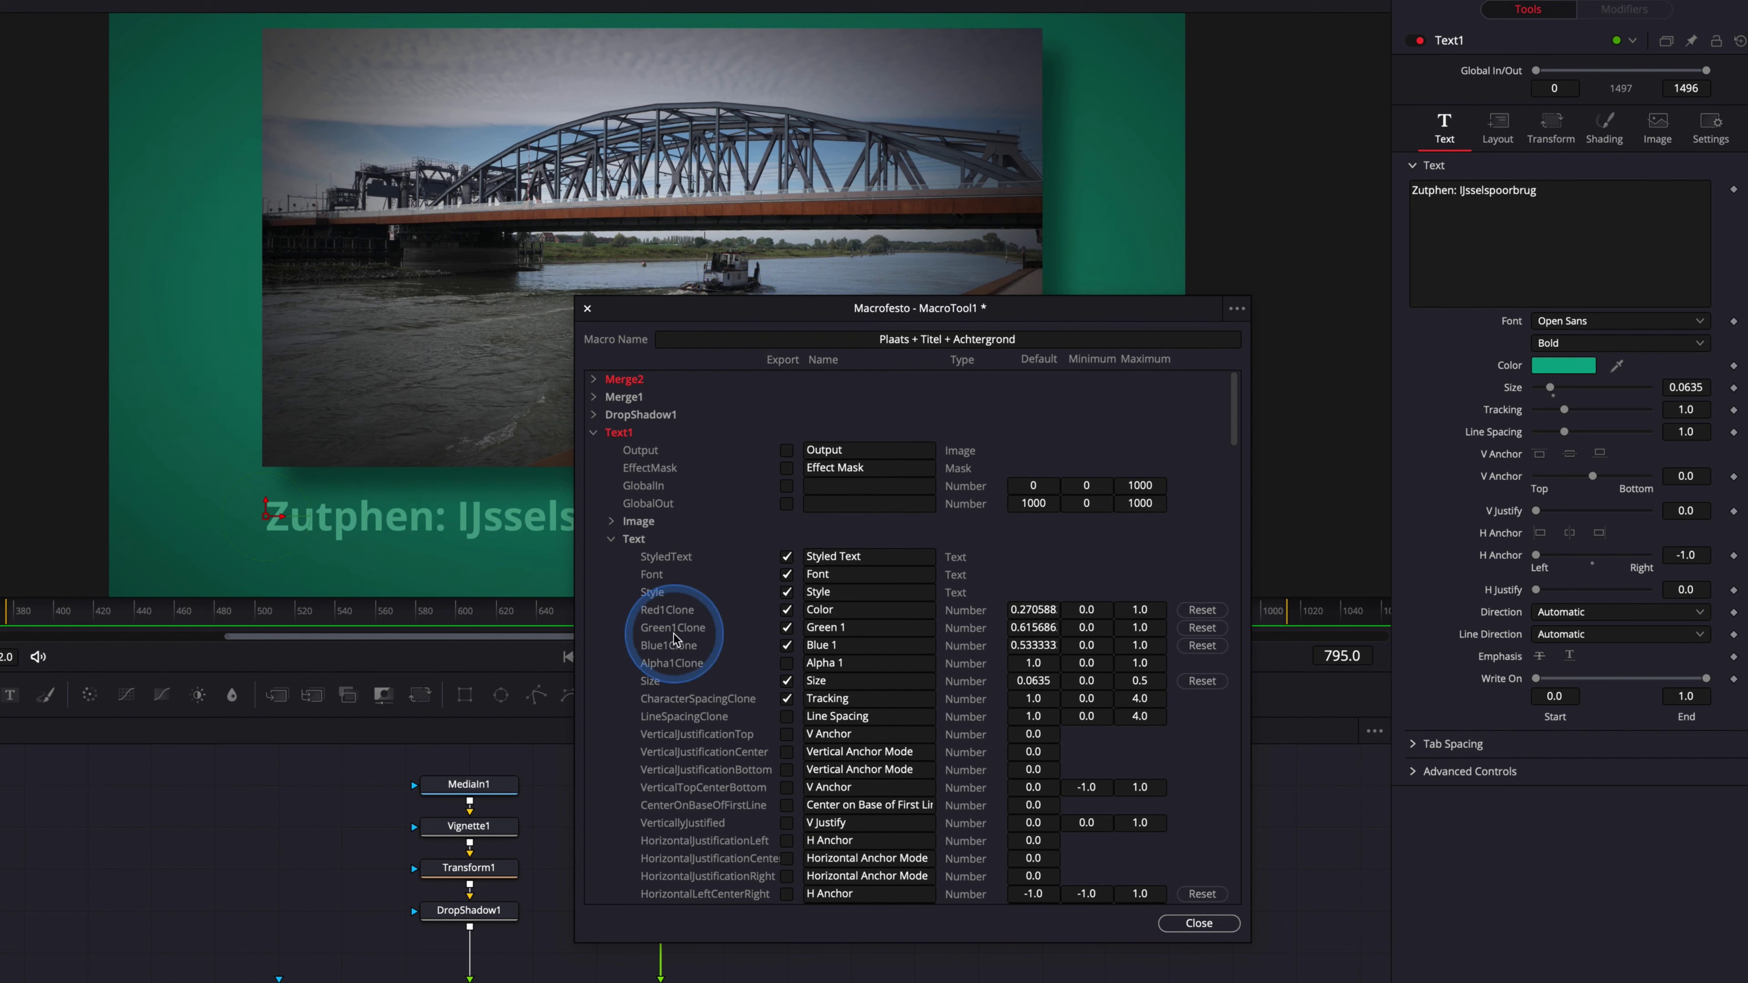
scroll(667, 630, down, 2)
click(613, 432)
click(613, 450)
click(613, 450)
click(615, 468)
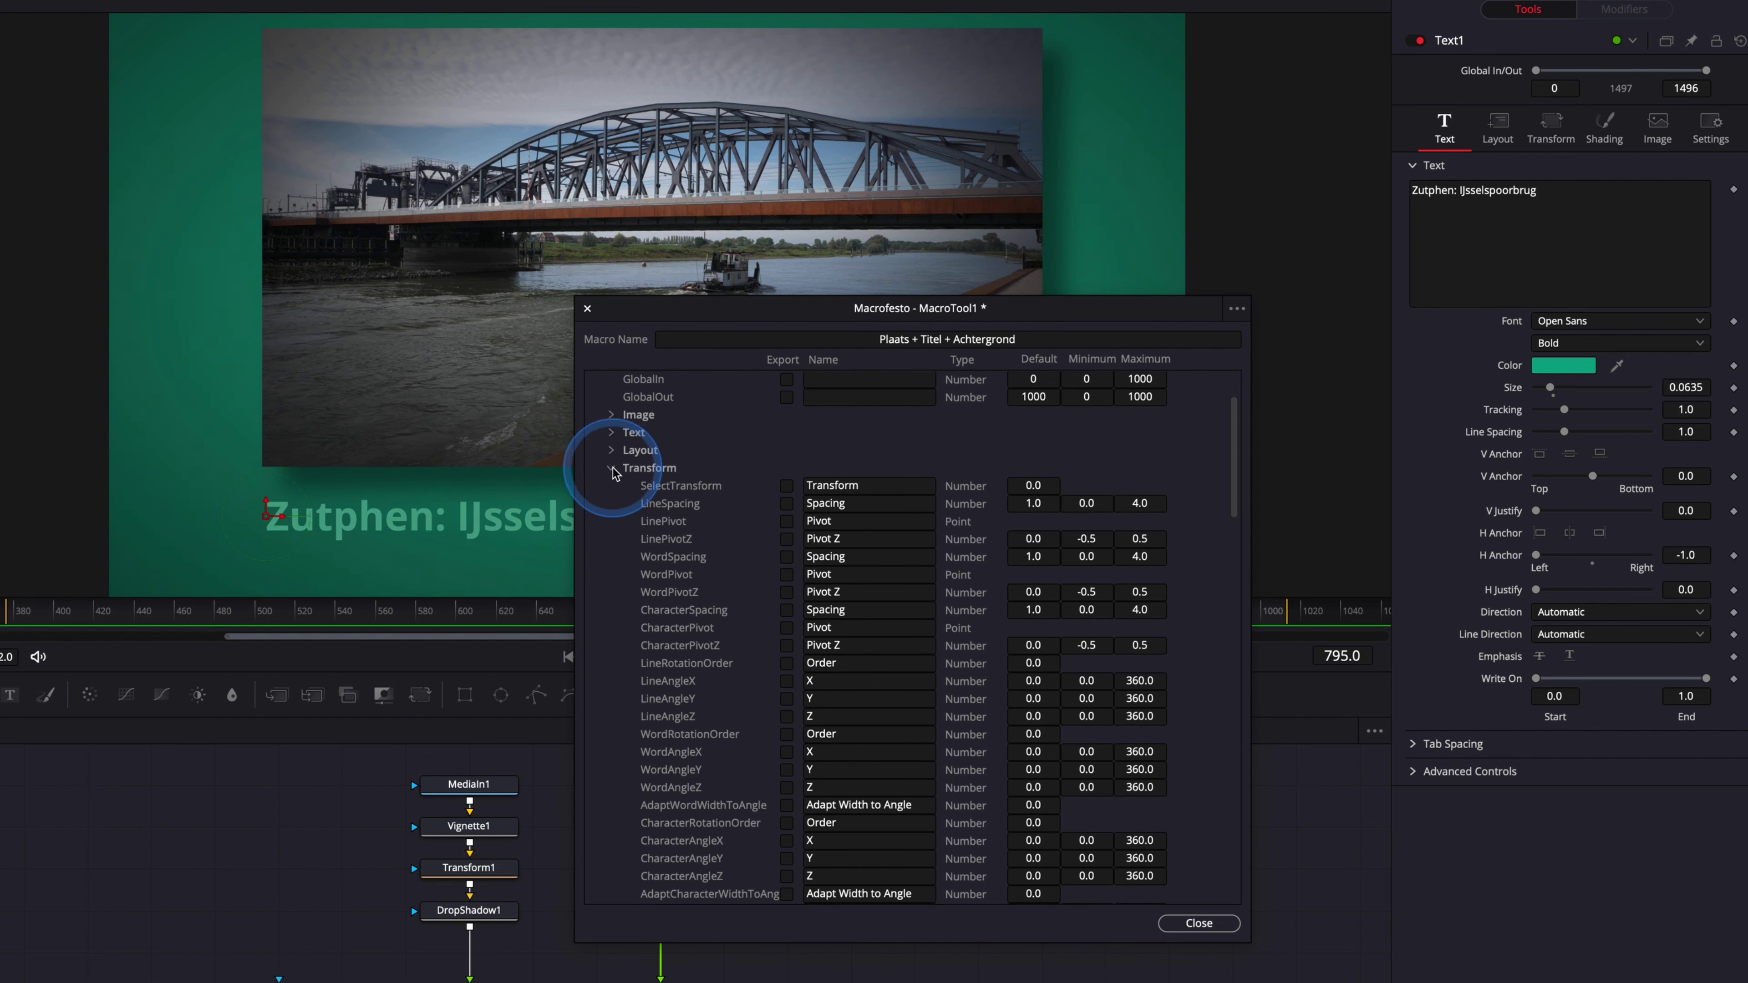
click(613, 469)
click(610, 451)
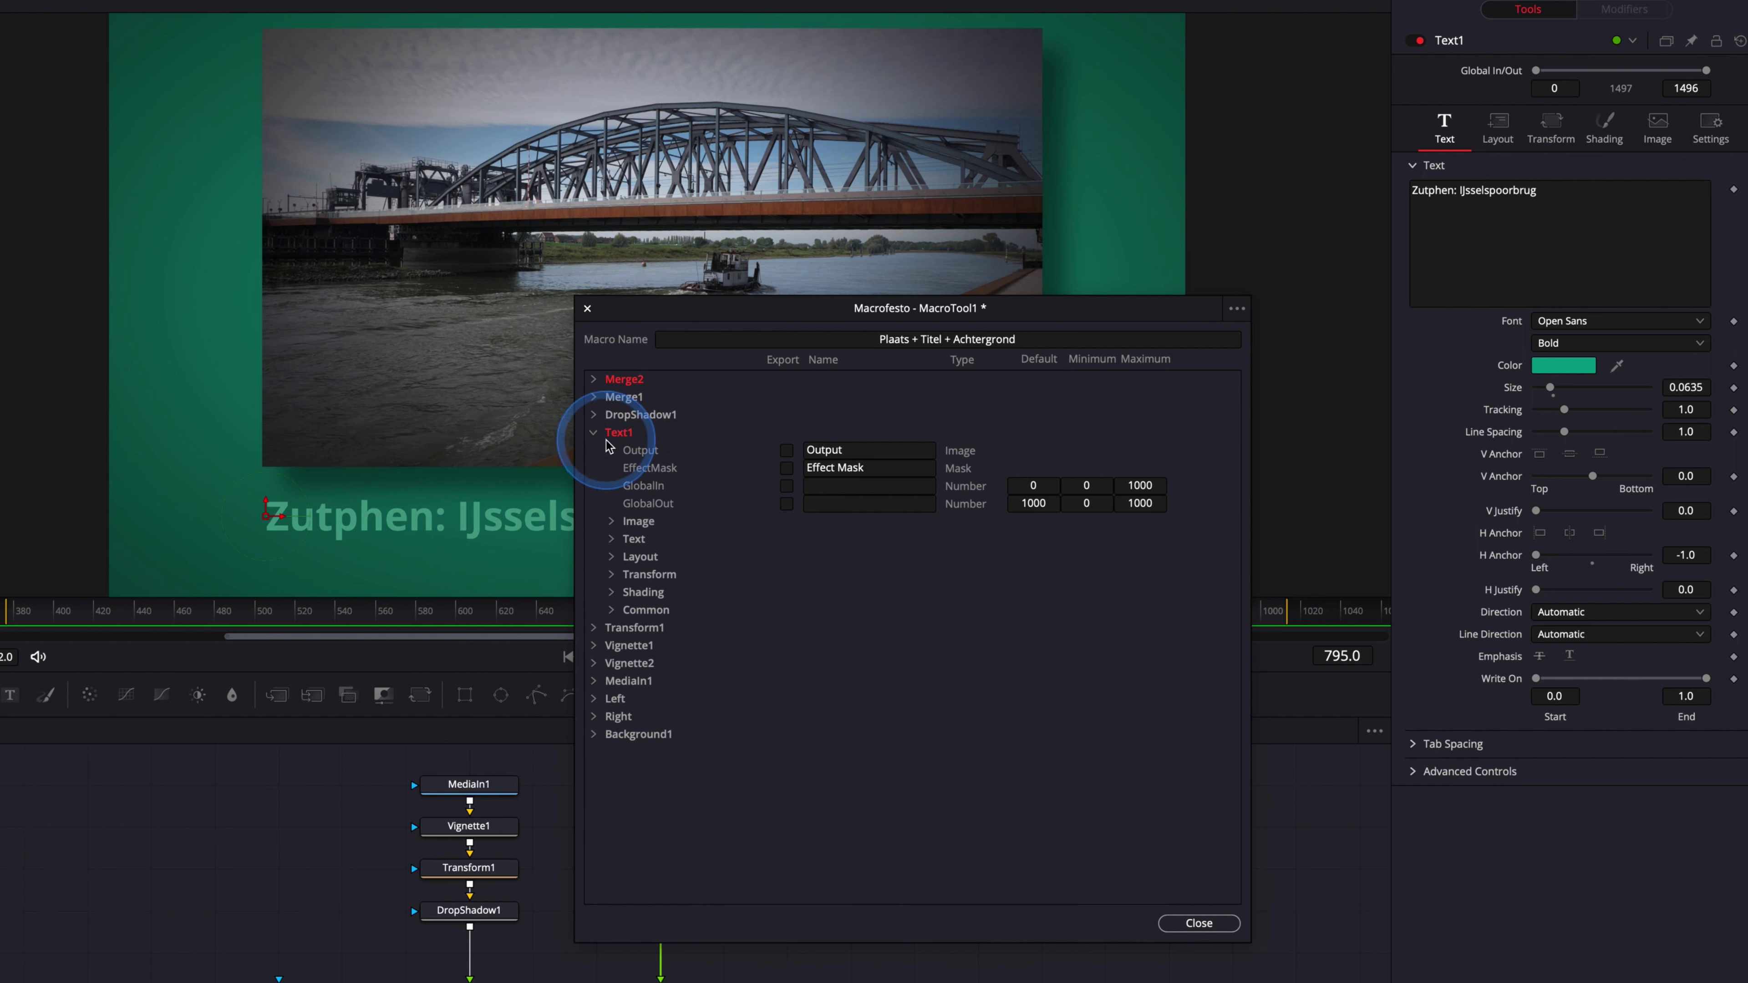
click(594, 646)
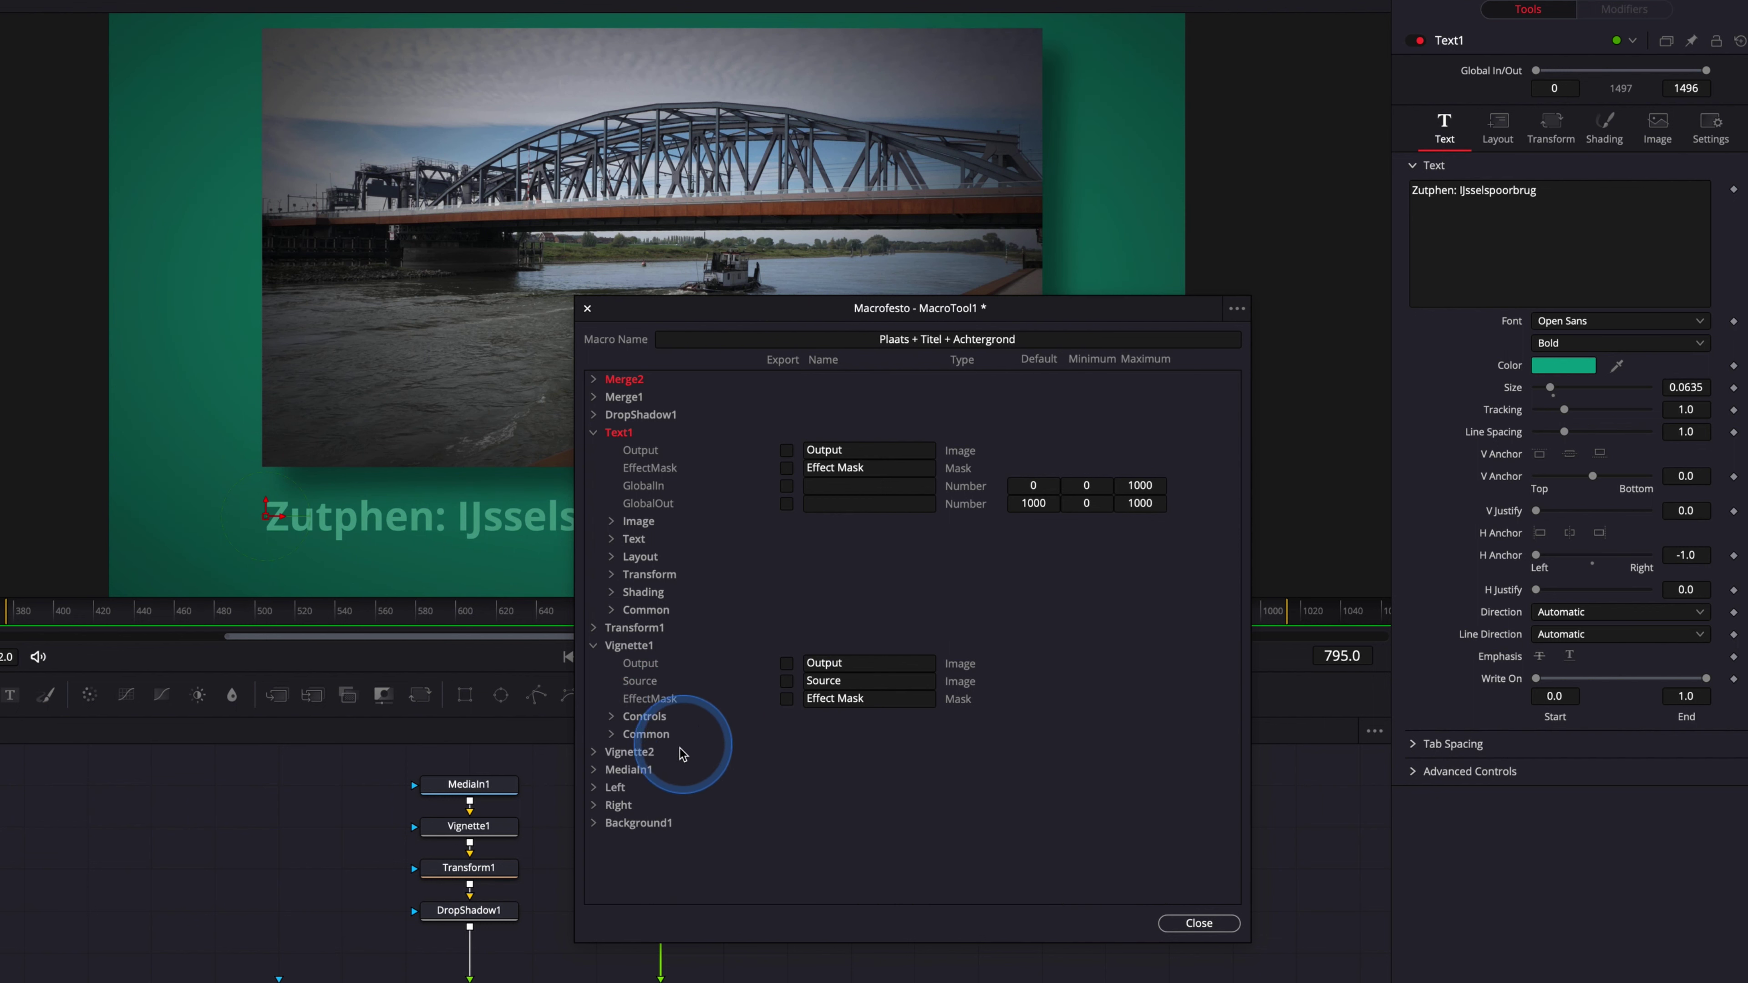
click(611, 734)
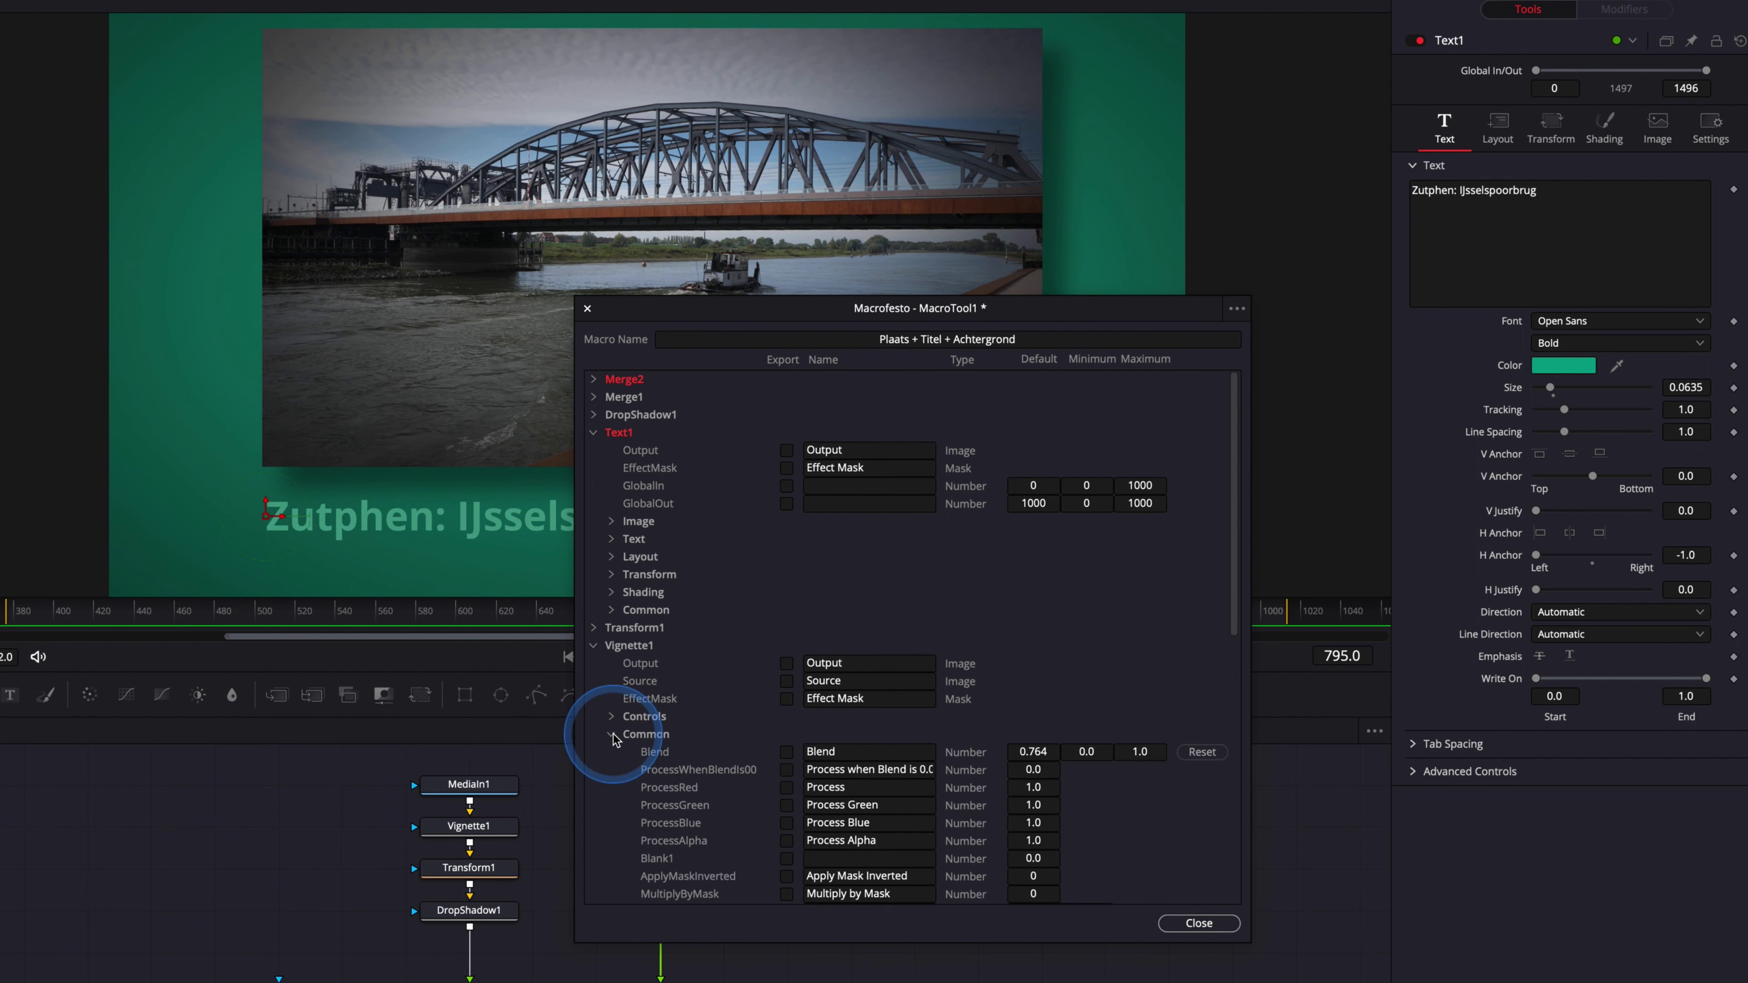
Step: Export the Blend parameter of both Vignette1 and Vignette2 as macro controls
click(786, 752)
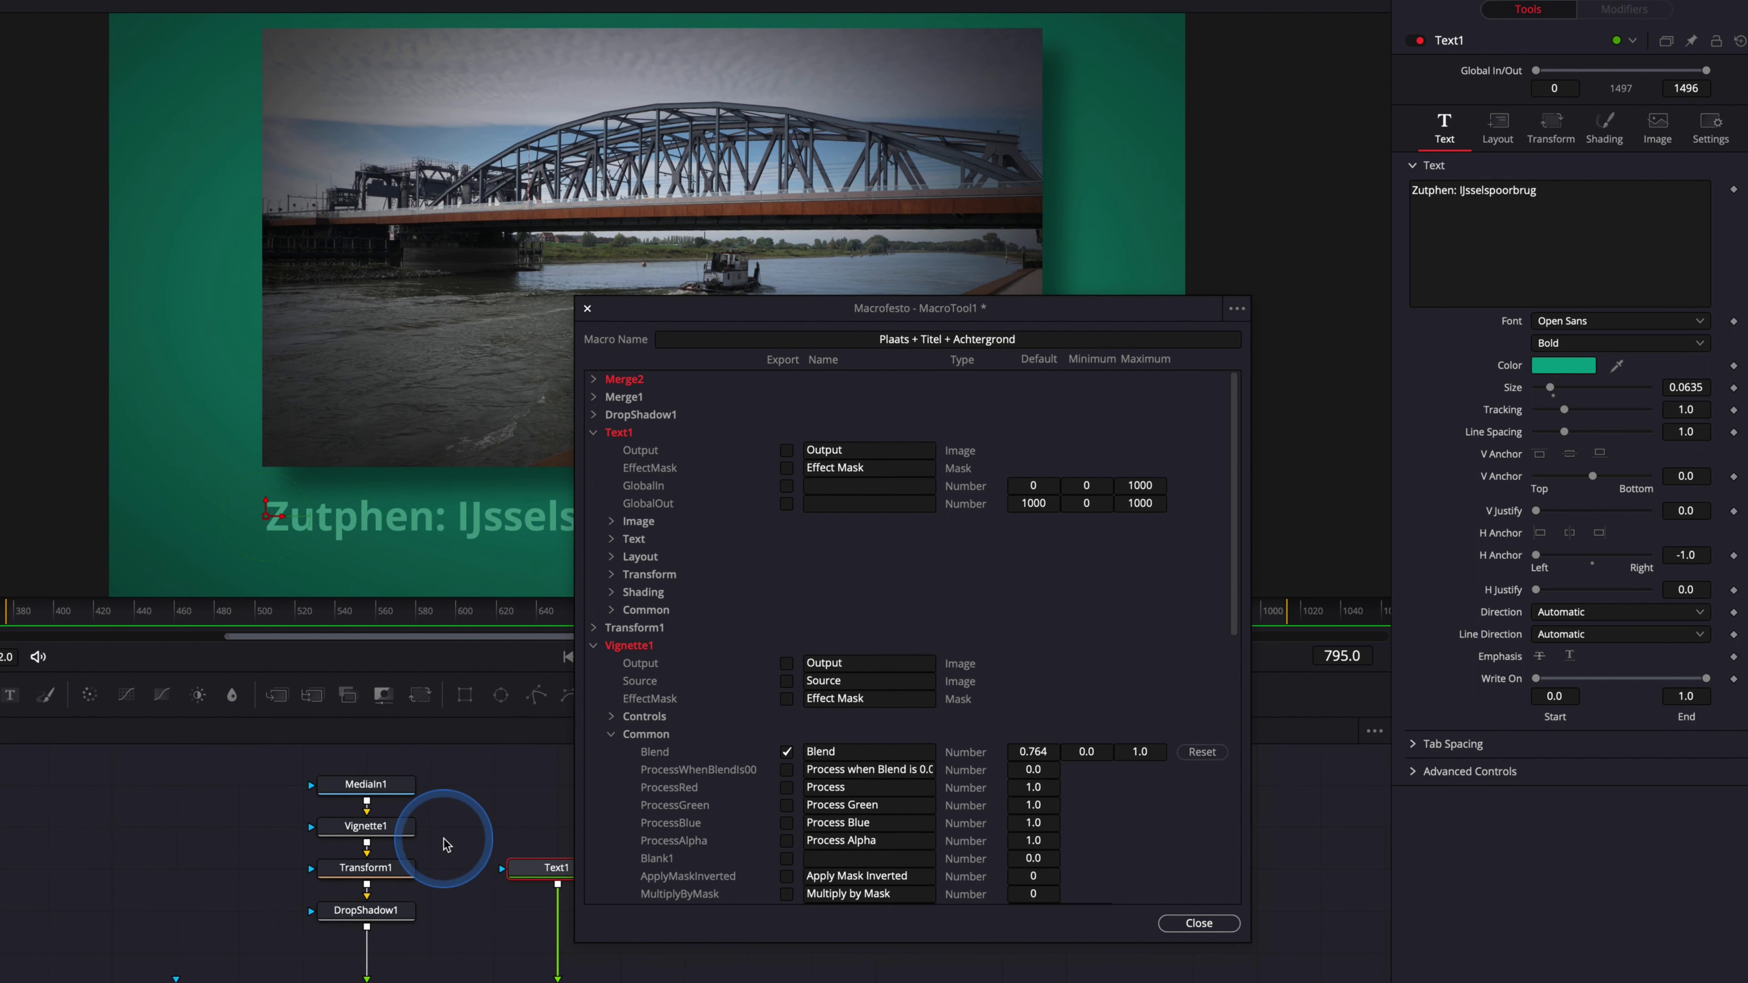
click(365, 827)
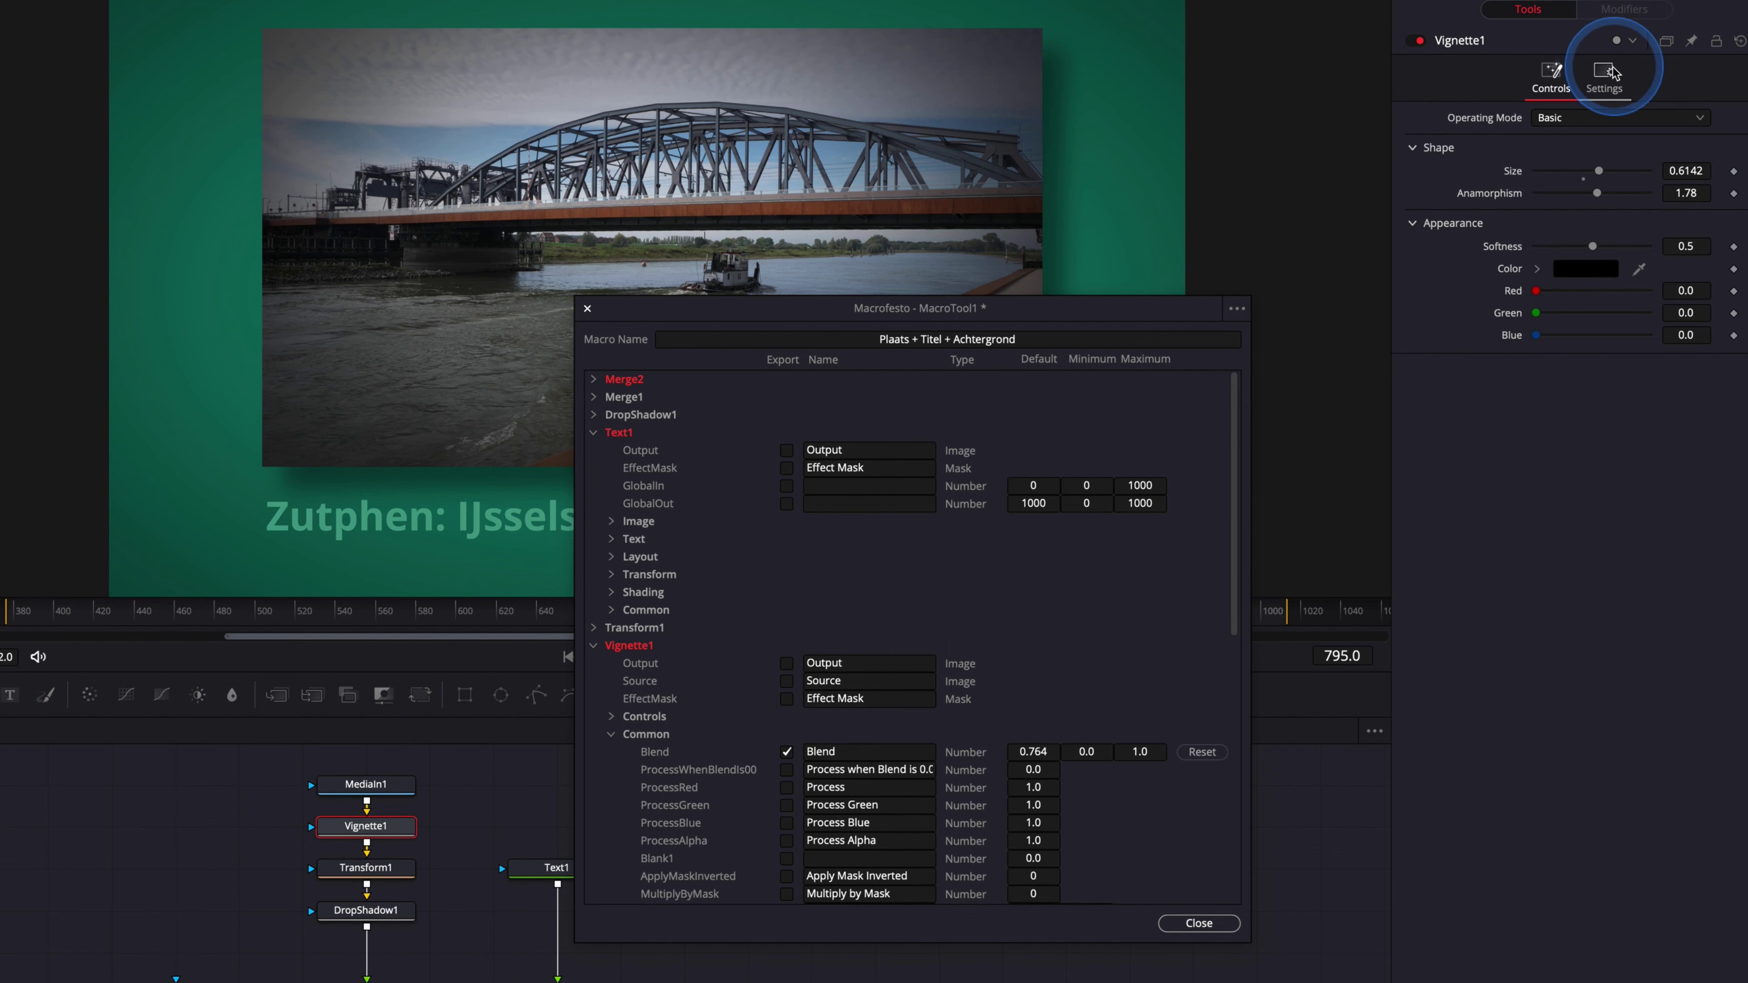
click(1602, 82)
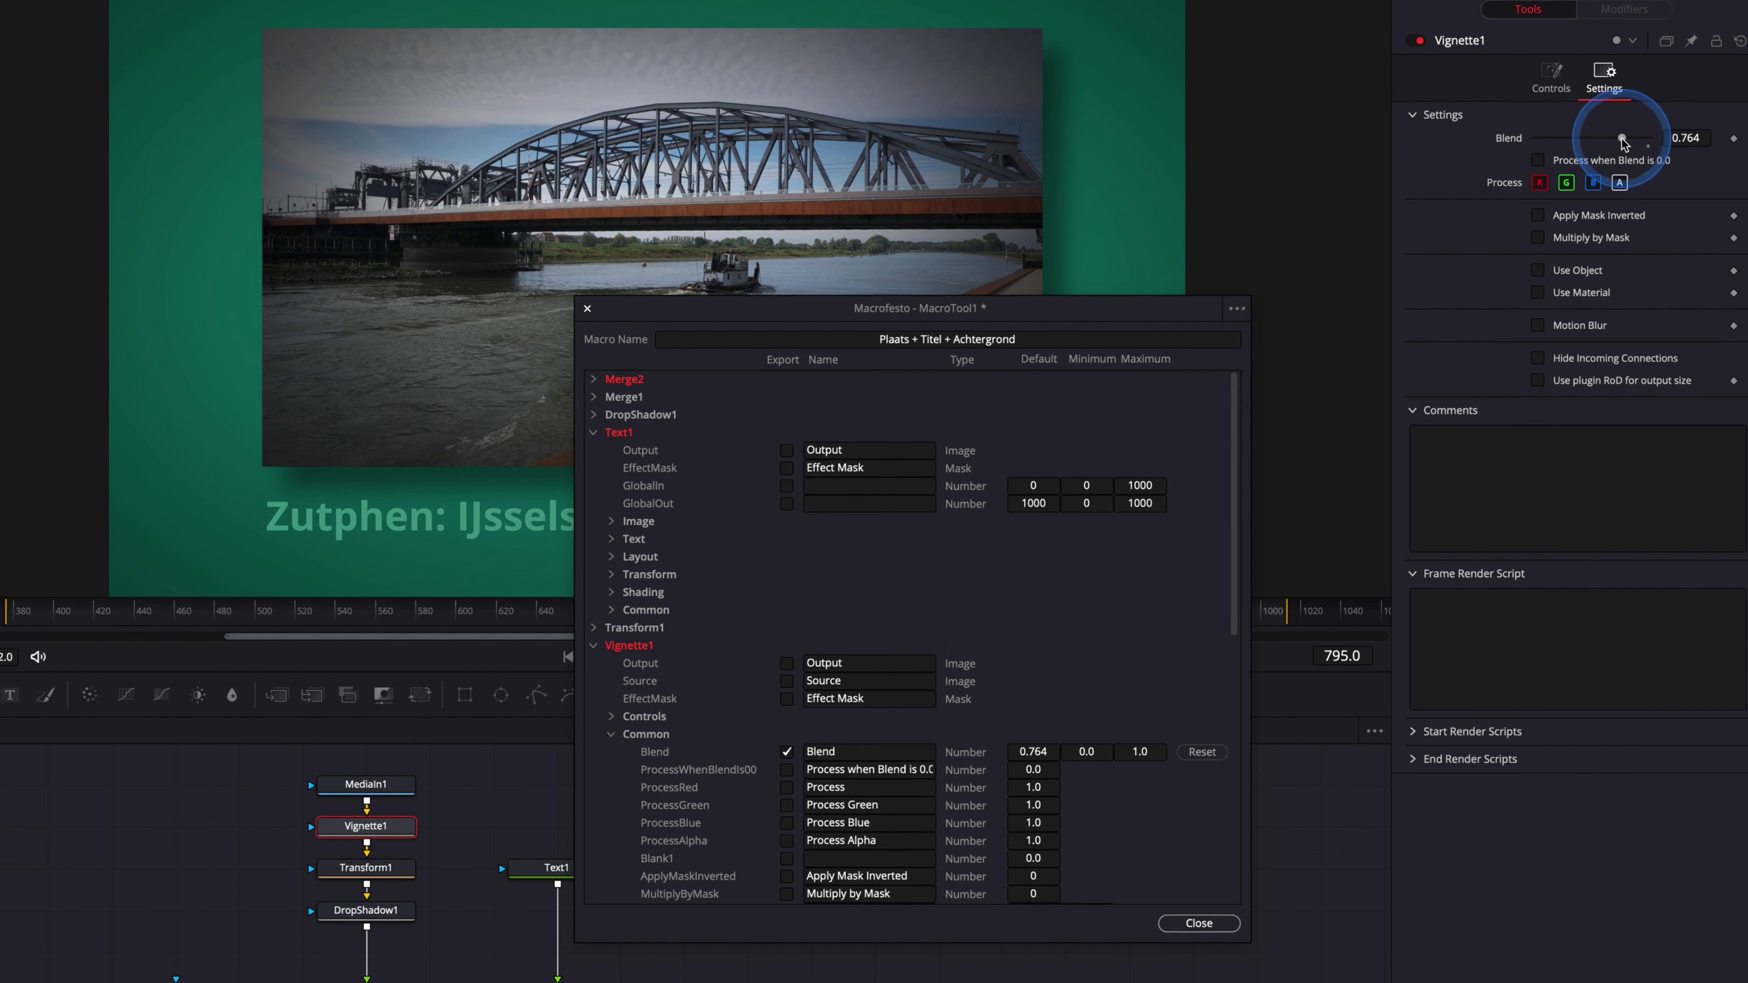
mouse_move(1623, 141)
mouse_down()
mouse_move(1667, 141)
mouse_move(1619, 143)
mouse_up()
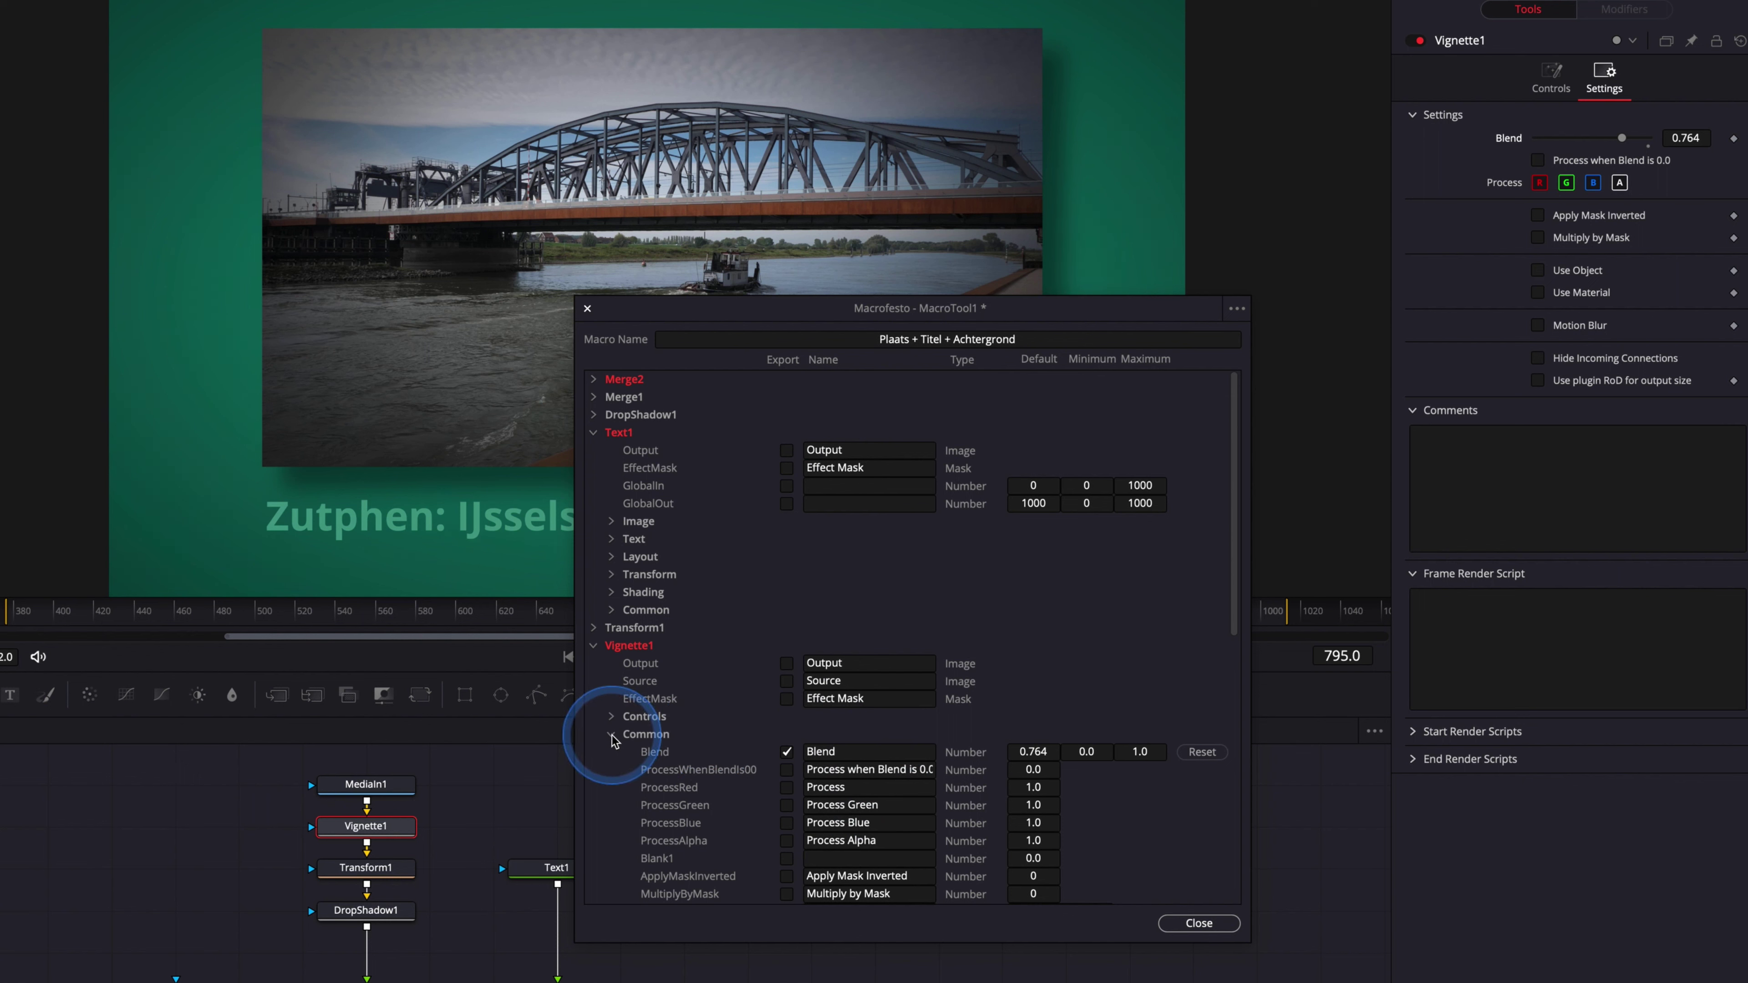
click(594, 645)
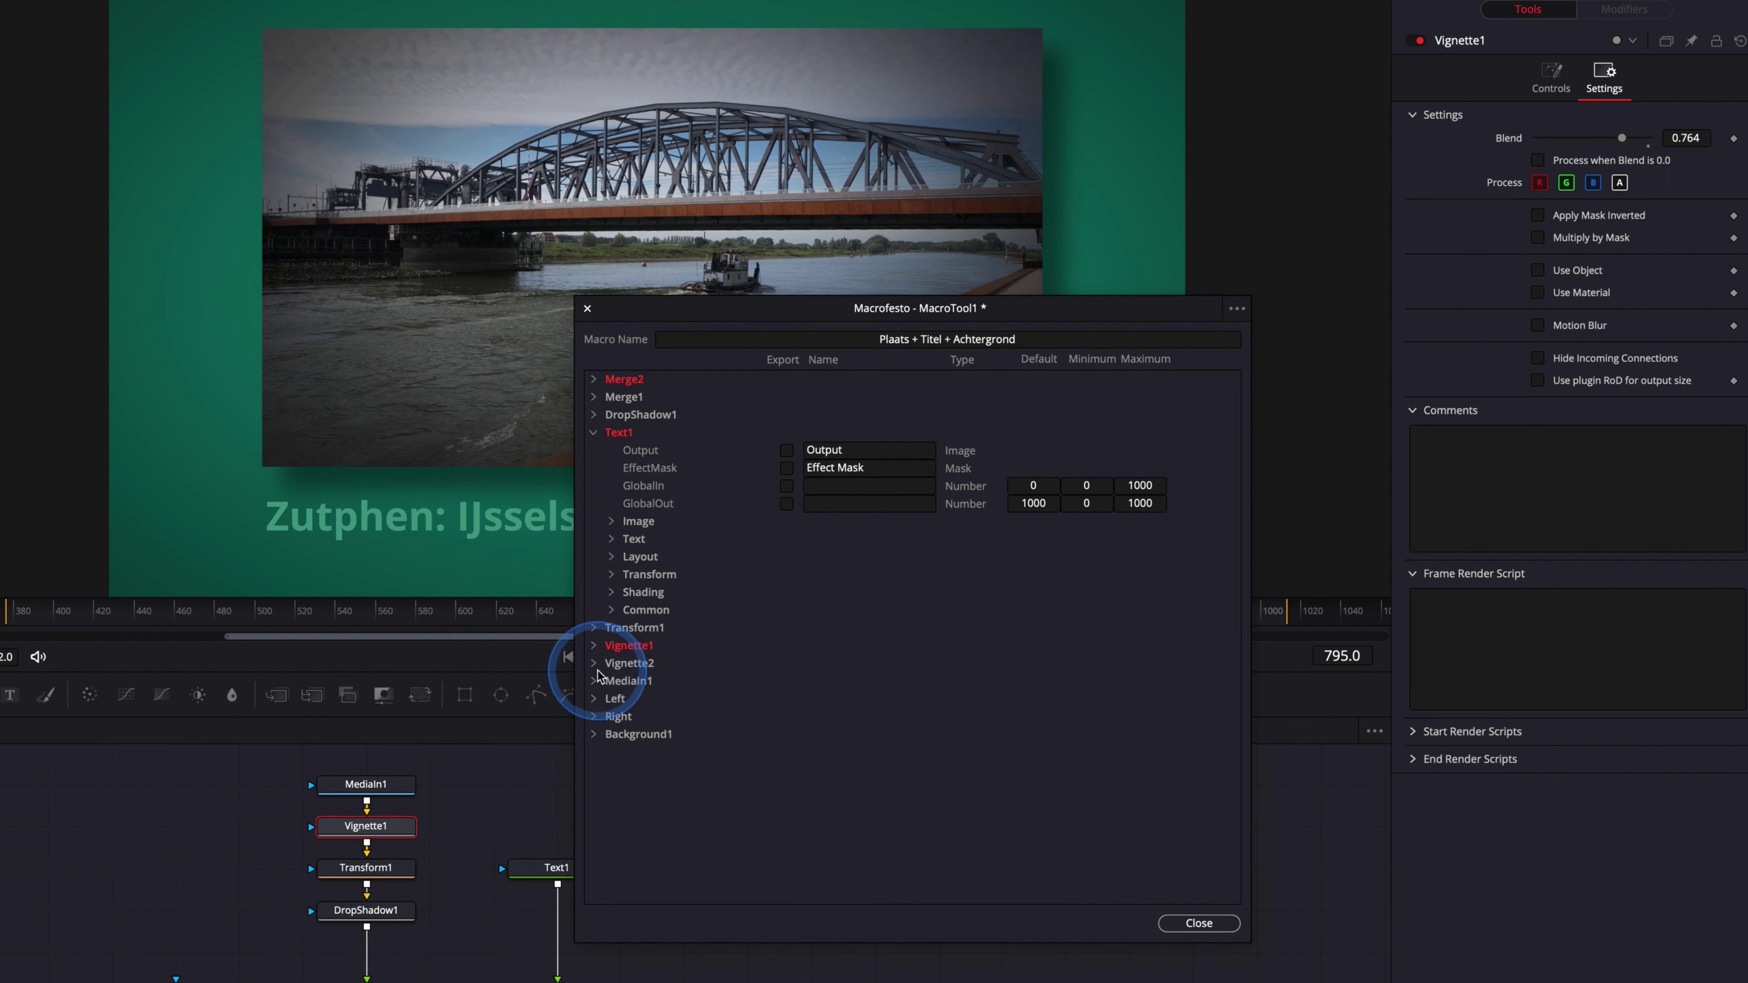
click(593, 664)
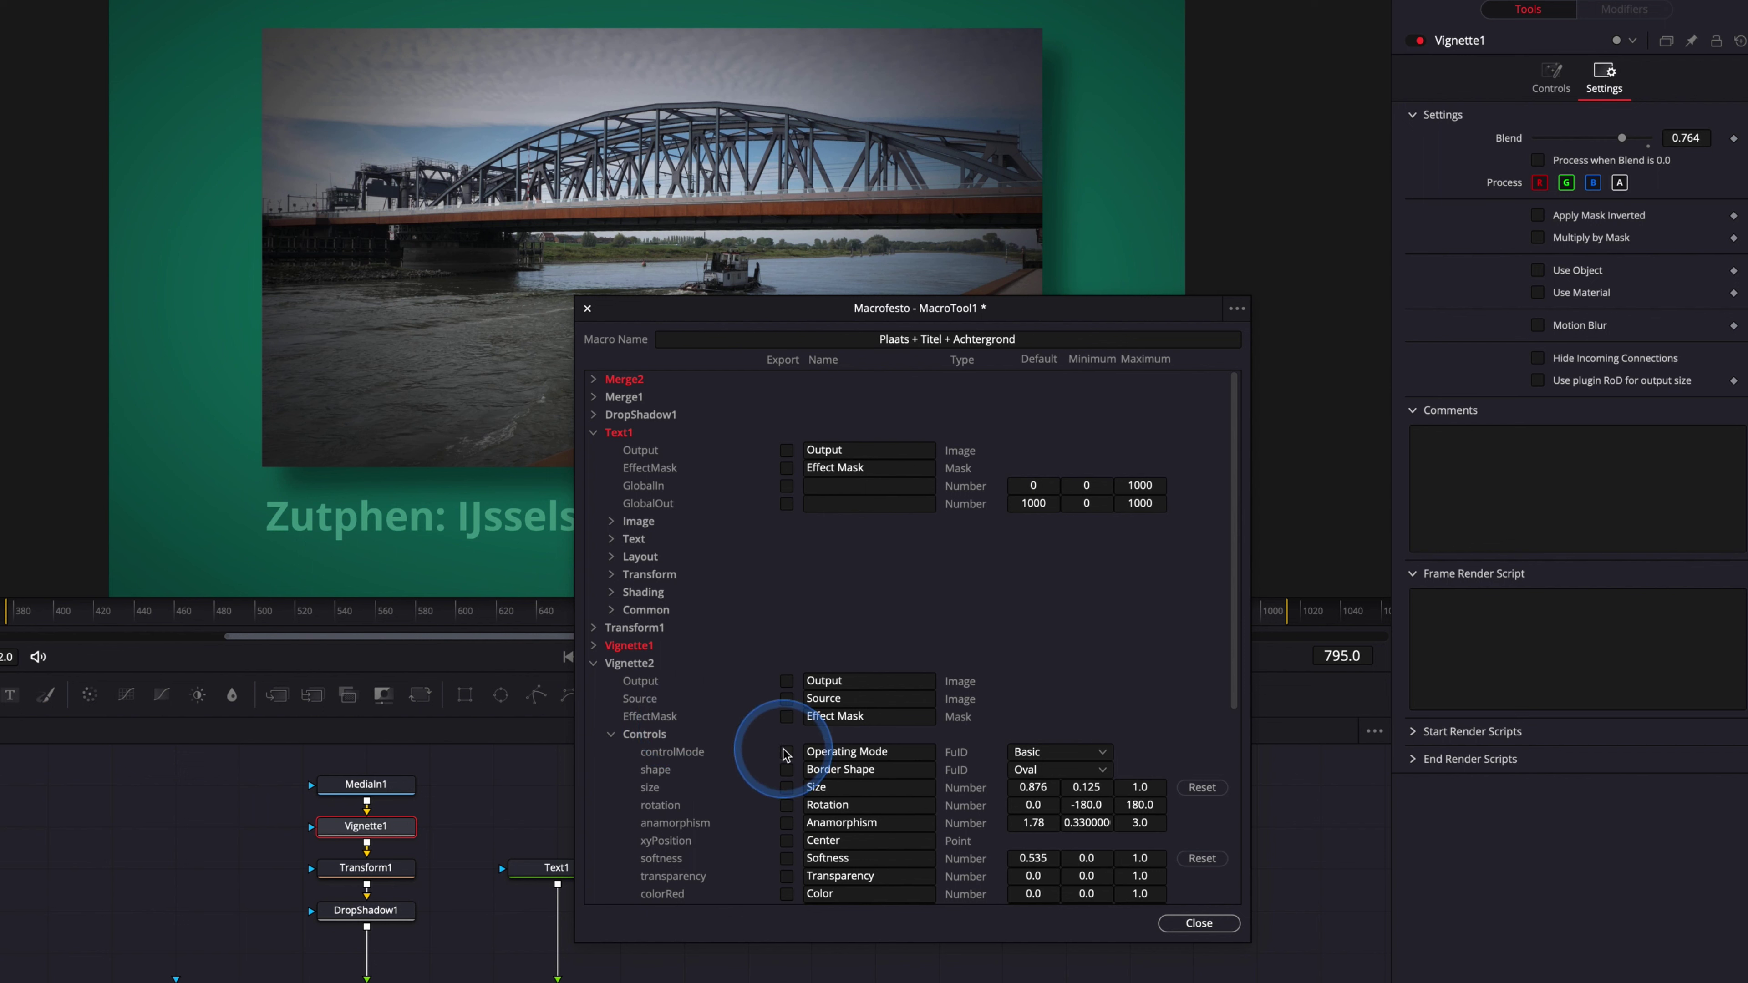
click(613, 735)
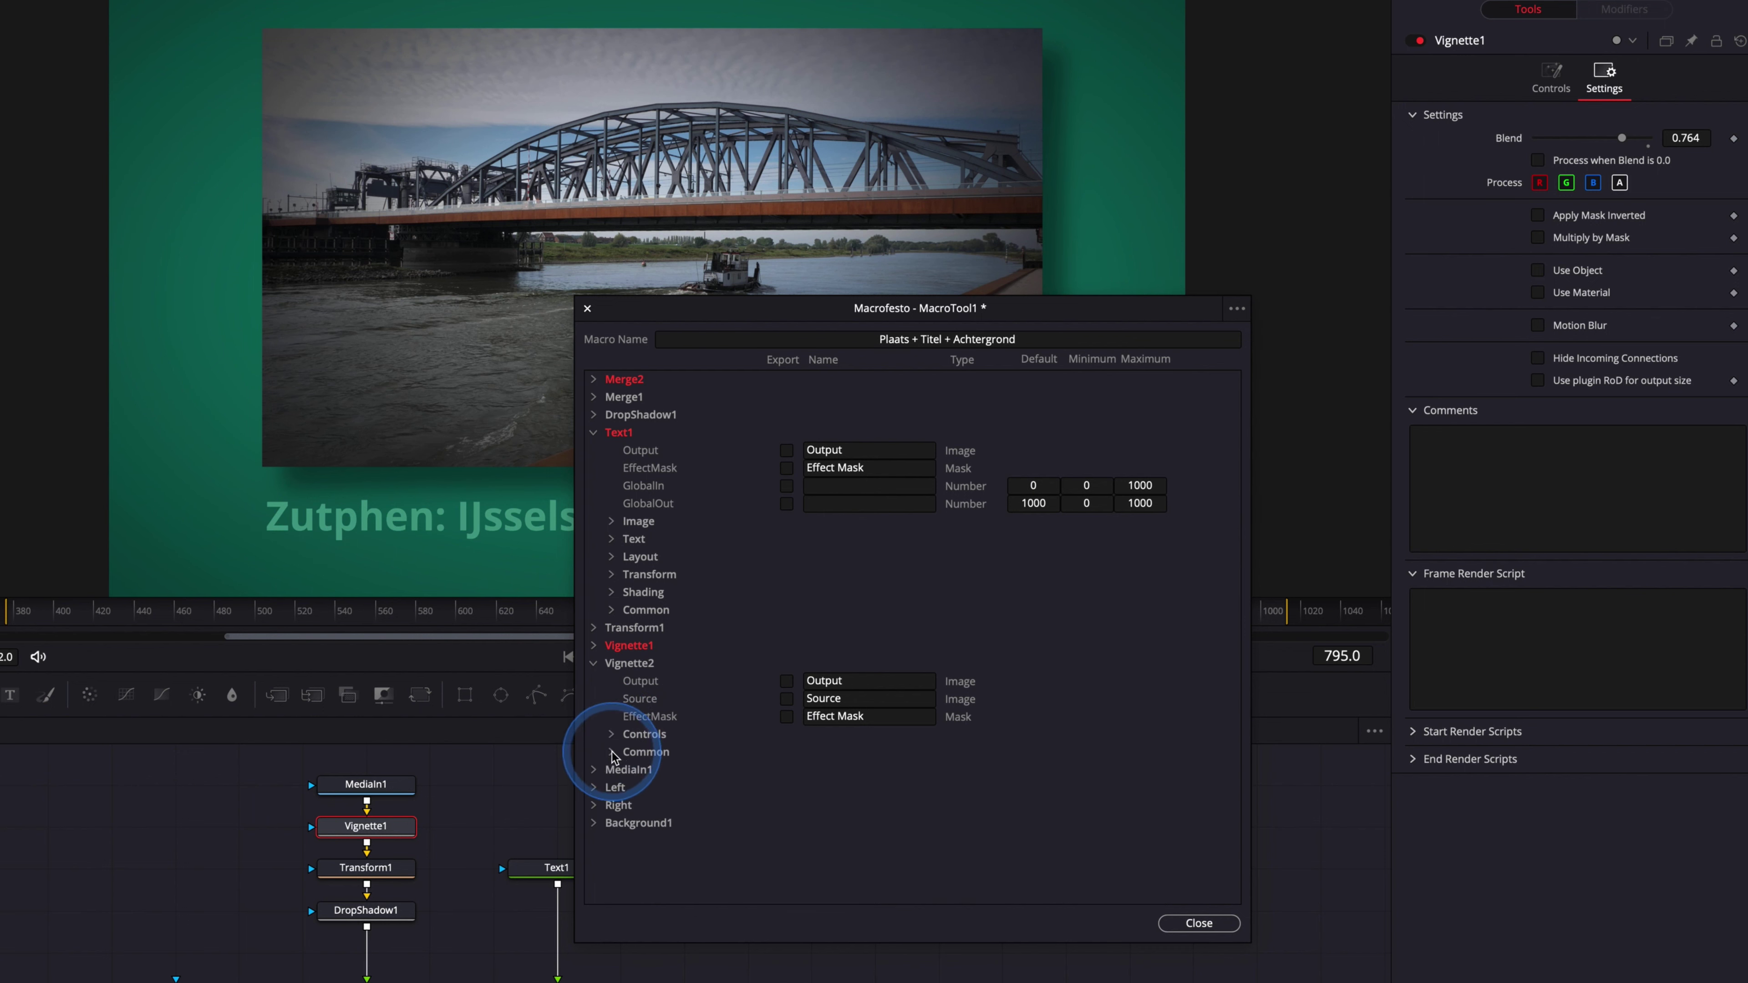
click(611, 752)
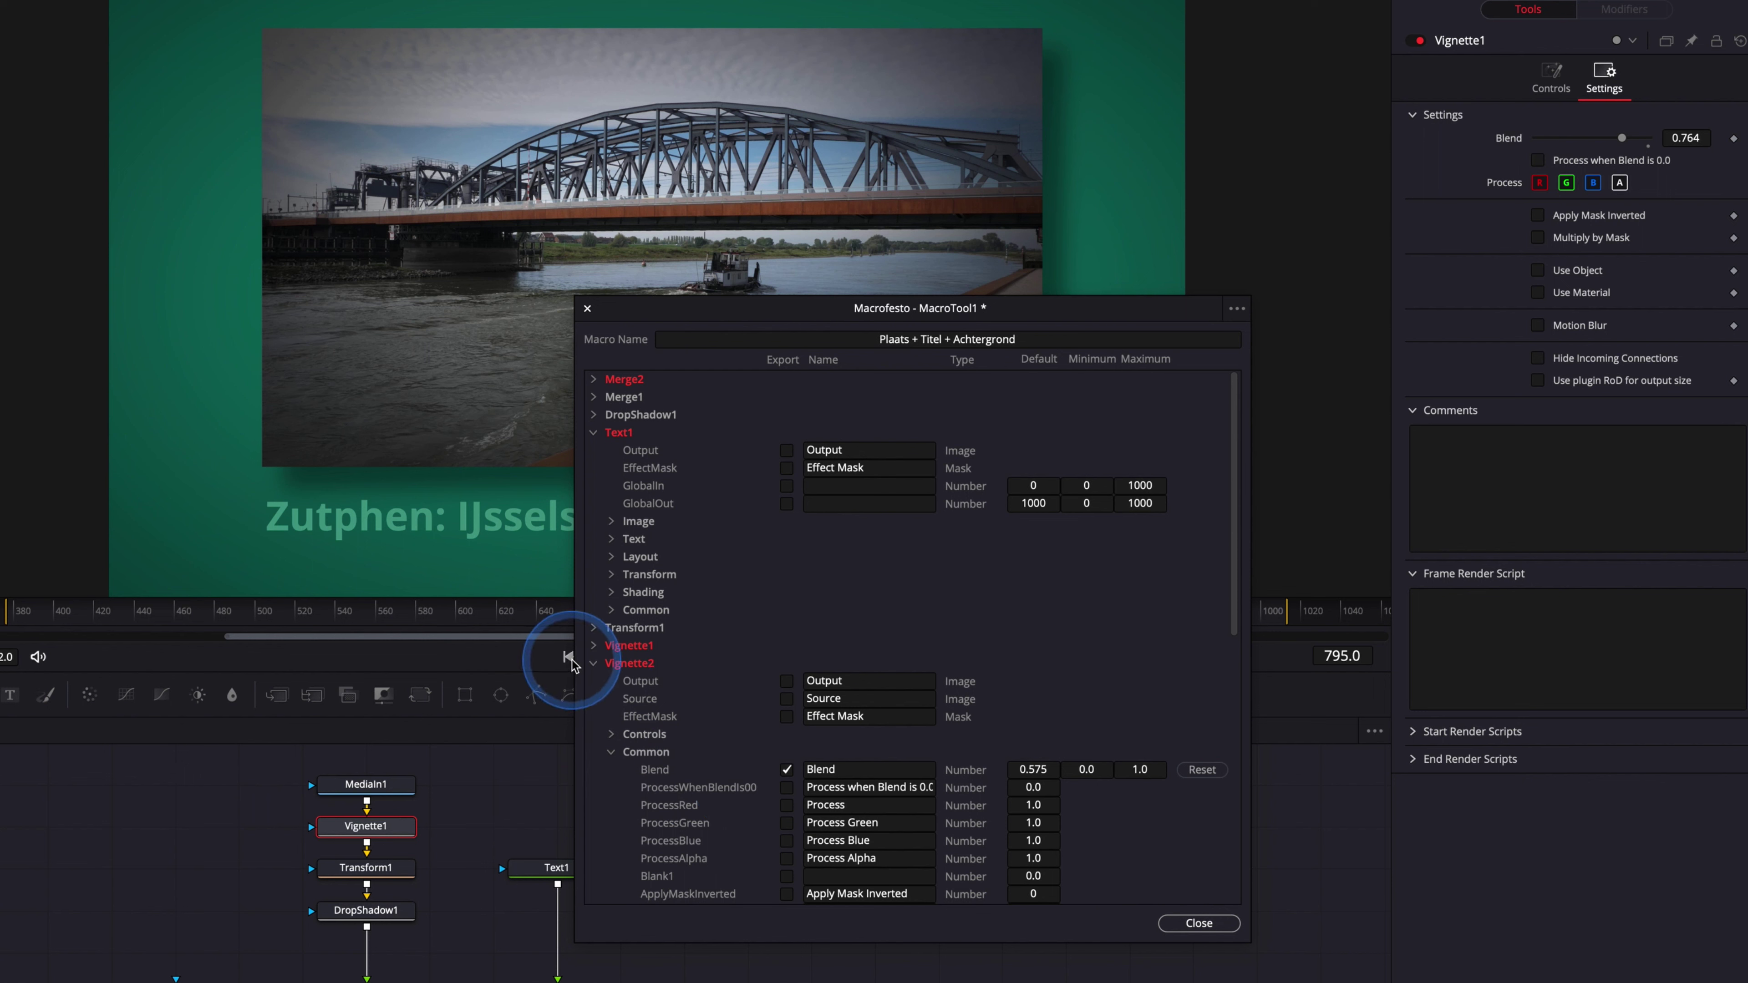
click(594, 665)
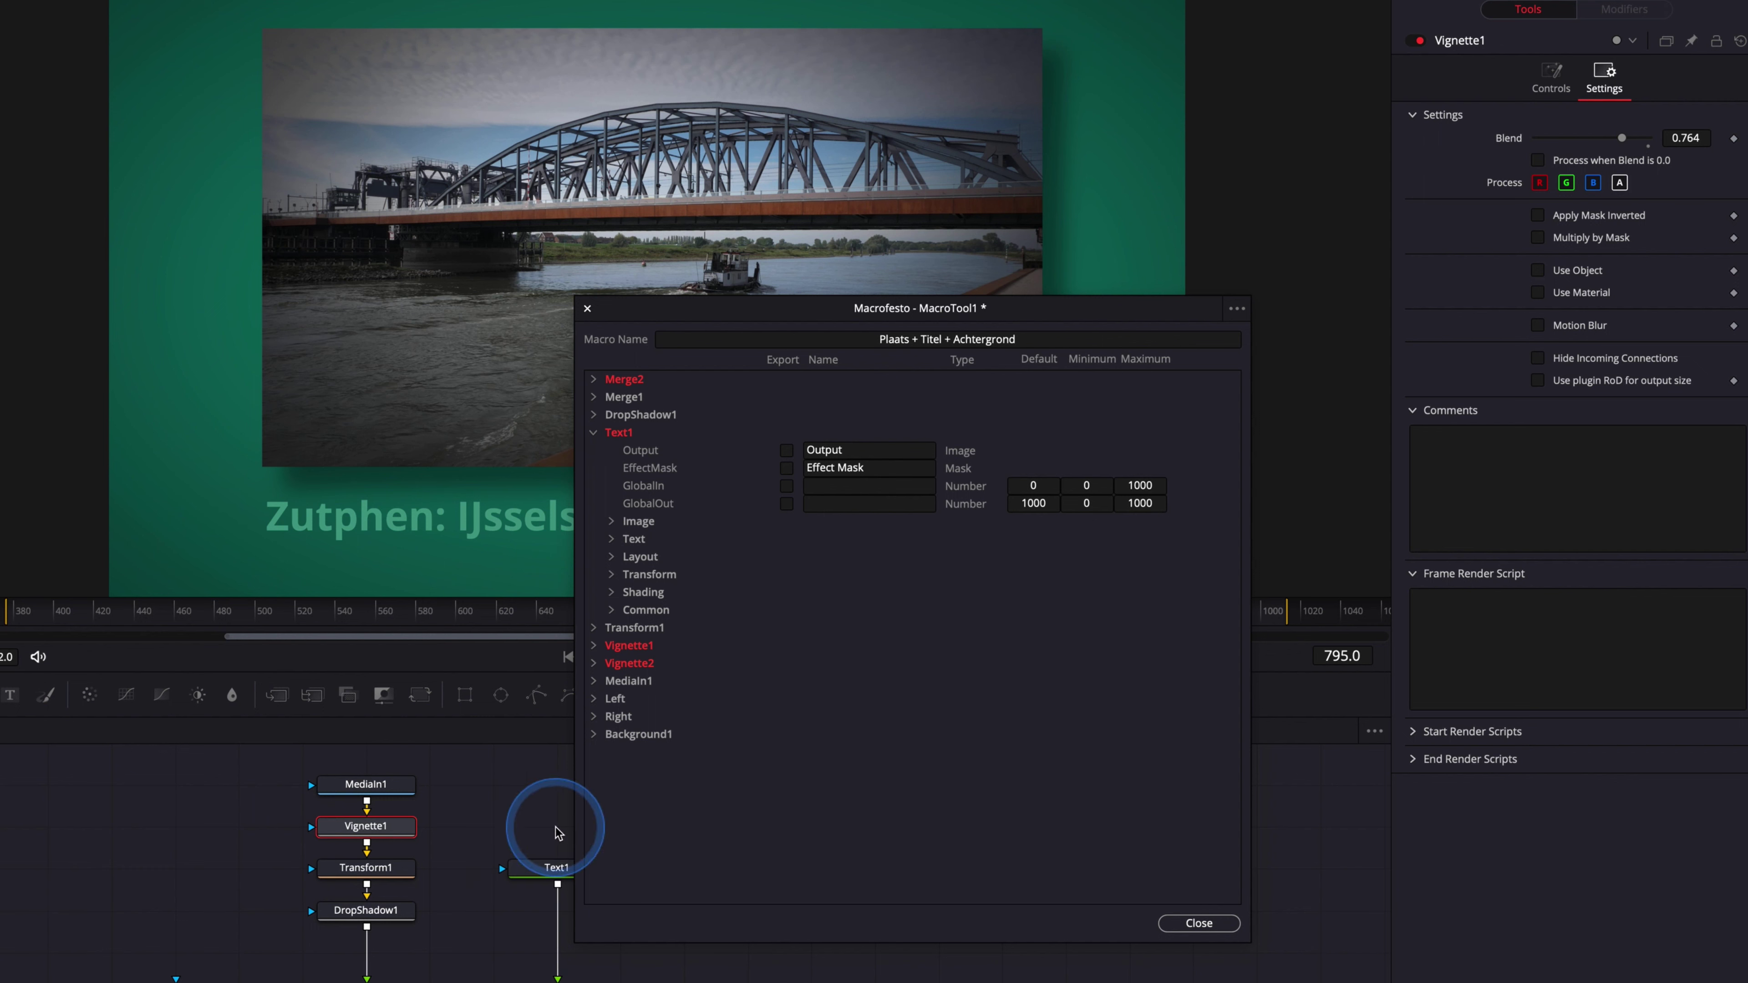
Step: Export Background1's colour Type and top-left red, green and blue values, leaving alpha unexported
click(593, 734)
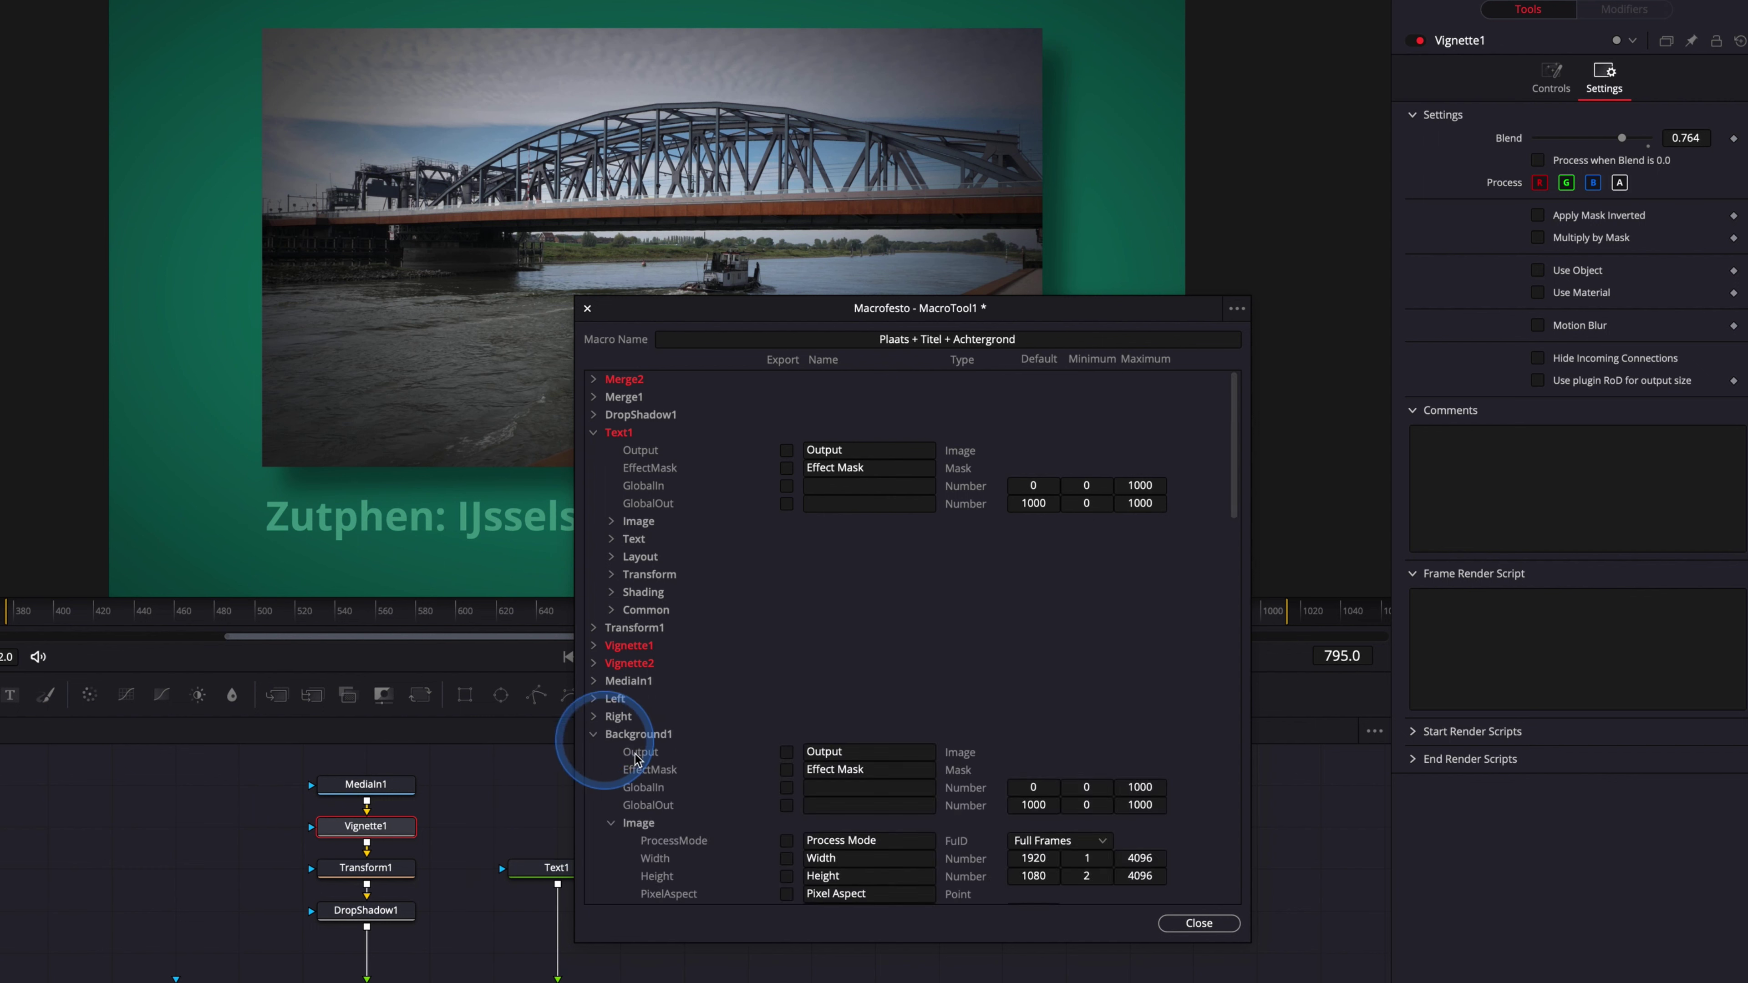
scroll(688, 757, down, 3)
click(612, 609)
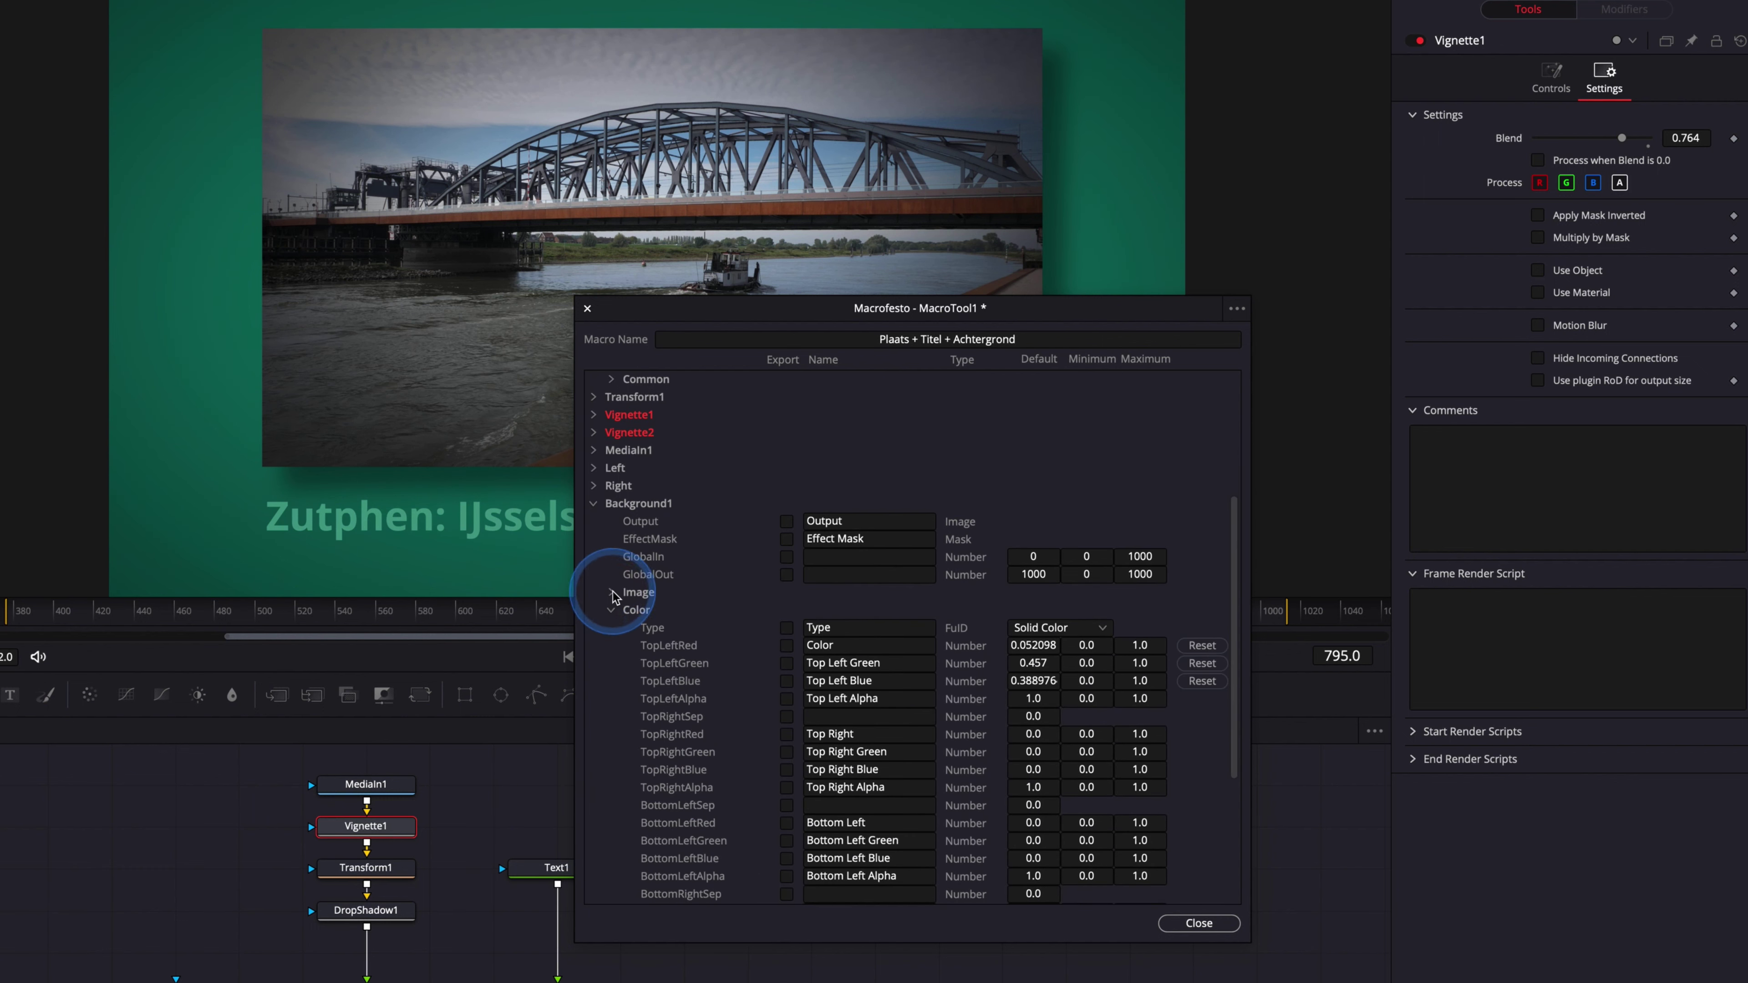
click(786, 628)
click(786, 645)
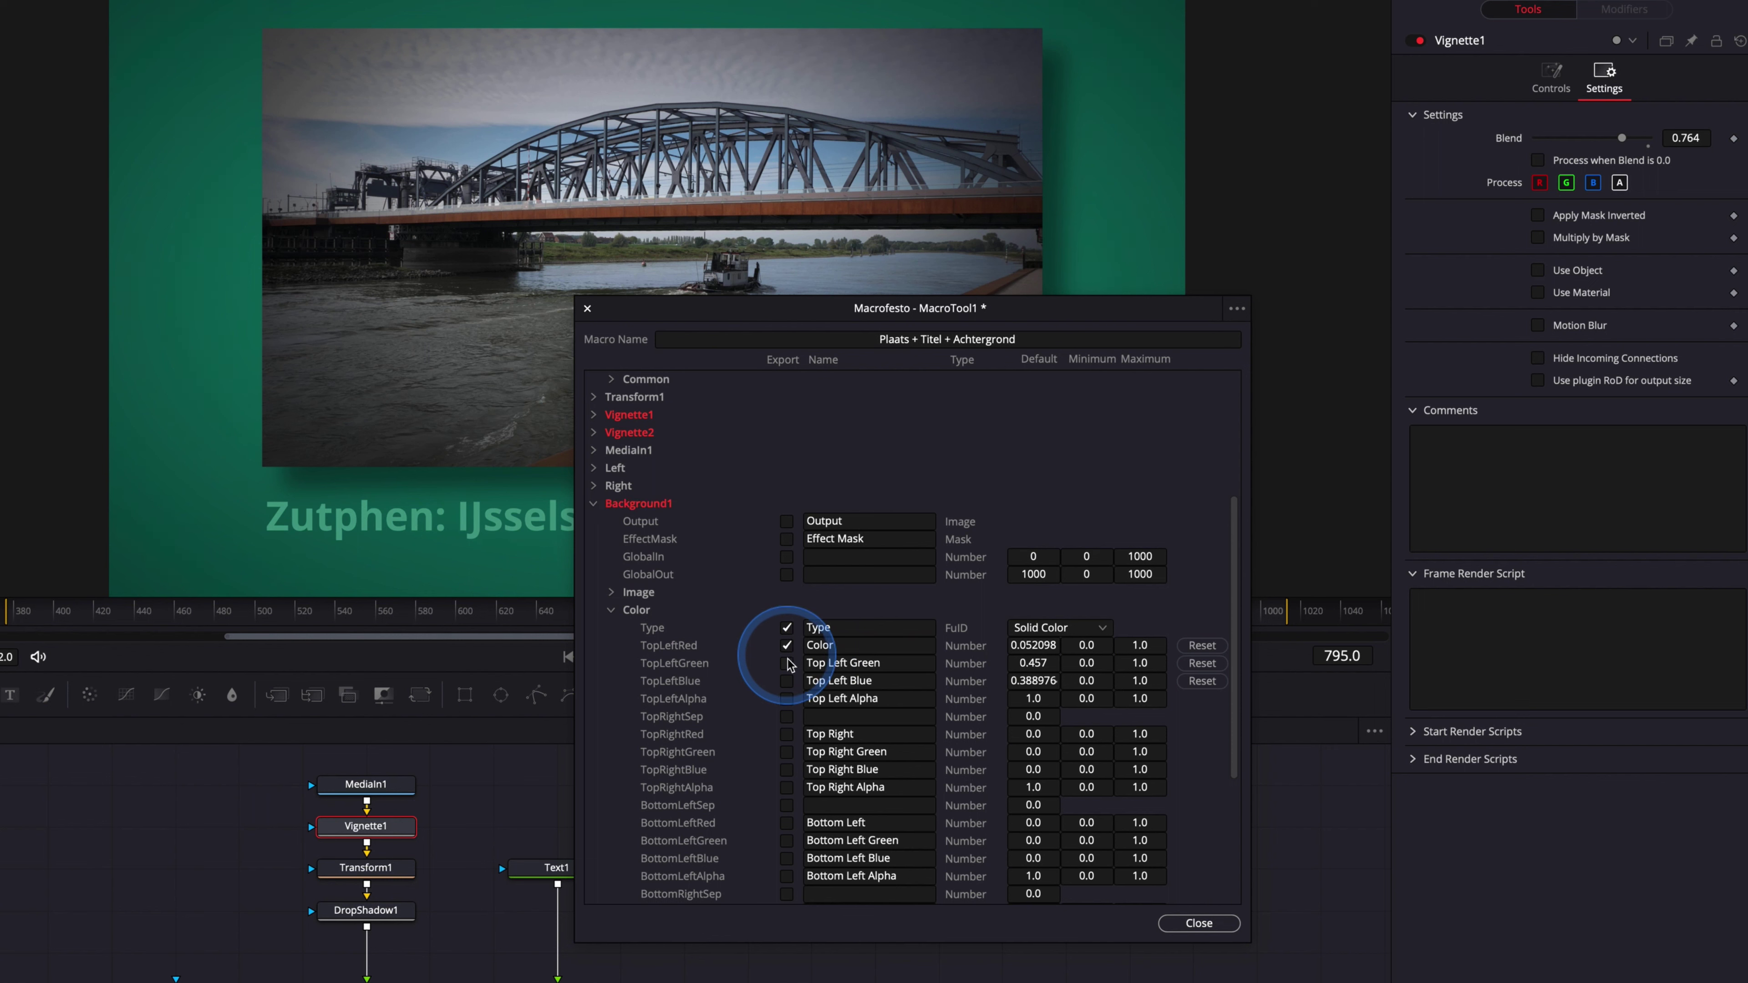
click(786, 663)
click(786, 682)
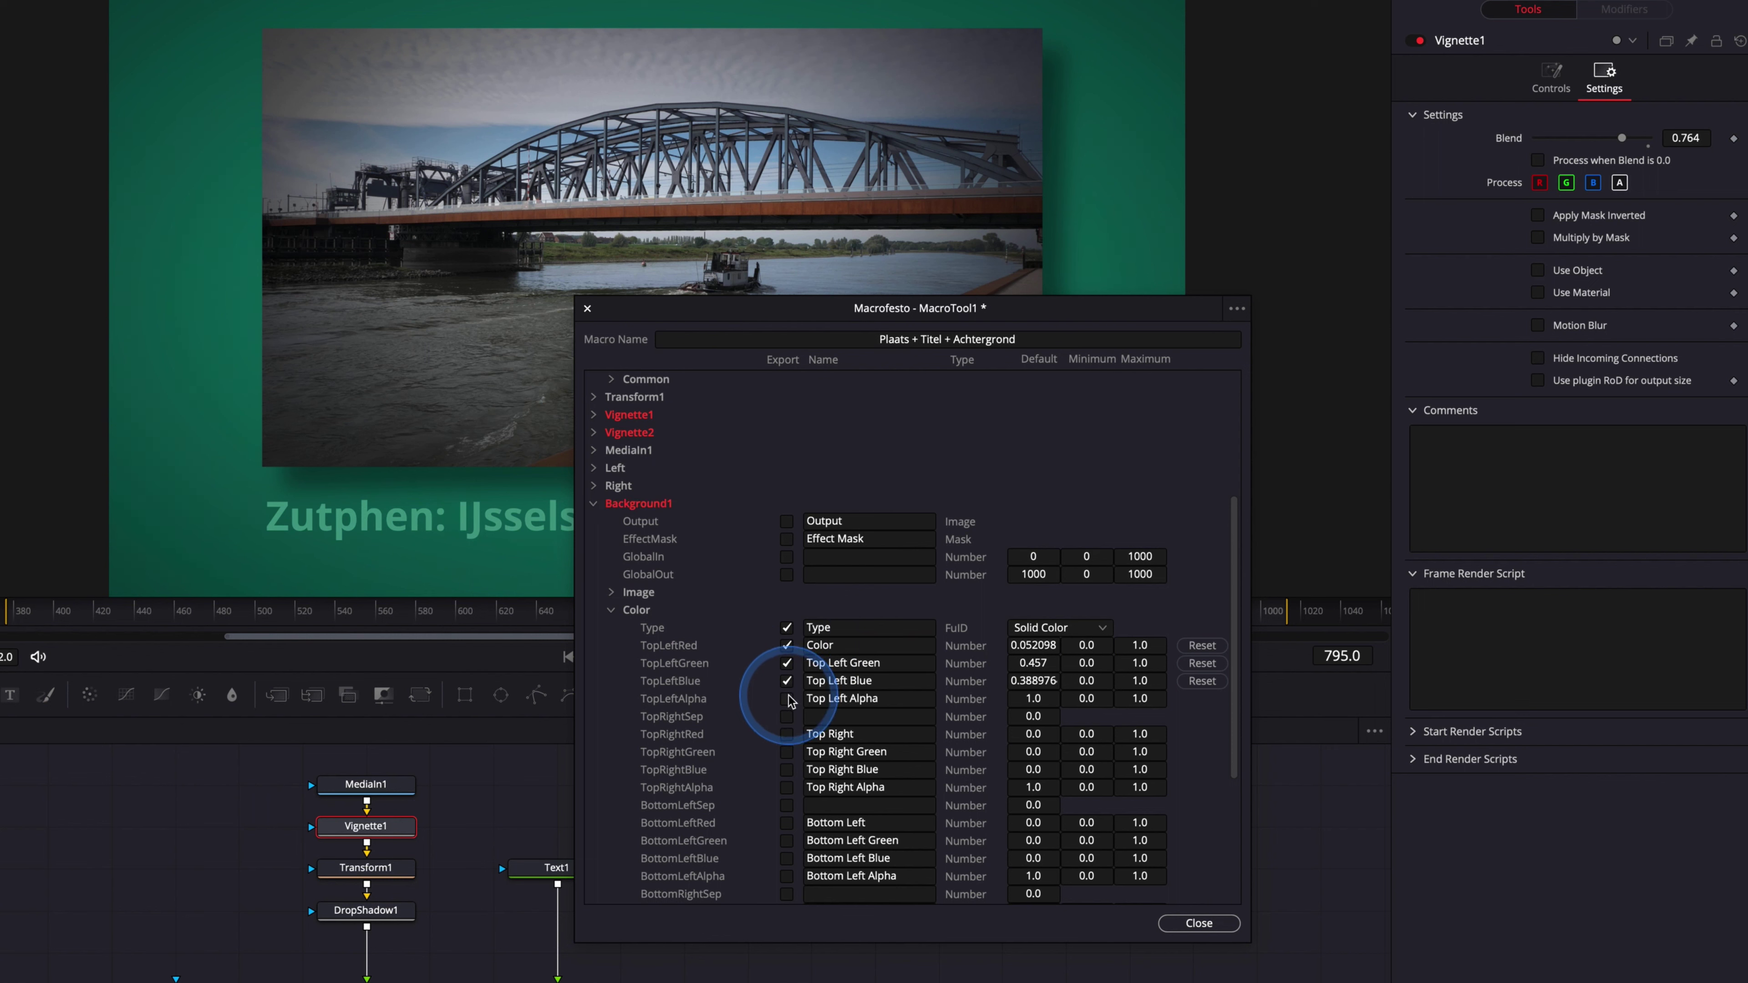
click(787, 699)
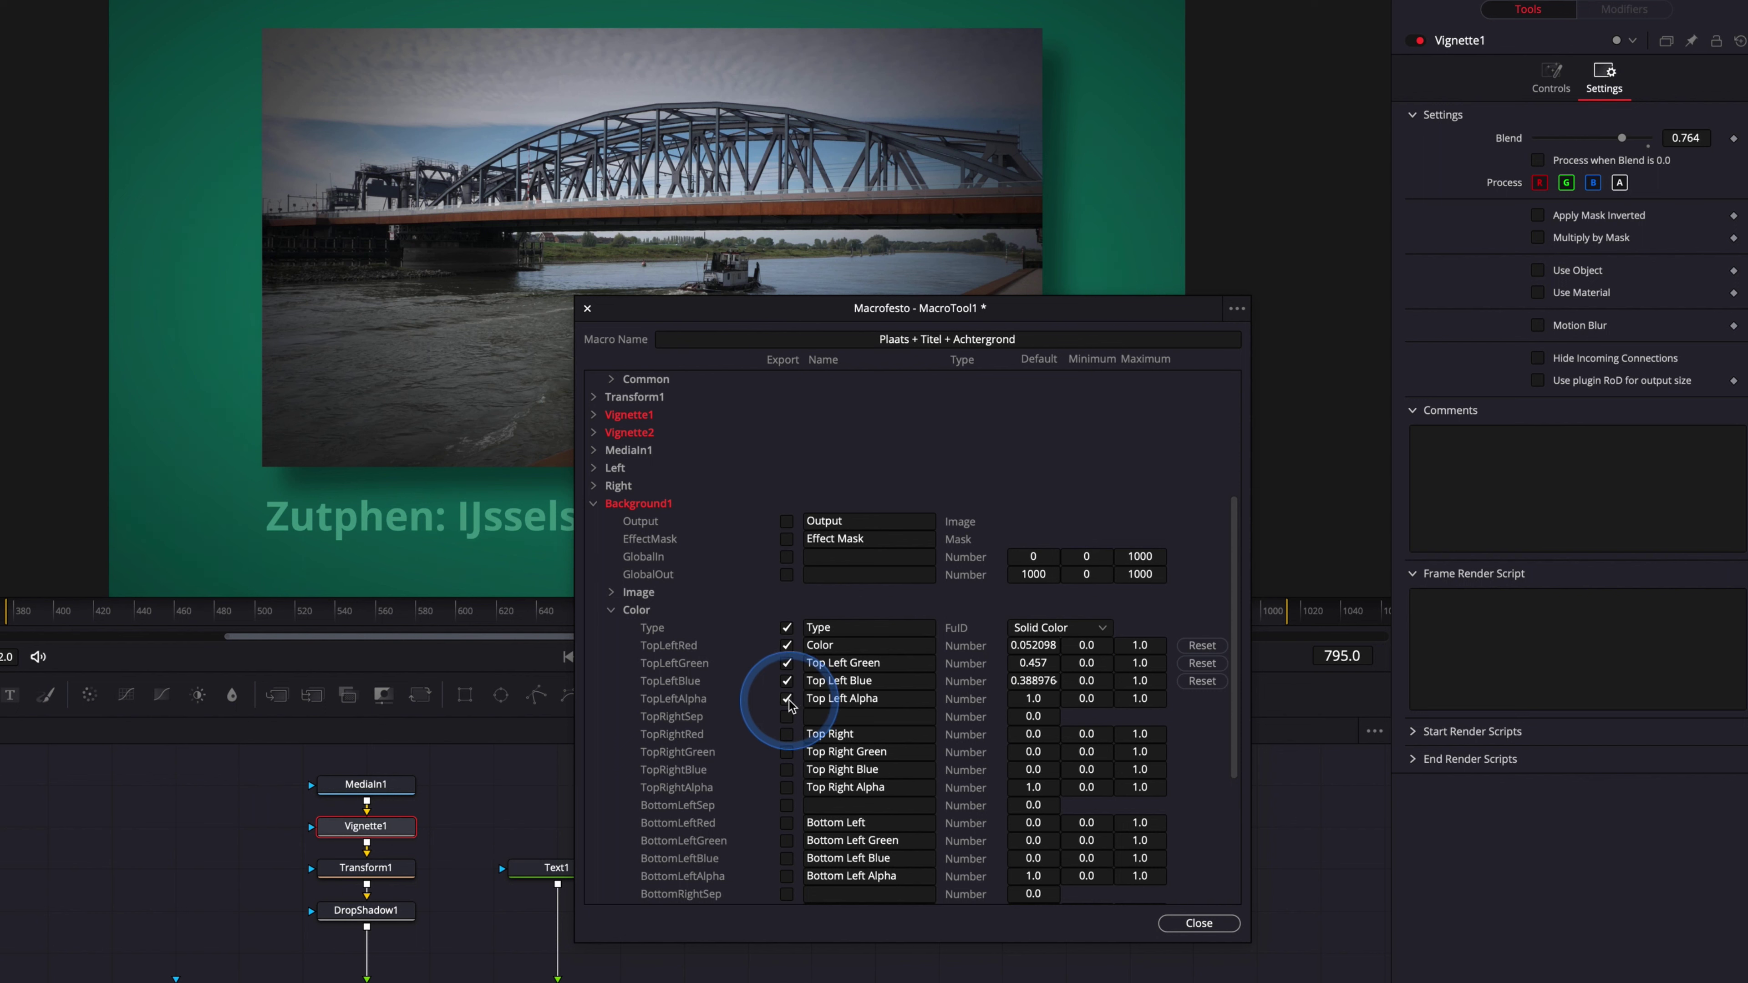
click(789, 700)
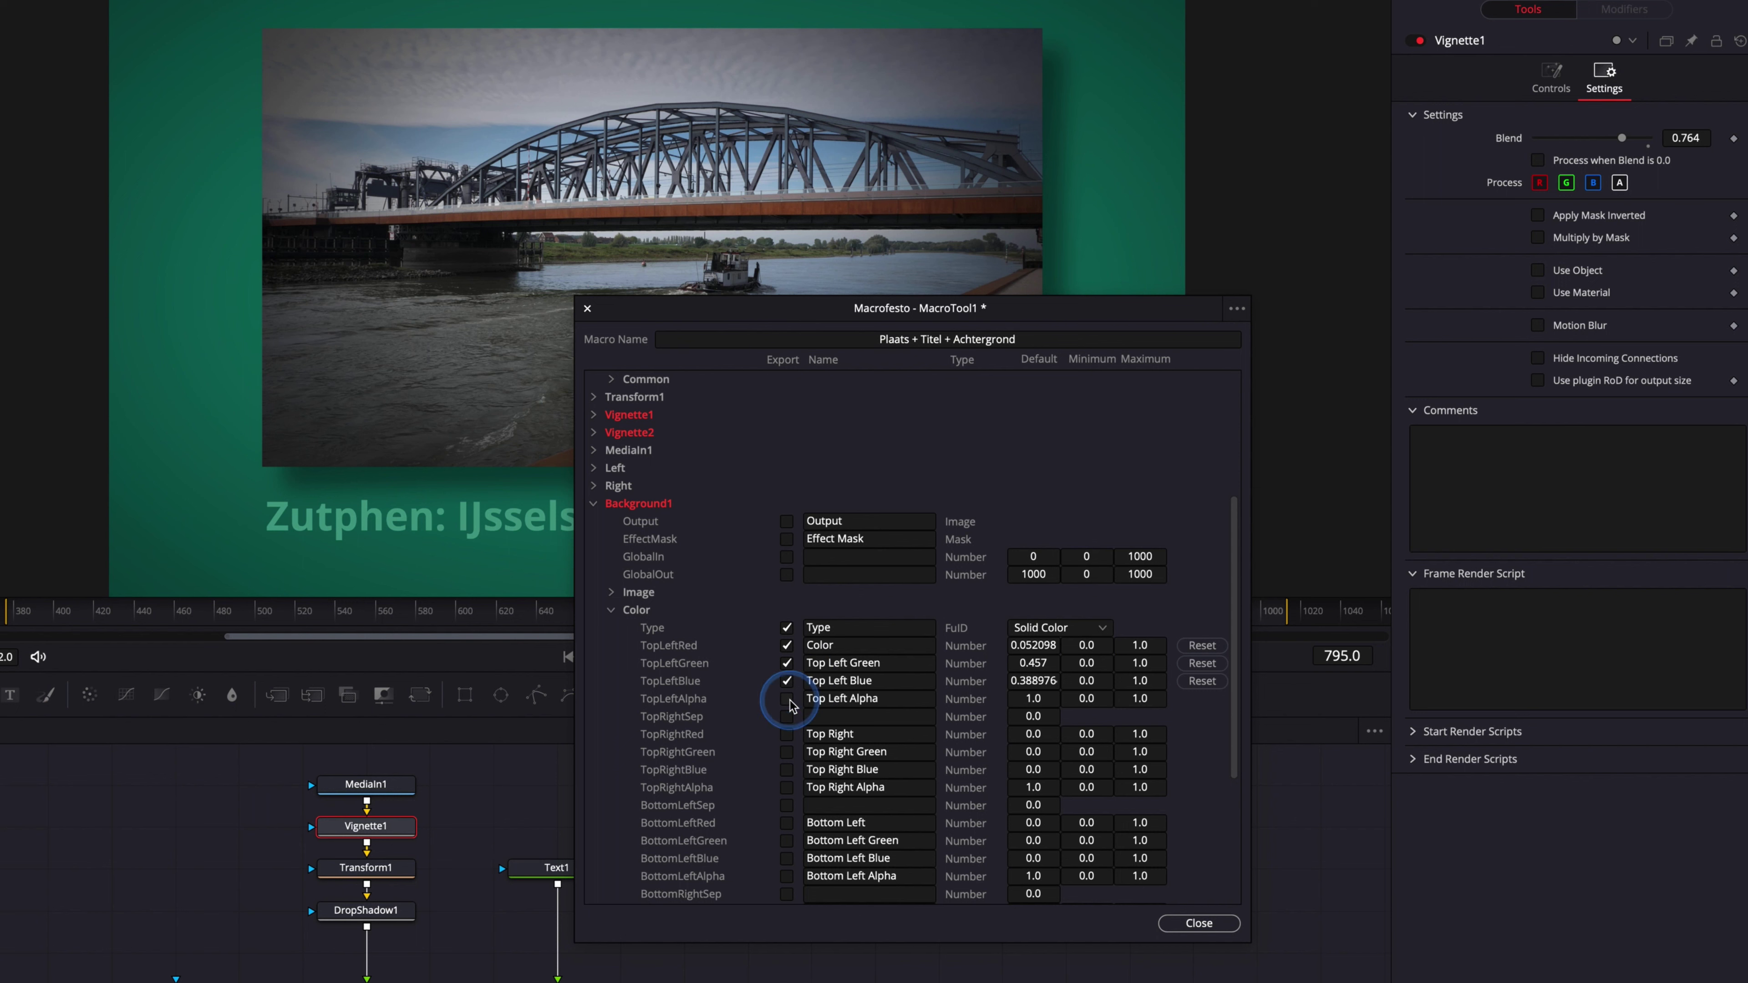
click(613, 611)
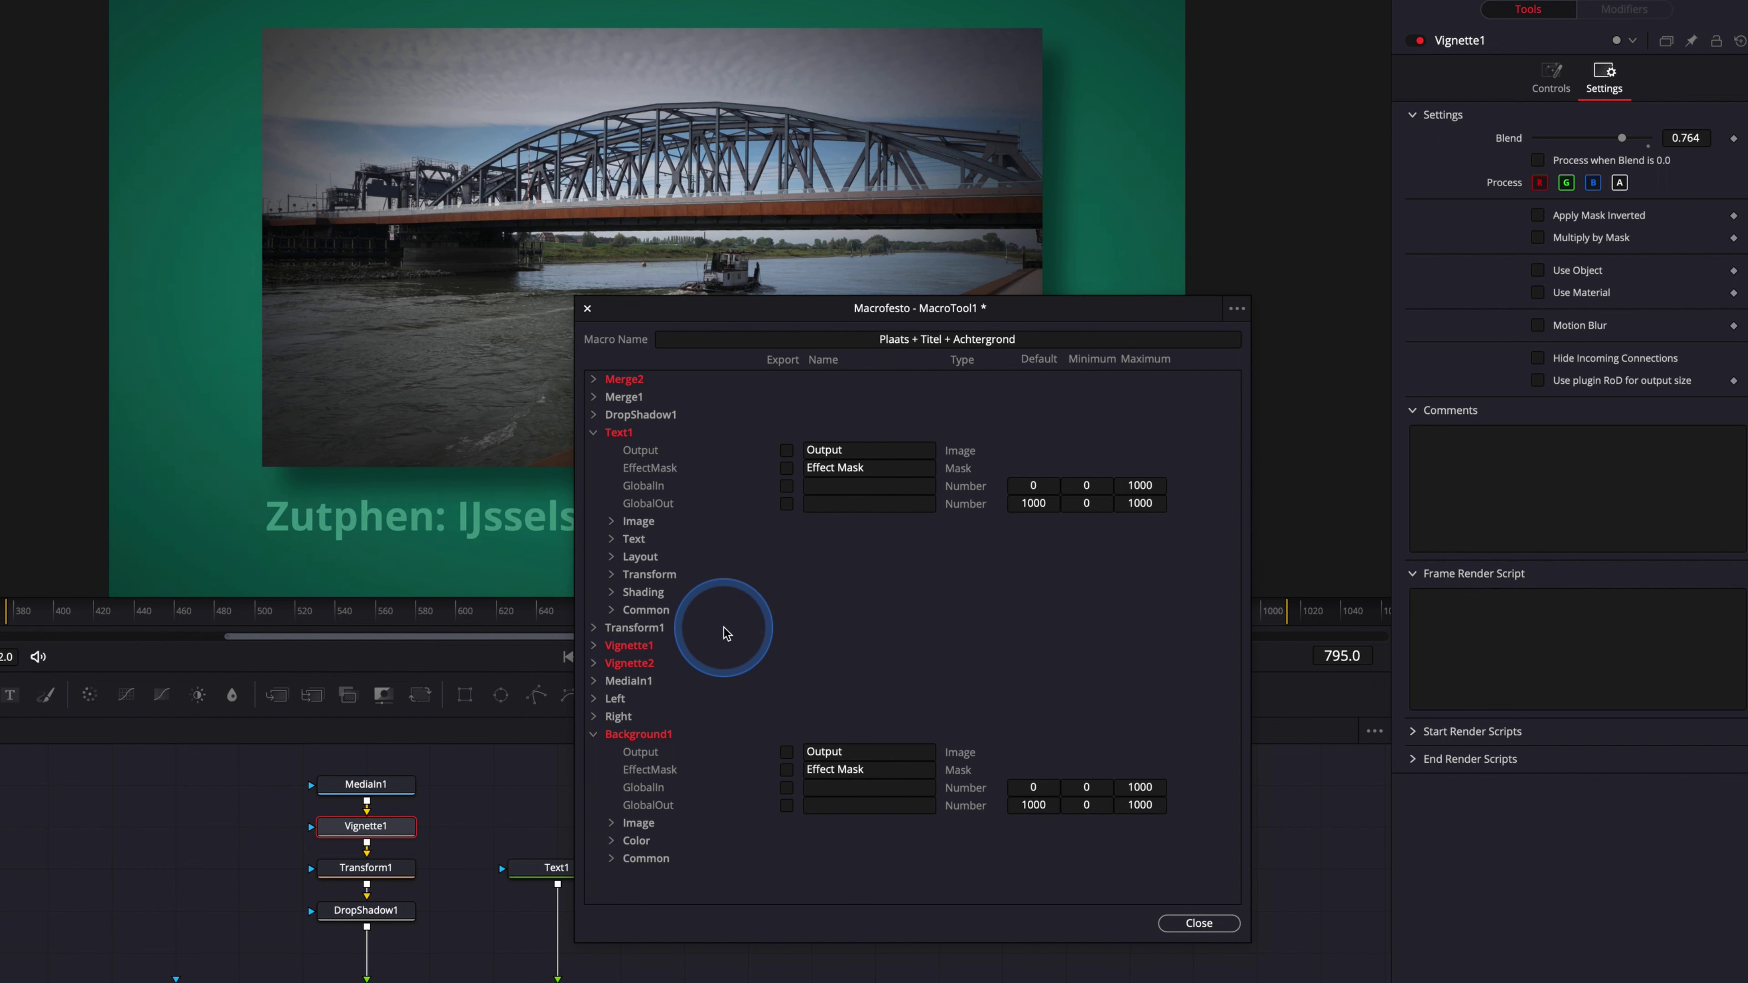
click(1237, 308)
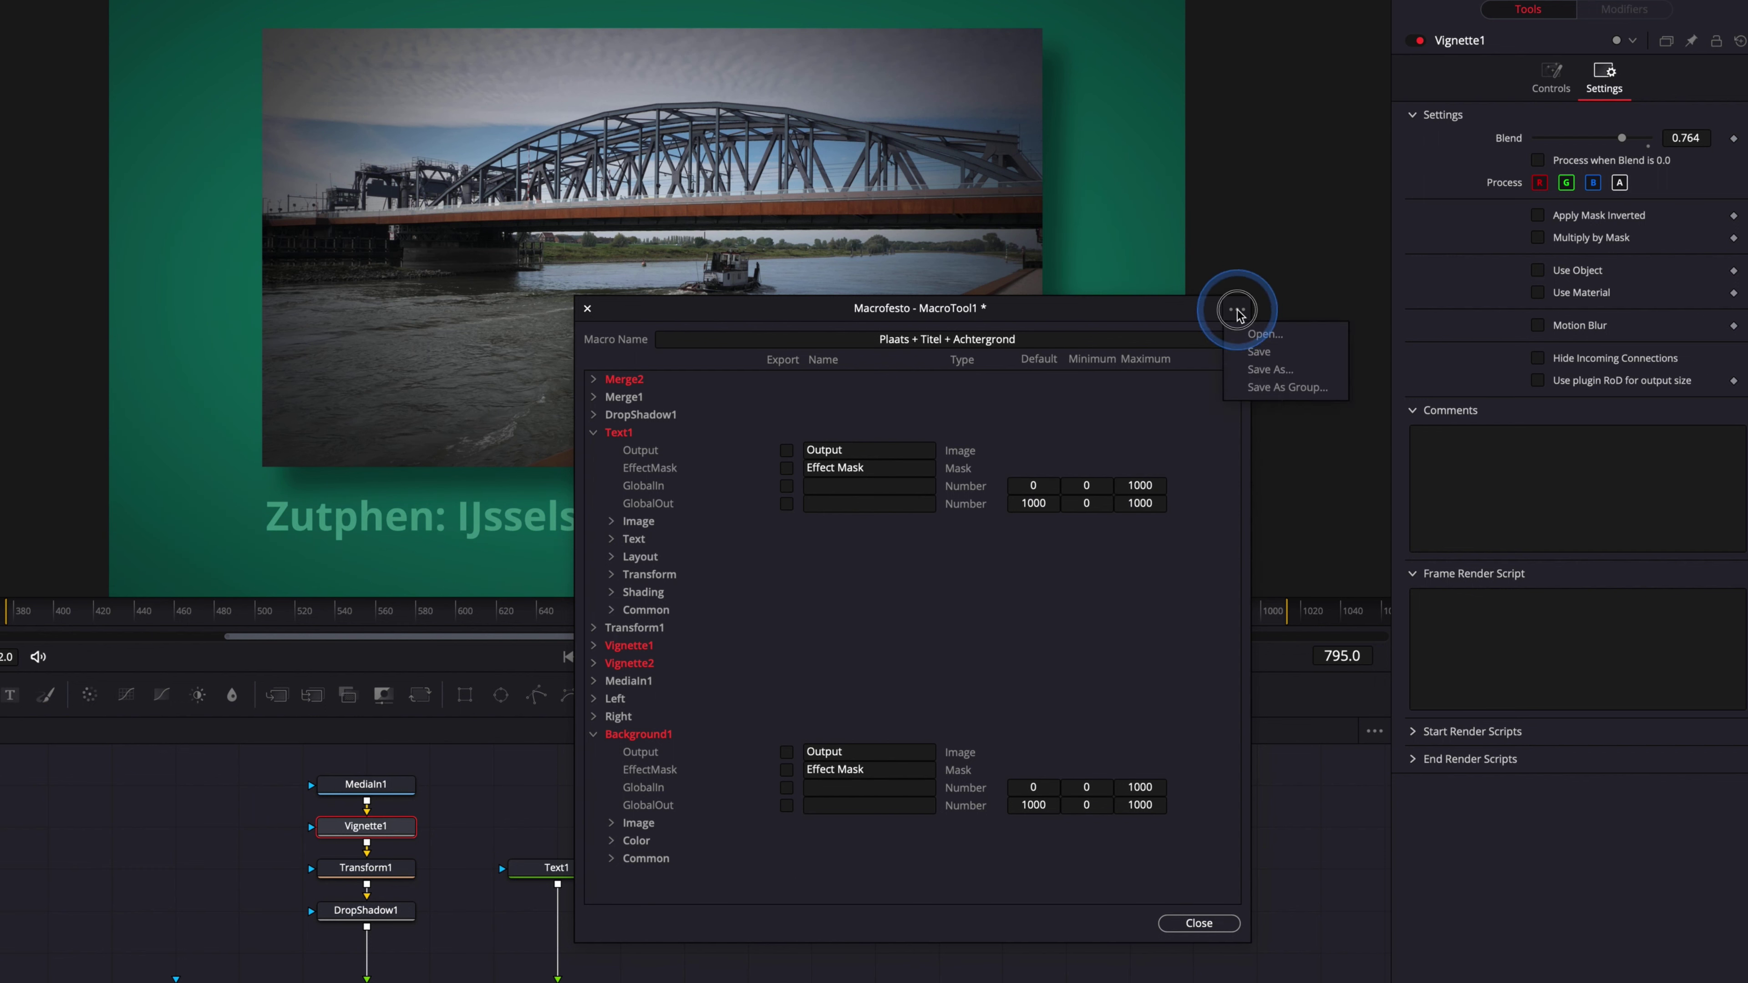
Step: Save the macro as a .setting file and close the macro editor
click(1264, 388)
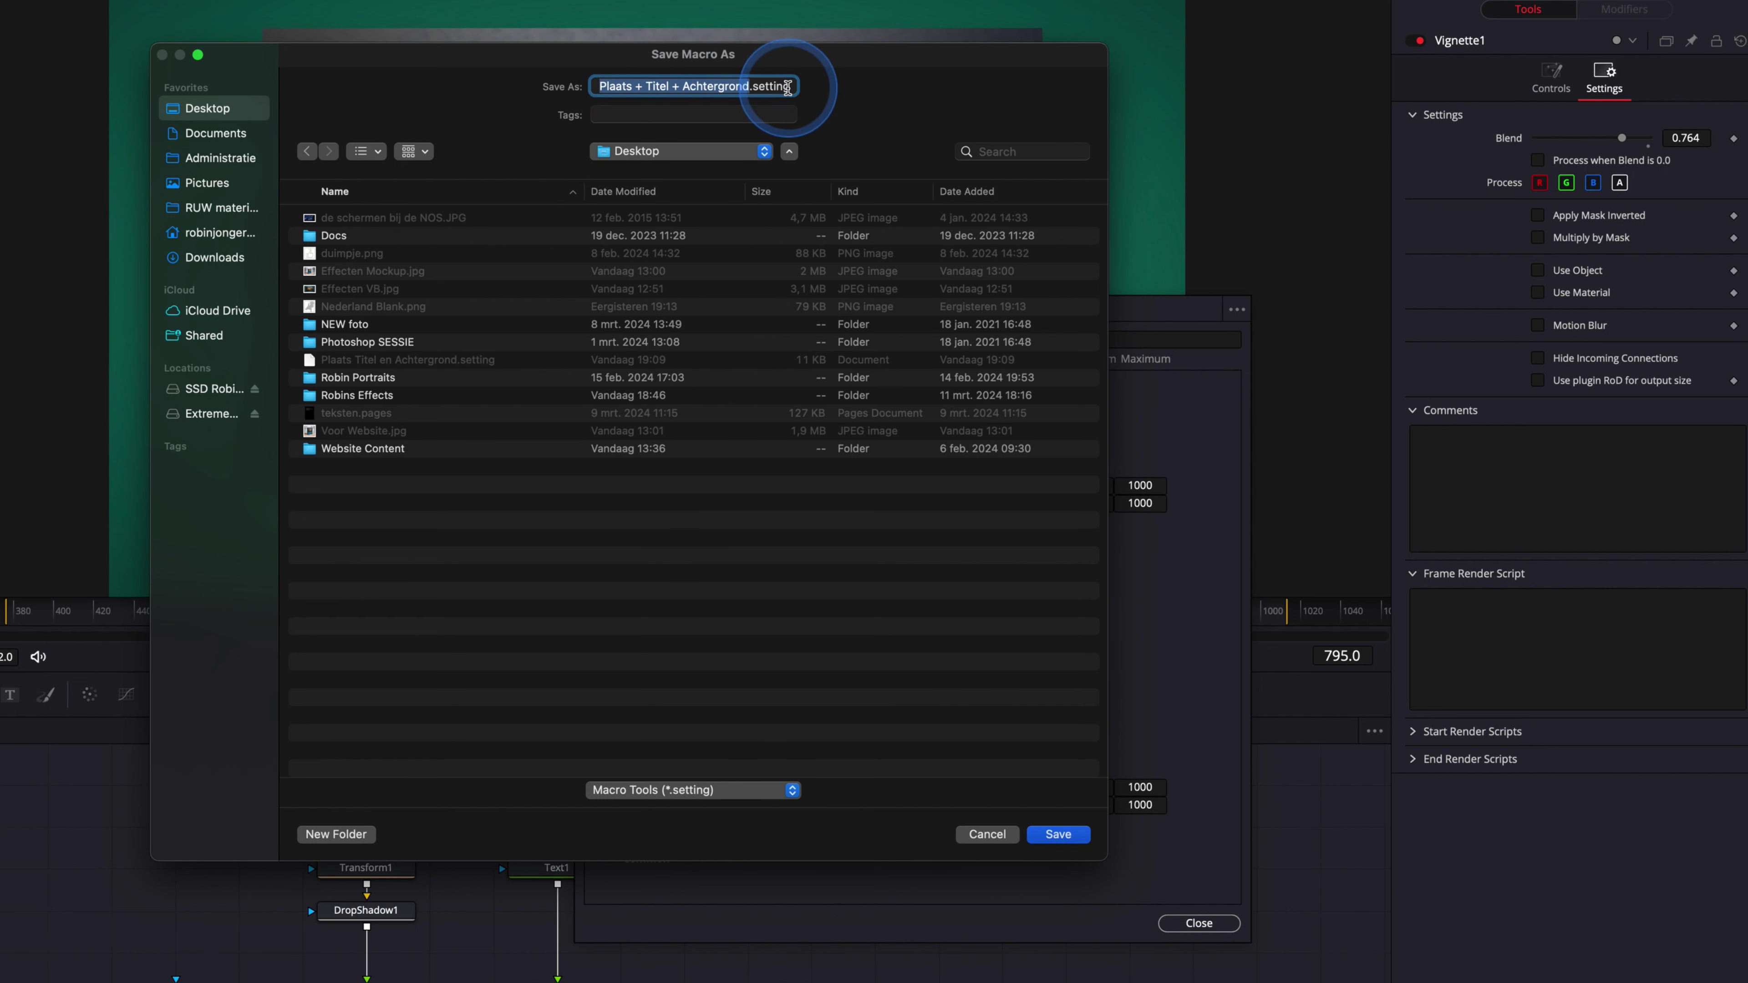
click(1060, 834)
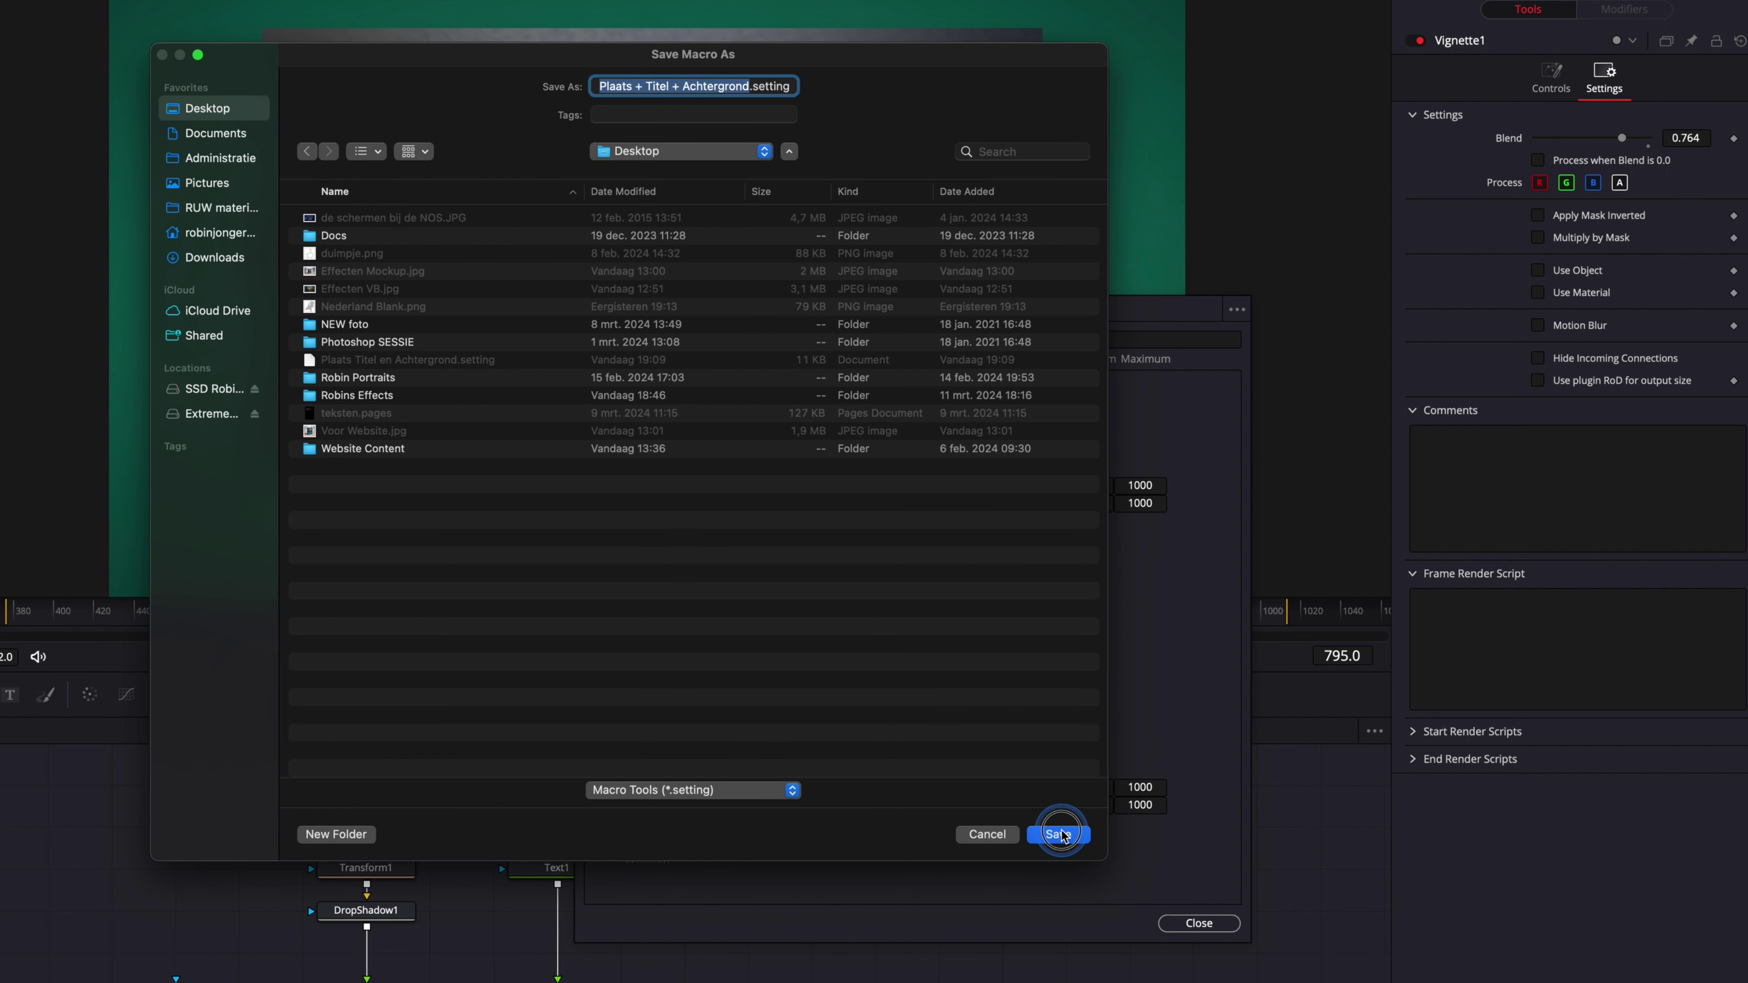
click(1201, 927)
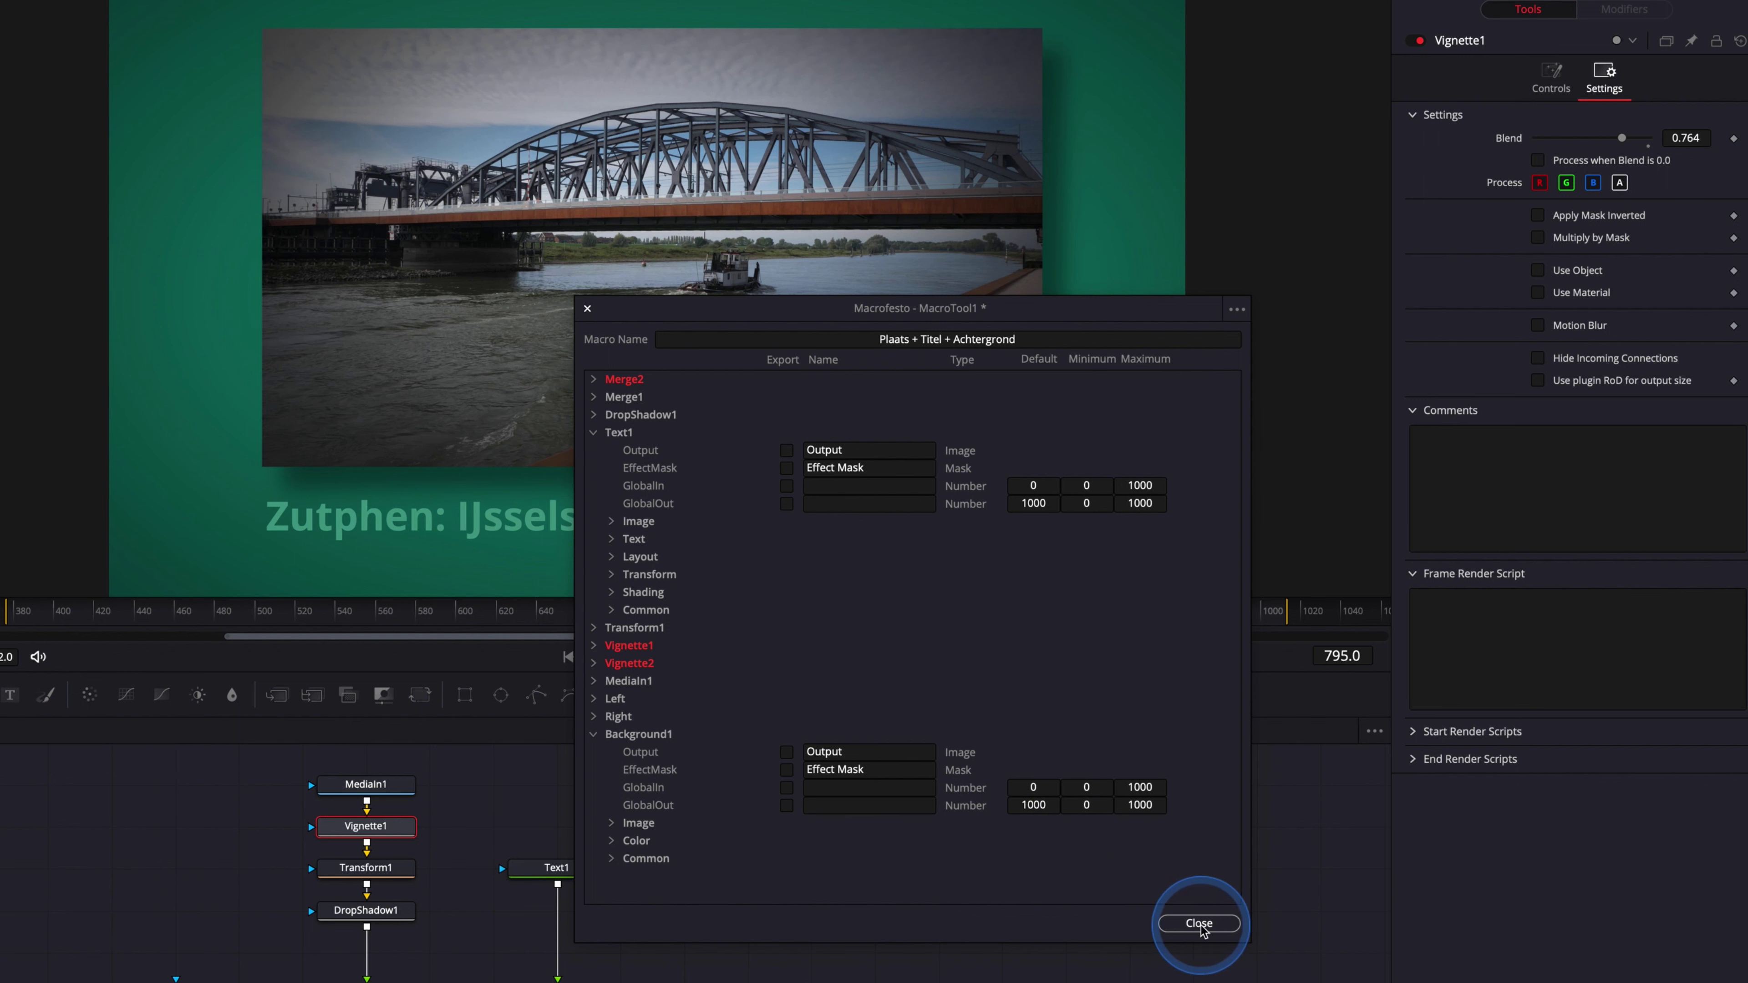
click(1210, 925)
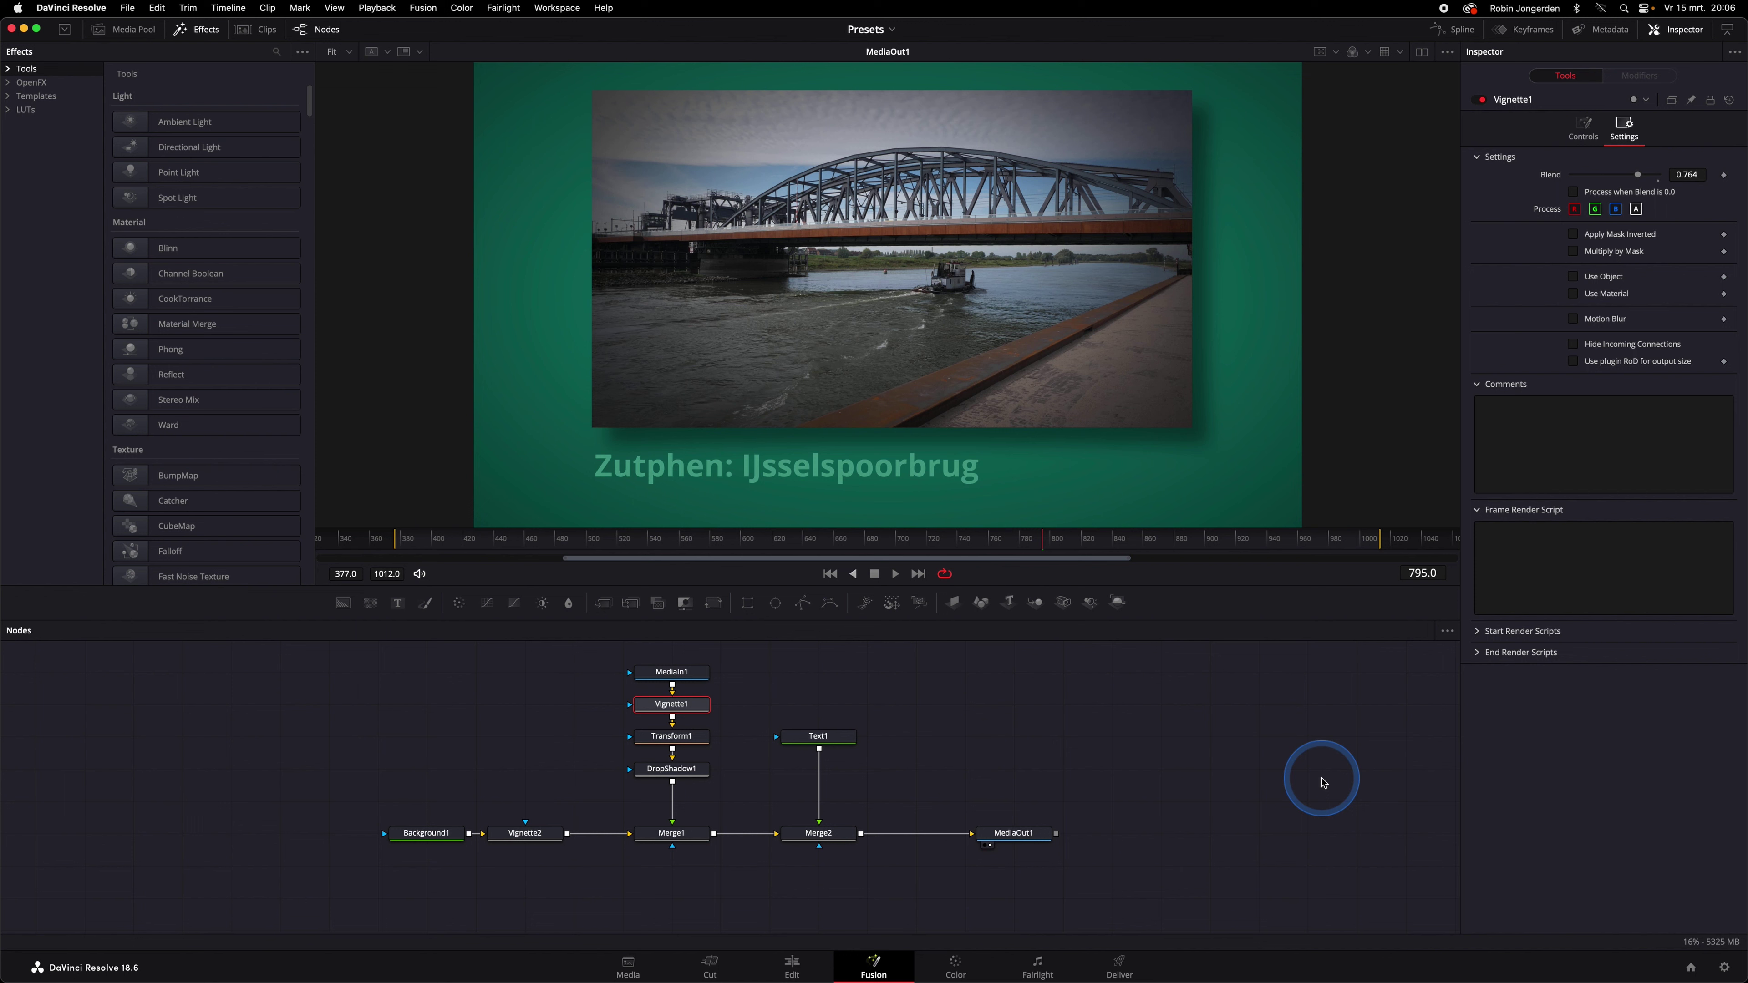
Step: Show the Templates > Edit > Effects folder in Finder via Show Folder
scroll(544, 730, left, 3)
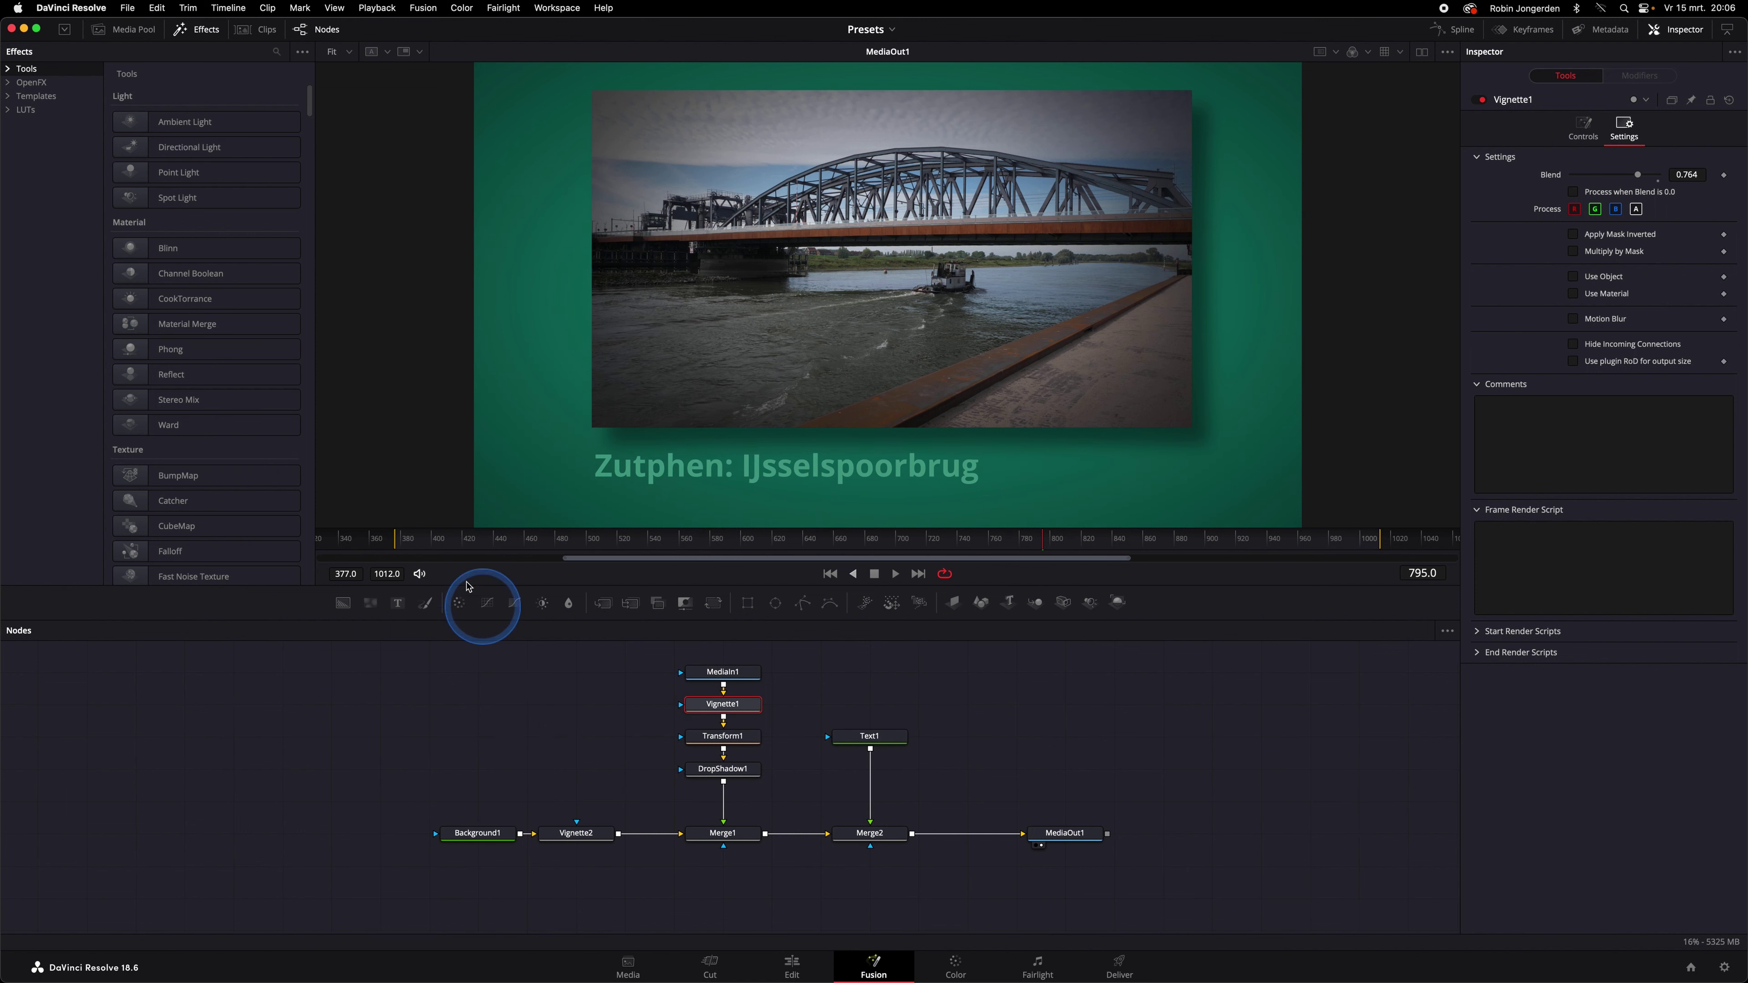
scroll(273, 363, down, 1)
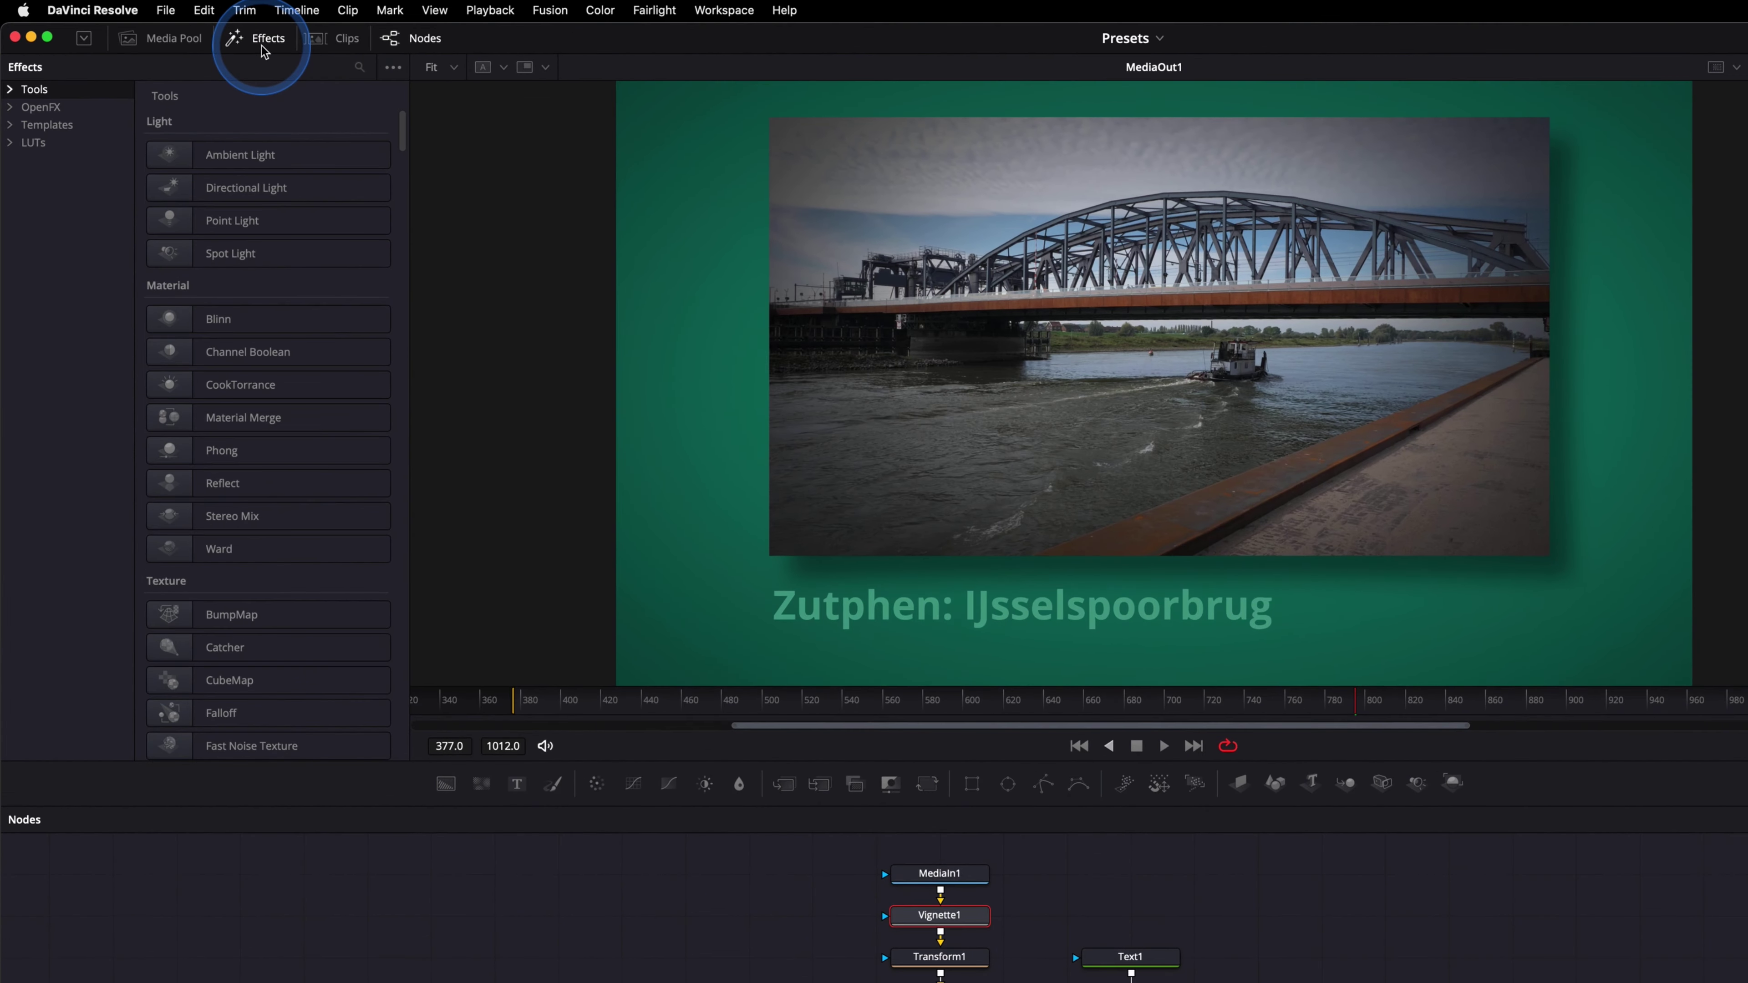
click(7, 105)
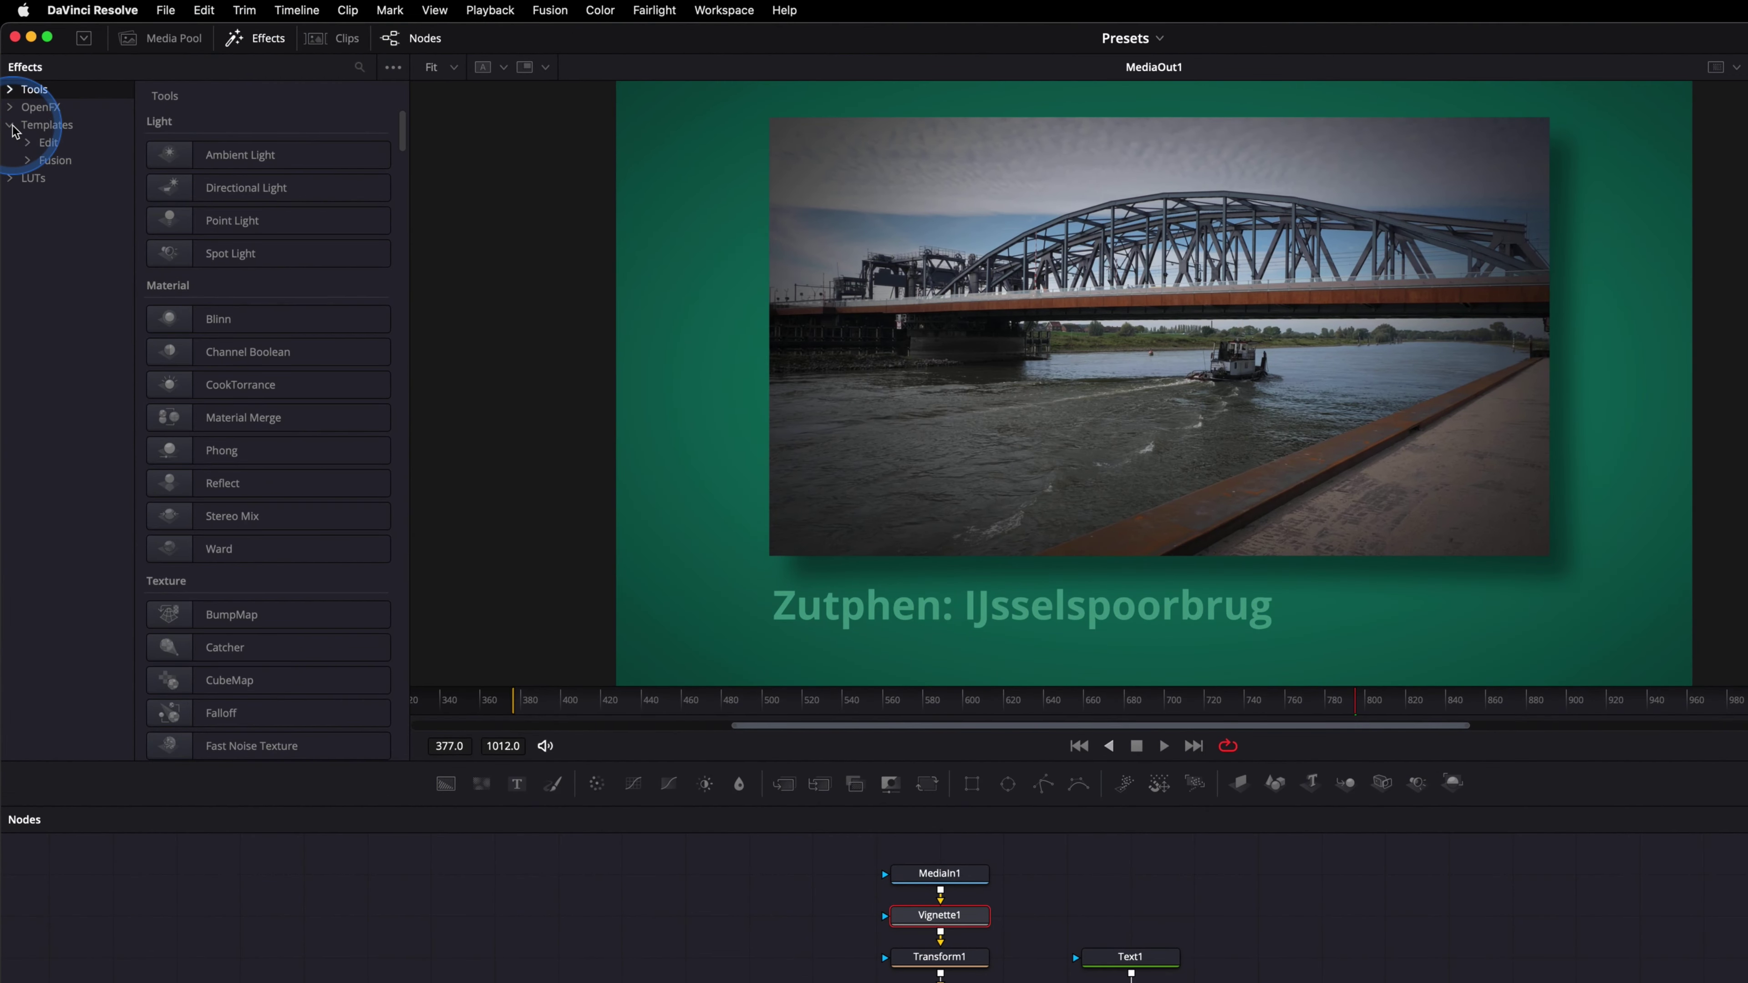
click(29, 143)
click(43, 161)
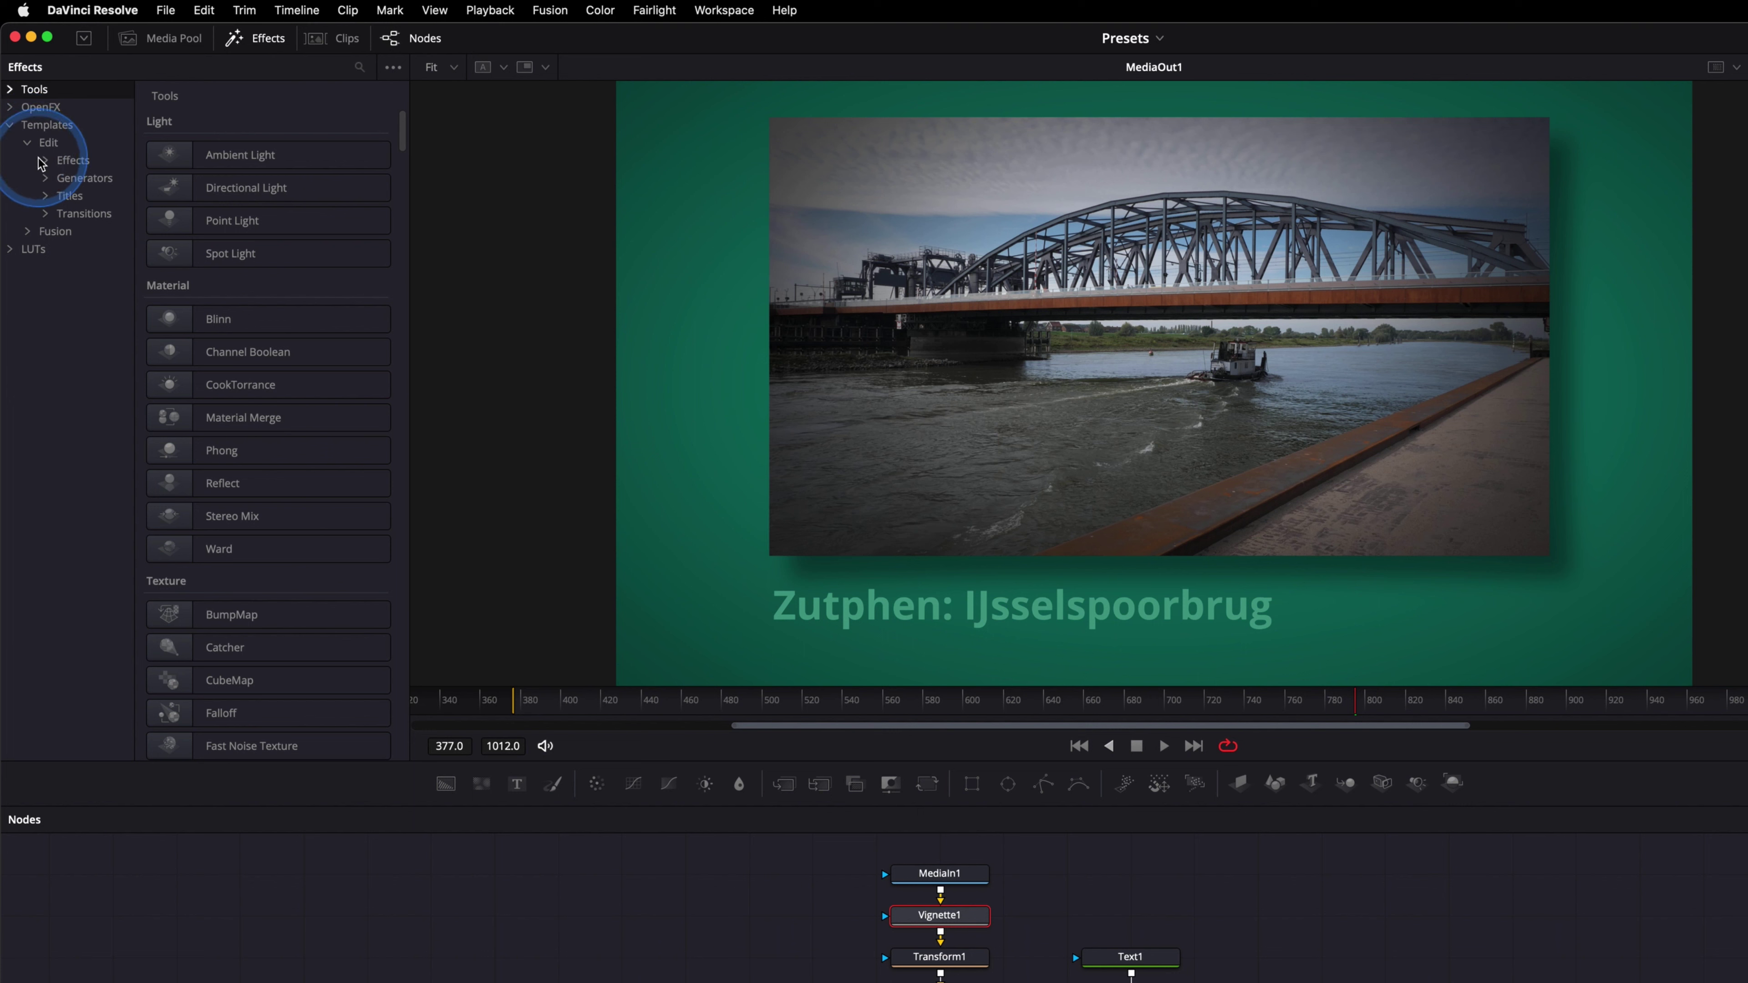
click(78, 163)
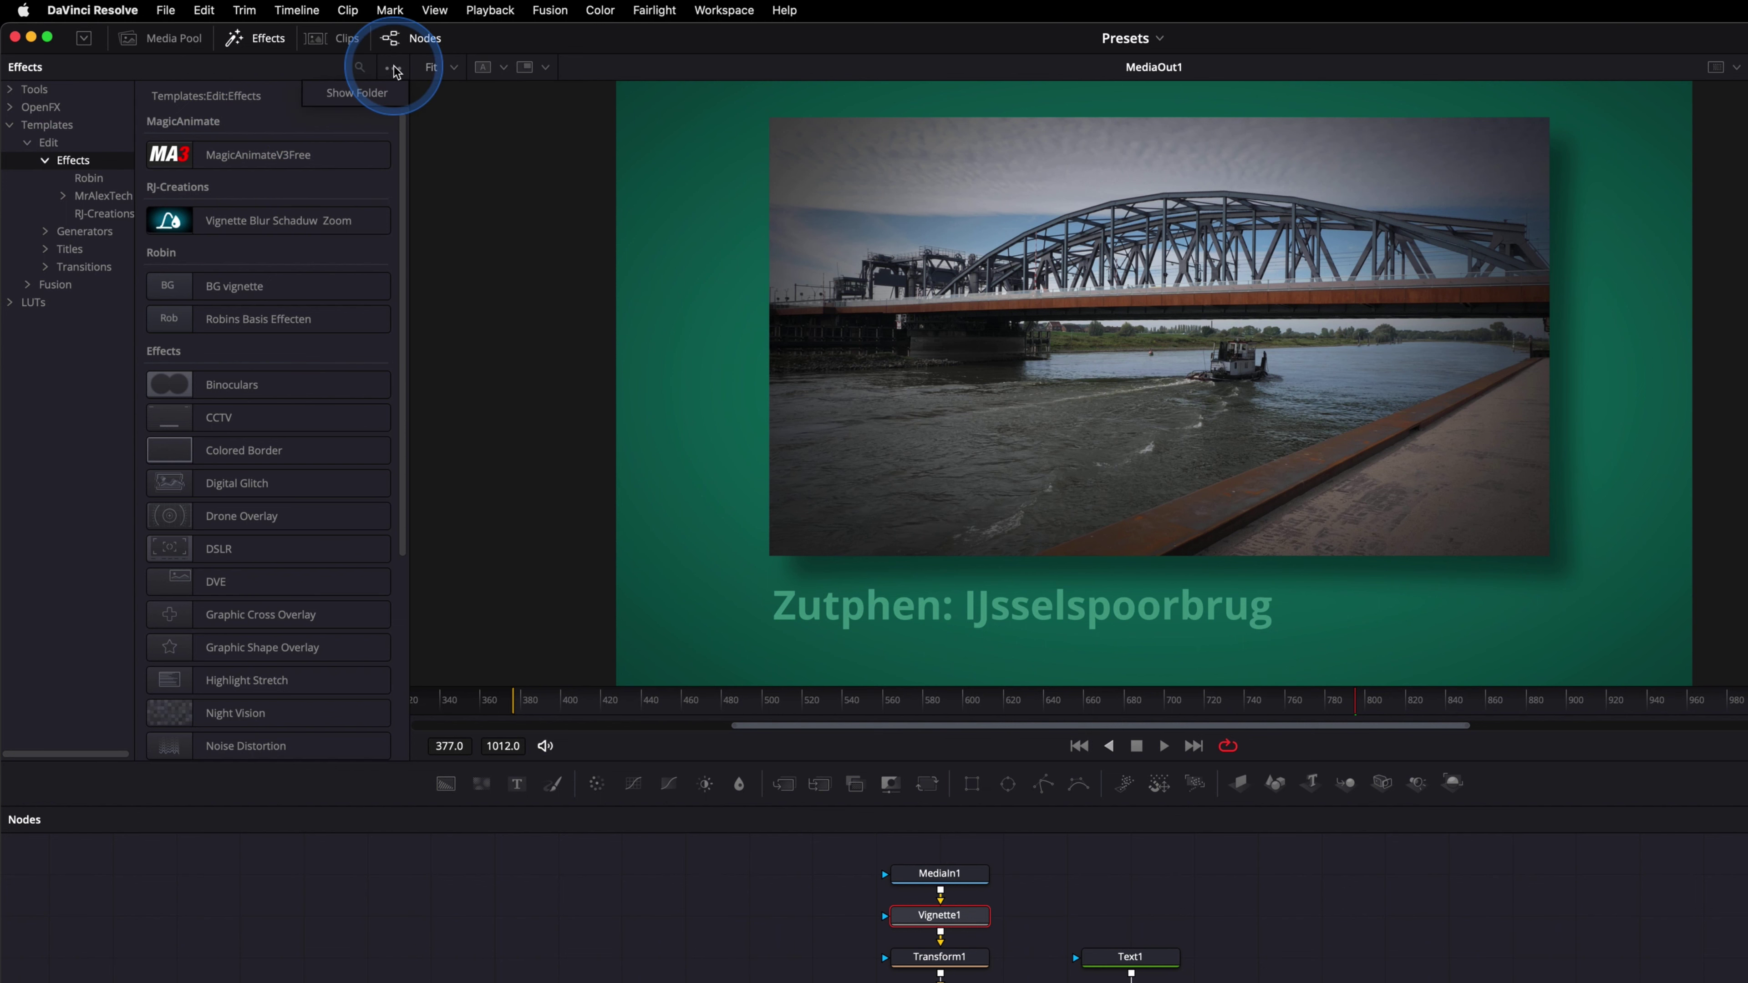
click(357, 93)
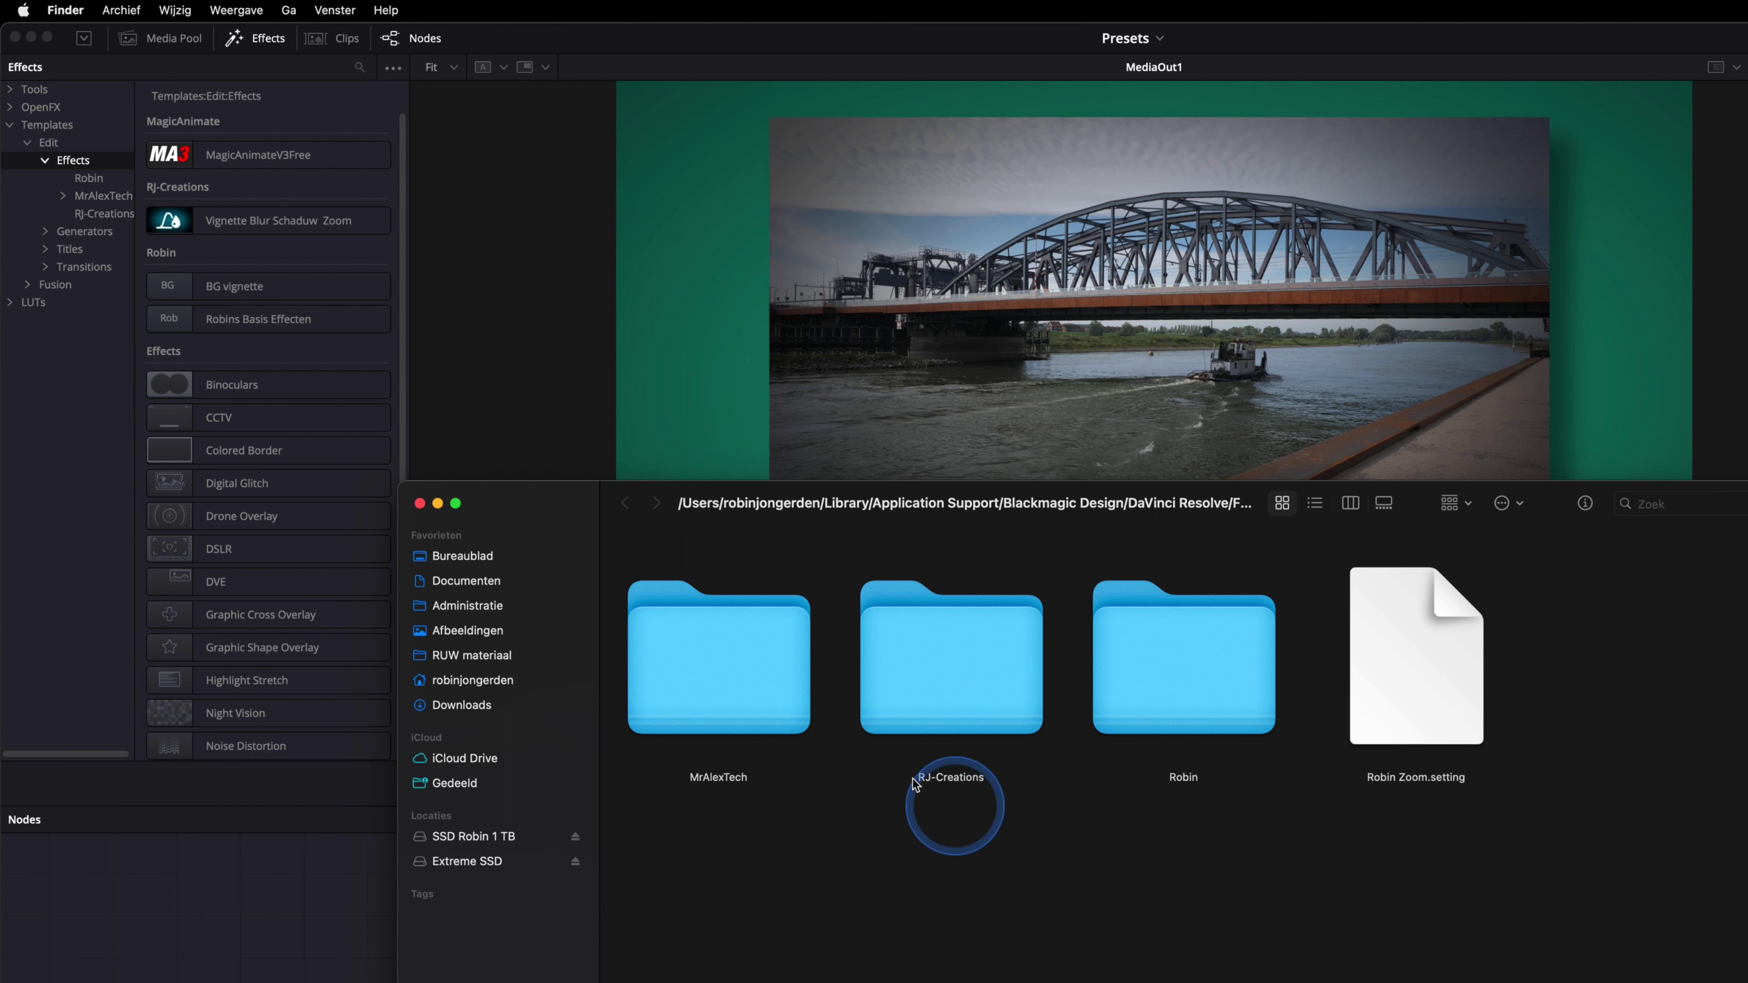
Step: Create a new folder named TEST among the effect templates and open it
right_click(1047, 883)
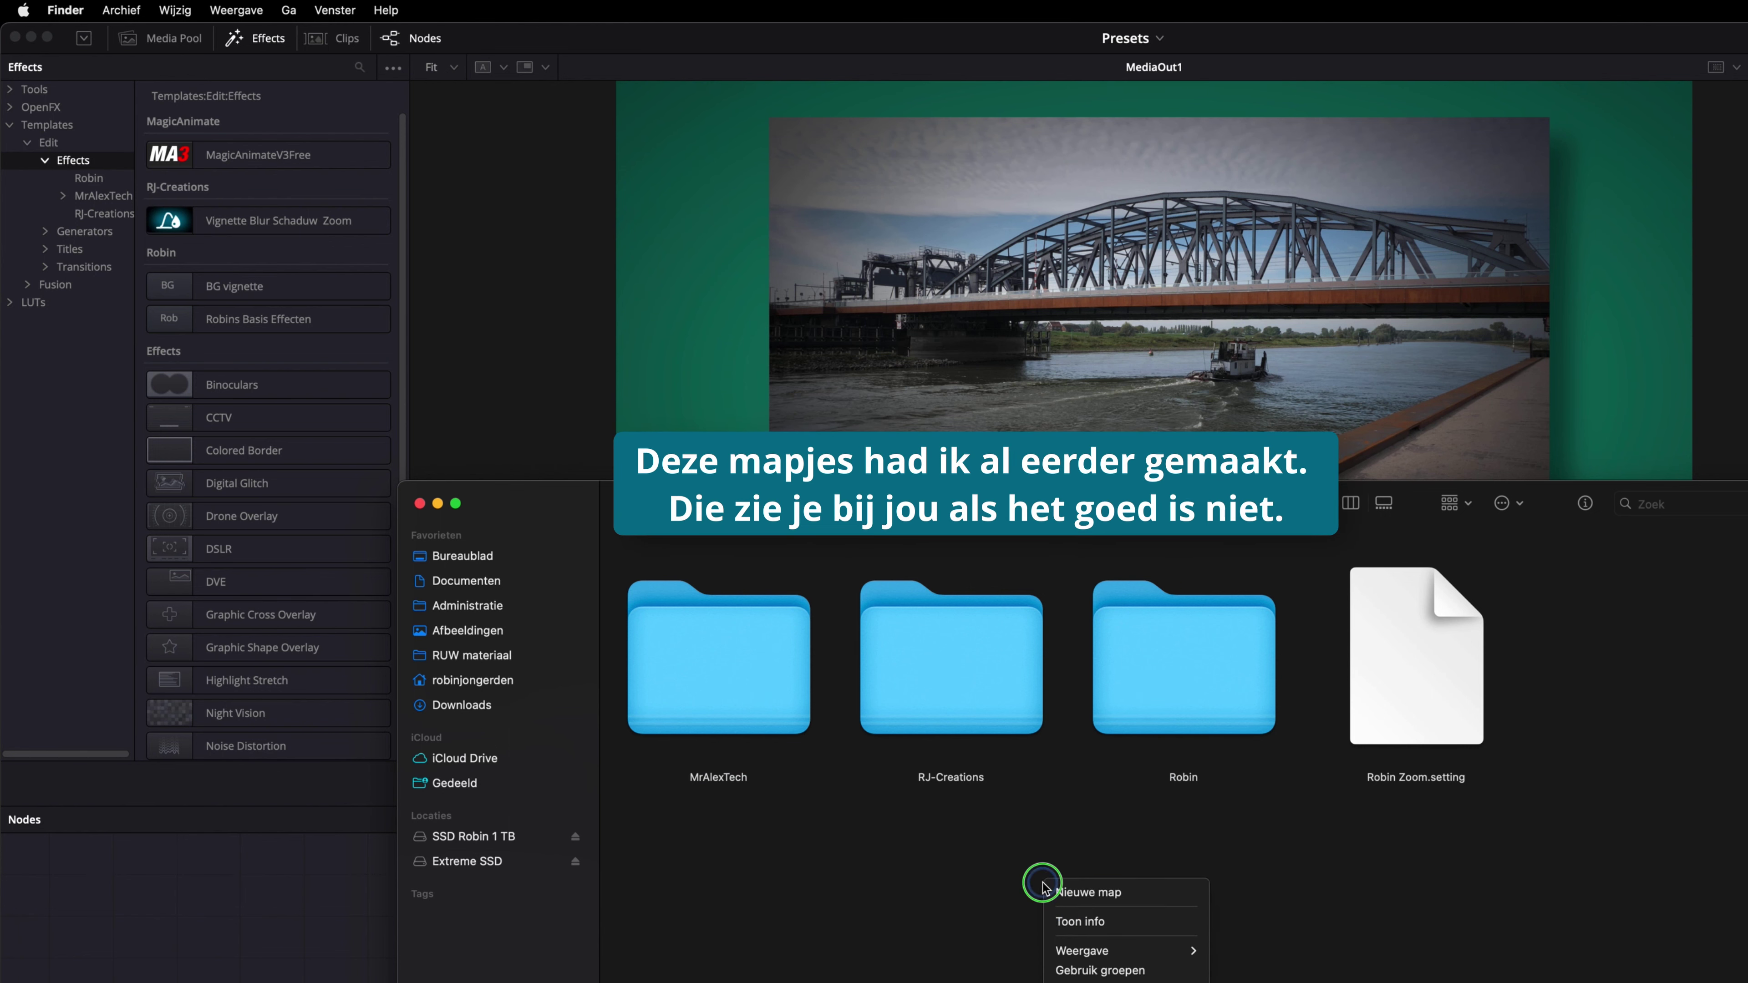
click(1097, 893)
text(T)
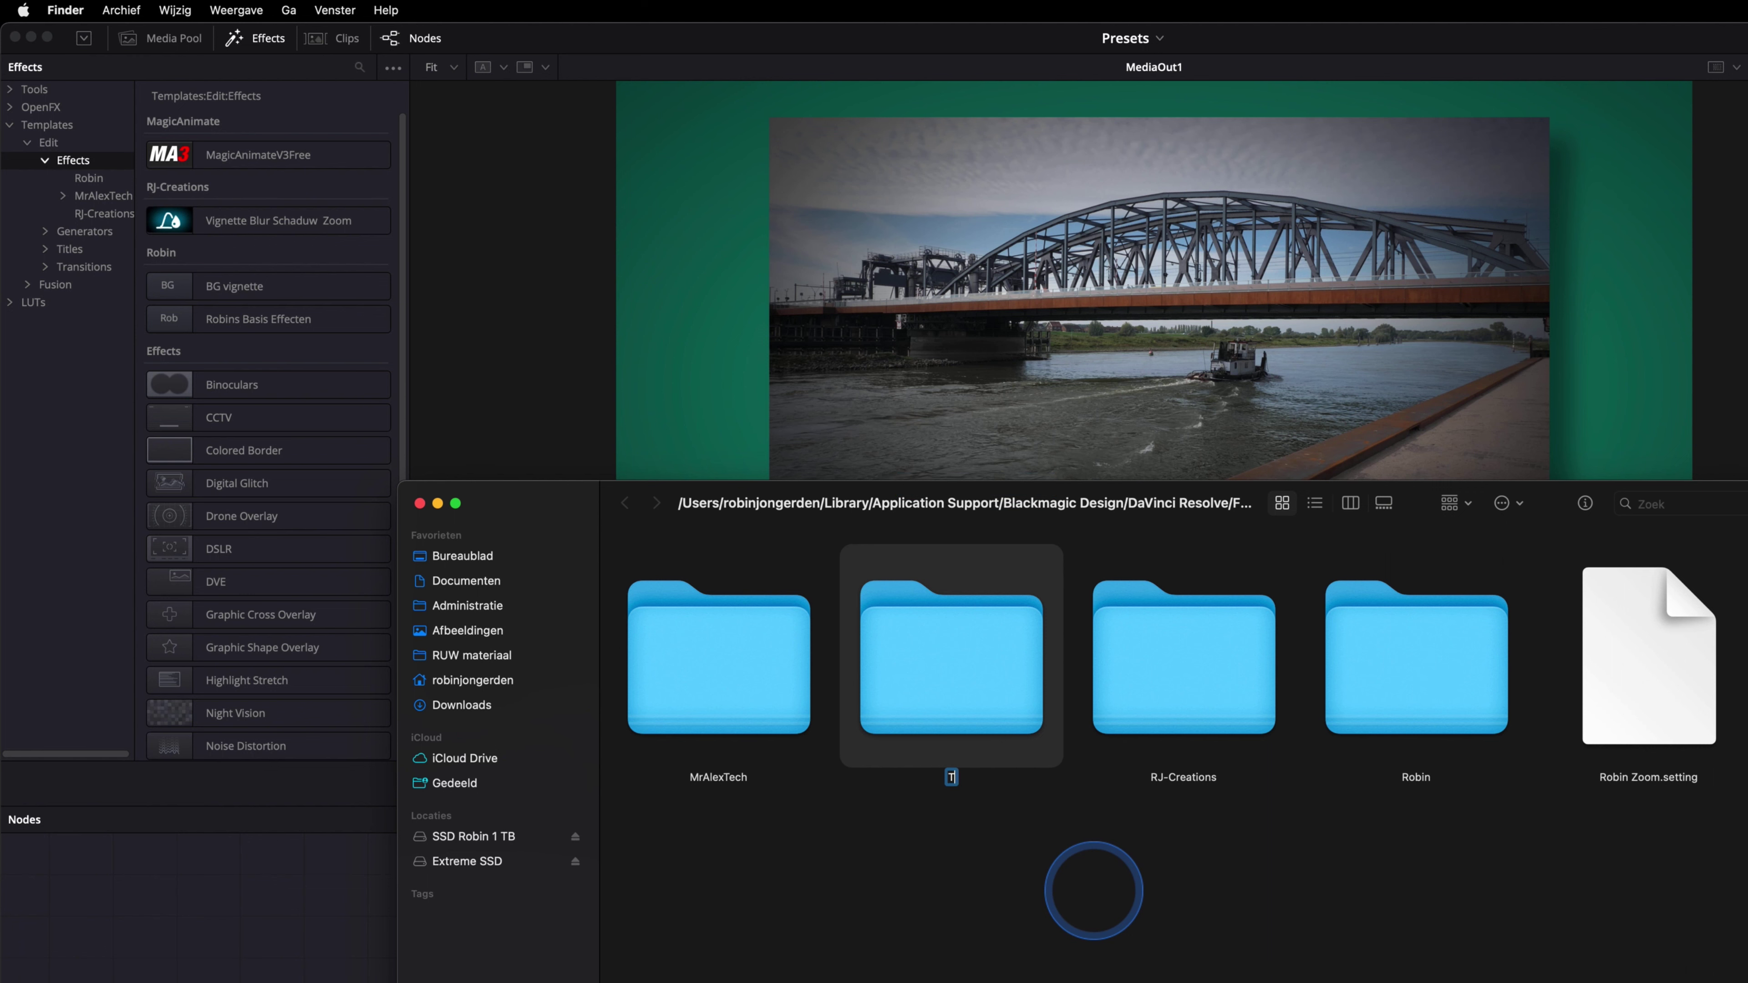
text(EST)
click(928, 671)
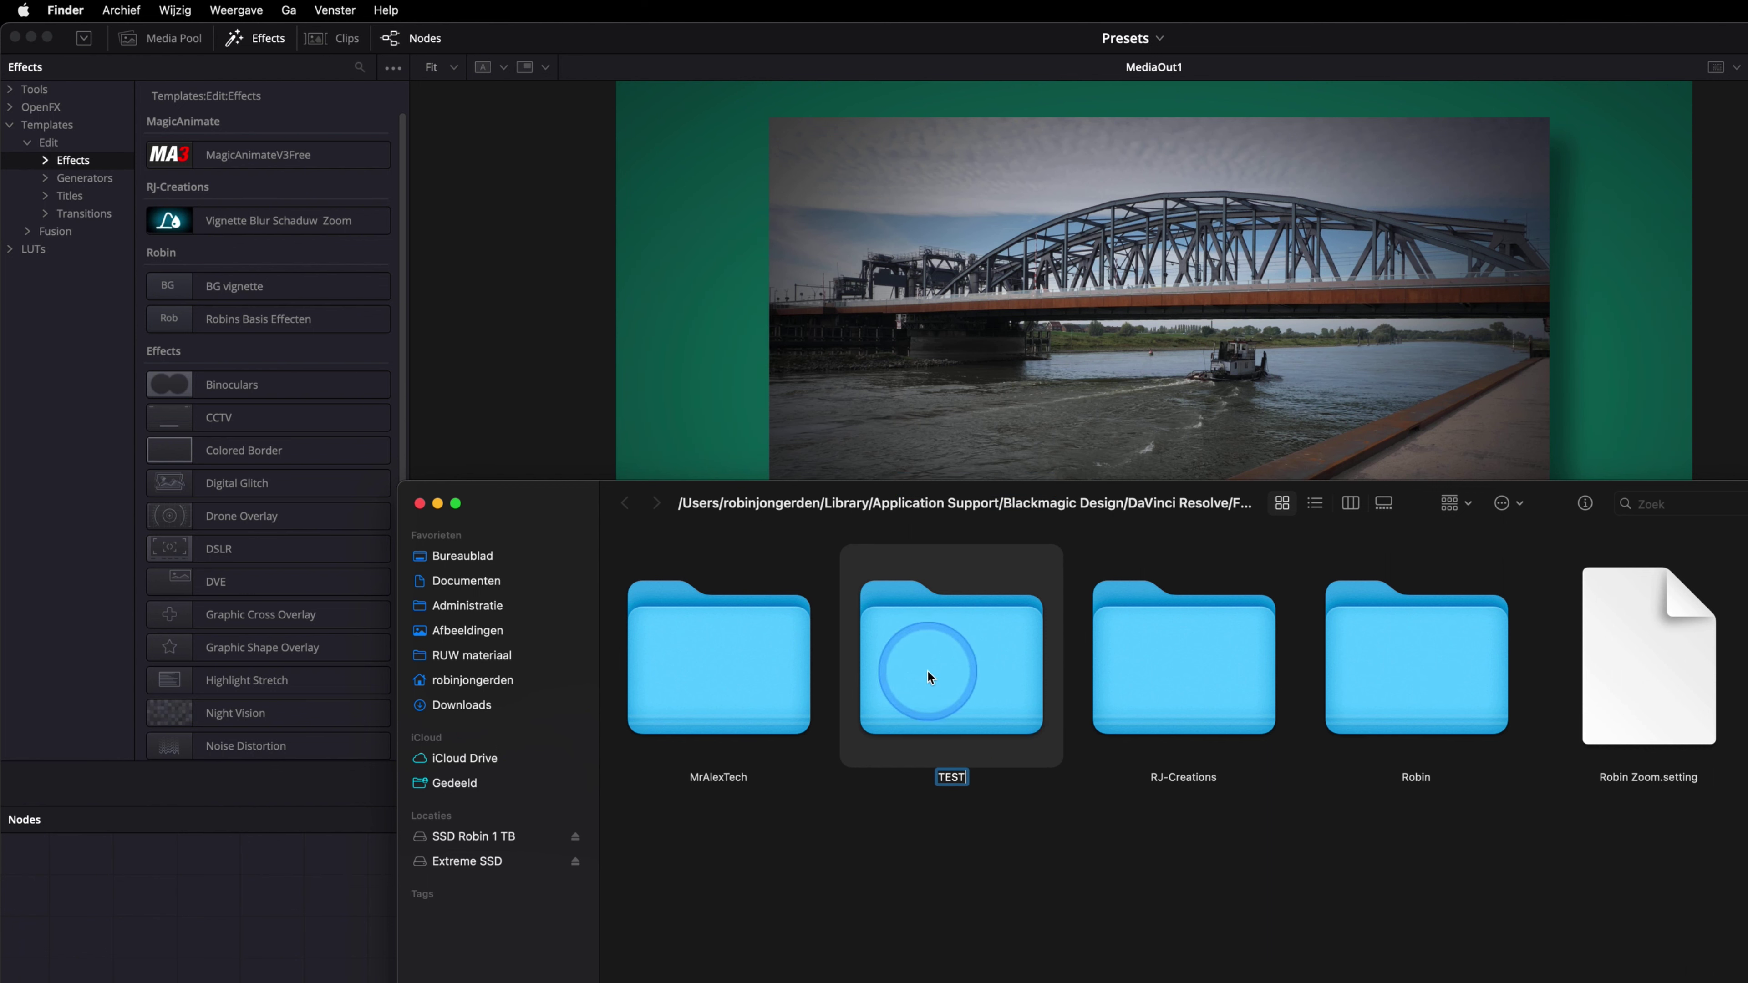
double_click(1656, 660)
Step: Copy Plaats + Titel + Achtergrond.setting from the Desktop into TEST, then return to Resolve
key(super+n)
click(1091, 576)
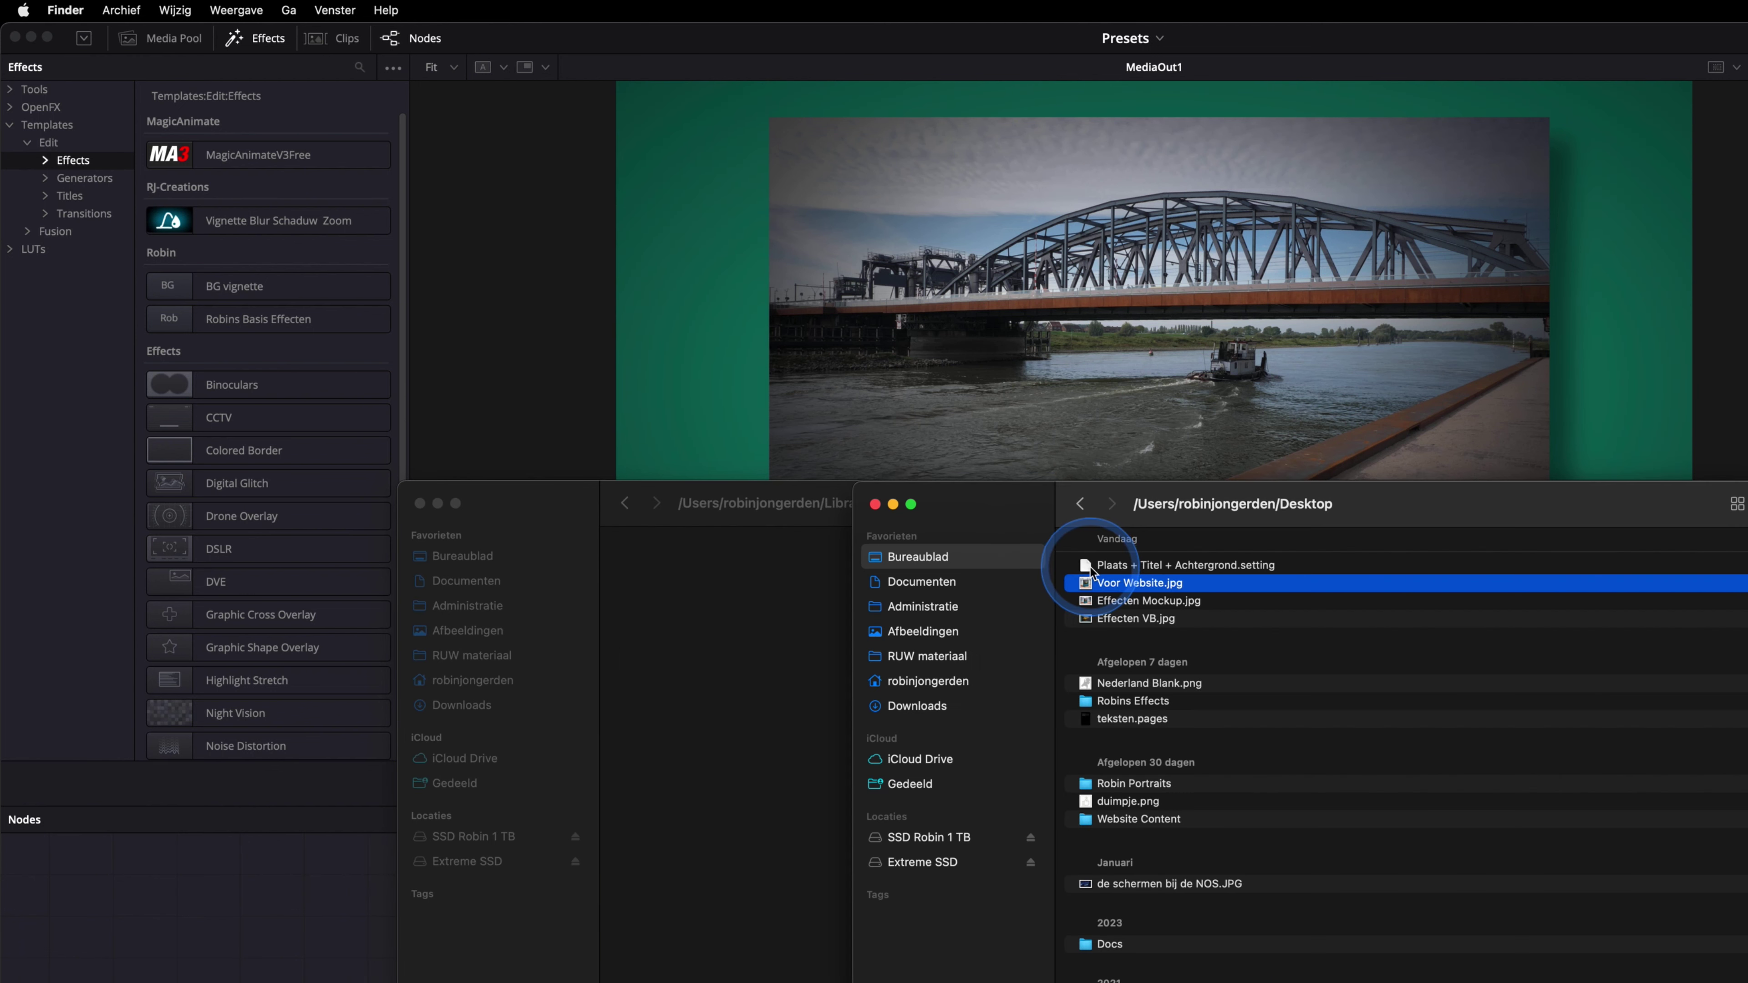
click(1086, 565)
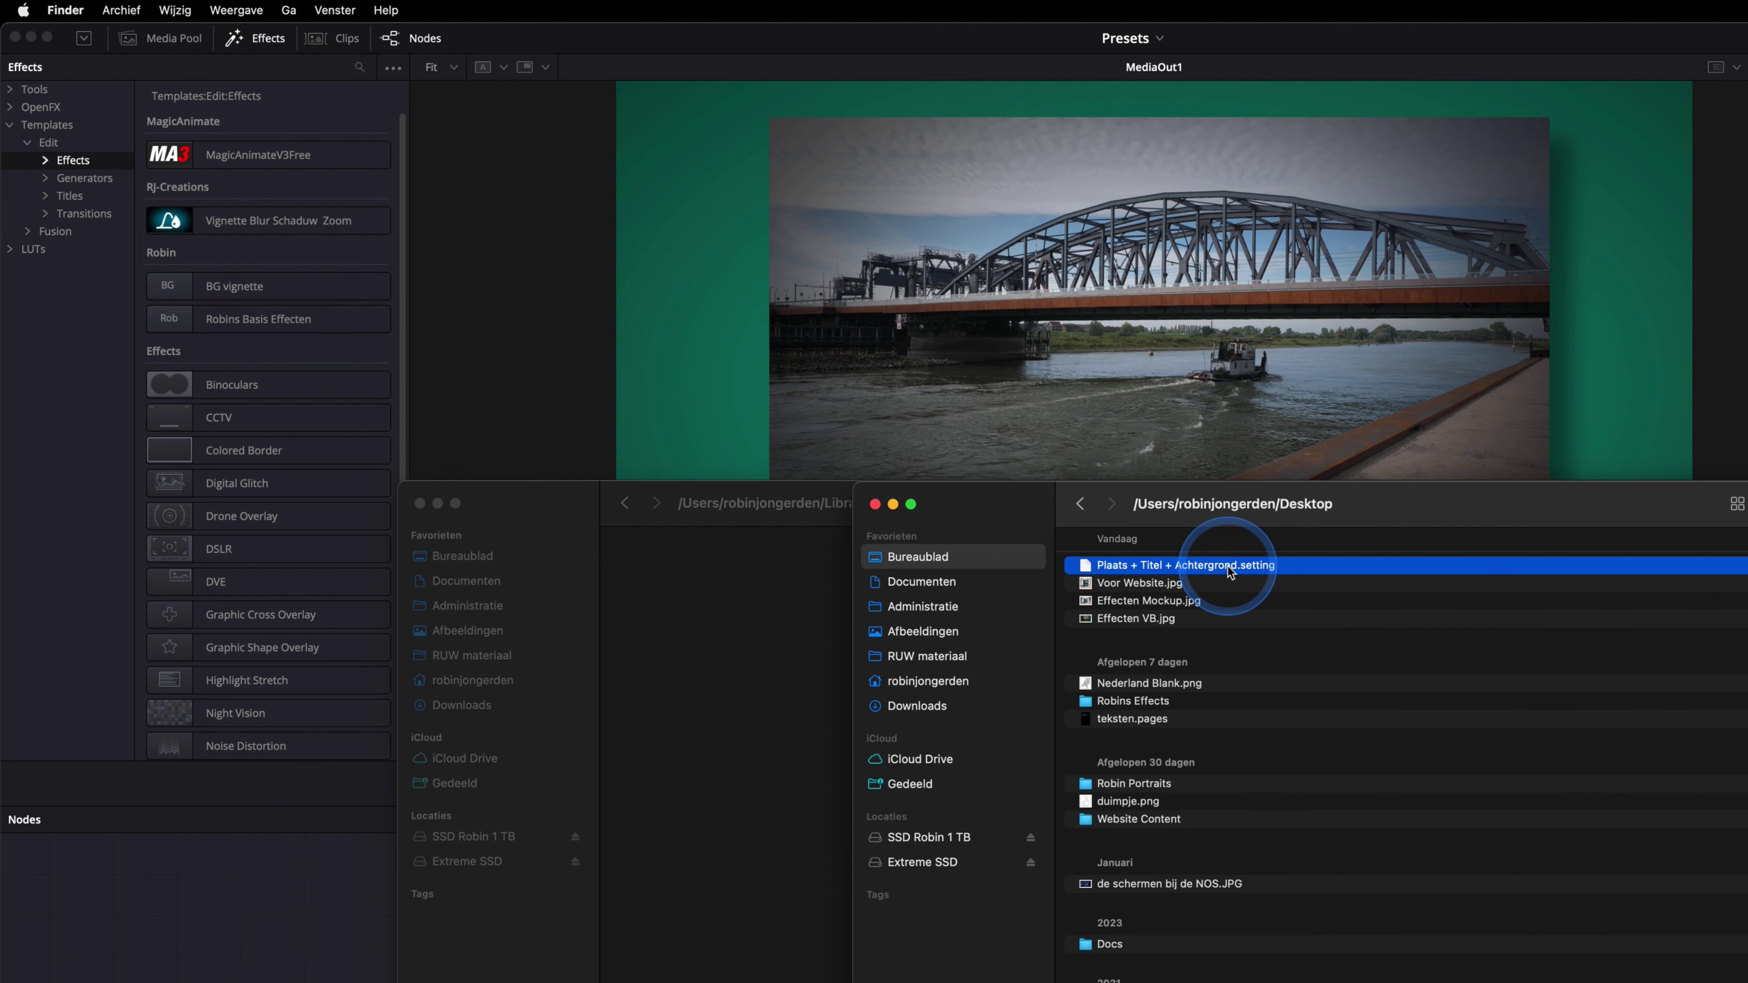
click(722, 638)
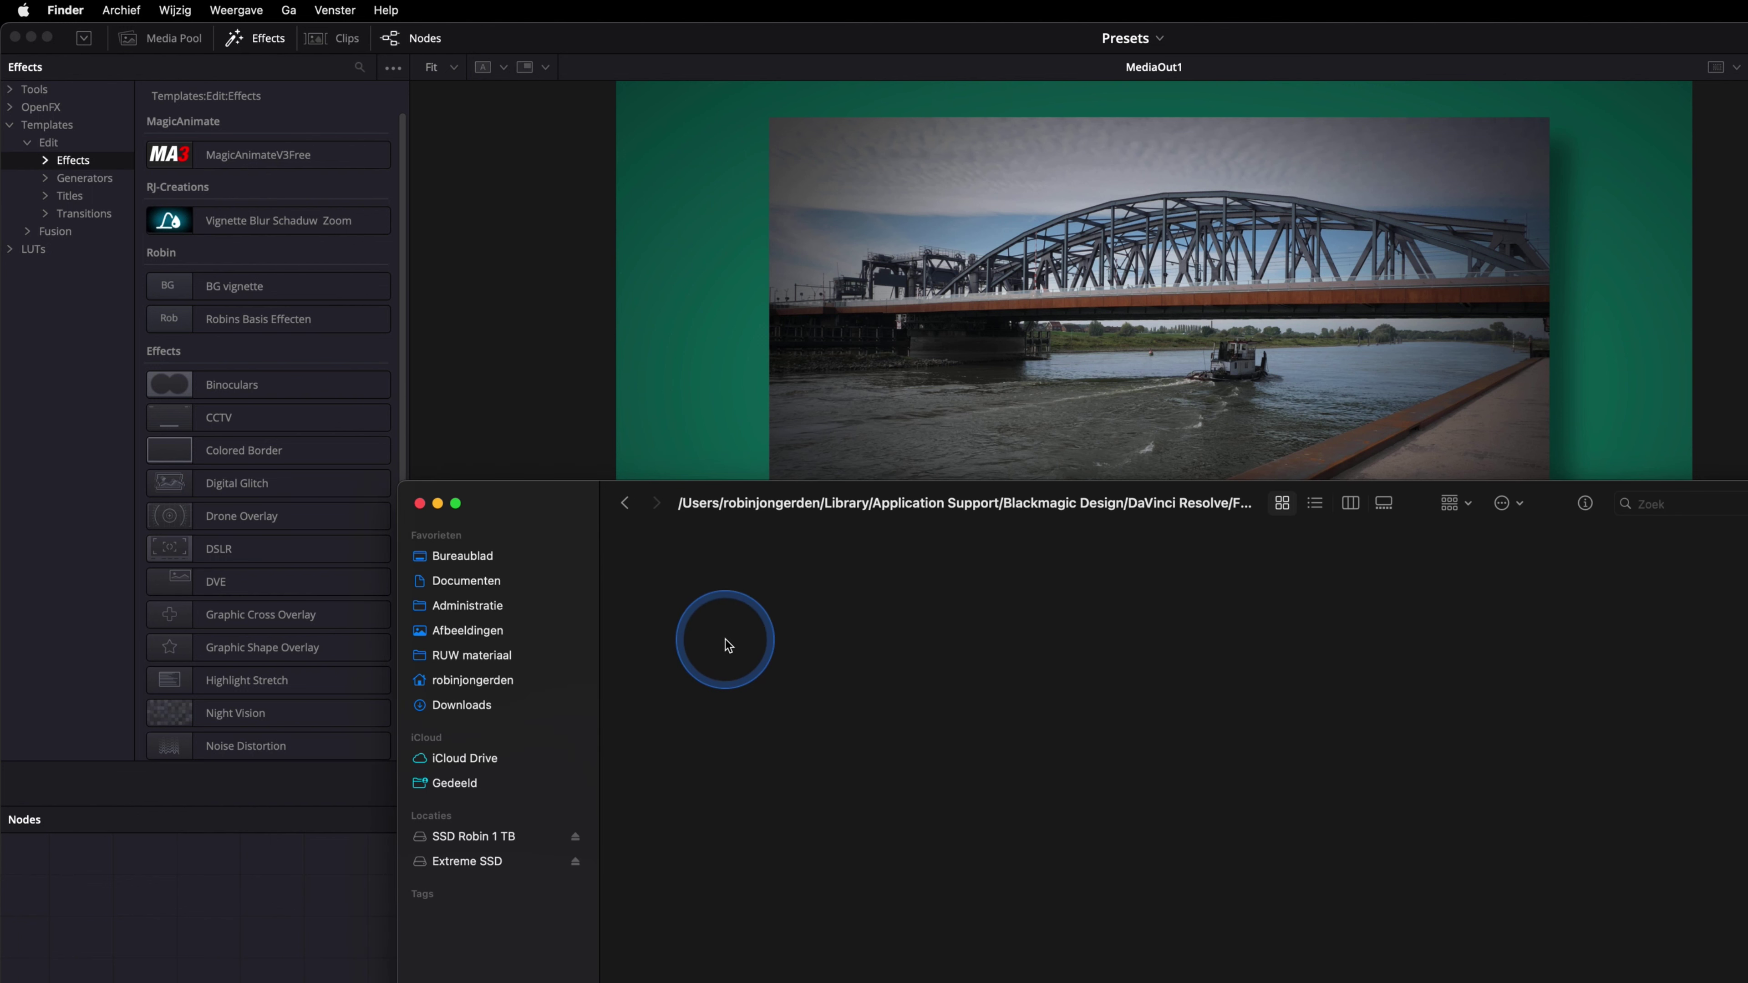
key(super+v)
click(906, 716)
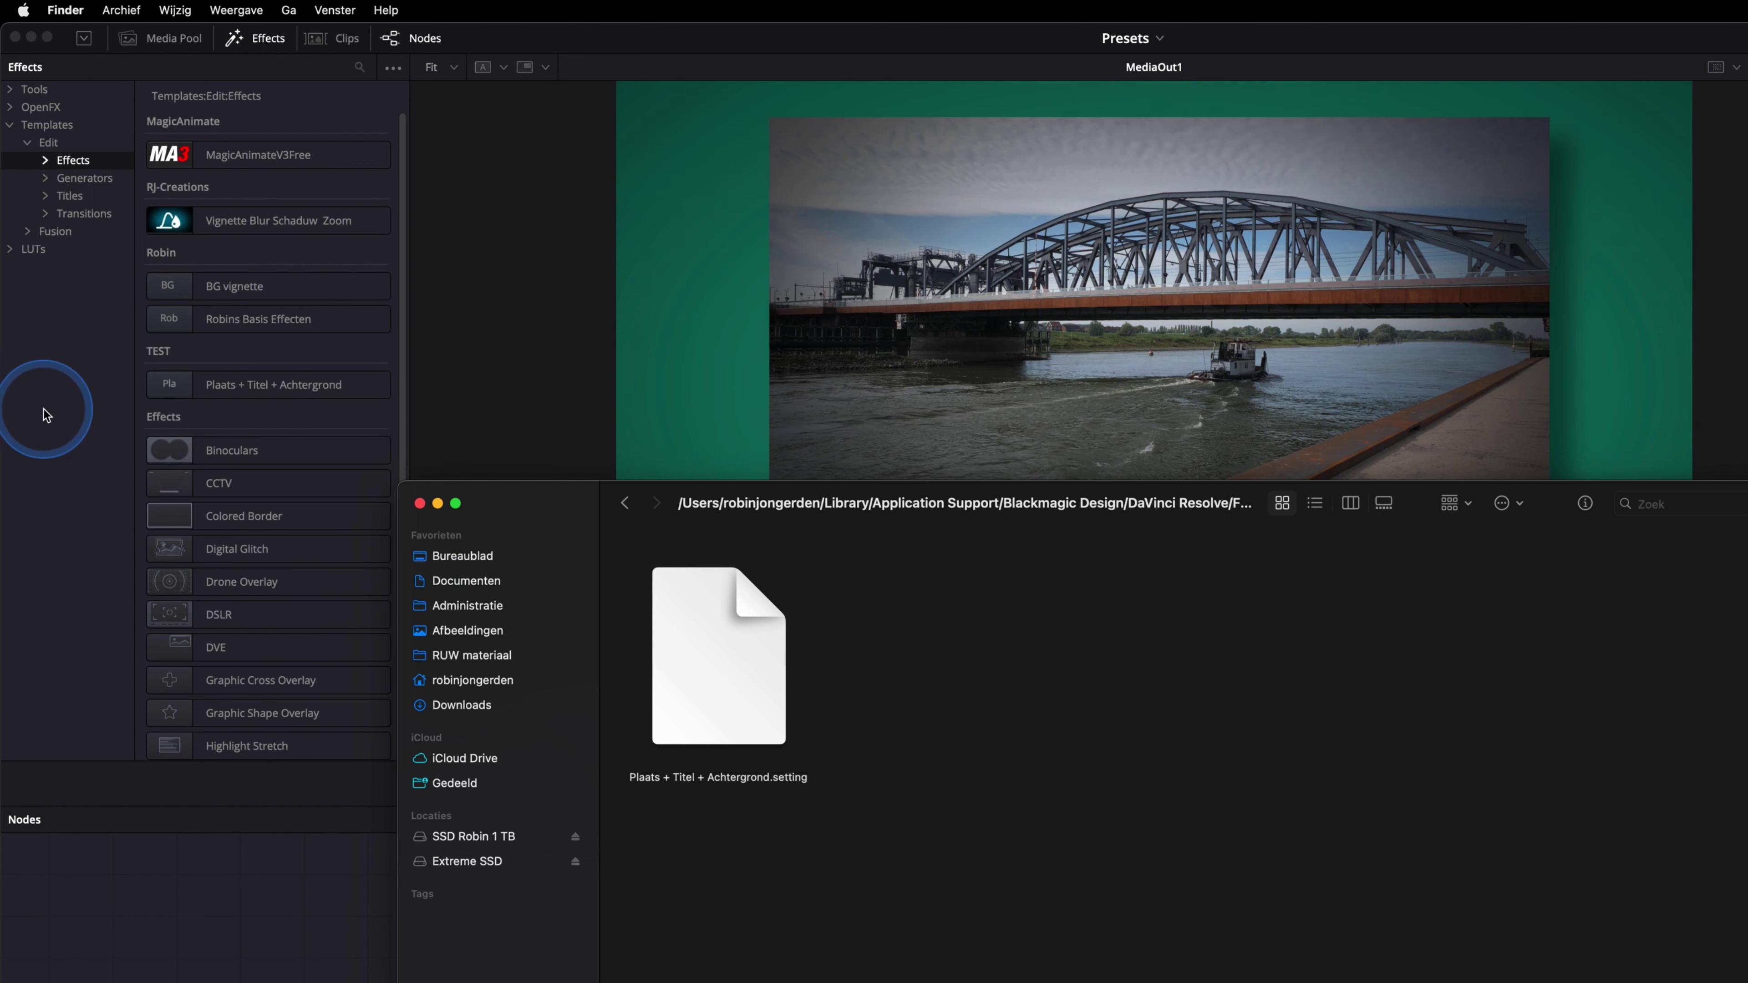
click(55, 409)
Step: Confirm Plaats + Titel + Achtergrond appears in the Templates TEST category
click(46, 160)
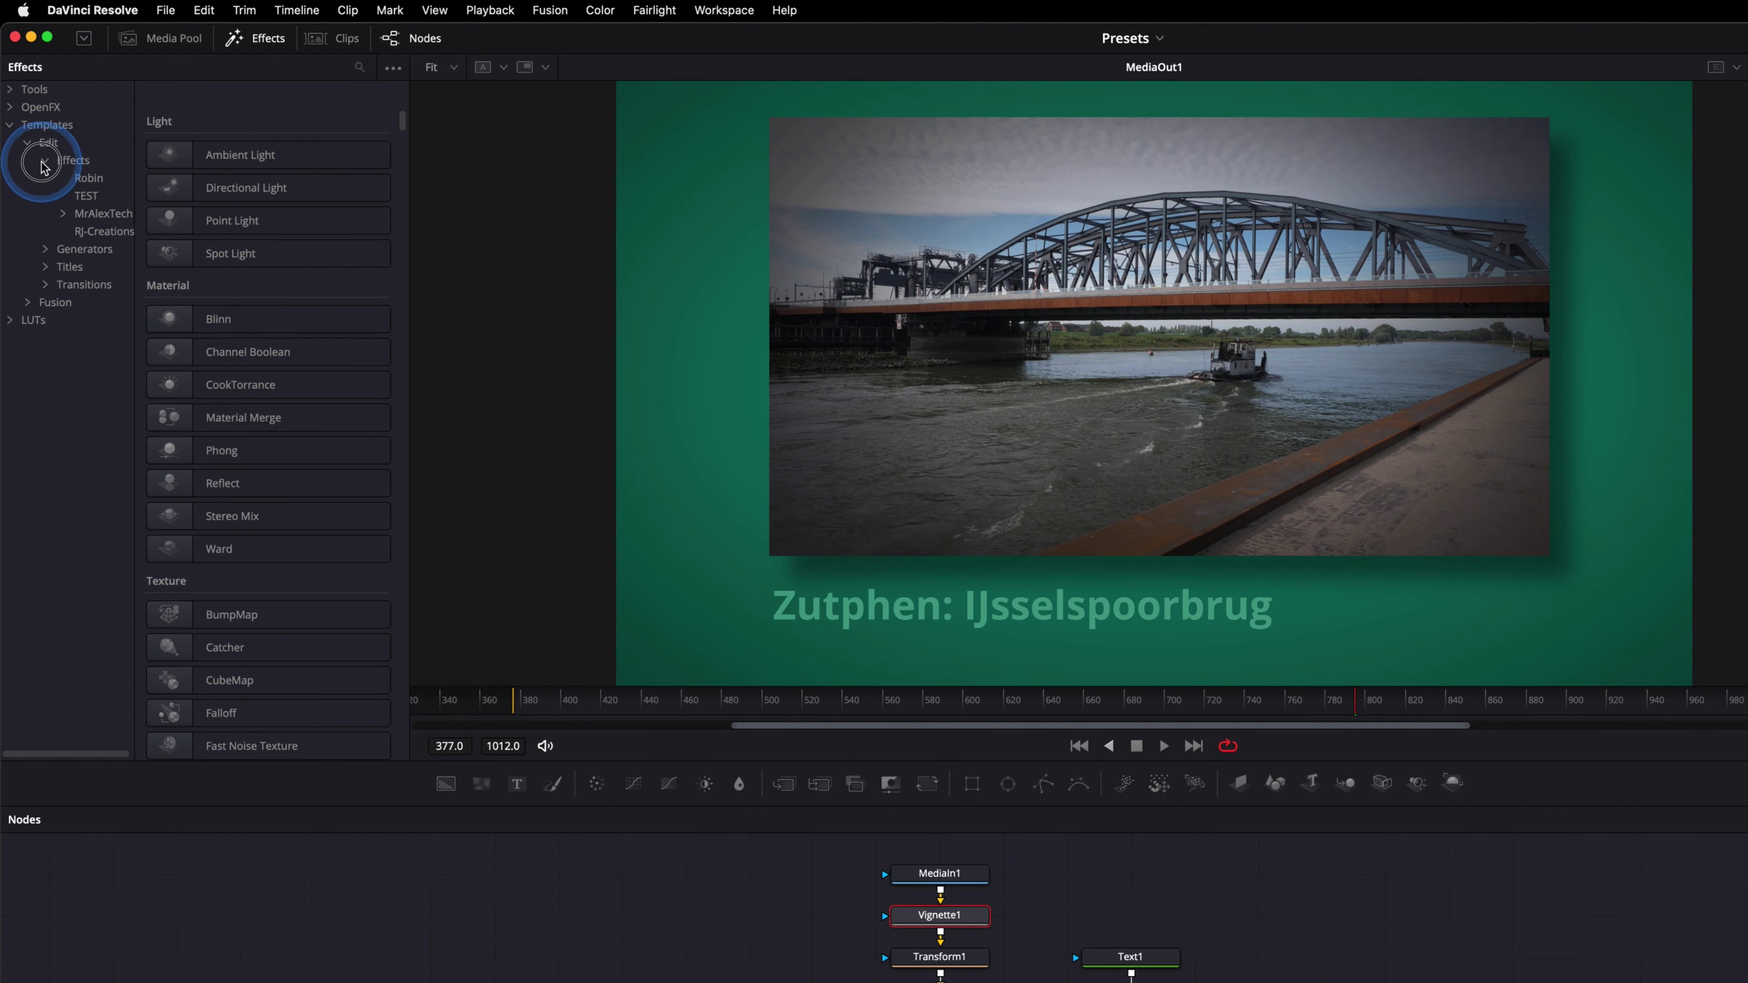
click(86, 196)
click(231, 171)
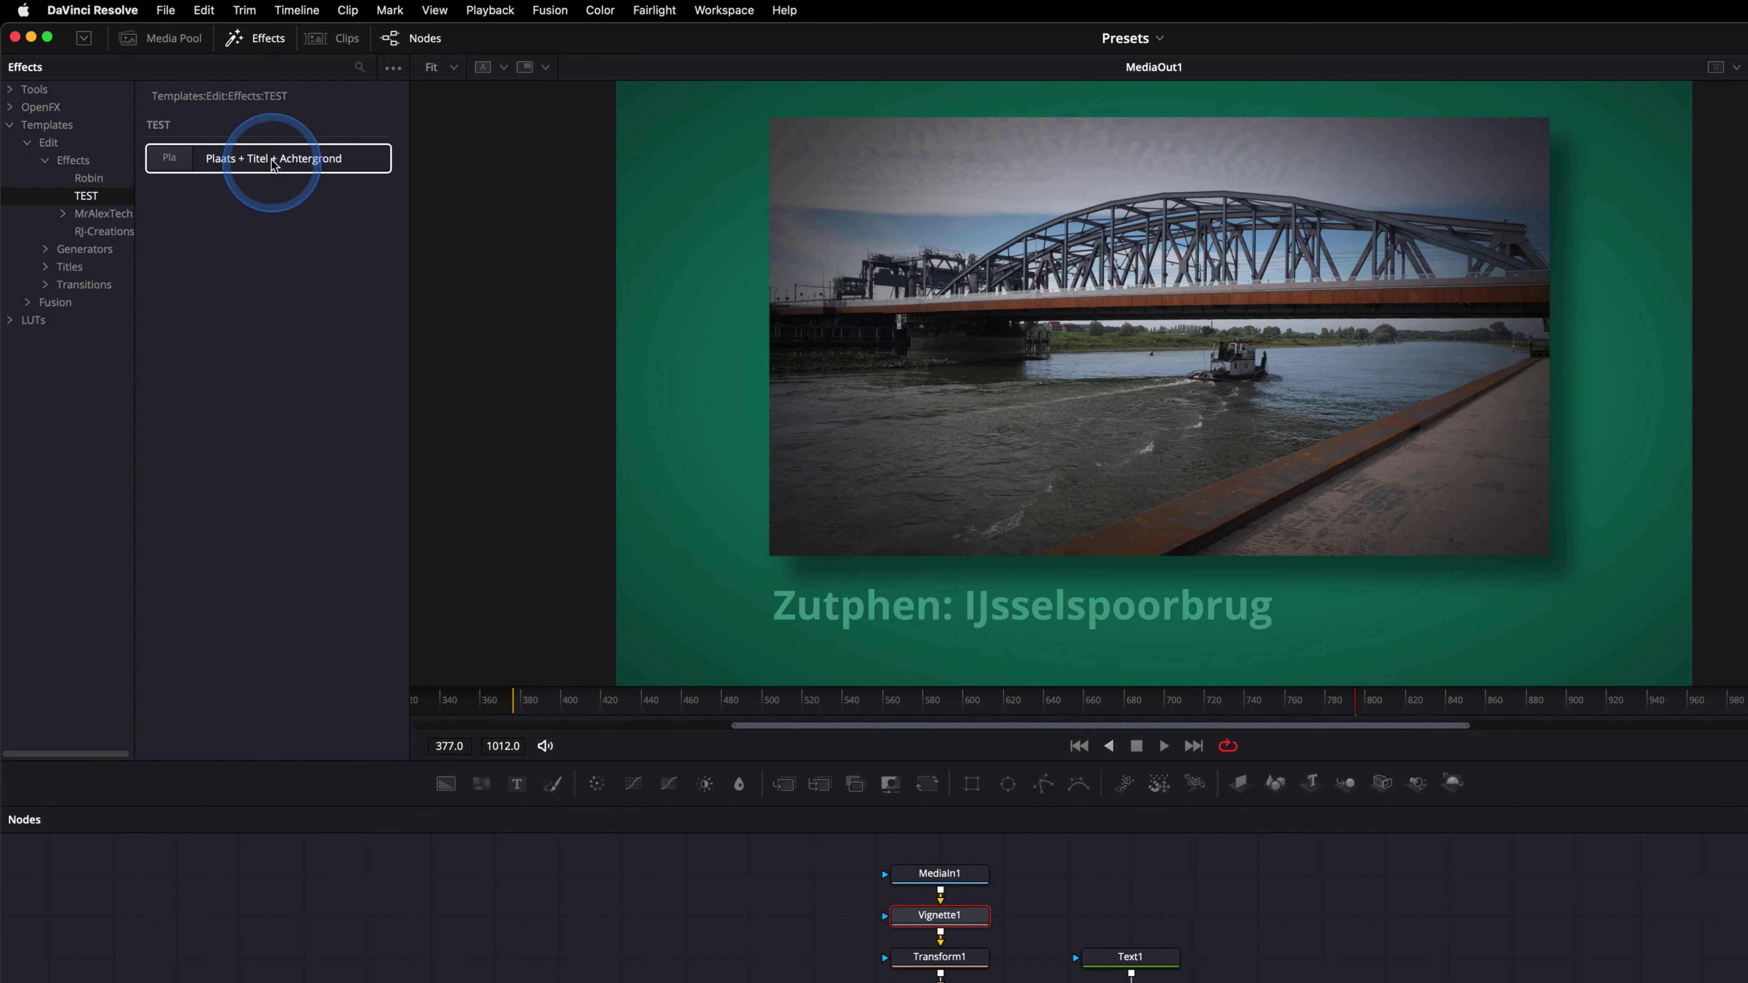
double_click(325, 168)
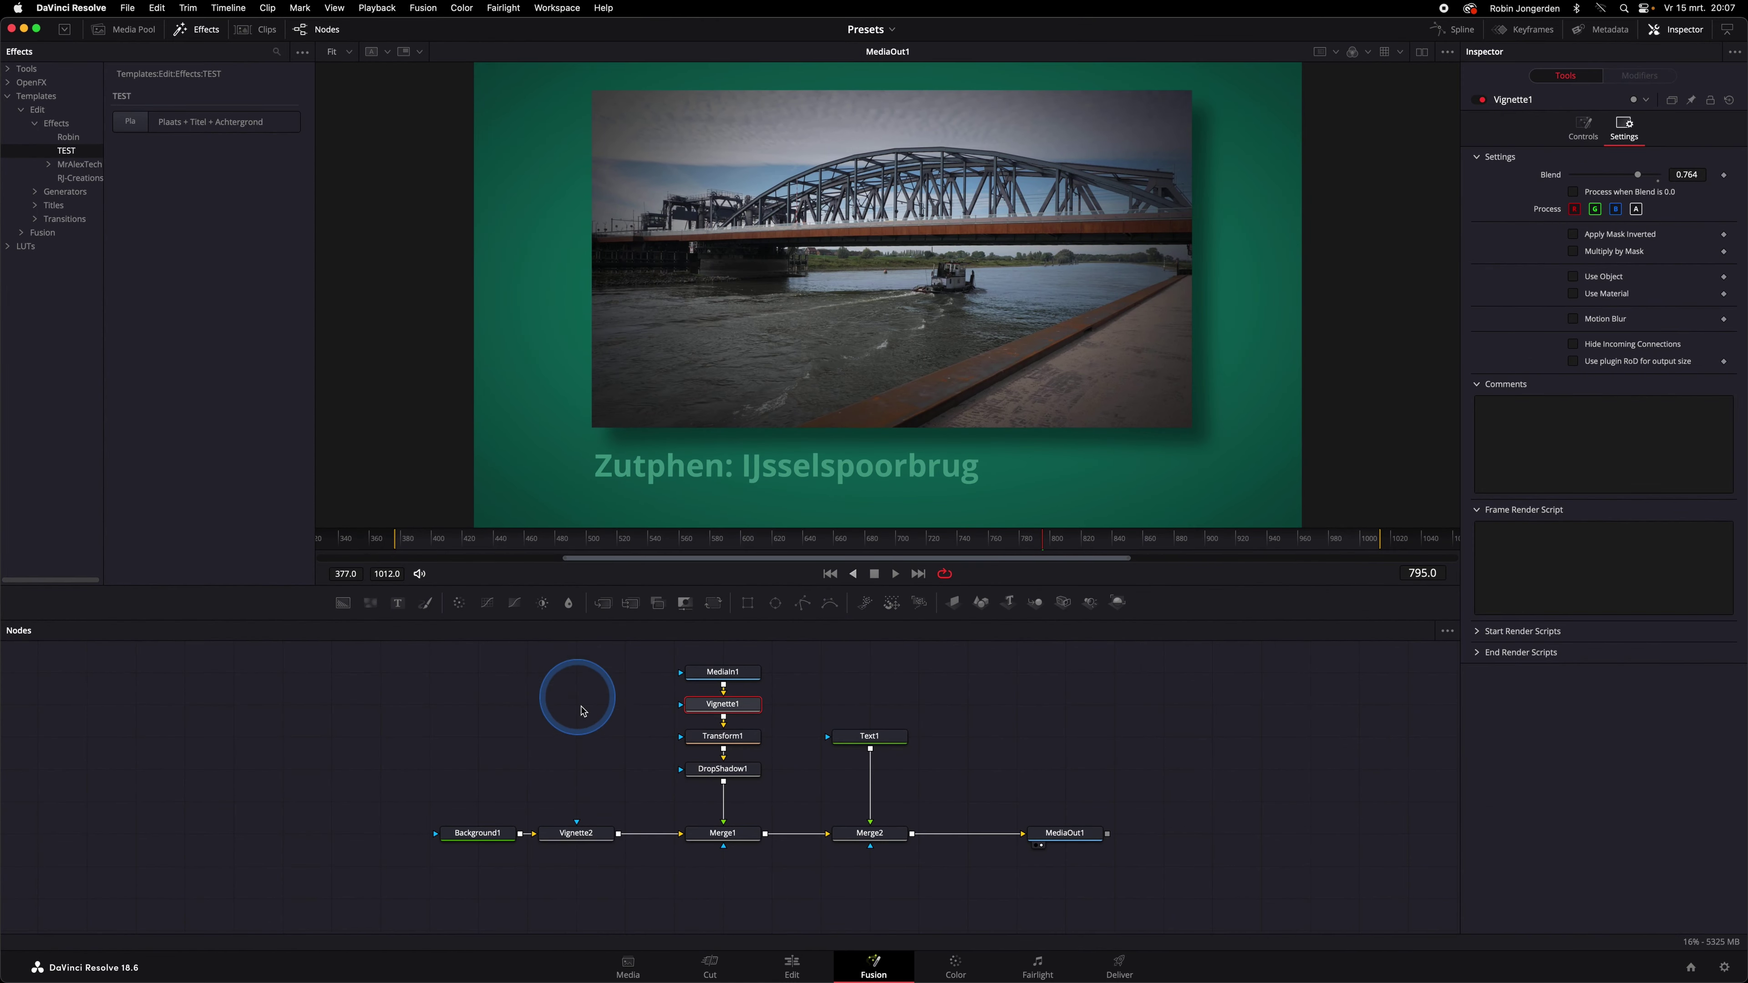
Step: On the Edit page, place Enci Groeve Maastricht.mp4 after the Zutphen clip
click(793, 972)
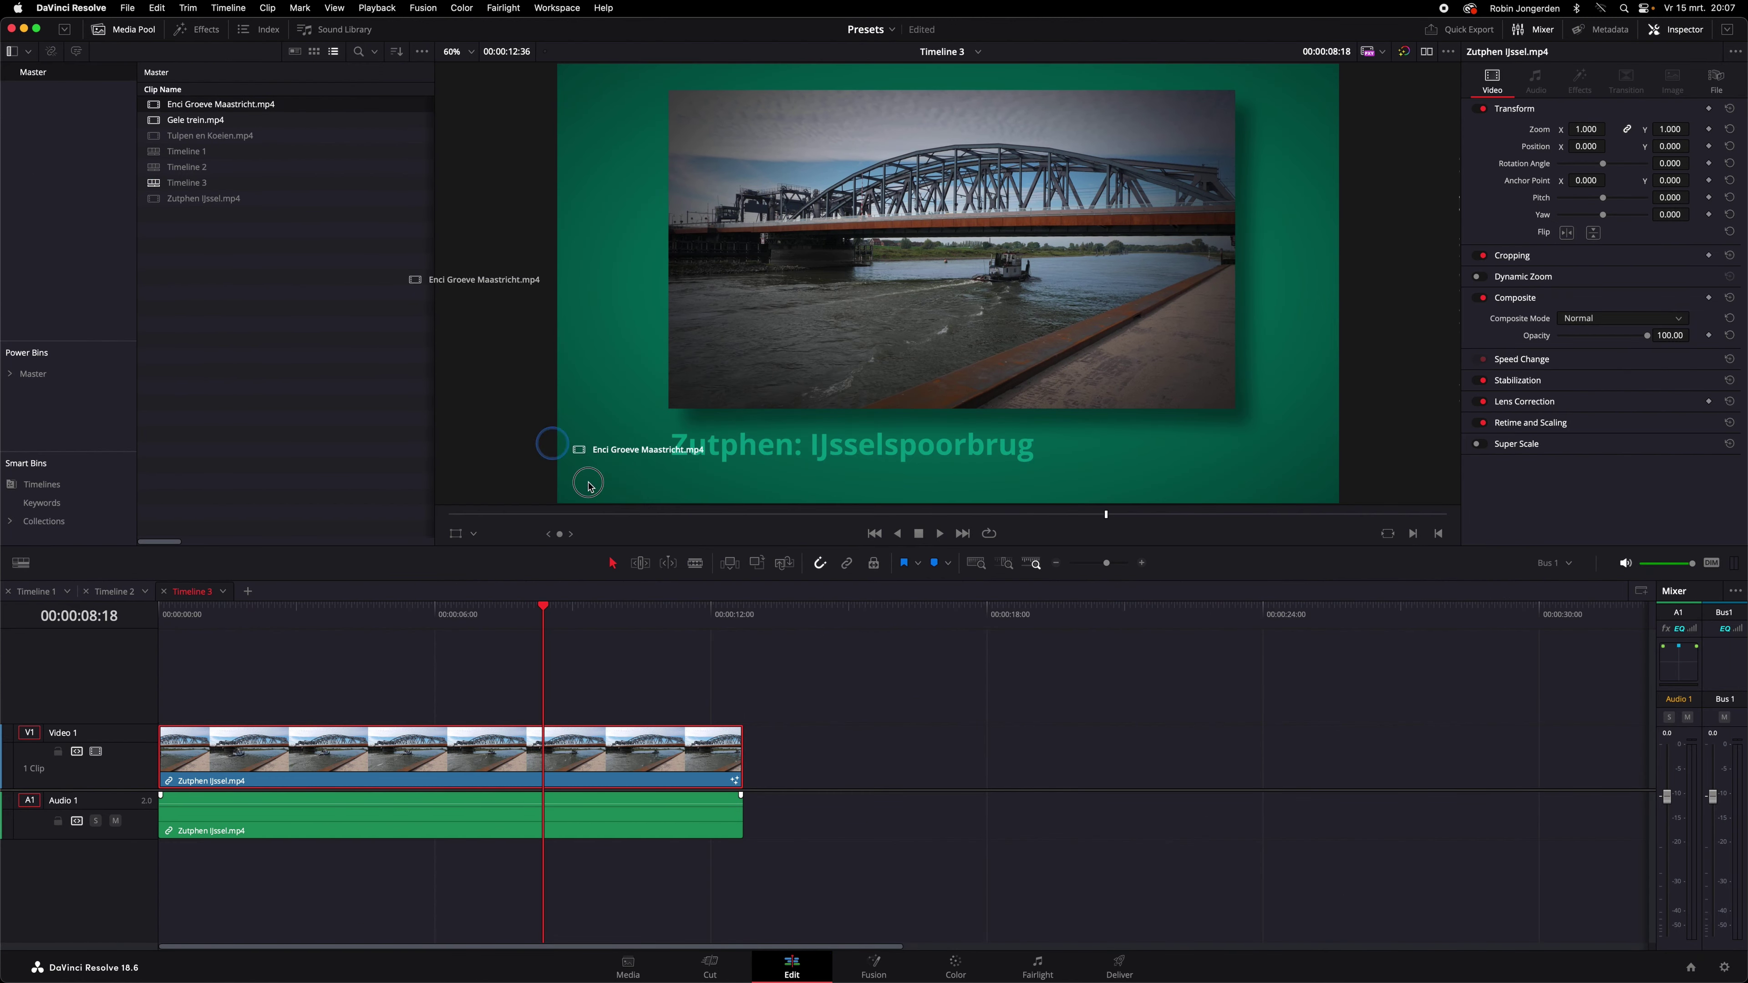
drag(159, 110, 752, 766)
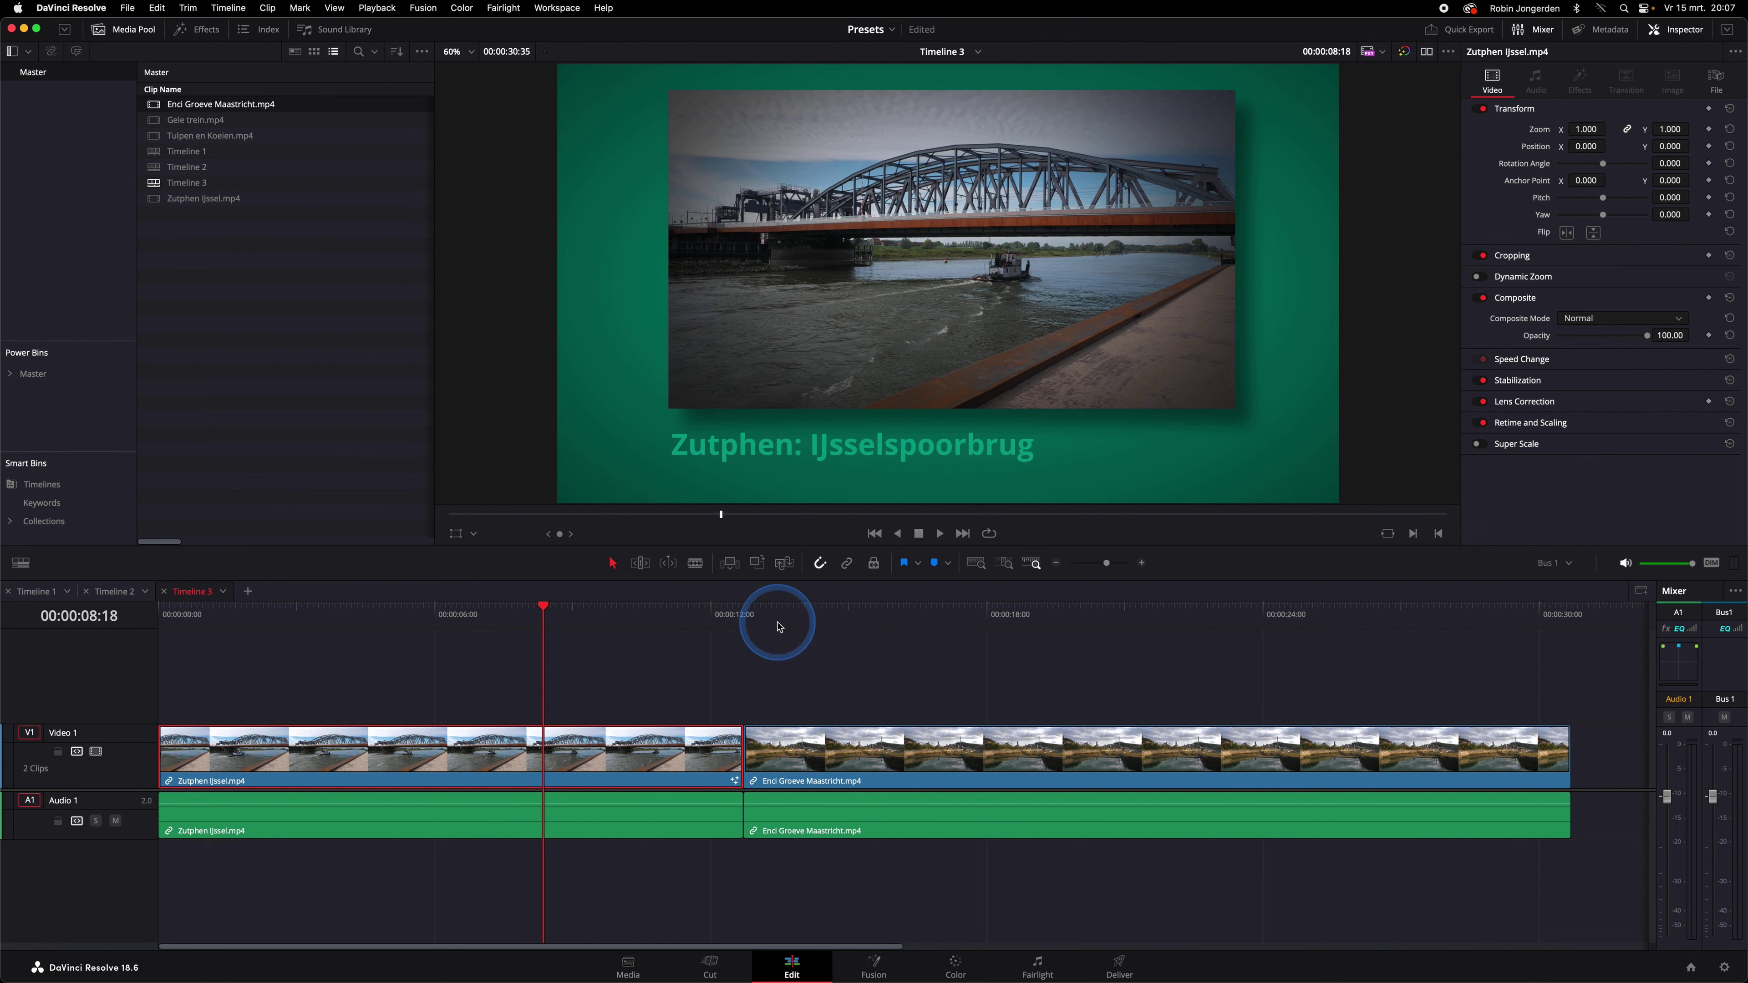
click(947, 763)
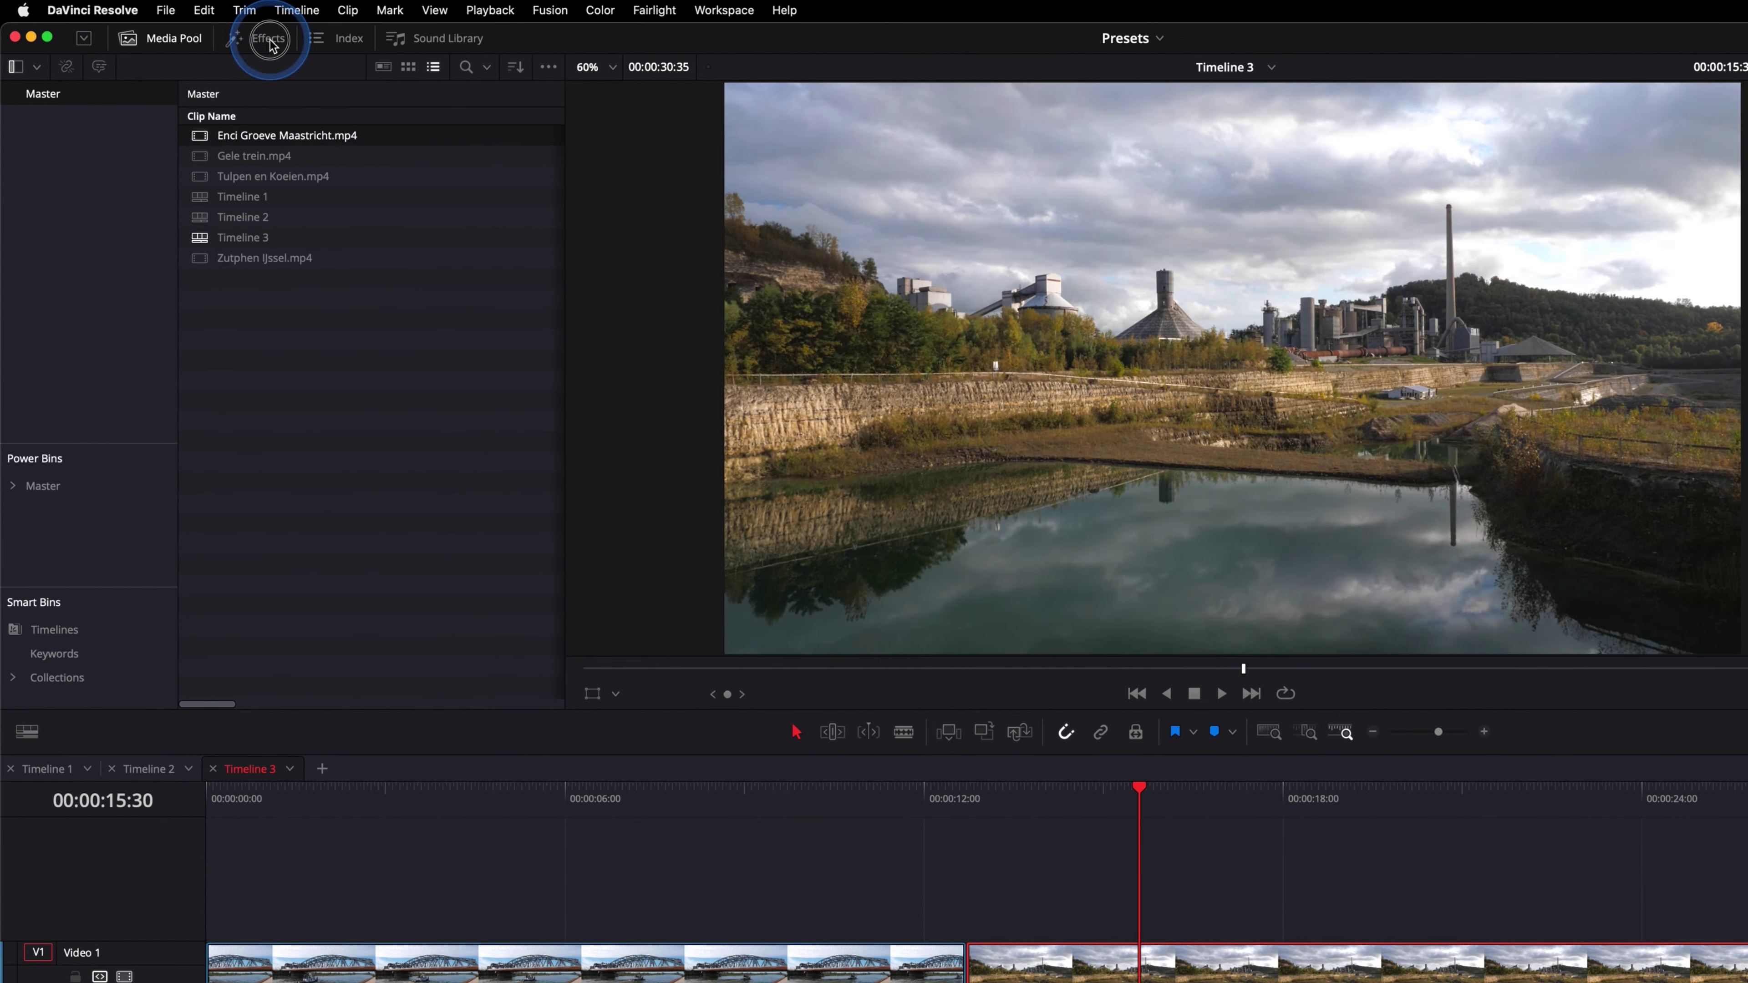
Step: Select the Plaats + Titel + Achtergrond effect under Effects > TEST in the library
click(207, 31)
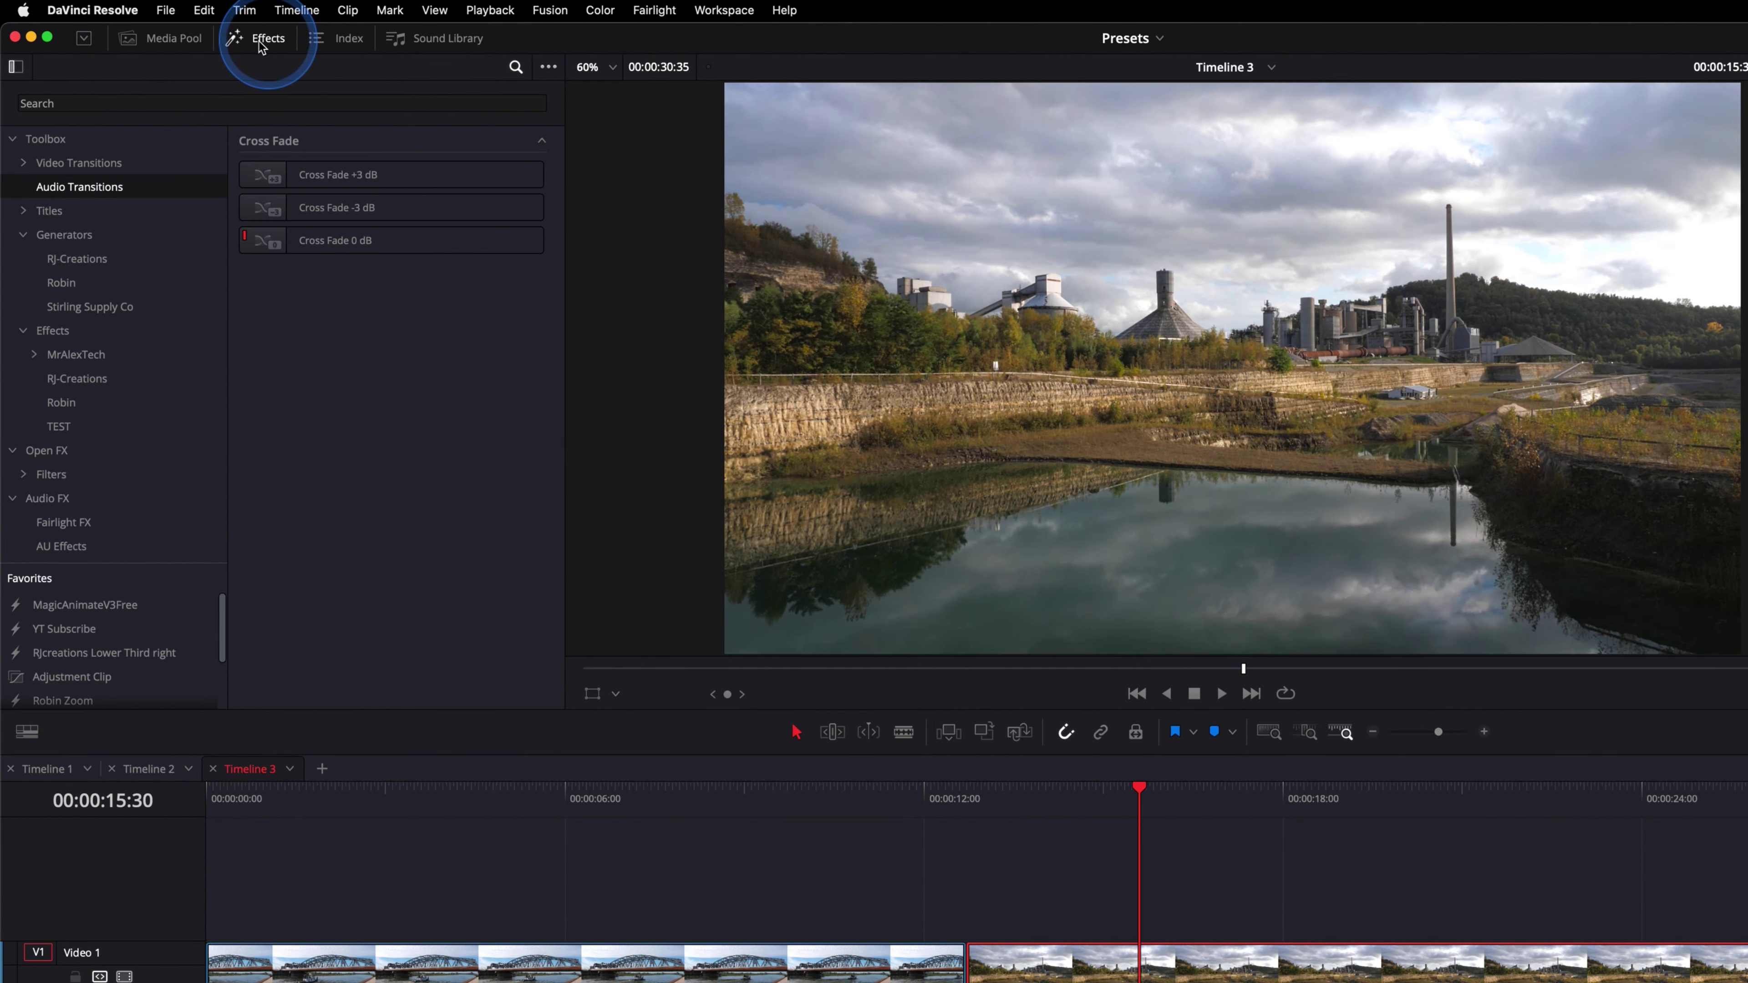
click(53, 330)
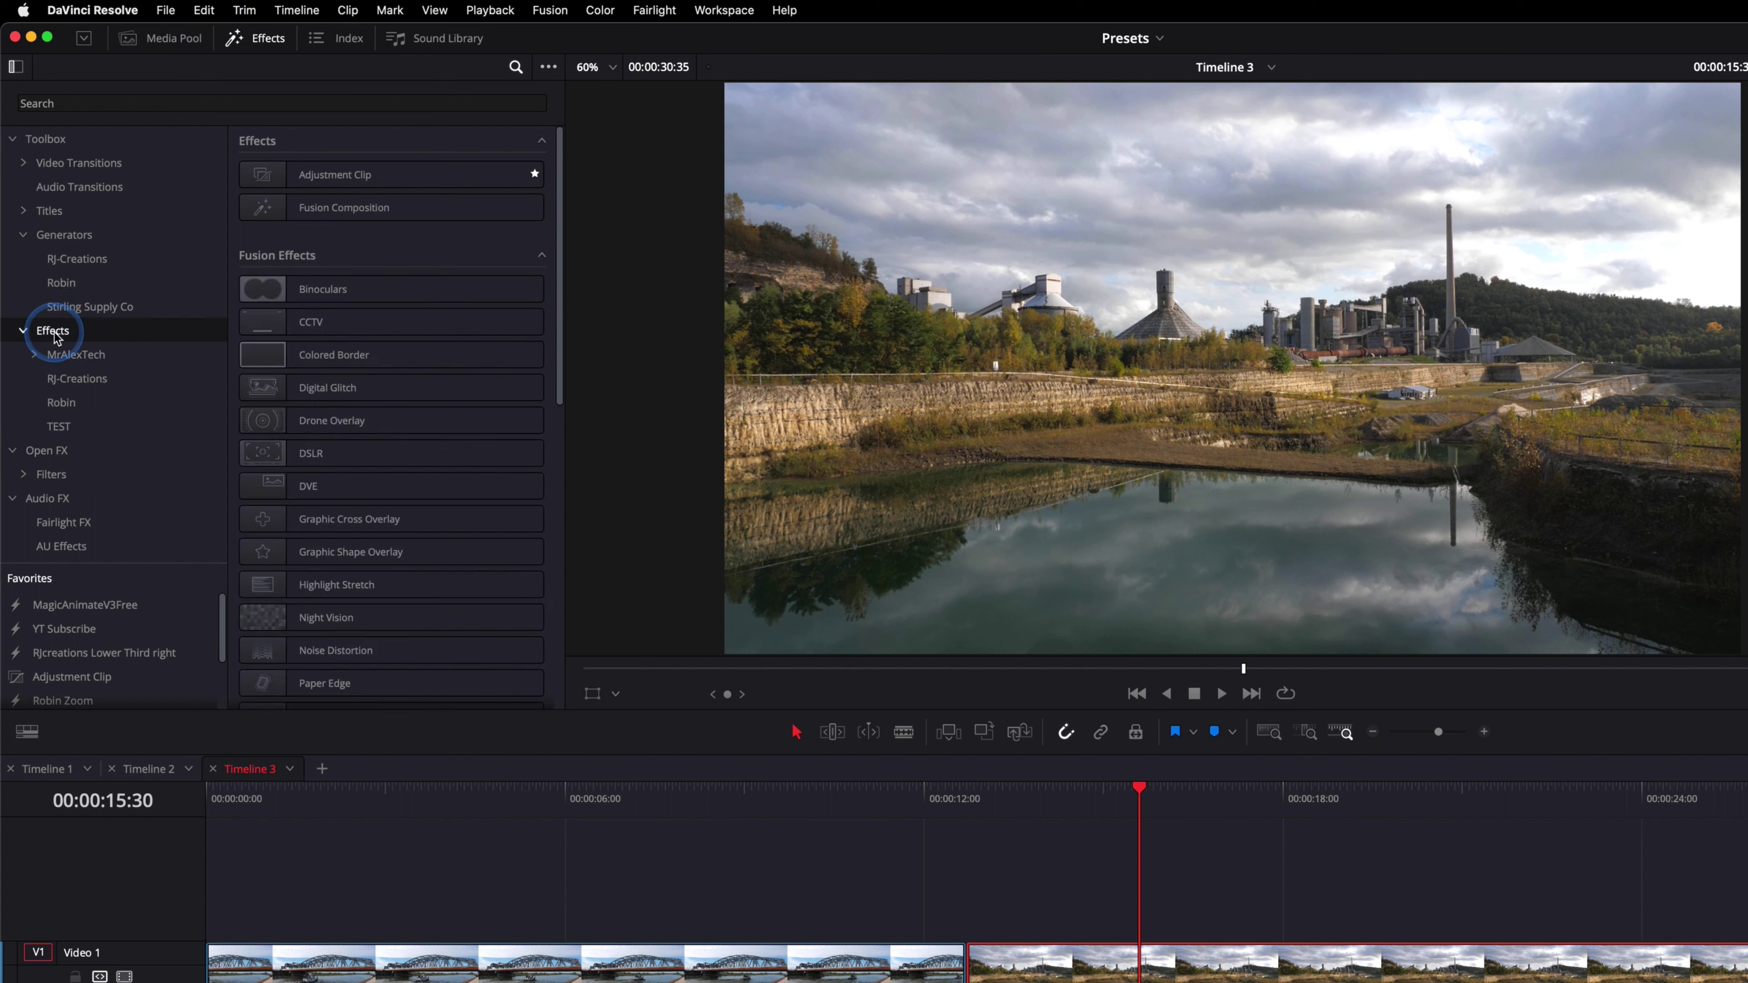
click(64, 431)
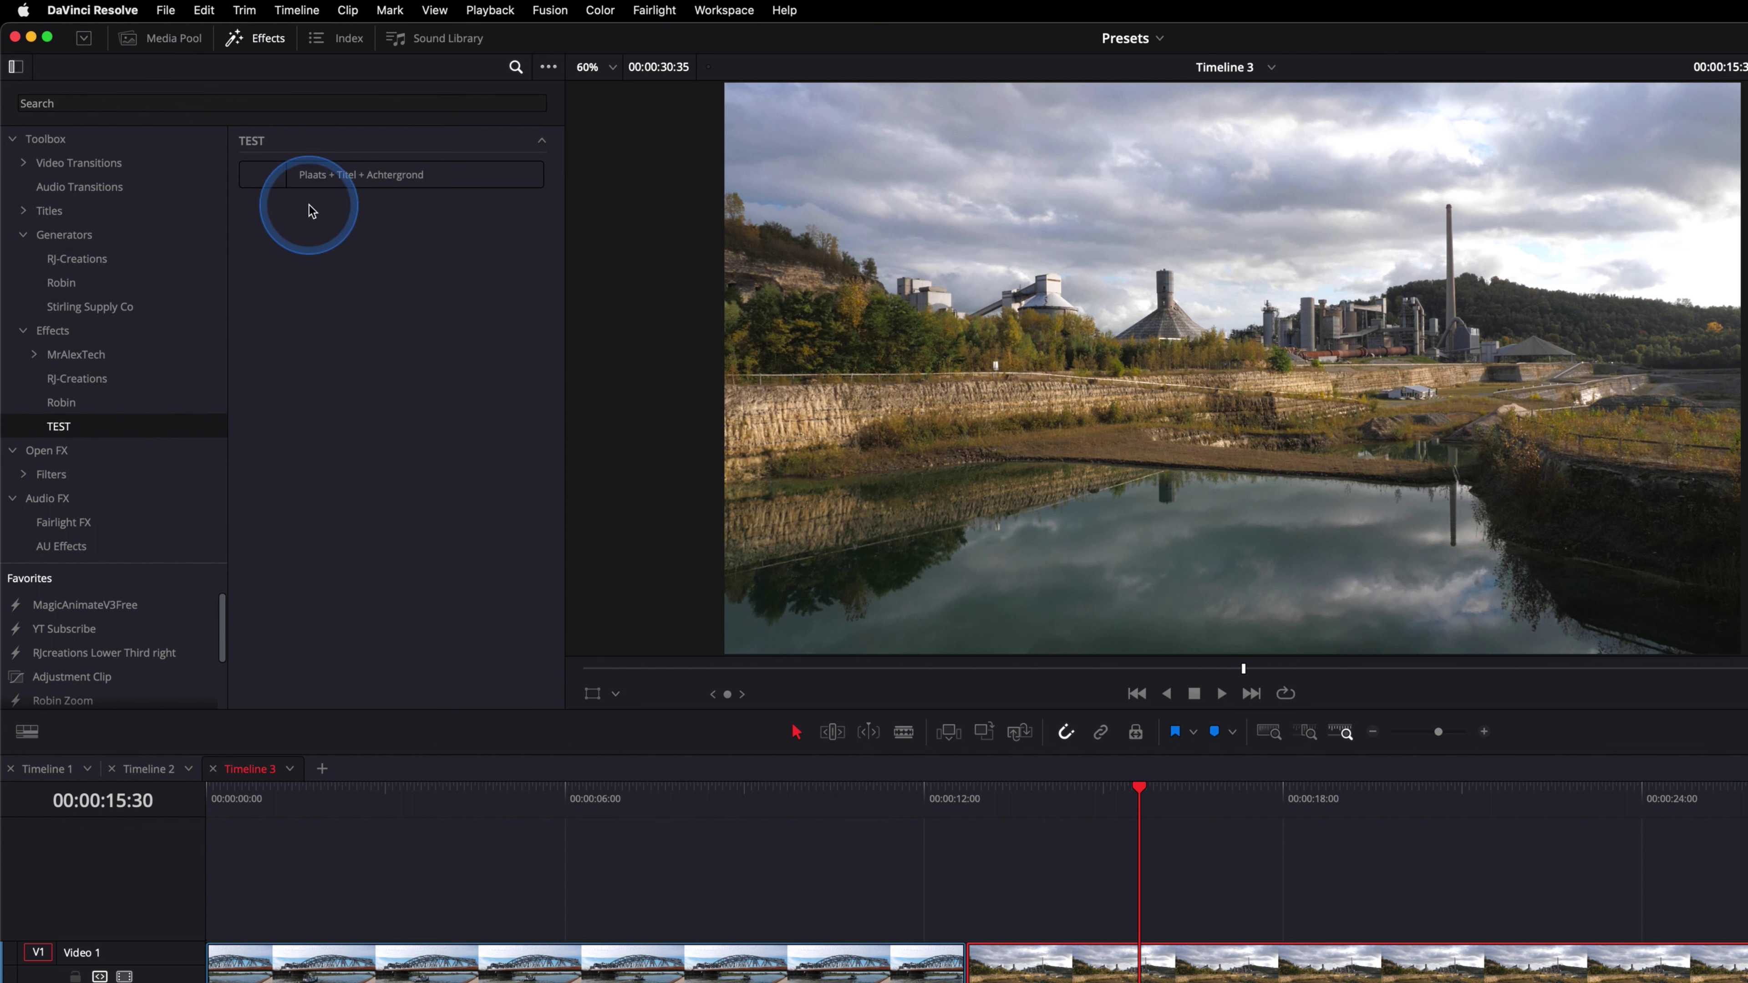
click(287, 183)
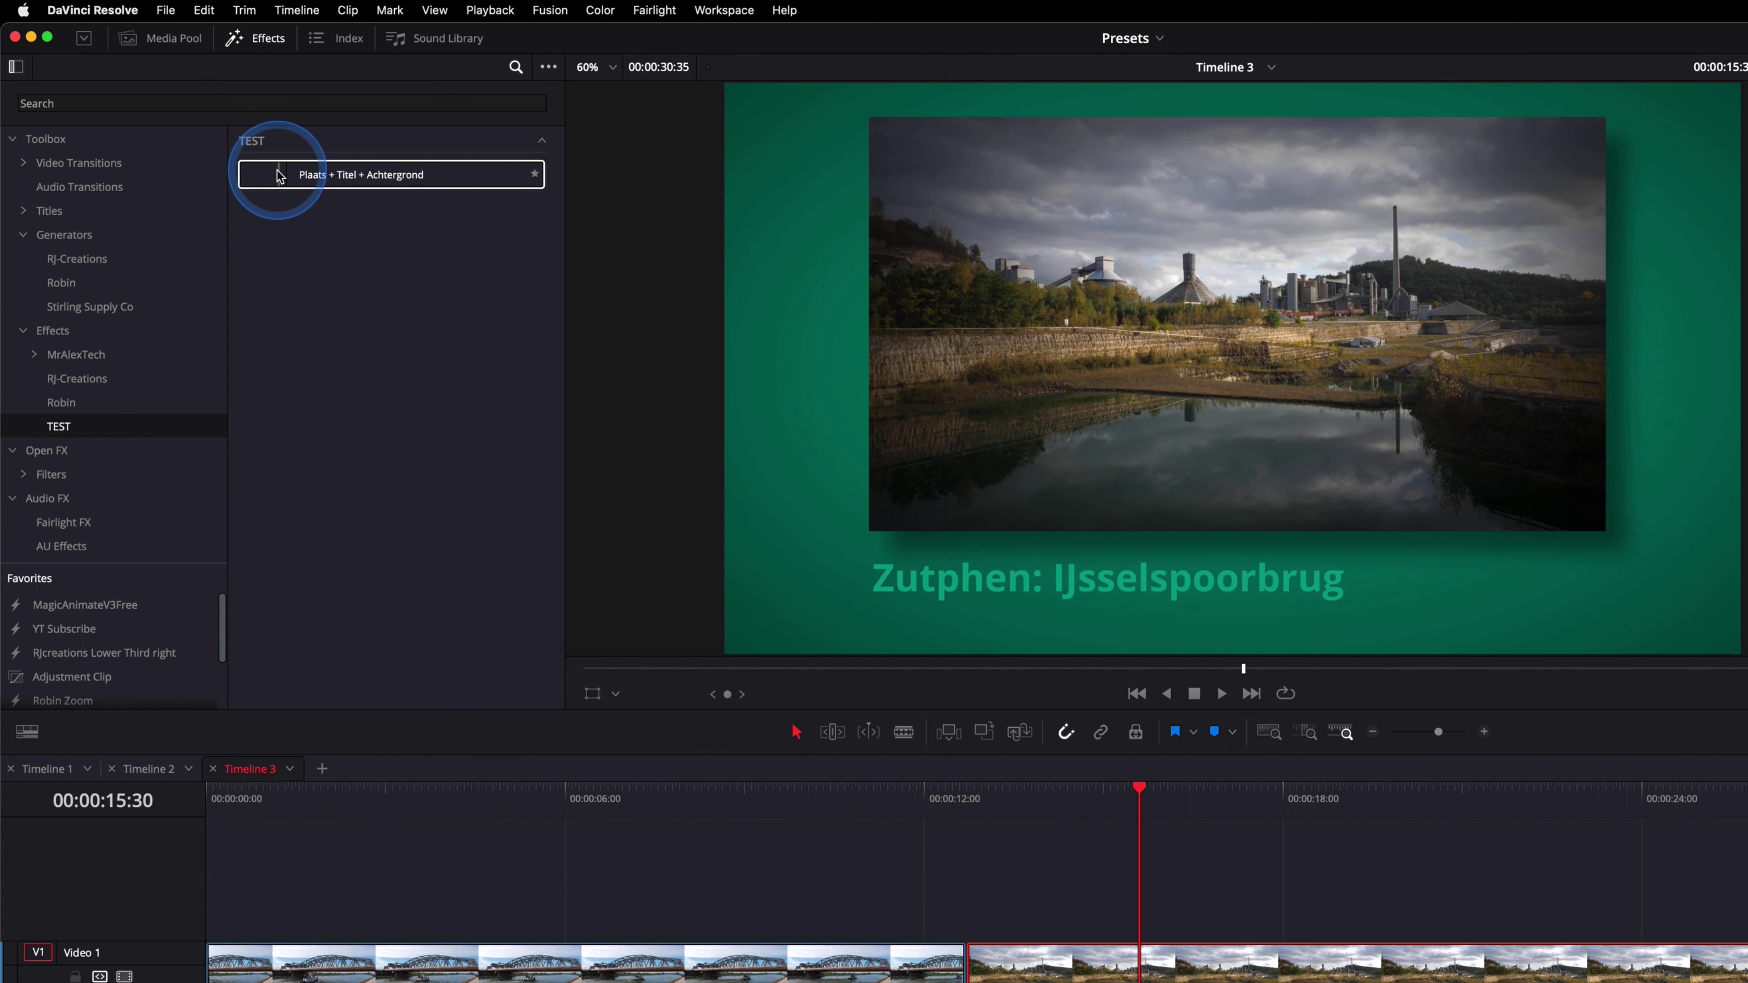
Step: Apply the effect to the Enci Groeve clip and retitle it 'Maastricht: Enci Groeve'
drag(272, 176, 1204, 978)
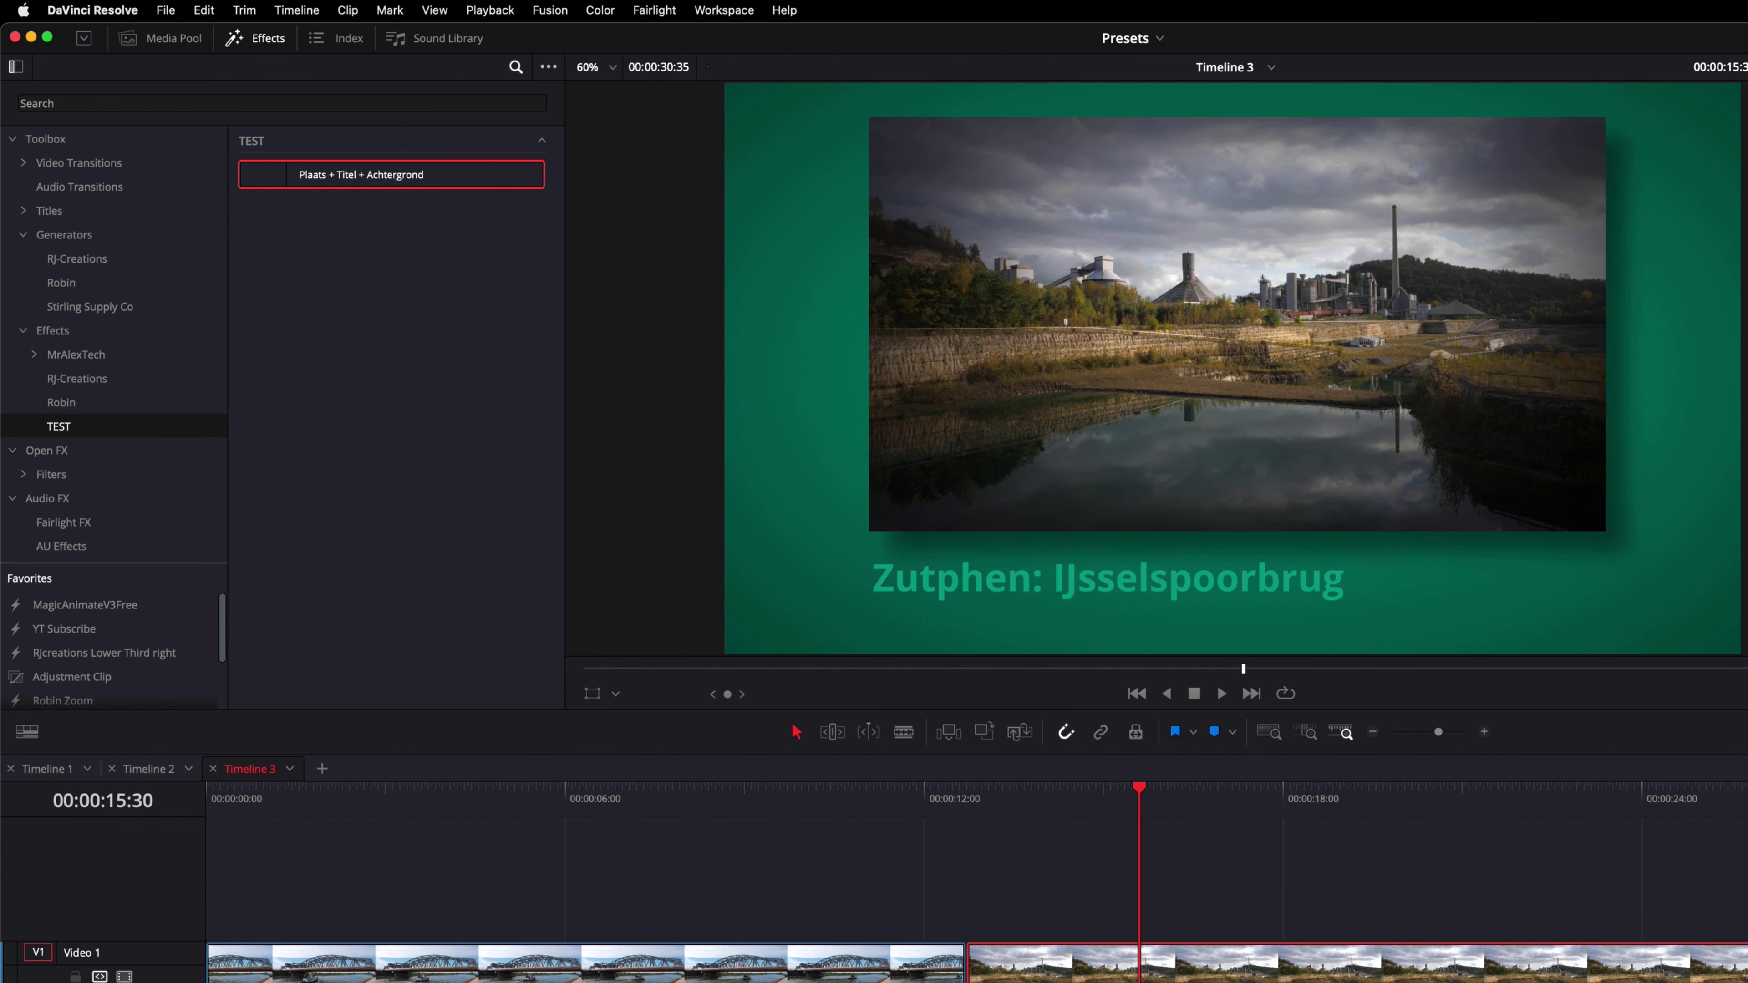
click(1489, 188)
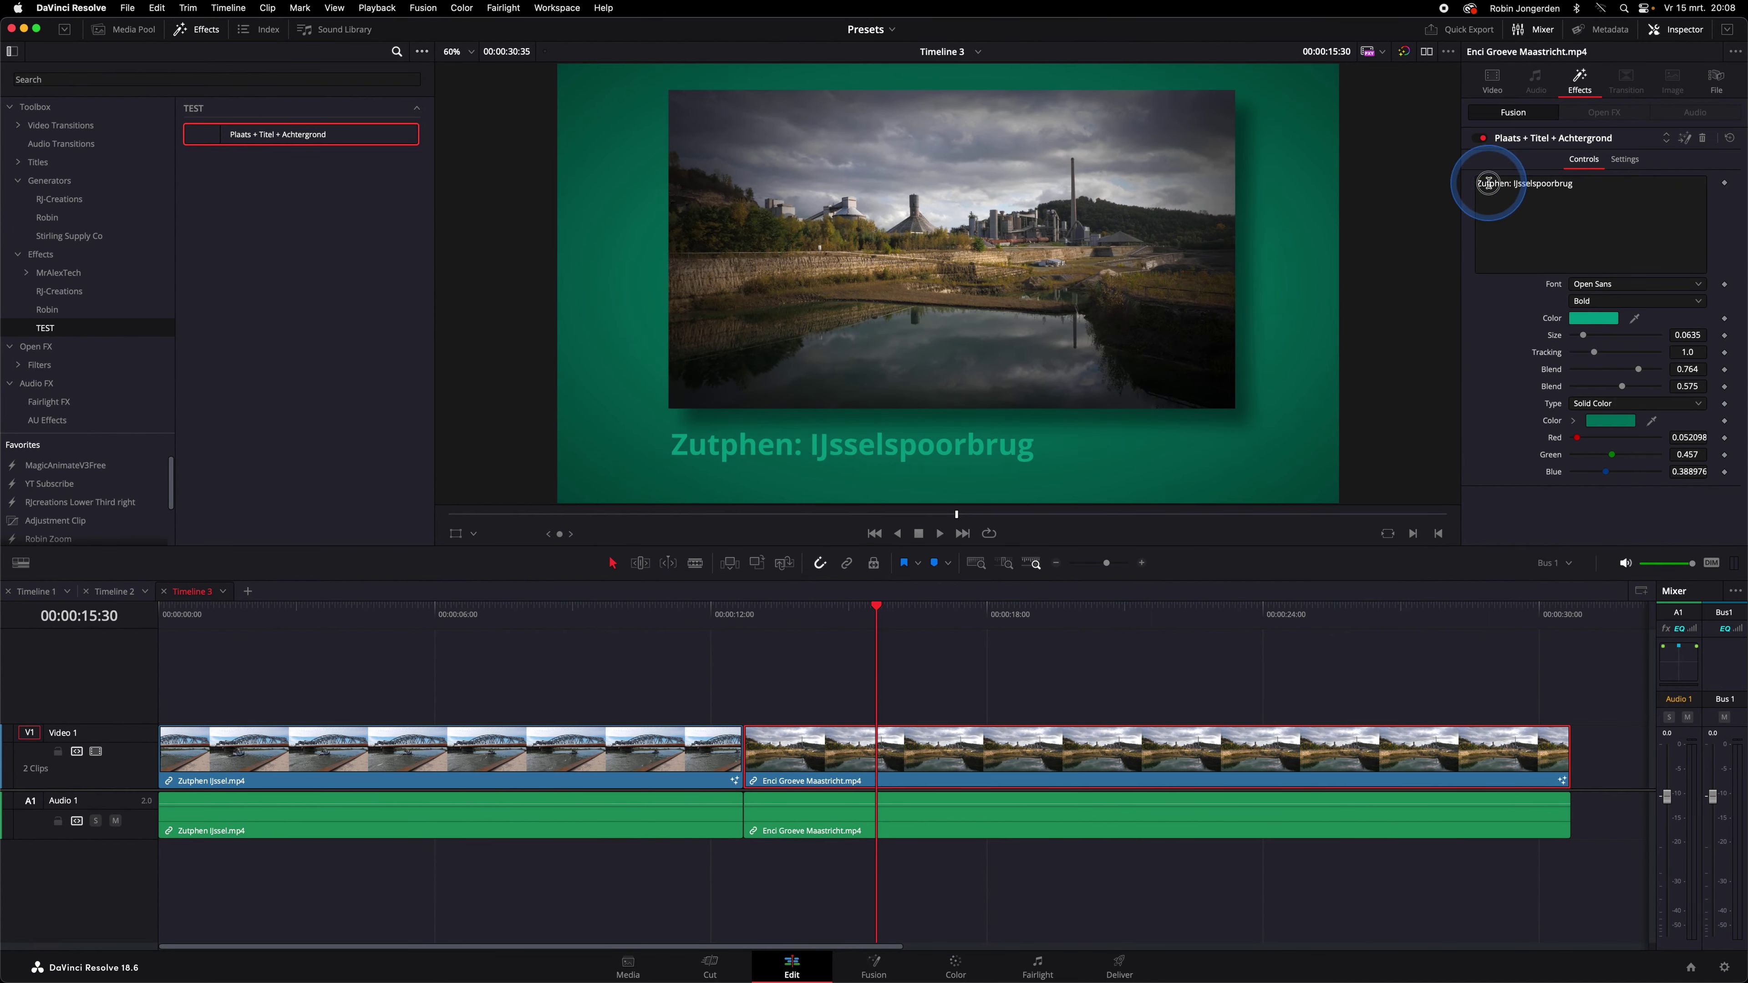
double_click(1488, 183)
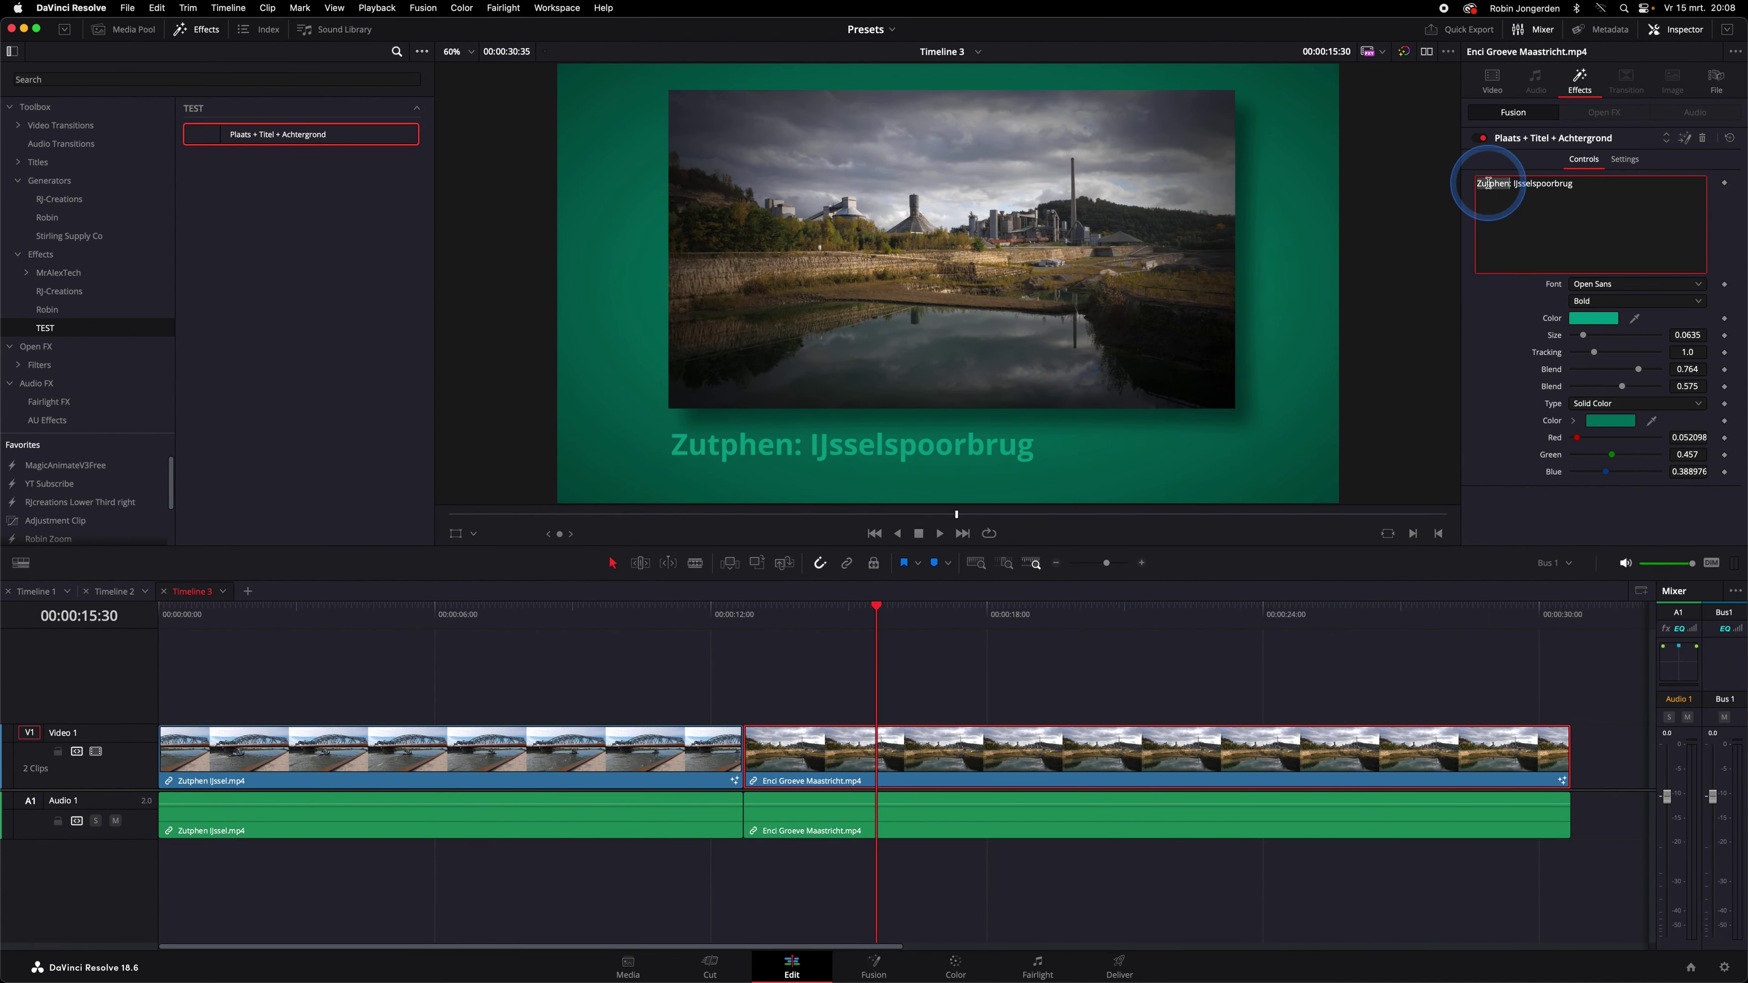
text(Maastri)
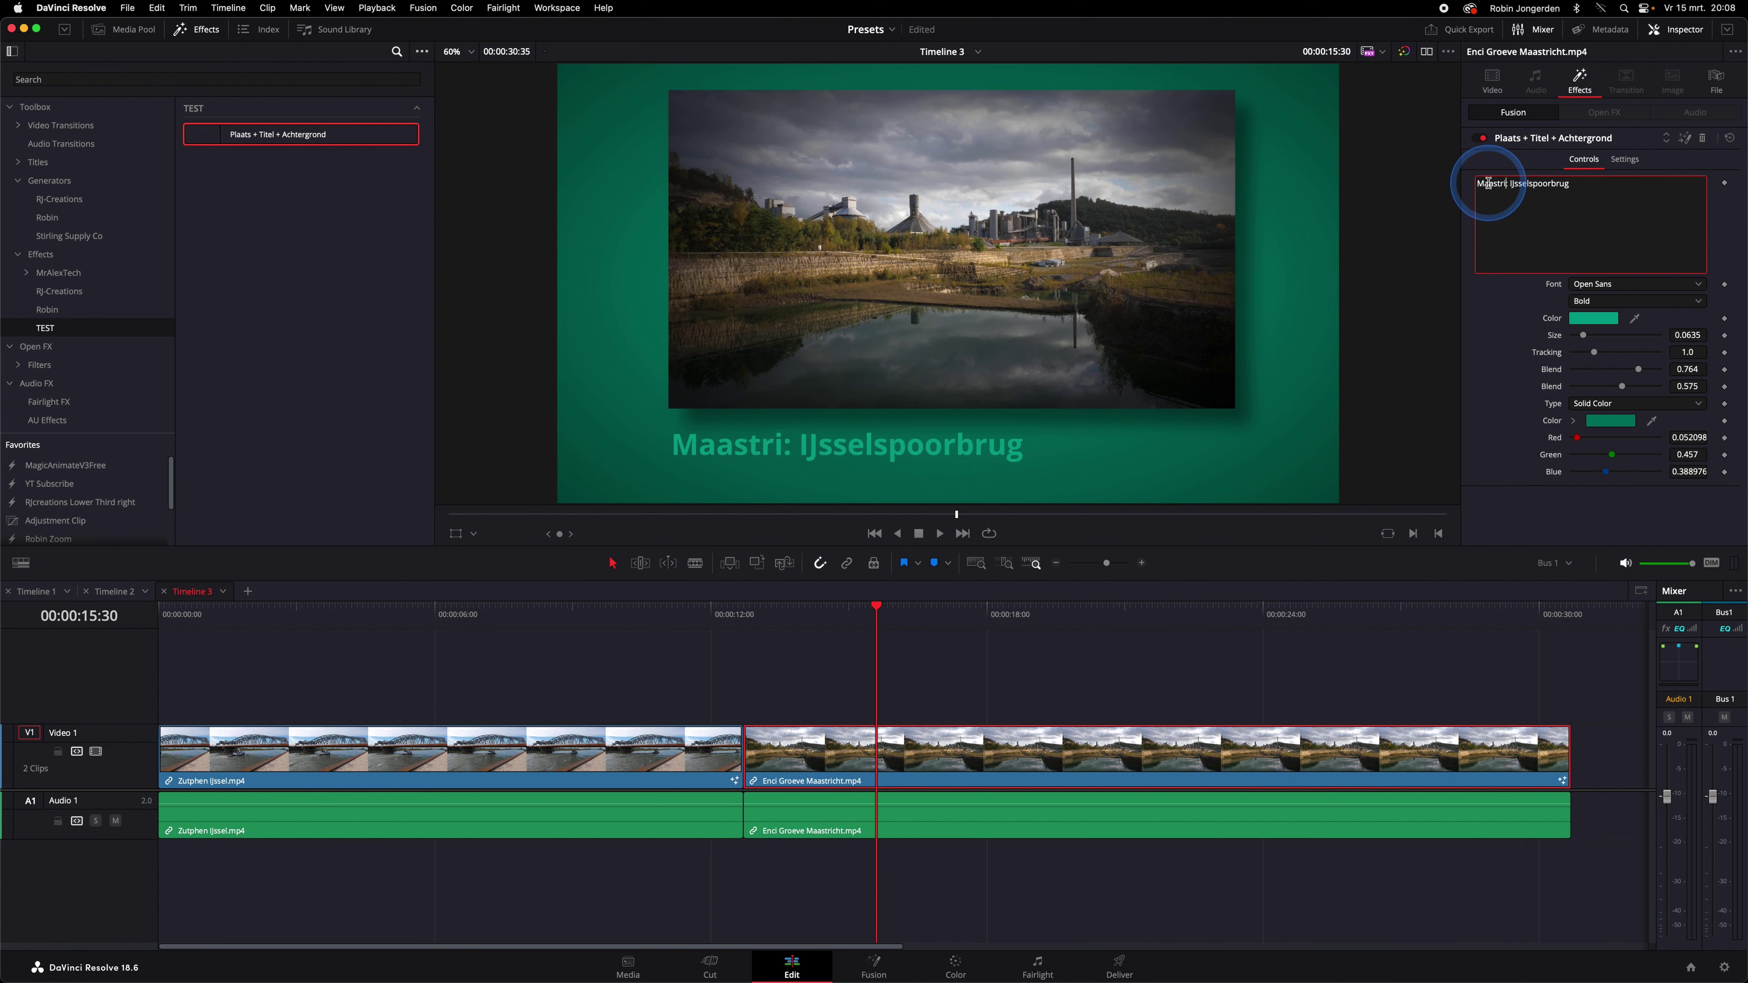
text(cht)
double_click(1545, 183)
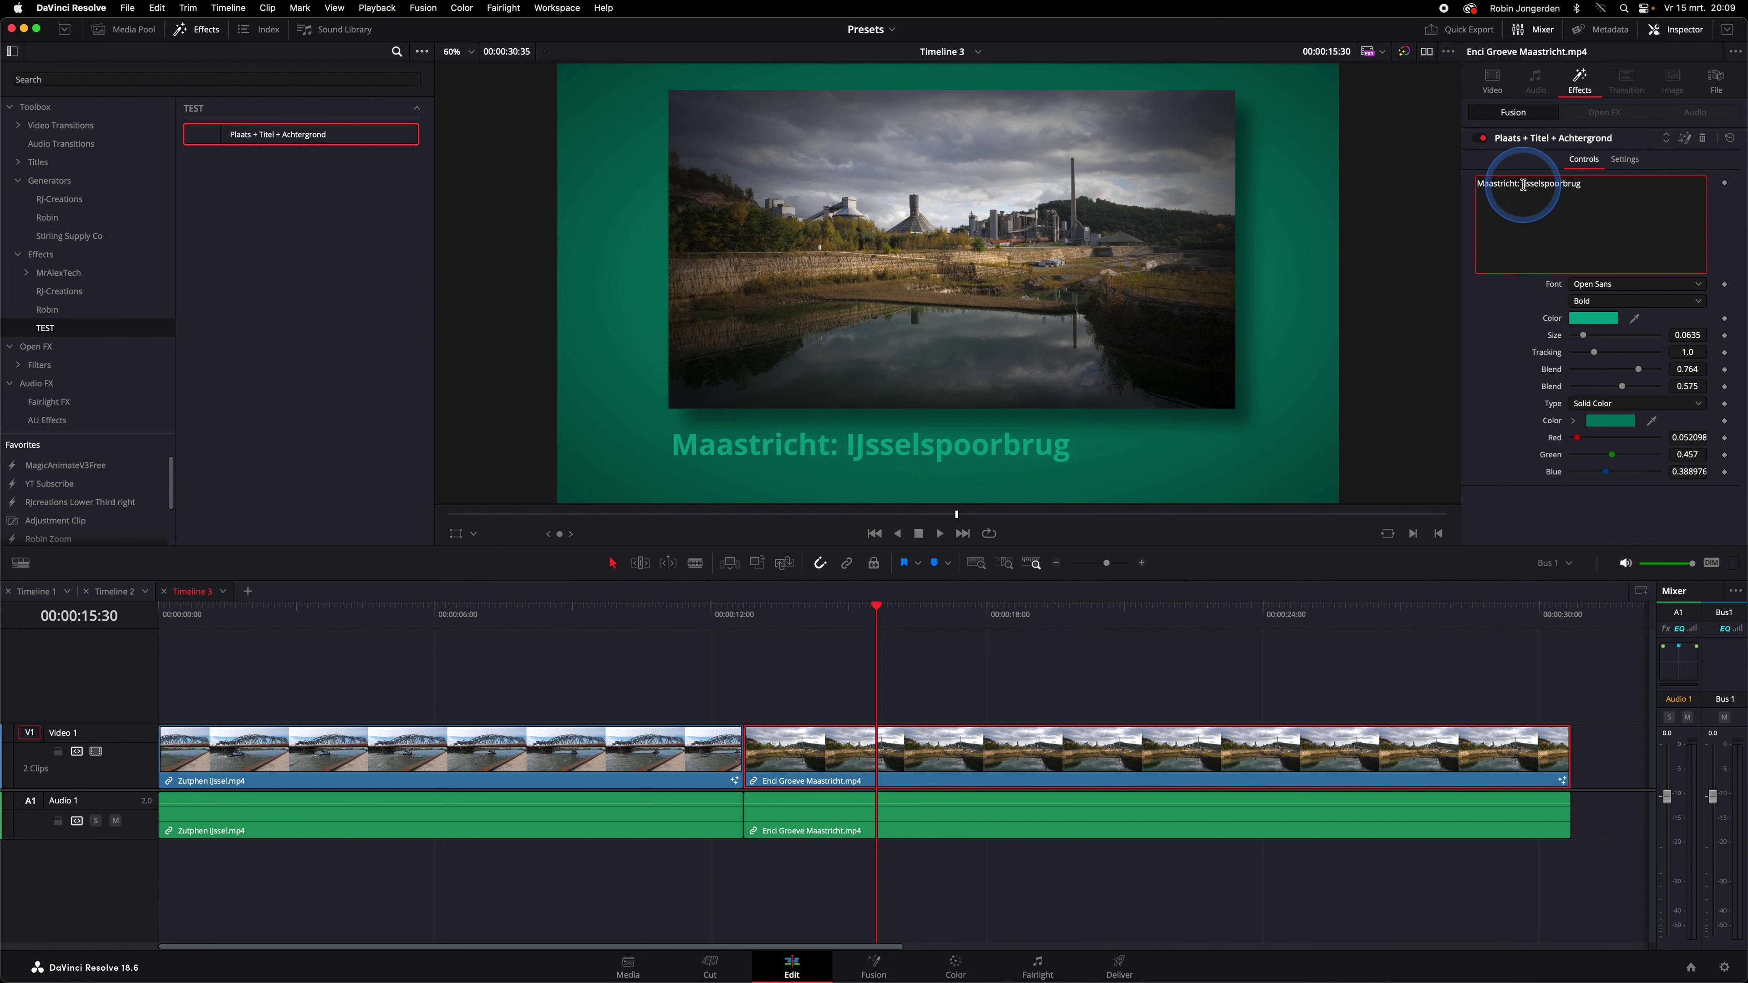
text(Enci Groeve)
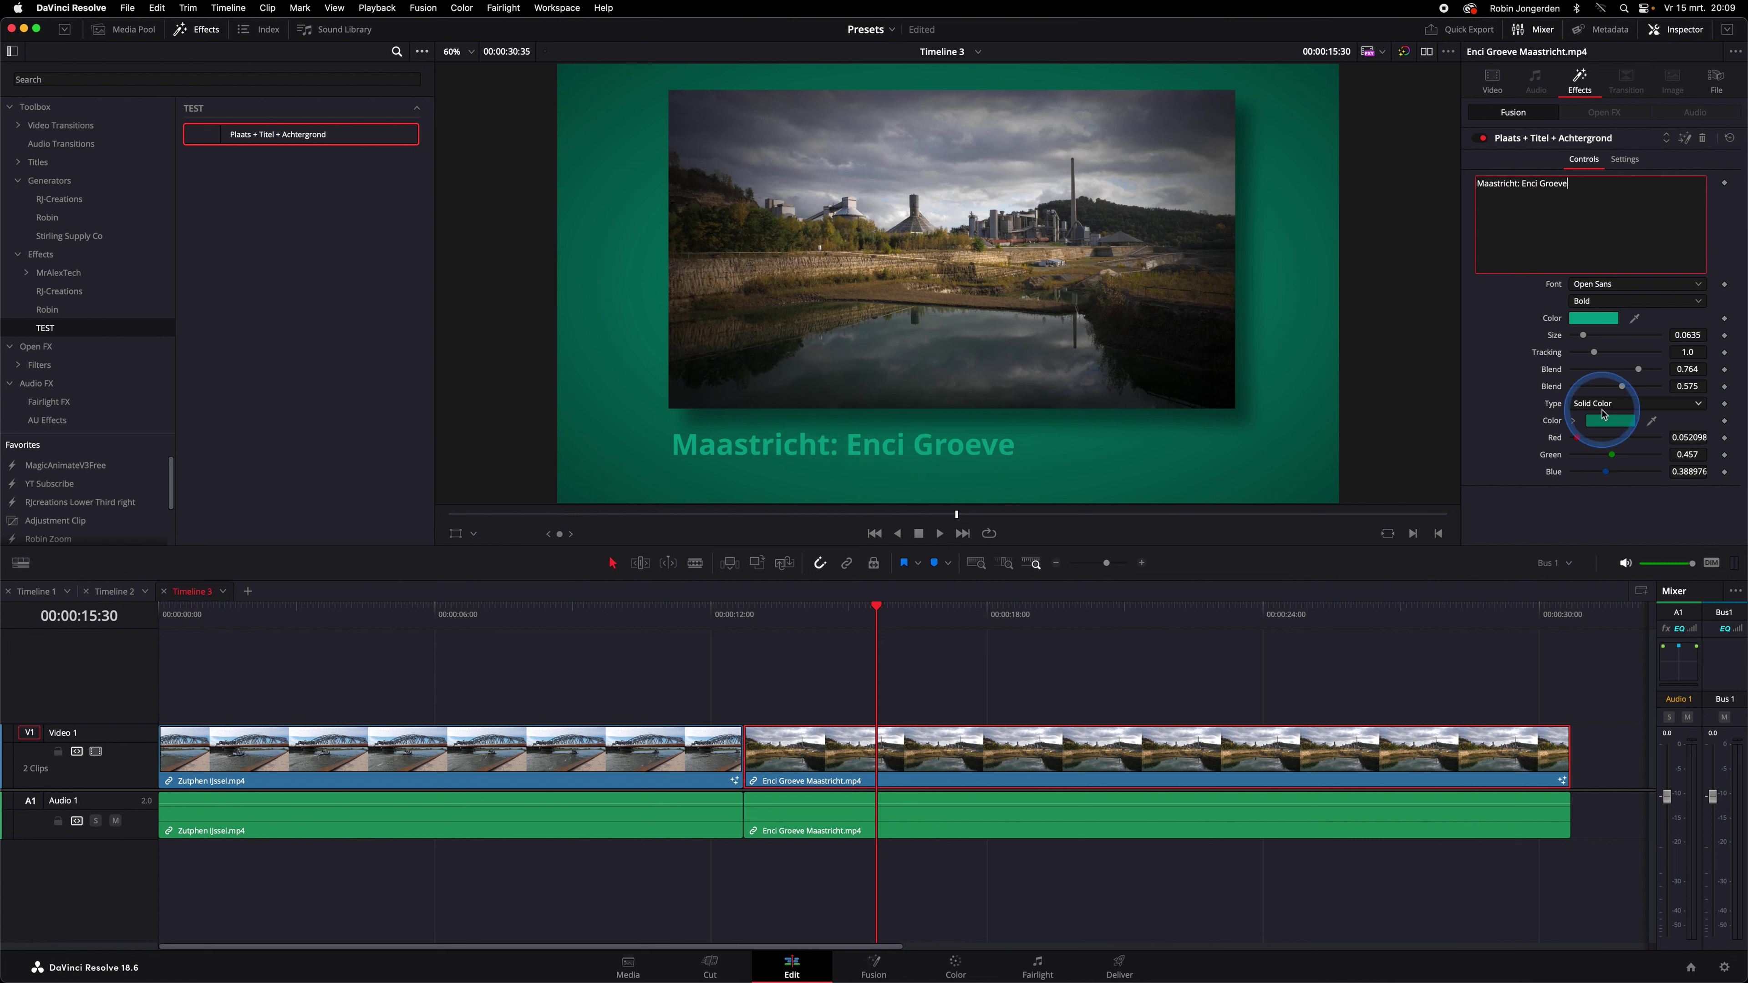
Step: Make the background green and the title text a lighter green
click(1605, 425)
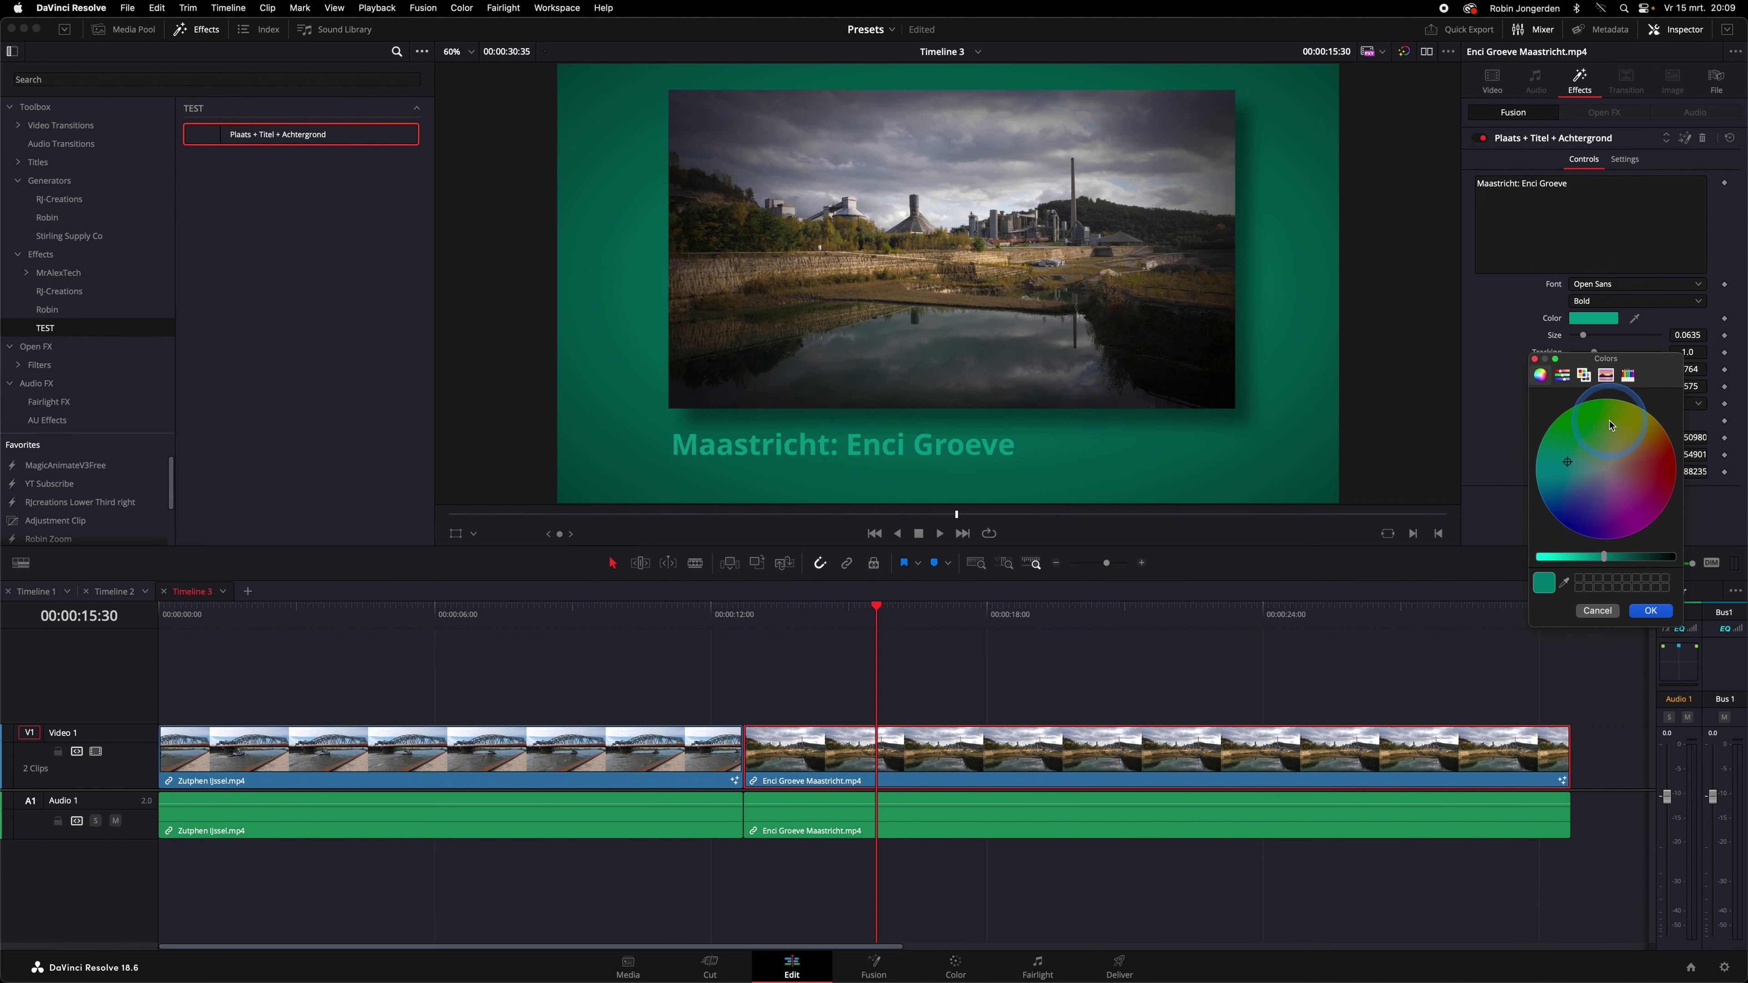
click(1598, 424)
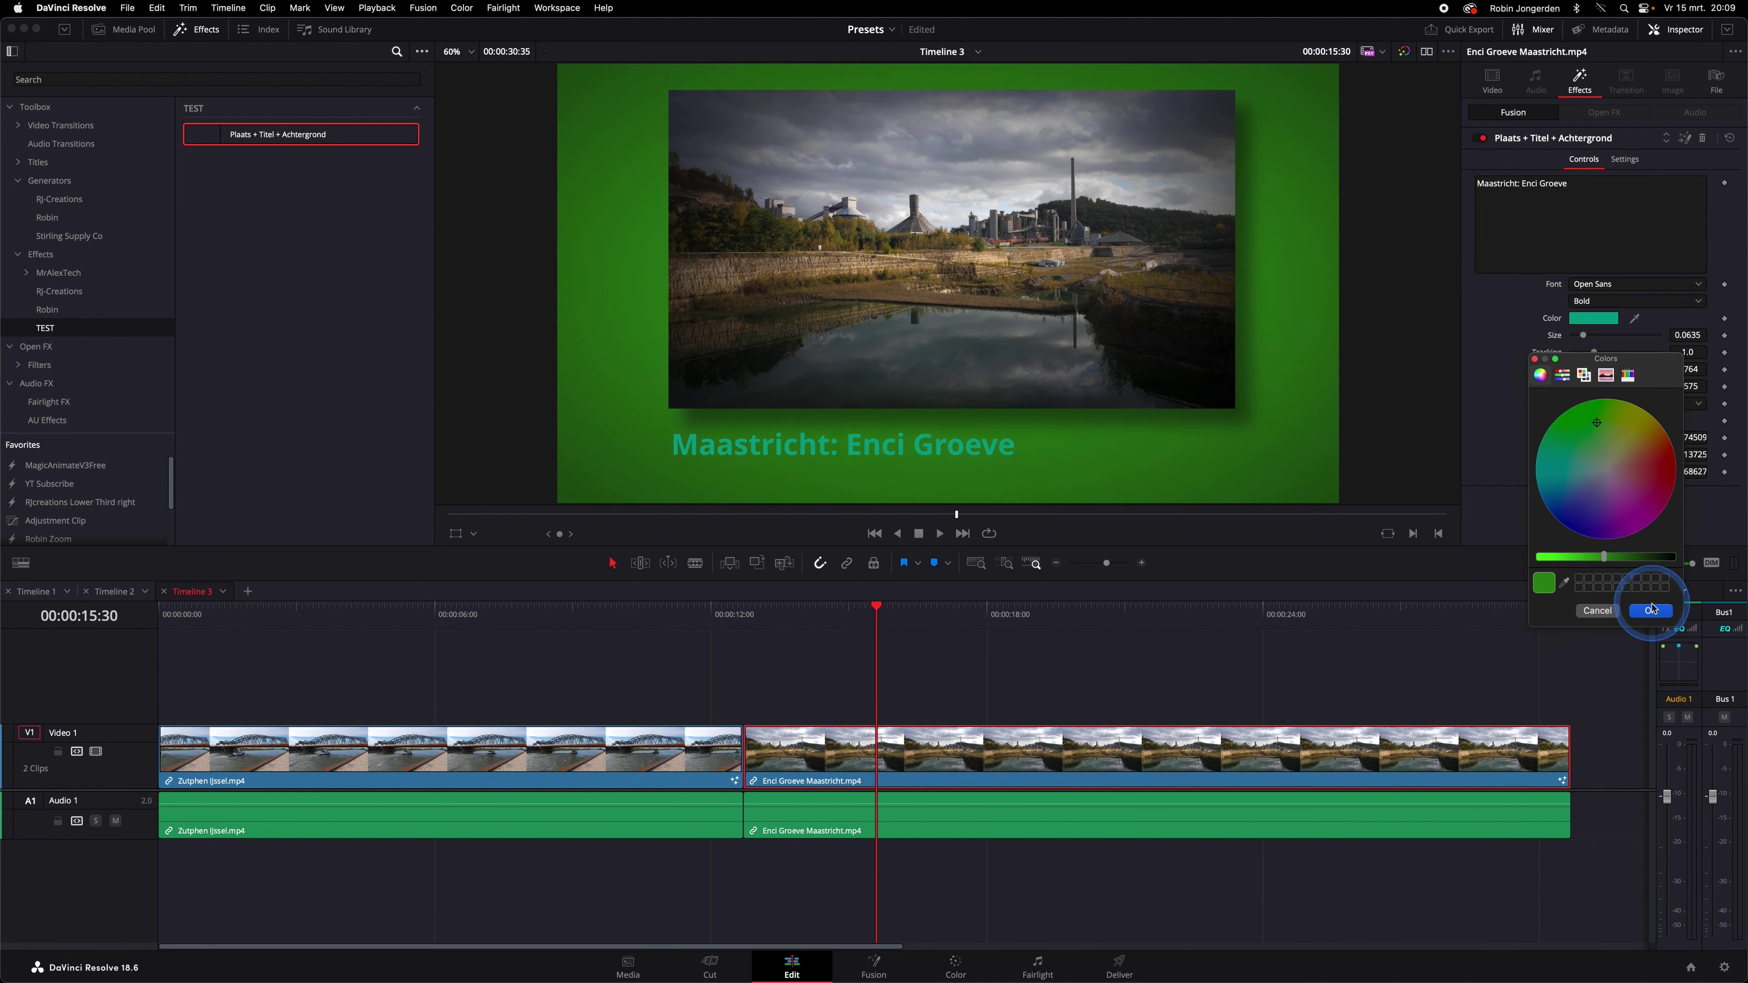
click(1650, 611)
click(1598, 323)
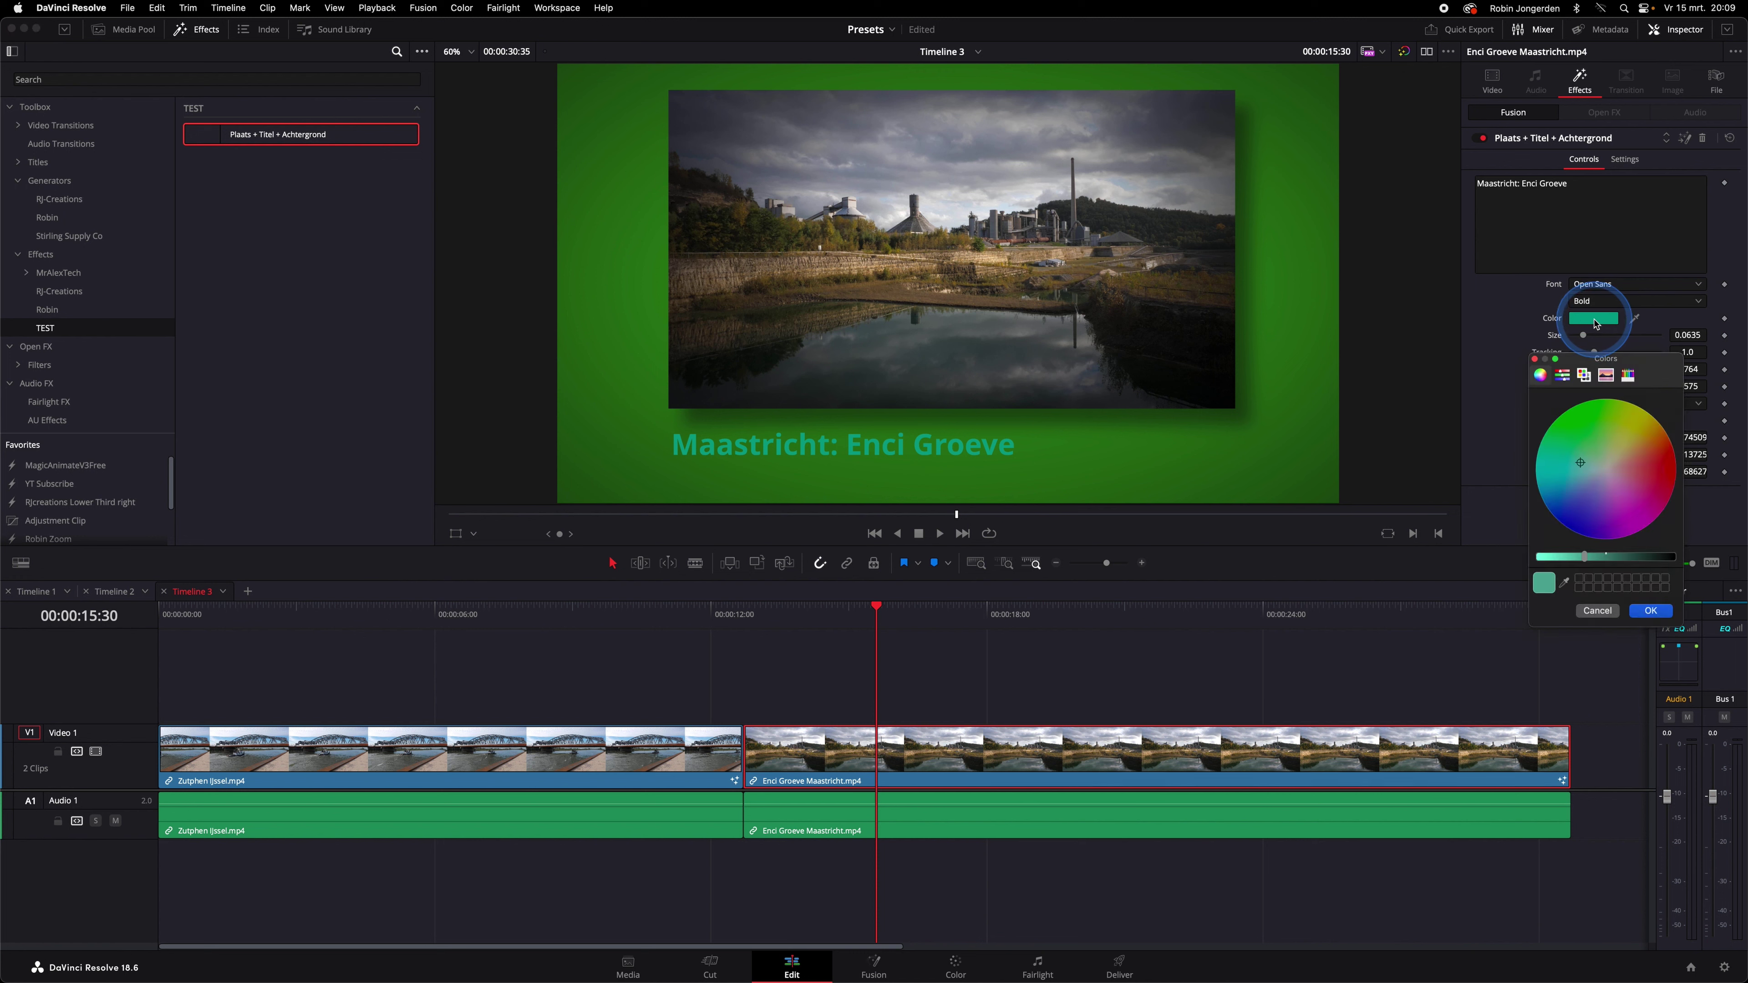
drag(1585, 556, 1559, 557)
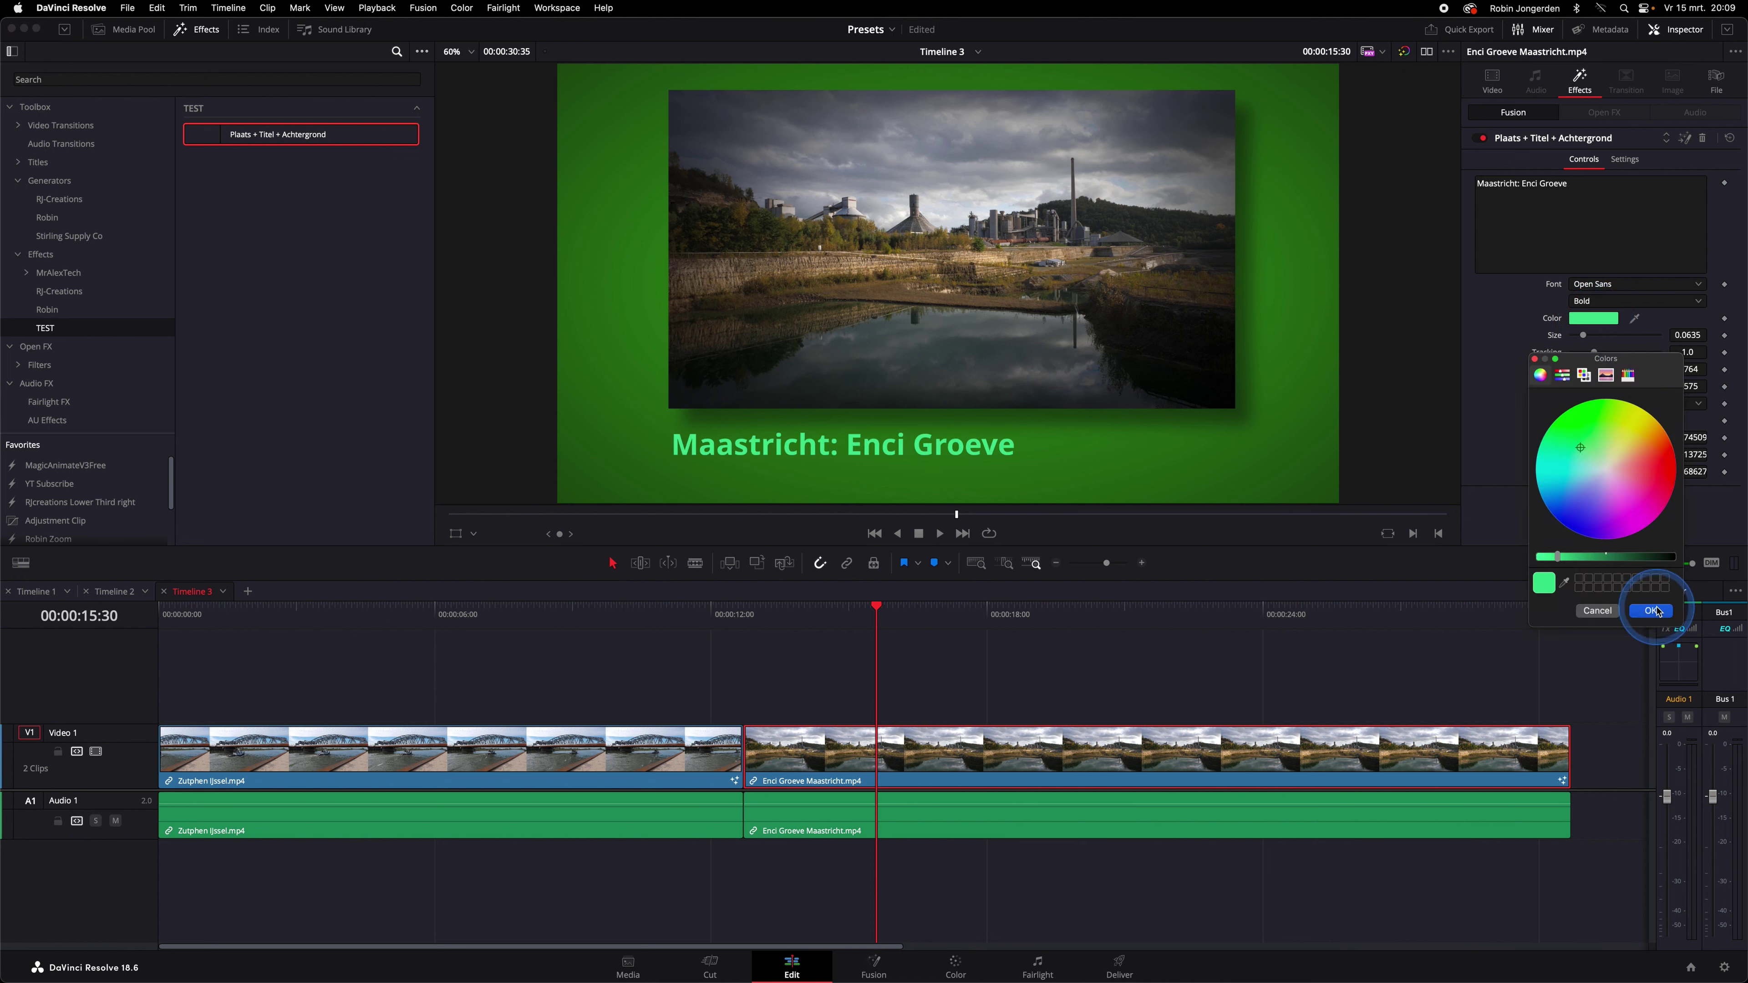
click(1653, 612)
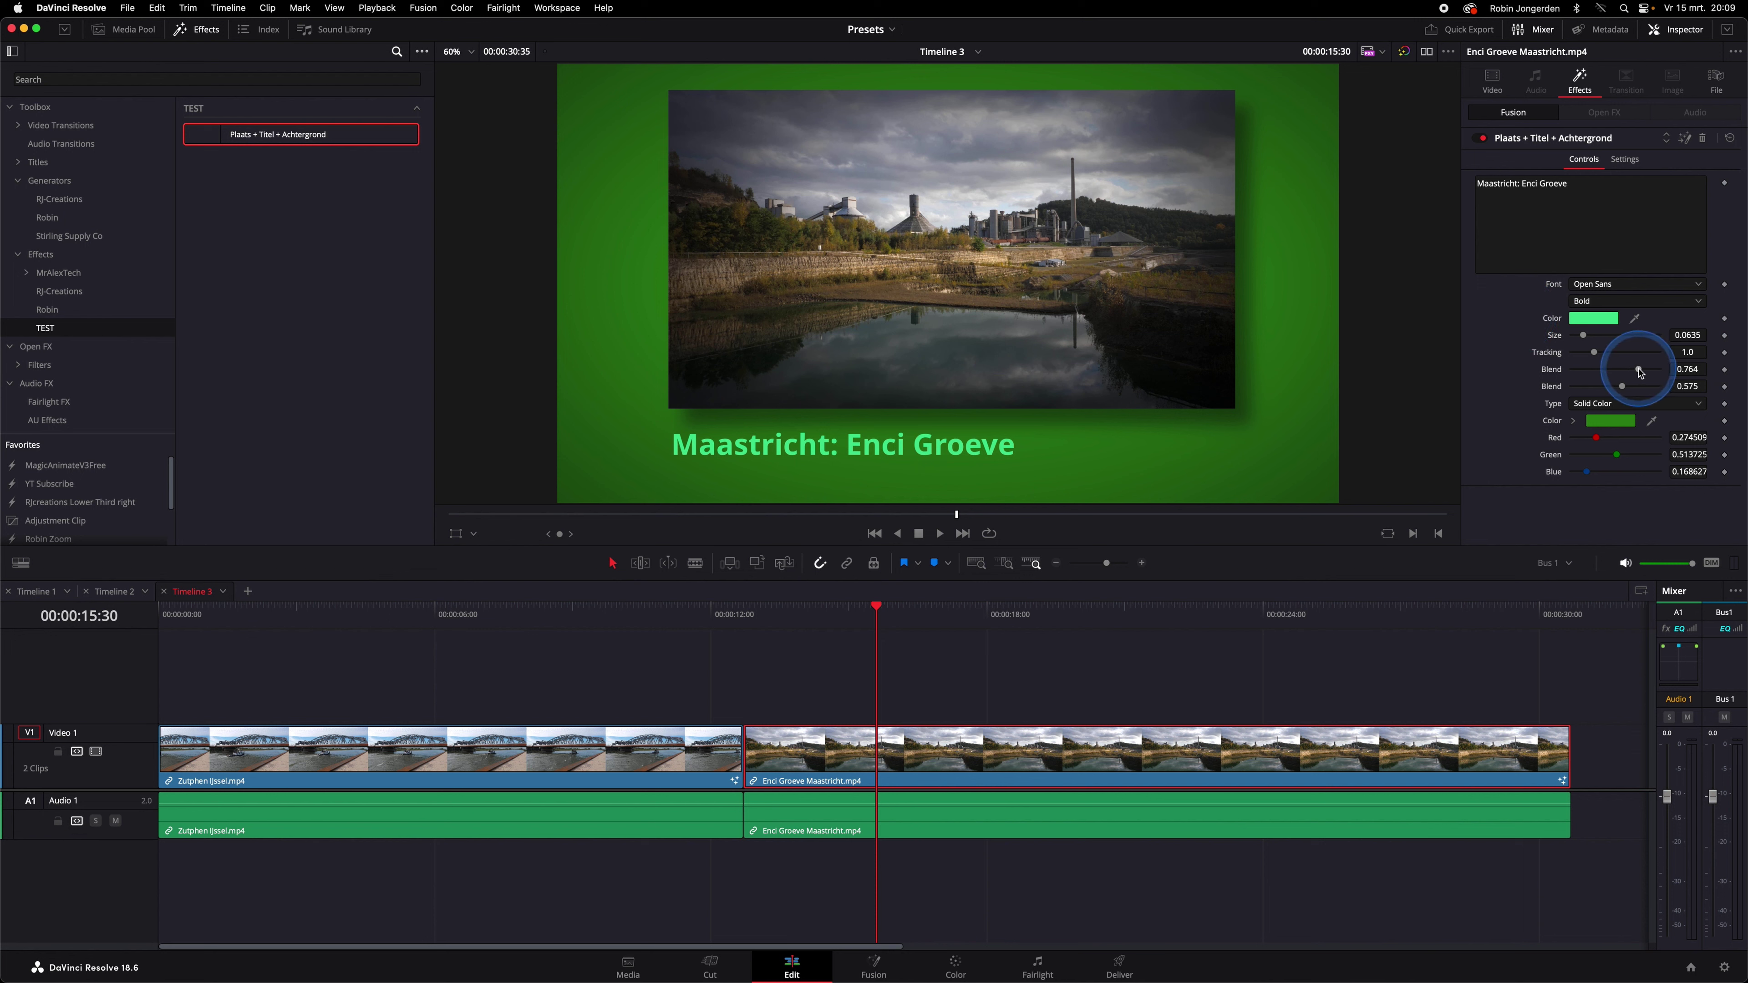
Step: Set the first Blend to 1.0 and the second to 0.394, then scrub to 00:00:13:30
mouse_move(1637, 372)
mouse_down()
mouse_move(1570, 370)
mouse_move(1685, 370)
mouse_up()
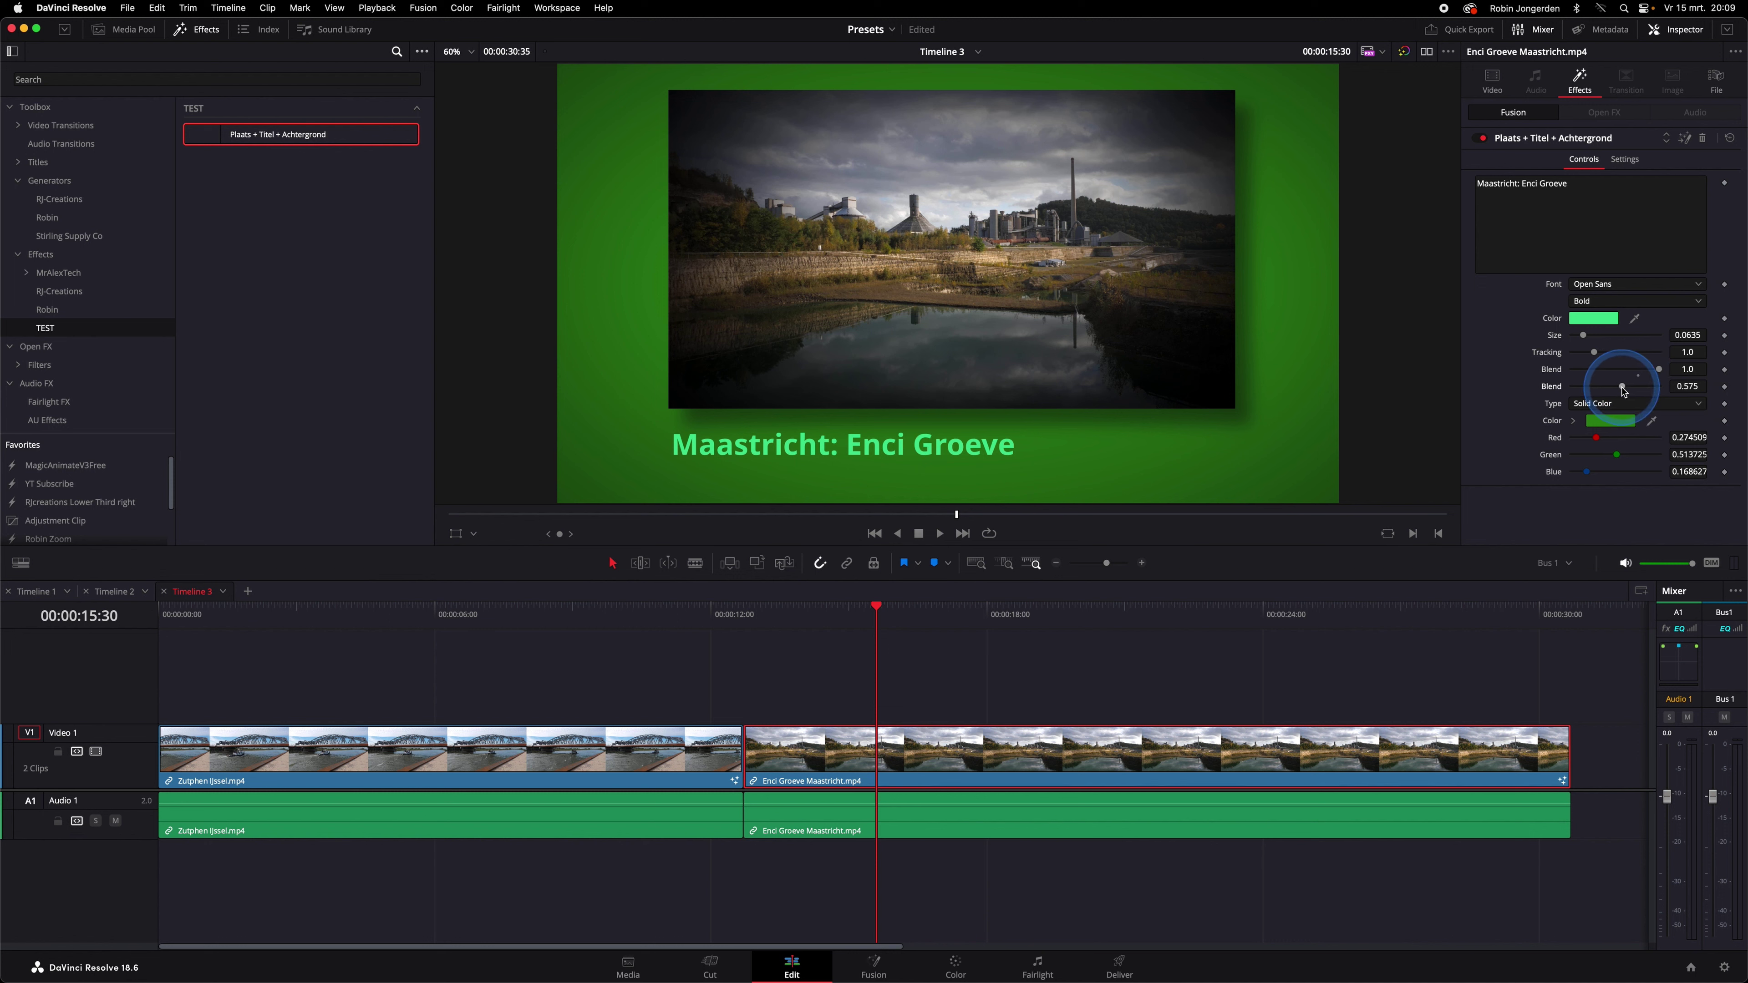
mouse_move(1624, 390)
mouse_down()
mouse_move(1664, 390)
mouse_move(1518, 384)
mouse_move(1617, 390)
mouse_up()
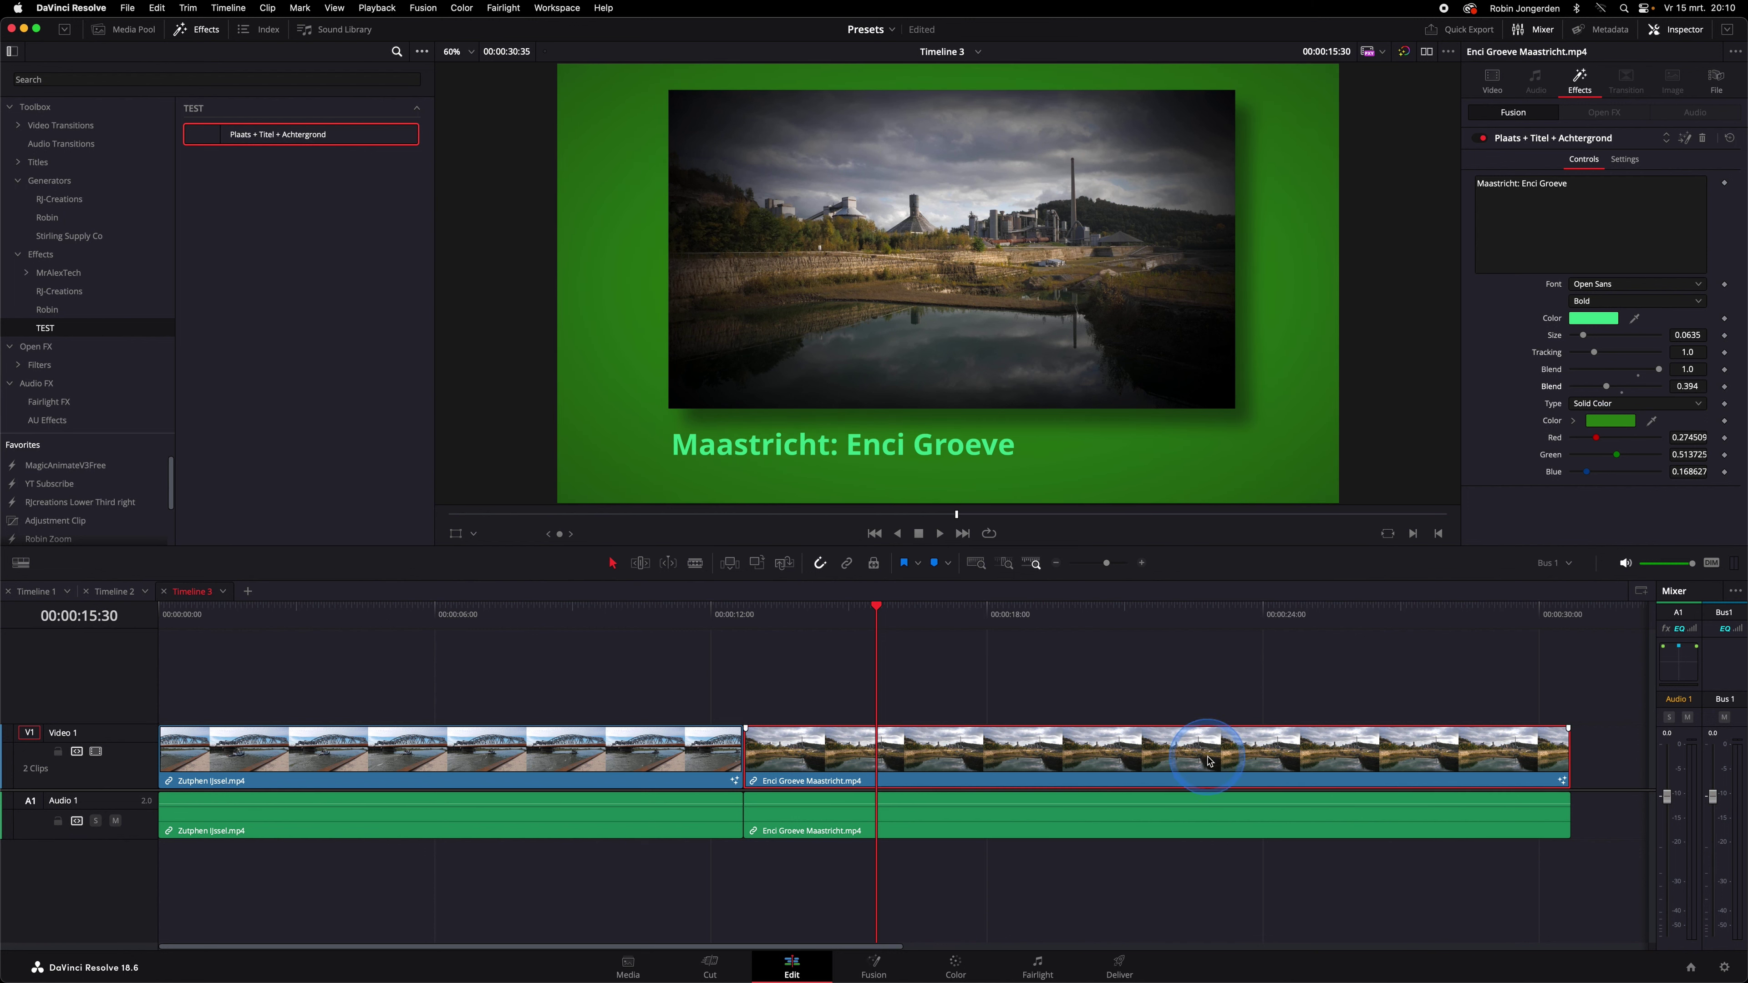
drag(681, 620, 785, 622)
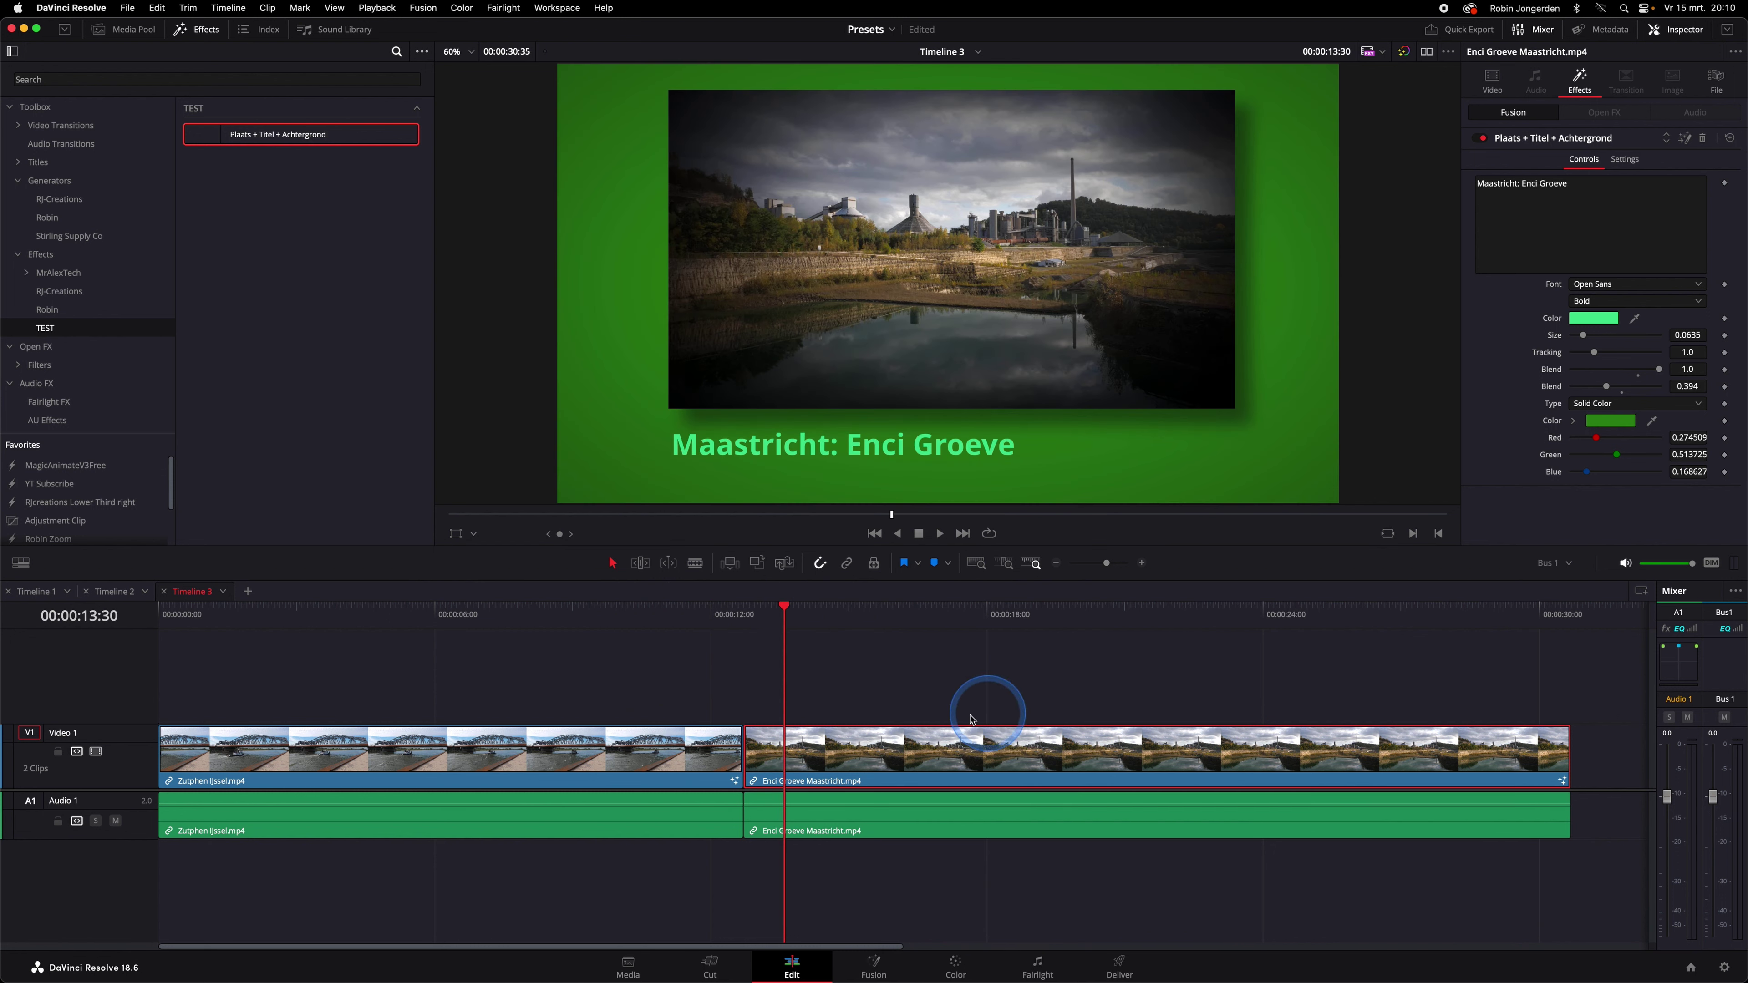
click(1491, 81)
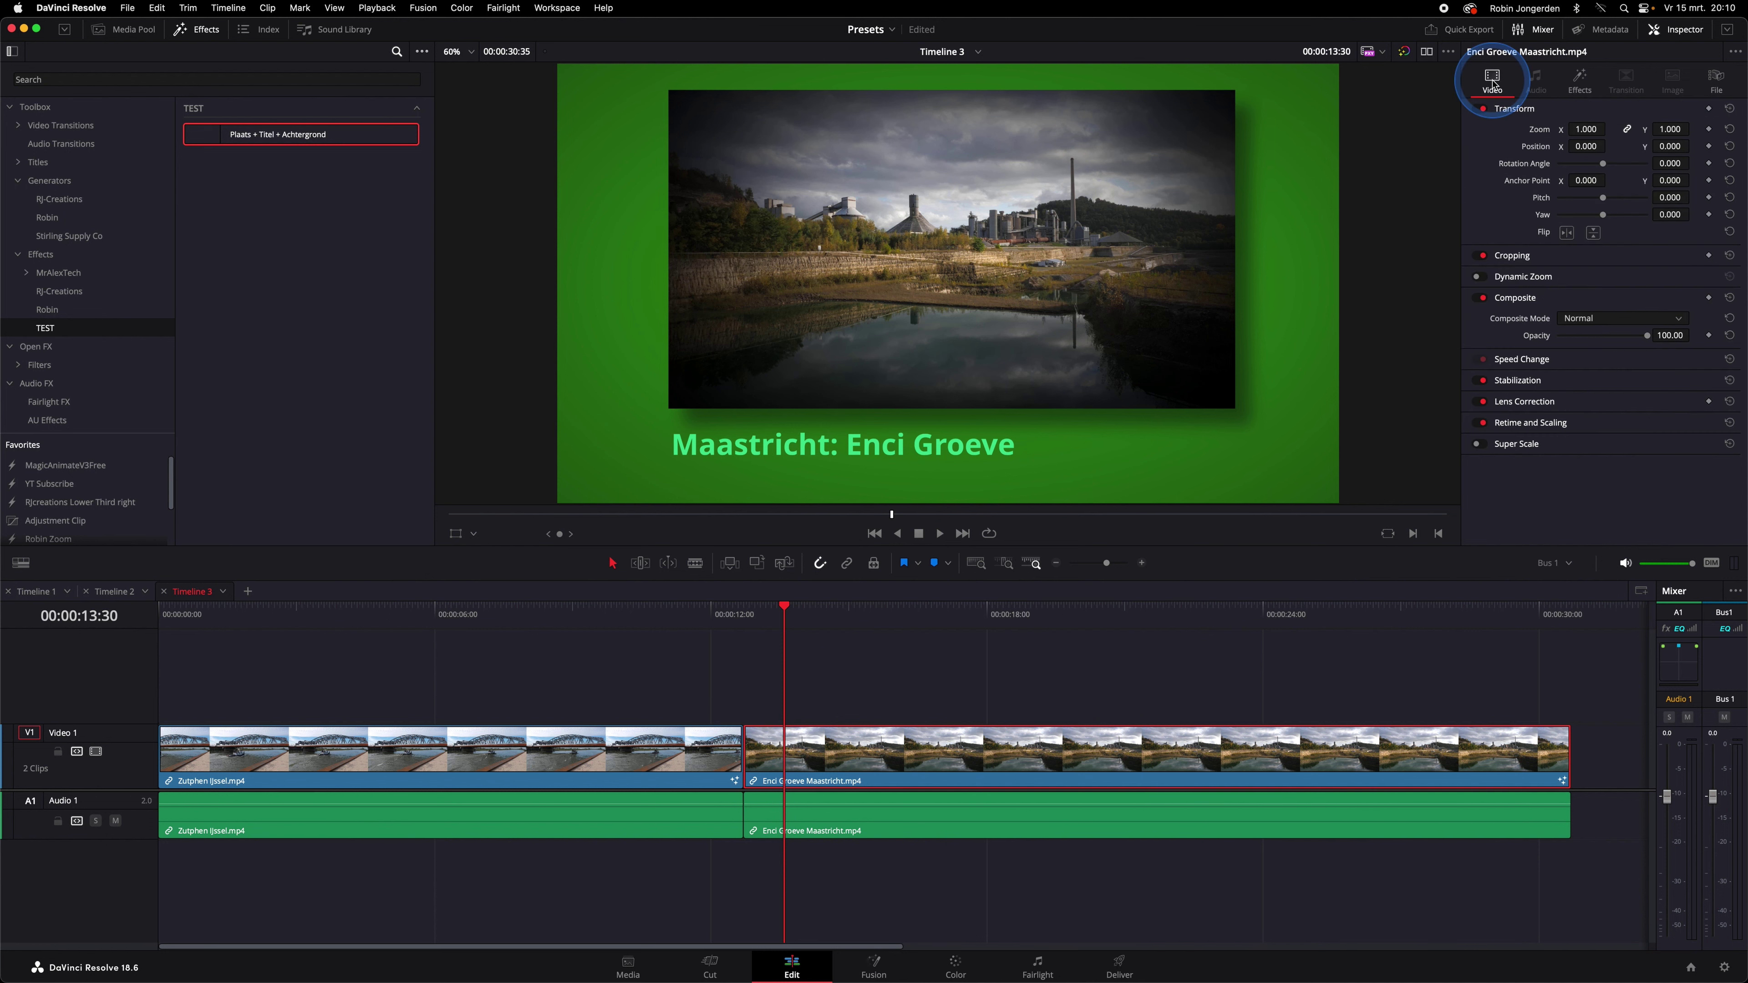
click(1098, 757)
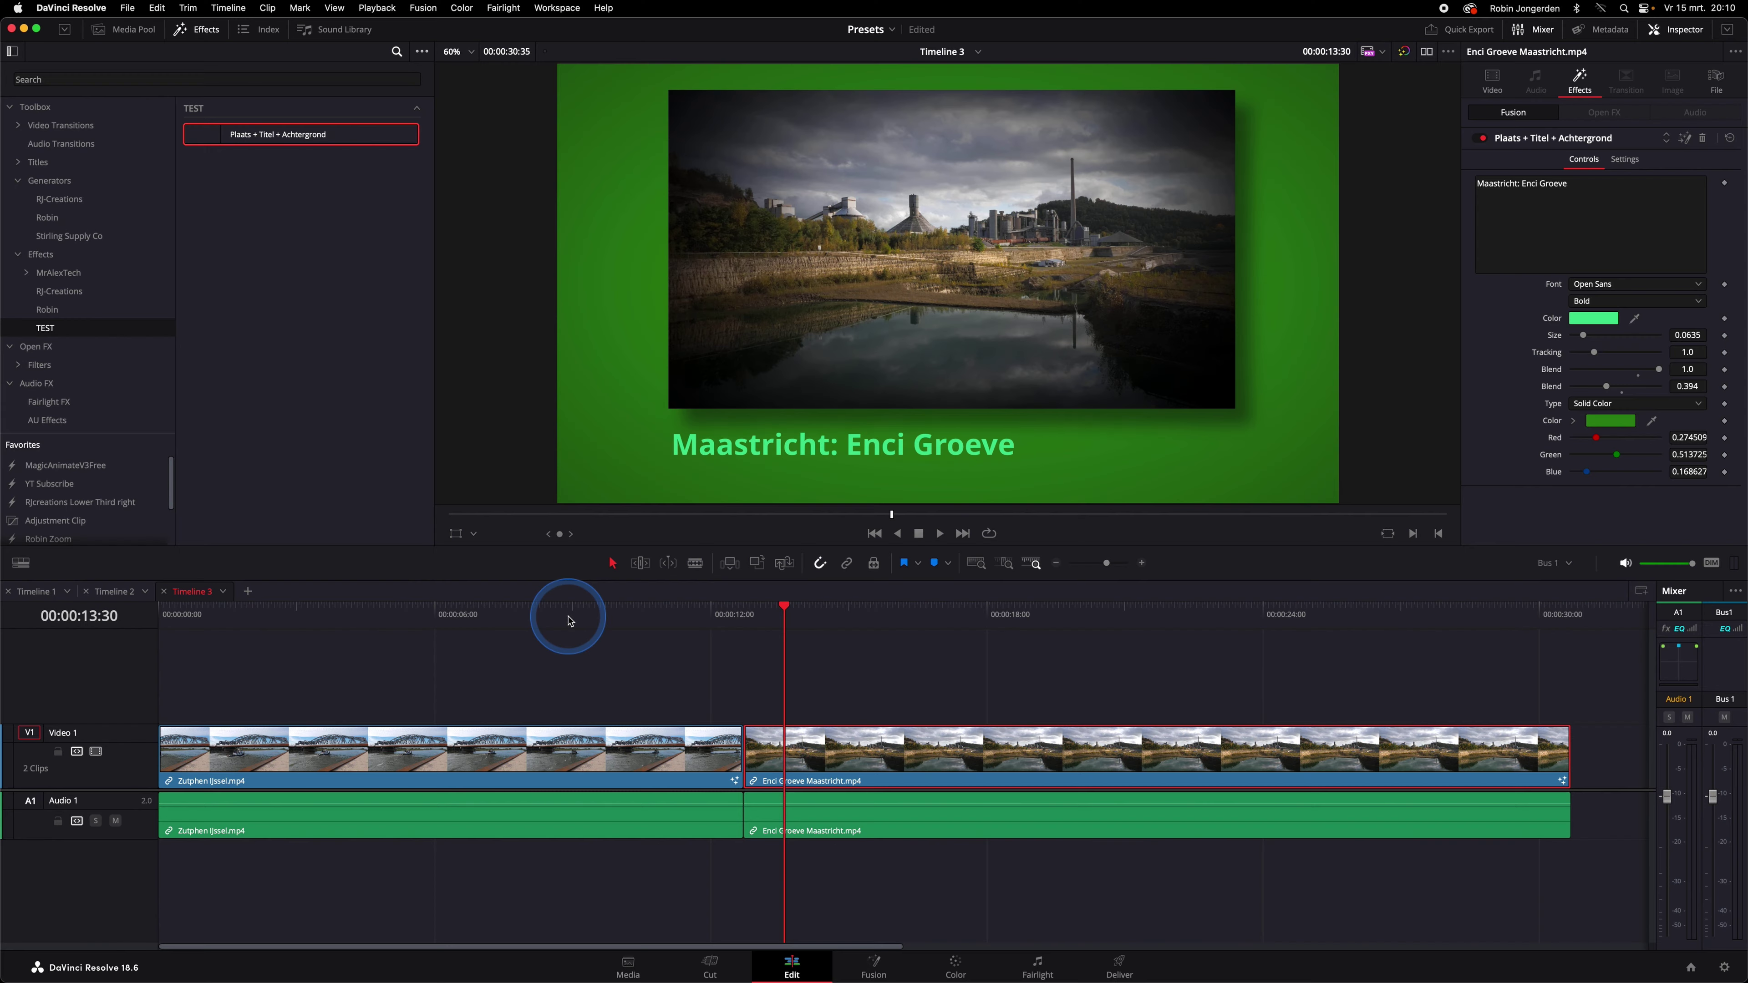
Step: Open the Zutphen IJssel clip in Fusion and show DropShadow1's settings (Distance 0.05, Blur 0.55)
click(566, 616)
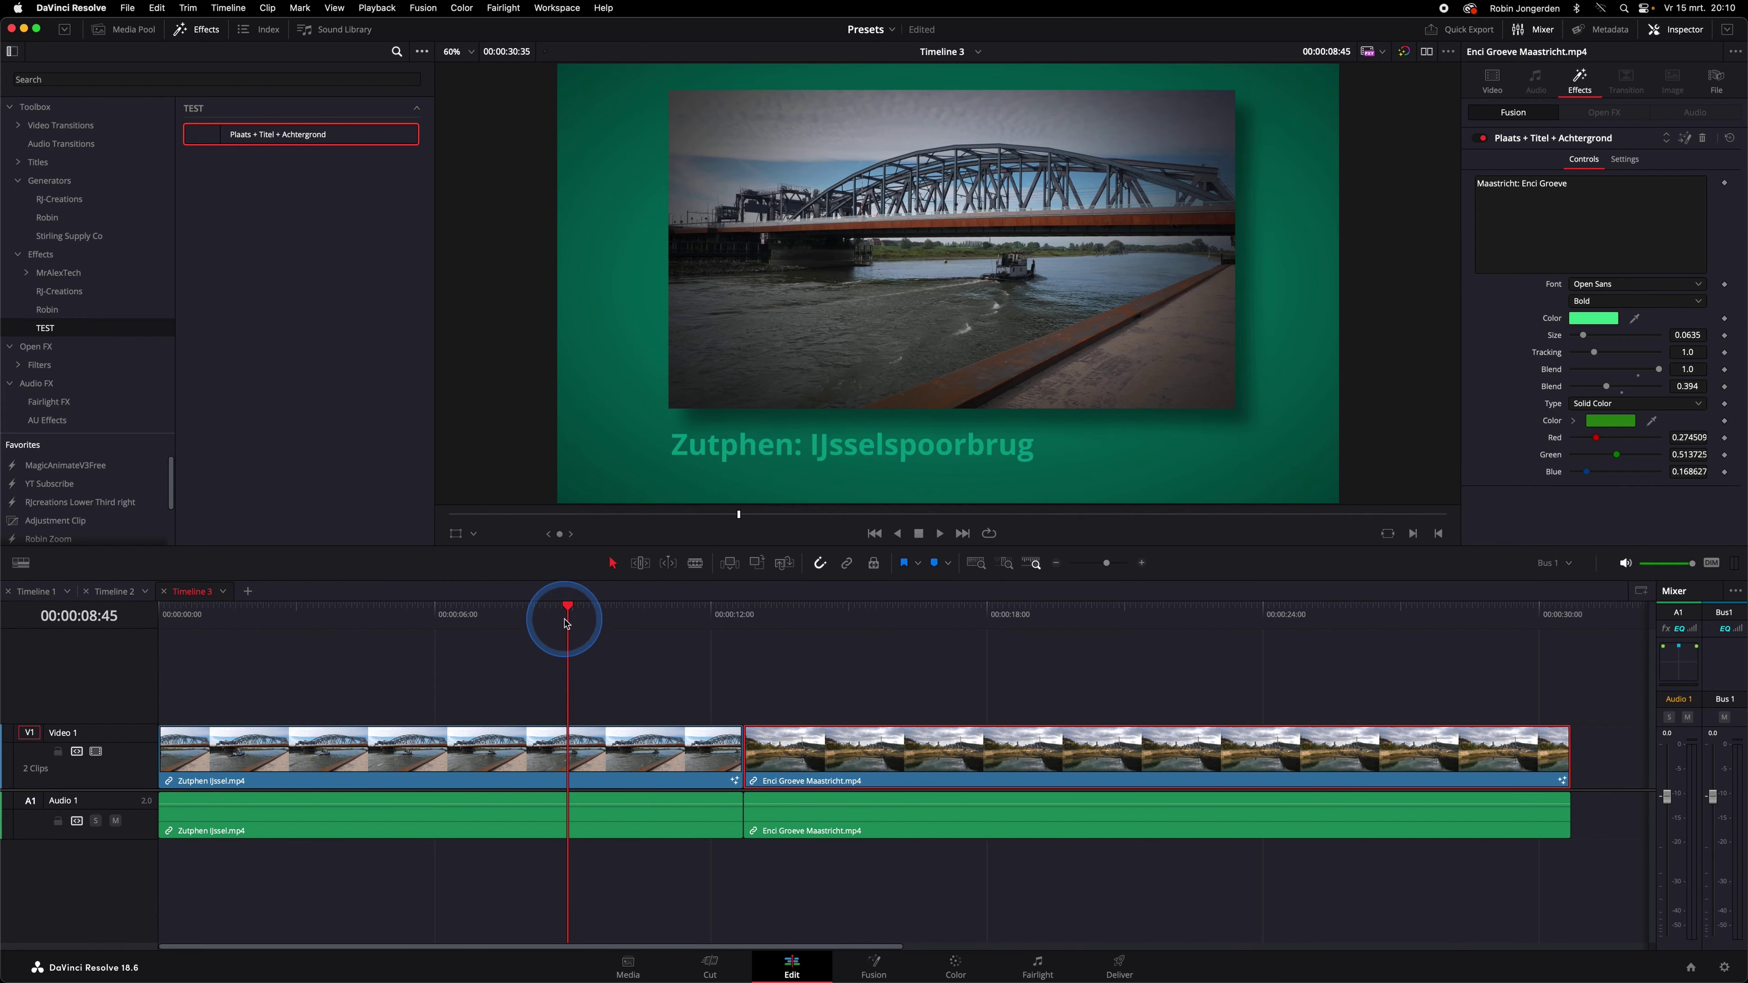
click(617, 775)
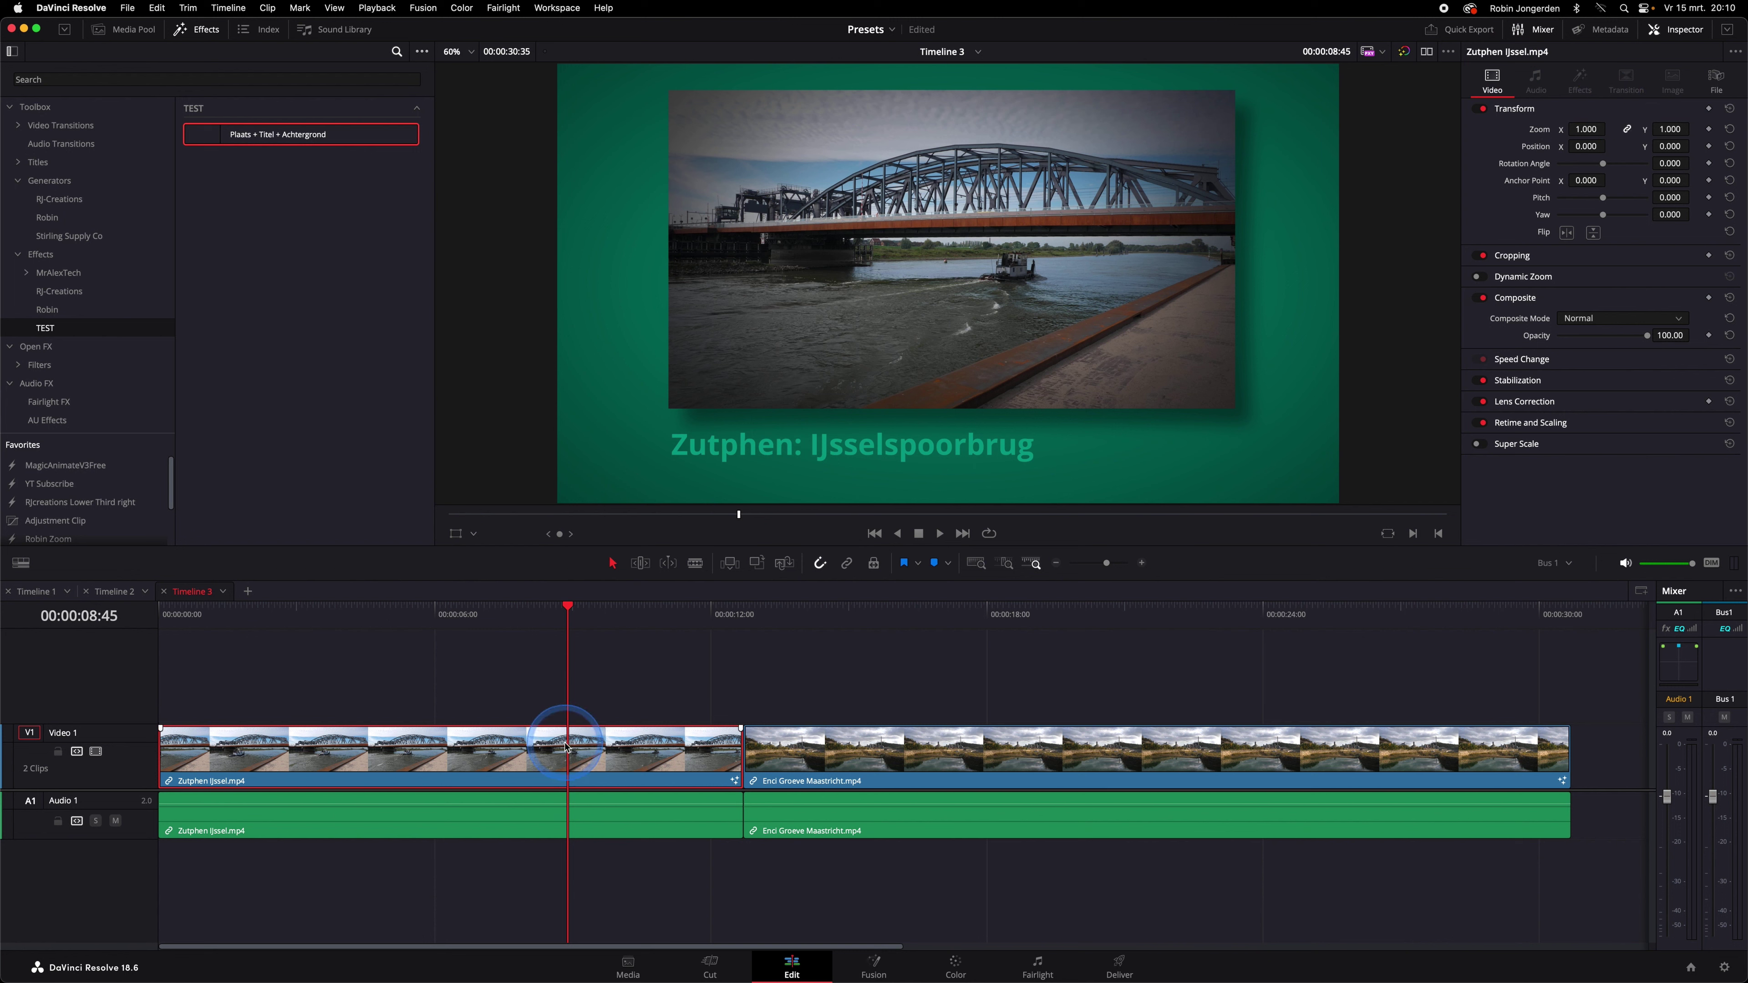
click(874, 967)
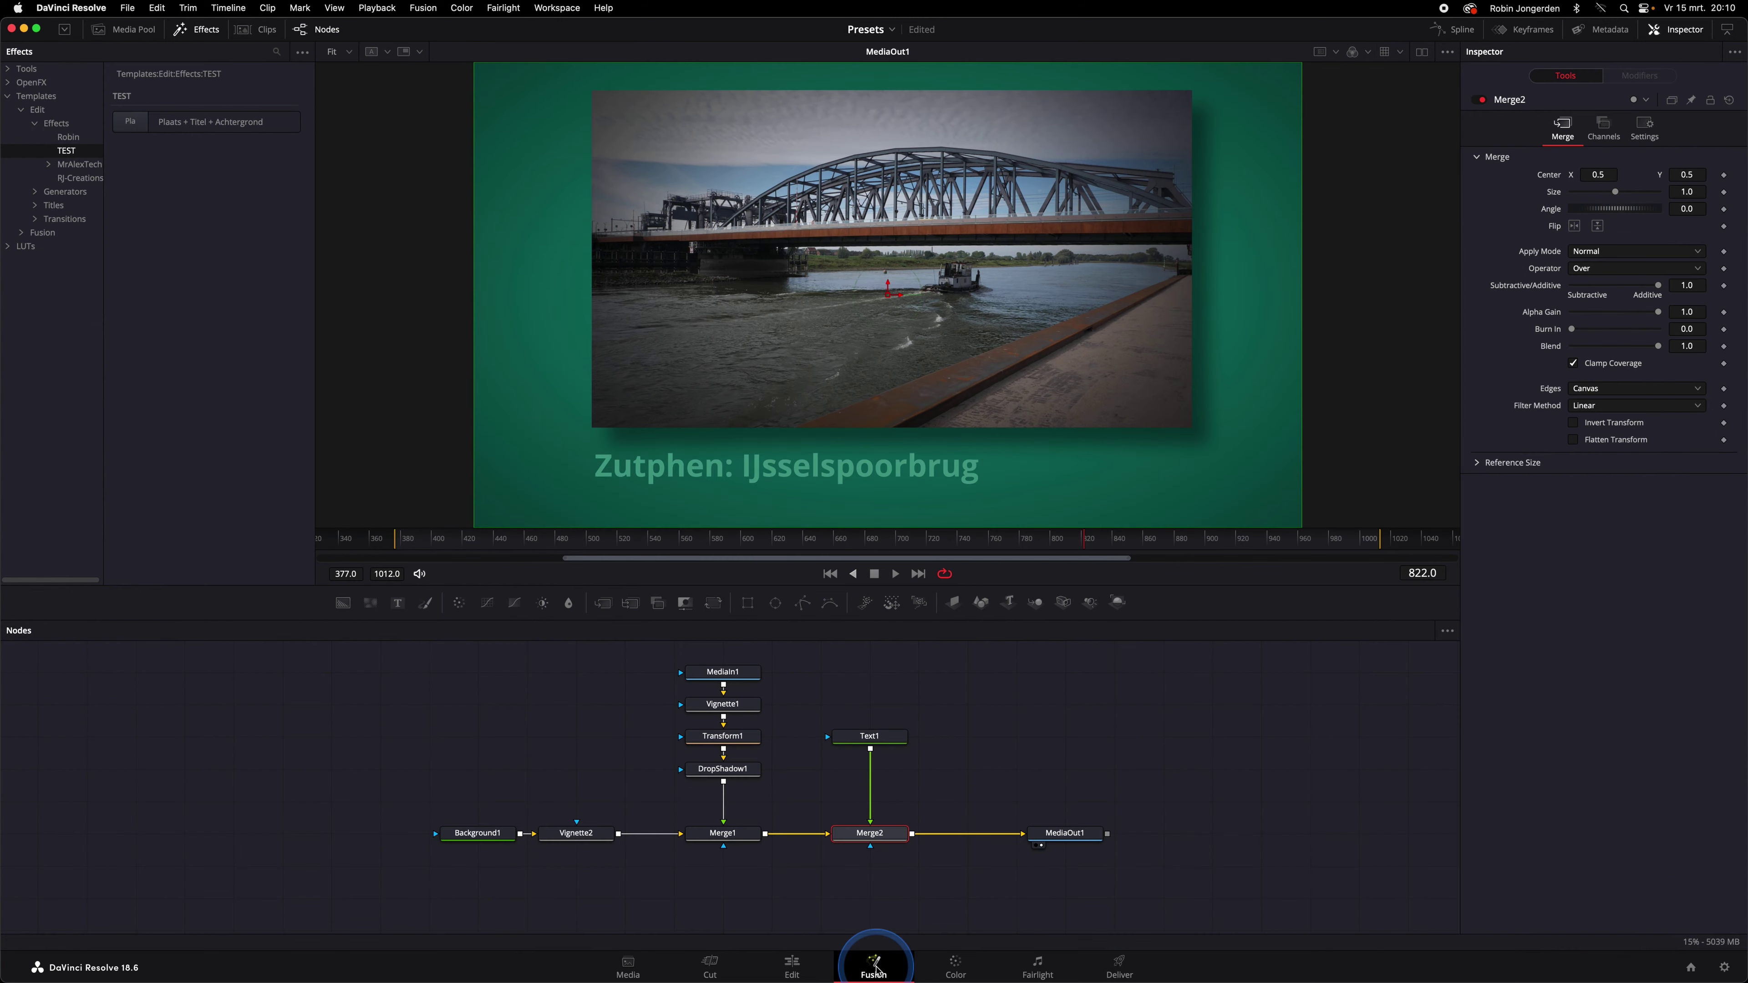
click(727, 772)
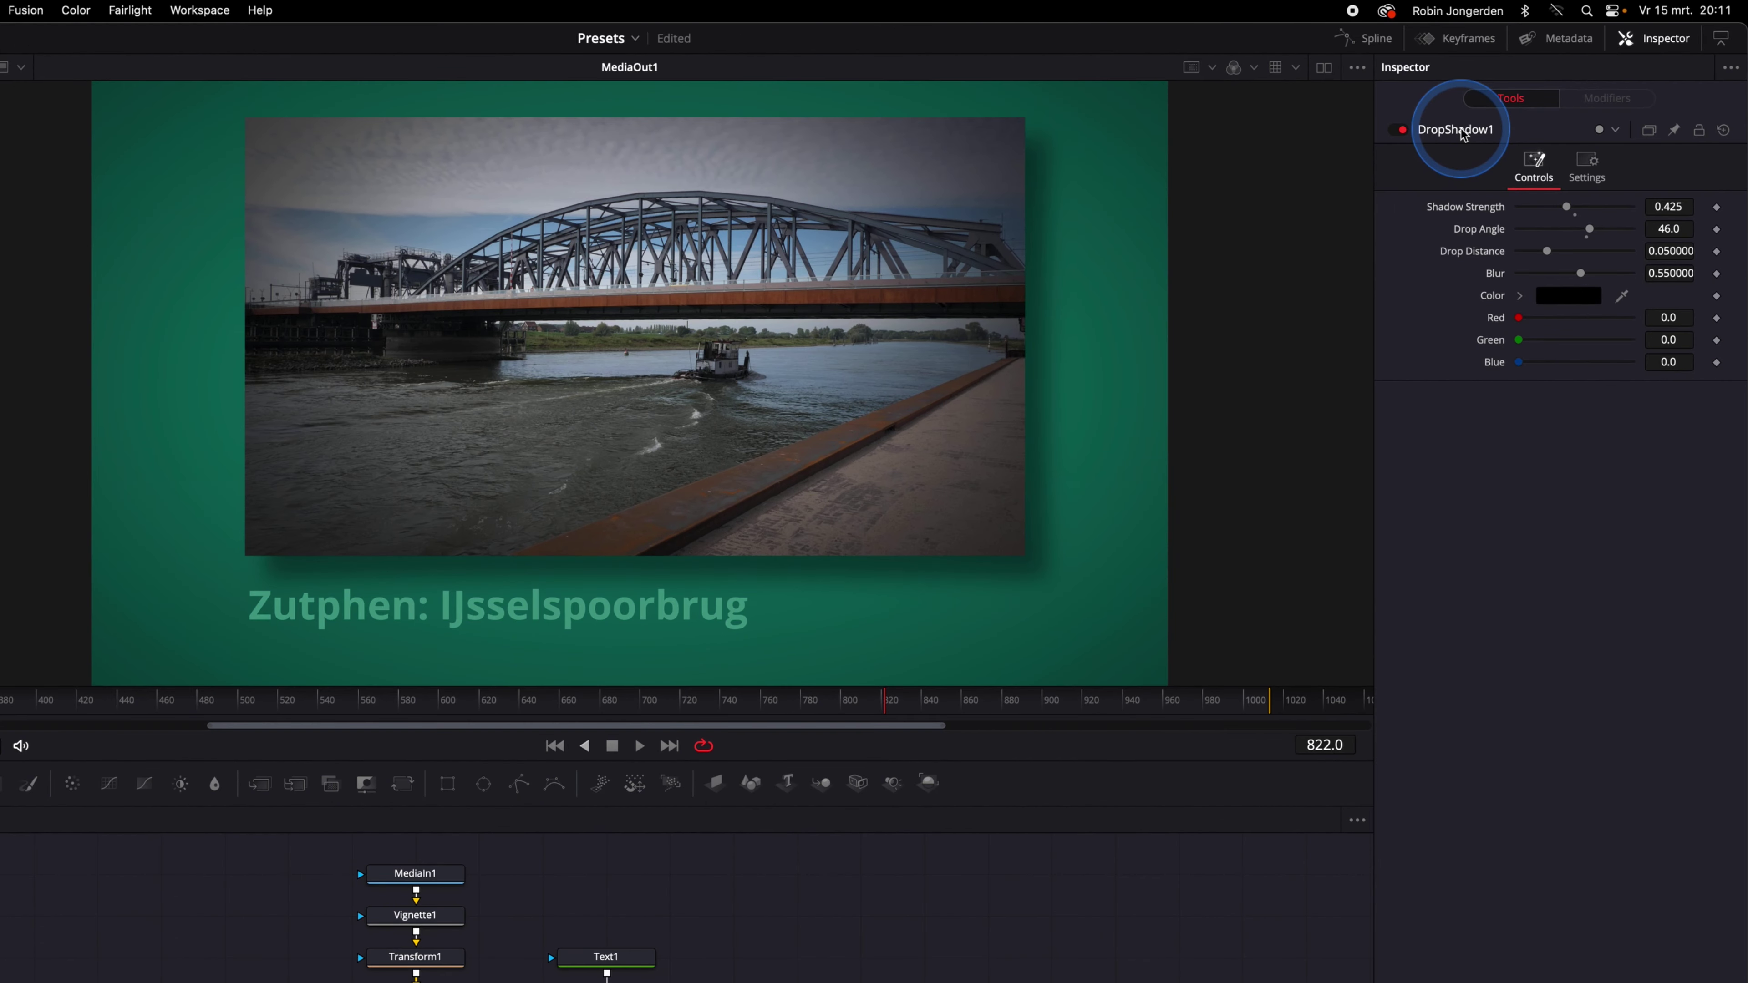
Step: Add a 'Schaduw aan/uit' CheckboxControl on the Controls page to DropShadow1 via Edit Controls
right_click(1463, 133)
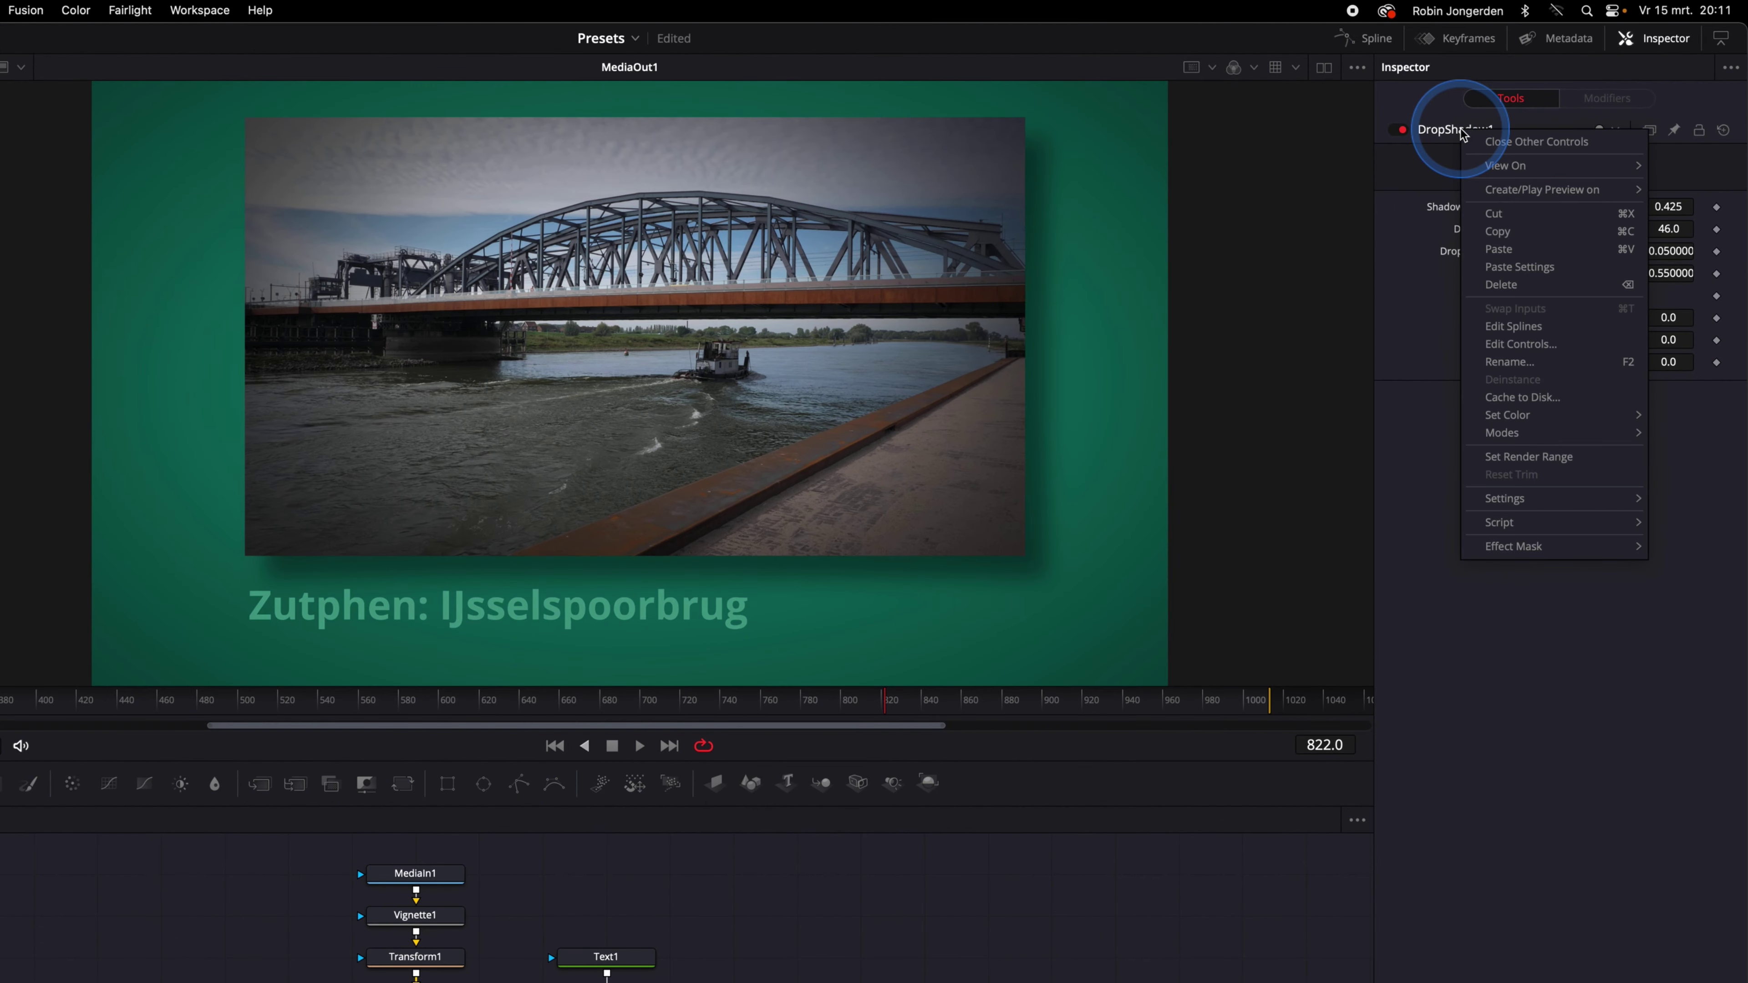
click(1518, 343)
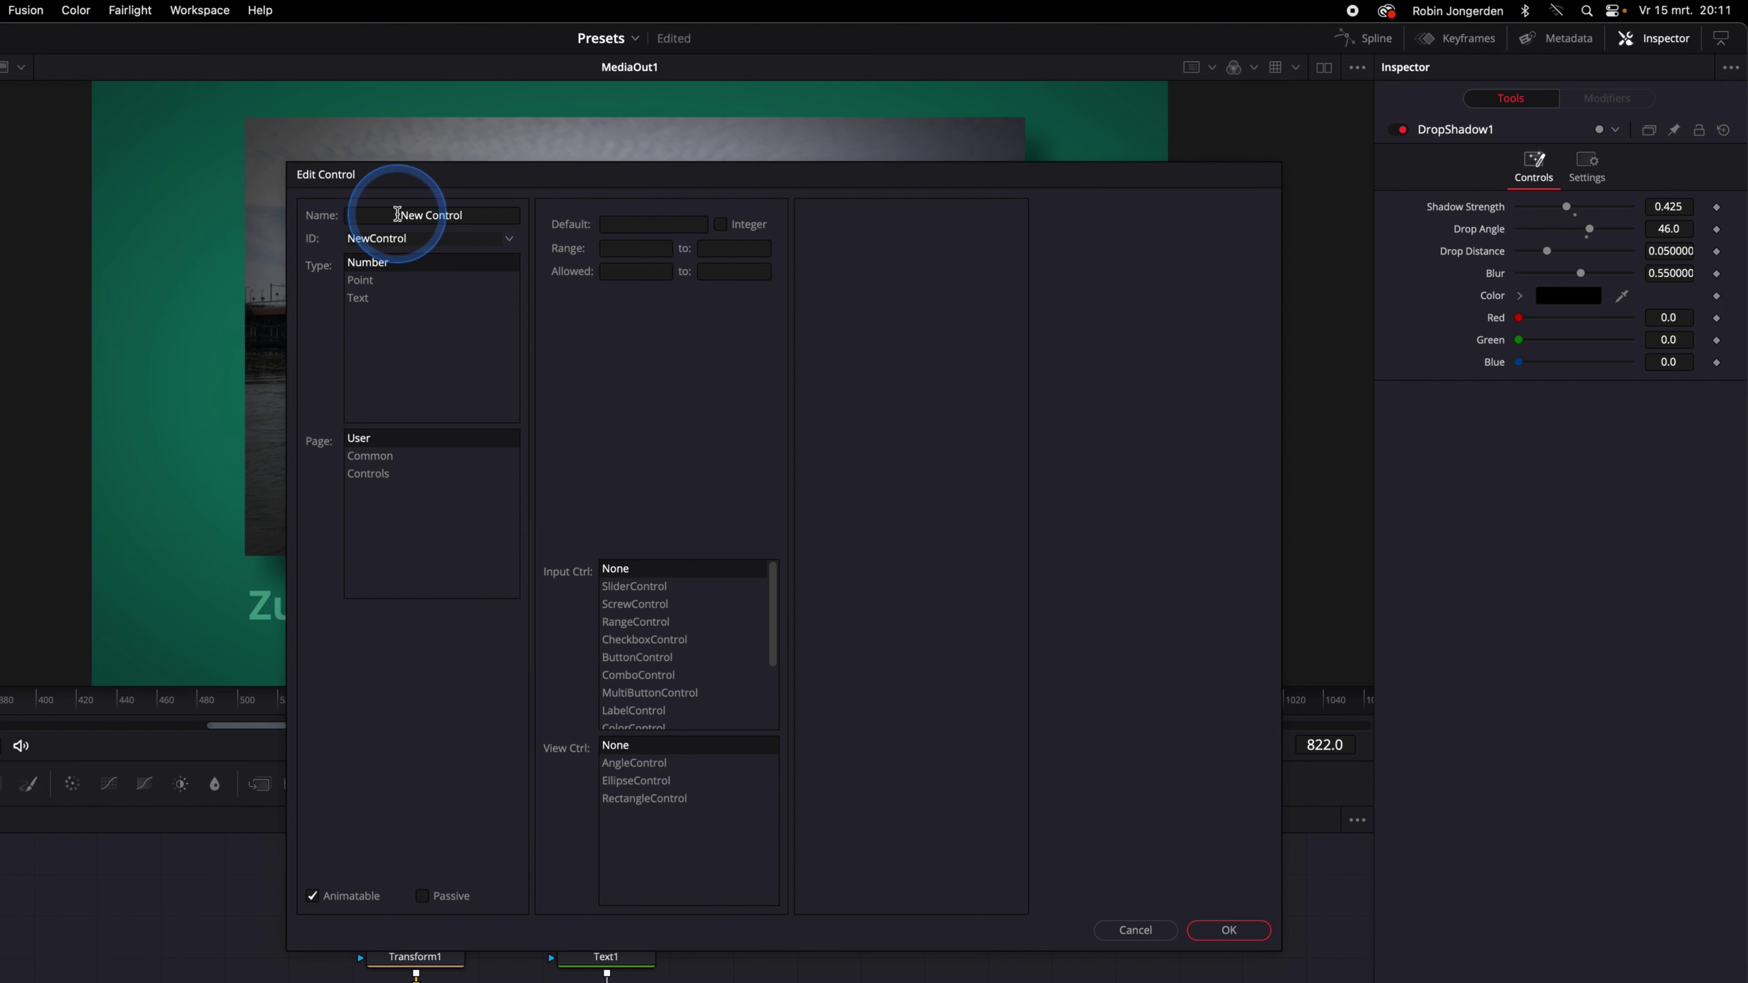
drag(378, 214, 552, 220)
text(Schaduw aan/uit)
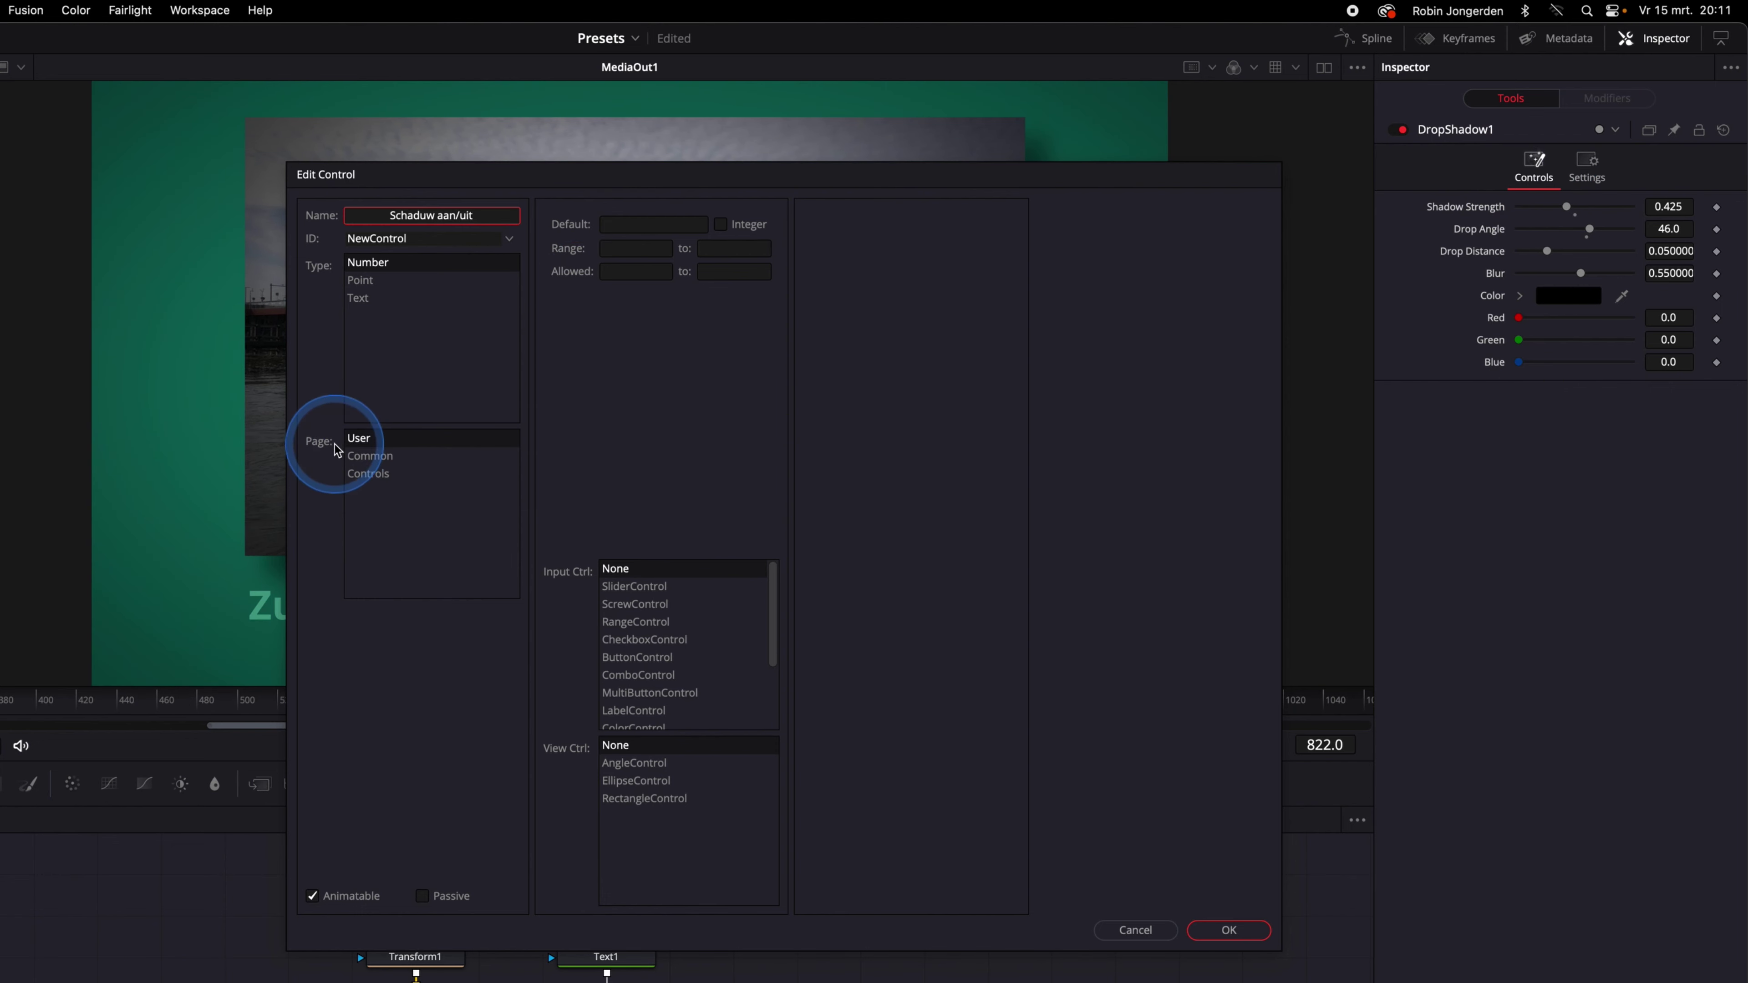
click(370, 476)
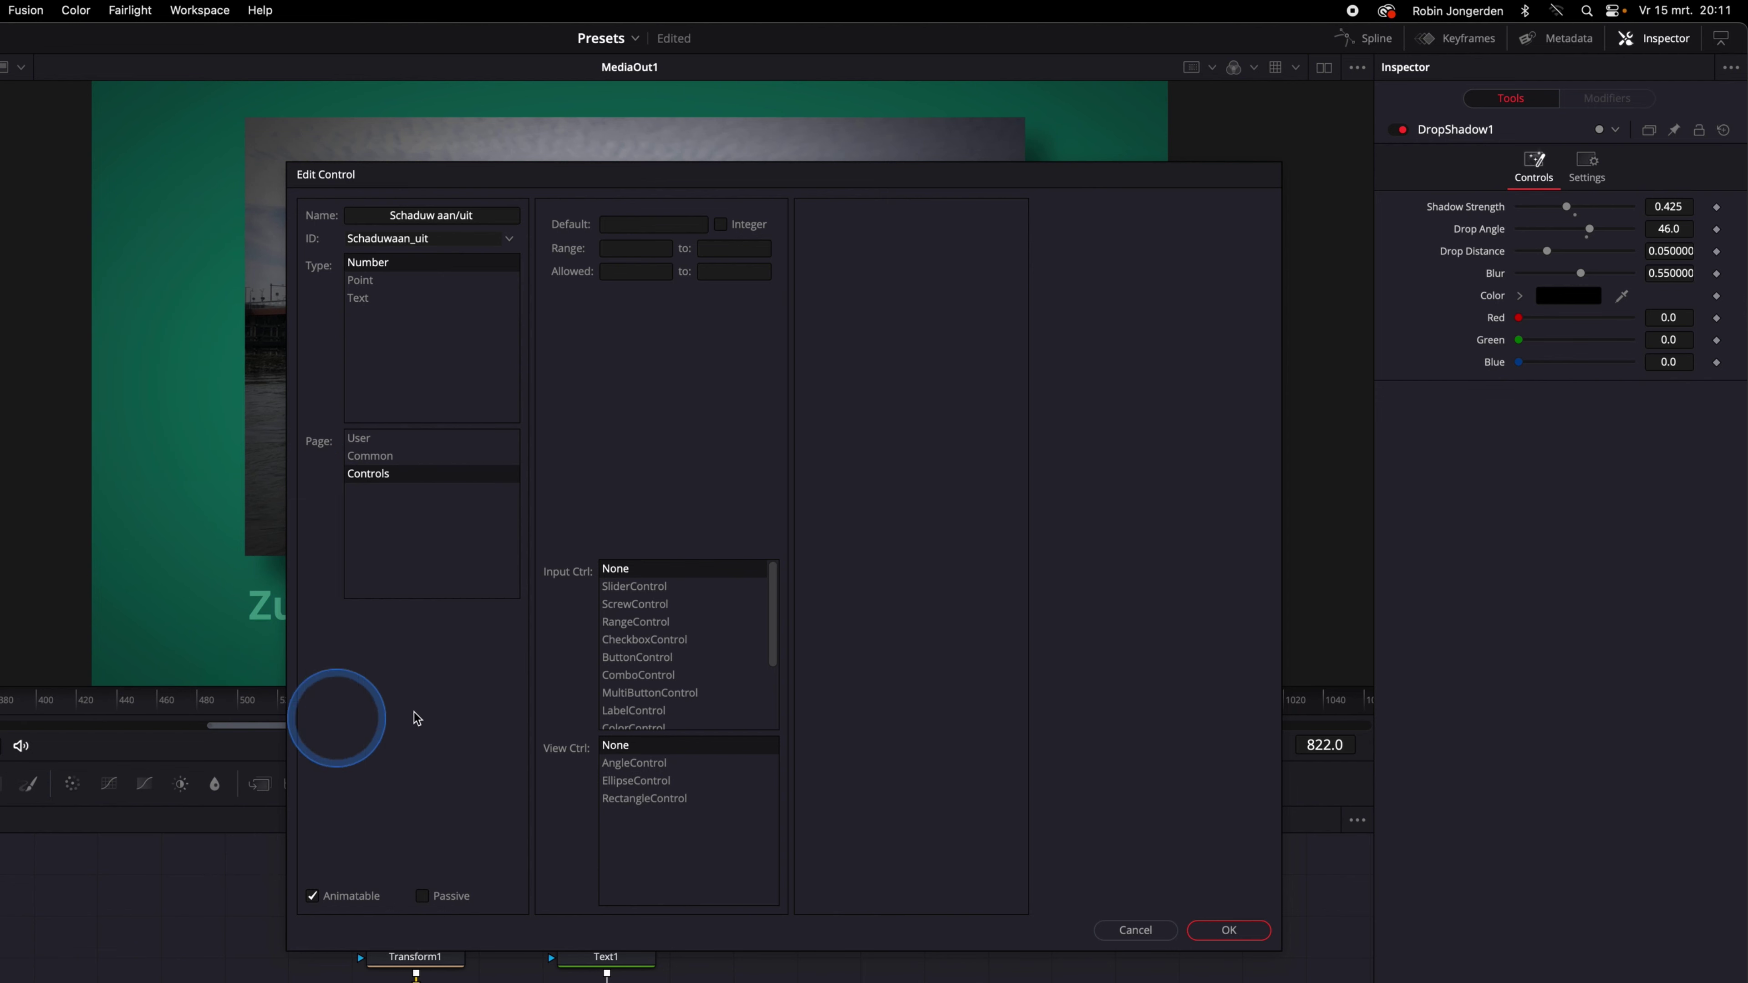
click(638, 641)
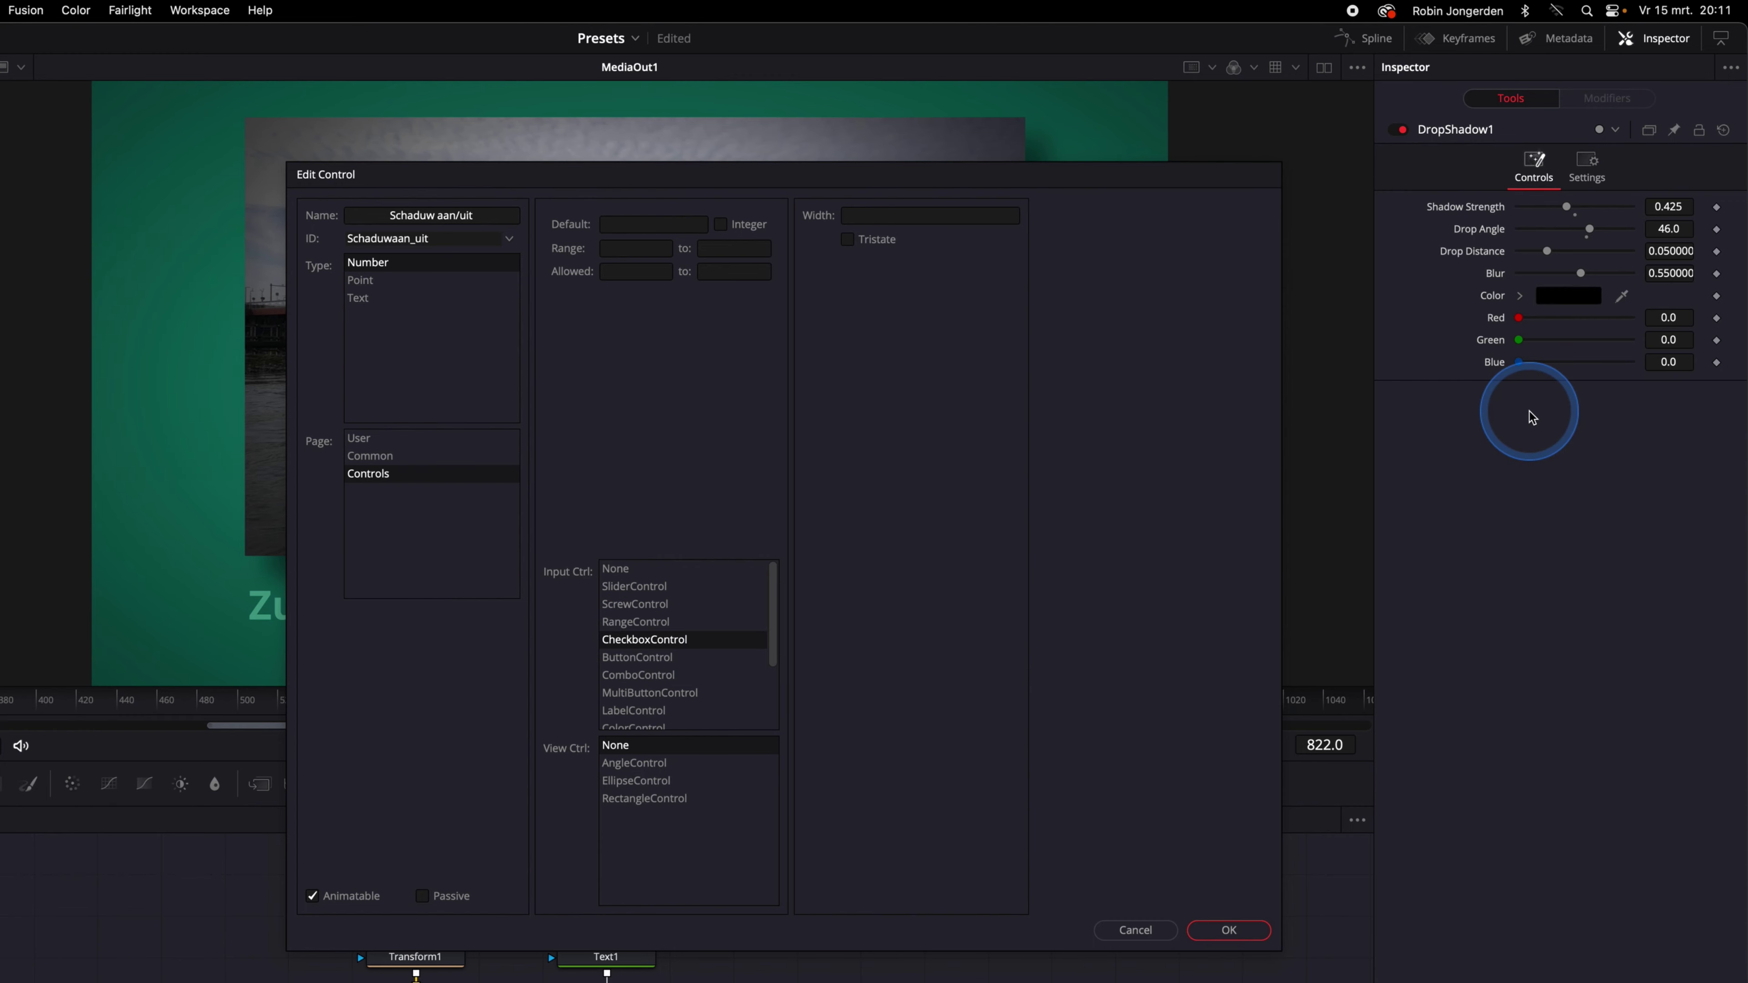
click(1232, 931)
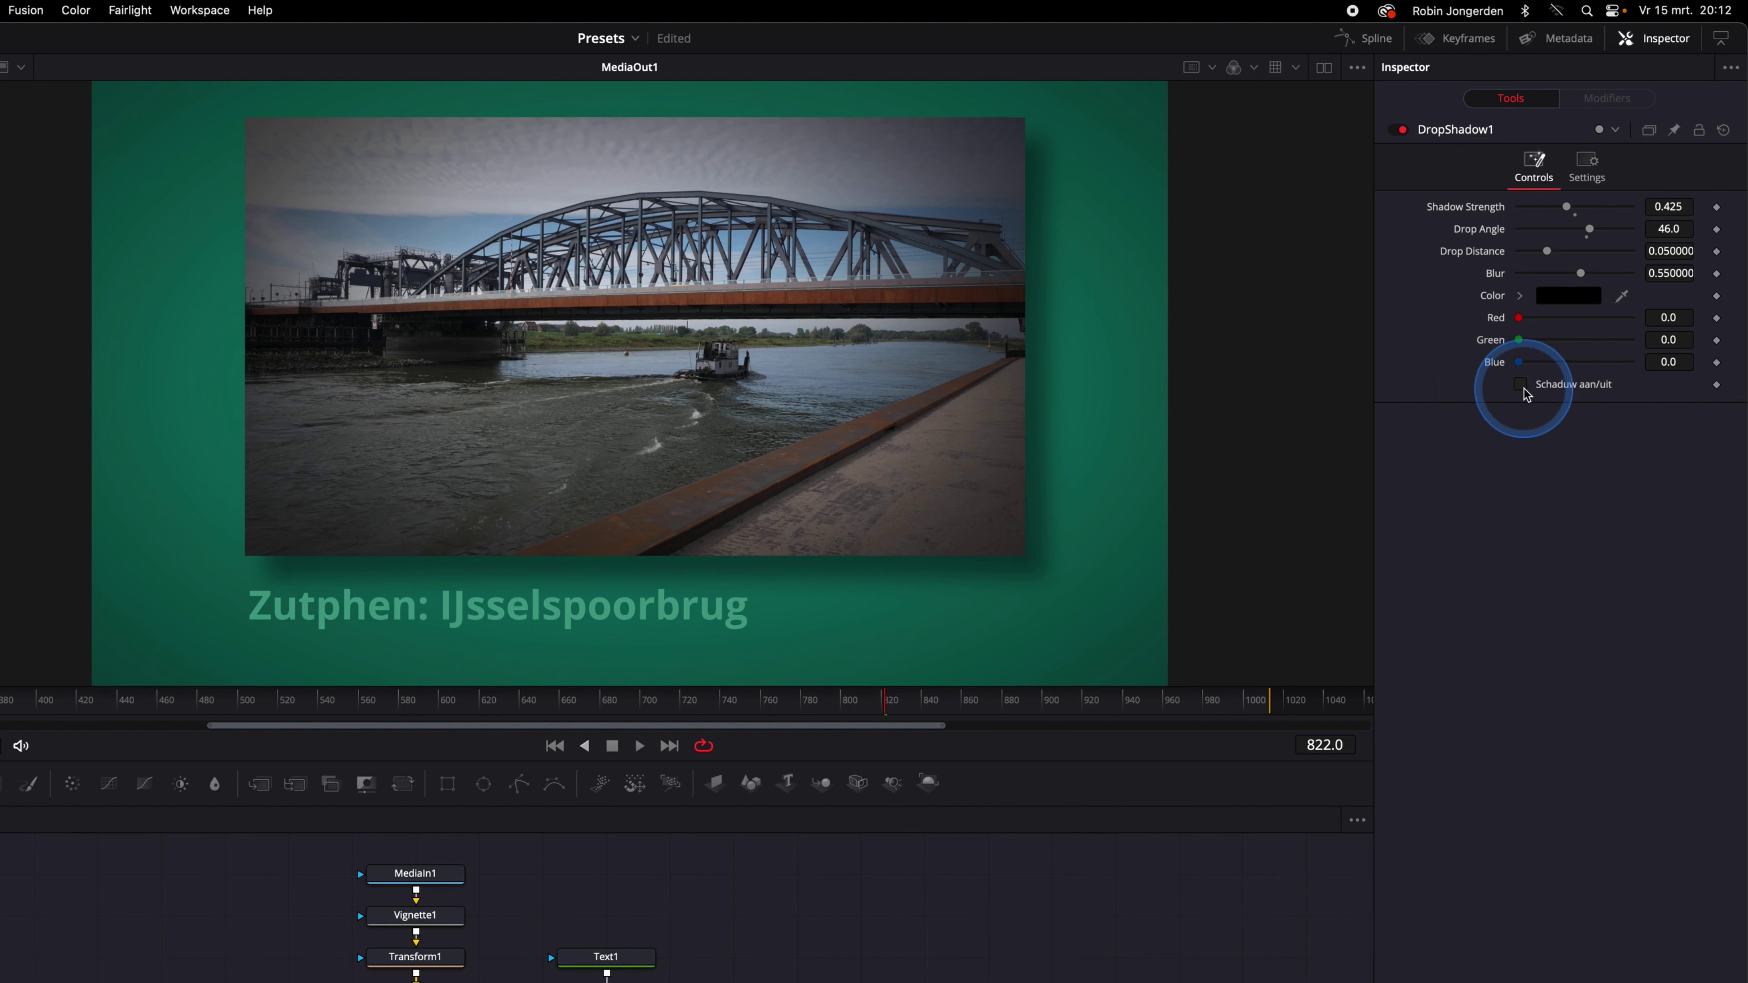
Step: Drive DropShadow1's Blend with an expression linked to the Schaduw aan/uit checkbox
click(1523, 385)
click(1524, 386)
click(1586, 165)
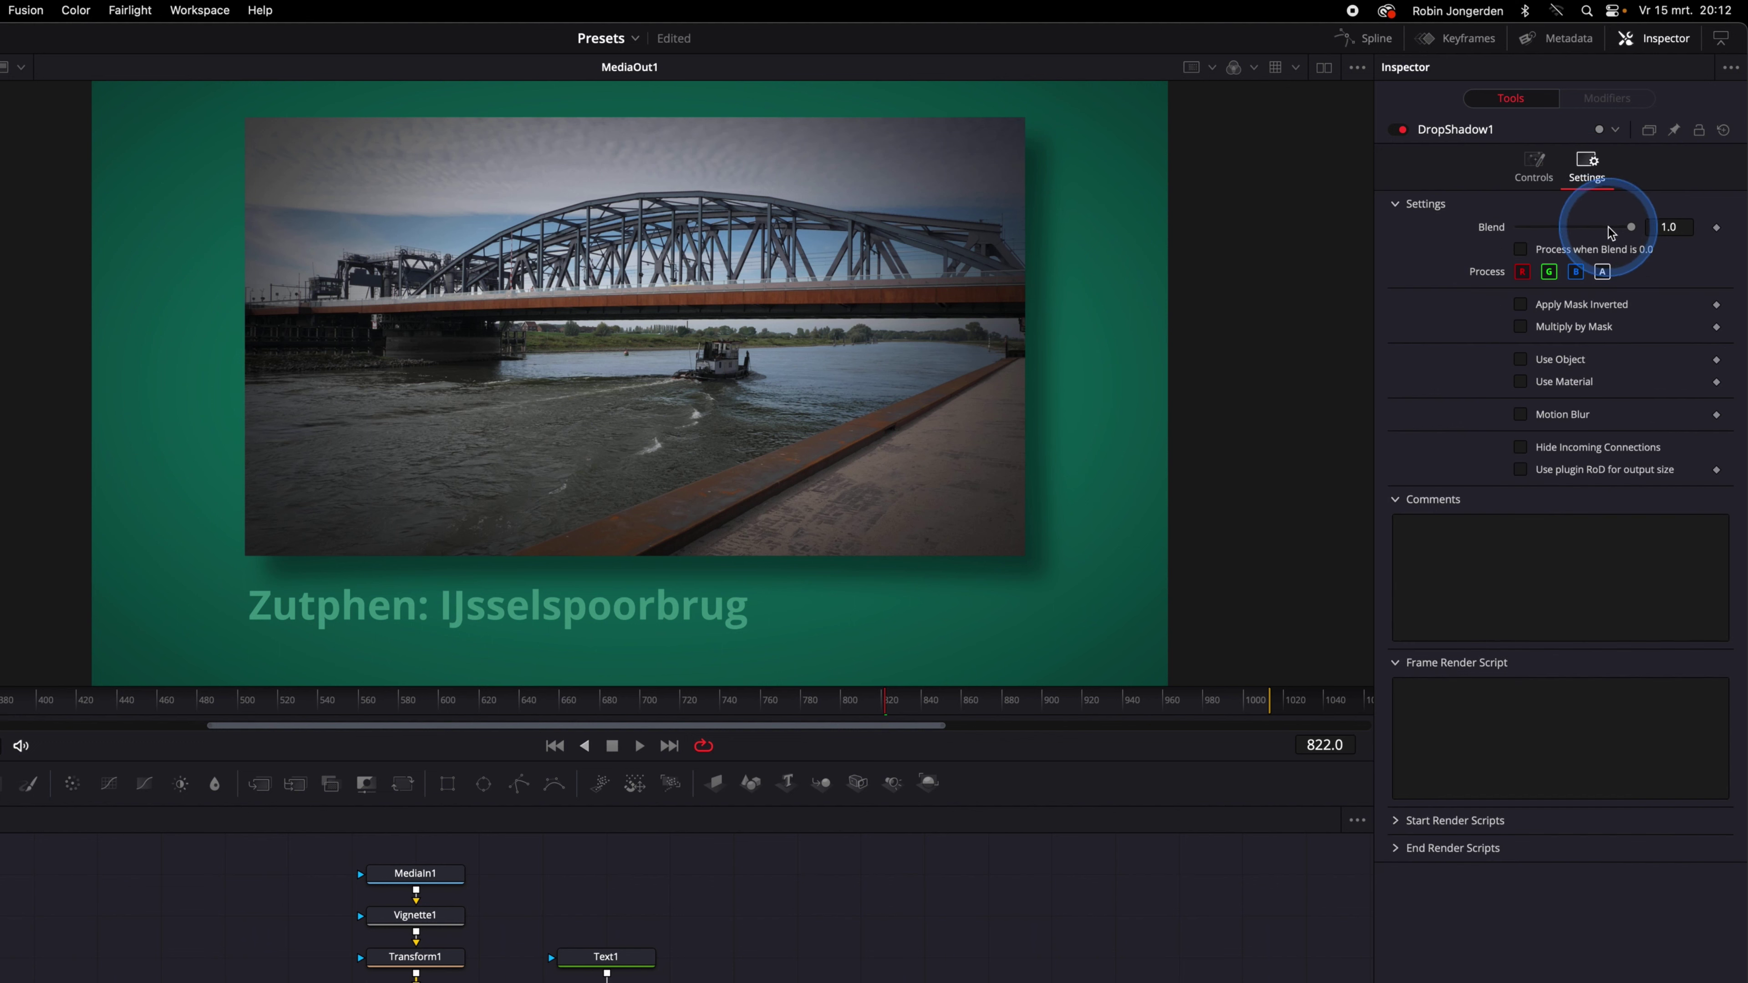
mouse_move(1630, 227)
mouse_down()
mouse_move(1581, 228)
mouse_move(1703, 237)
mouse_up()
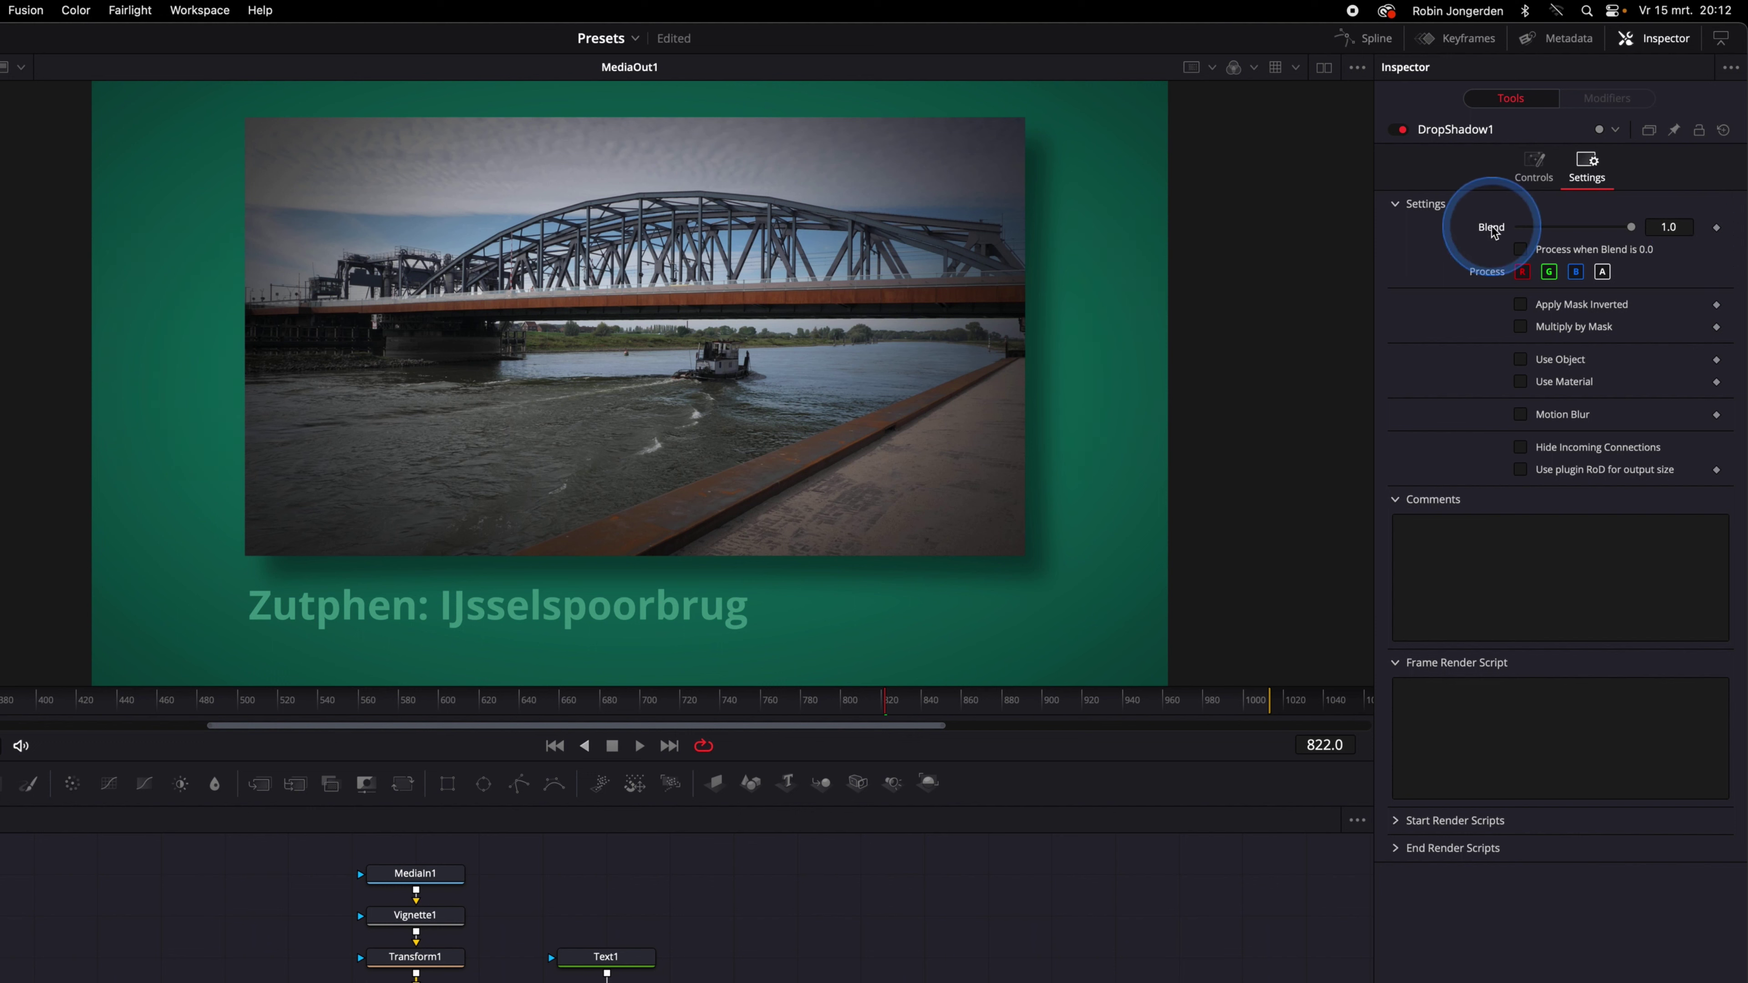
right_click(1494, 232)
click(1543, 437)
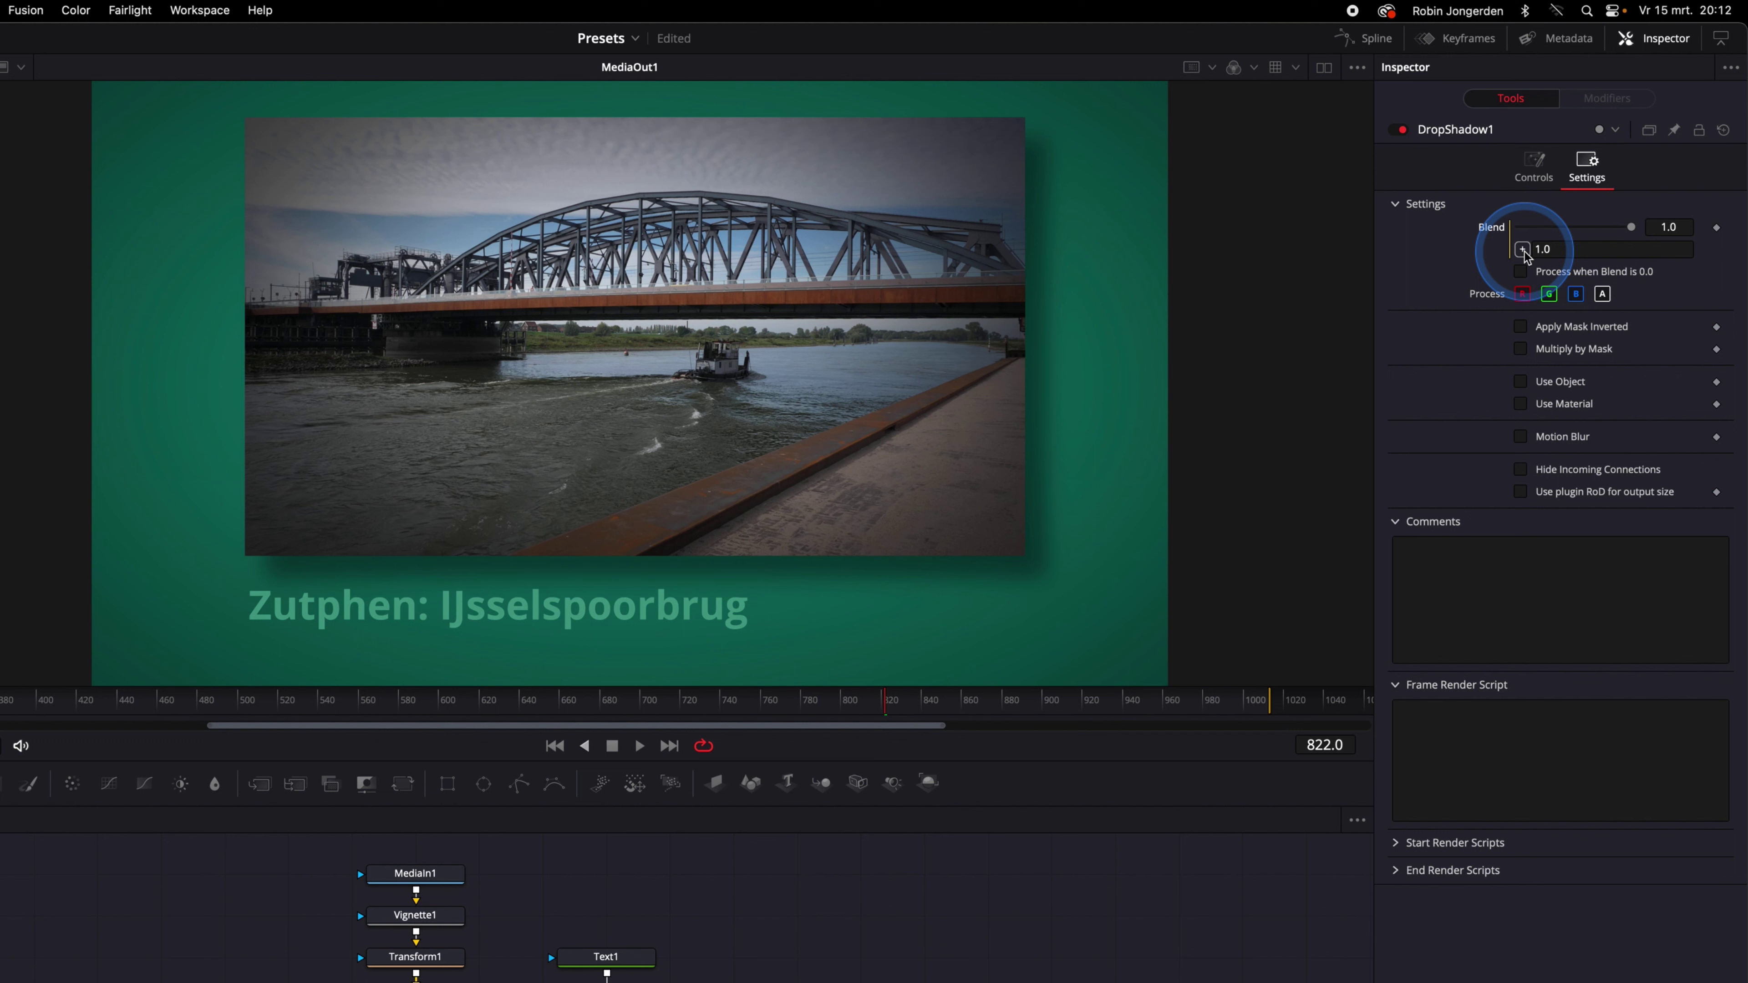
mouse_move(1523, 251)
mouse_down()
mouse_move(1468, 530)
mouse_move(1534, 176)
mouse_move(1554, 392)
mouse_up()
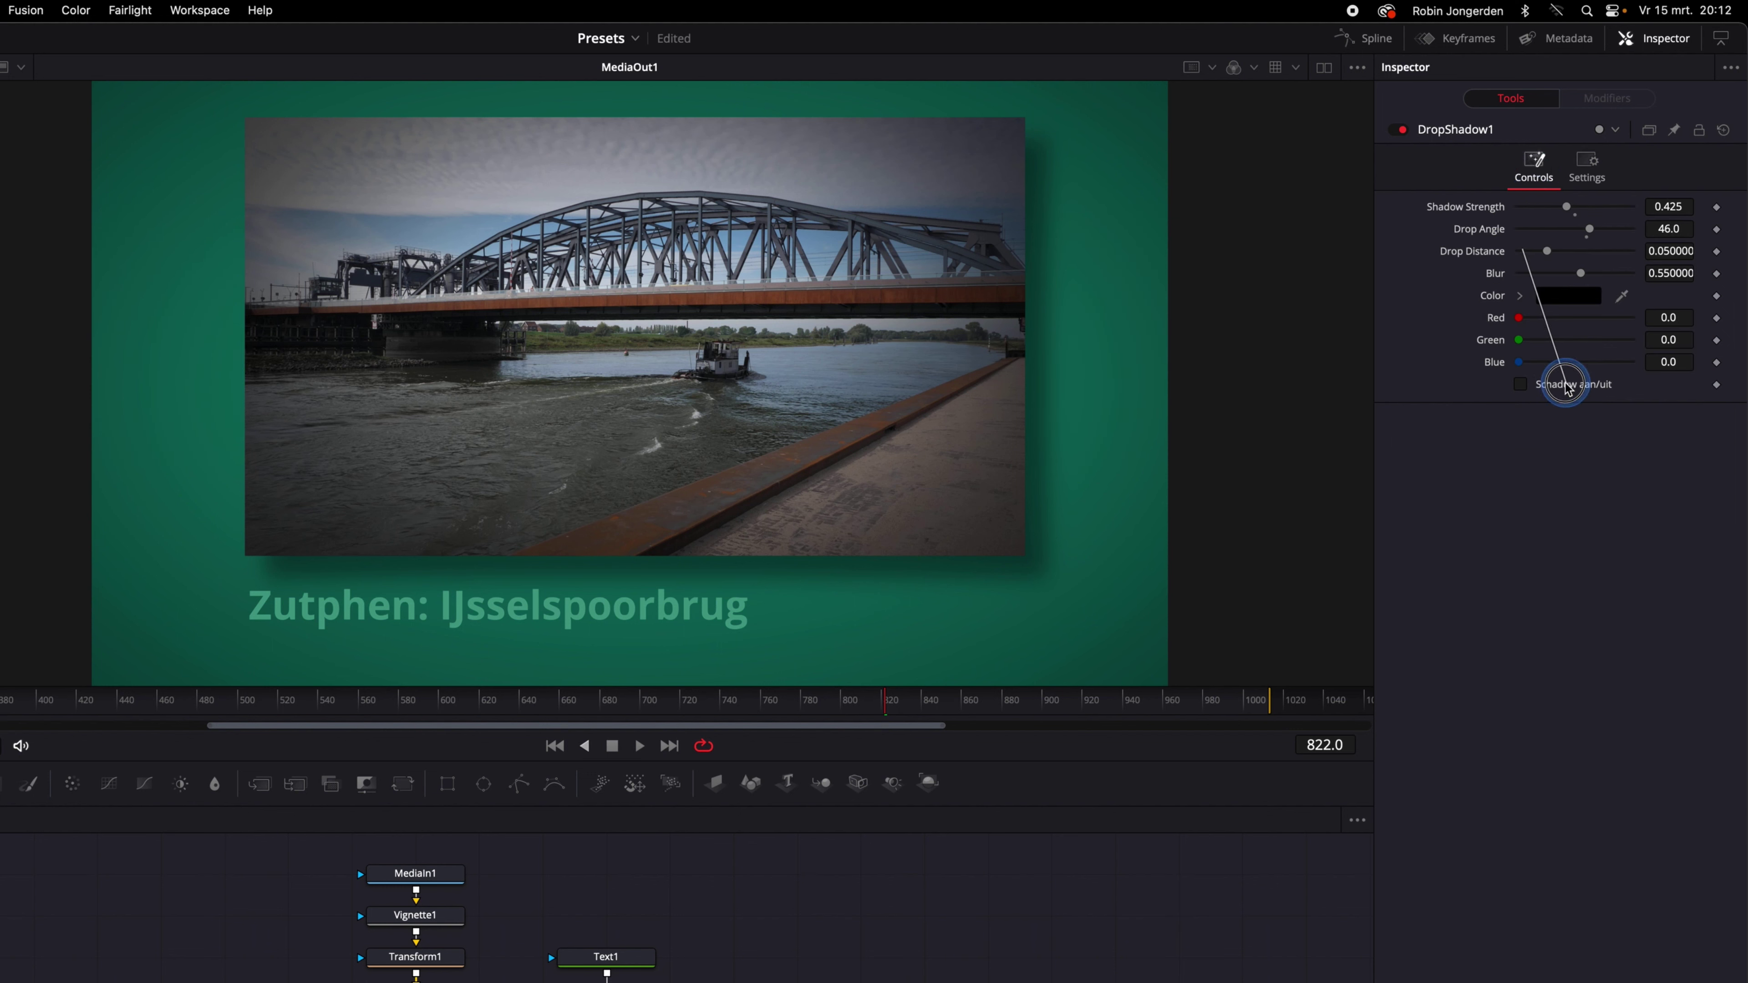
drag(1553, 387, 1557, 387)
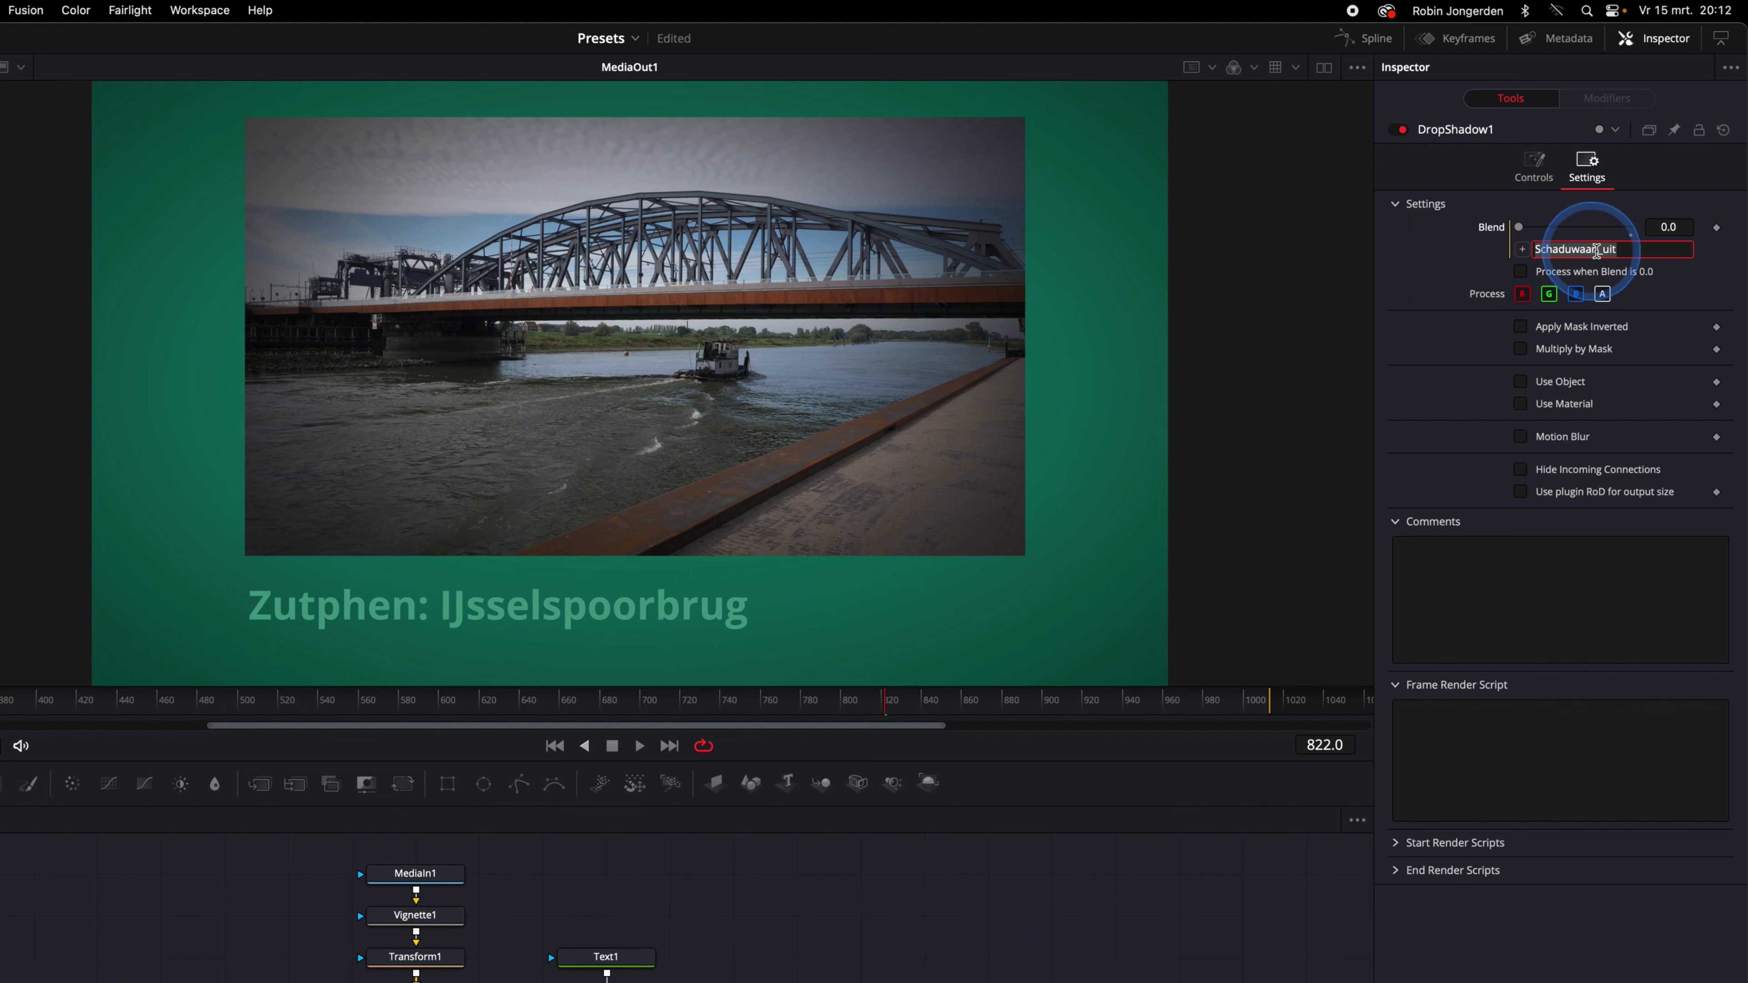
Step: Test the Schaduw aan/uit checkbox on Controls, leaving it ticked so the shadow shows
click(1534, 165)
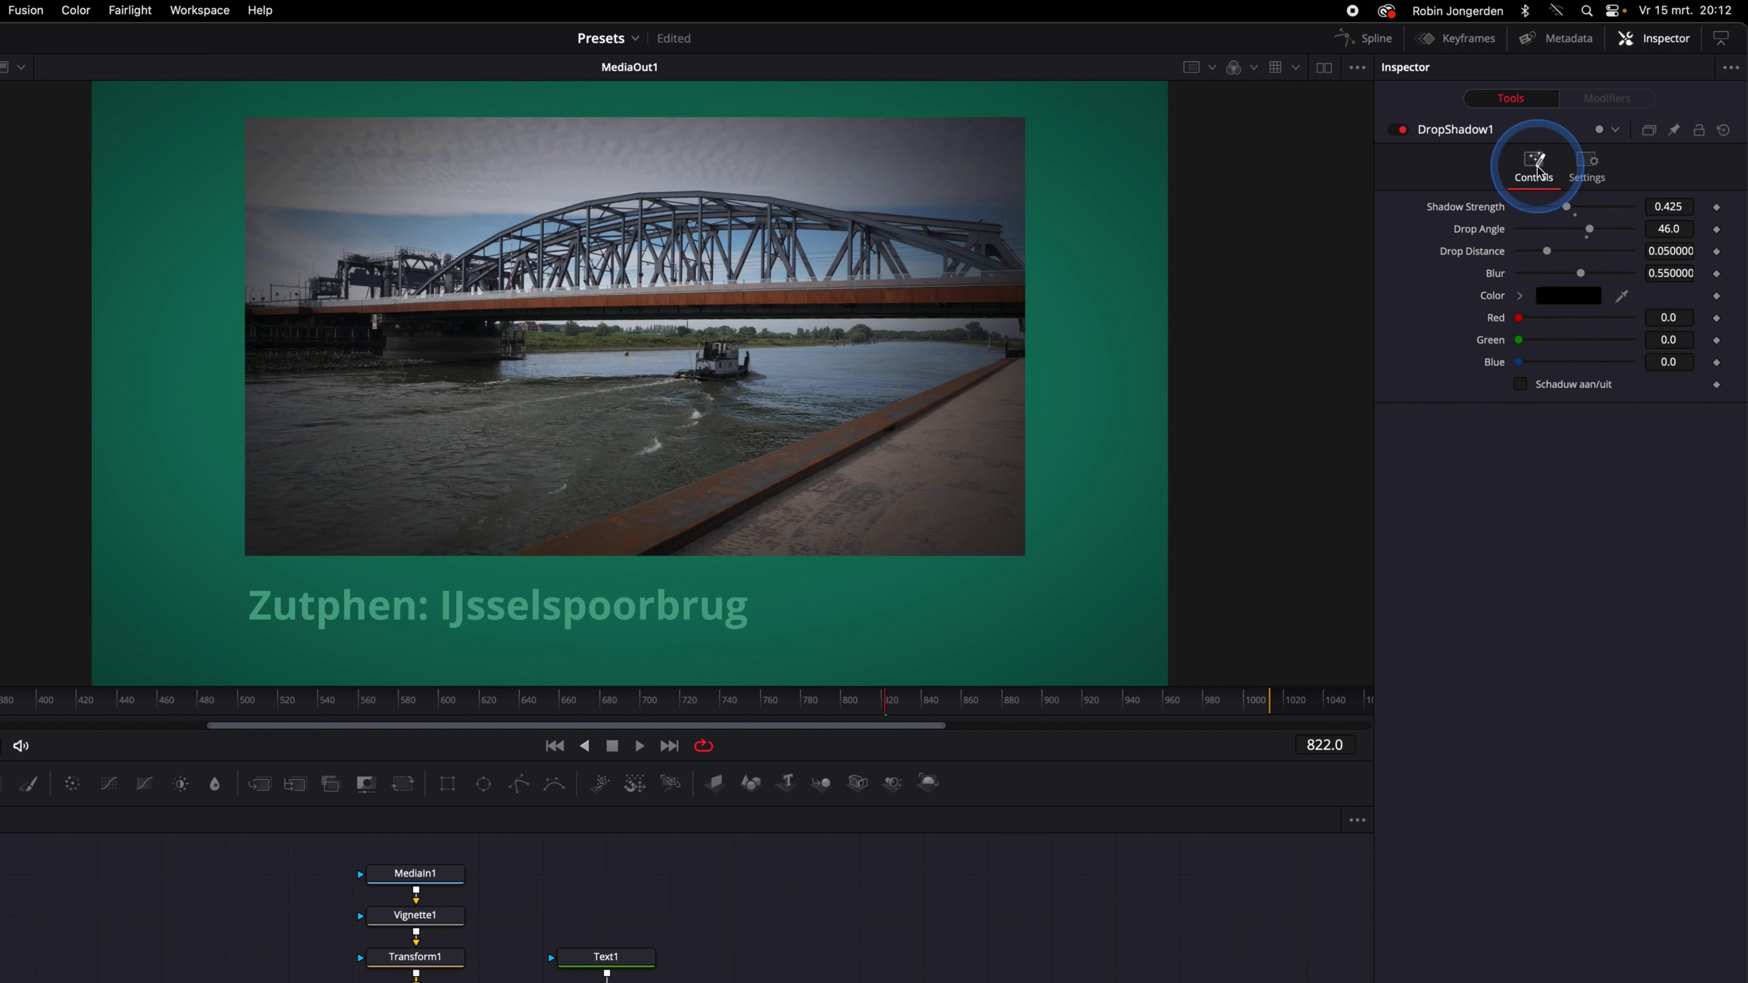
click(1521, 384)
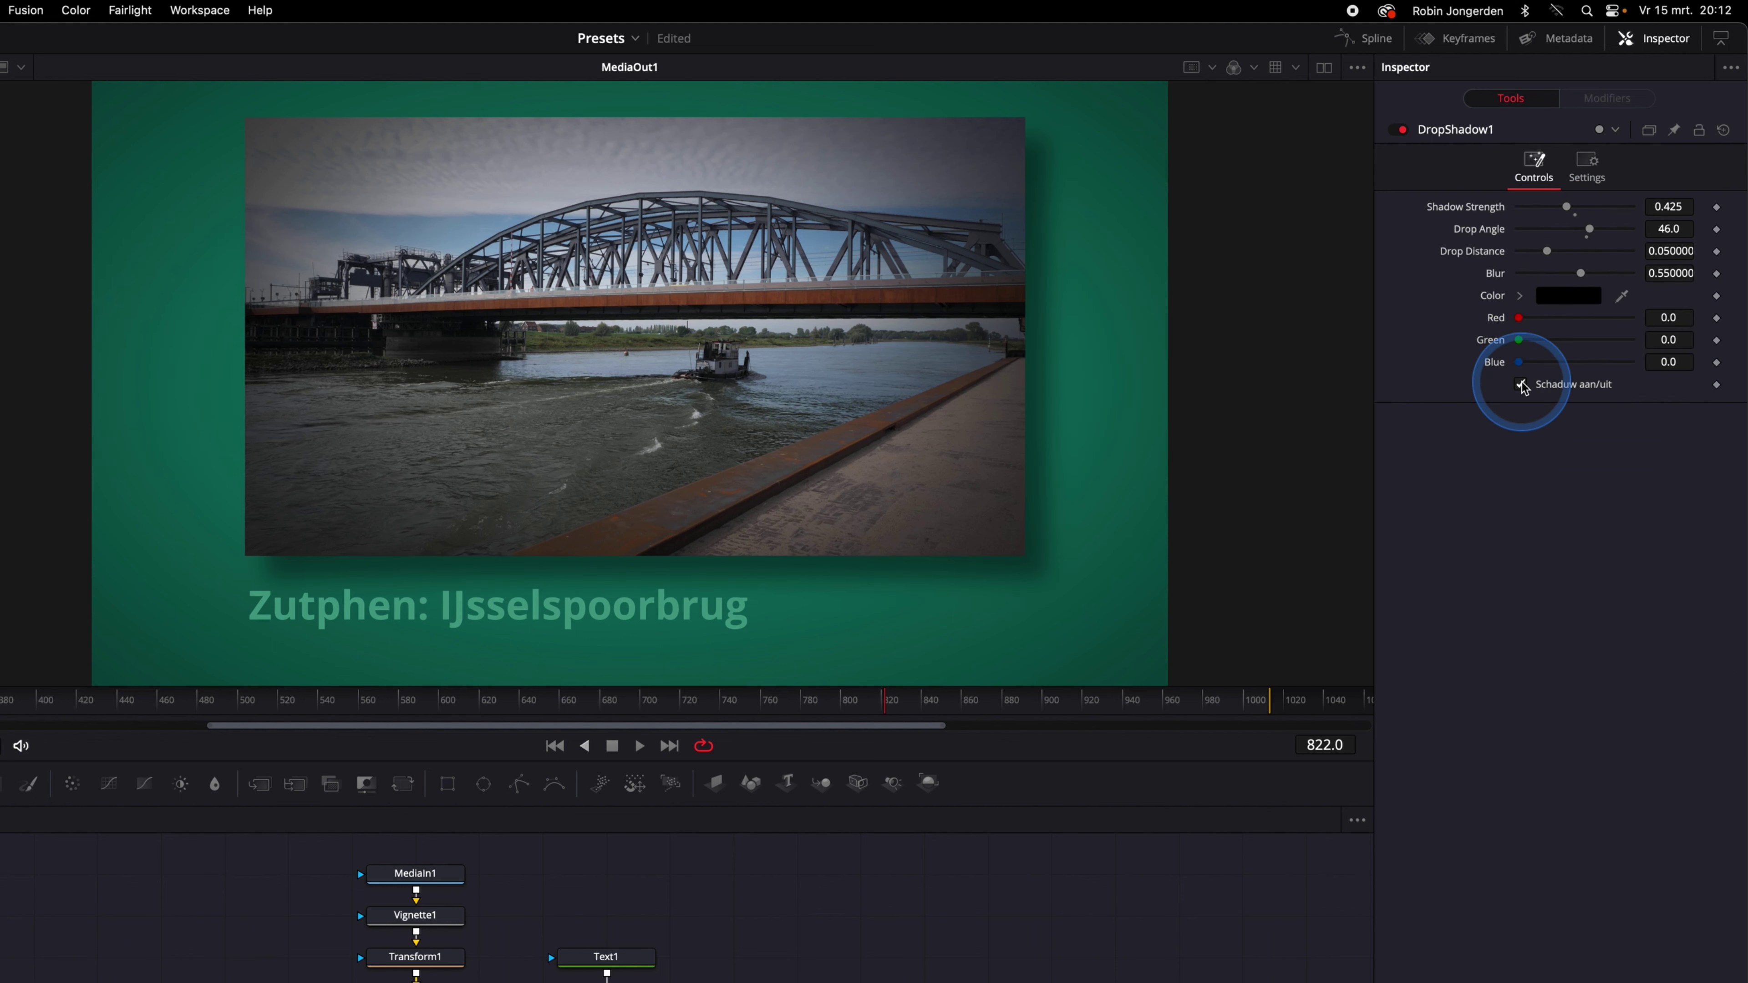
click(1521, 384)
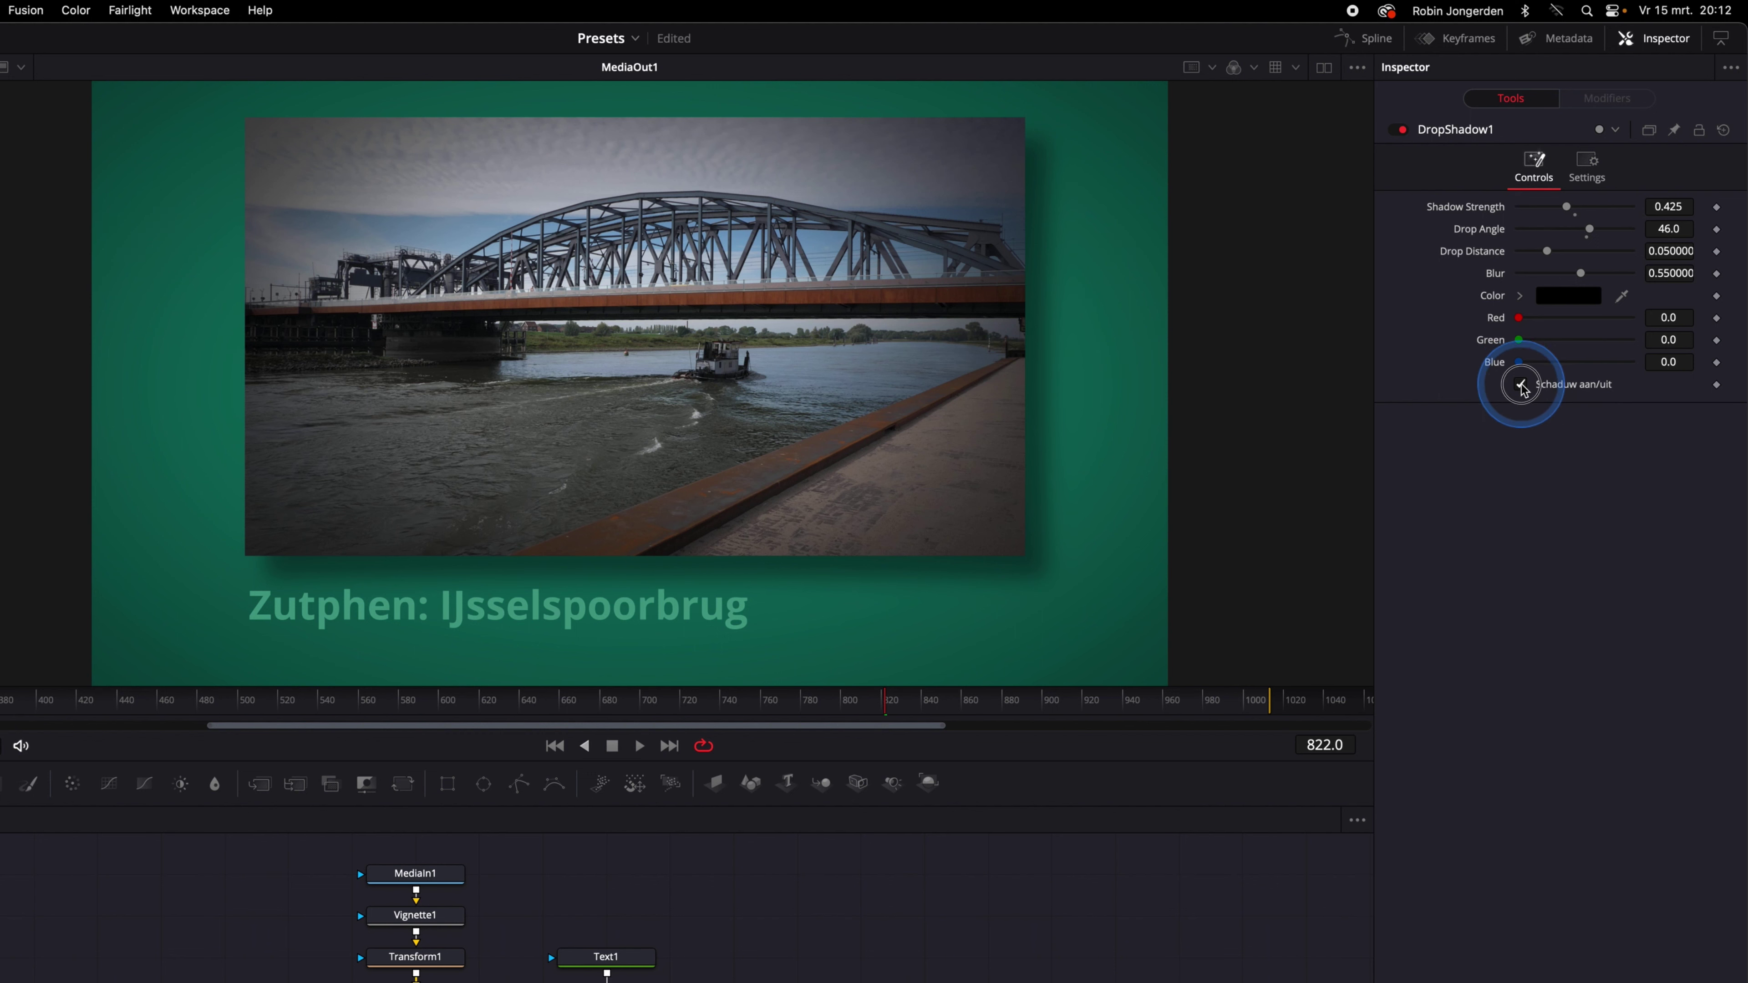
click(1523, 386)
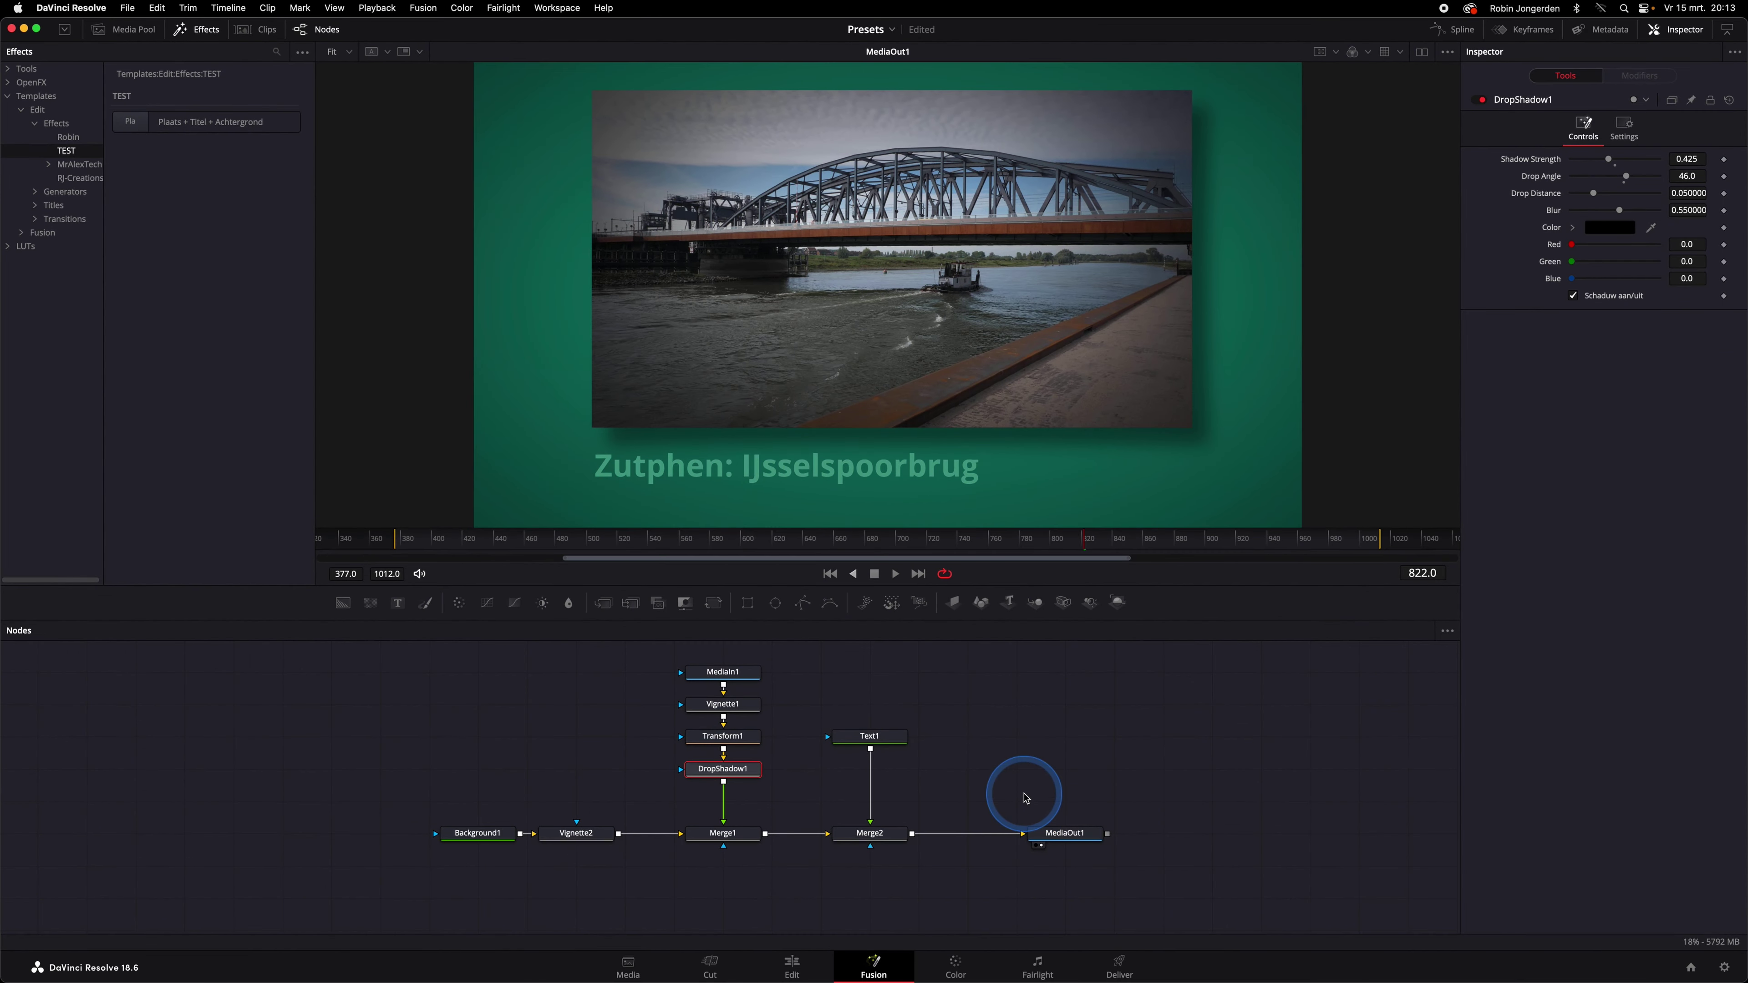
Step: Select the Vignette1 node, show its Controls tab and open Edit Controls
click(733, 708)
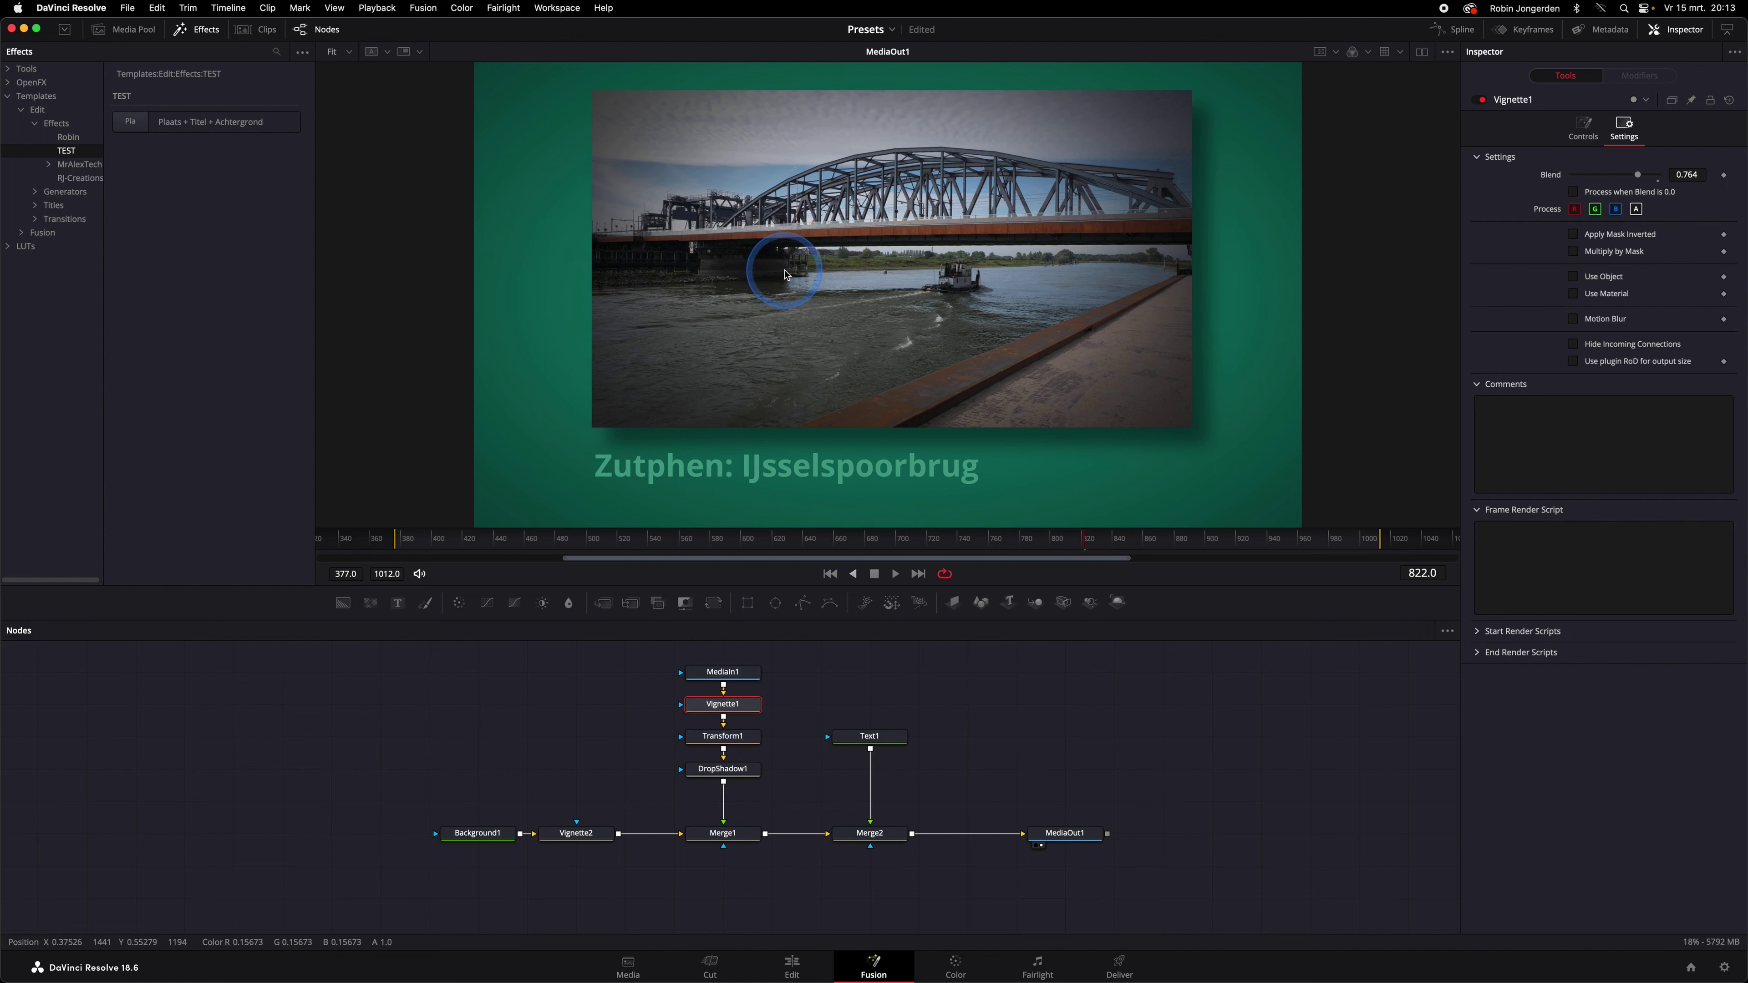
click(1583, 129)
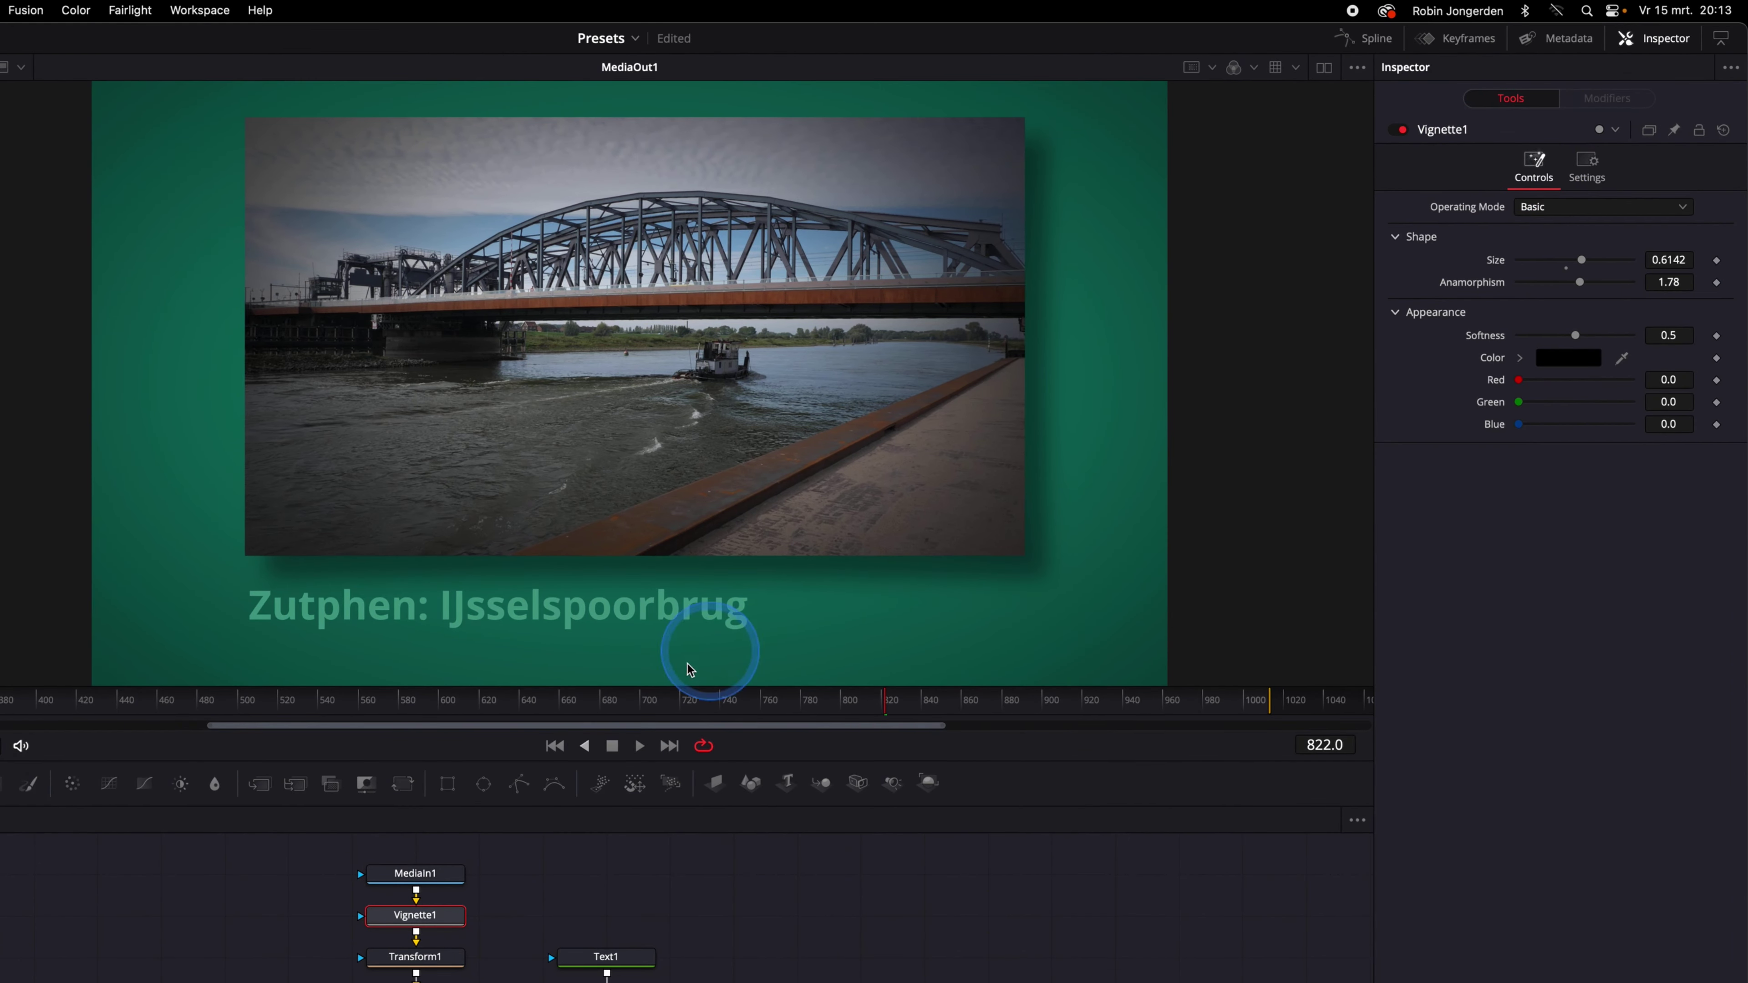
right_click(1443, 136)
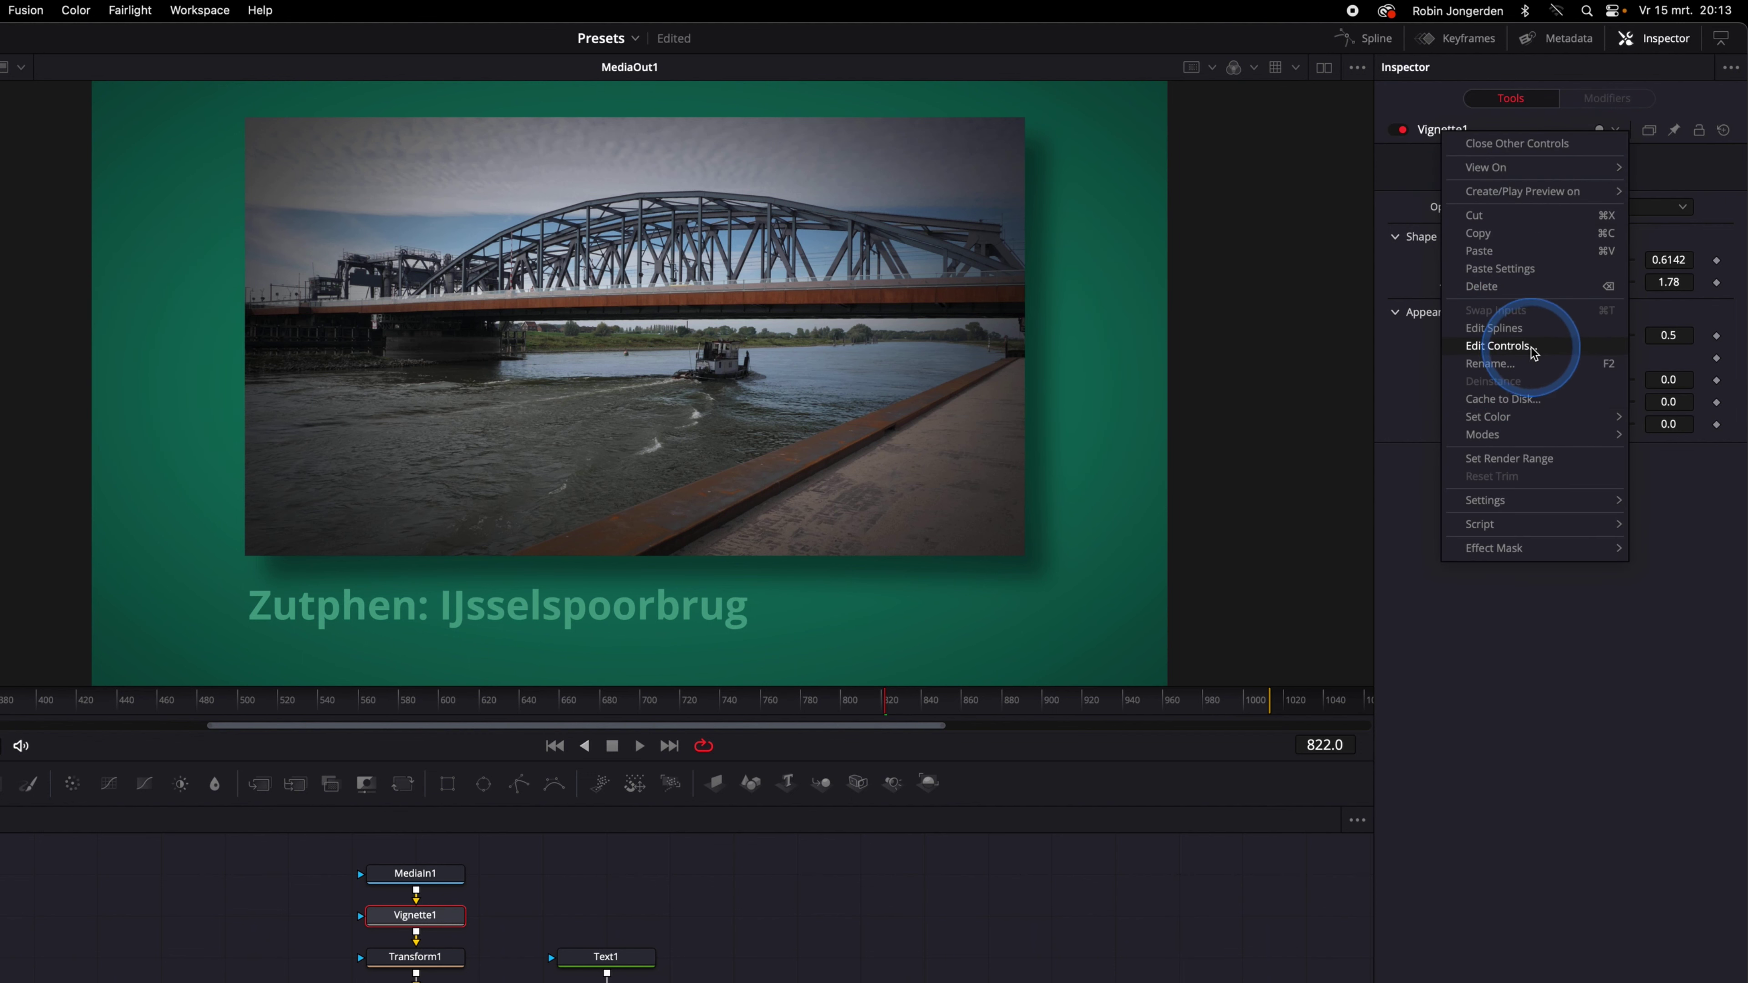
click(1502, 346)
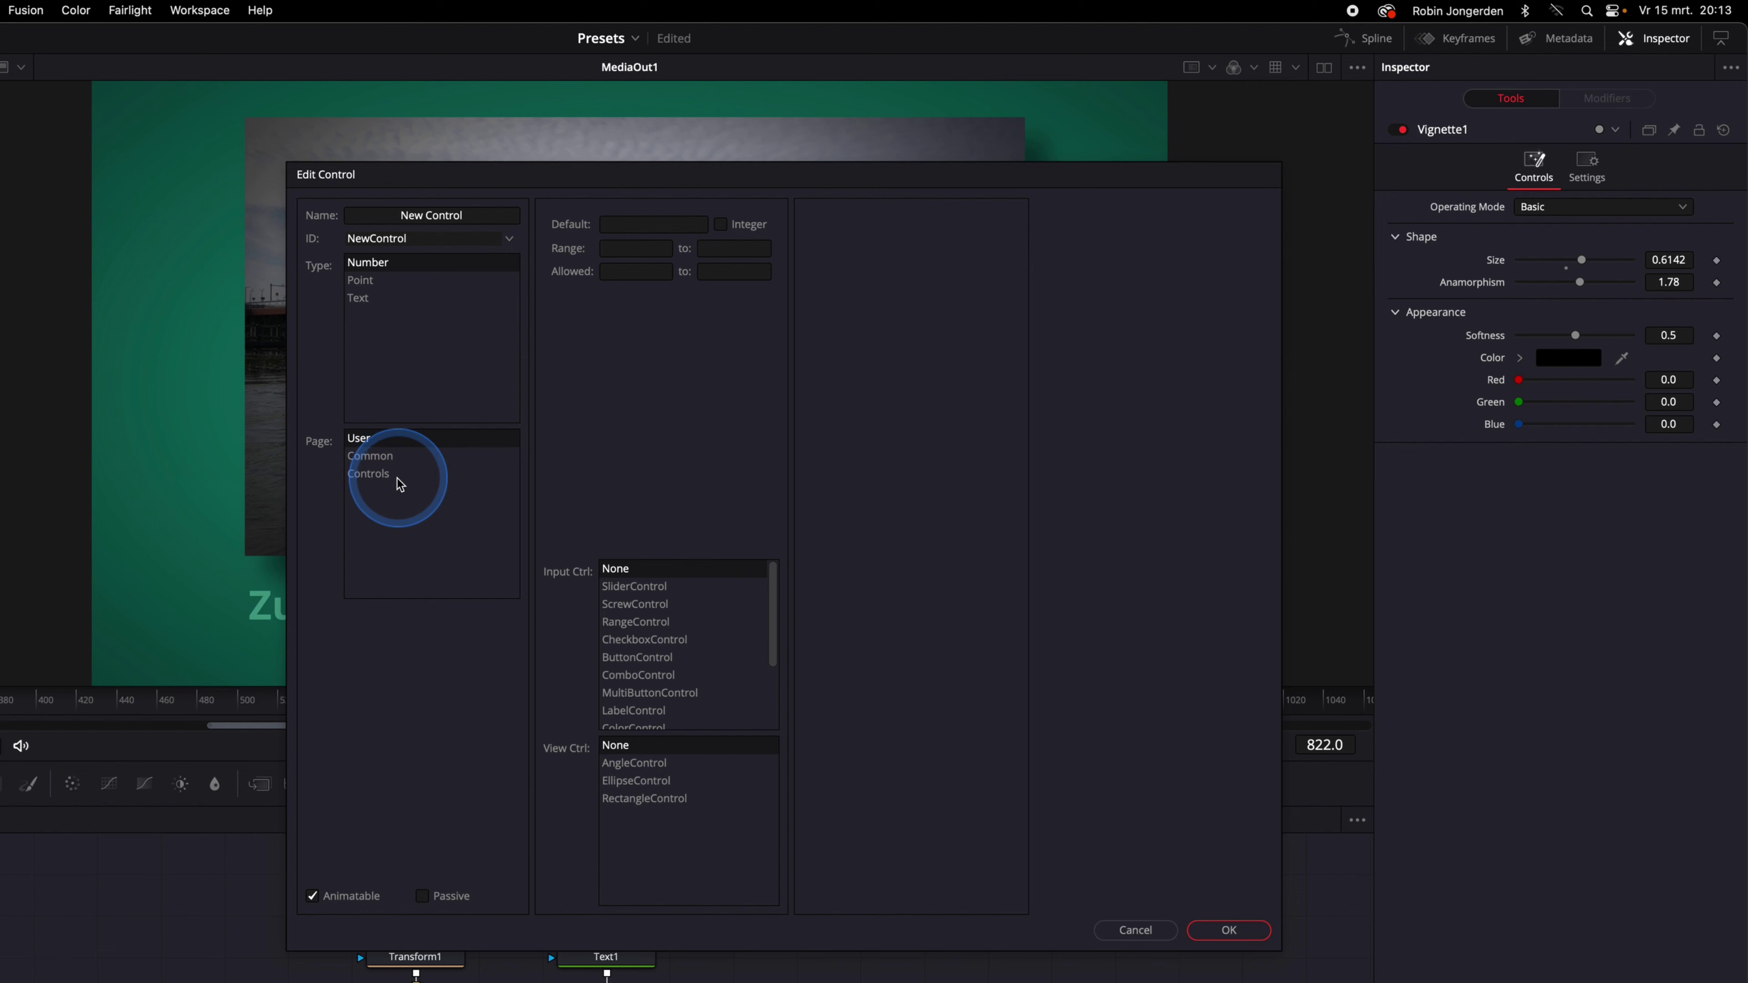
Step: Create a 'Vignette Shot aan/uit' CheckboxControl on Vignette1's Controls page
click(378, 474)
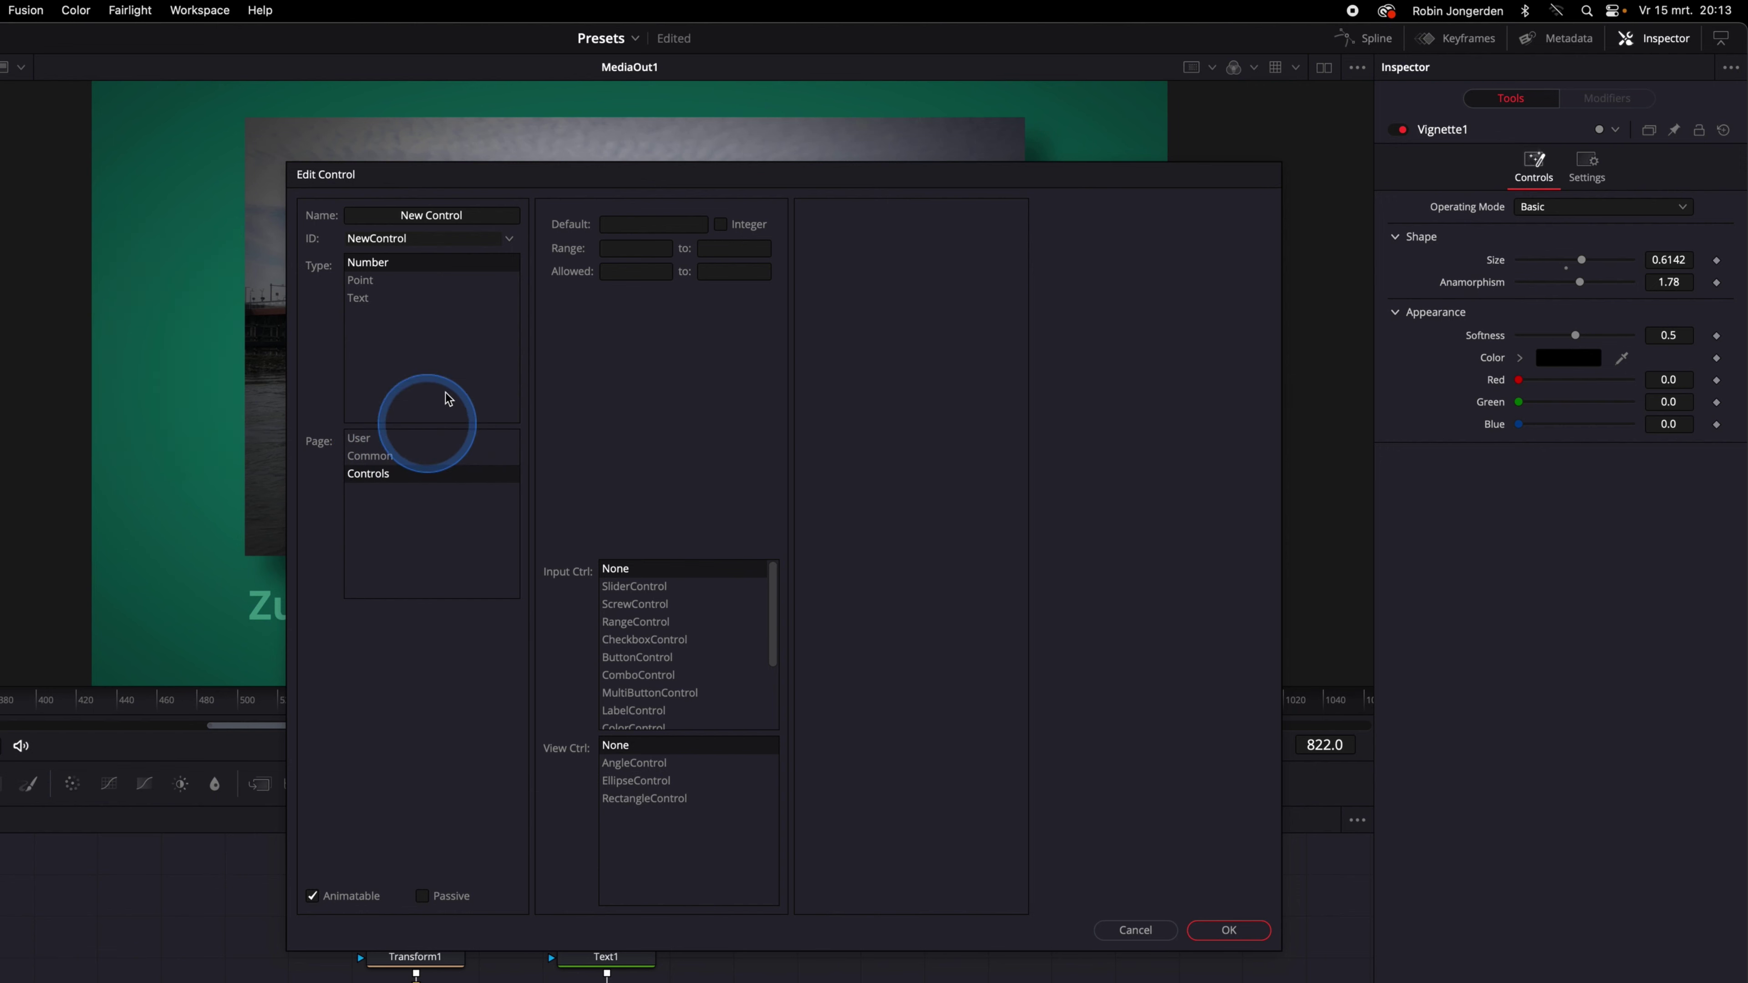
drag(476, 215, 320, 216)
text(Vignette Shot aan/uit)
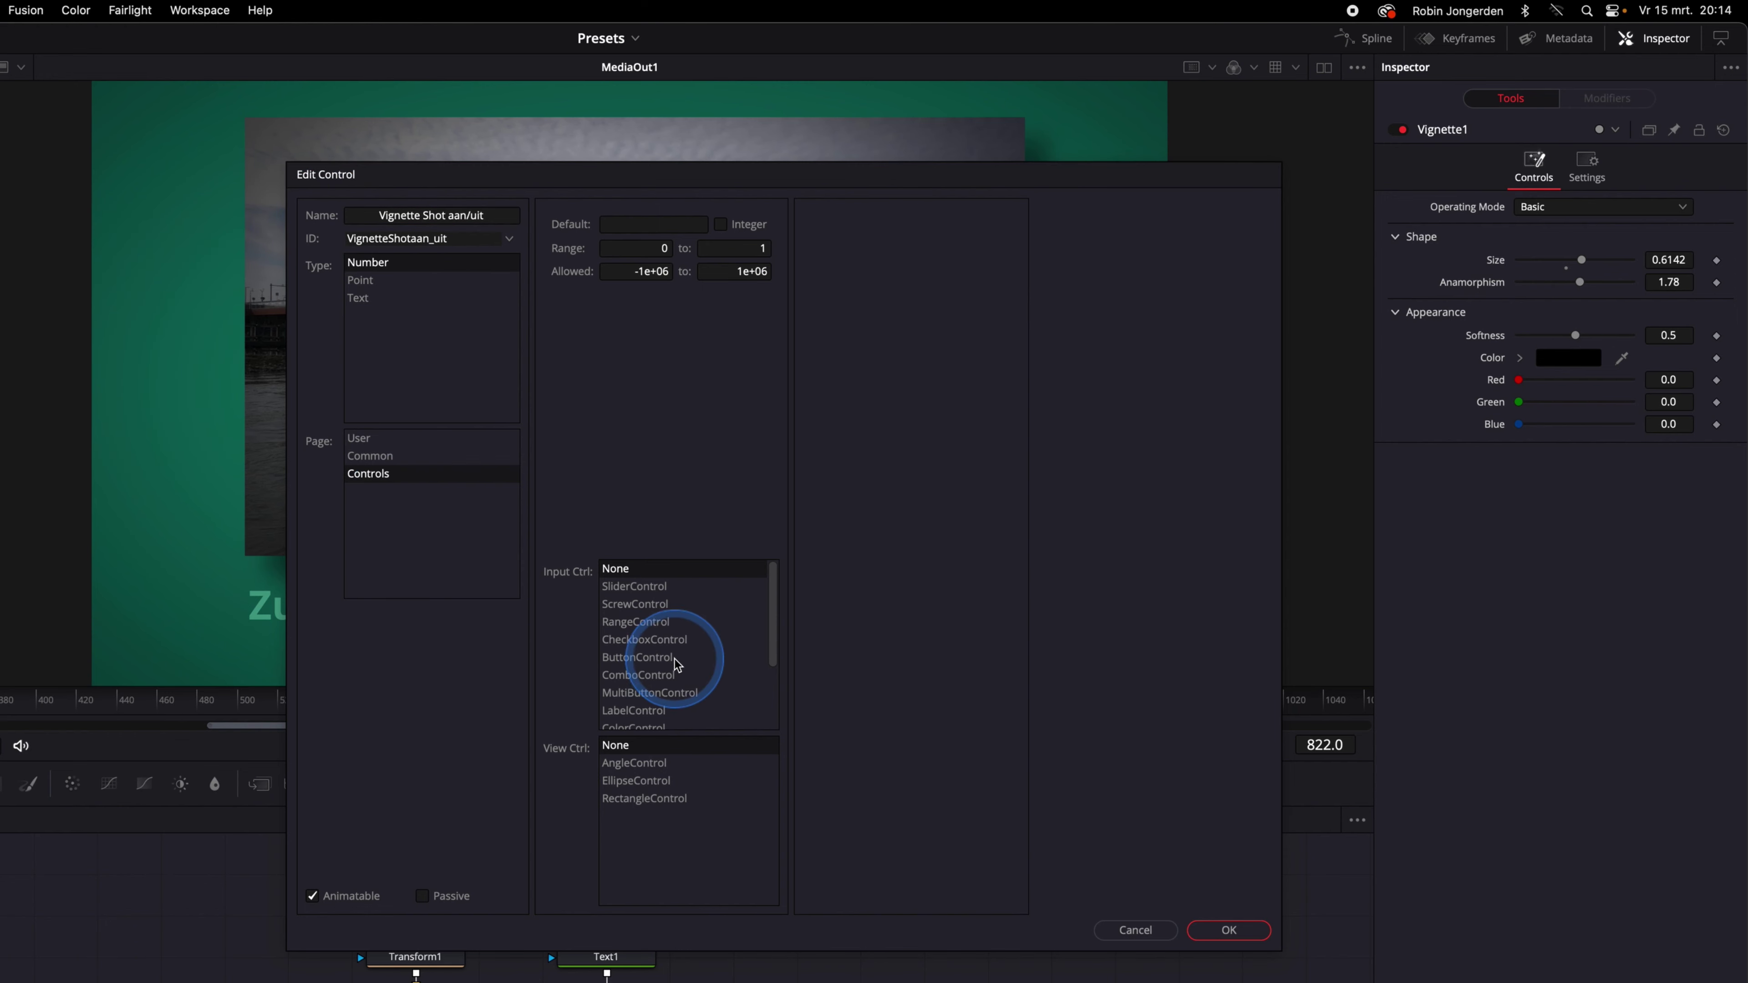
click(659, 641)
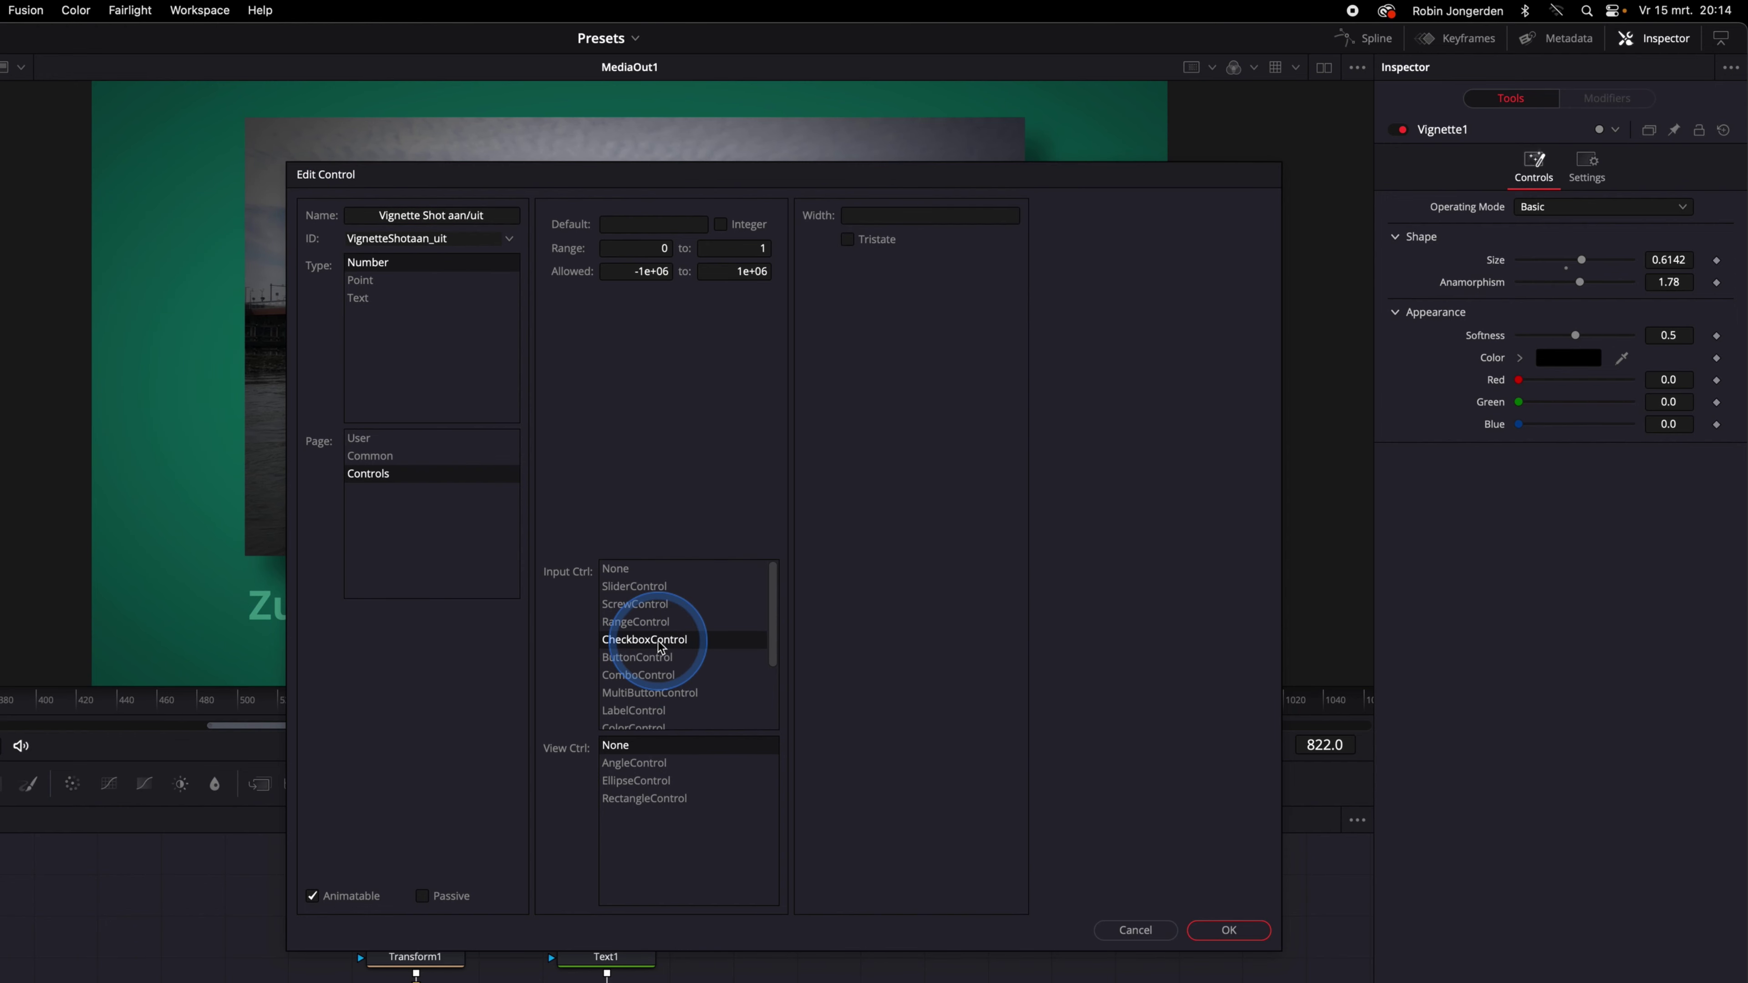
click(1239, 931)
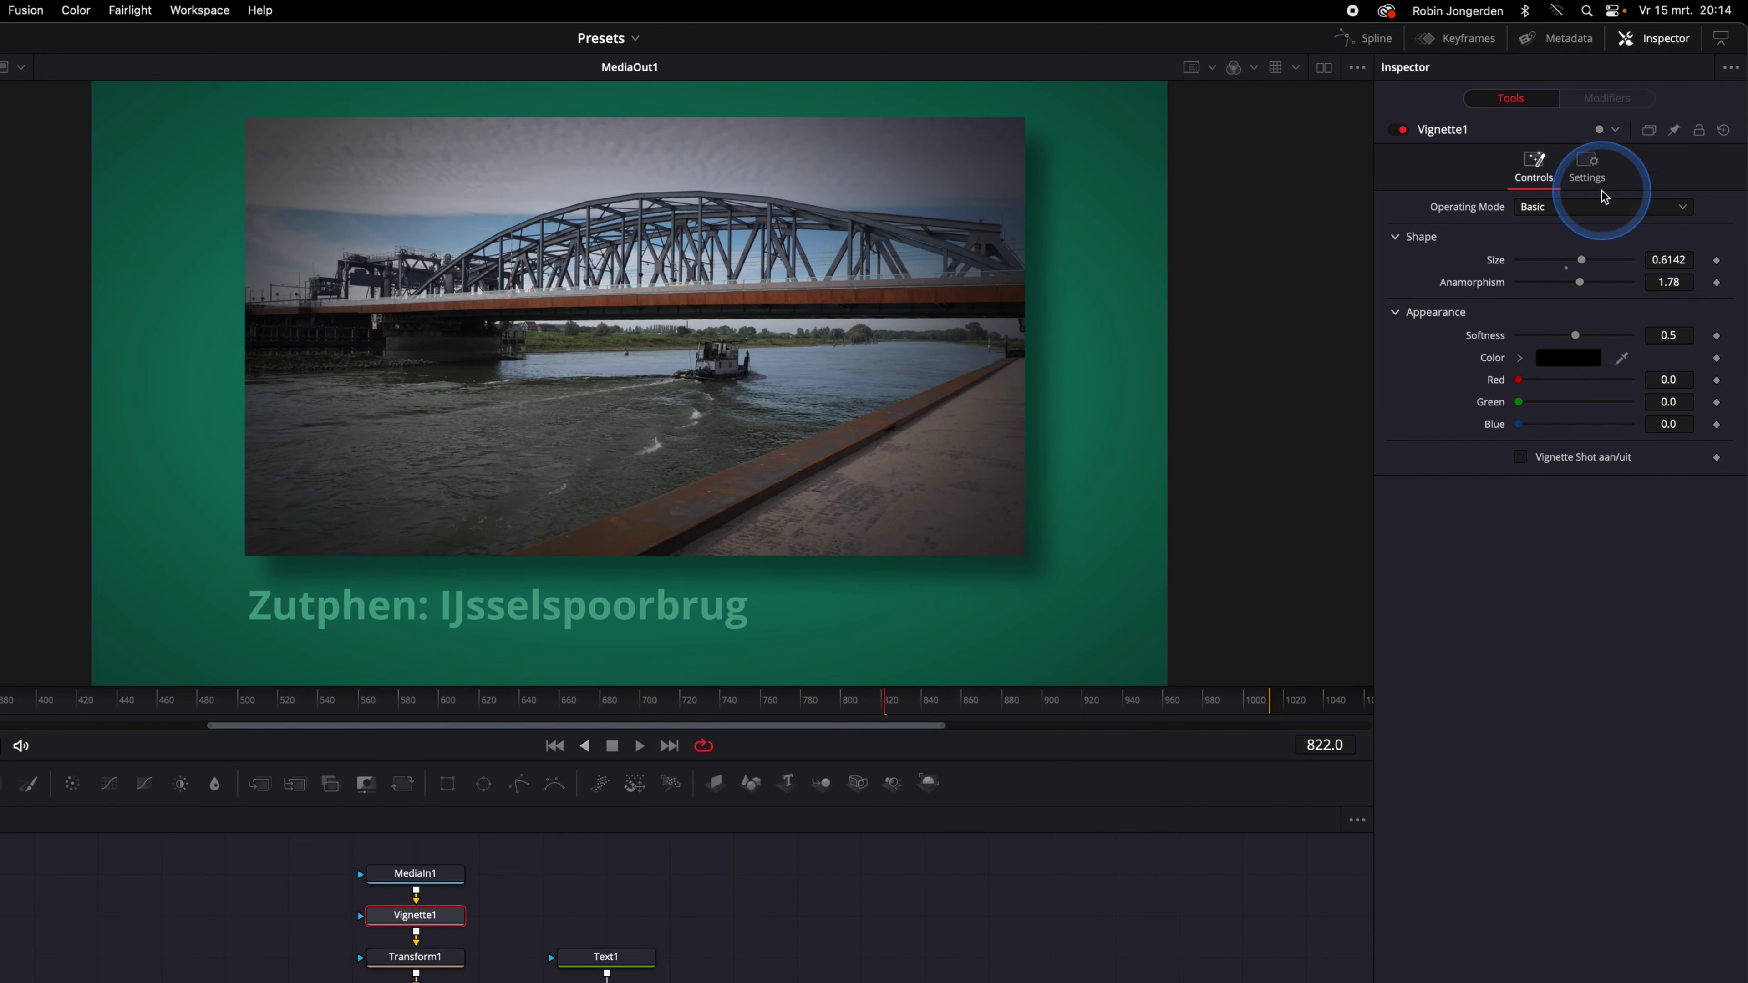
Step: Add an expression to Vignette1's Blend linked to the Vignette Shot aan/uit checkbox
click(1594, 171)
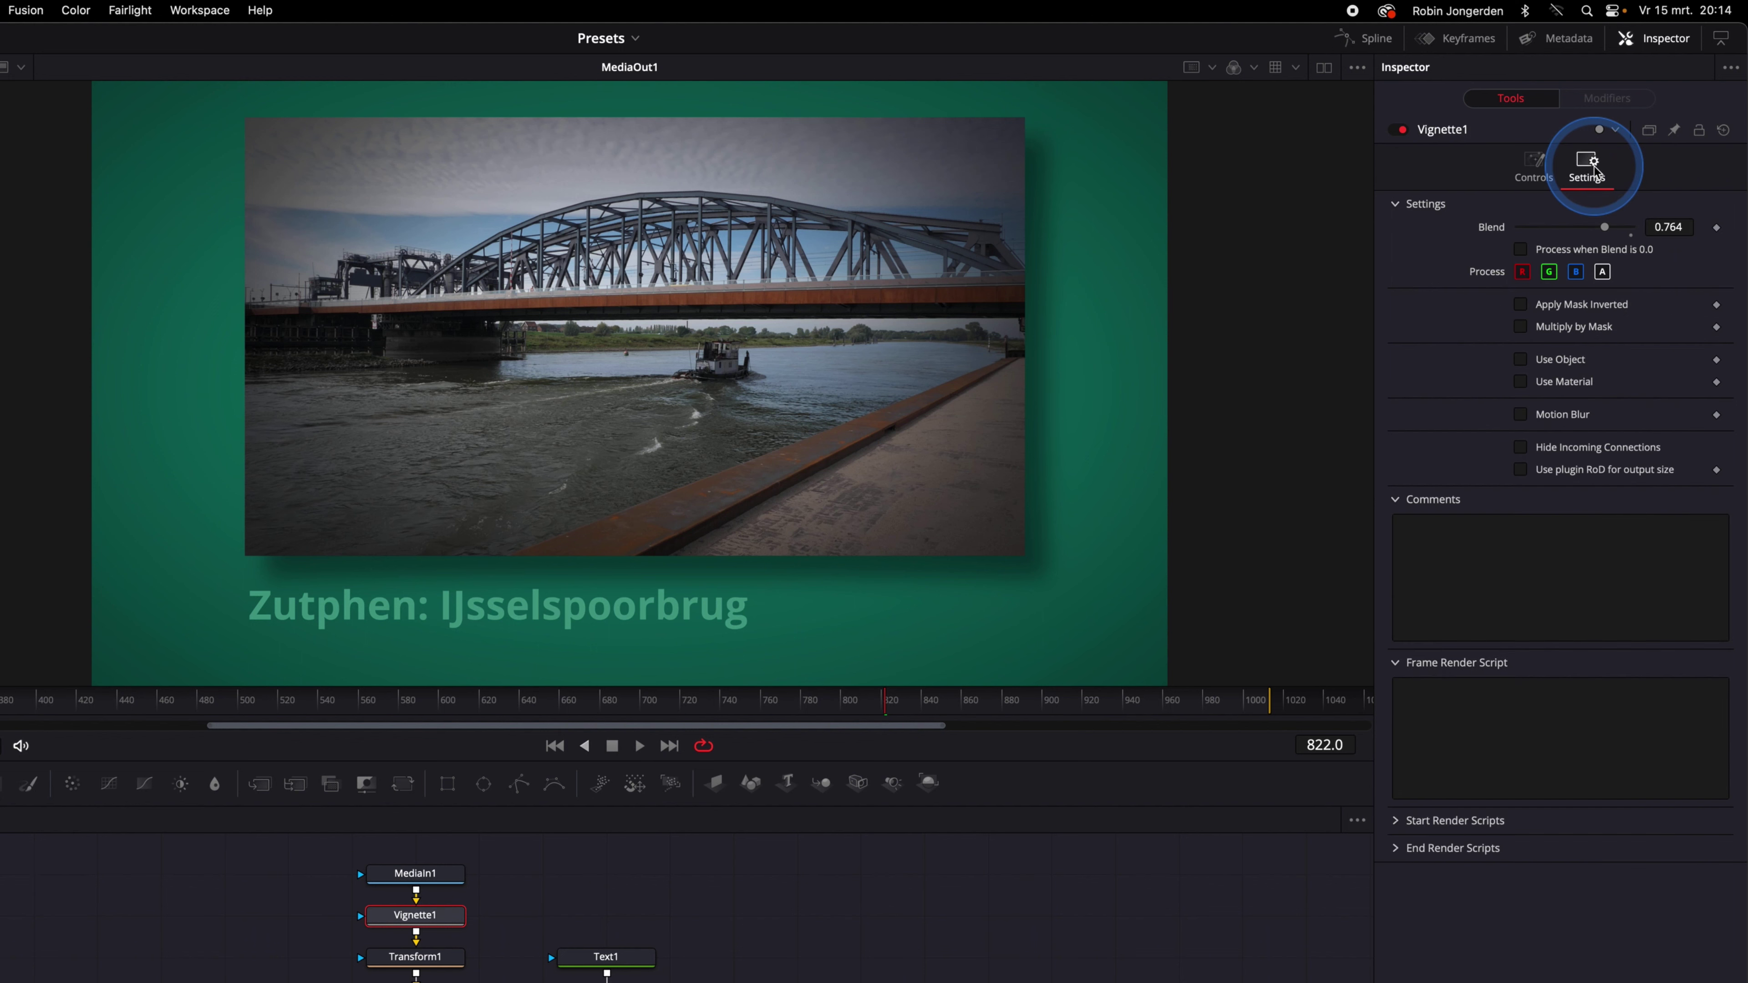
right_click(1492, 231)
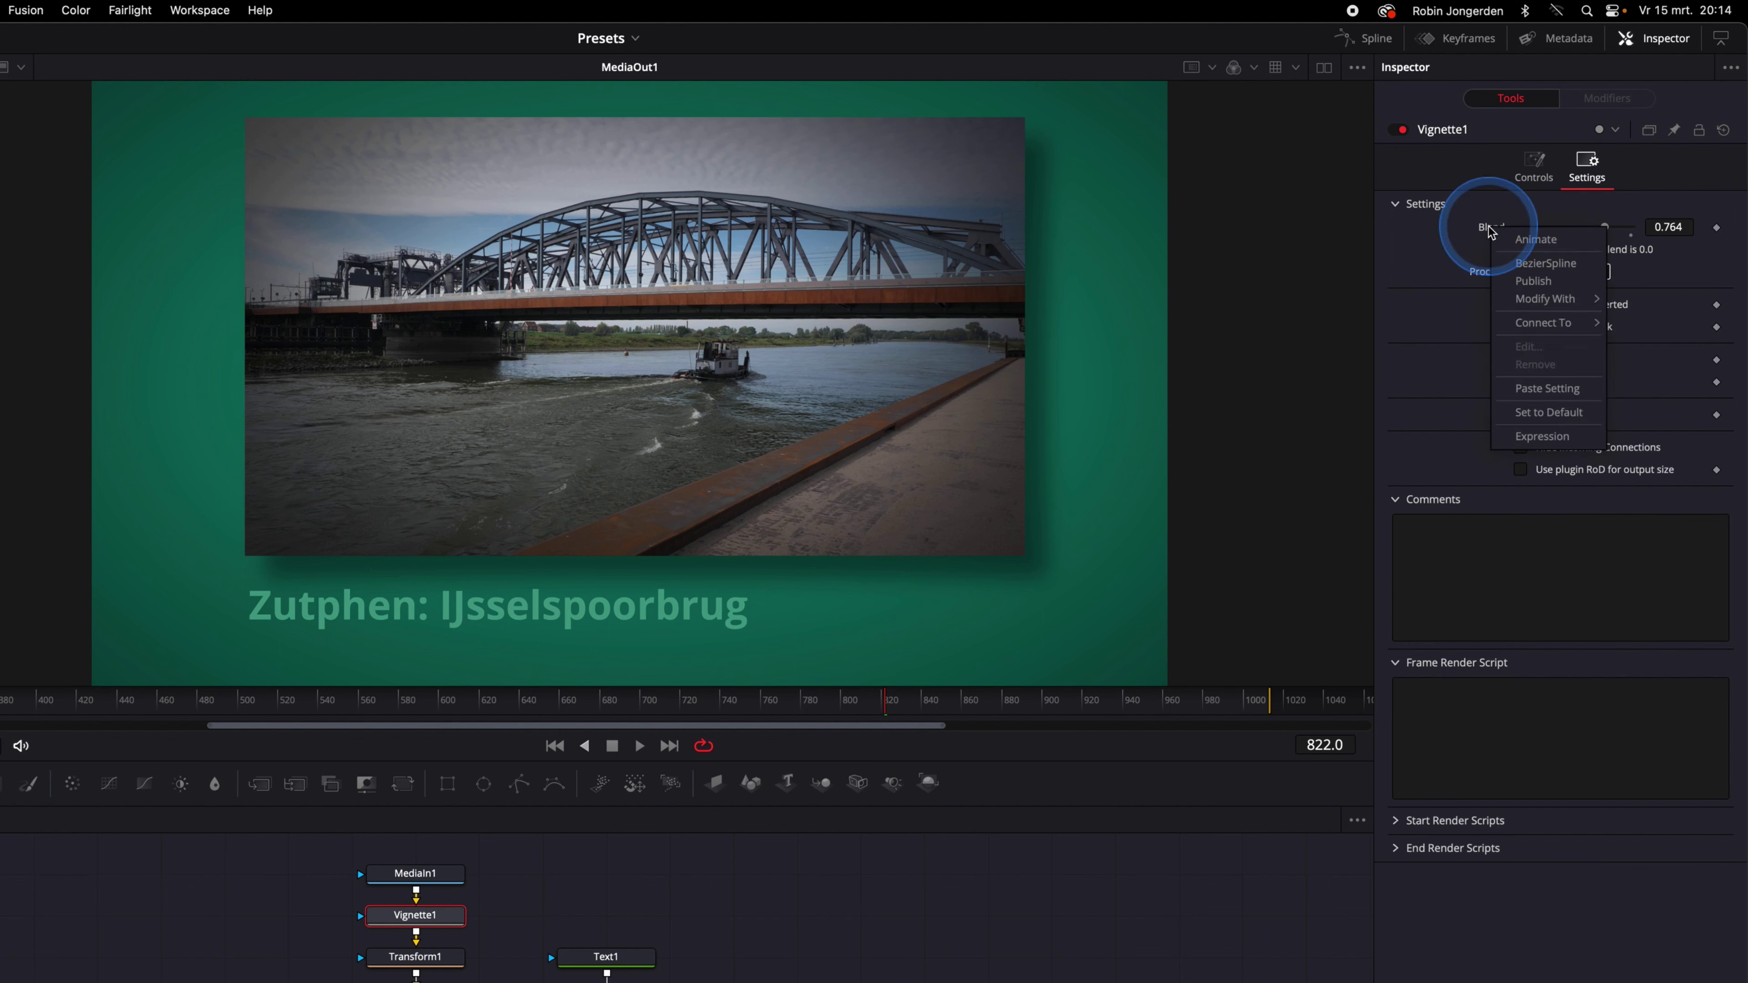
click(1545, 432)
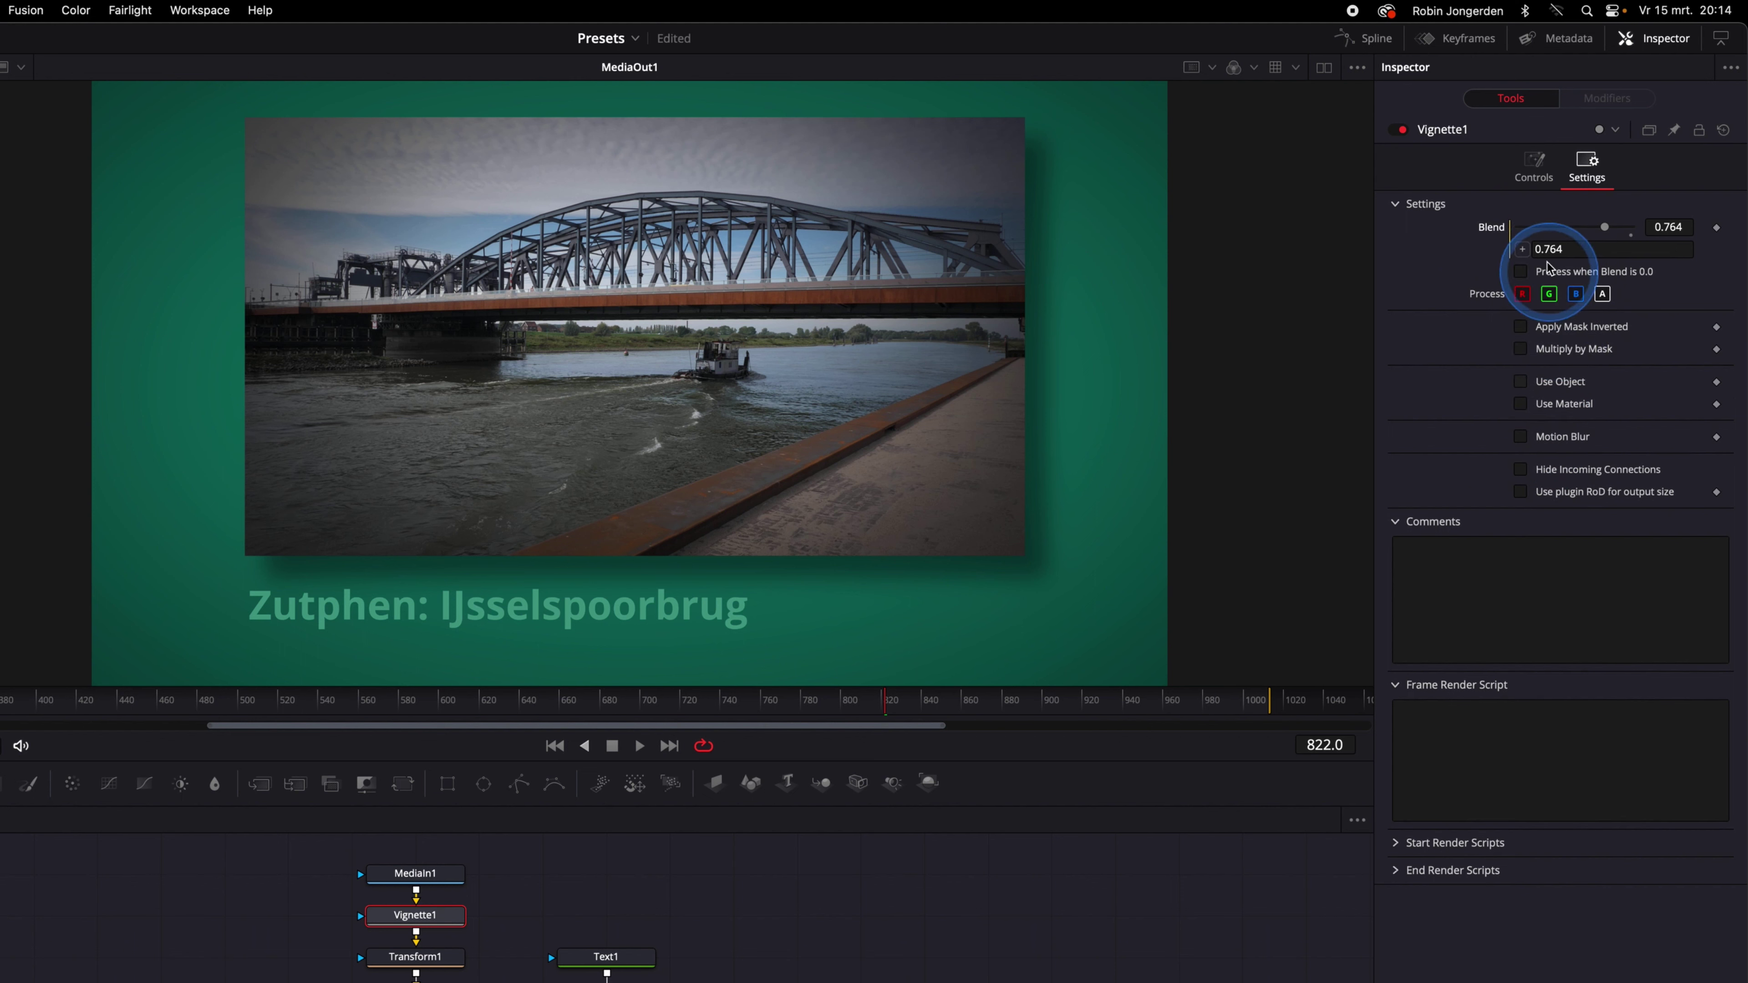
drag(1526, 253, 1542, 172)
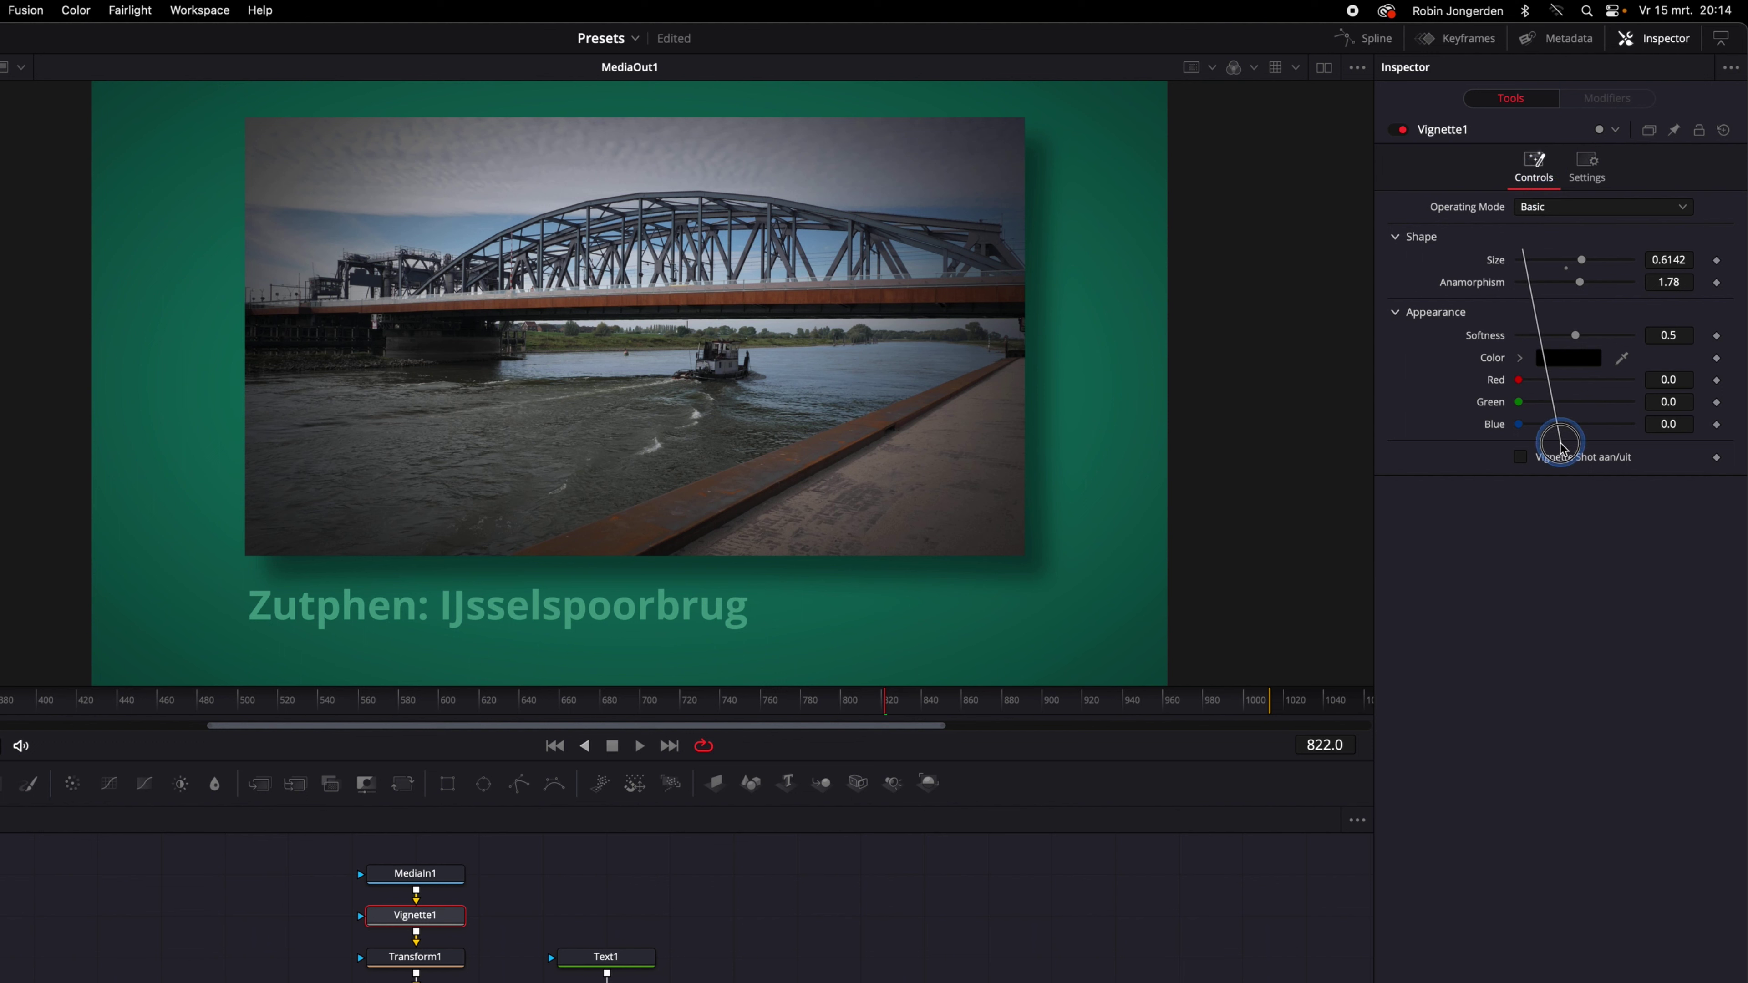
drag(1542, 172, 1561, 460)
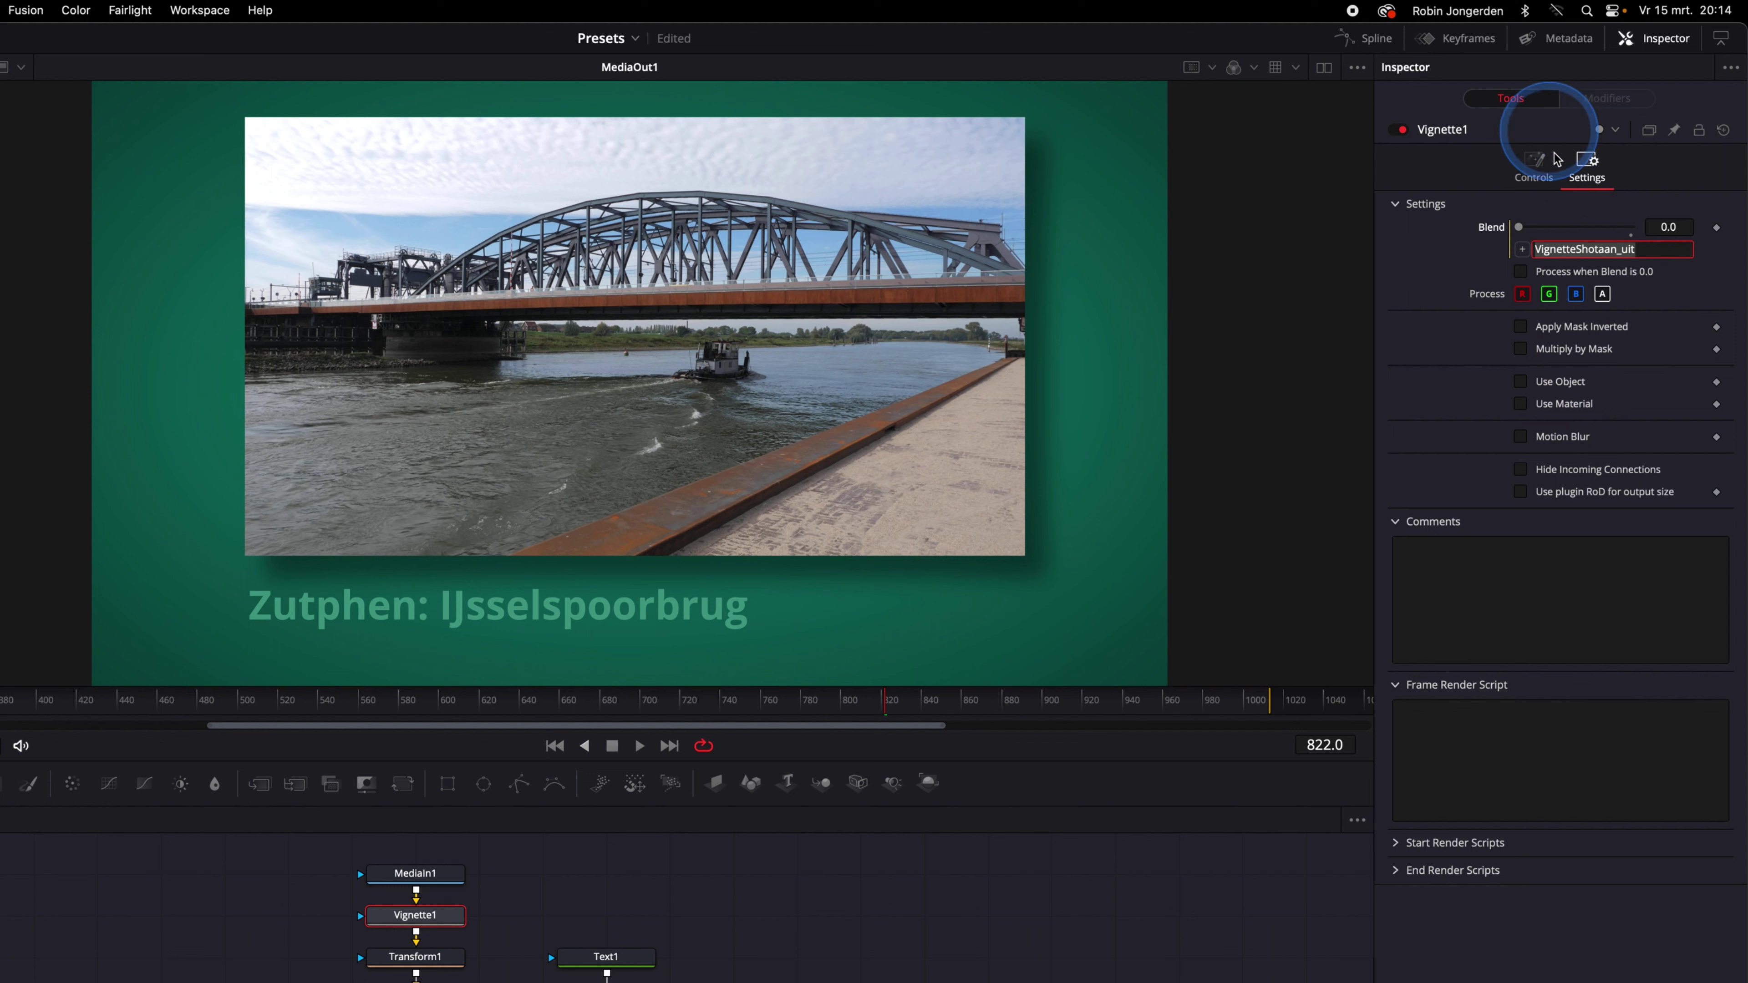
Step: Toggle the Vignette Shot aan/uit checkbox to test it, leaving the vignette on
click(1534, 169)
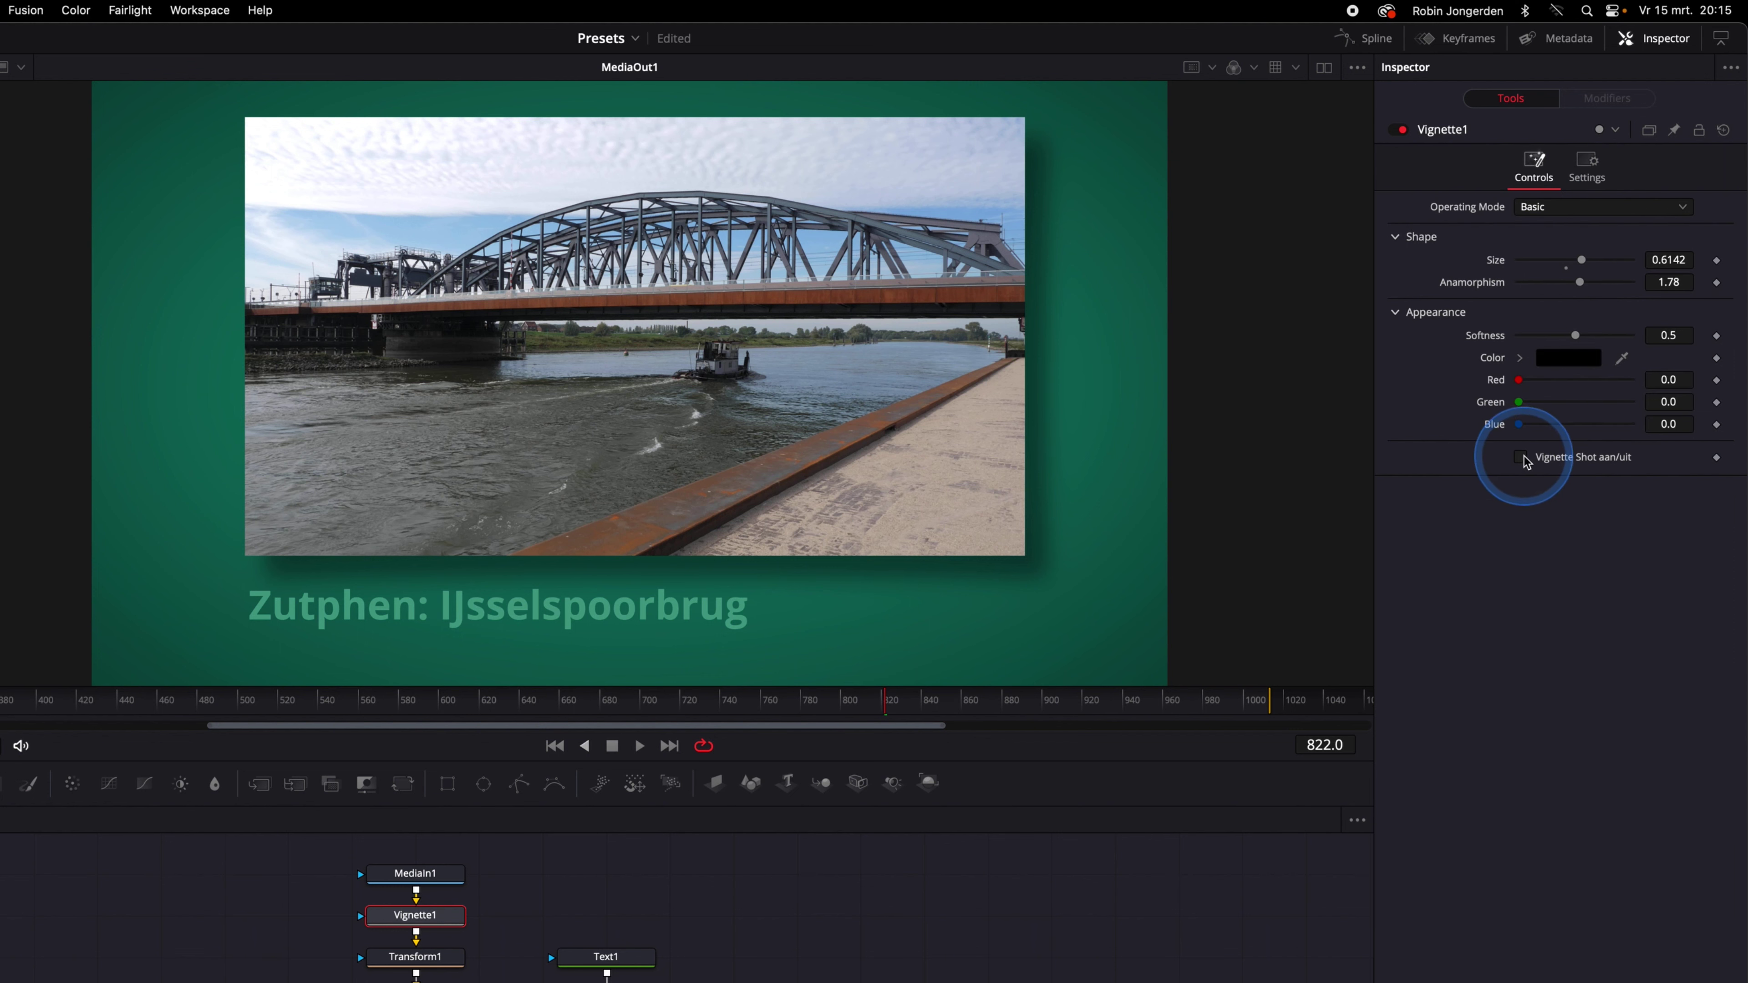
click(1522, 458)
click(1522, 459)
click(1523, 458)
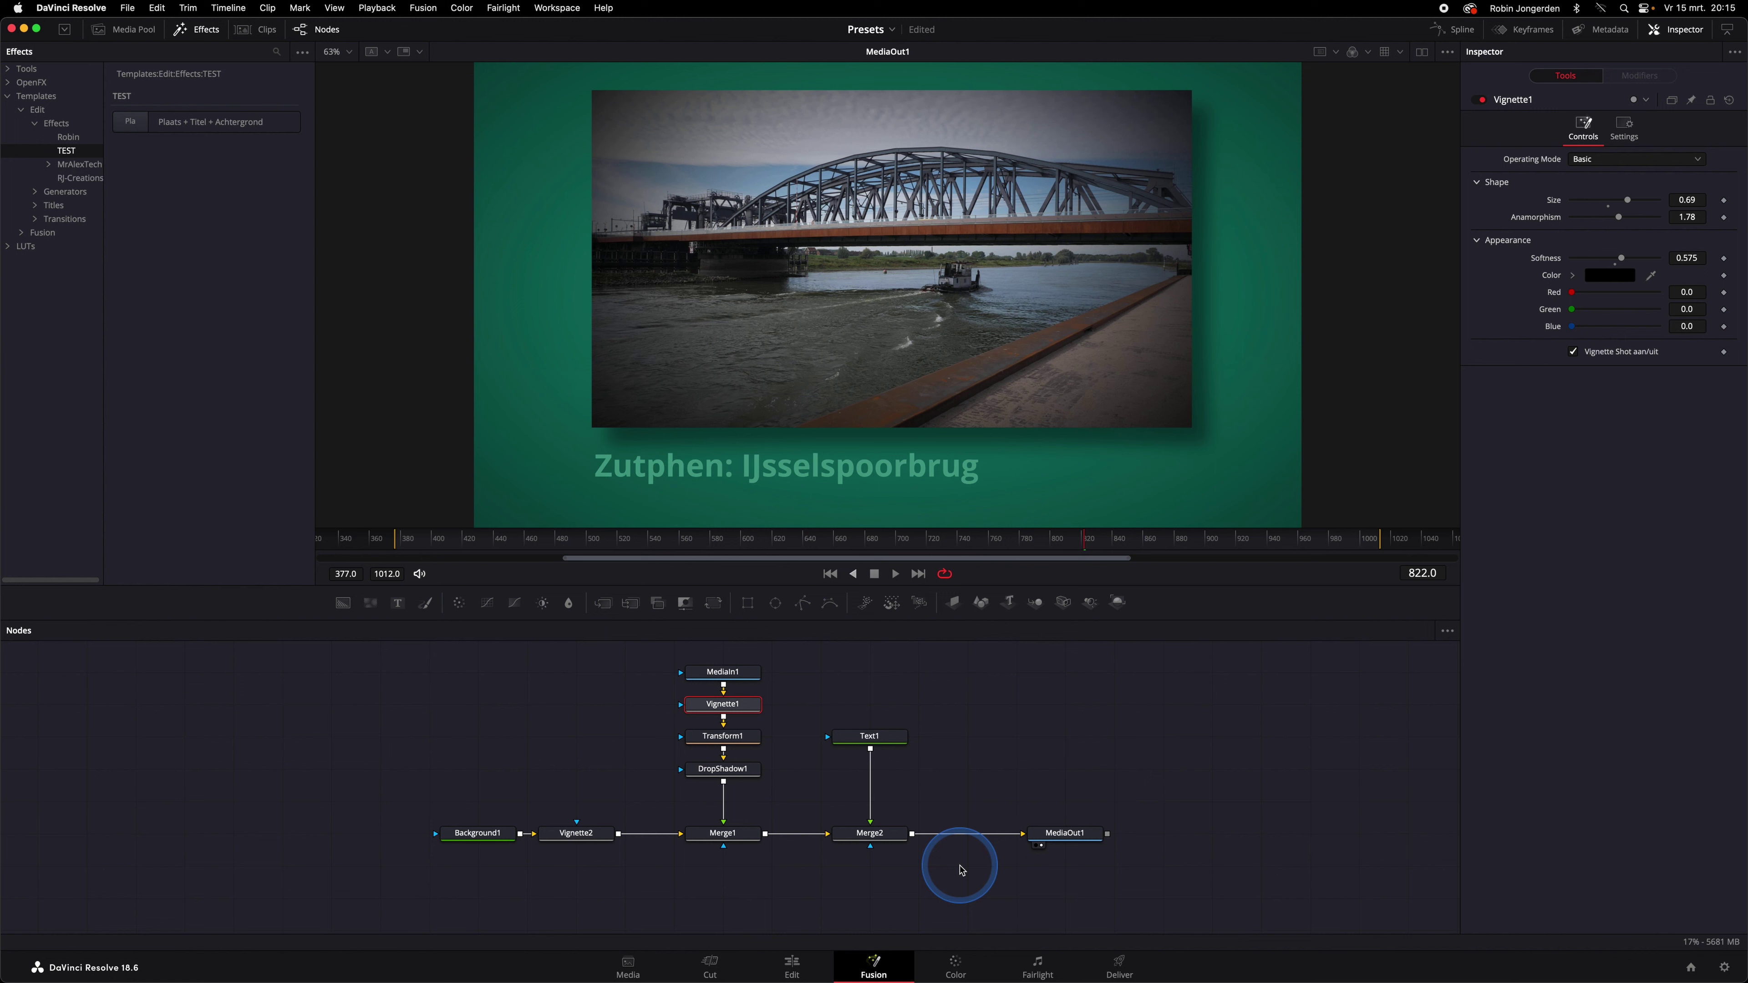
Step: Box-select all nodes except MediaOut1 and open the node context menu on MediaIn1
drag(962, 869, 422, 666)
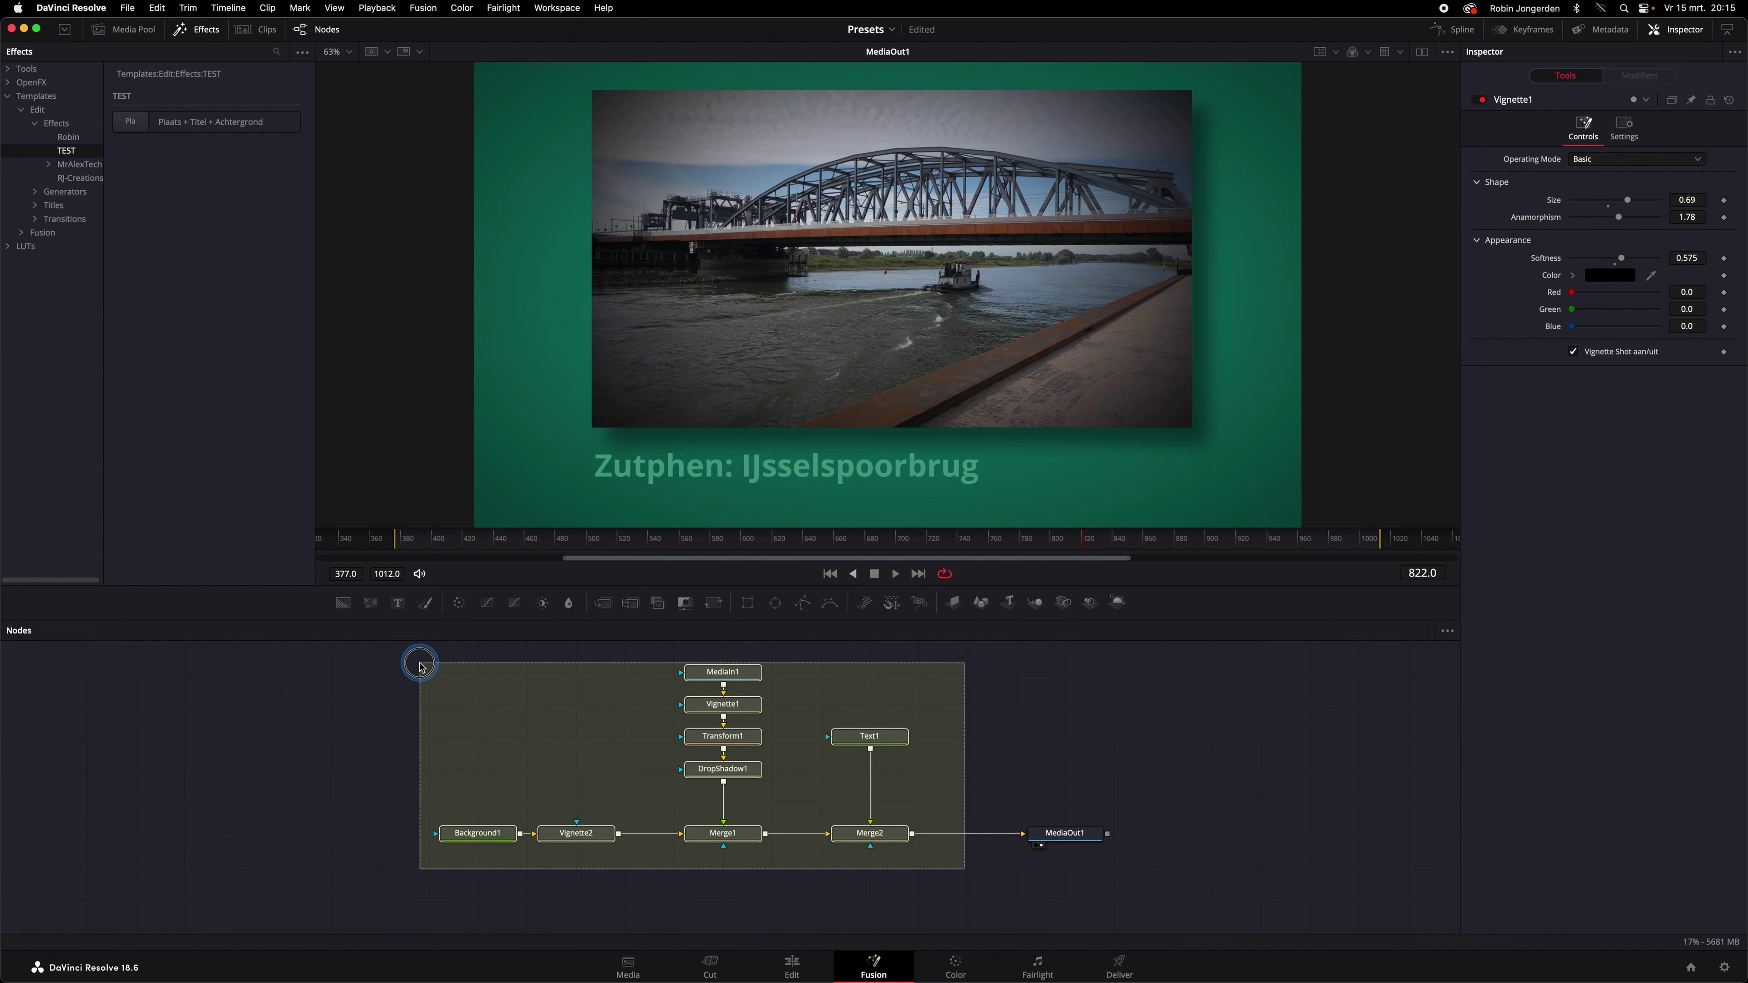
click(720, 676)
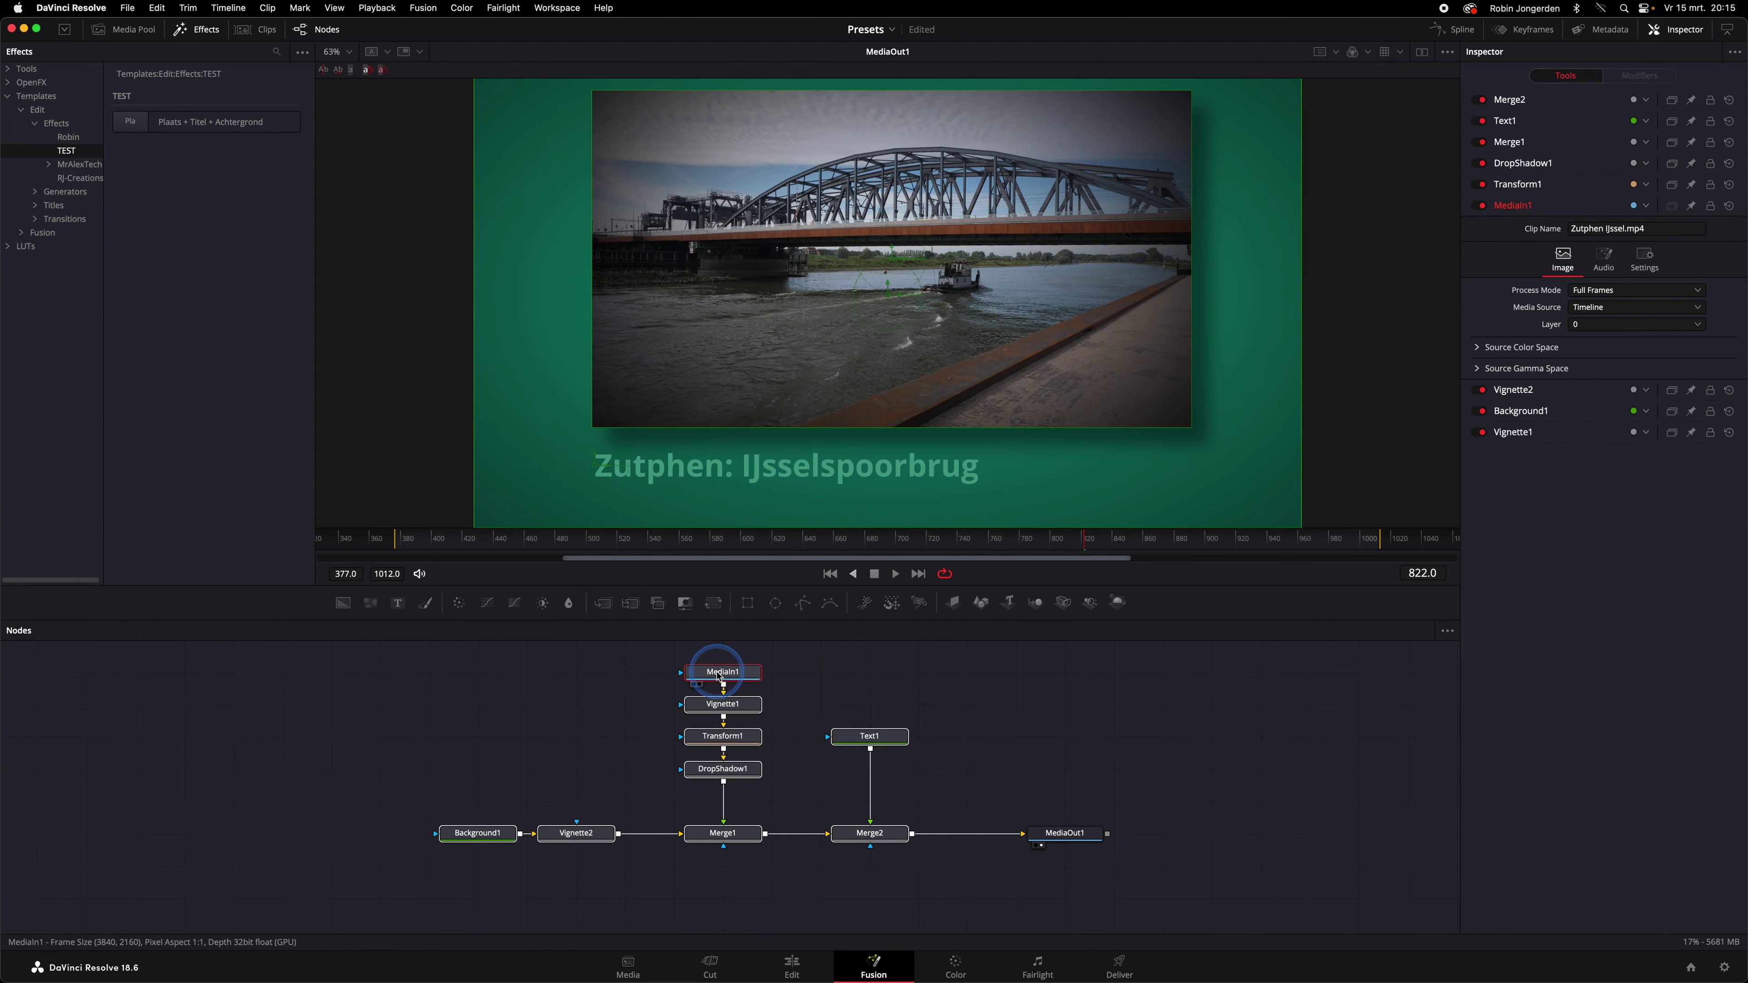
right_click(719, 677)
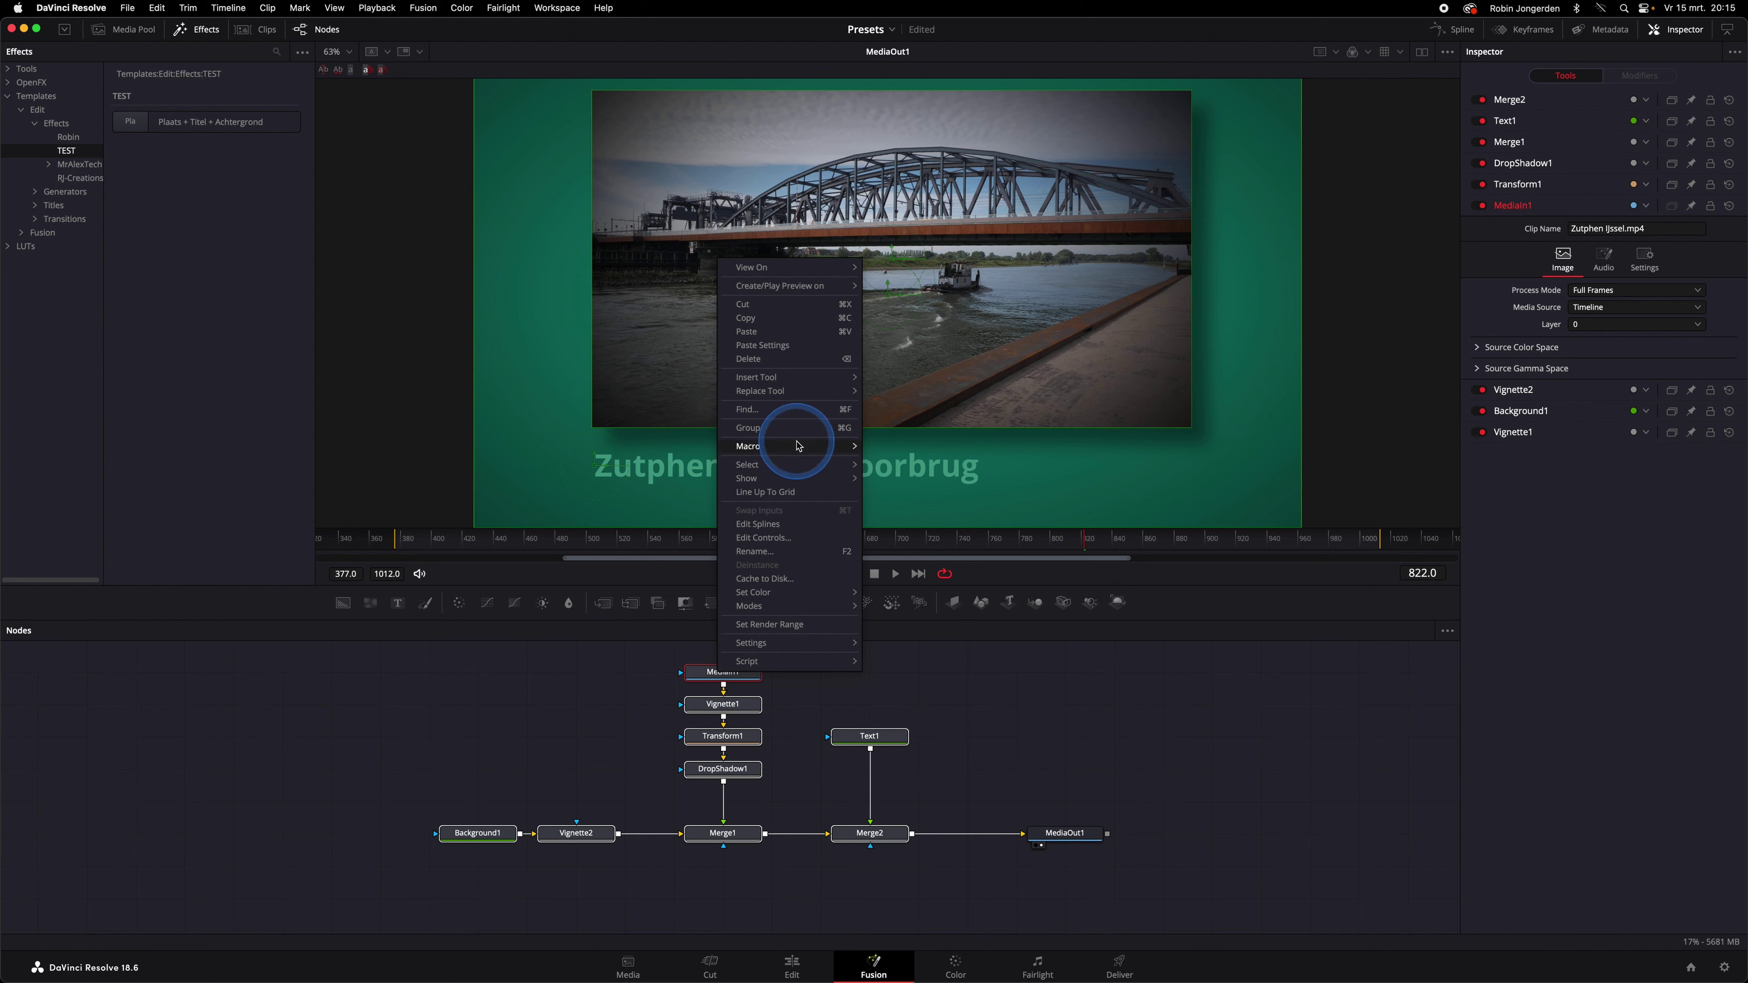
Step: Create a macro from the selected nodes and replace the MacroTool1 name
mouse_move(800, 446)
click(908, 446)
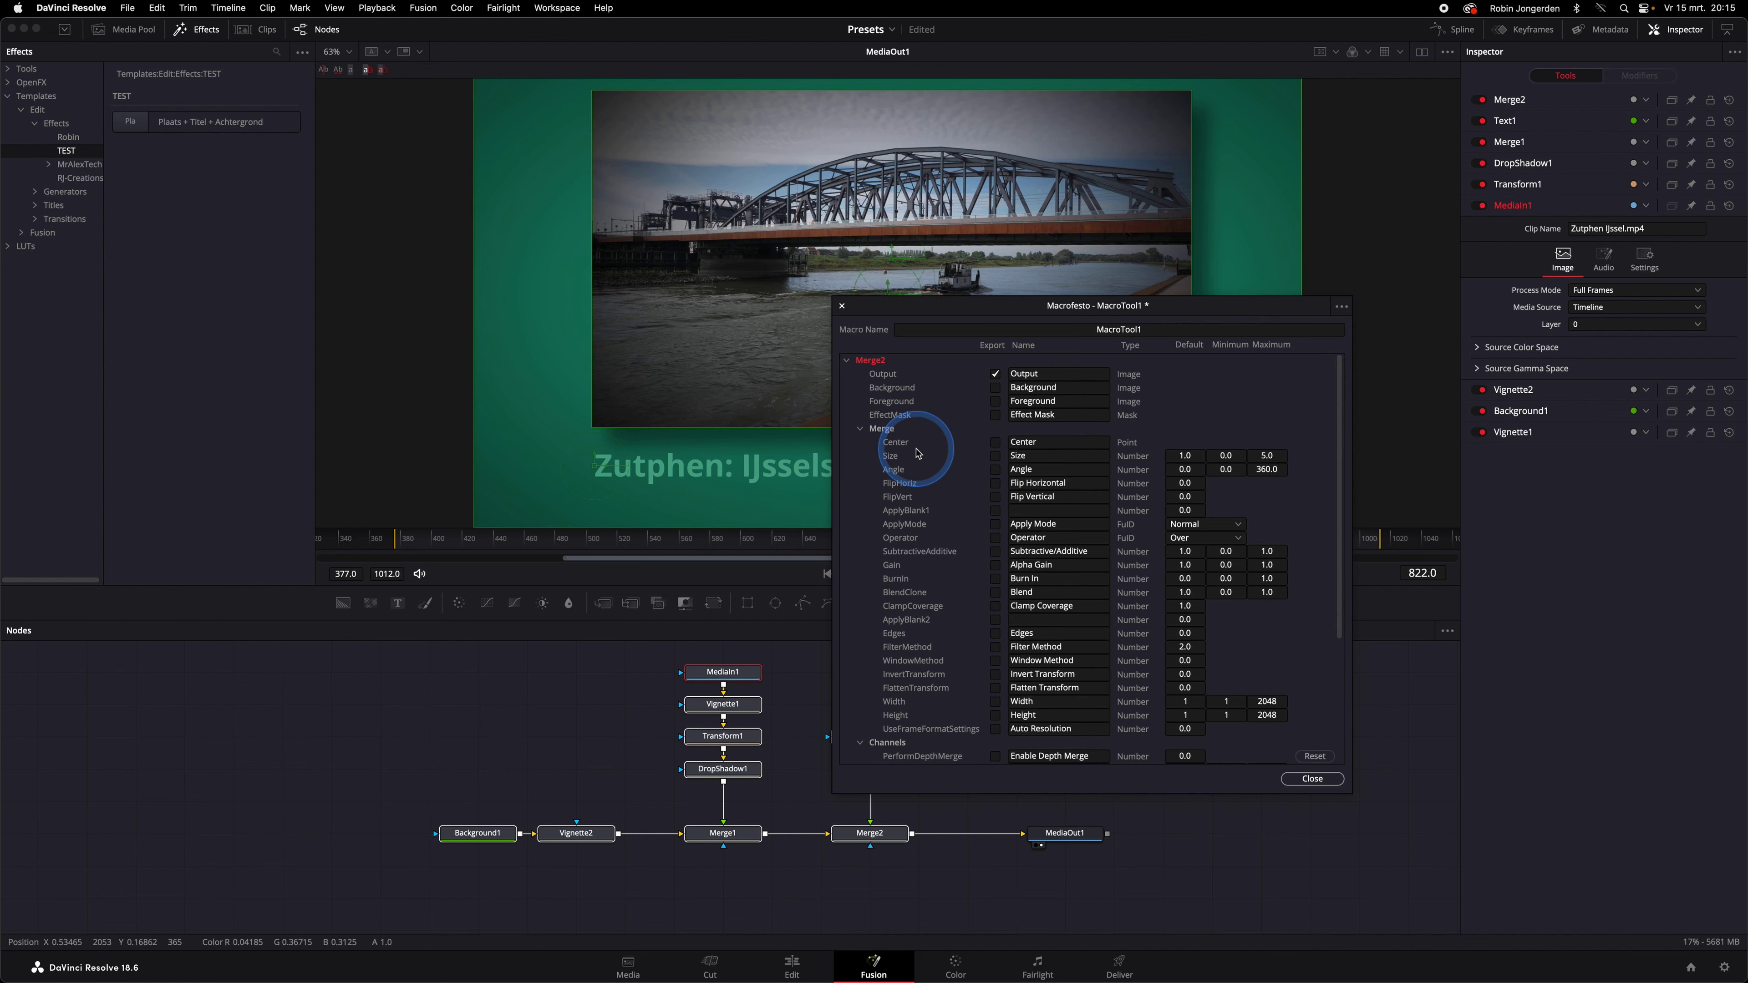
click(1094, 329)
drag(1094, 328, 1232, 326)
text(Plaats + Titel met aan/uit knoppen)
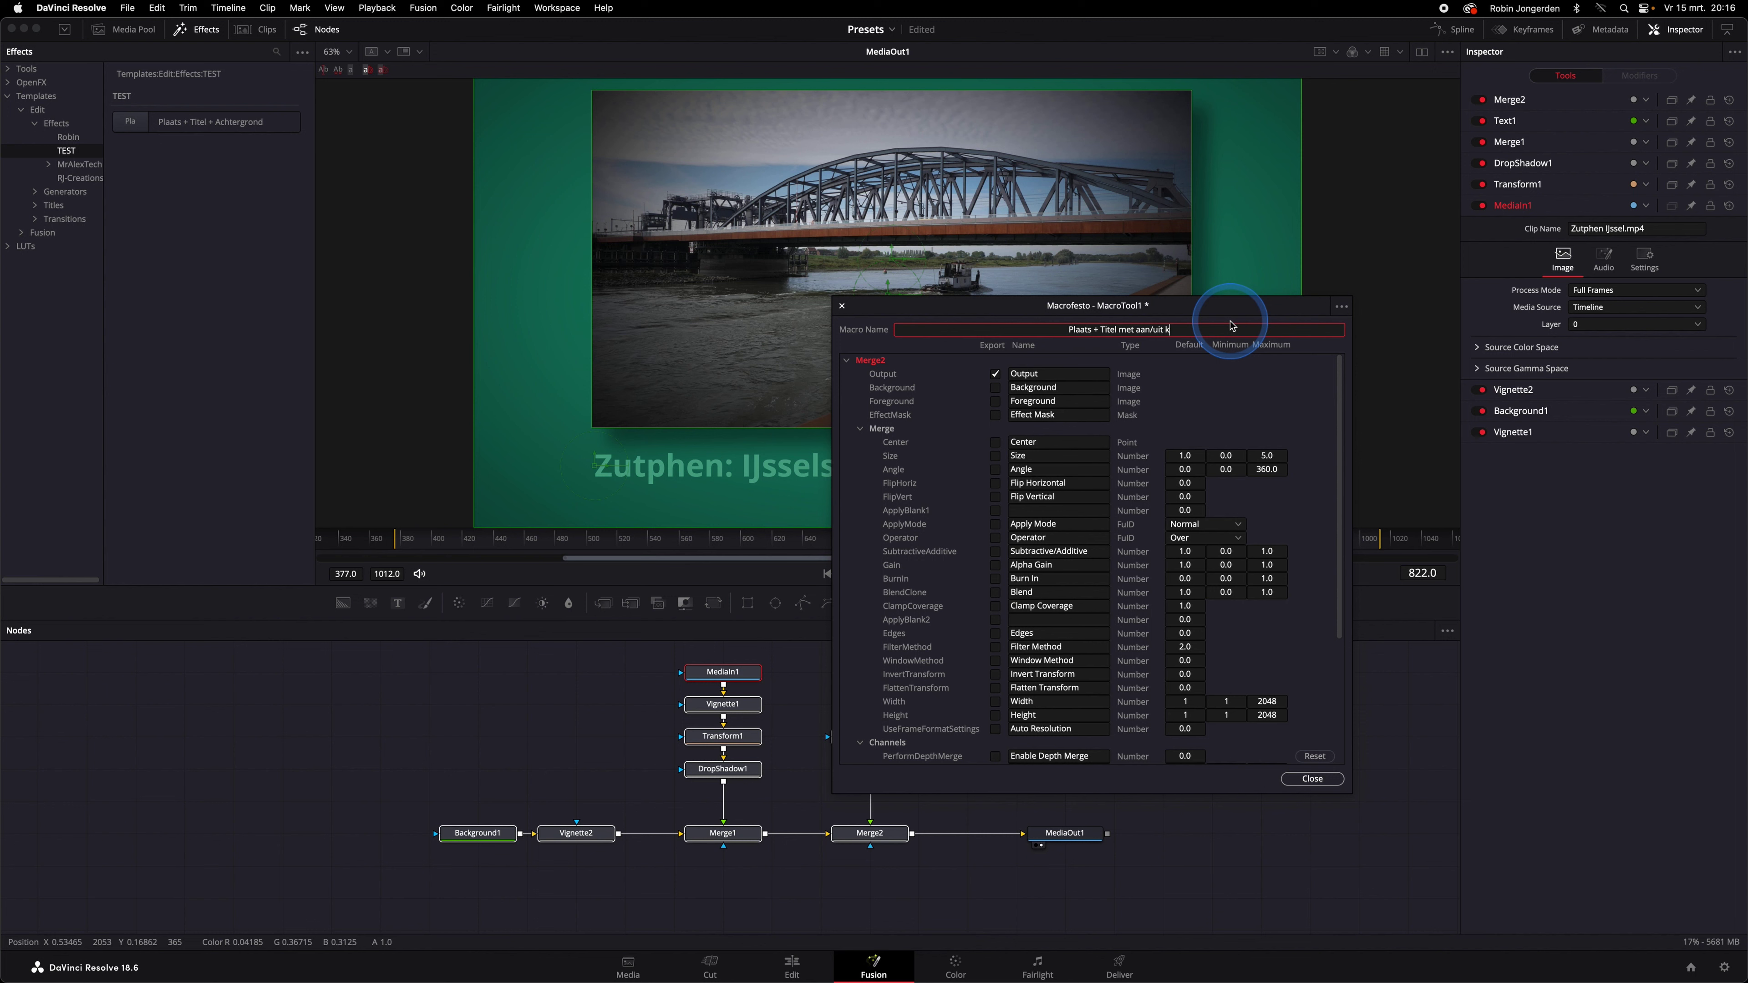
Step: Export Text1's Red/Green/Blue colour and Background1's Type and Color in the macro
click(846, 360)
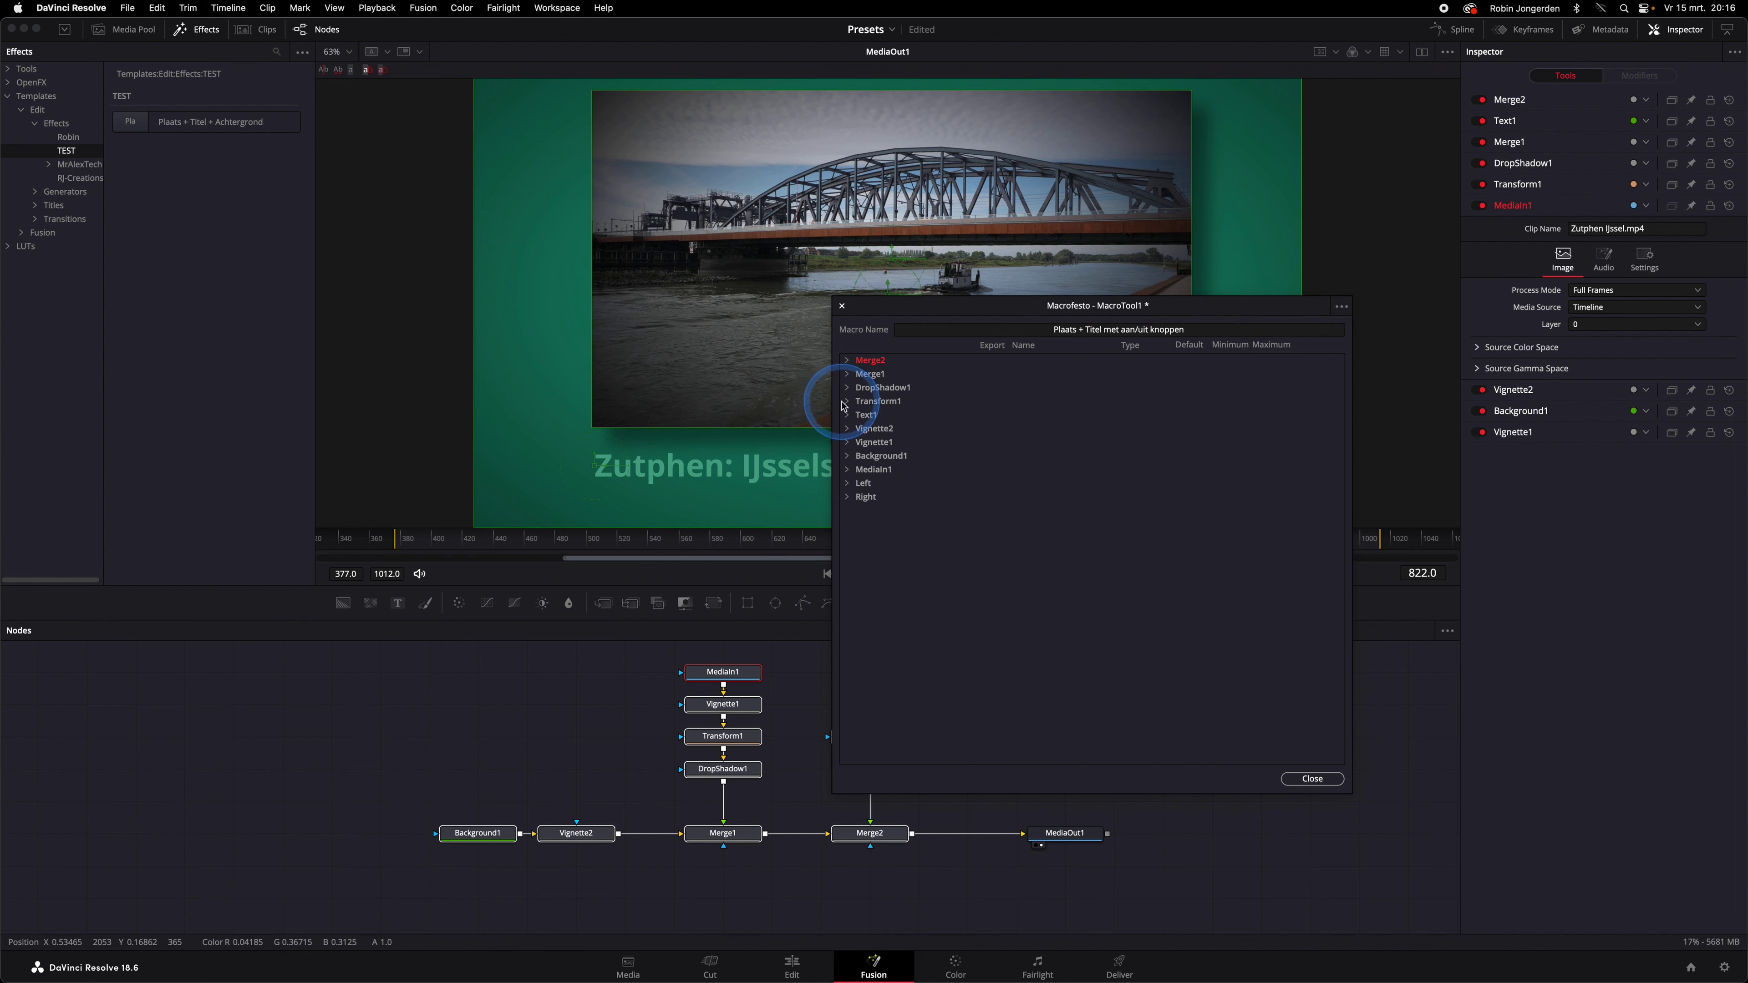
click(847, 415)
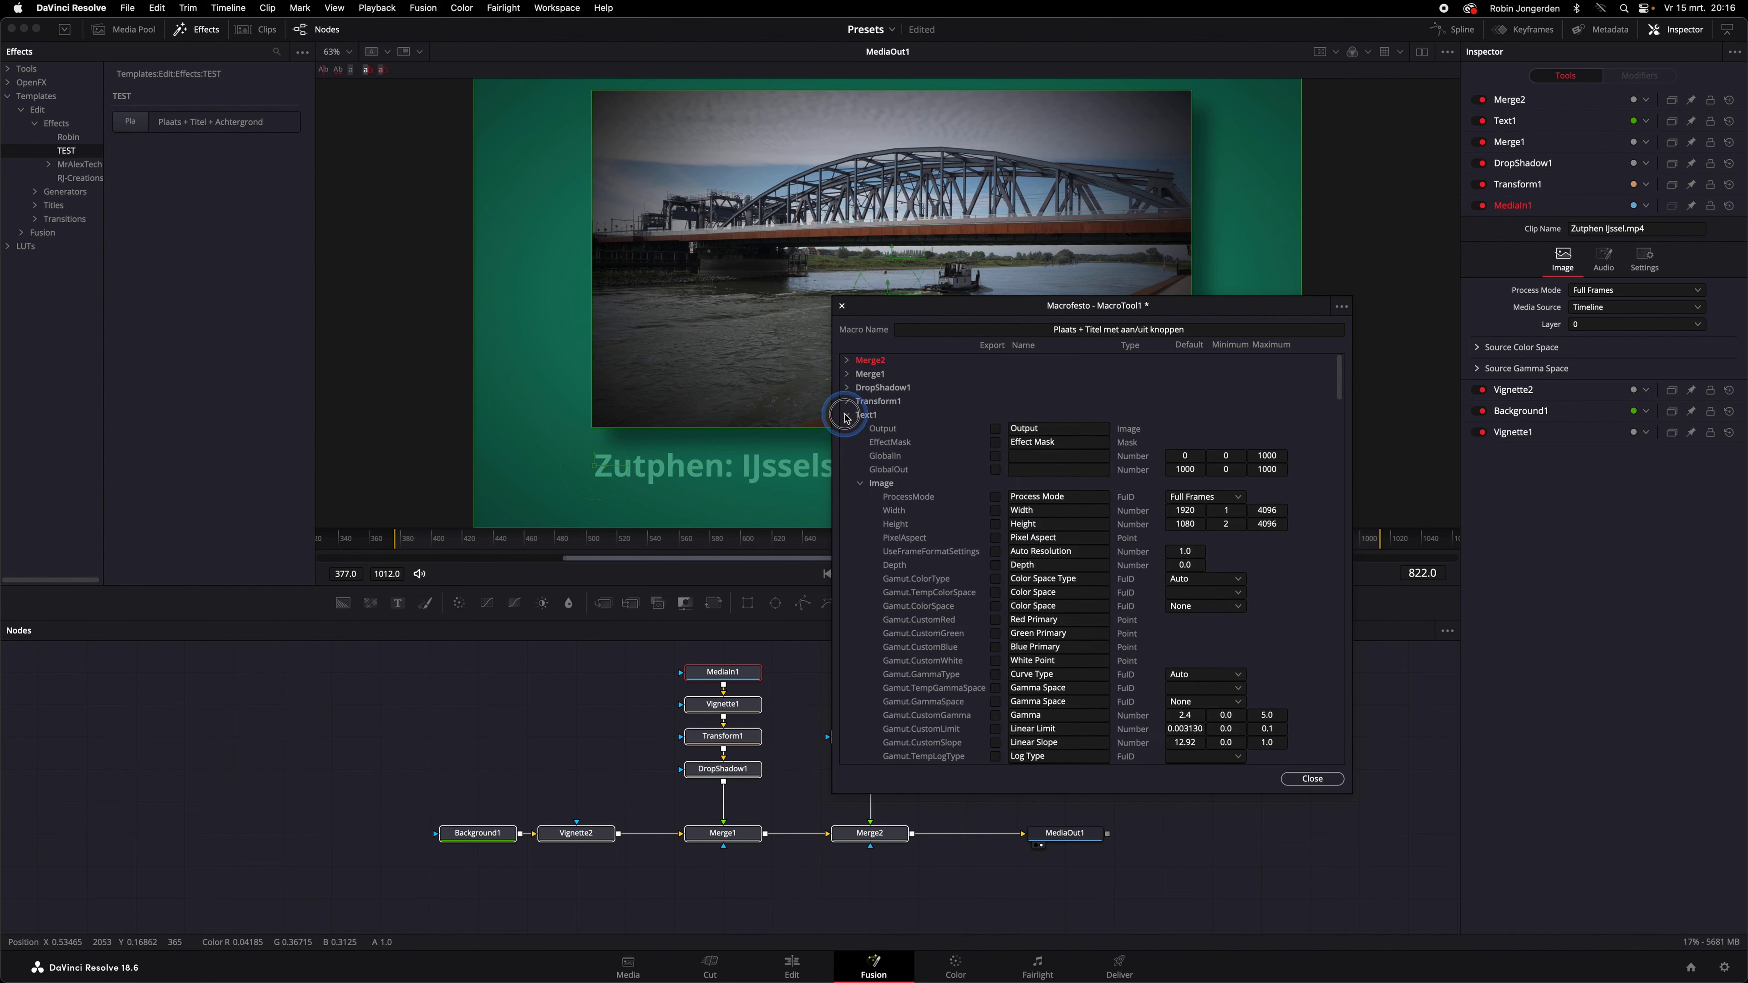
click(861, 483)
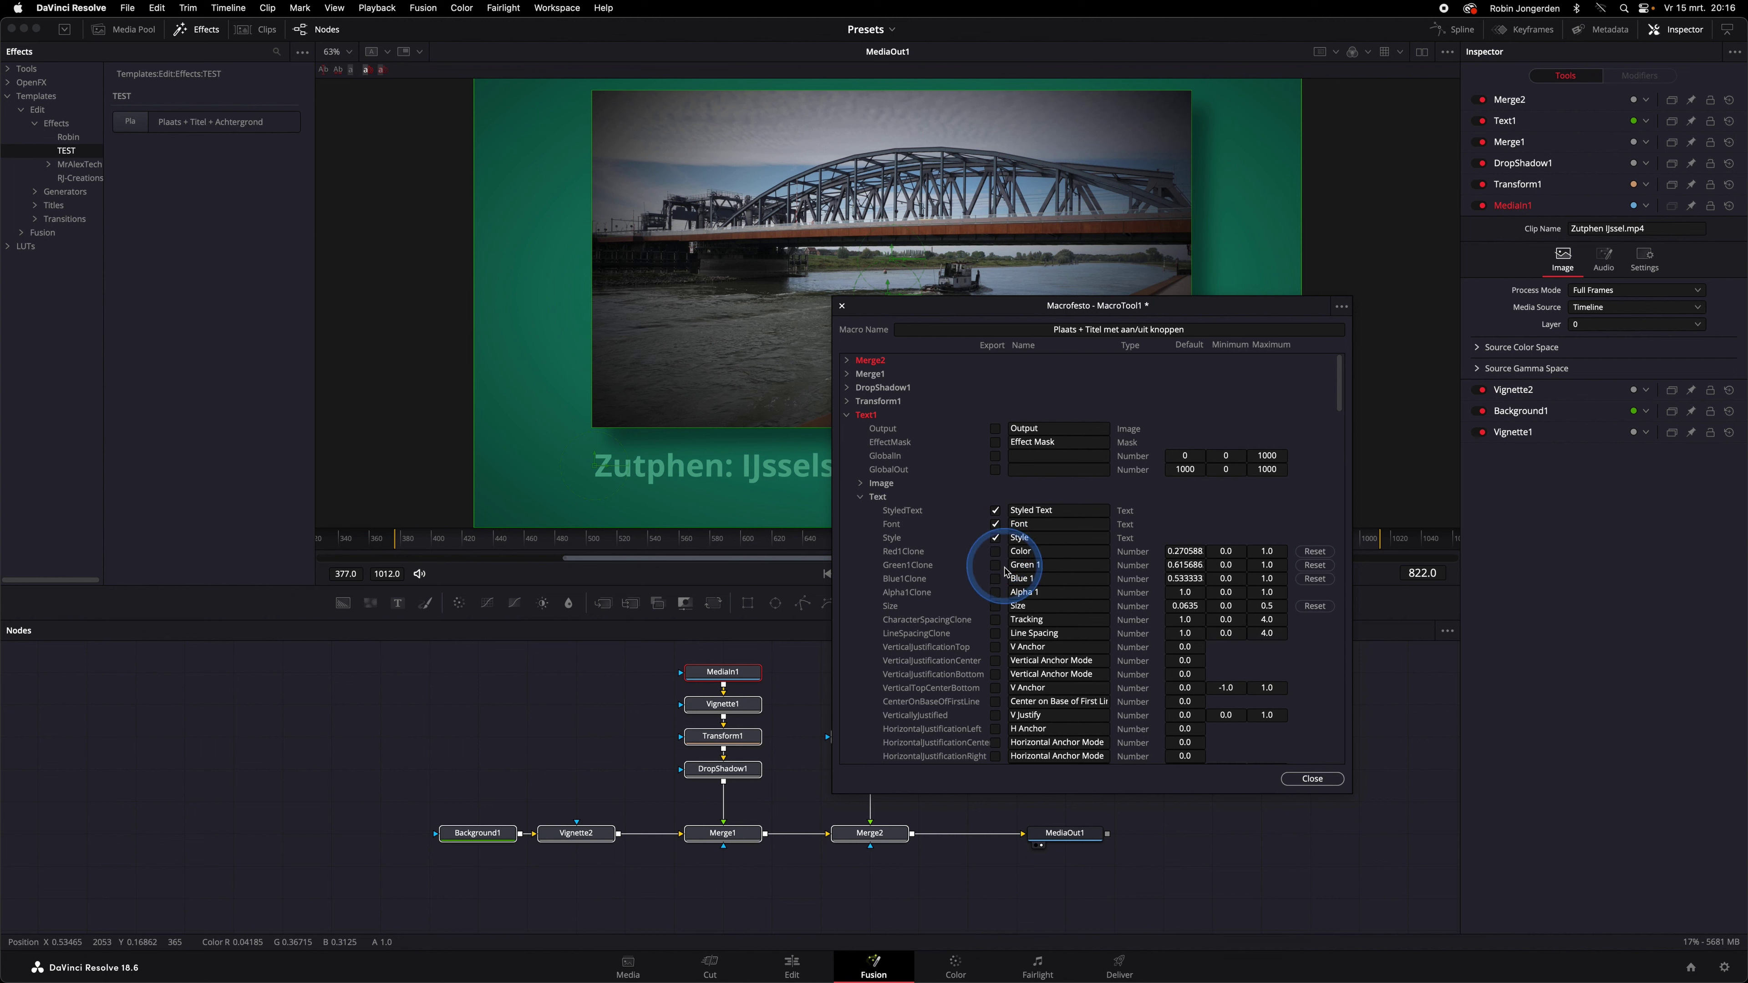
click(995, 552)
click(996, 565)
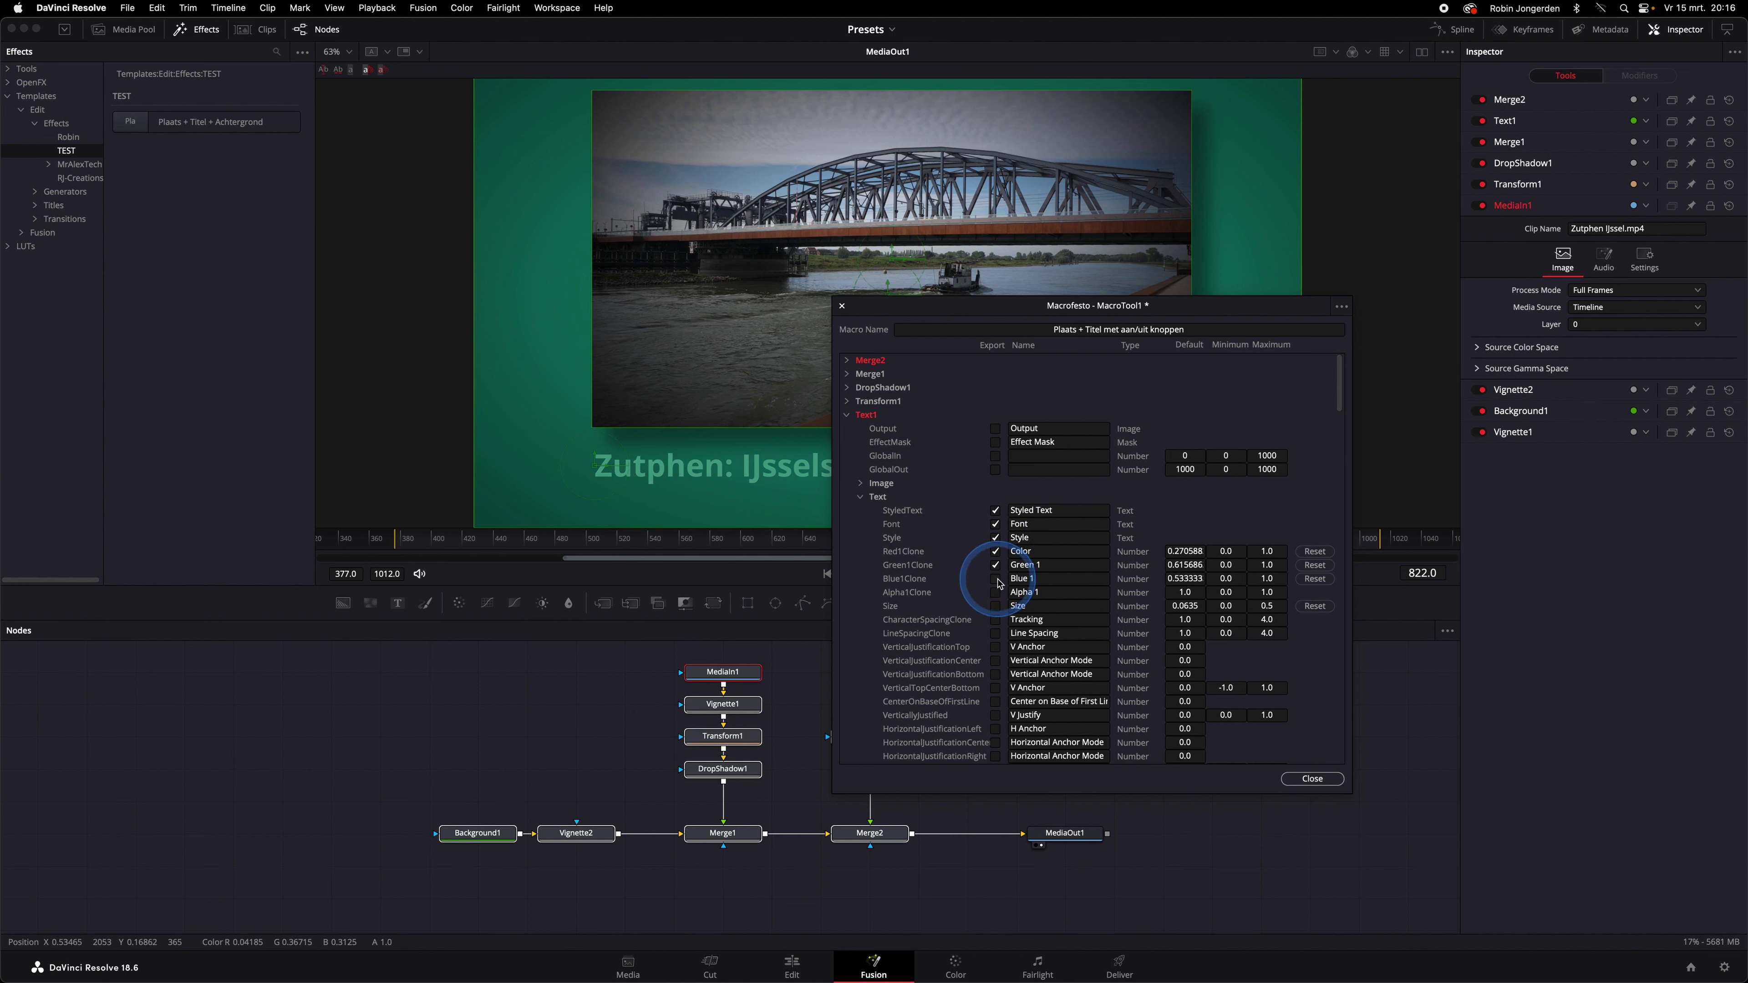
click(865, 497)
click(847, 415)
click(847, 456)
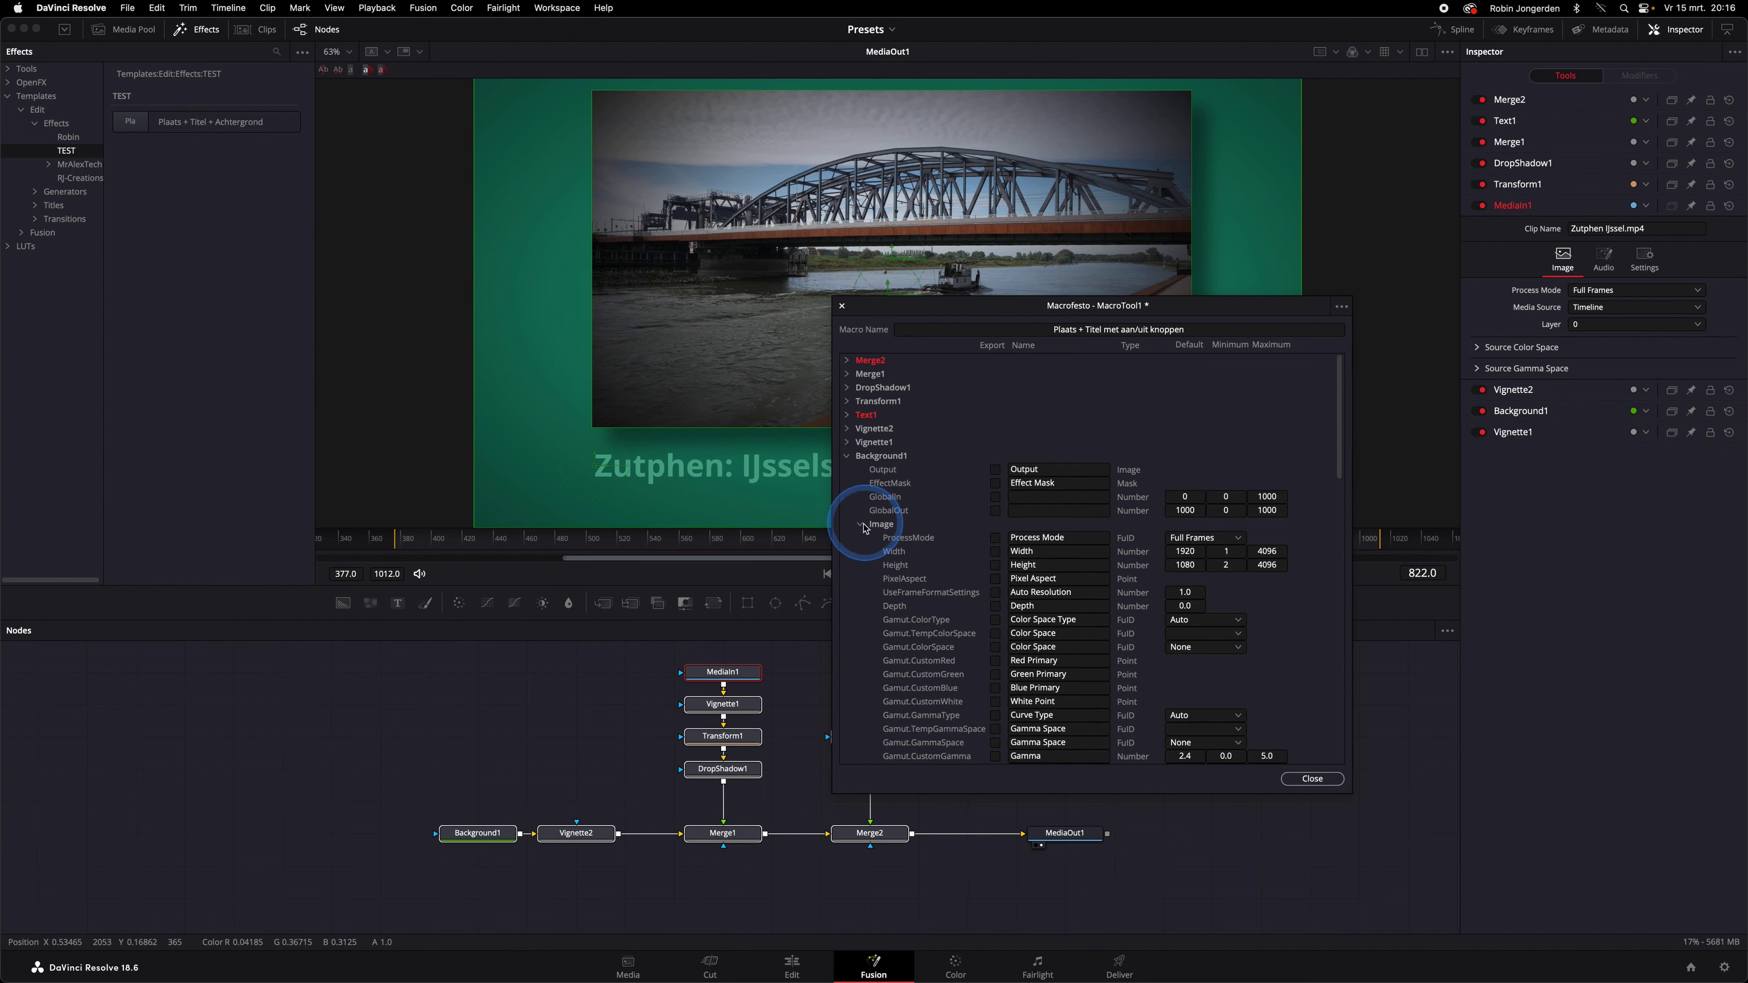
click(995, 551)
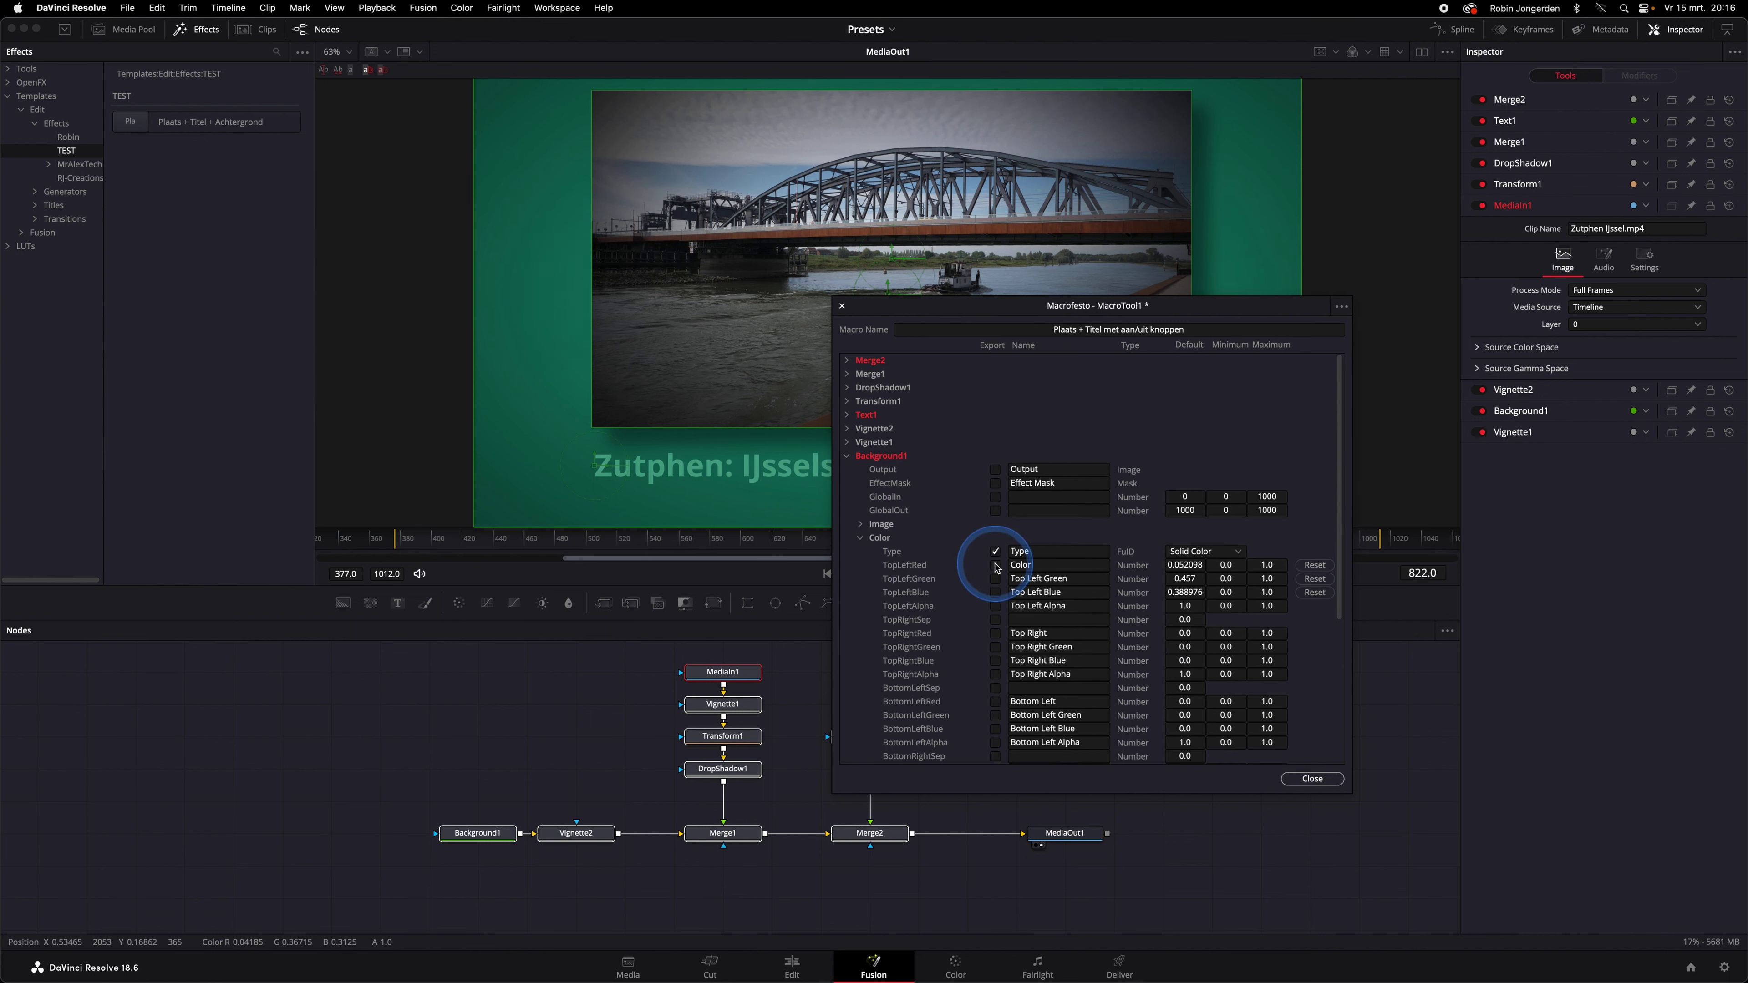
click(995, 592)
click(848, 456)
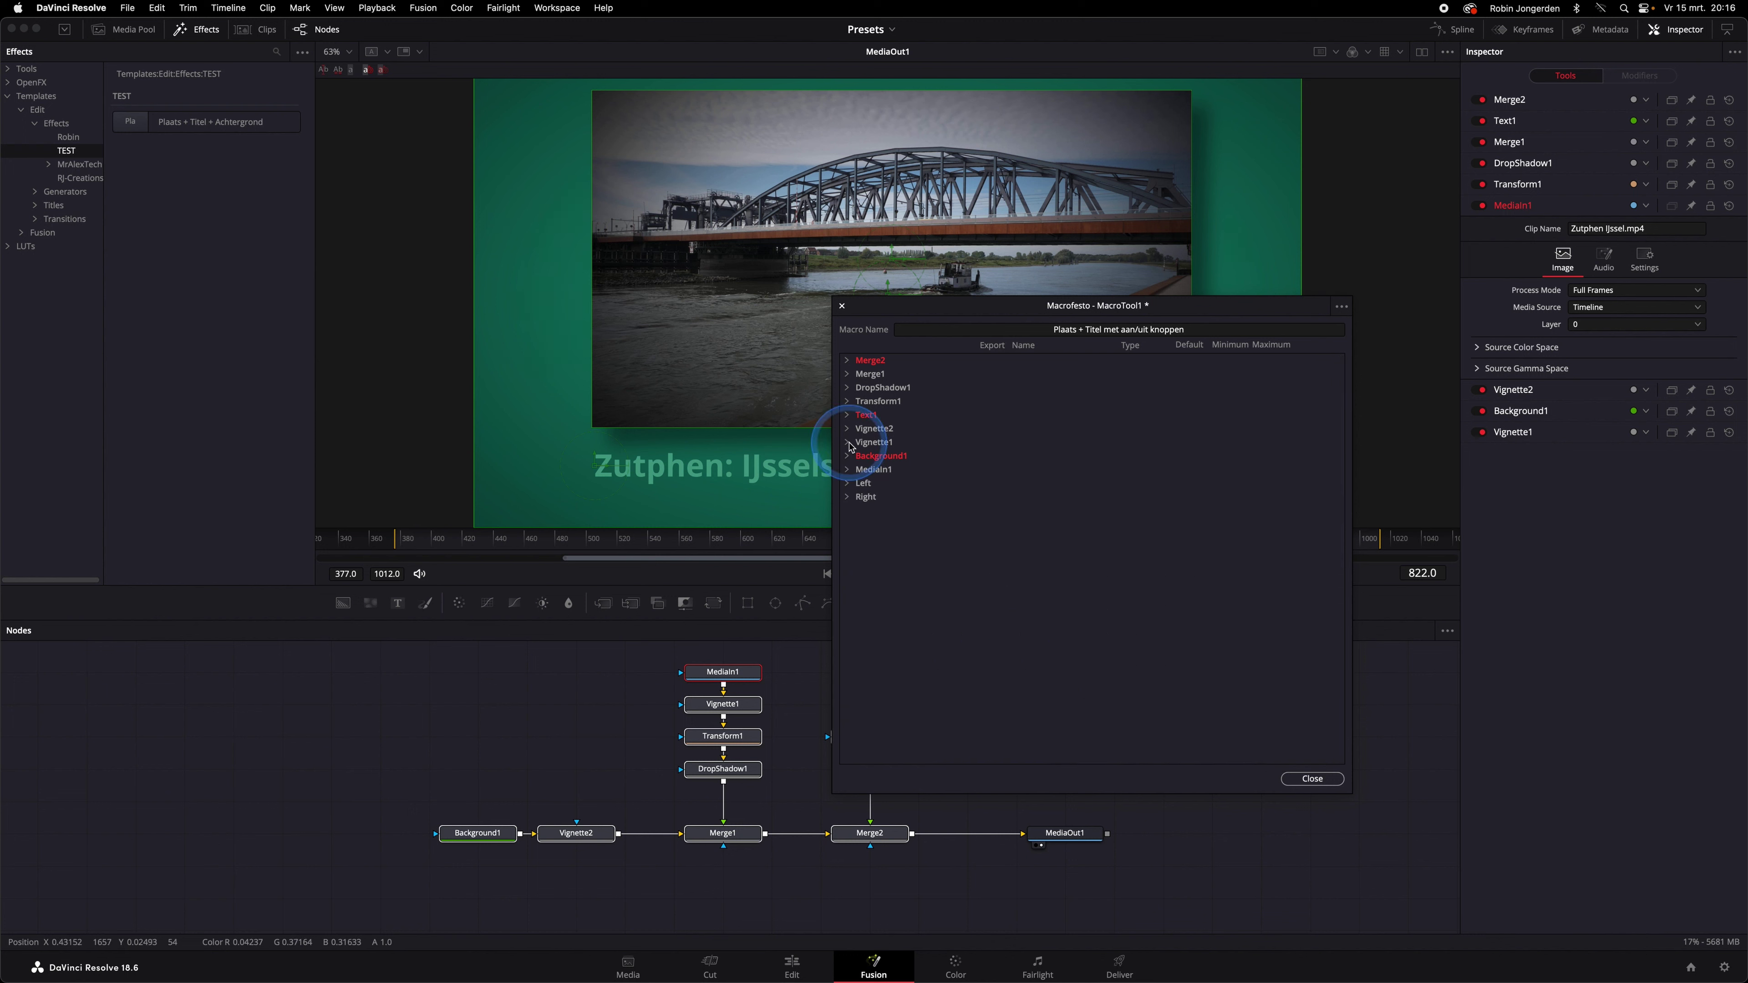
Step: Export DropShadow1's Schaduwaan_uit and Vignette1's VignetteShotaan_uit checkboxes
click(849, 389)
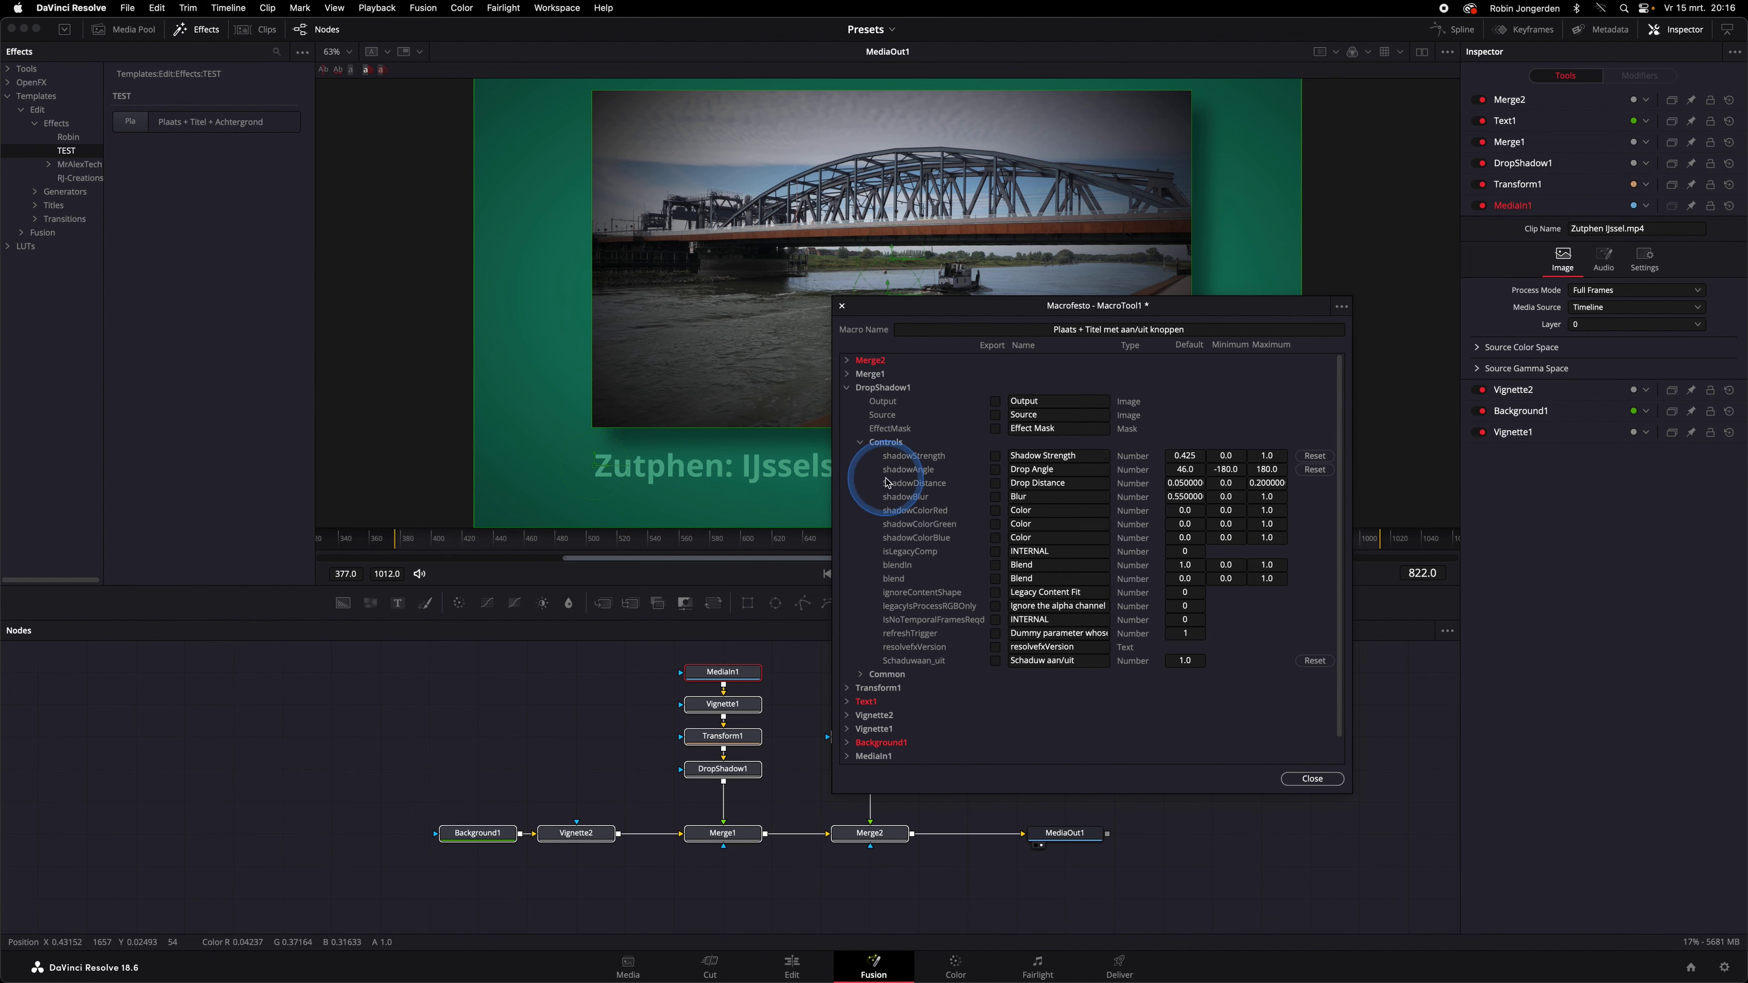
click(995, 661)
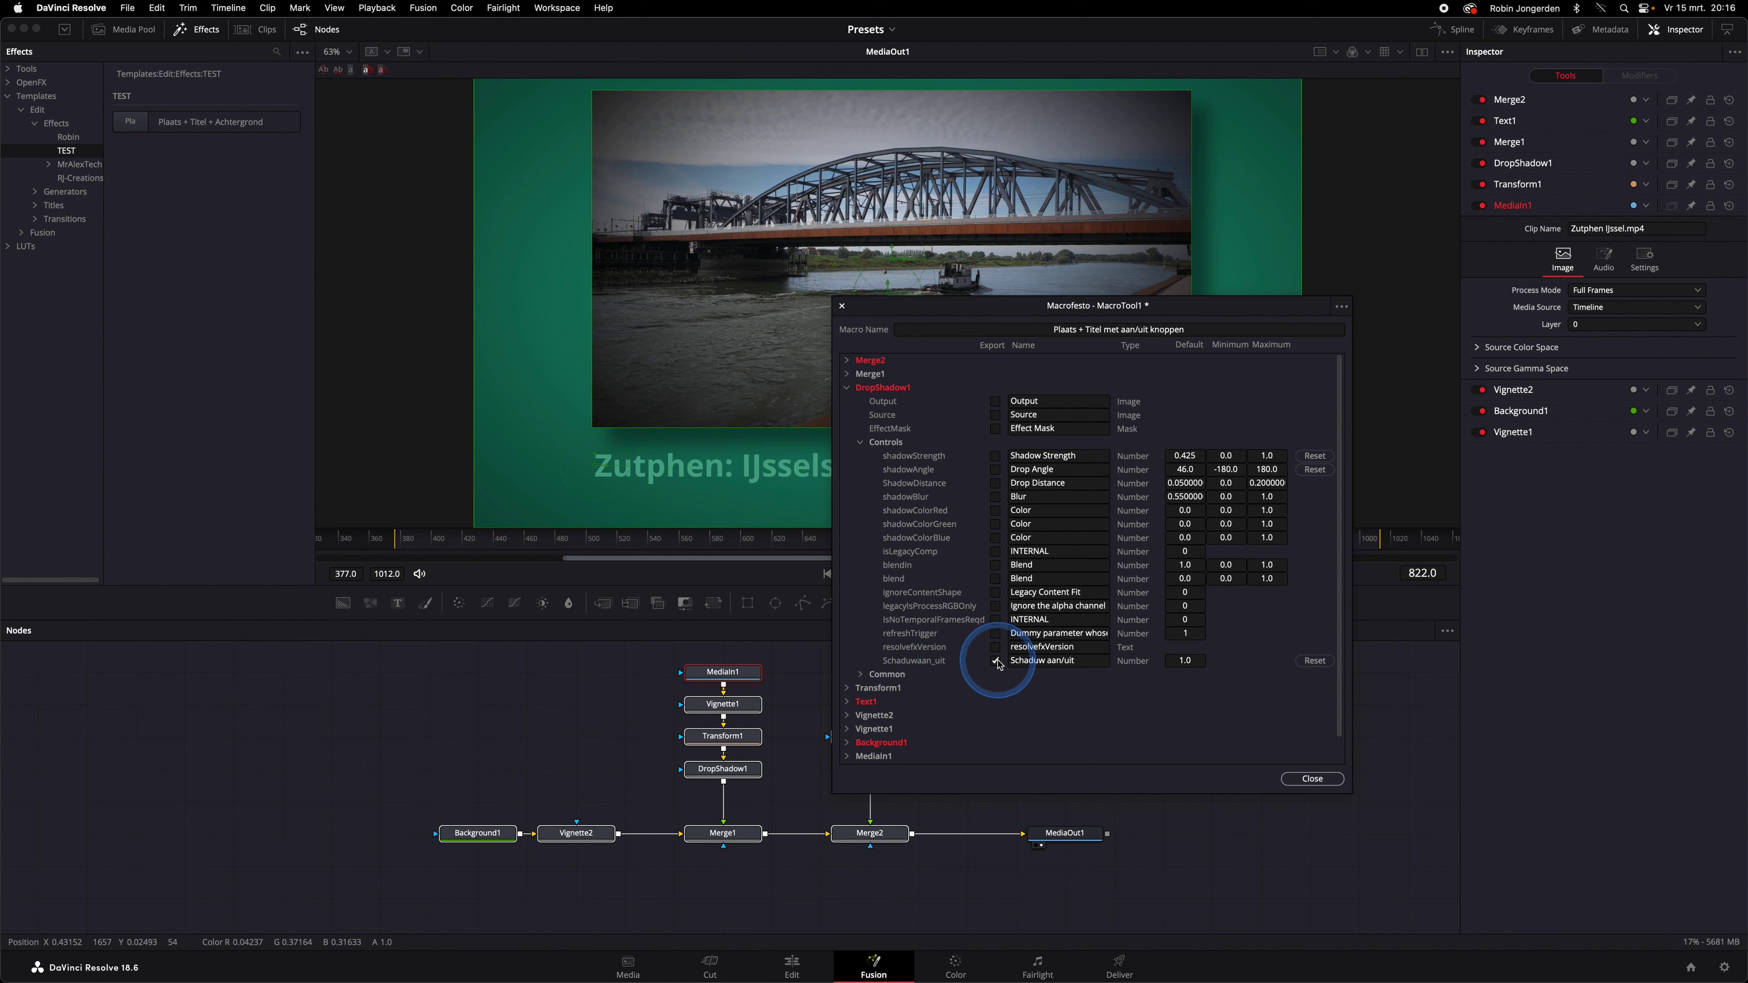
click(848, 390)
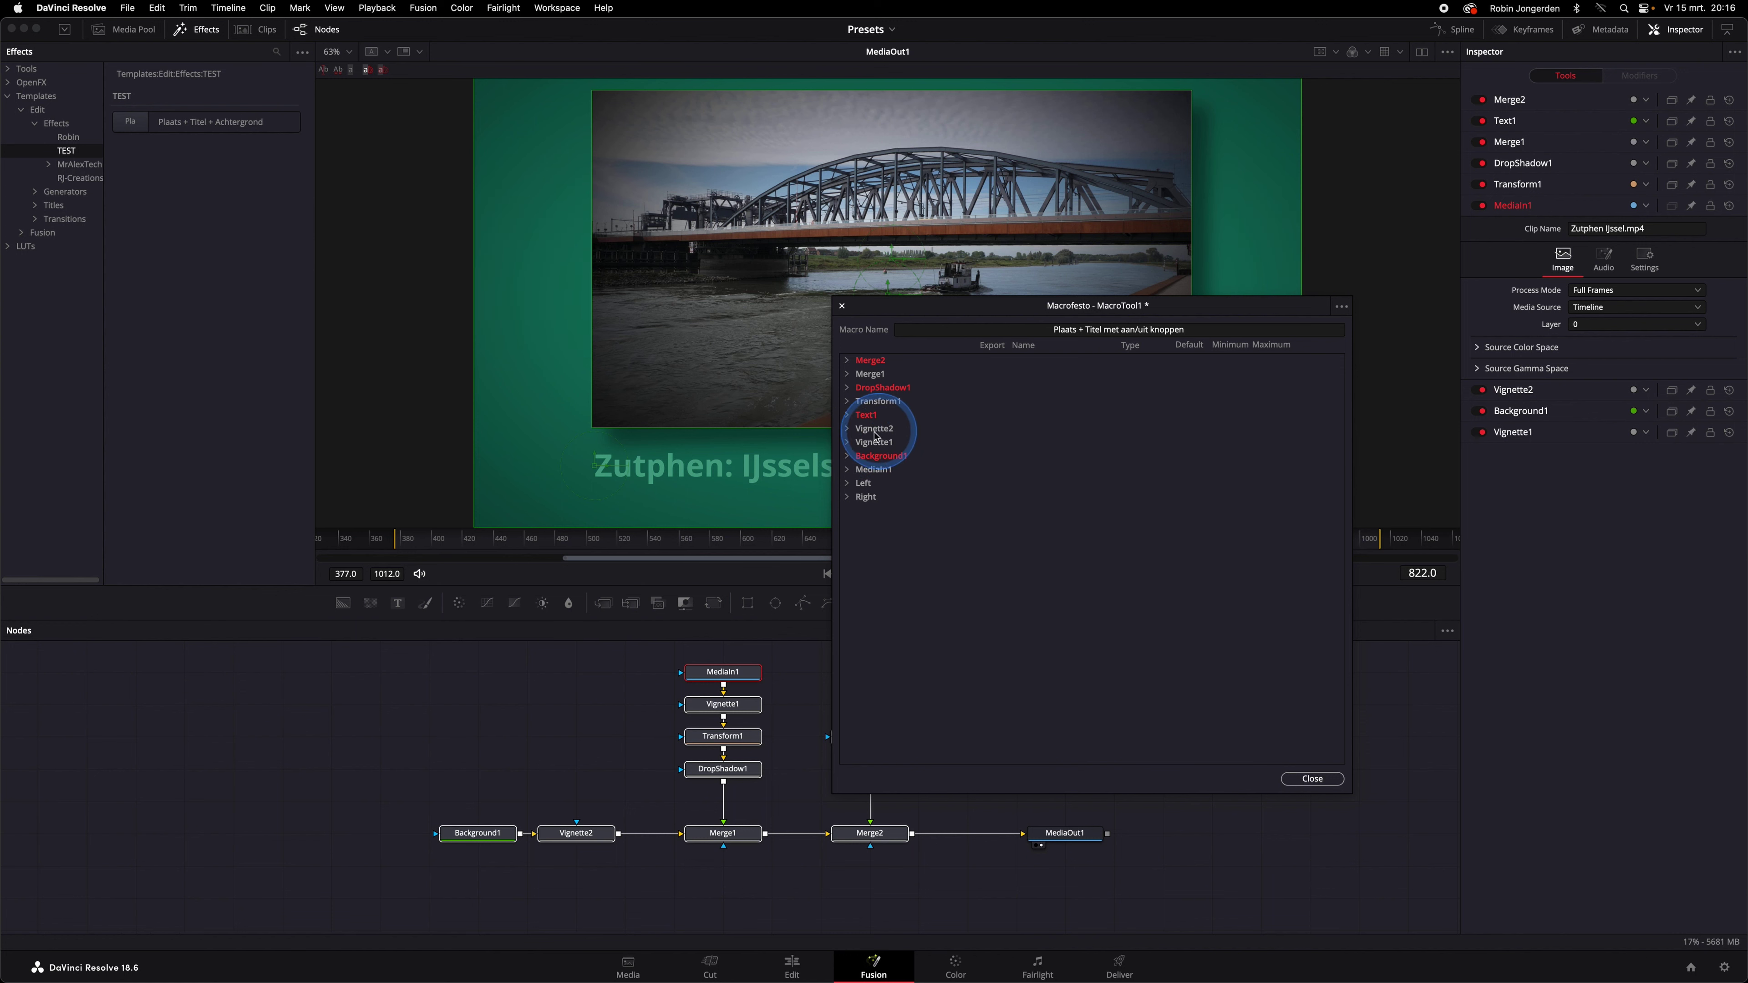
click(847, 442)
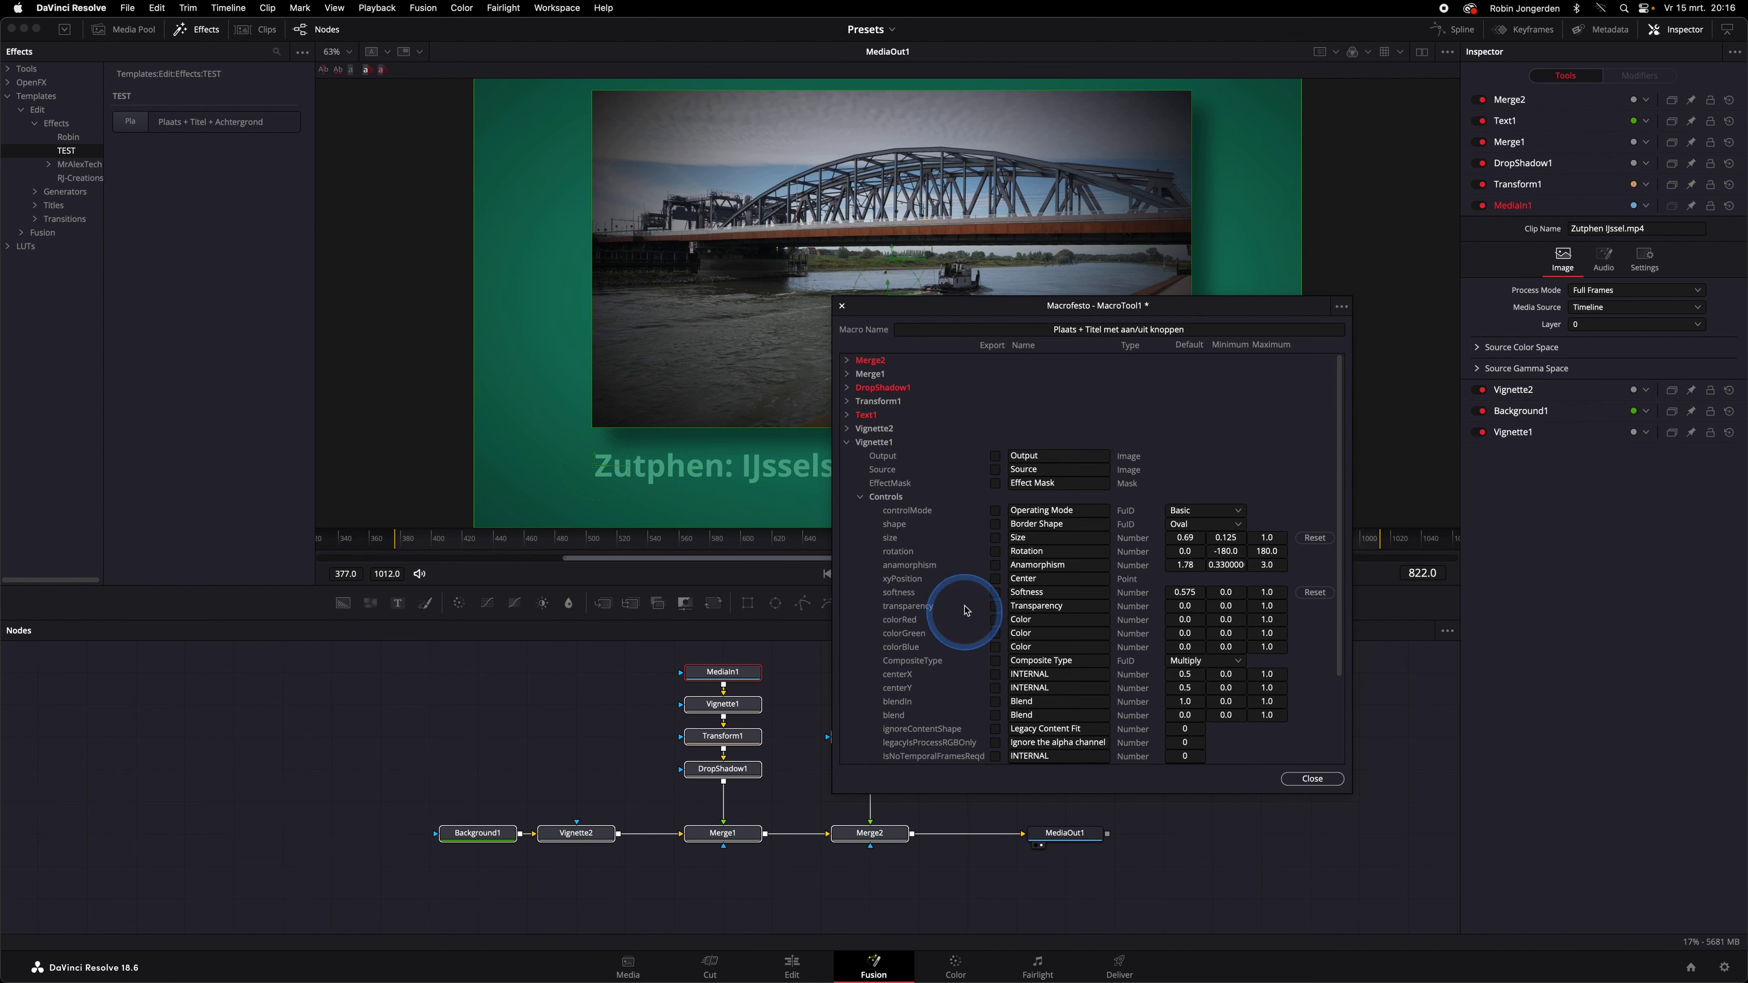
scroll(971, 604, down, 3)
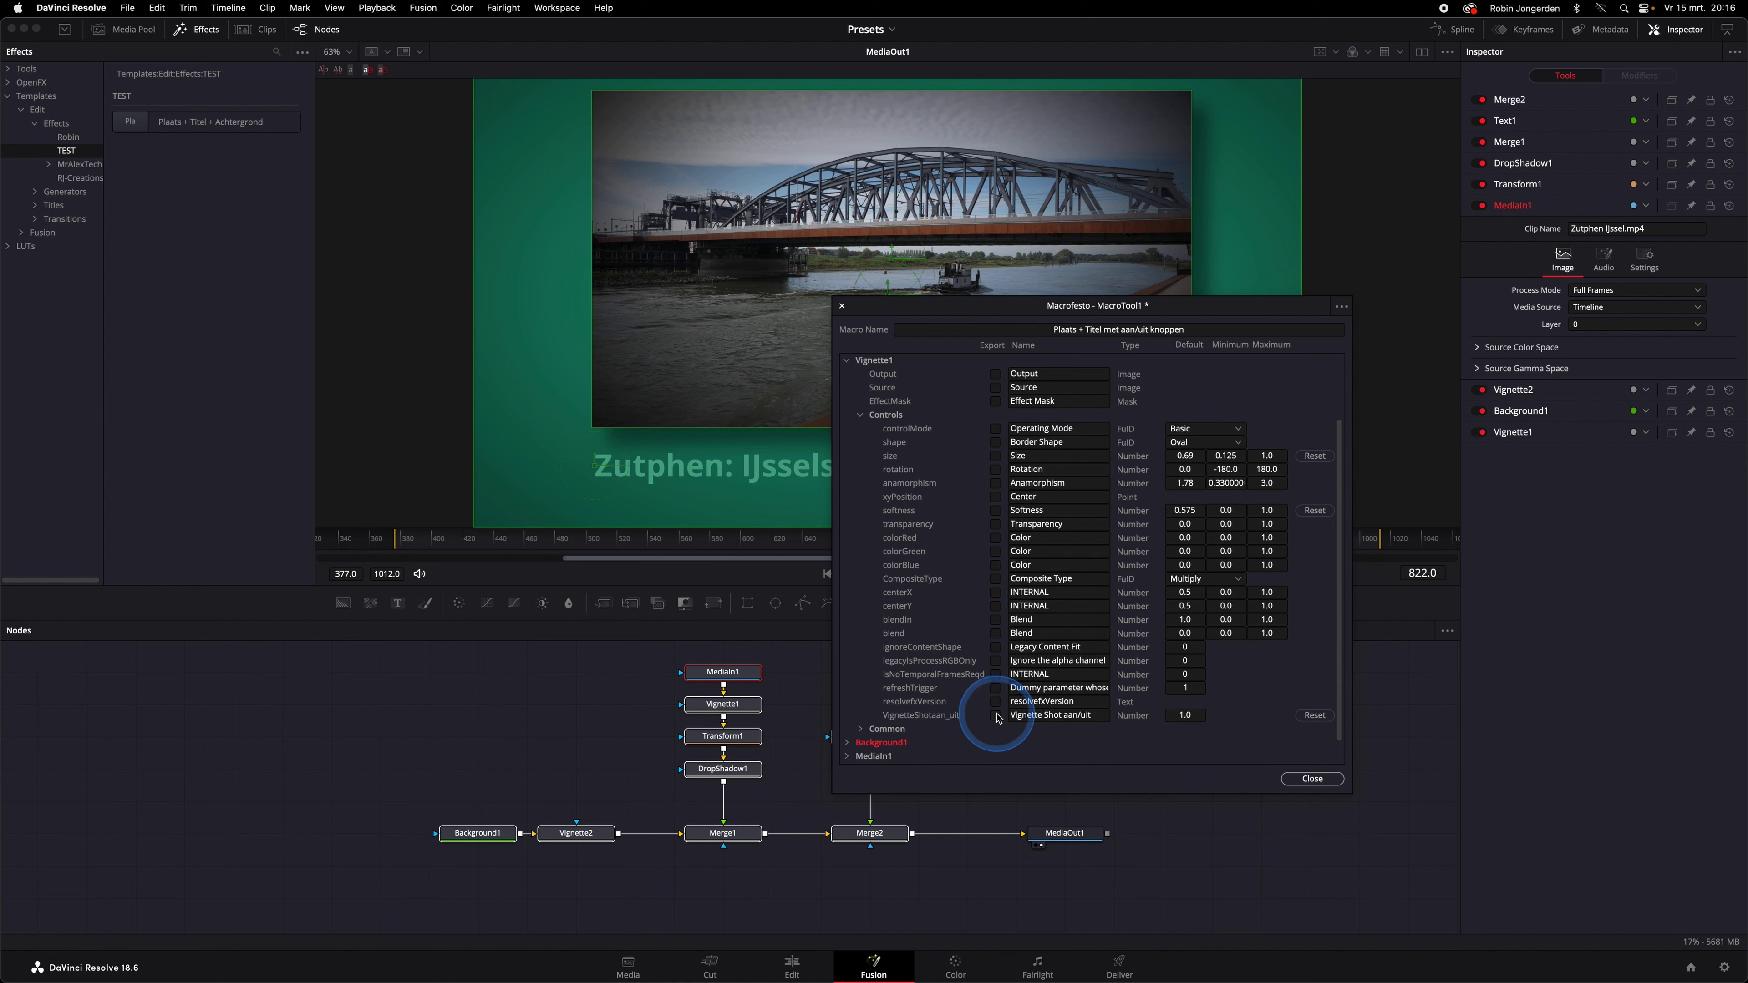
click(996, 715)
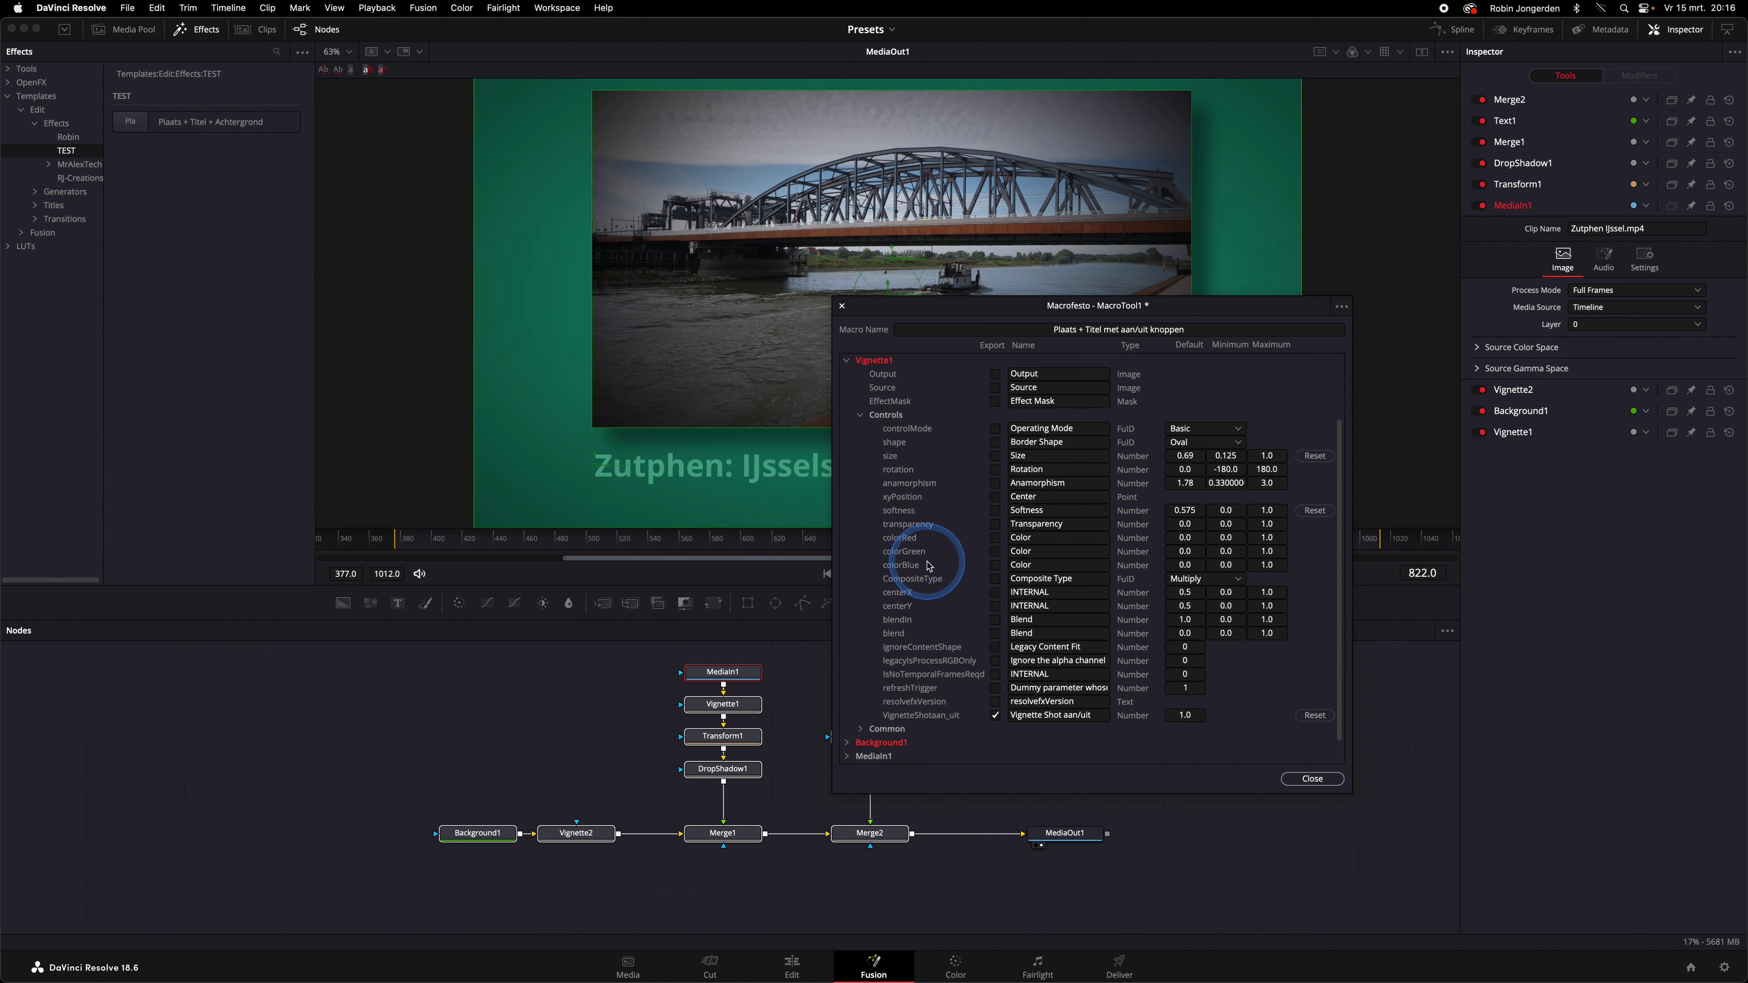
scroll(929, 566, up, 3)
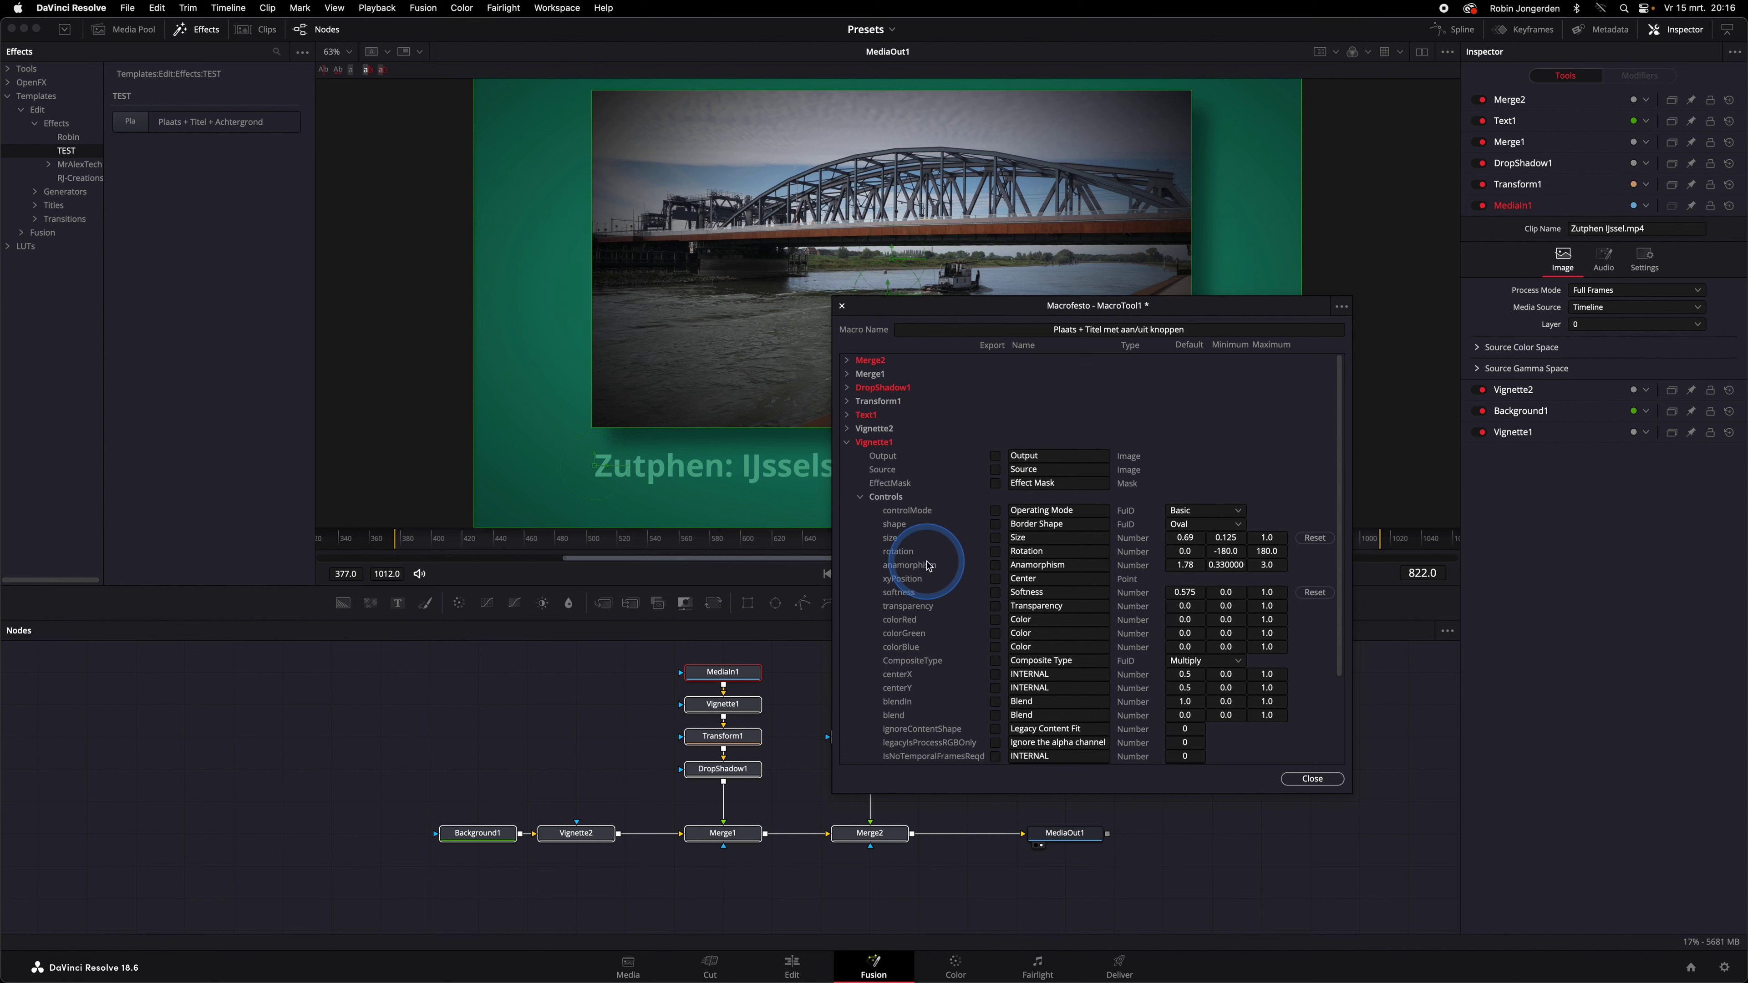
Step: Save the macro as uit knoppen.setting on the Desktop
click(1342, 308)
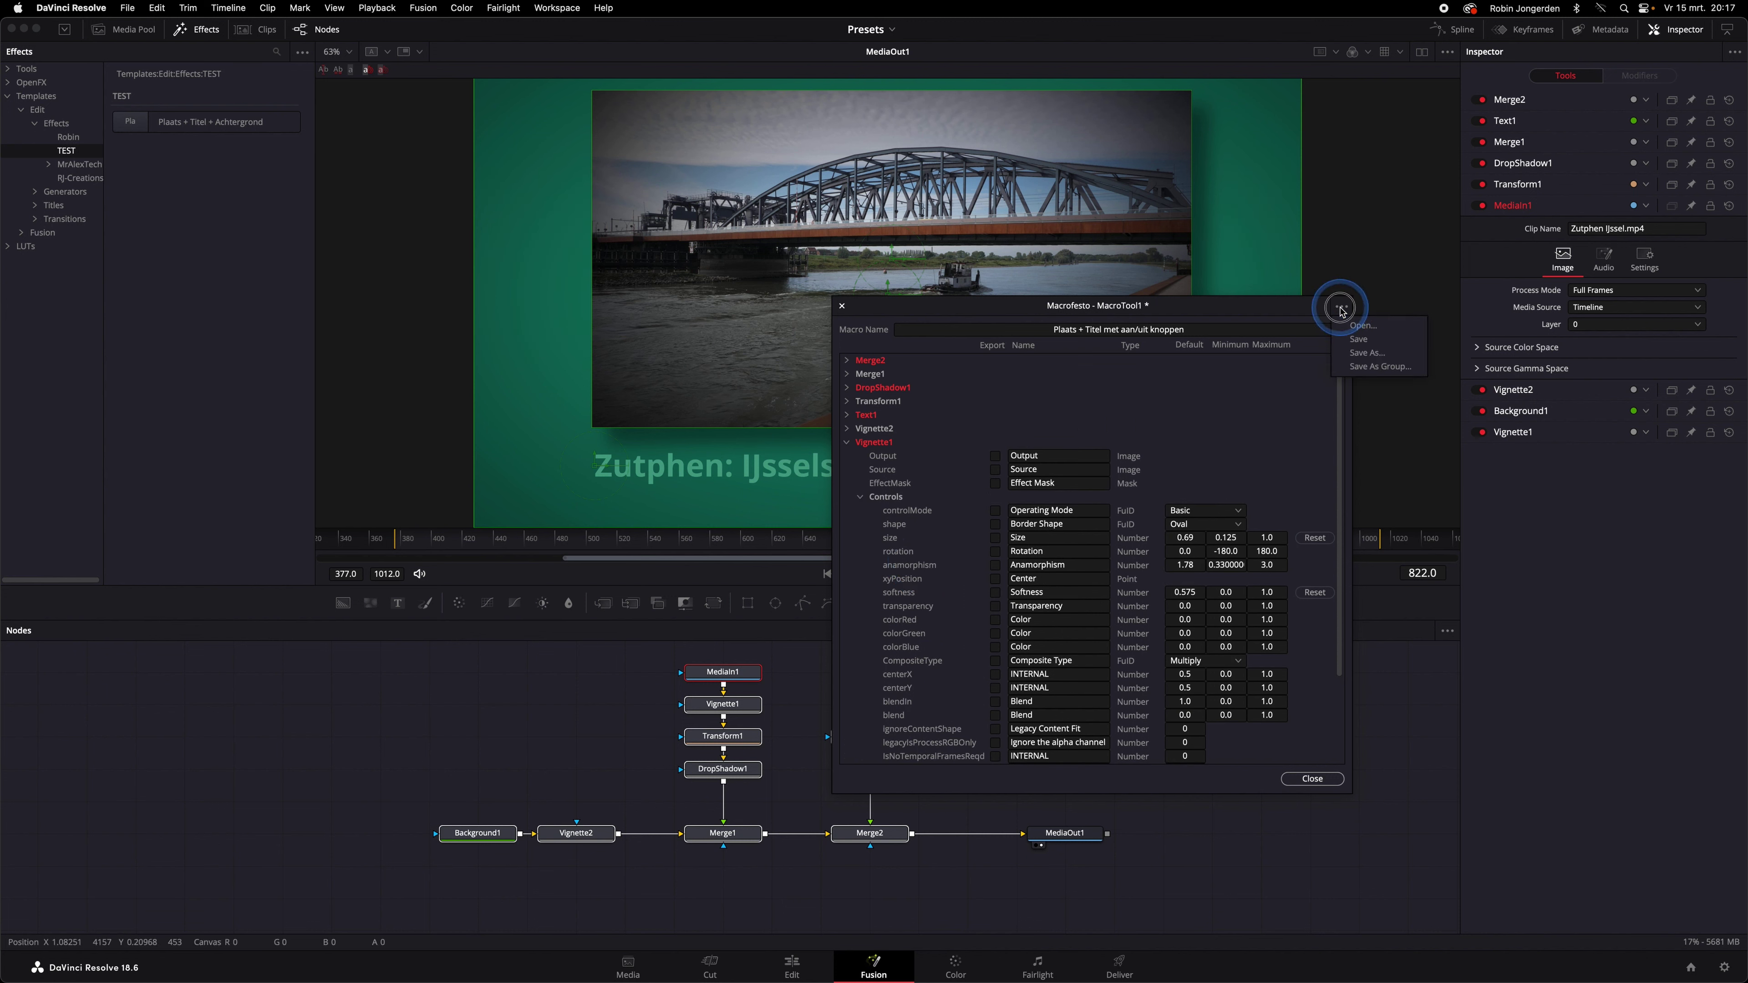
click(1380, 369)
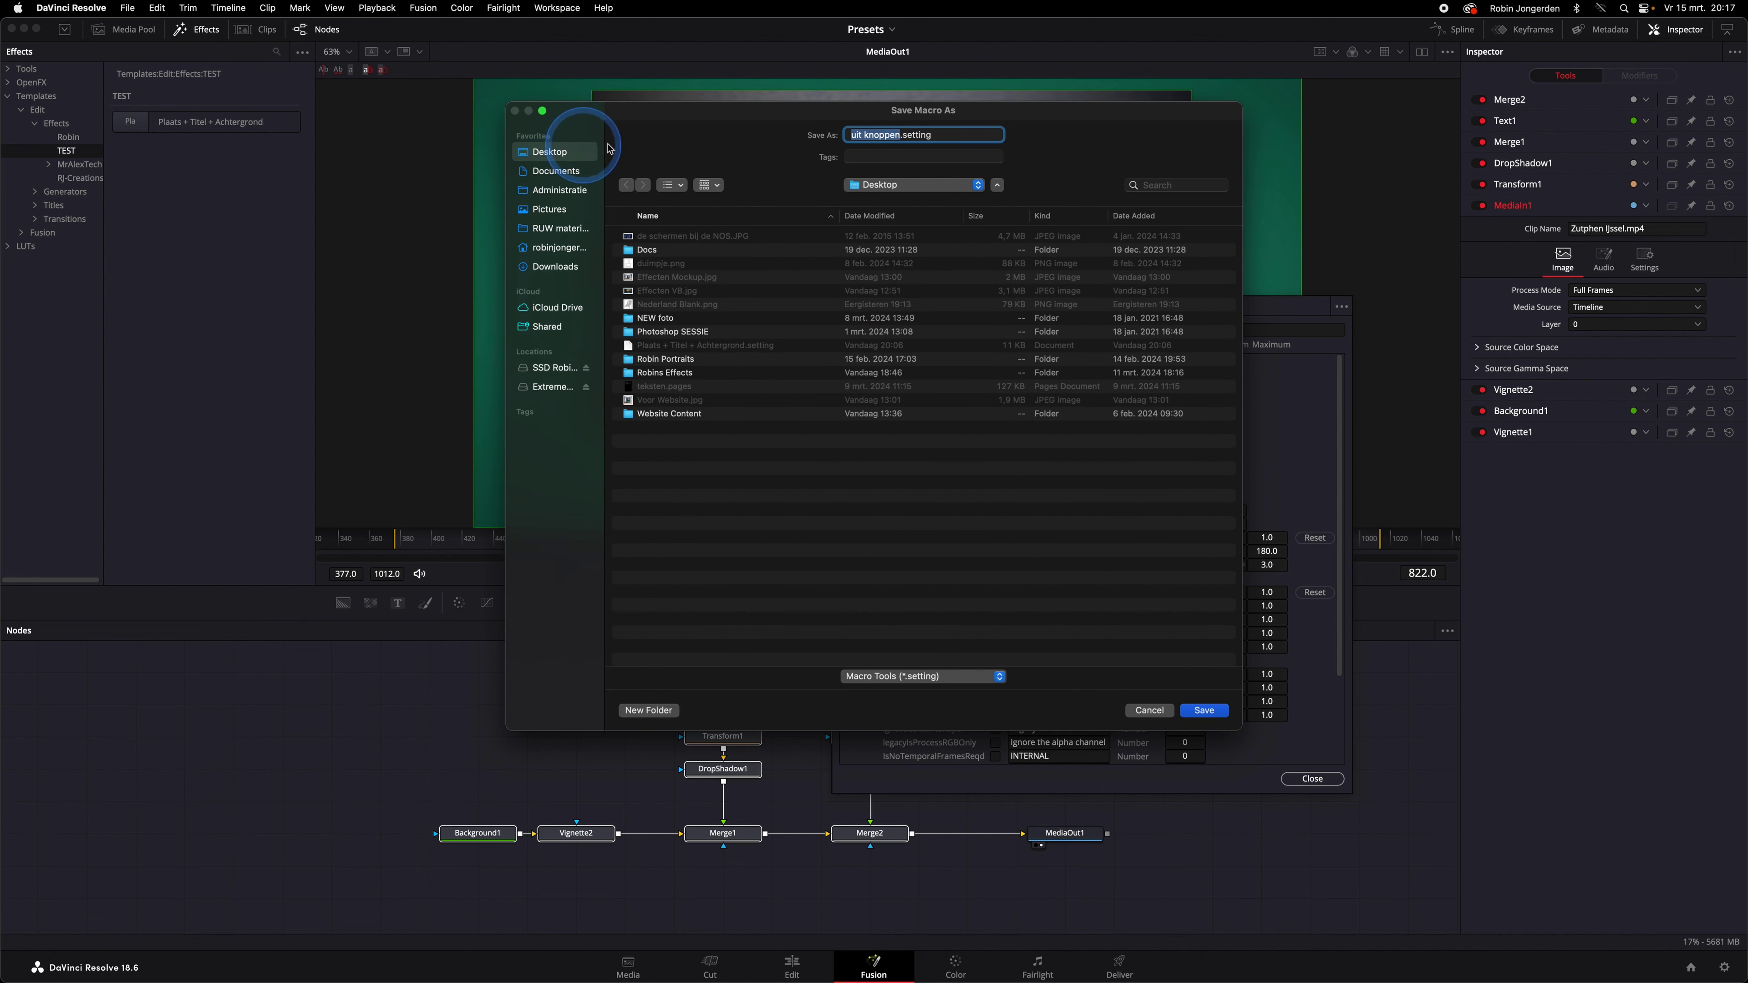
click(1204, 710)
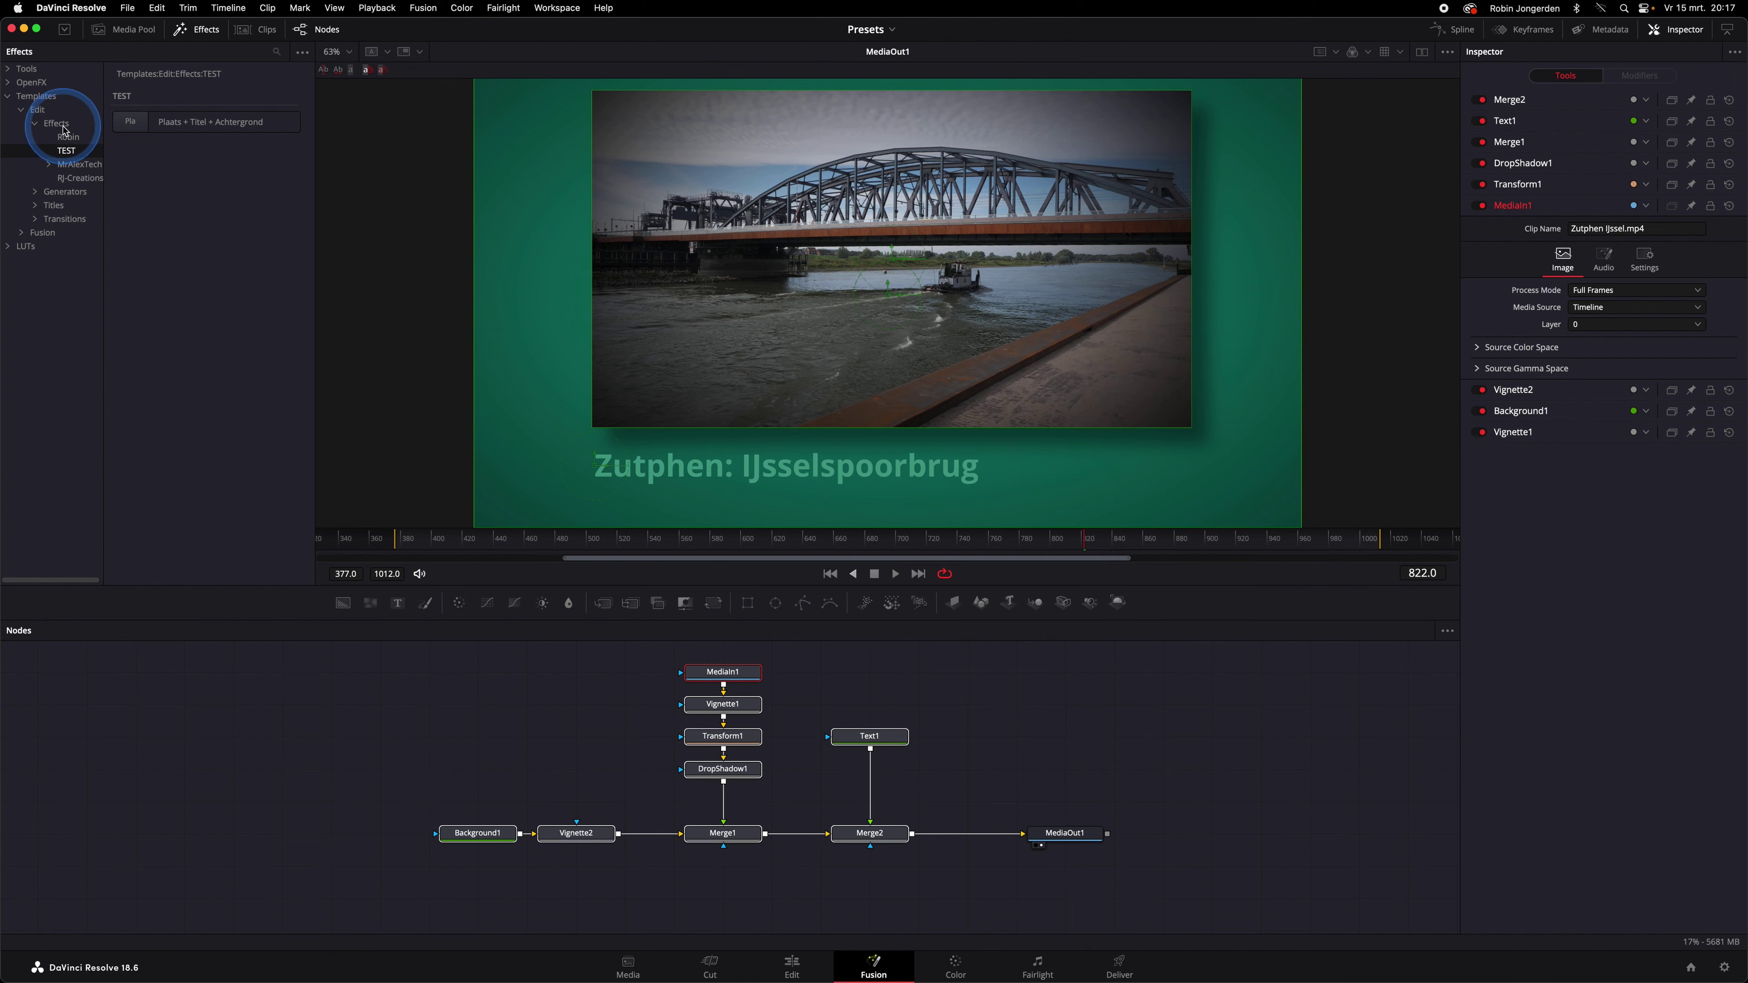
Step: Reveal the Effects templates folder in Finder and open the TEST folder
click(64, 125)
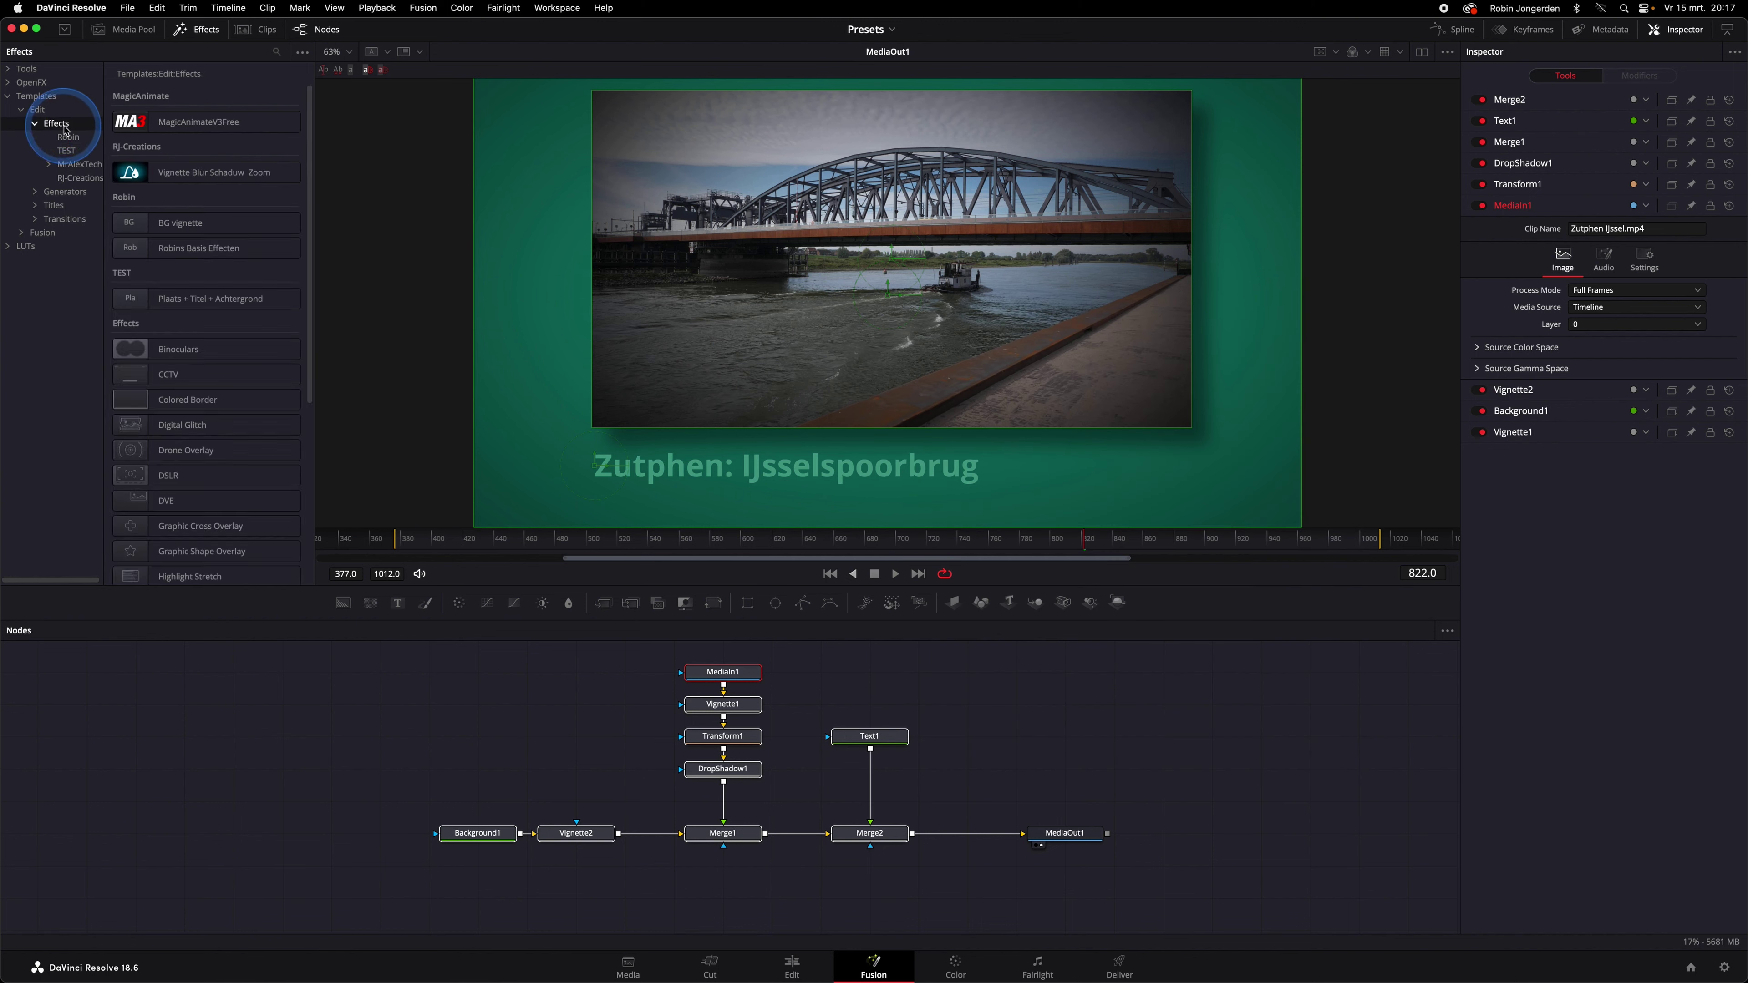
click(303, 55)
click(275, 77)
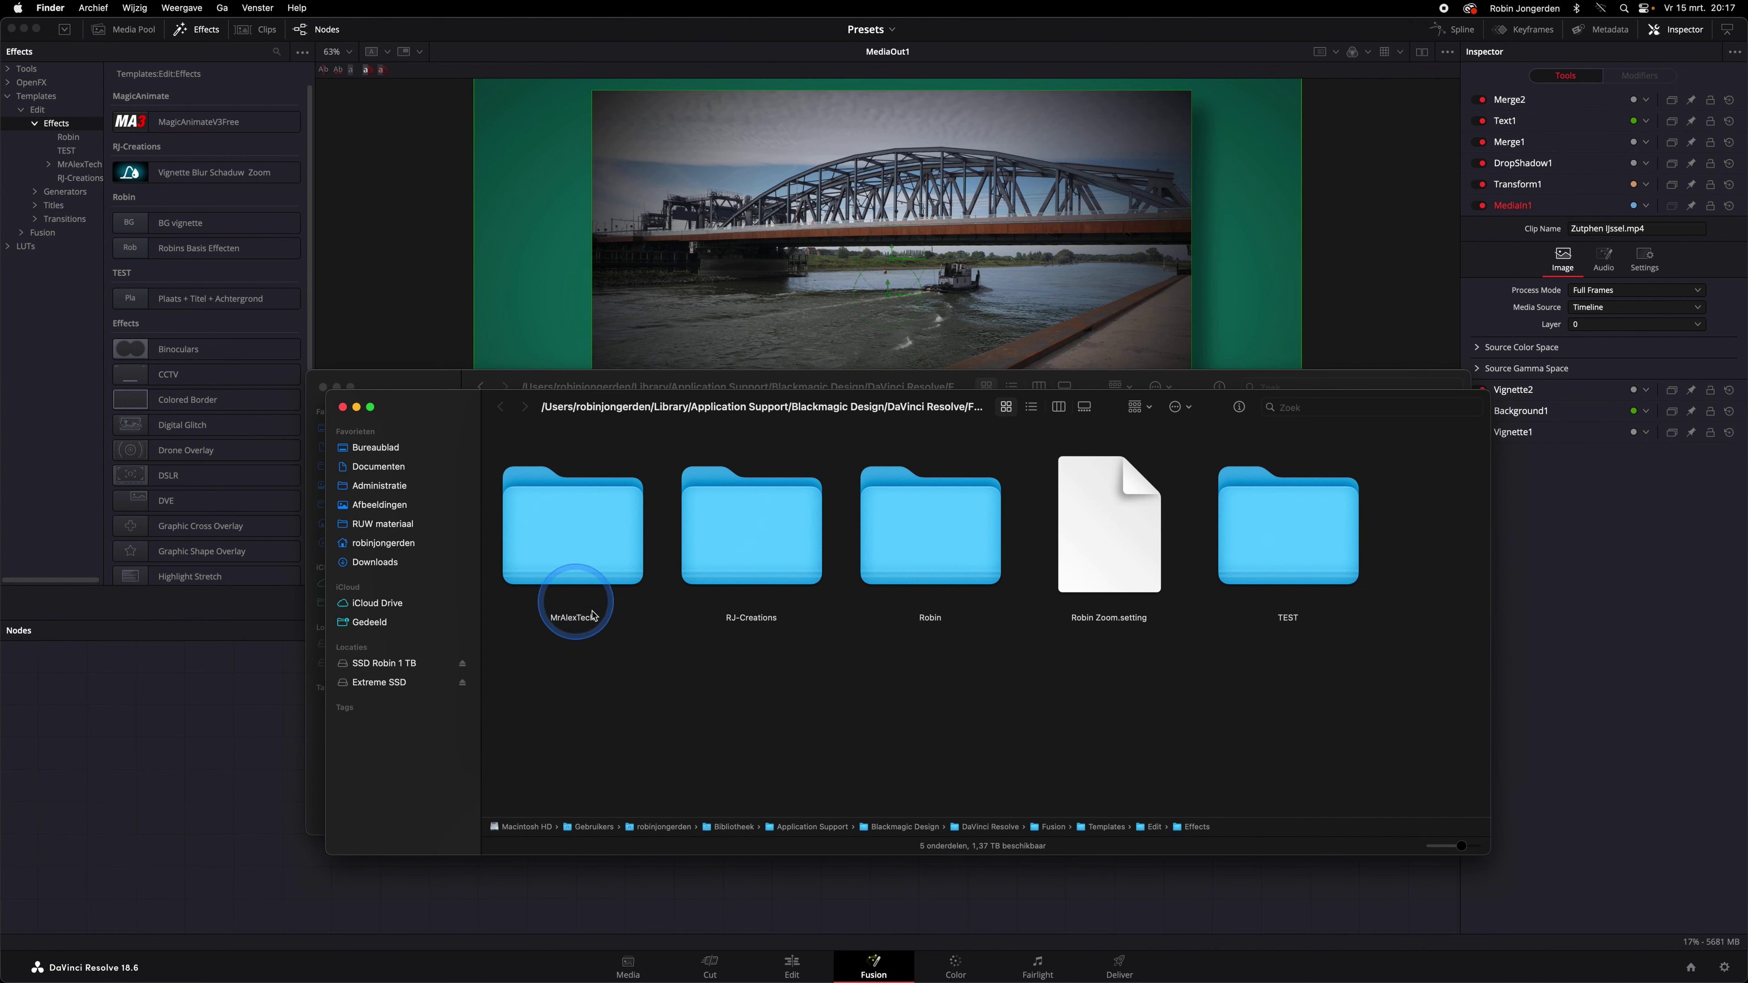
double_click(1307, 531)
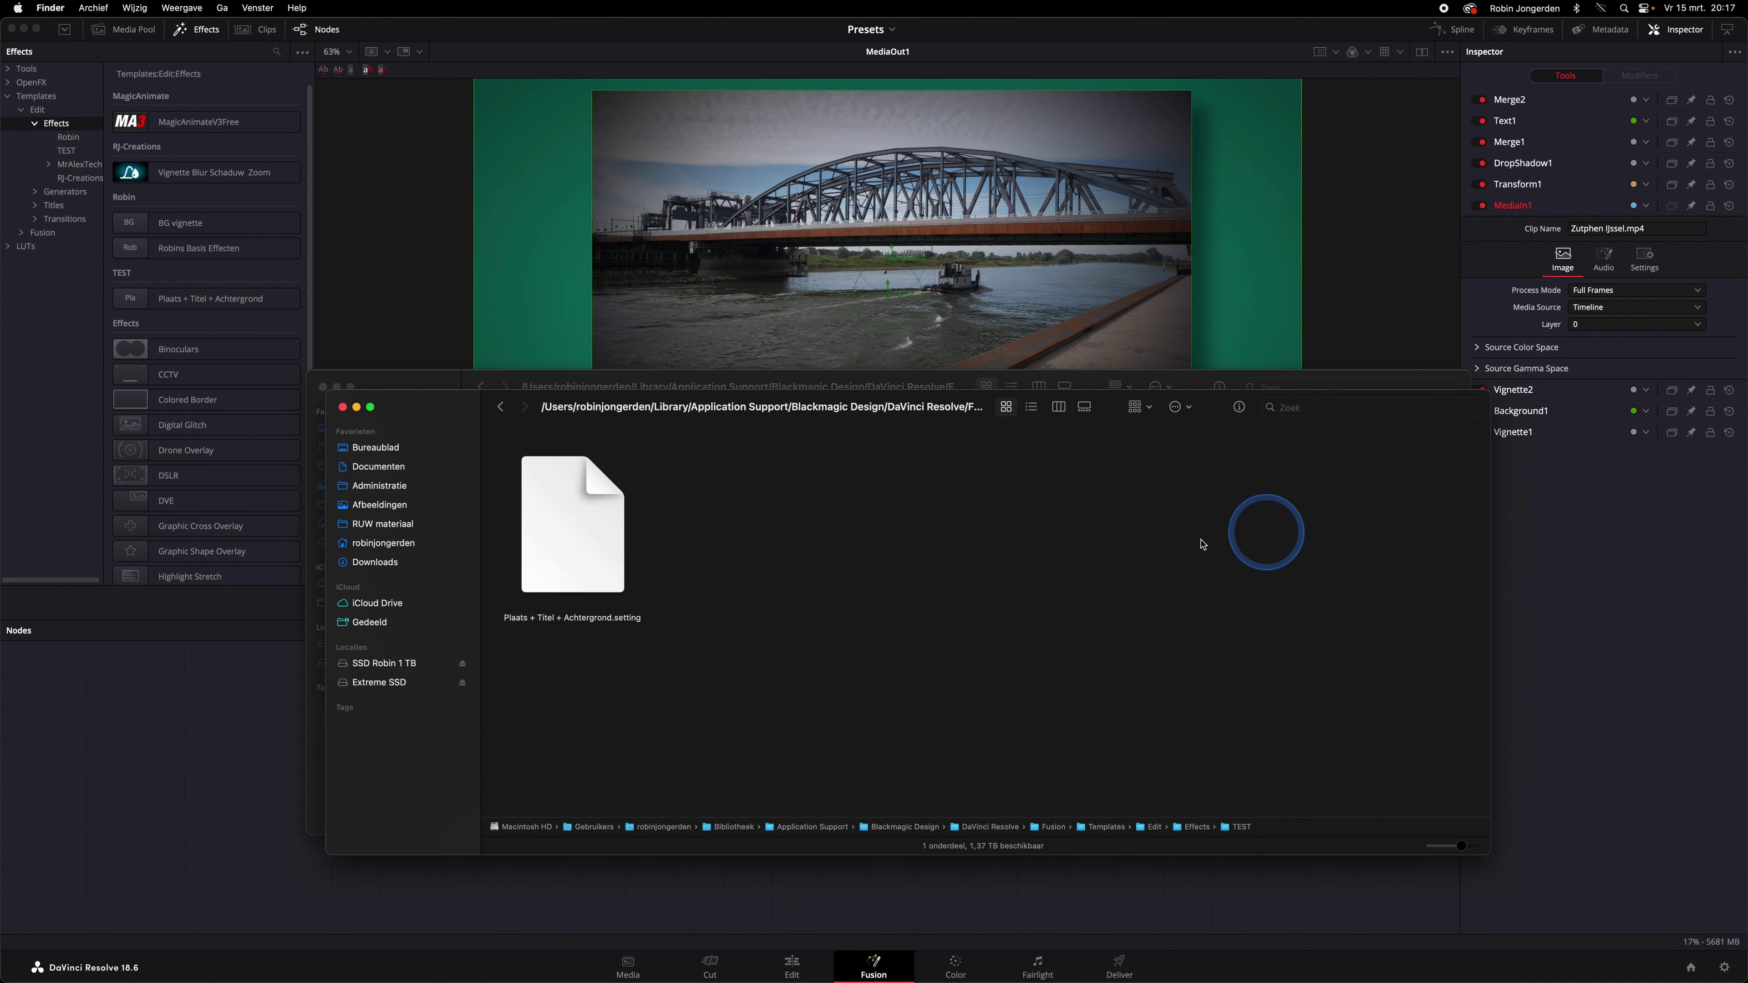
Step: Move uit knoppen.setting from the Desktop into the TEST folder, then return to Resolve
click(405, 387)
click(357, 428)
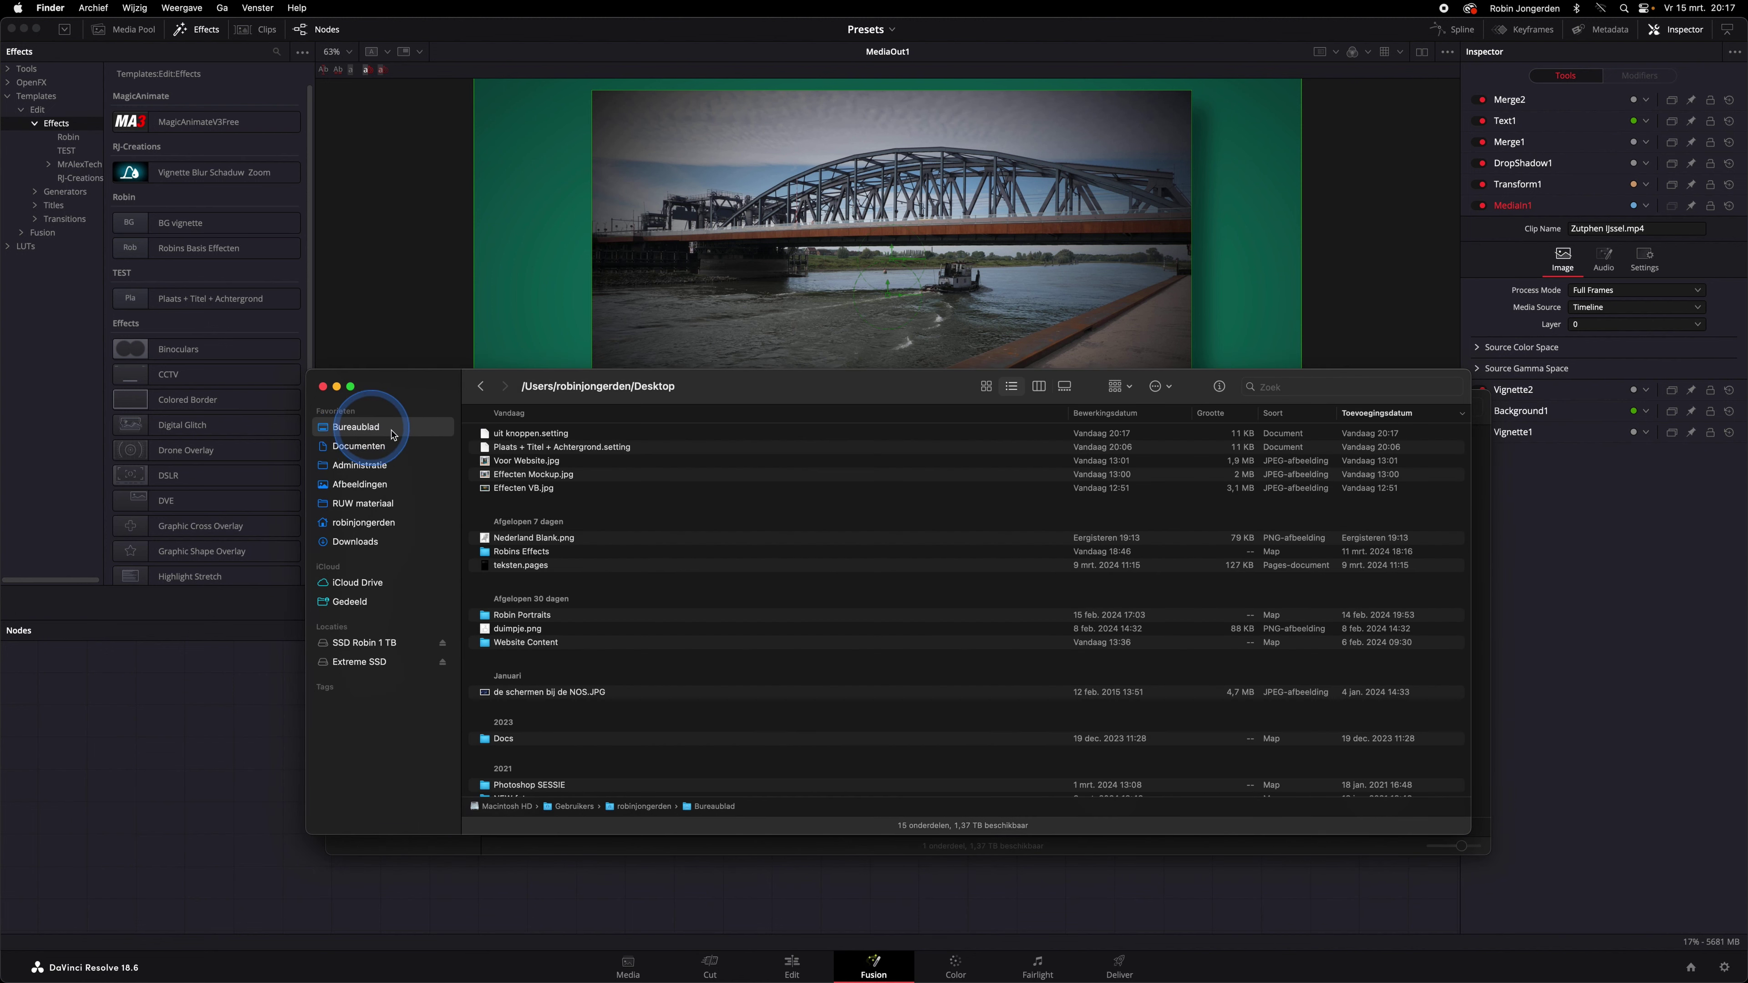
click(509, 434)
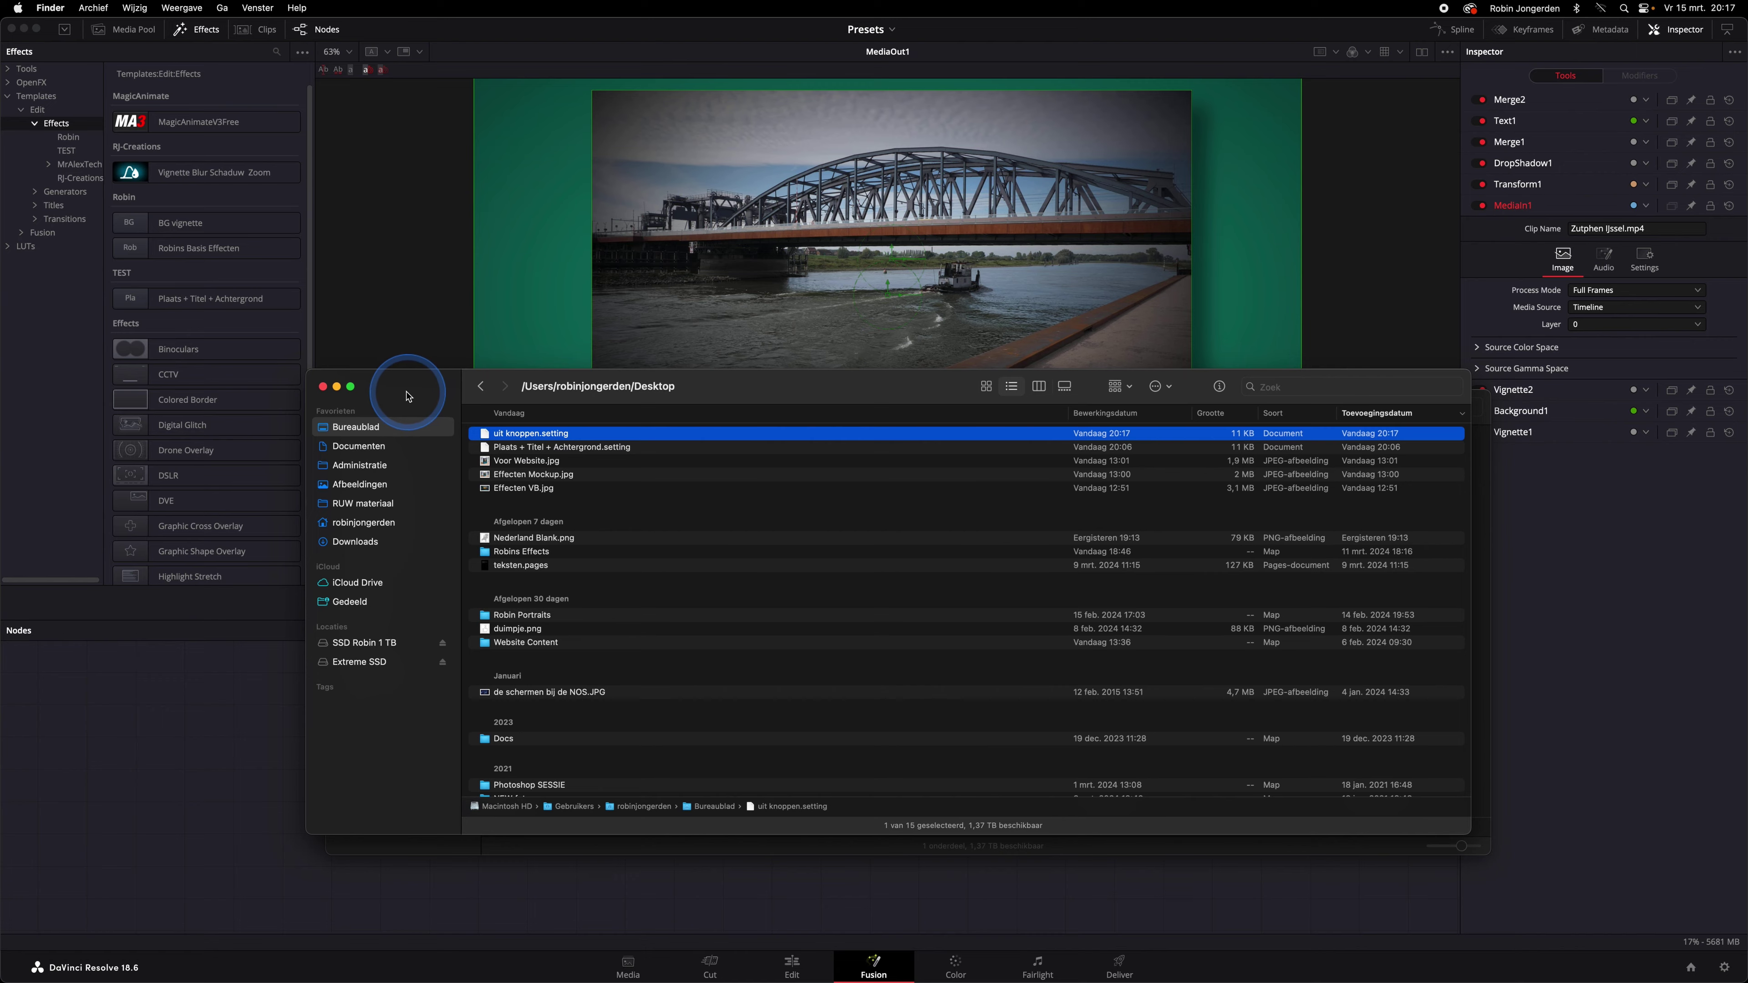
drag(408, 396, 994, 618)
click(816, 574)
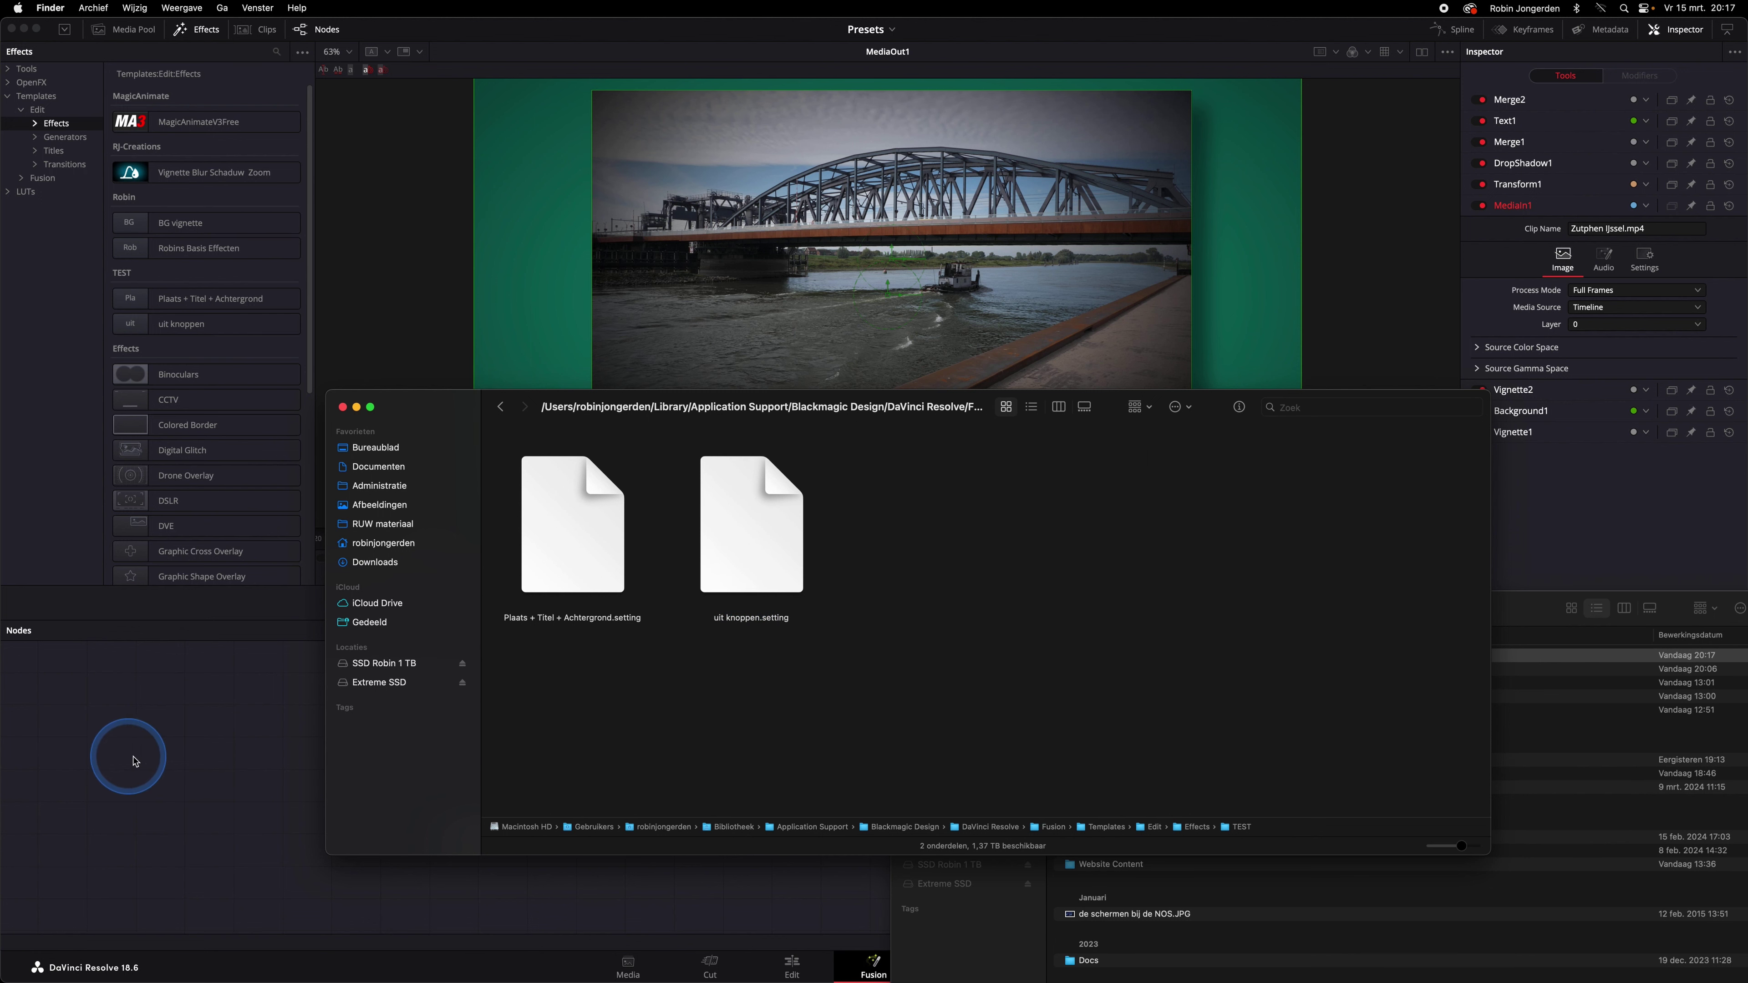
click(226, 734)
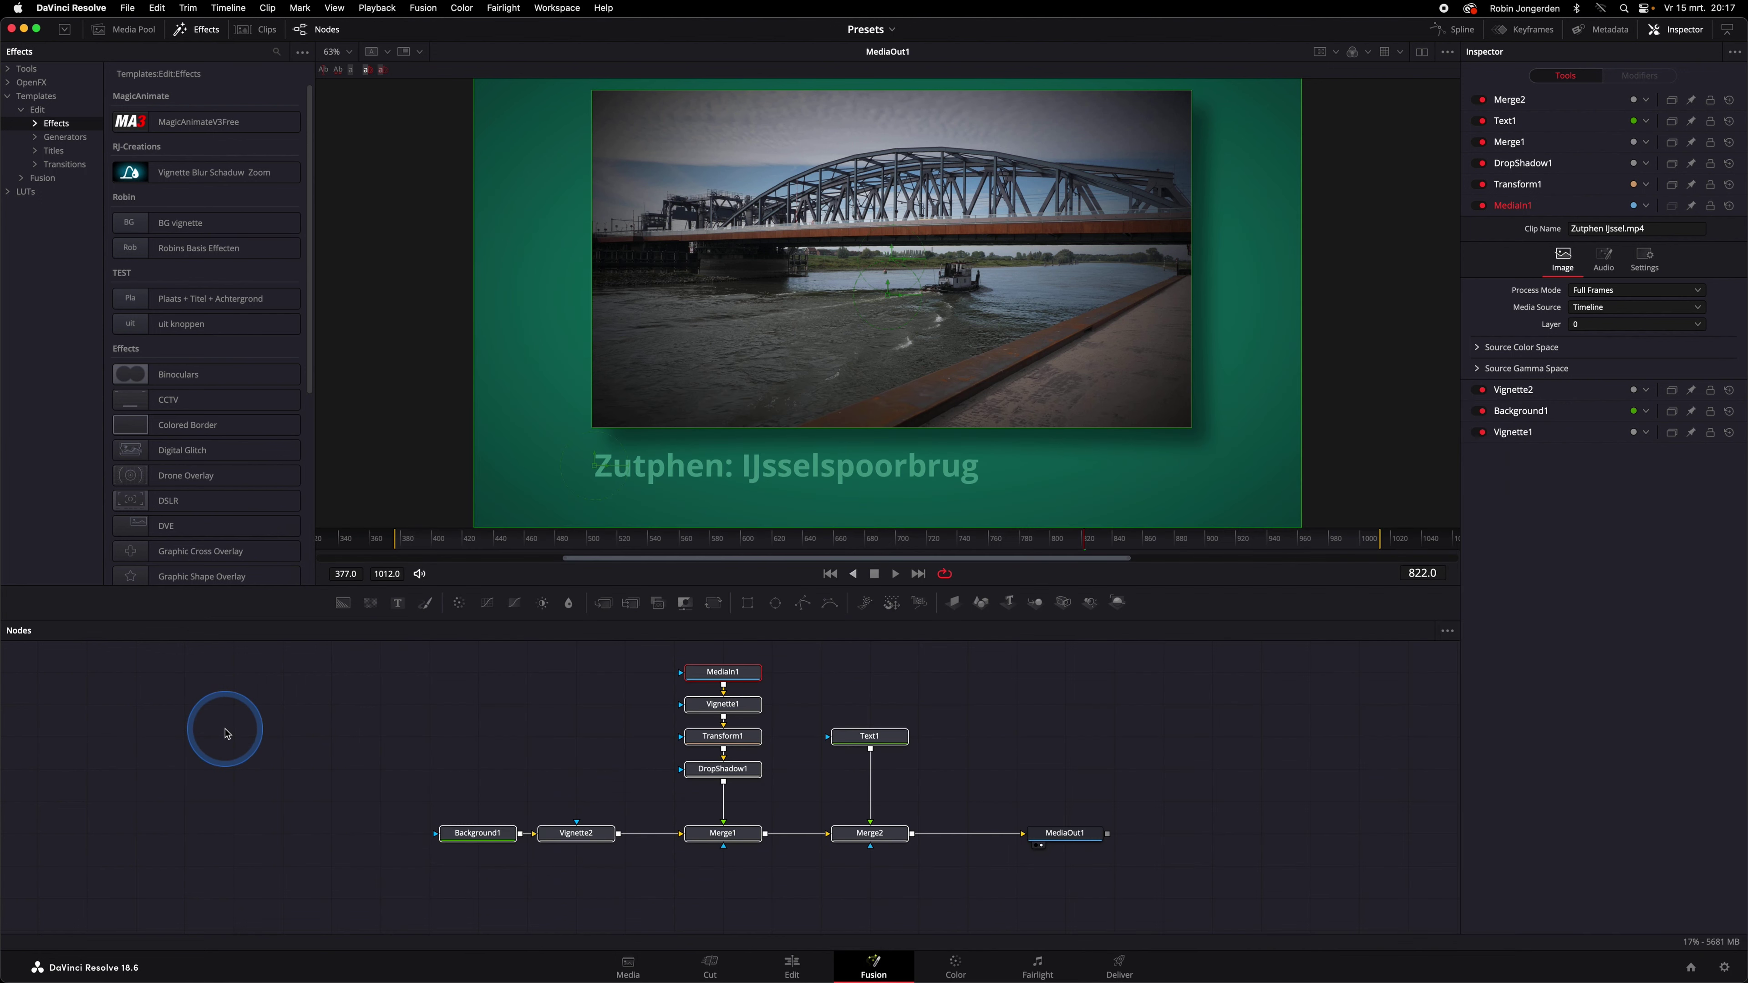
Step: On the Edit page, add Tulpen en Koeien.mp4 from the media pool to the timeline end
click(798, 977)
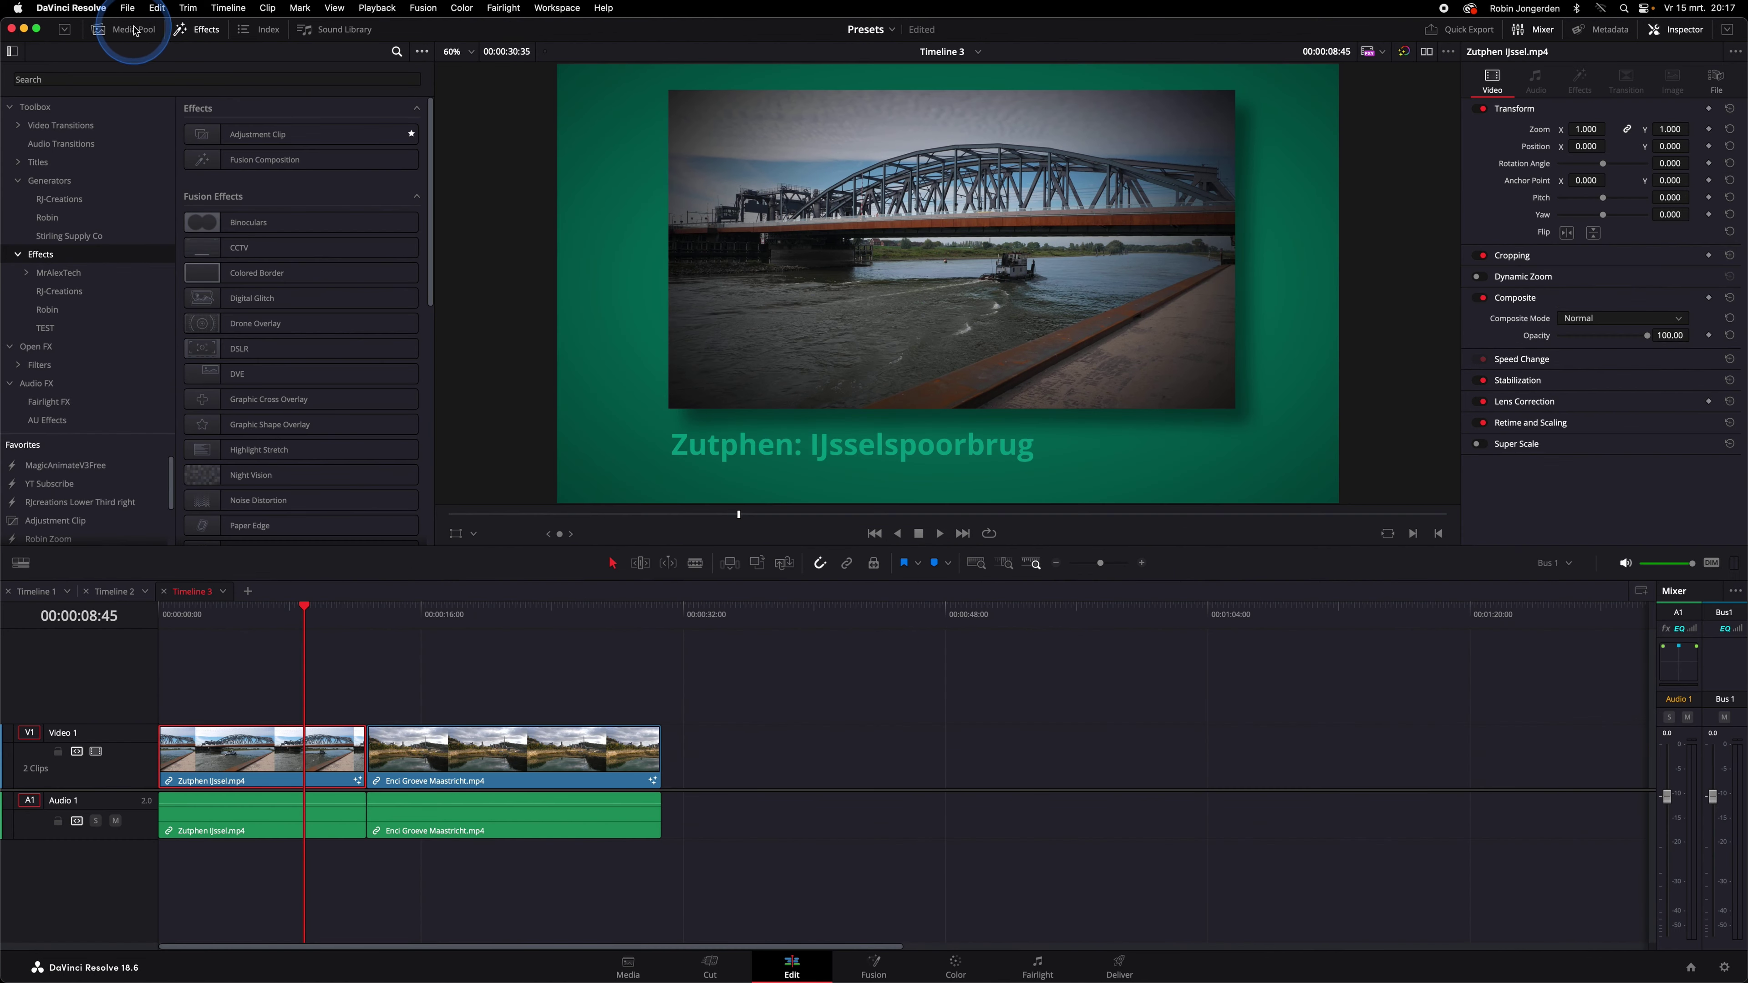
click(133, 31)
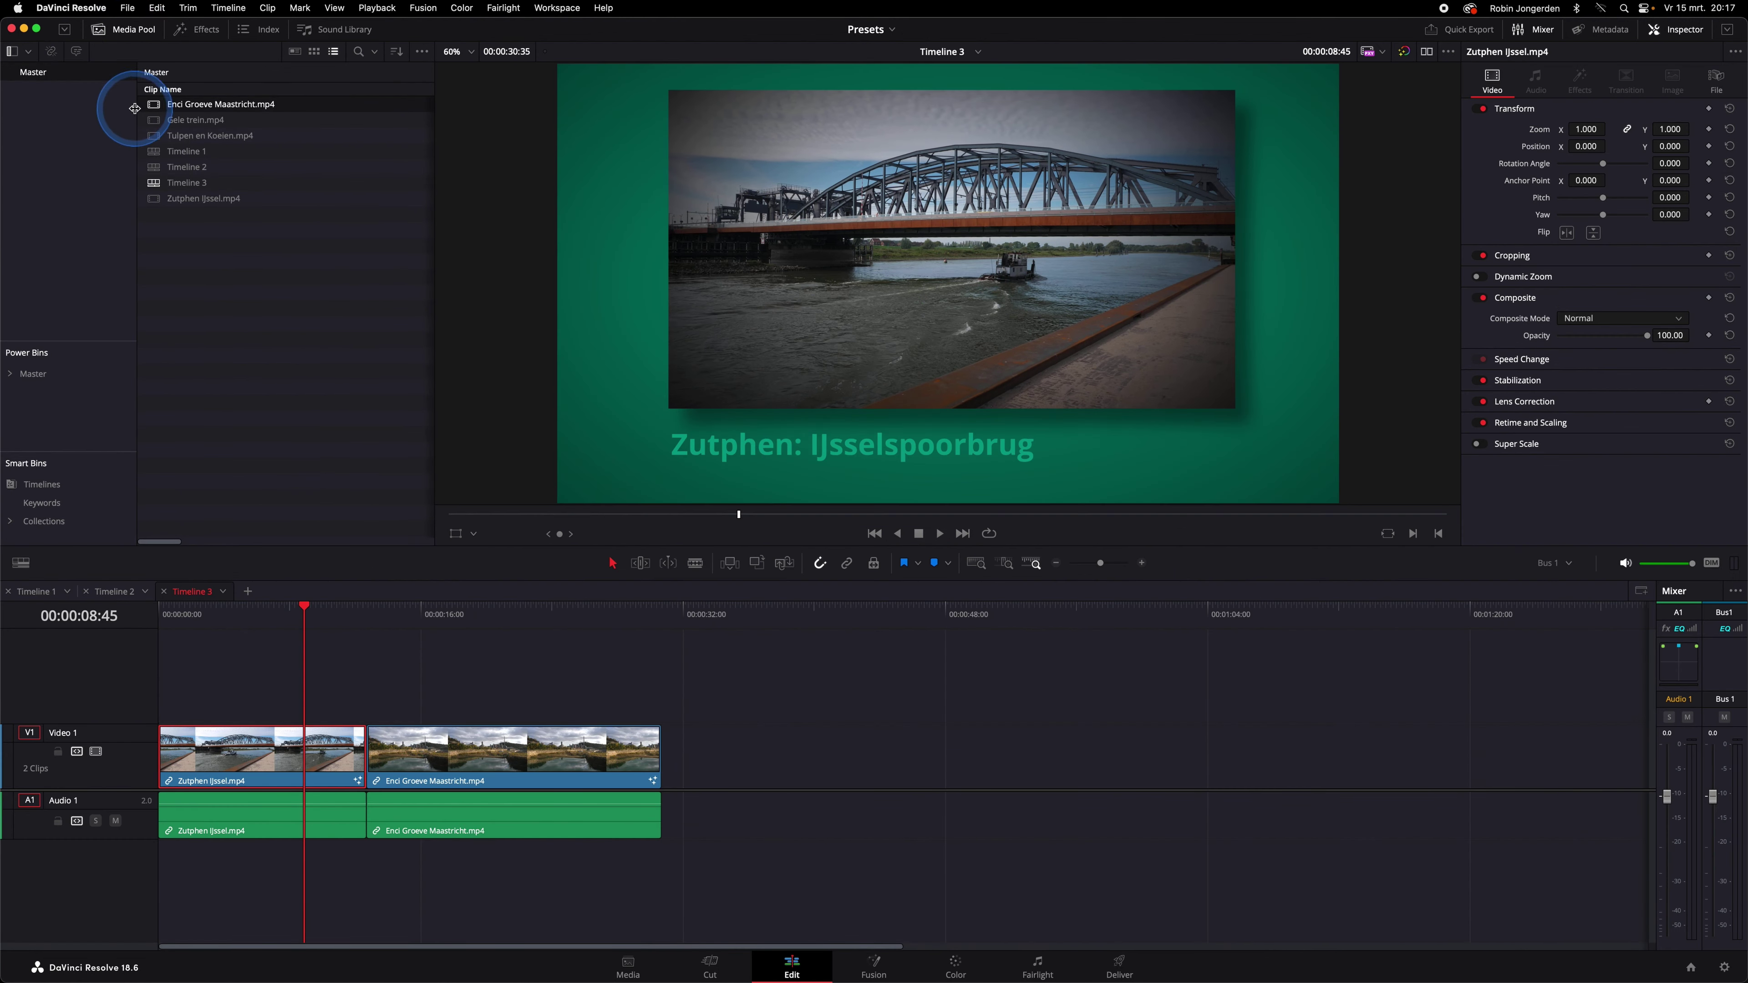
click(164, 139)
drag(159, 139, 689, 754)
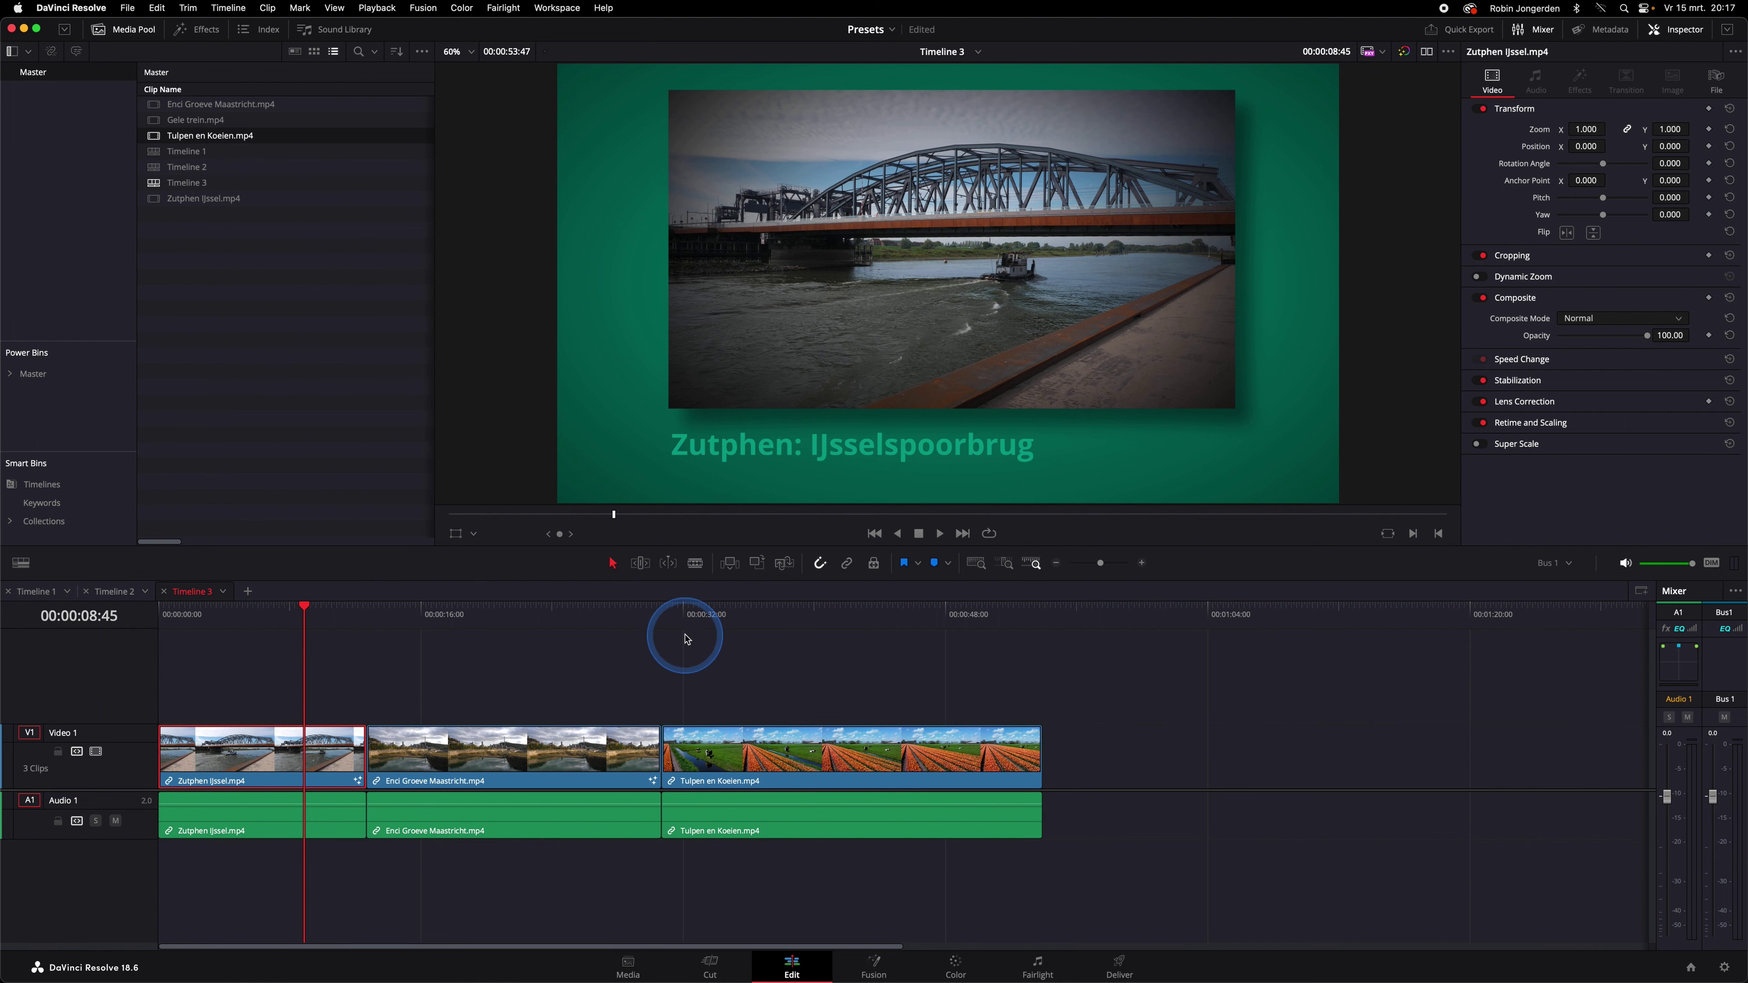
Step: Apply the uit knoppen effect from the TEST effects folder to the tulip clip
drag(685, 619, 804, 630)
click(866, 768)
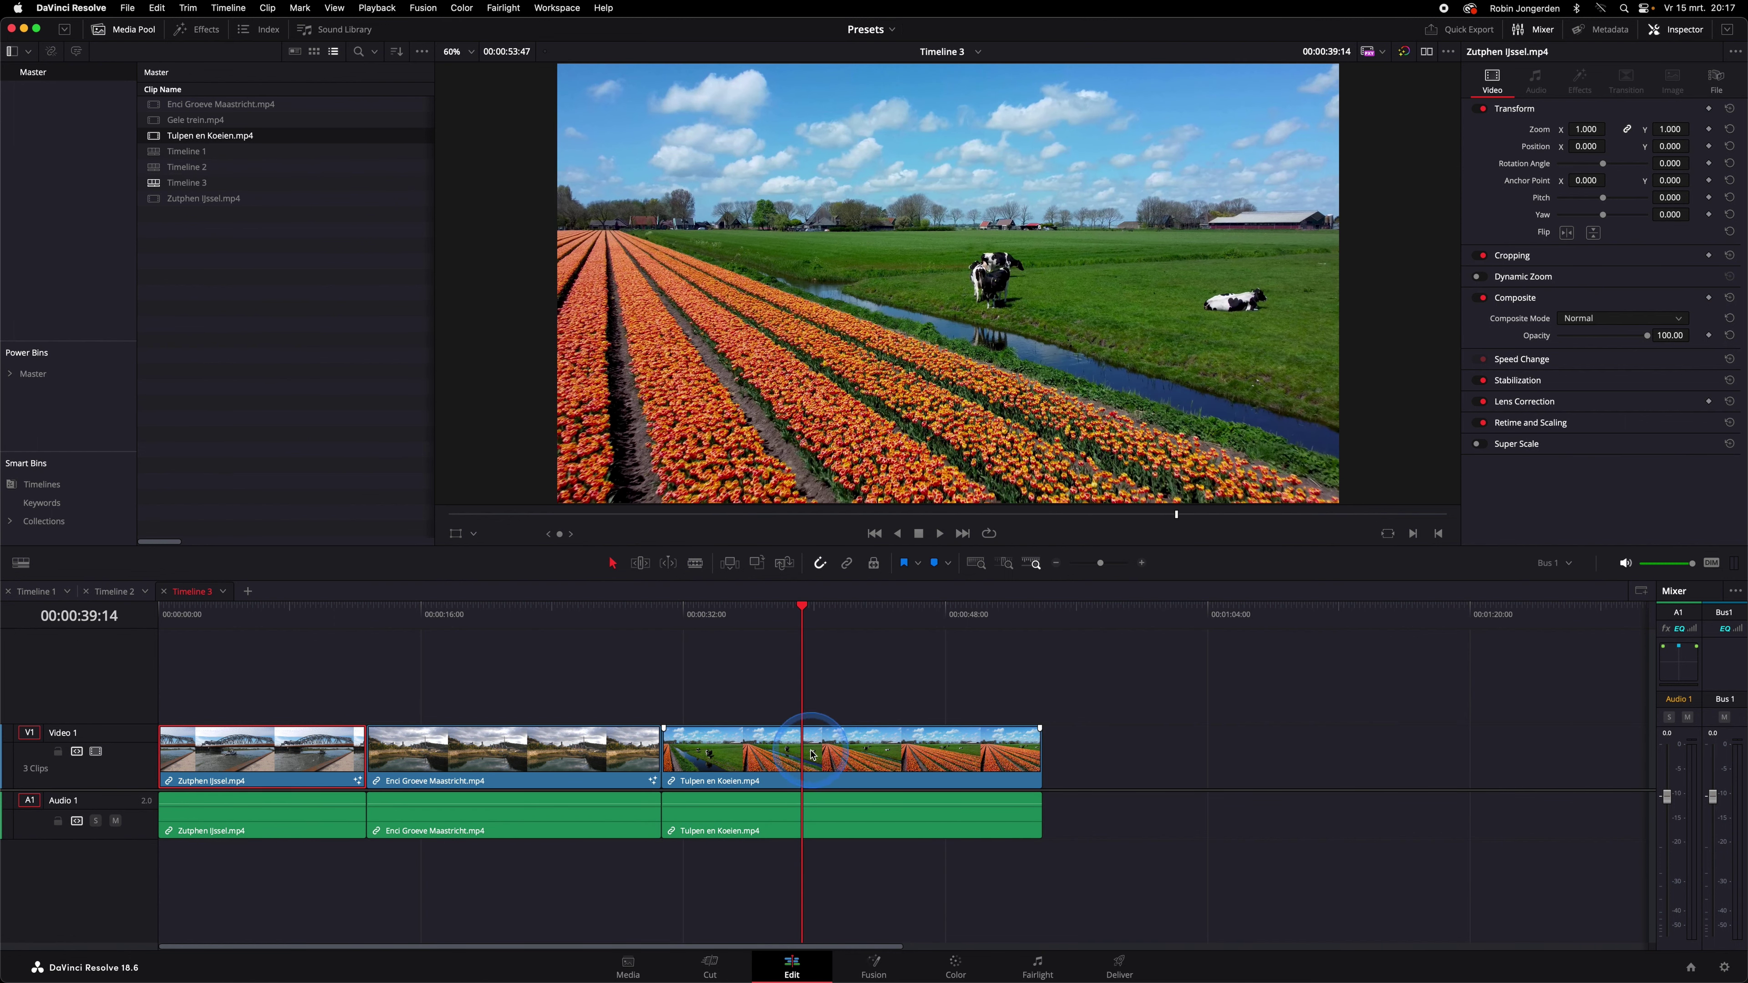
click(835, 752)
click(216, 34)
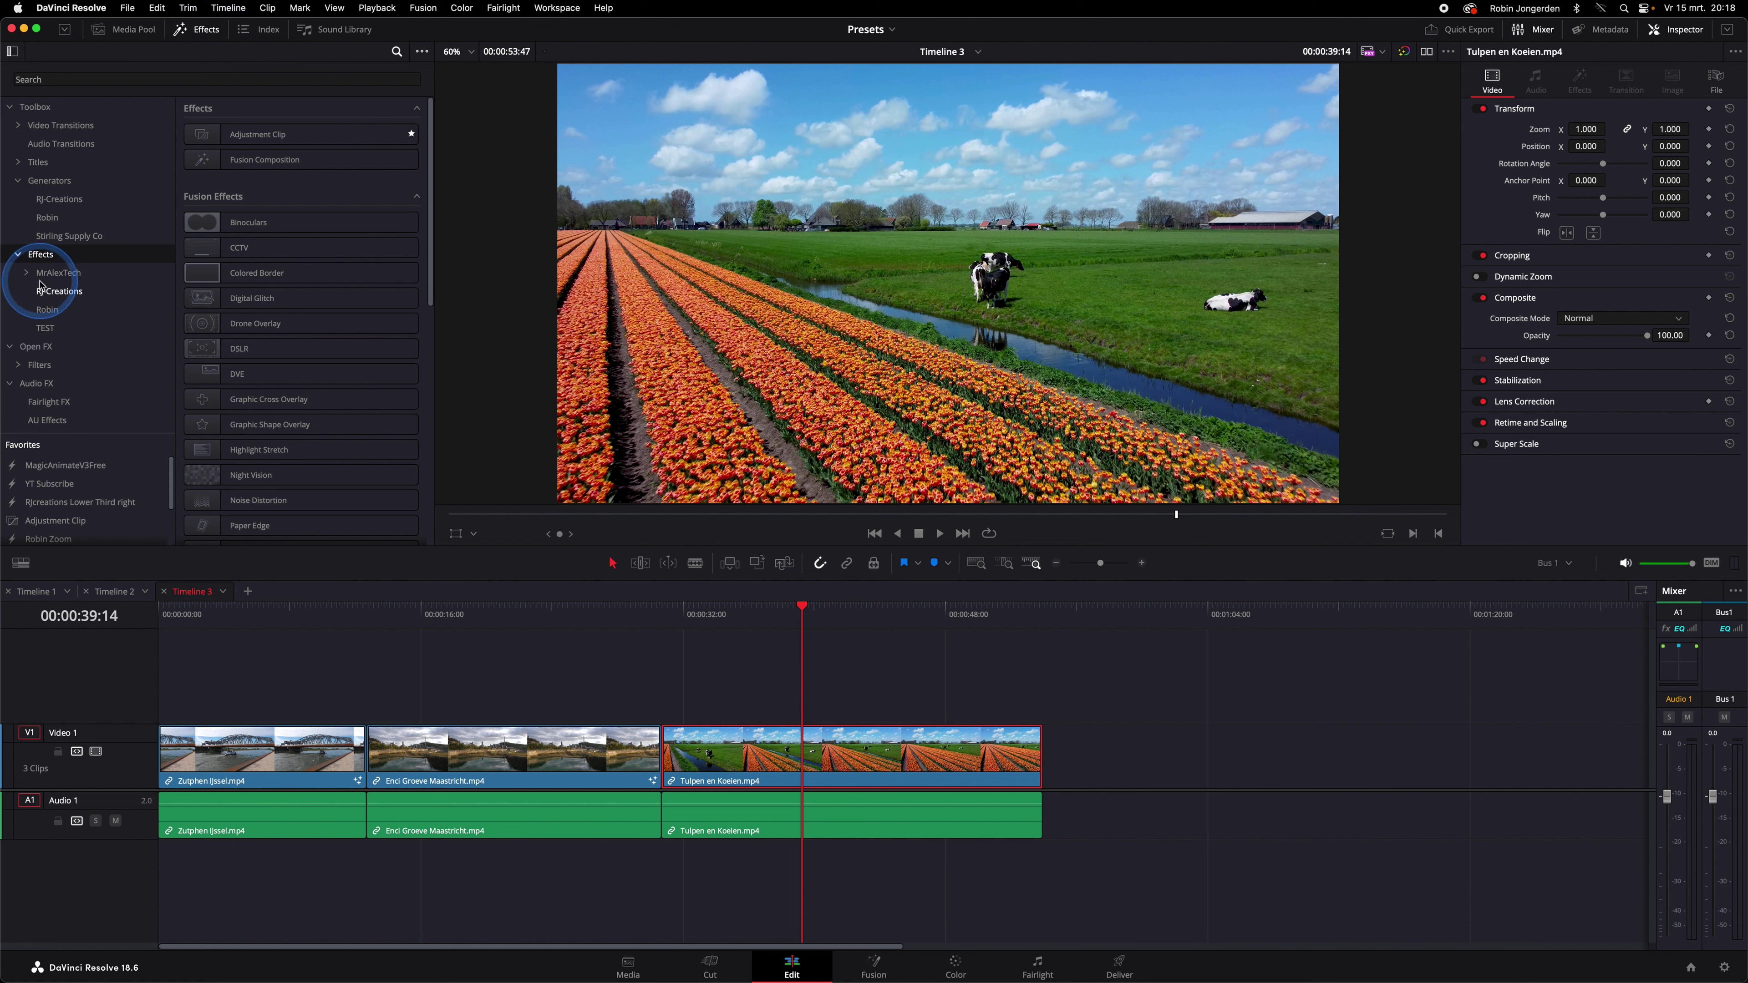
click(46, 328)
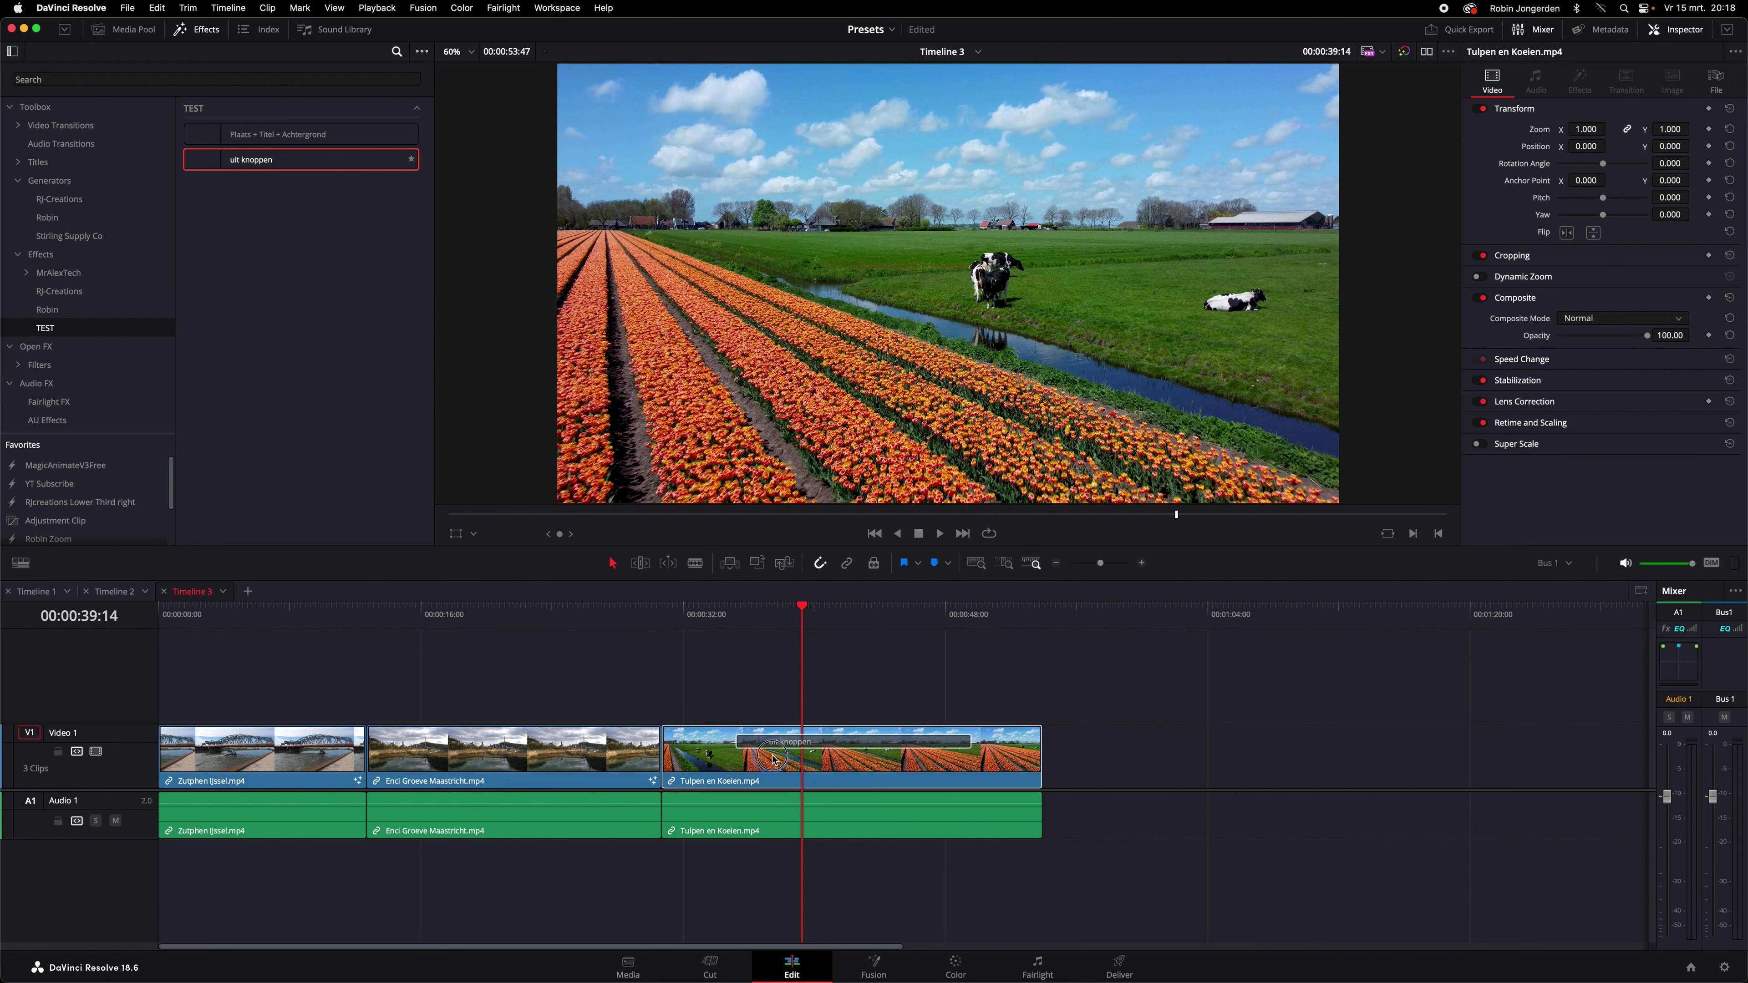
drag(208, 166, 775, 759)
click(778, 611)
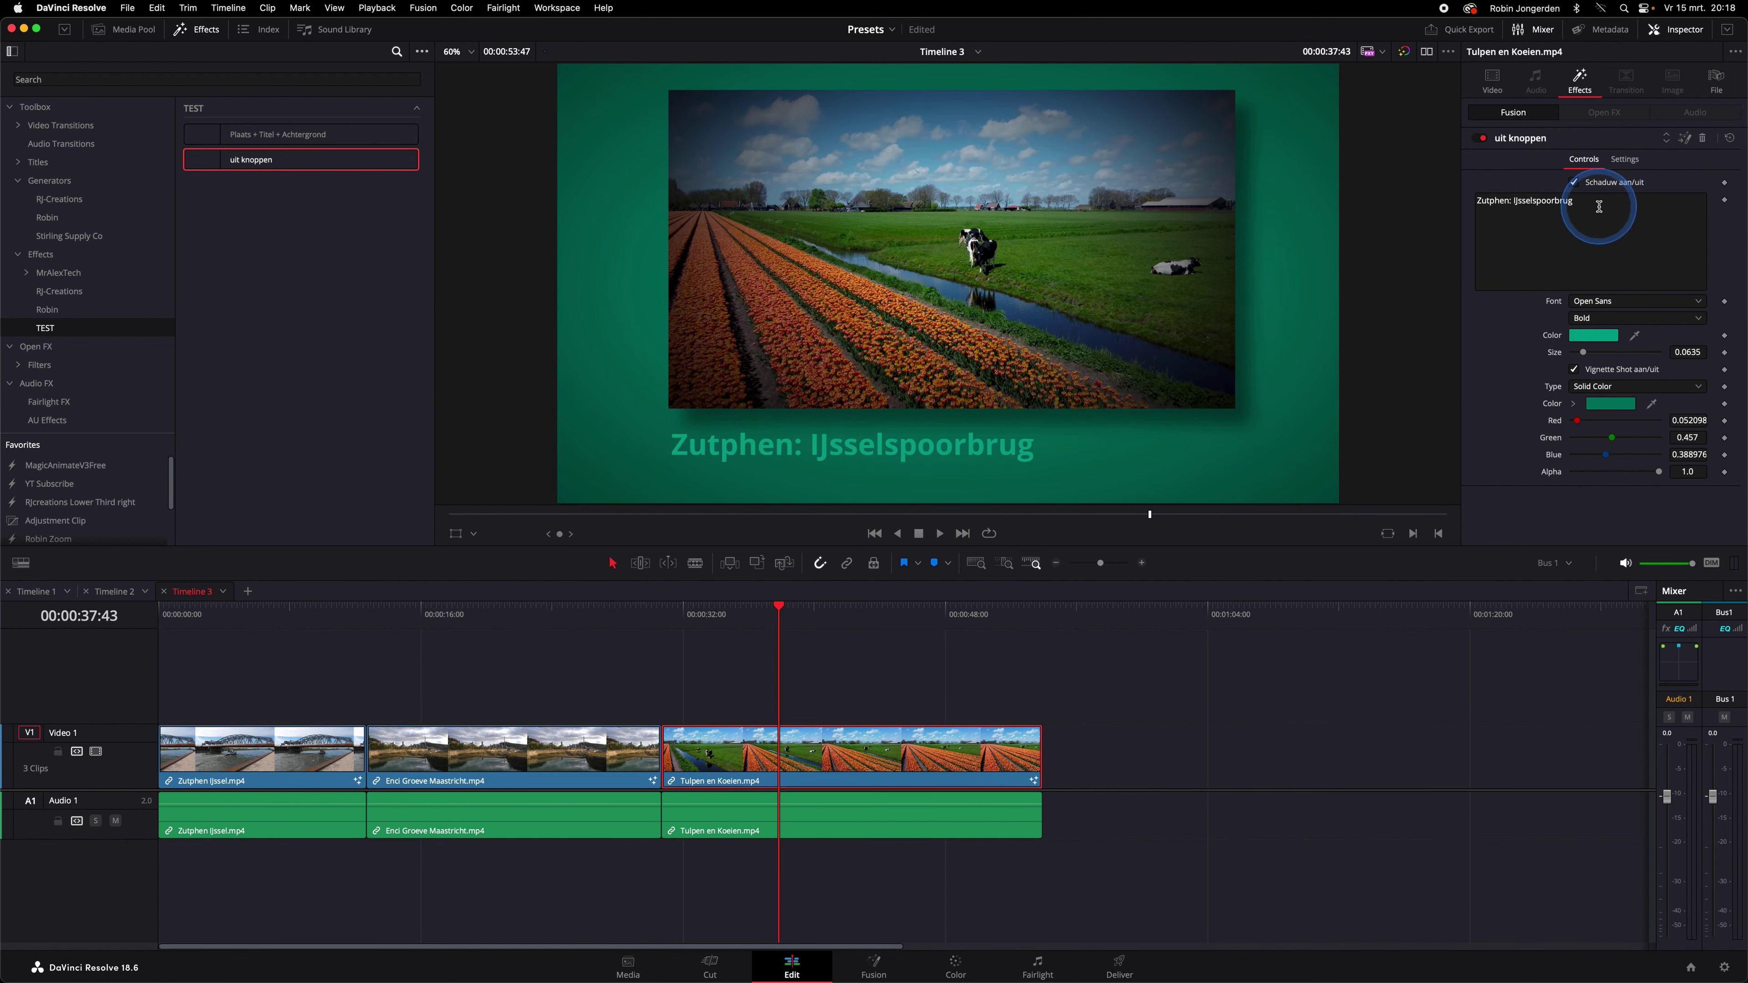
Step: Test the drop shadow and vignette on/off checkboxes in the effect's Inspector controls
click(1575, 182)
click(1575, 369)
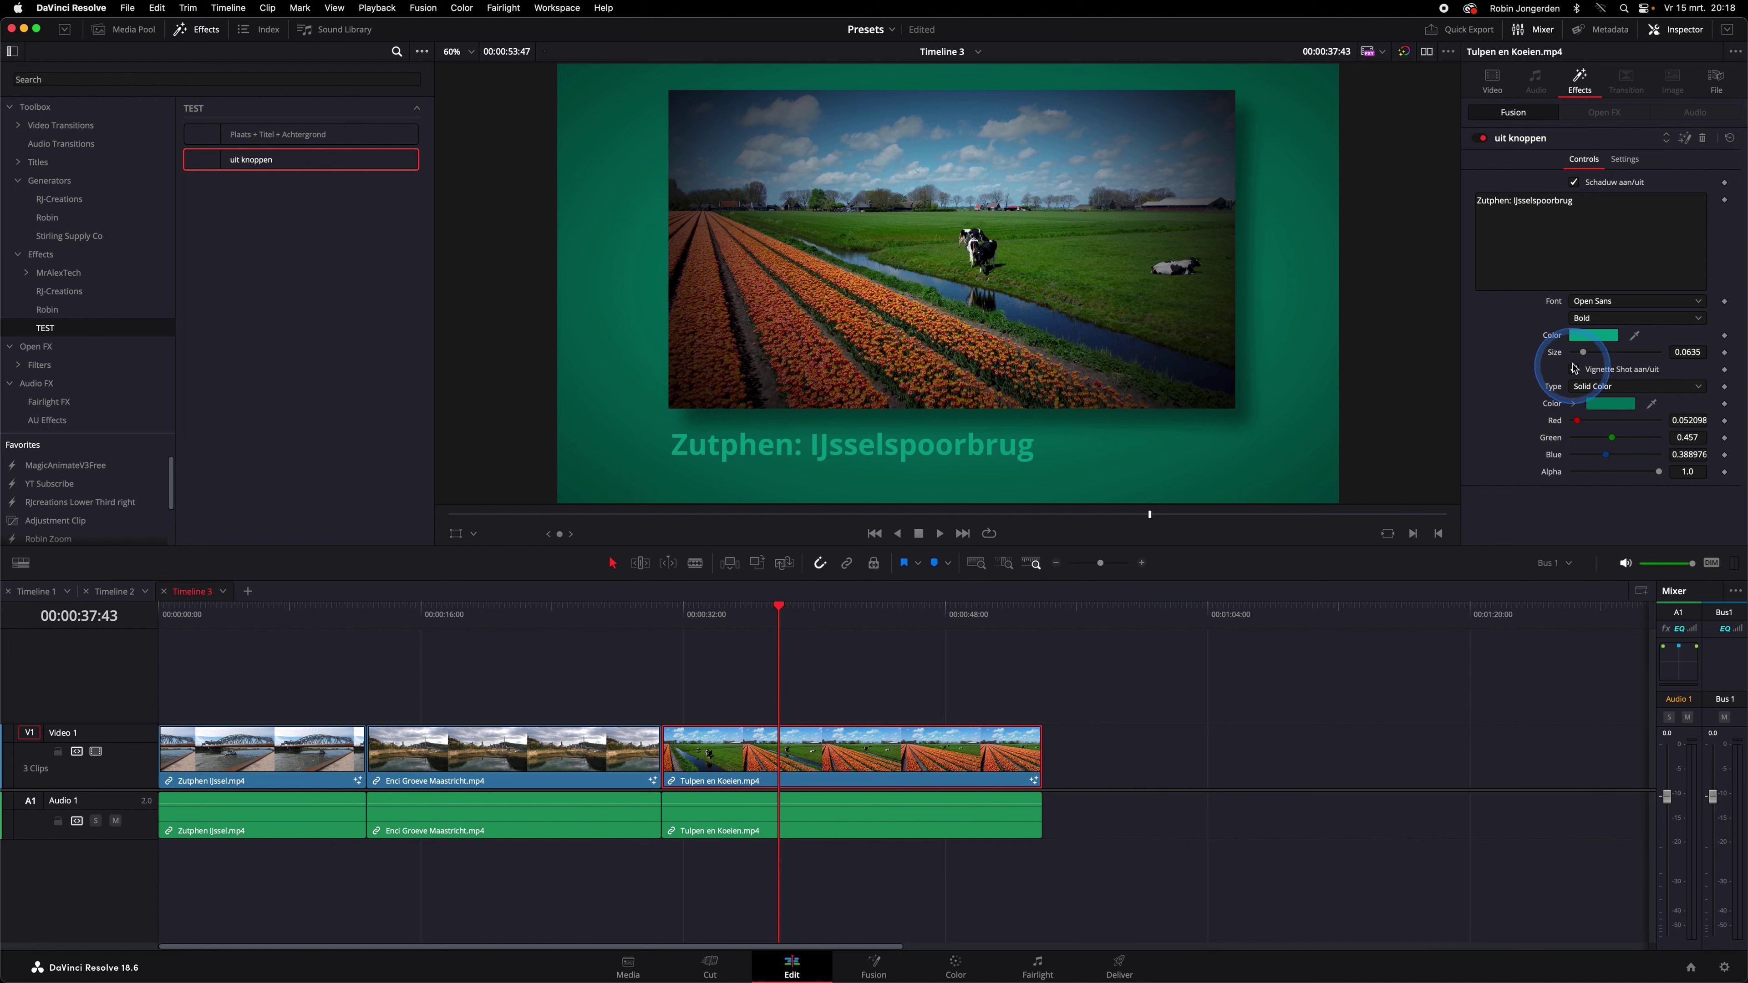
click(1575, 370)
click(1575, 370)
click(1575, 370)
click(1575, 370)
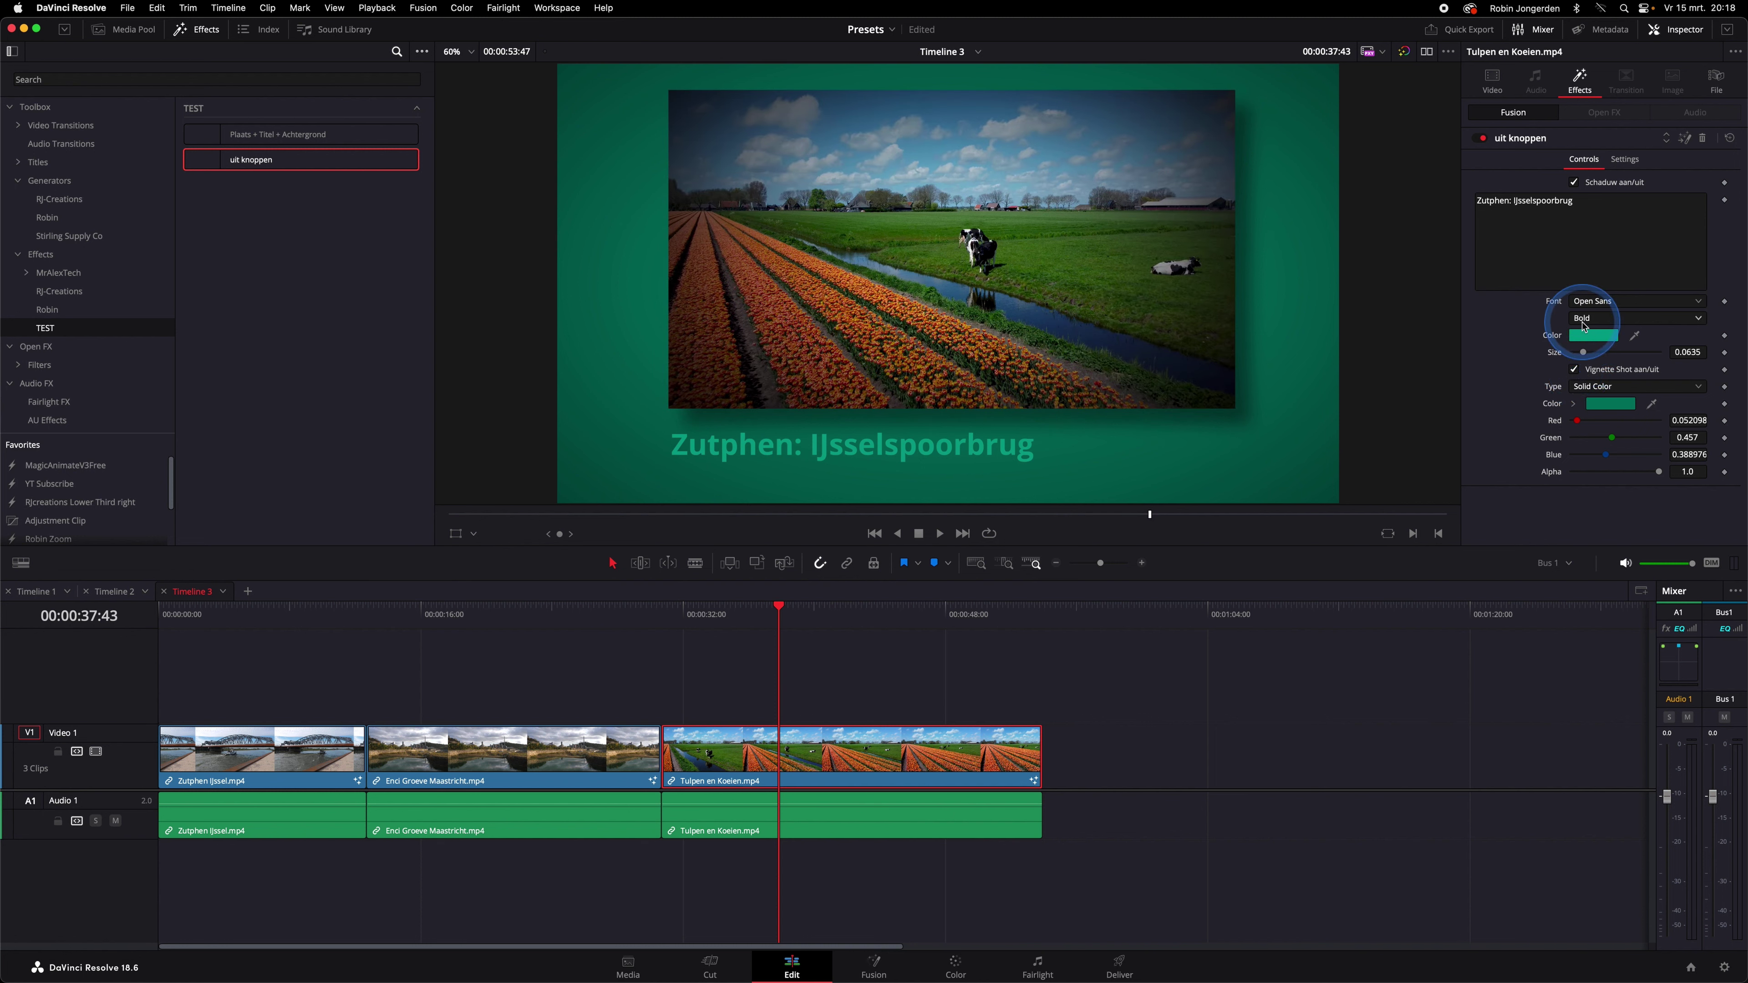
Step: Replace the title Zutphen with 'Hoorn: Polderlandschap' and set the vignette background to yellow
double_click(1491, 200)
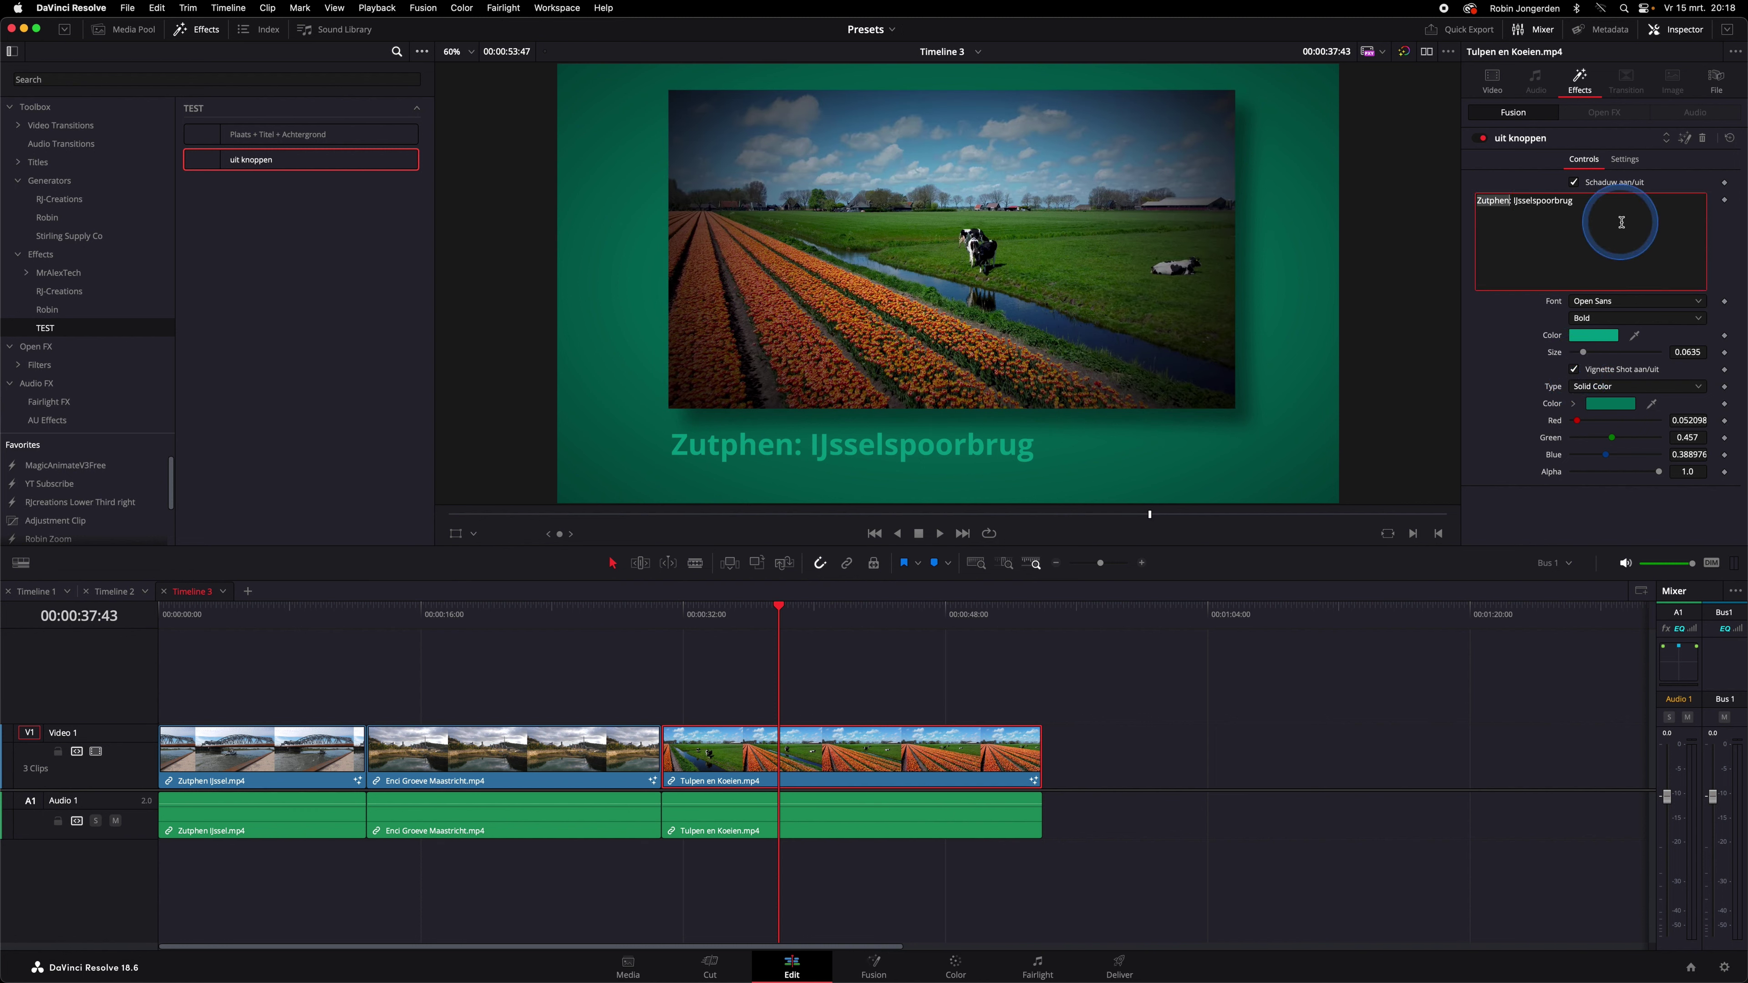
text(Hoorn: Polderlandschap)
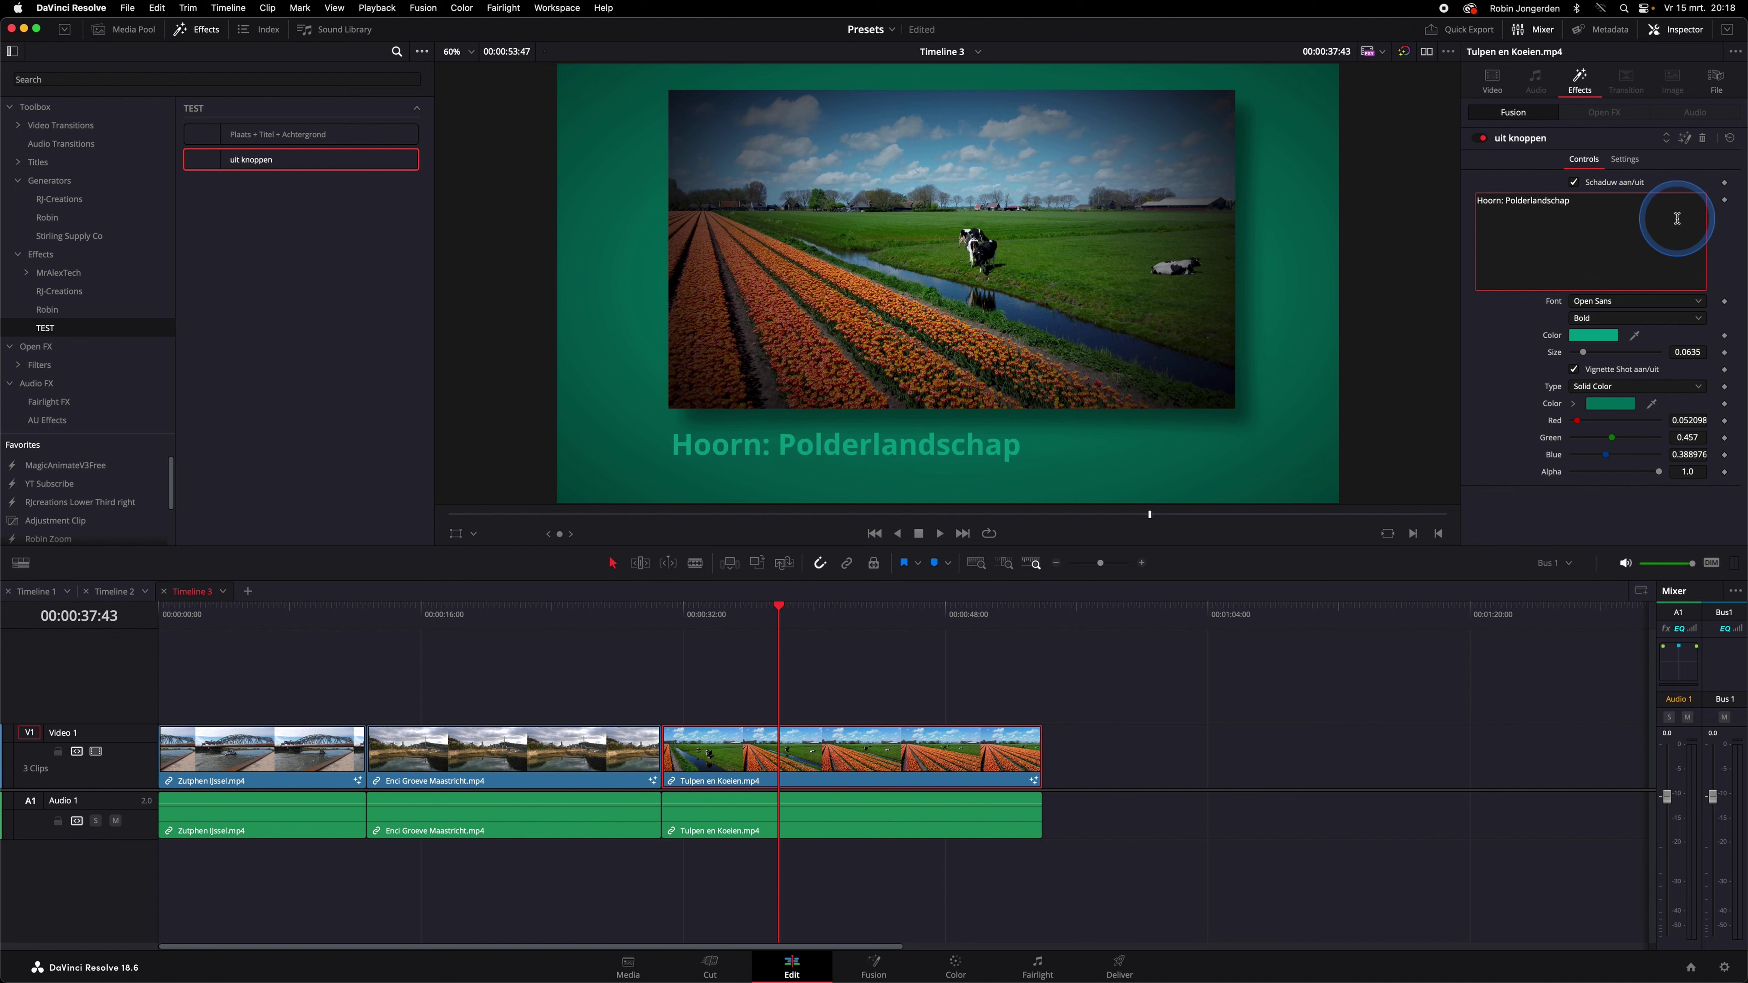
click(1607, 404)
drag(1607, 431, 1625, 427)
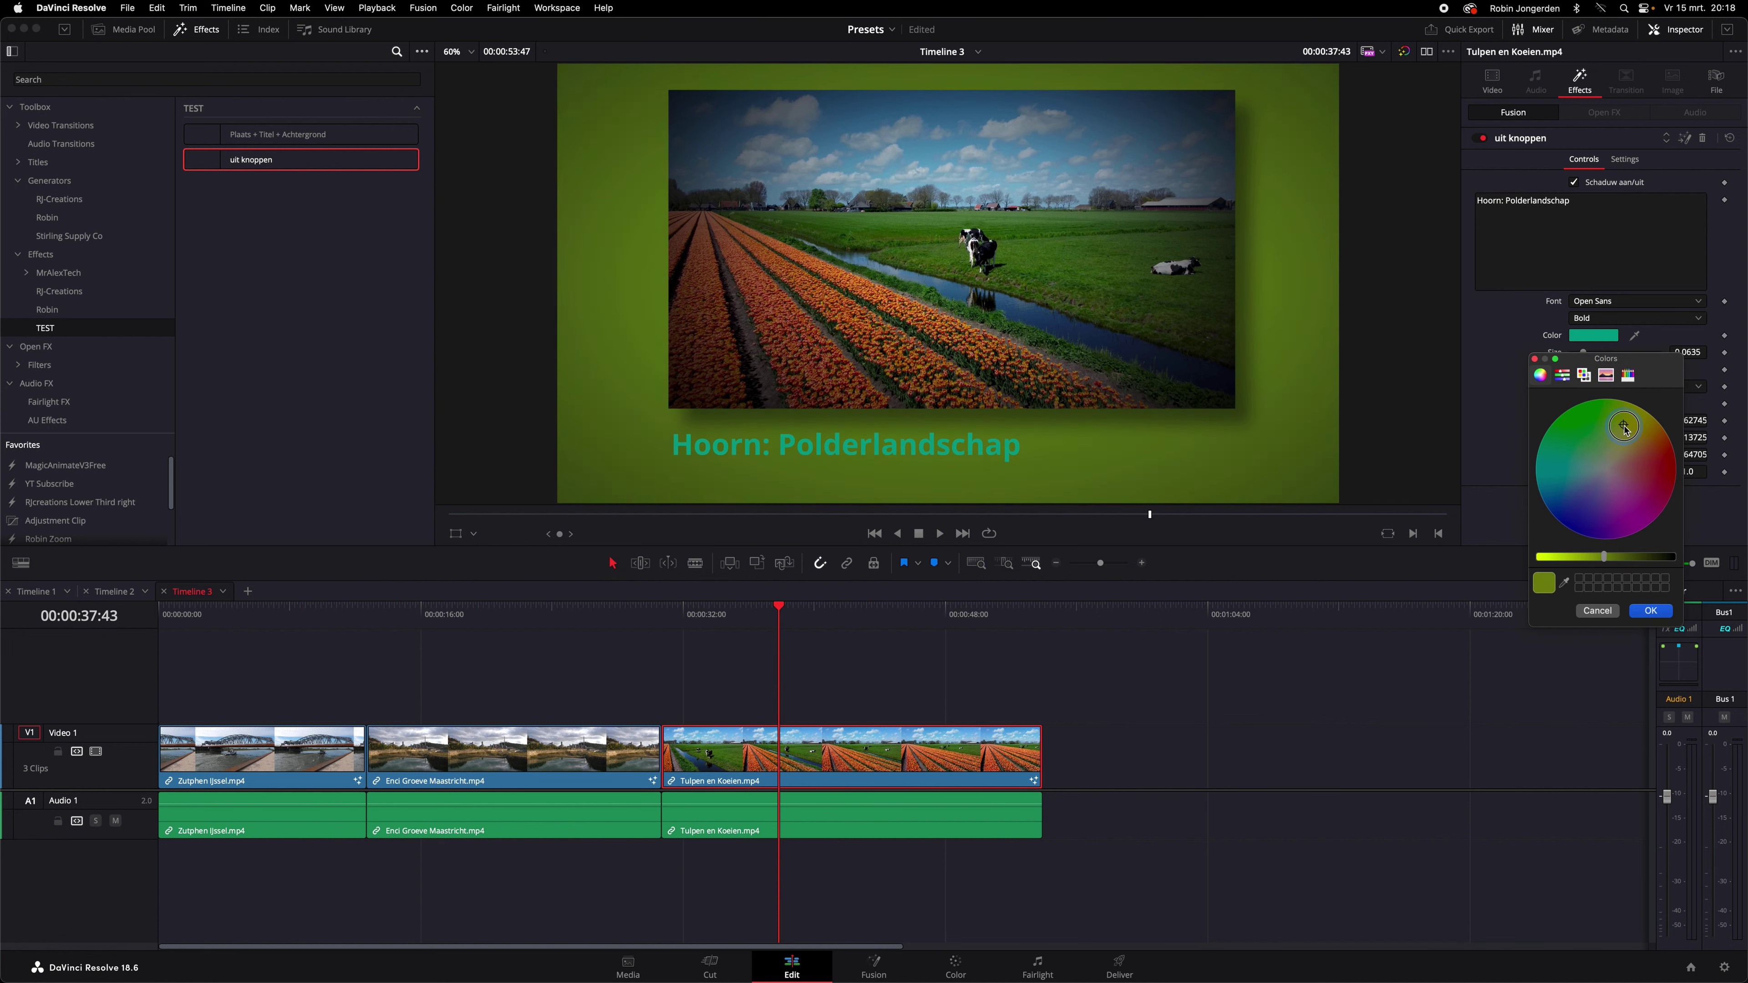
click(1655, 611)
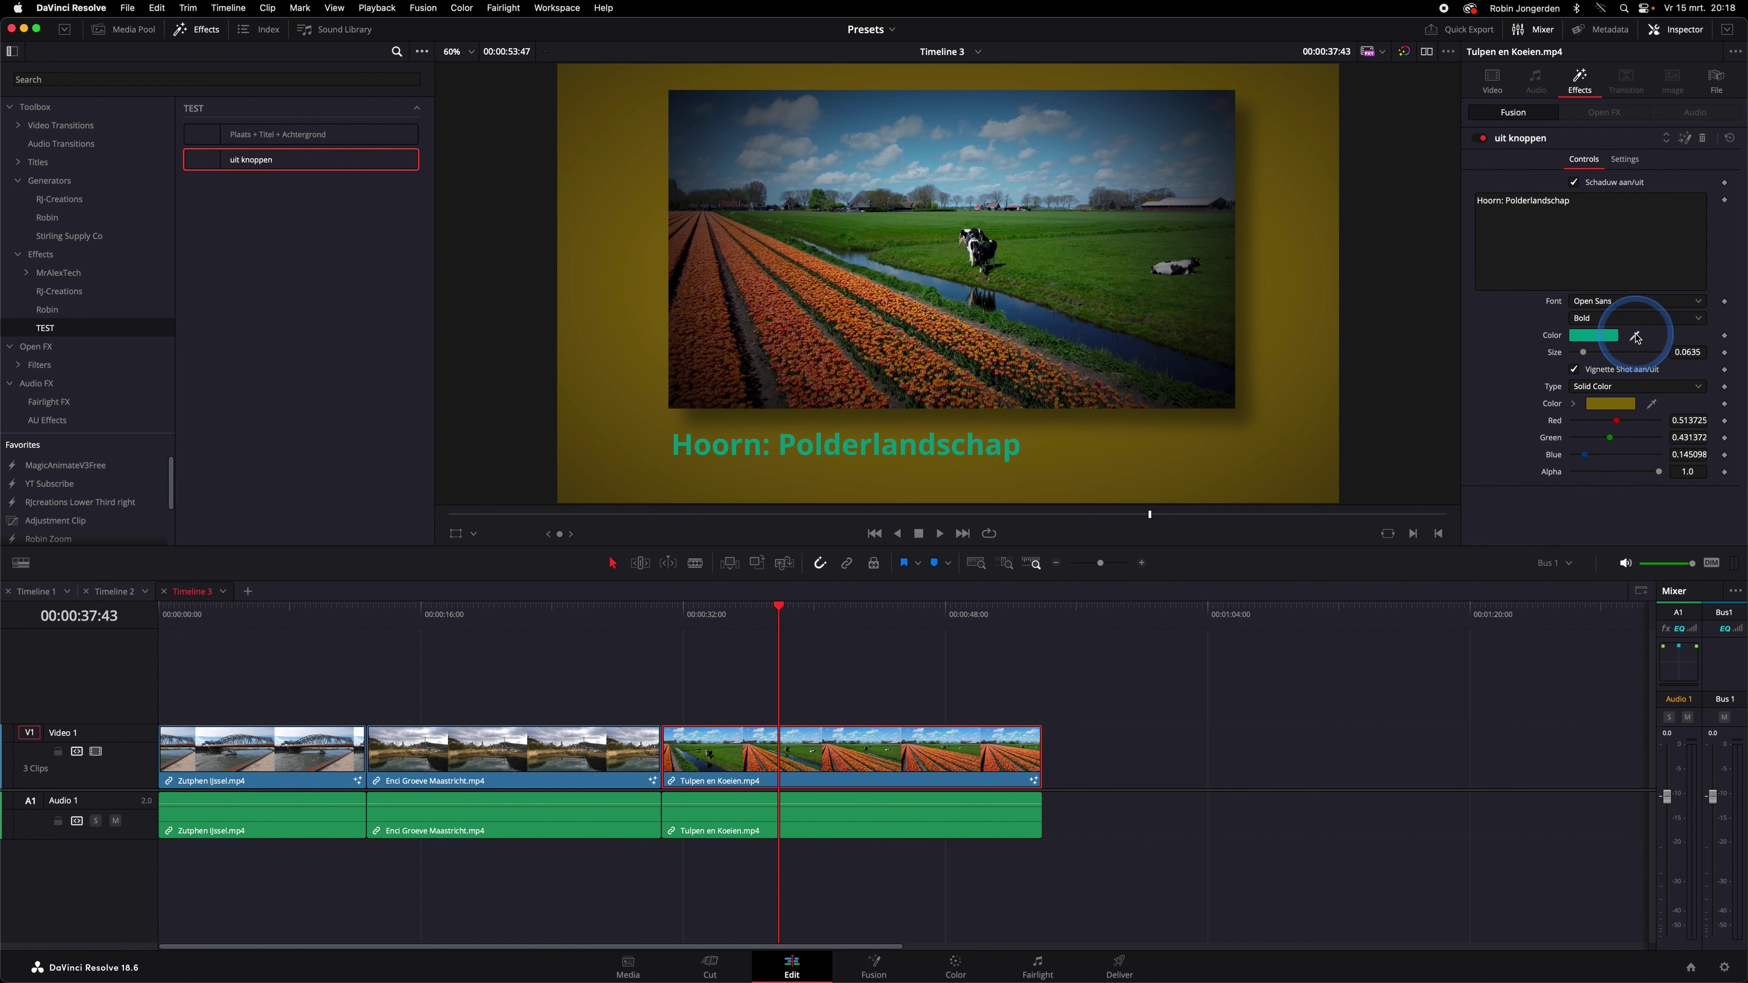
Step: Make the title text a bright yellow sampled from the background
click(1592, 335)
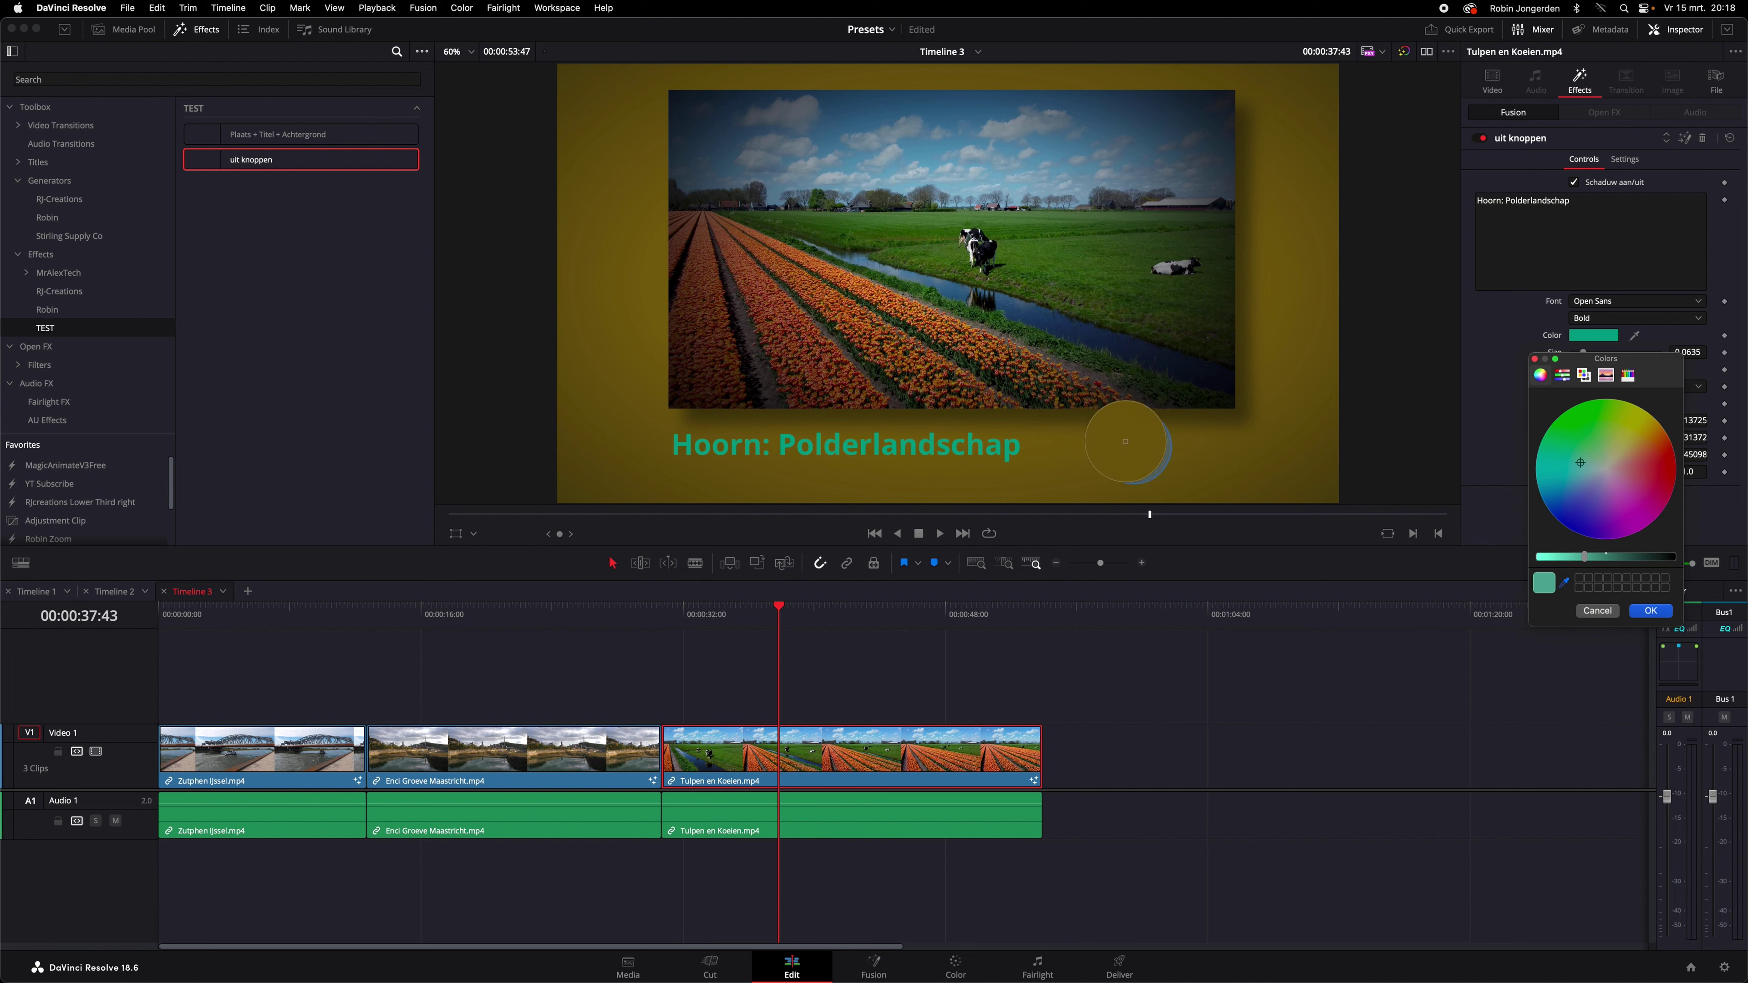
click(1137, 444)
drag(1615, 557, 1570, 560)
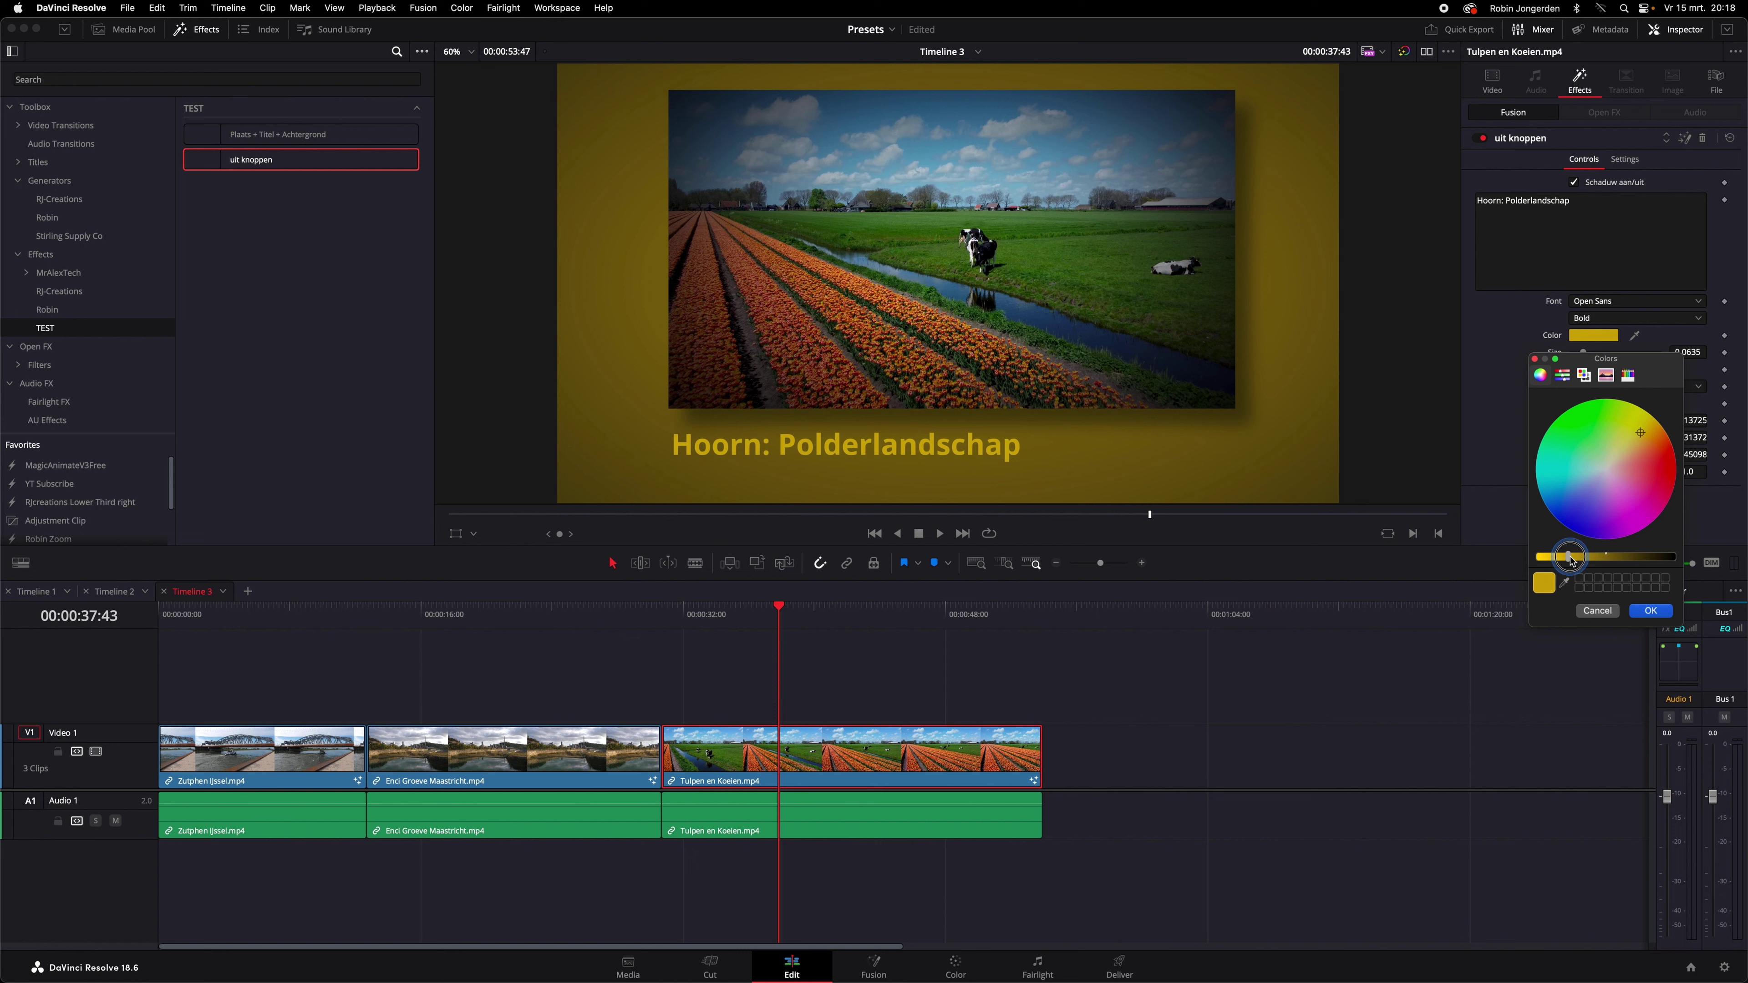
click(1656, 612)
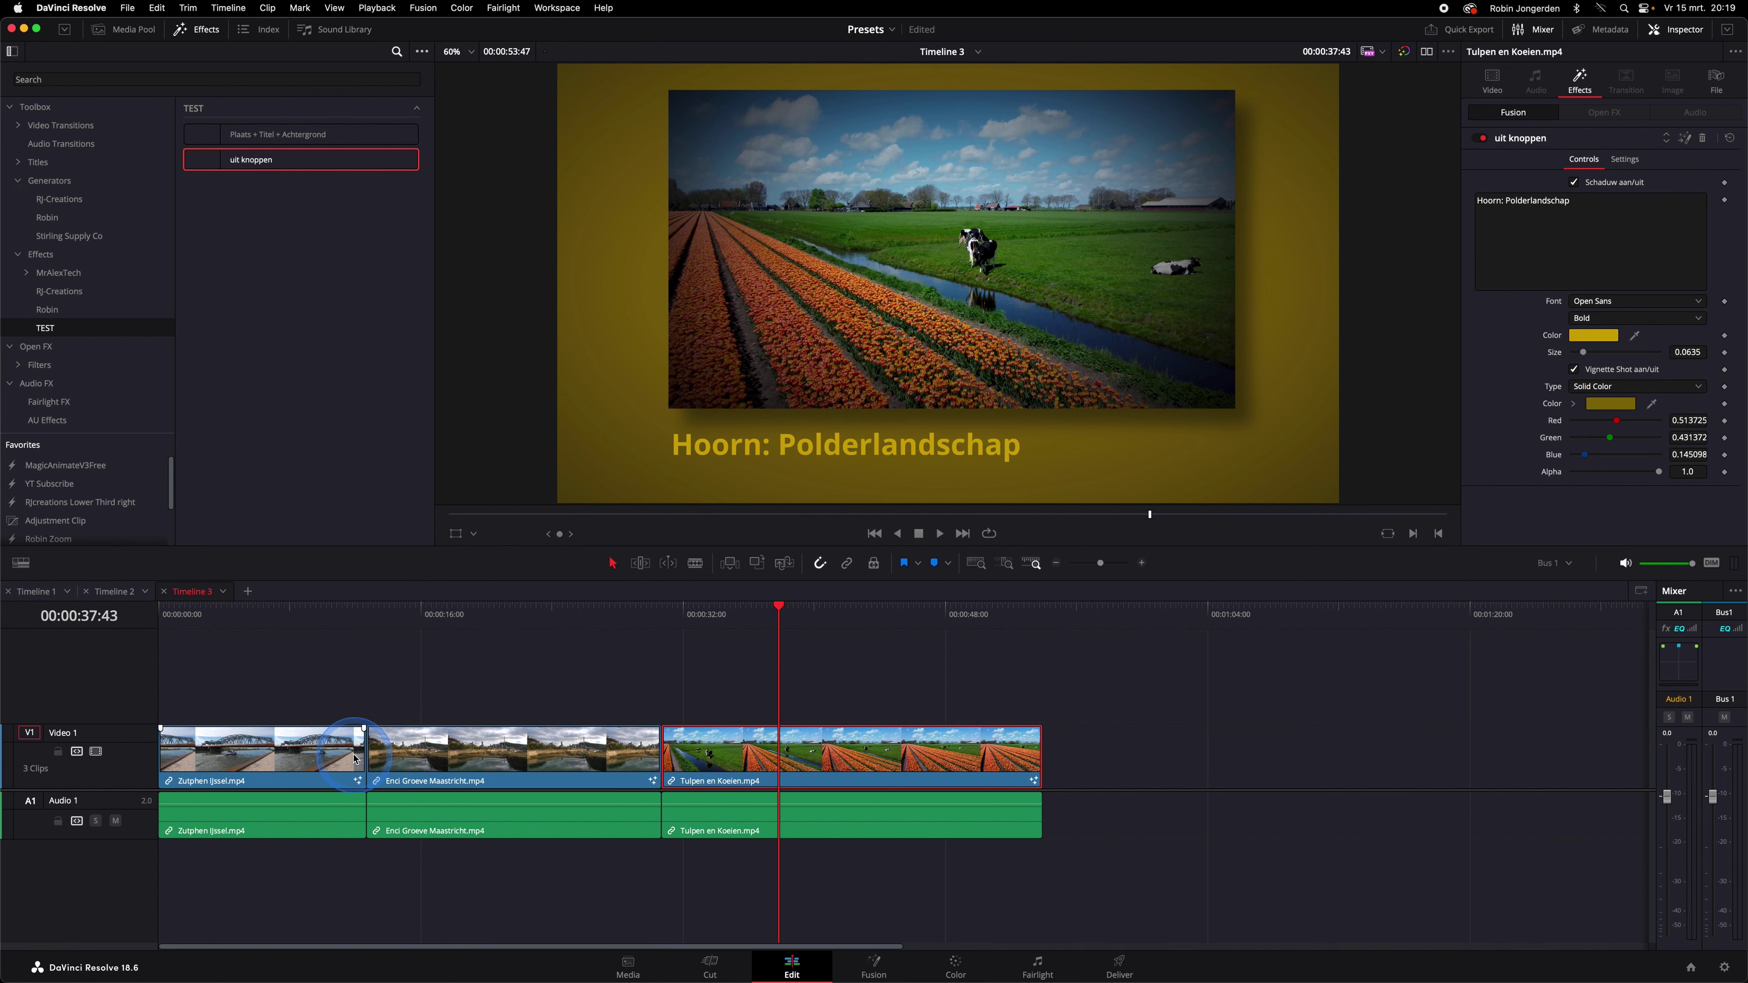
Step: Preview the uit knoppen effect, then select uit knoppen.setting in the Finder TEST templates folder
mouse_move(309, 625)
mouse_down()
mouse_move(279, 624)
mouse_move(737, 666)
mouse_up()
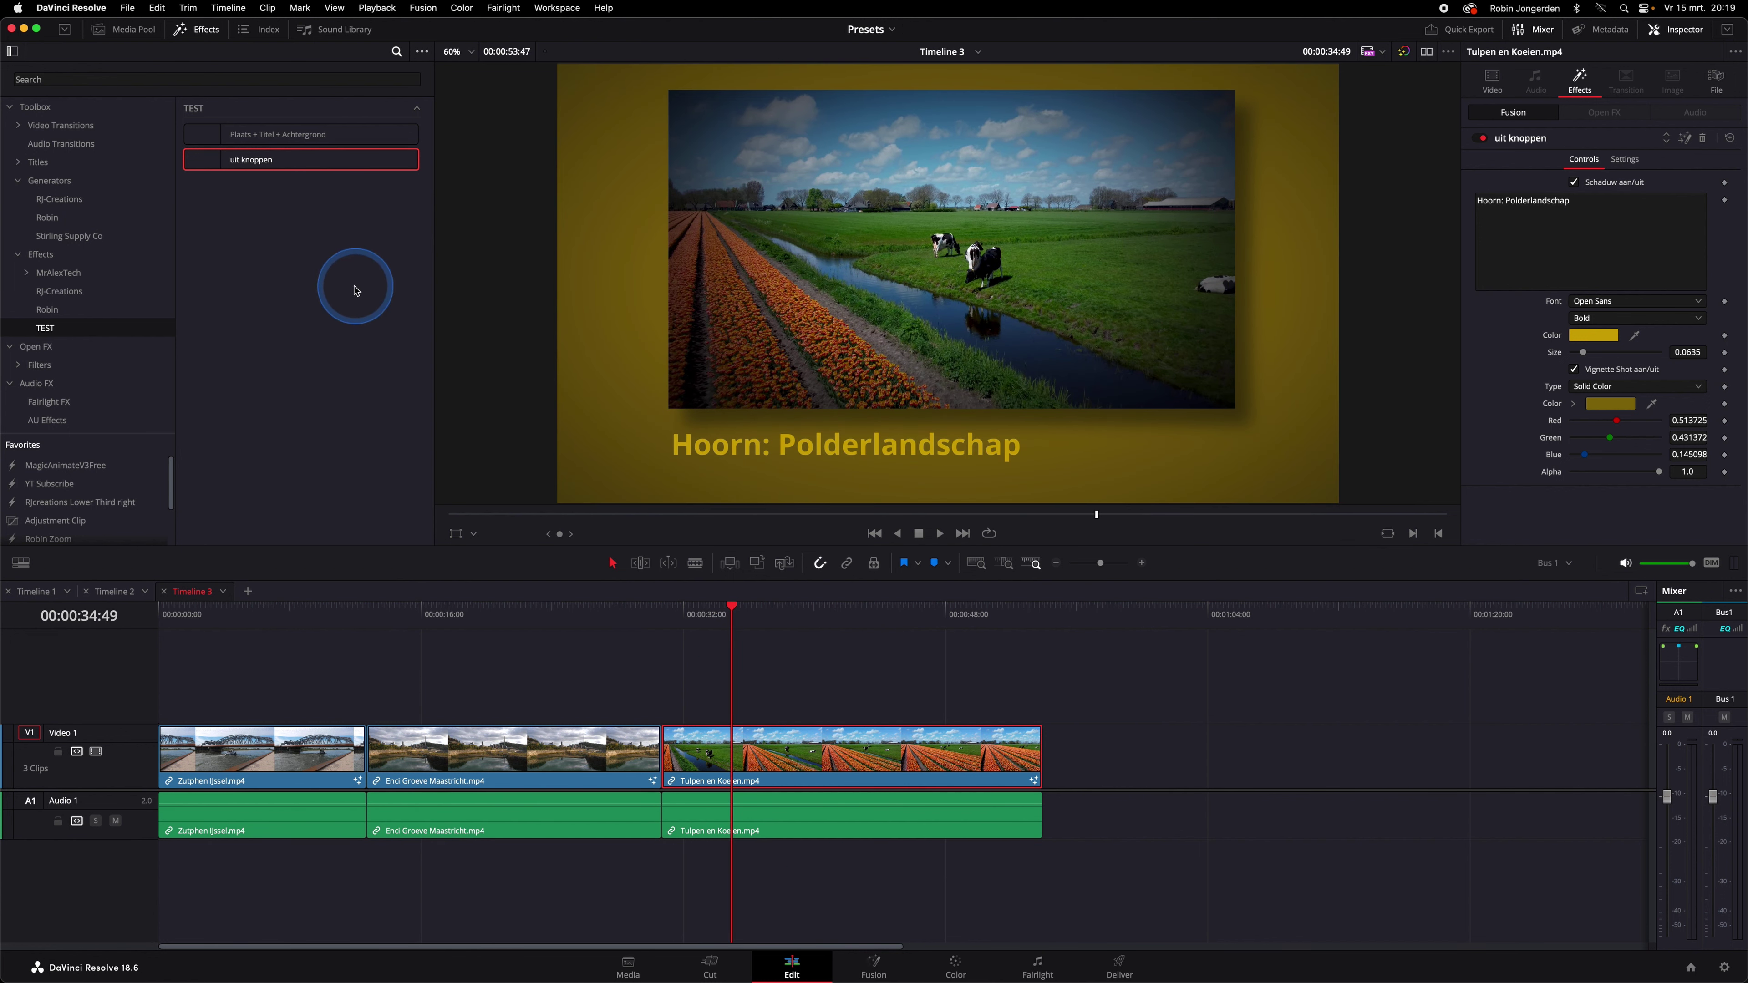
double_click(241, 169)
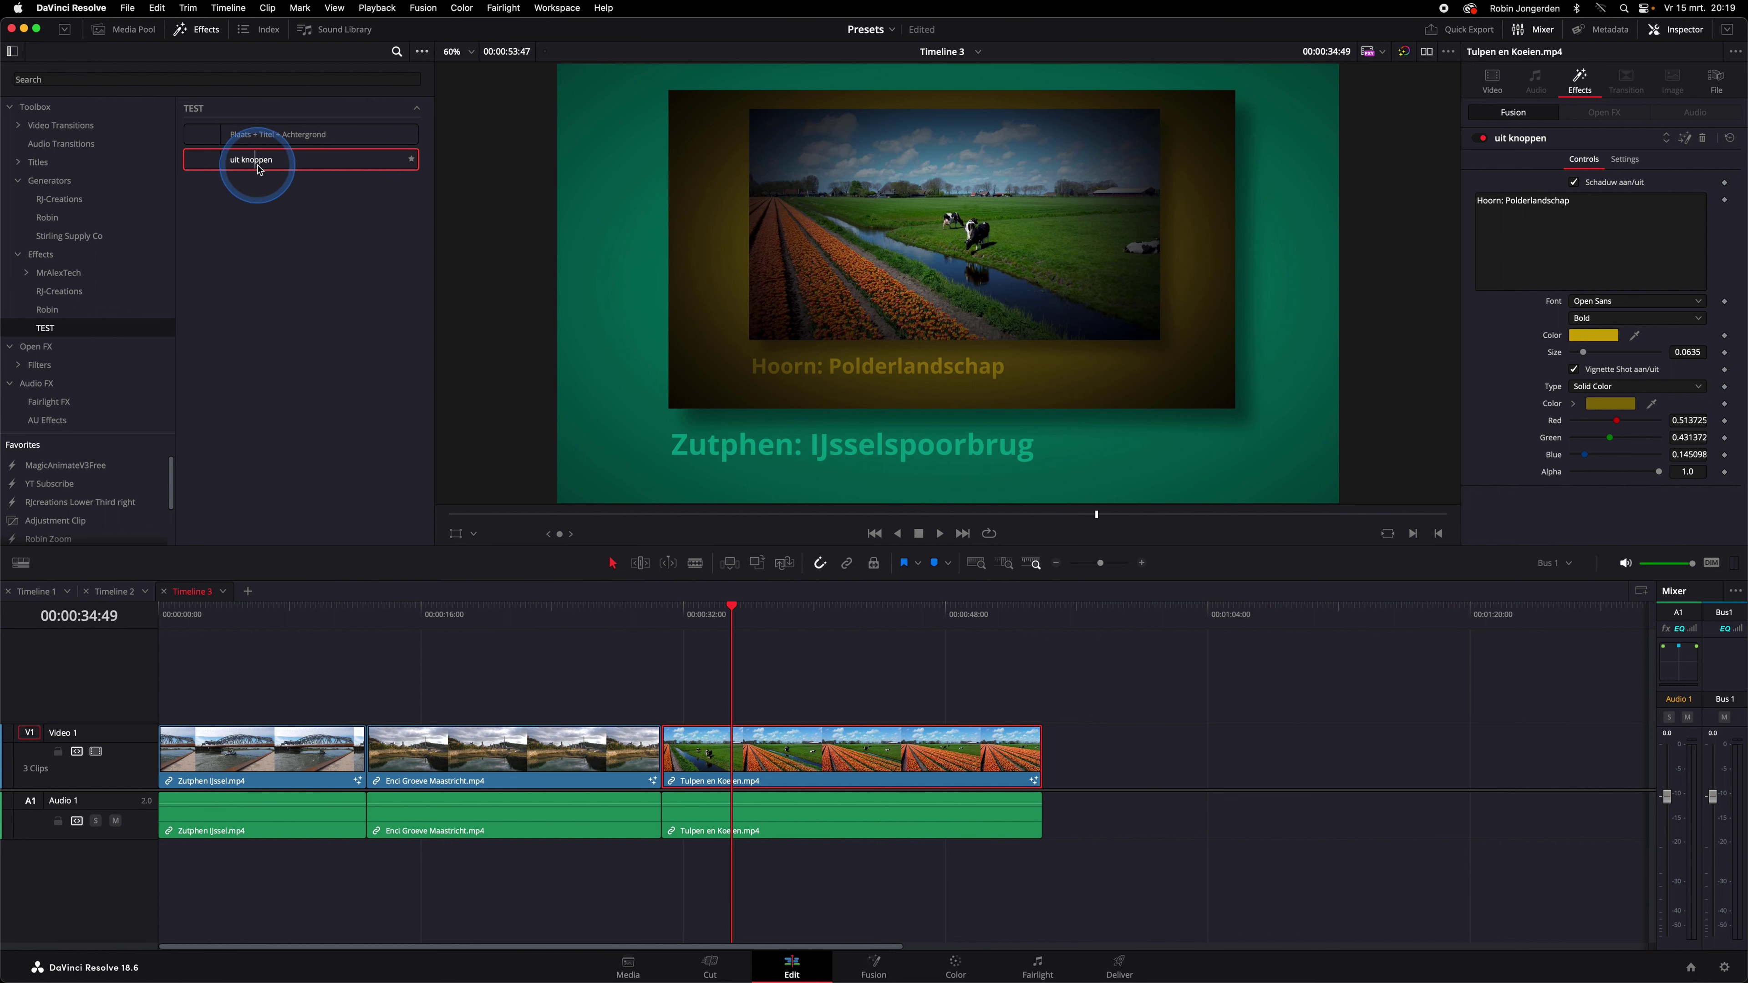
click(874, 964)
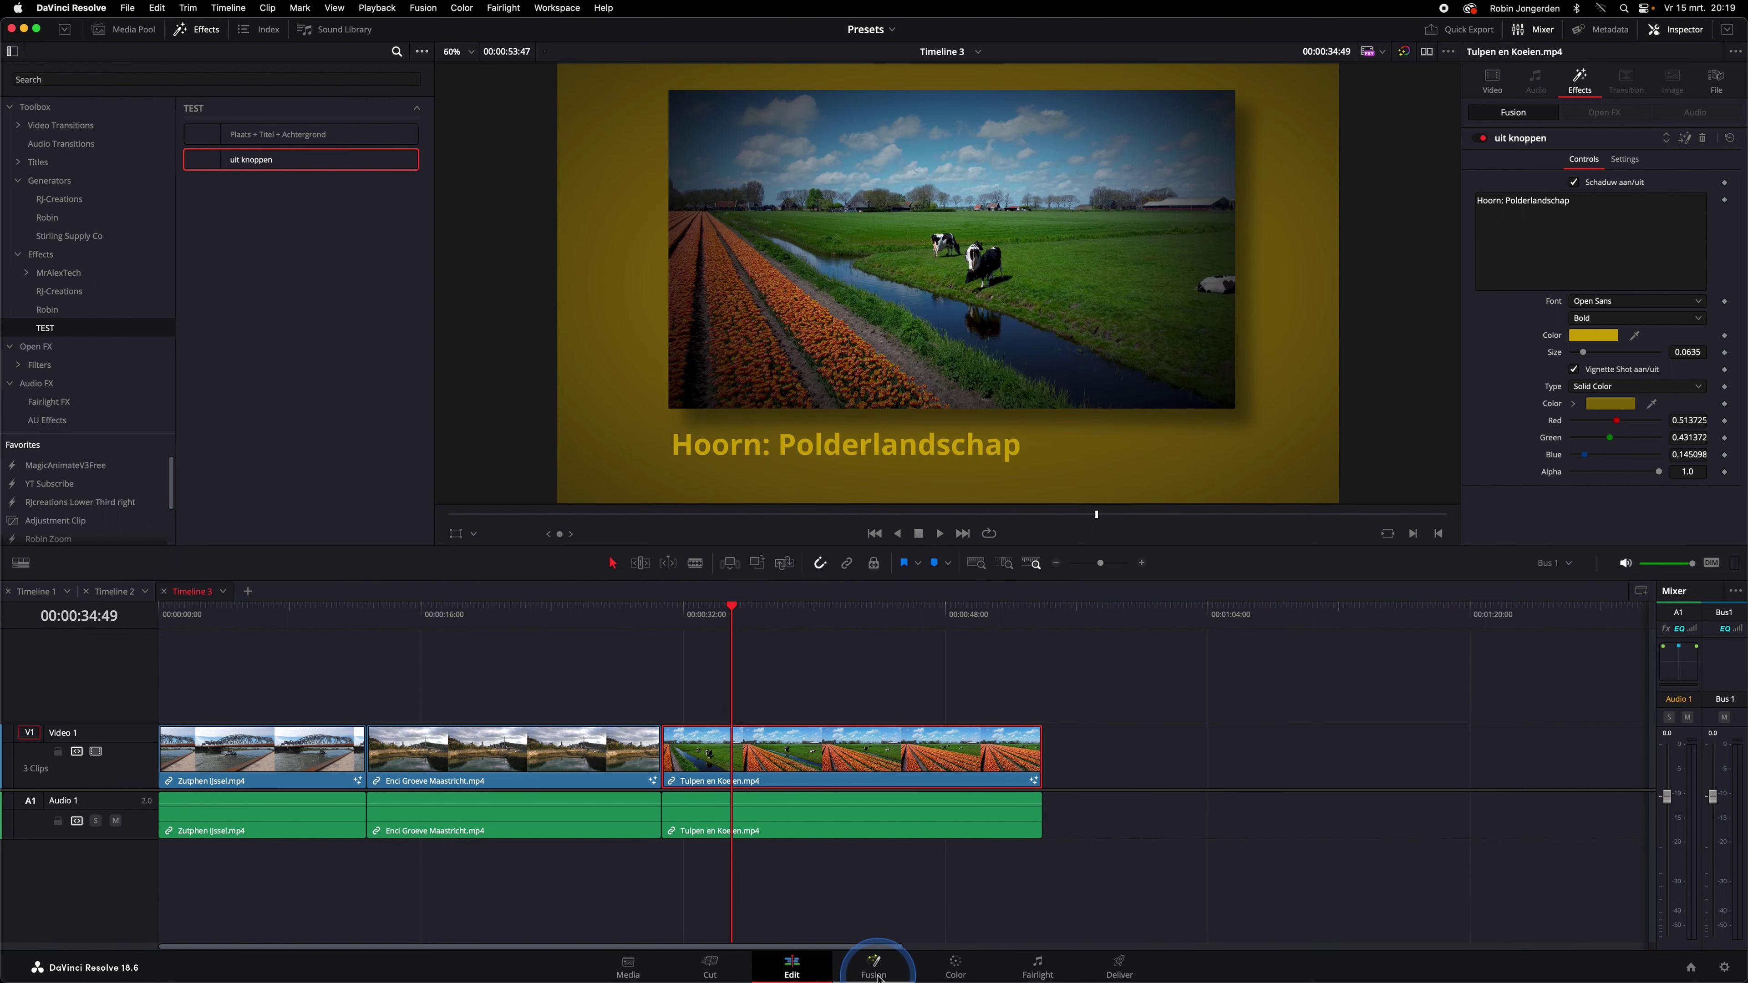
key(super+Tab)
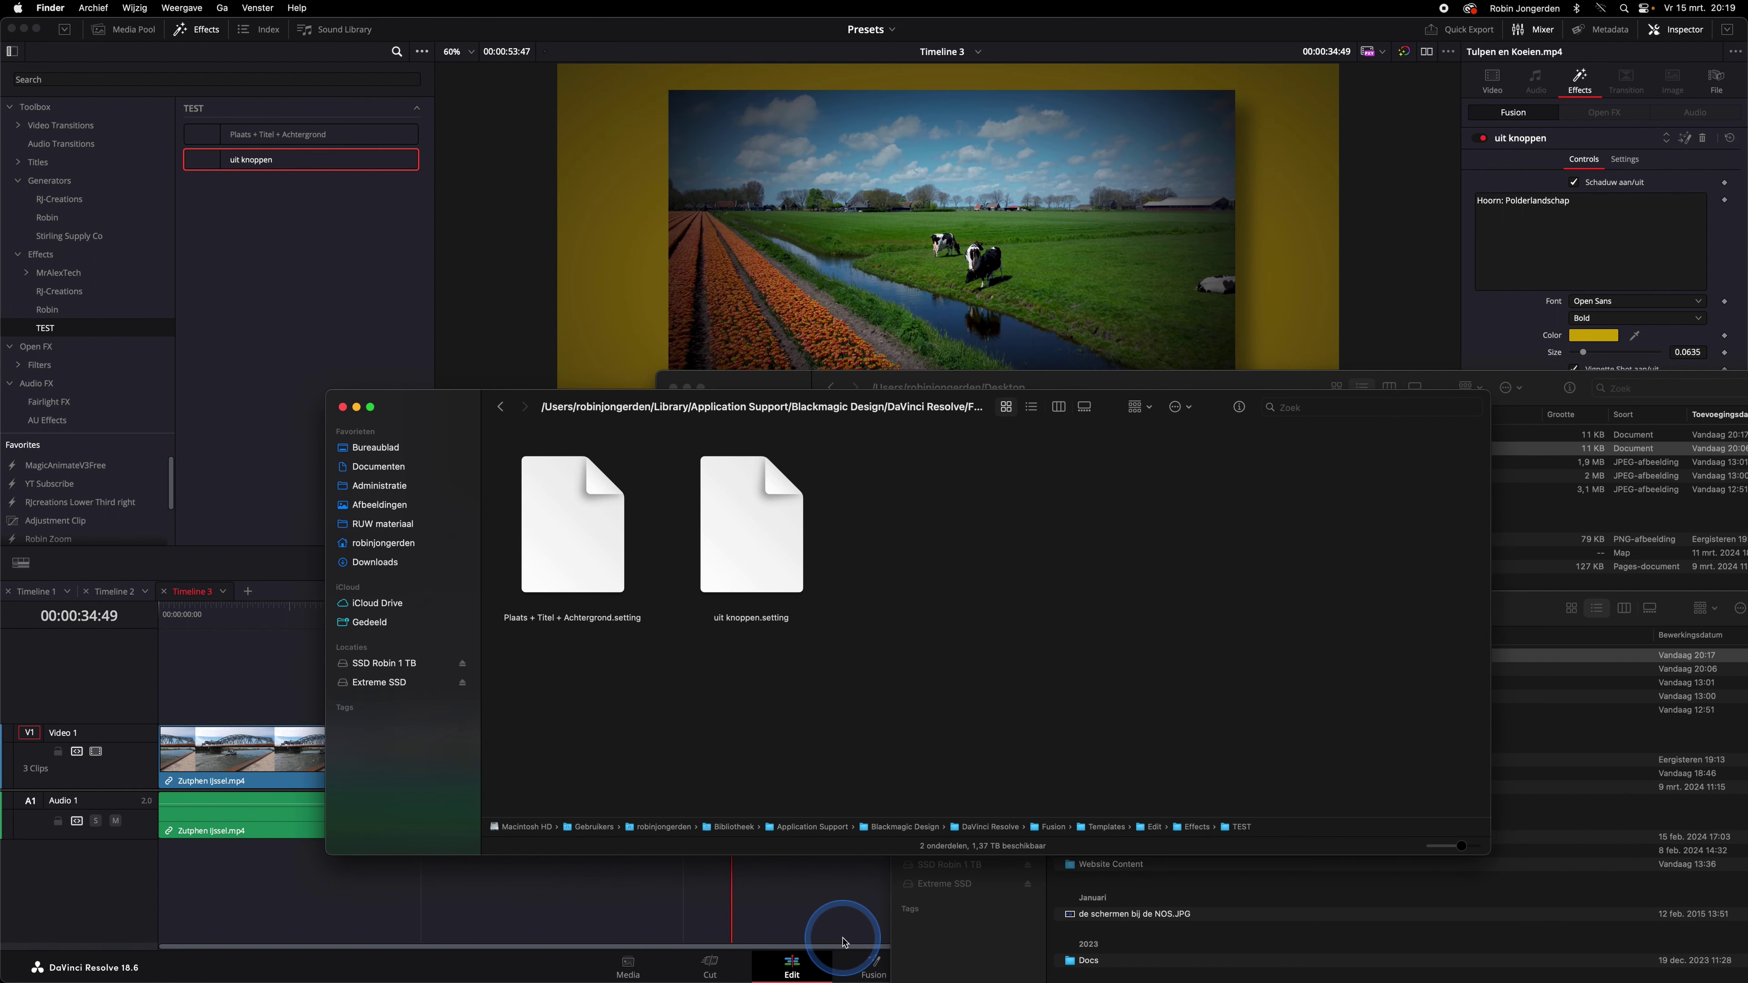
click(768, 565)
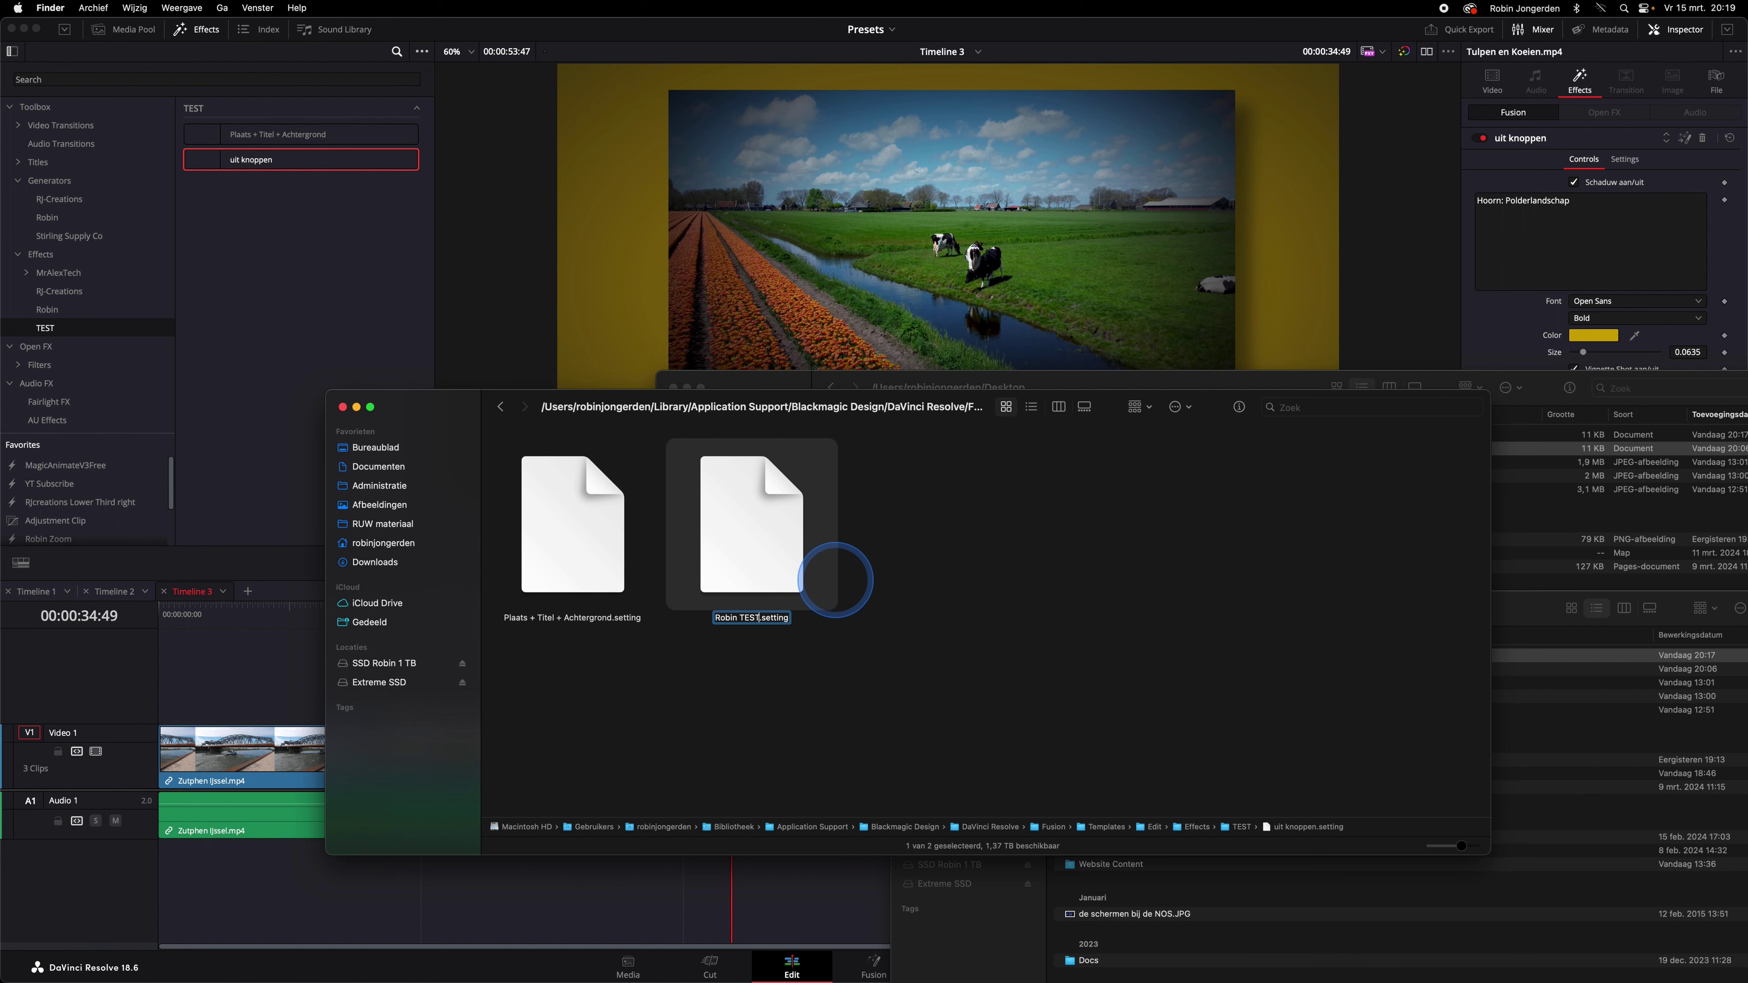
Step: Commit the Robin TEST.setting file name and show Robin TEST under the TEST effects in Resolve
click(934, 587)
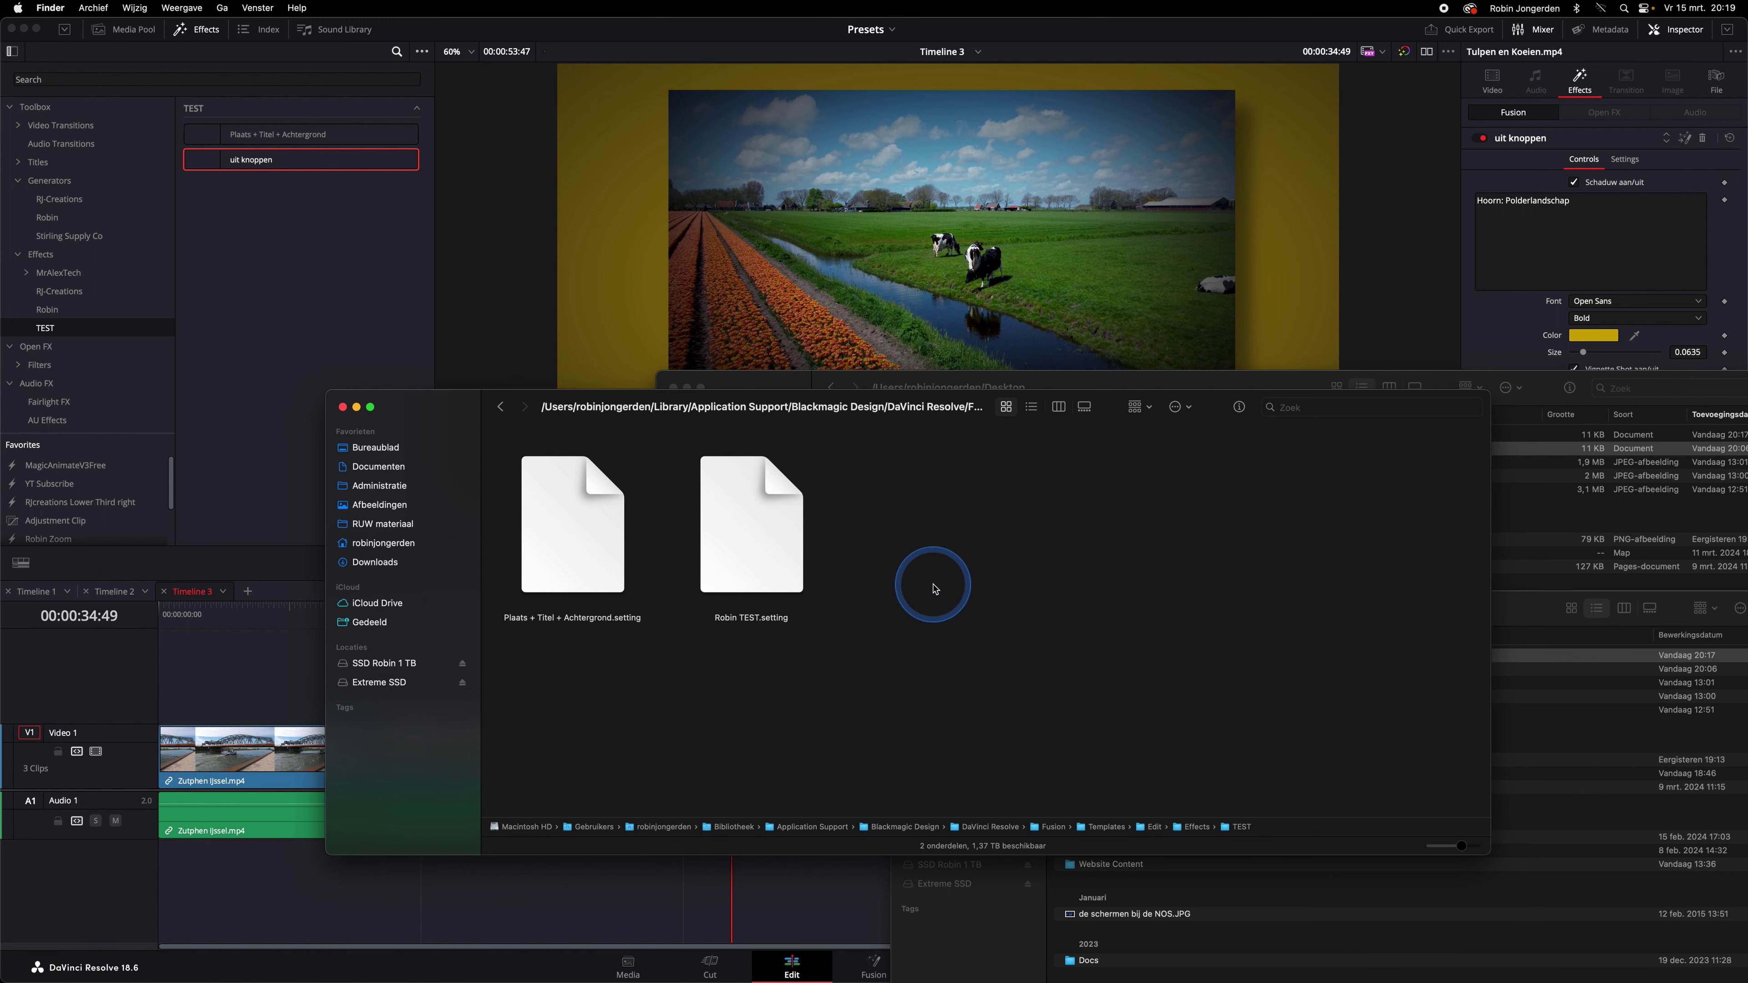
scroll(276, 255, up, 10)
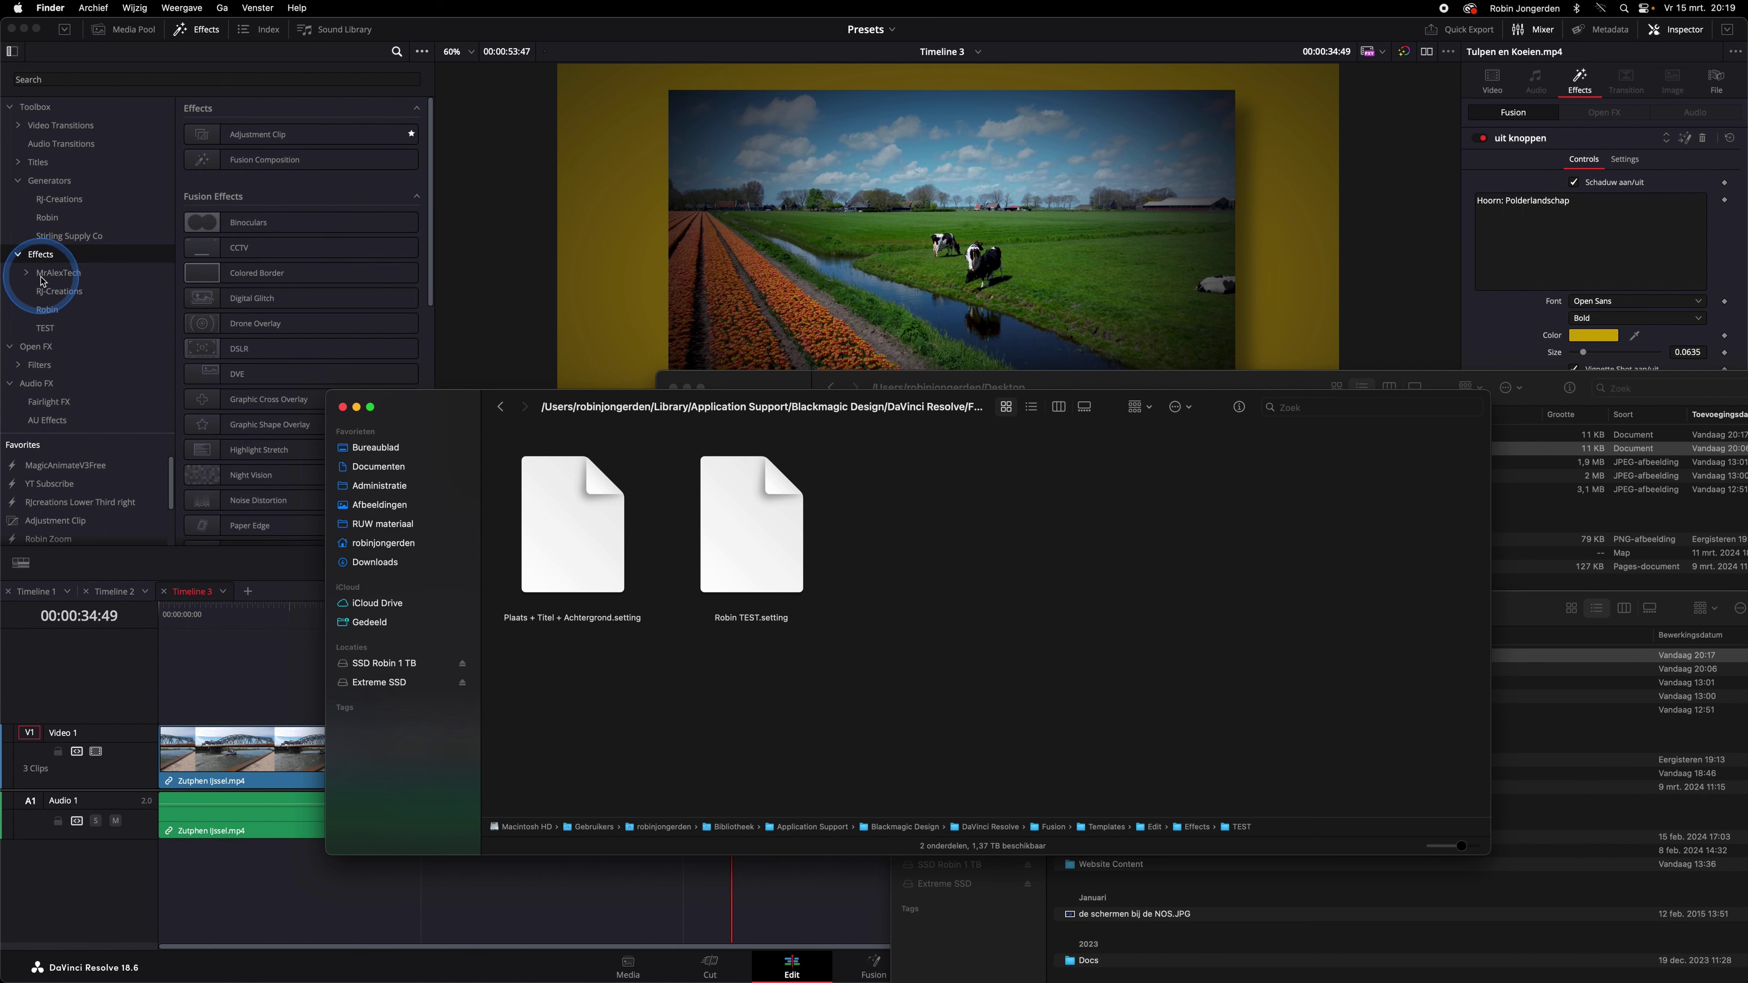
click(45, 328)
click(207, 158)
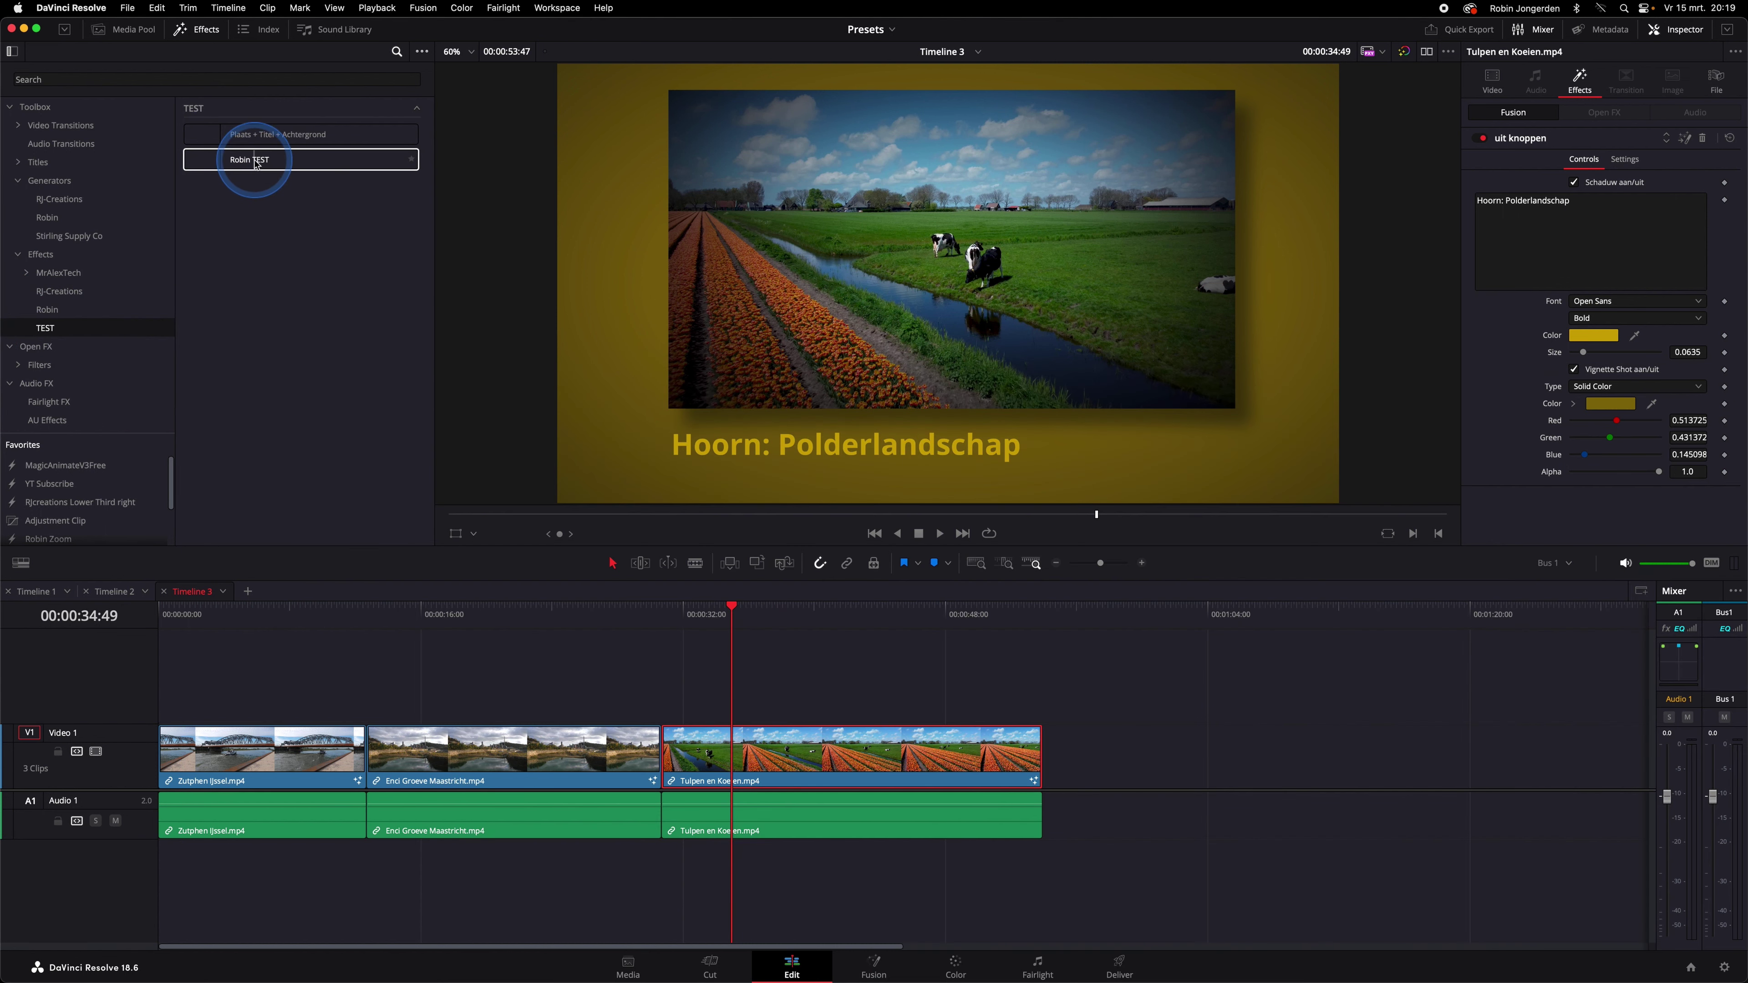
Step: Clear the effect selection and switch to Timeline 1 with the Gele trein clip
click(351, 460)
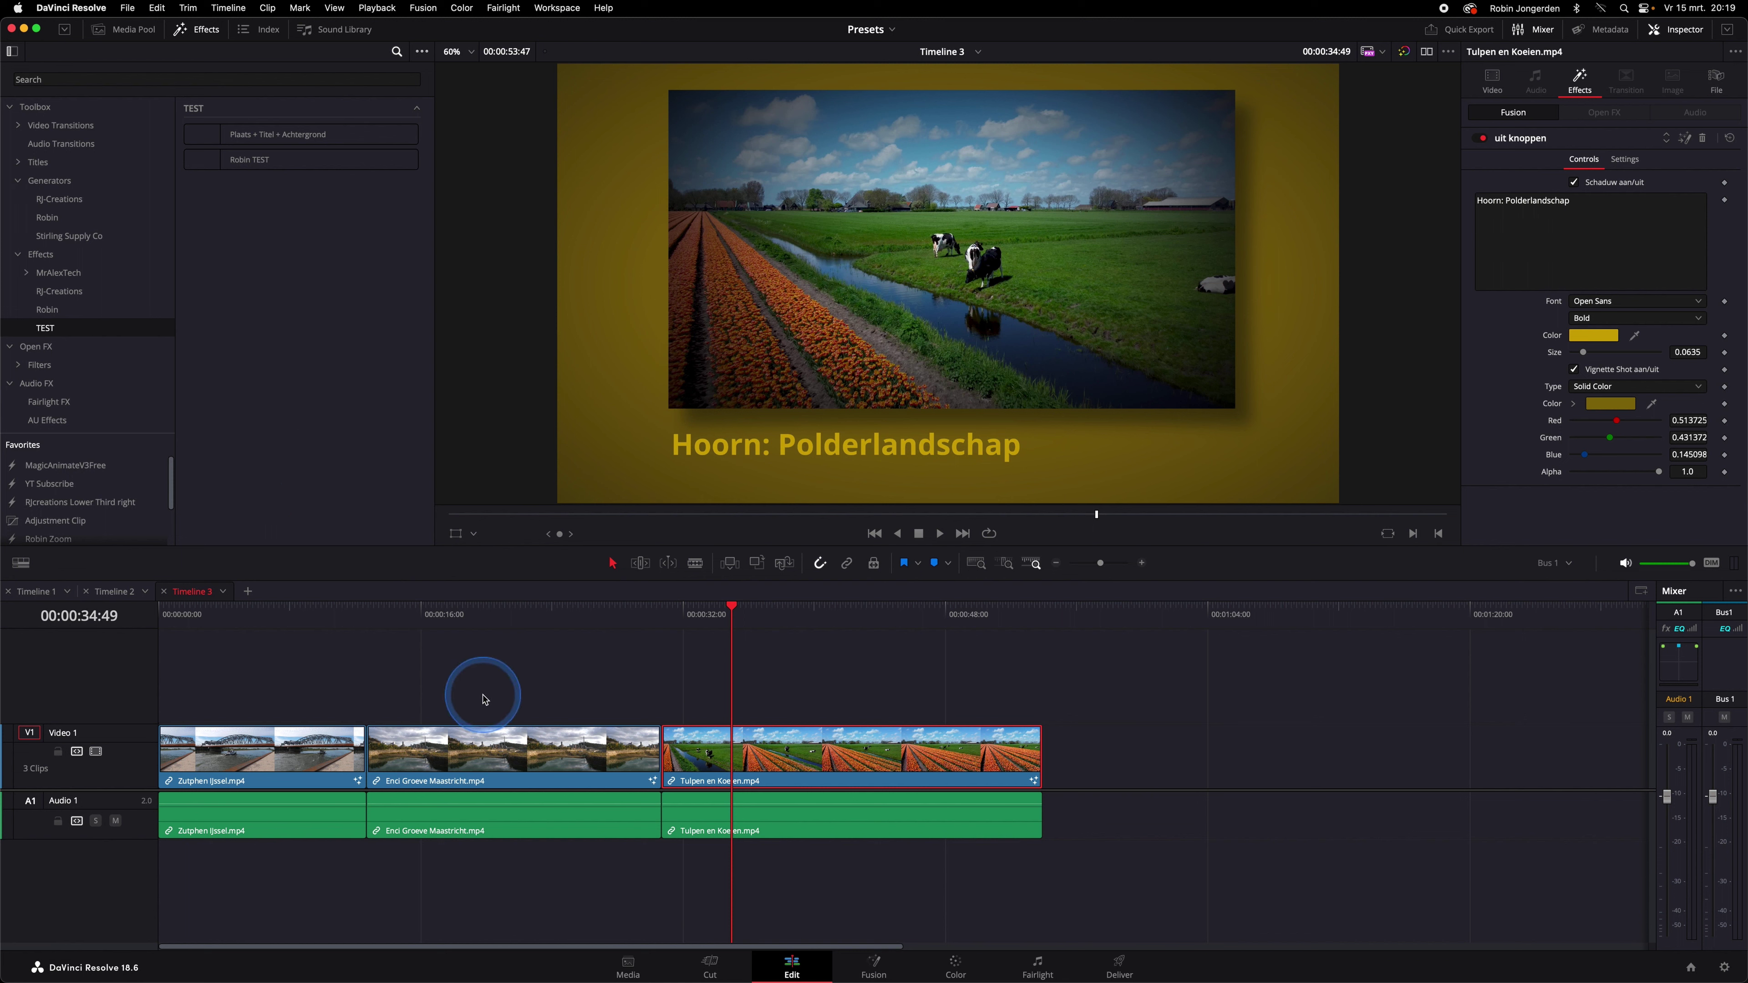
click(36, 594)
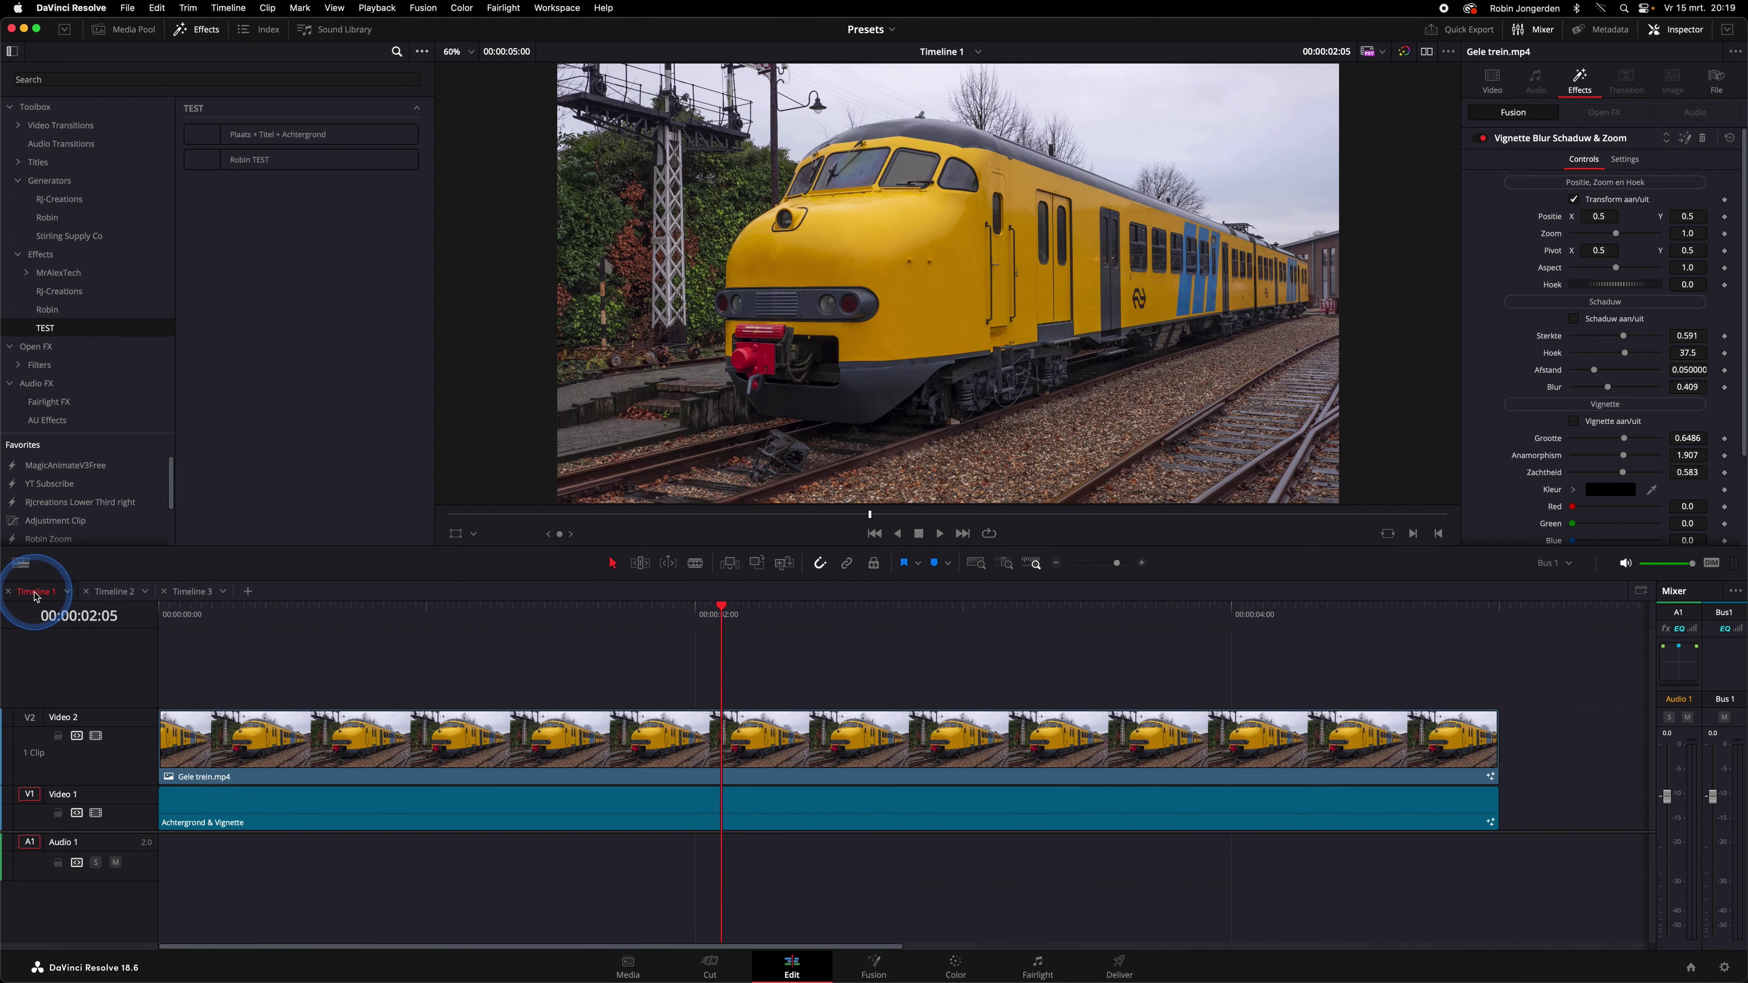
Step: Zoom the Gele trein clip to 0.73, enable a 0.457-strength drop shadow and turn on the vignette
click(431, 752)
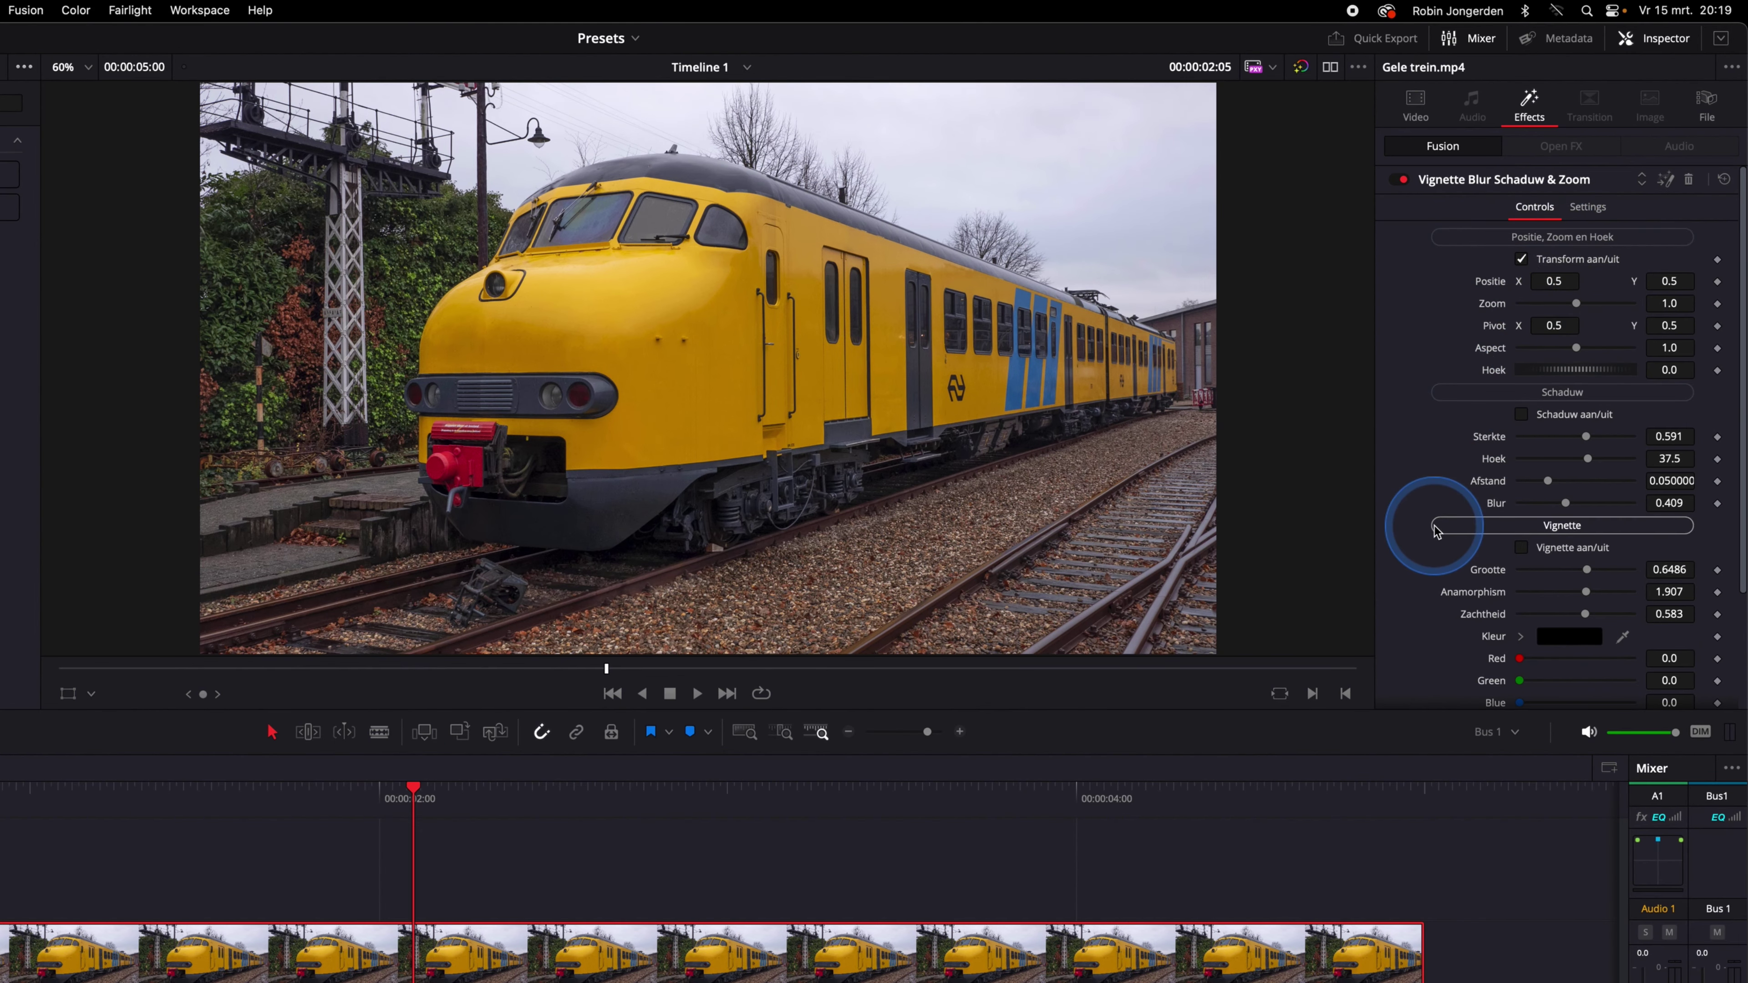
scroll(1437, 531, down, 3)
scroll(1425, 584, up, 3)
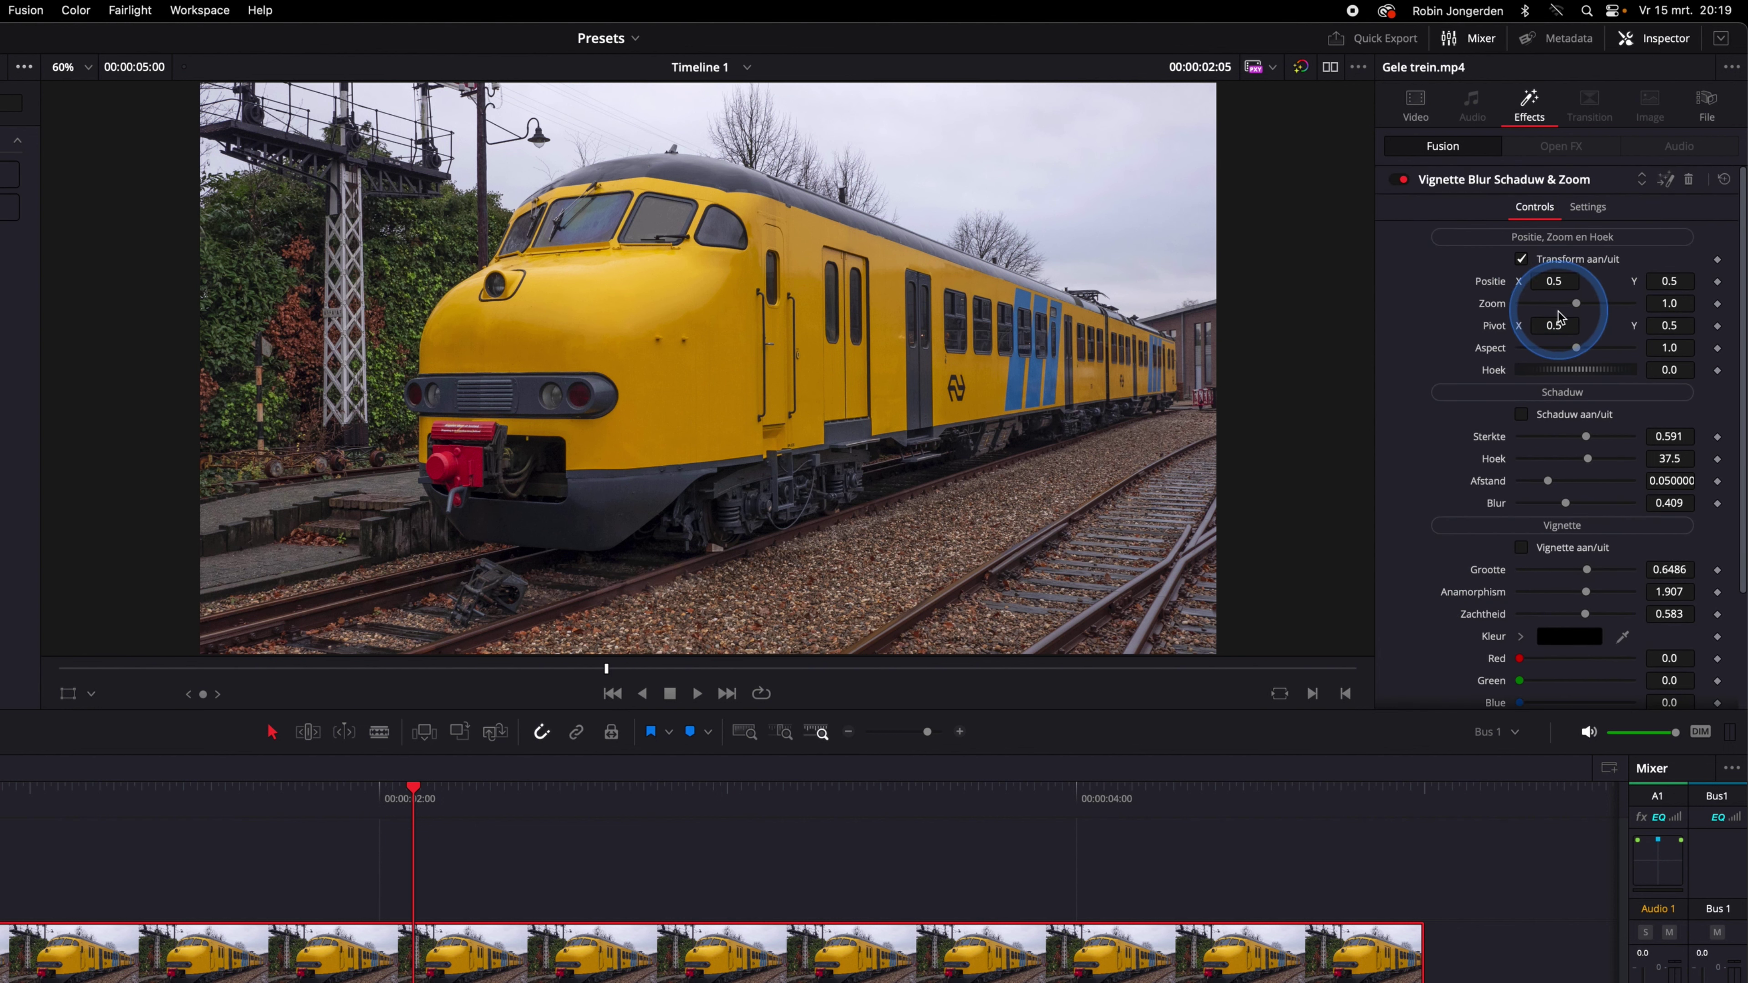
drag(1576, 304, 1562, 306)
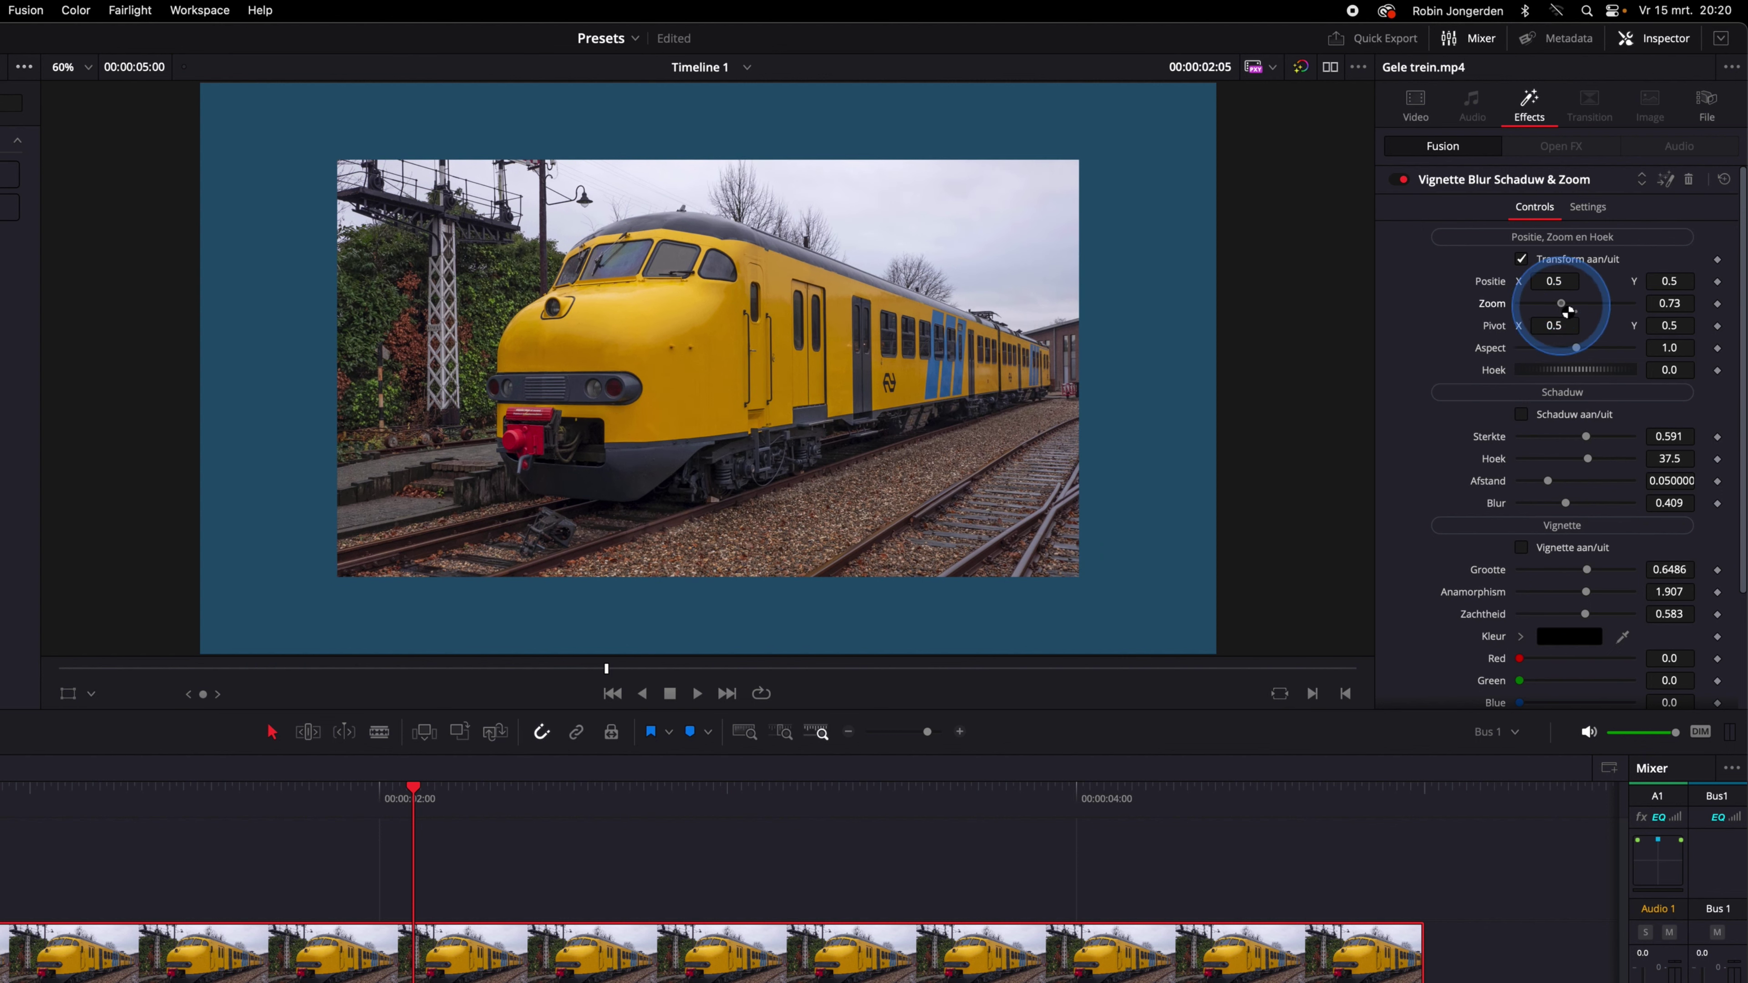
click(1521, 414)
drag(1587, 440, 1570, 446)
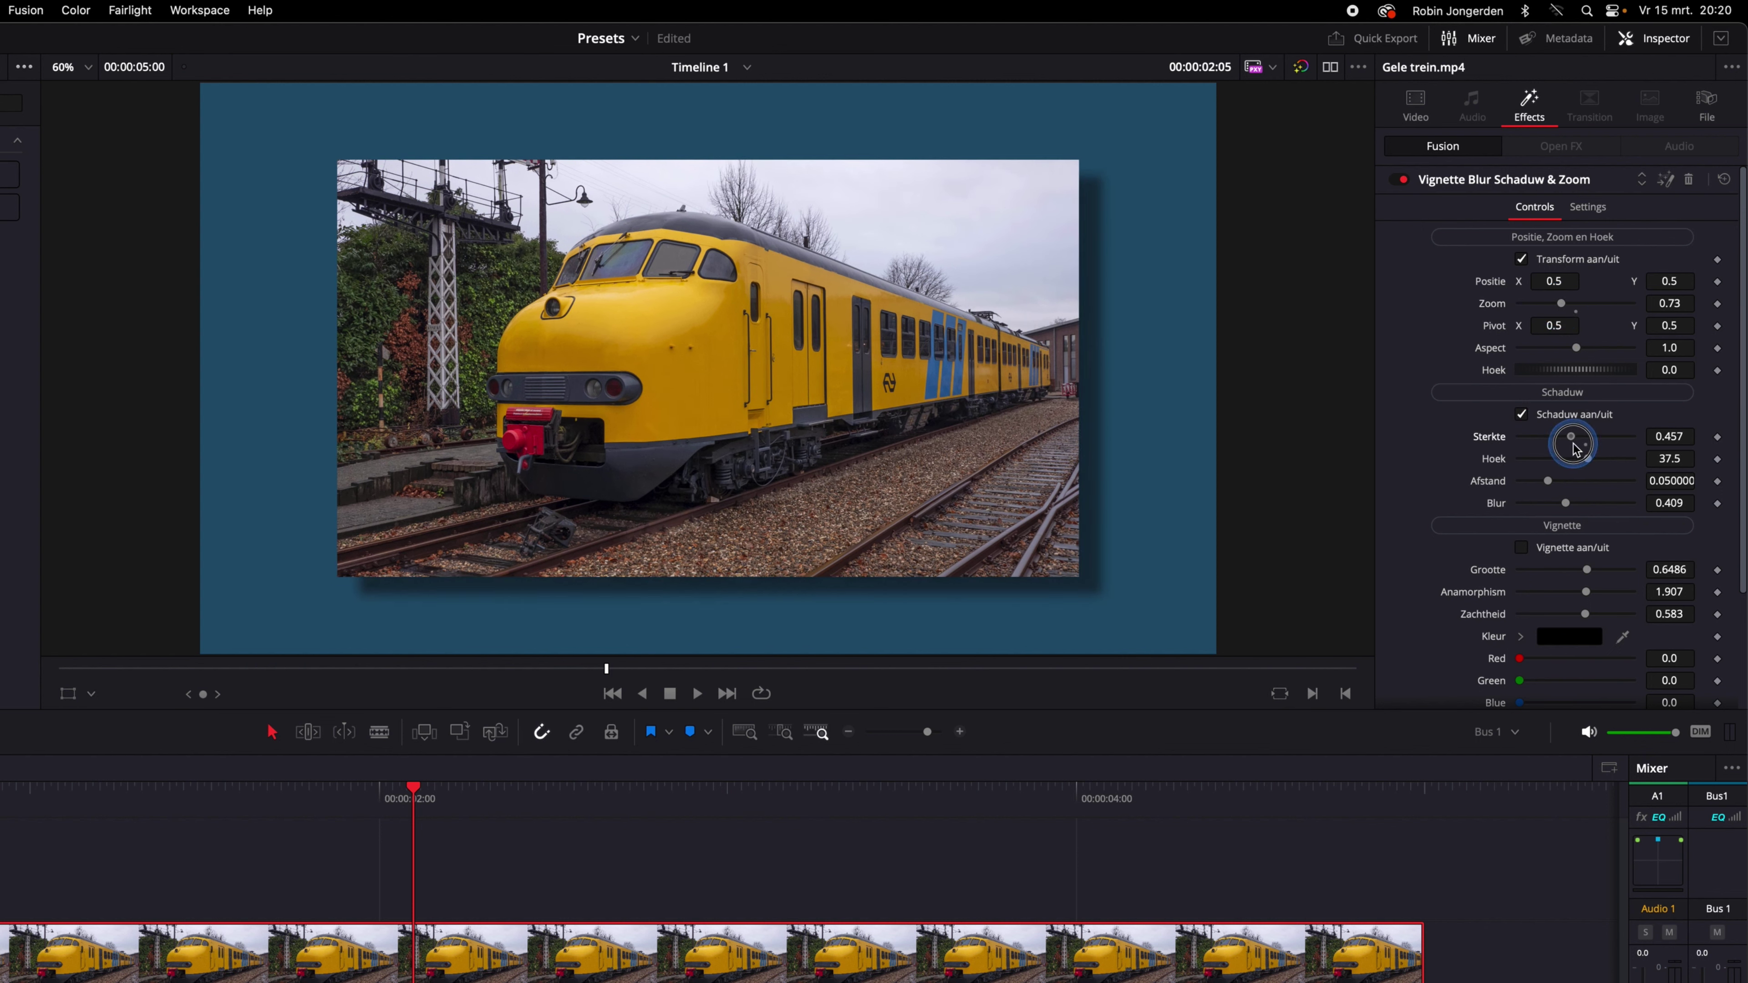
click(1523, 549)
drag(1587, 570, 1603, 570)
scroll(1583, 551, down, 3)
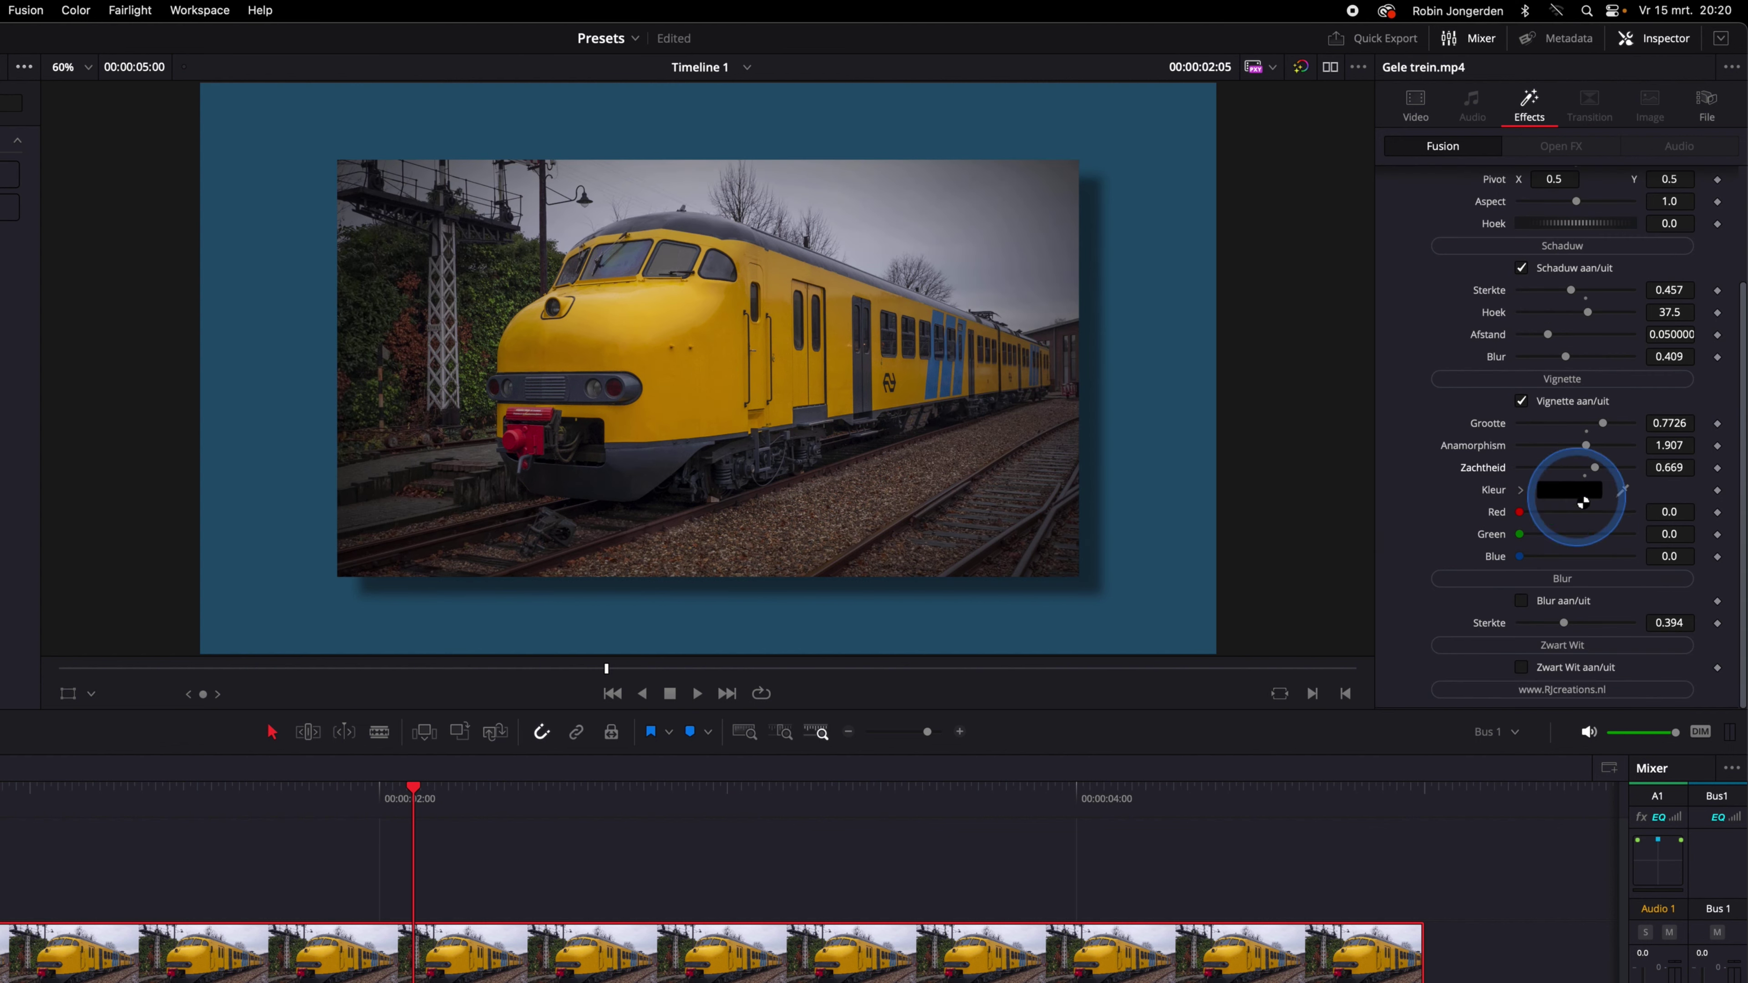
drag(1585, 468, 1595, 467)
click(1522, 490)
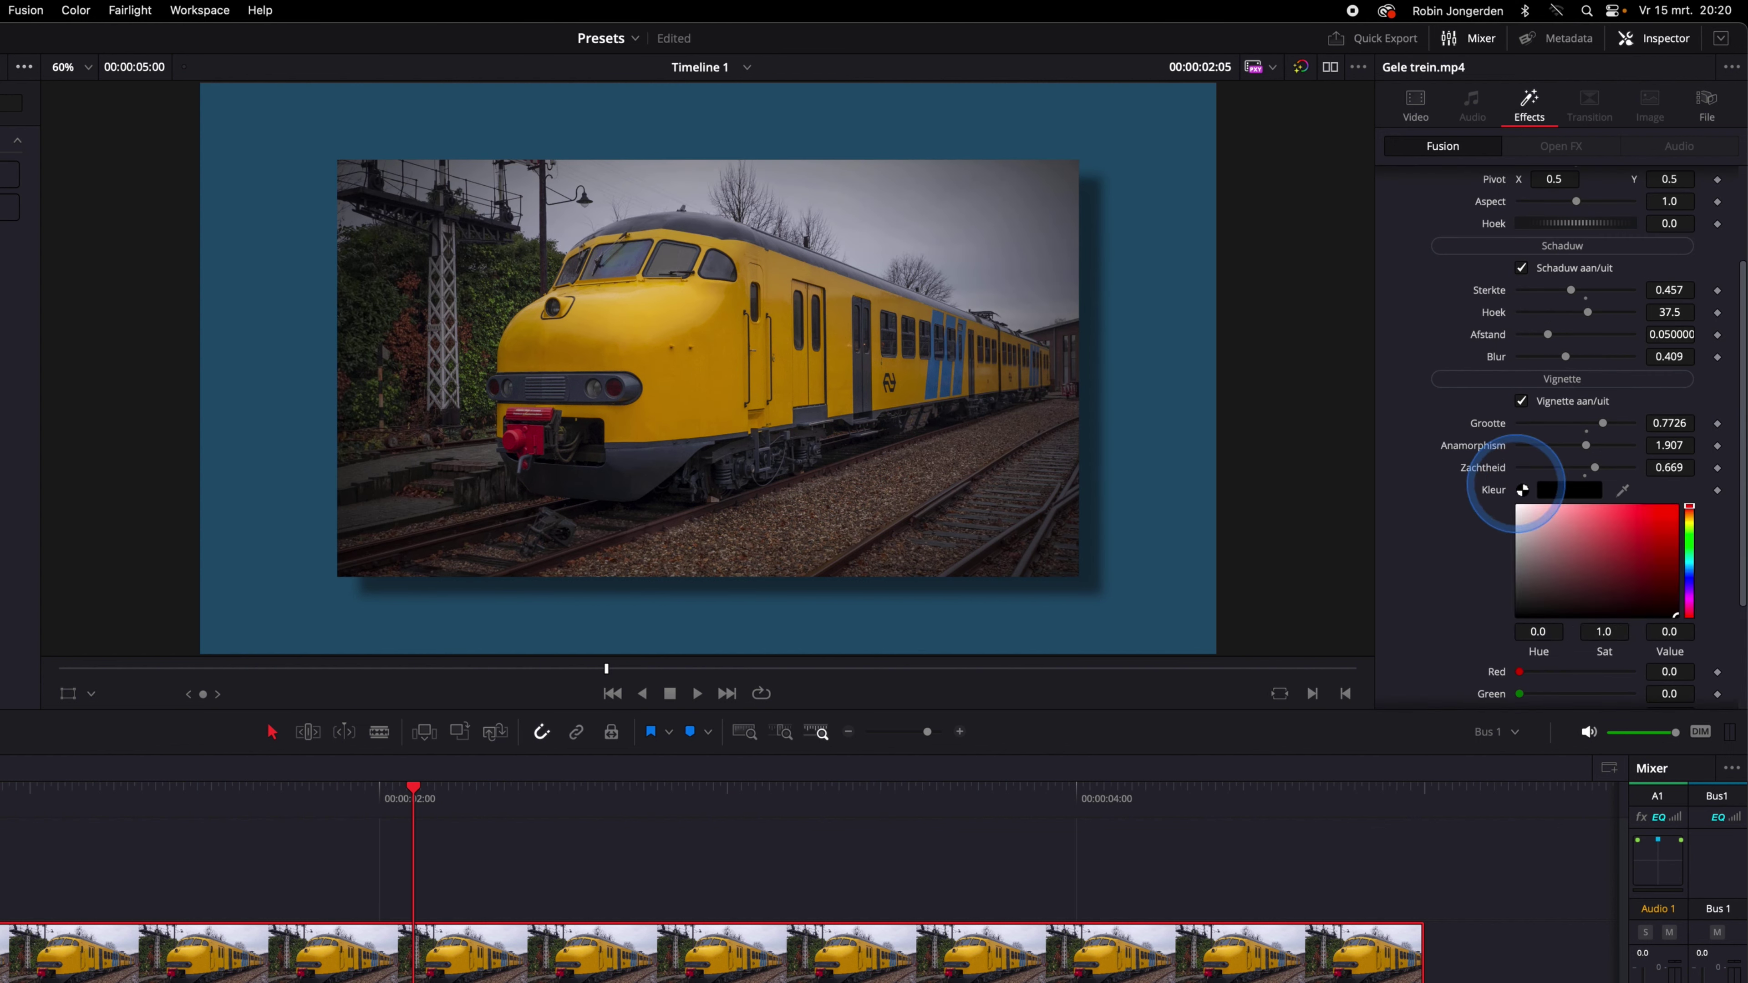
click(1661, 536)
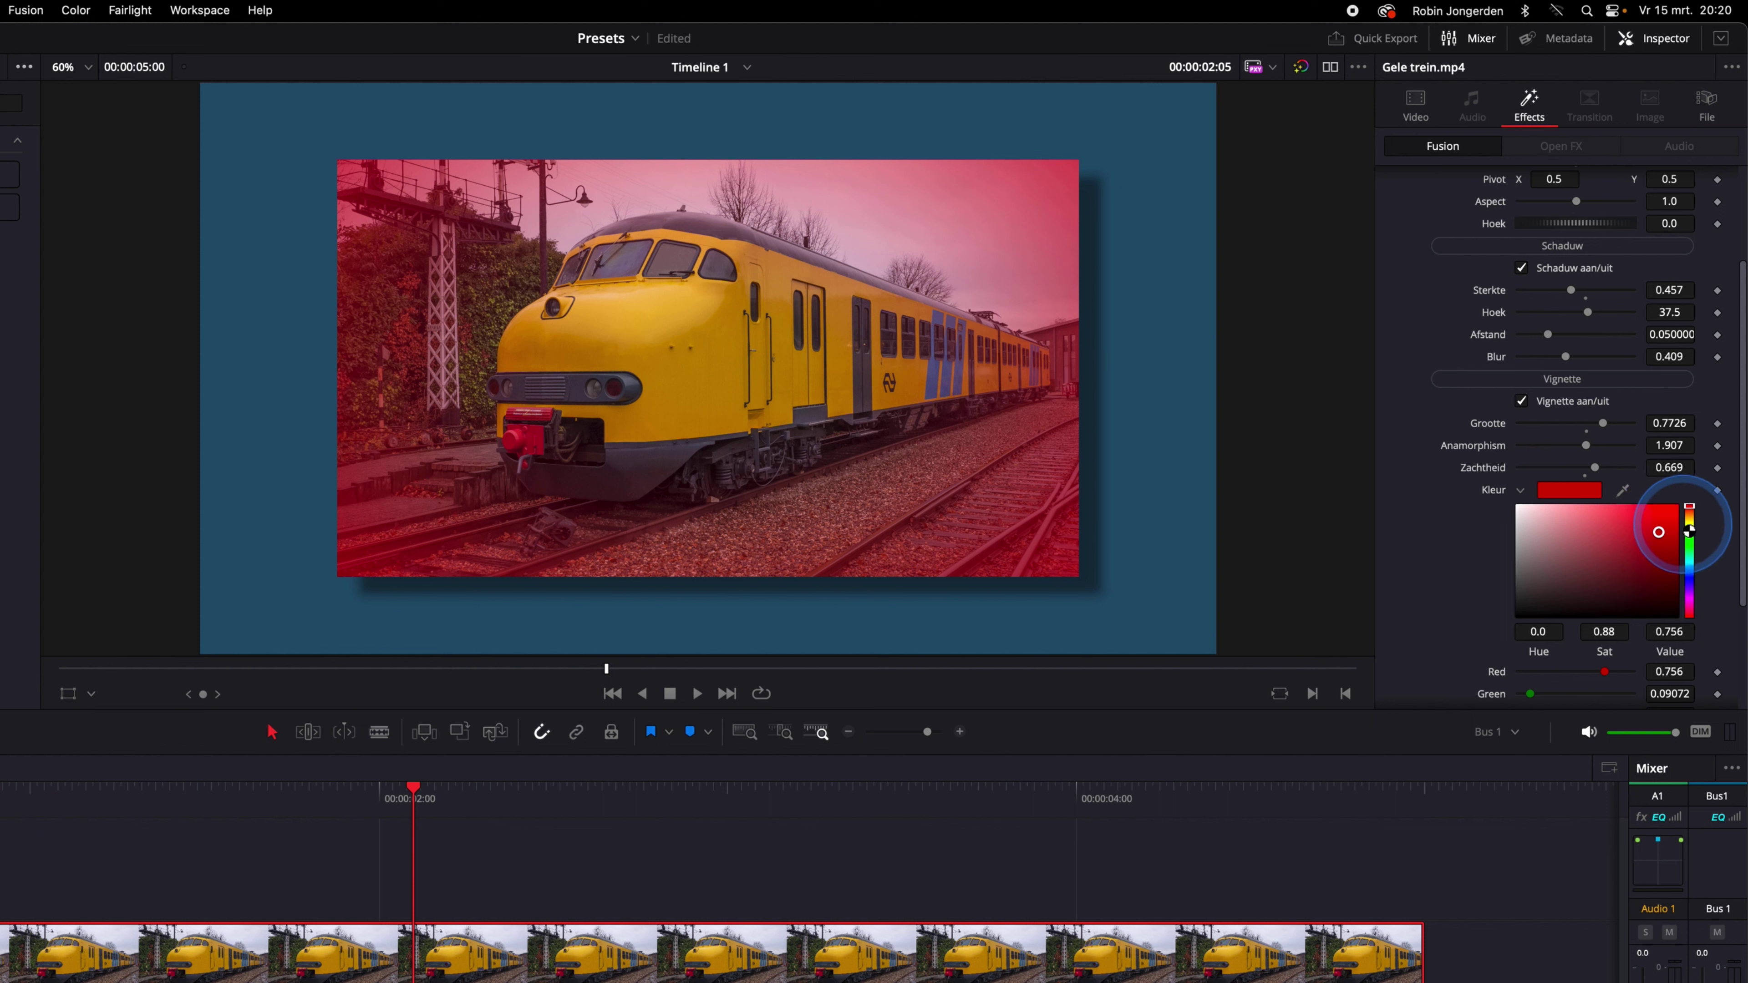
drag(1659, 532, 1525, 625)
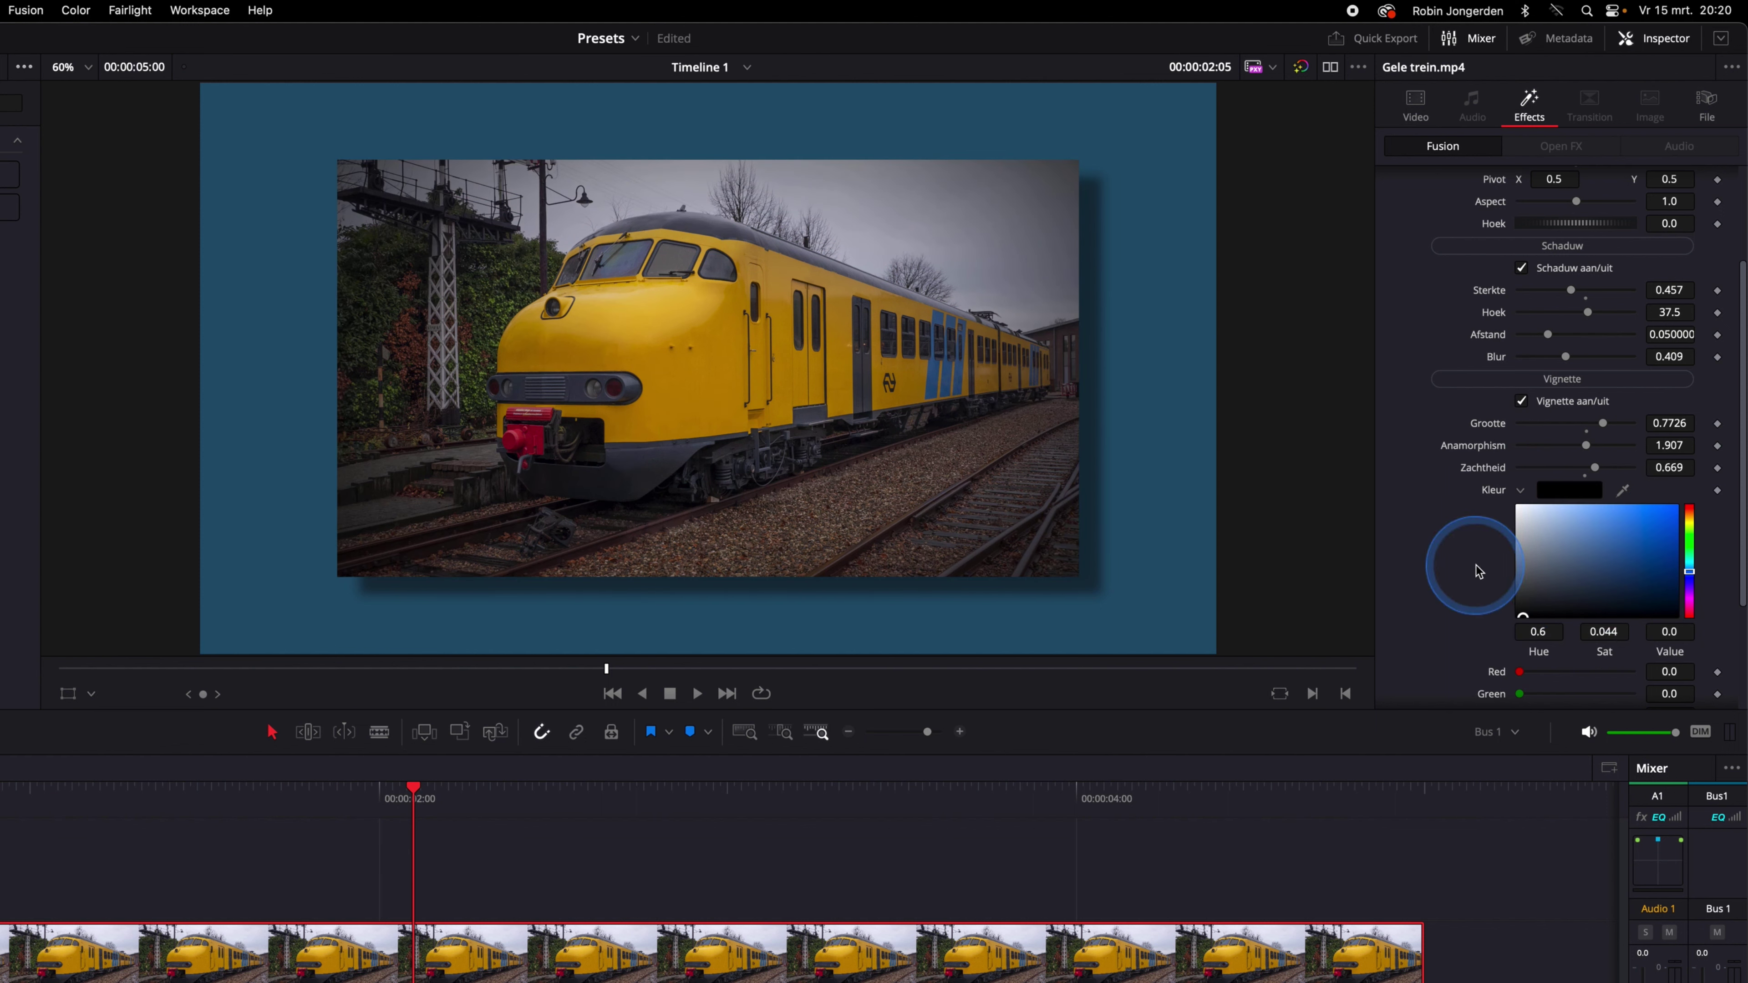
drag(1522, 518, 1501, 492)
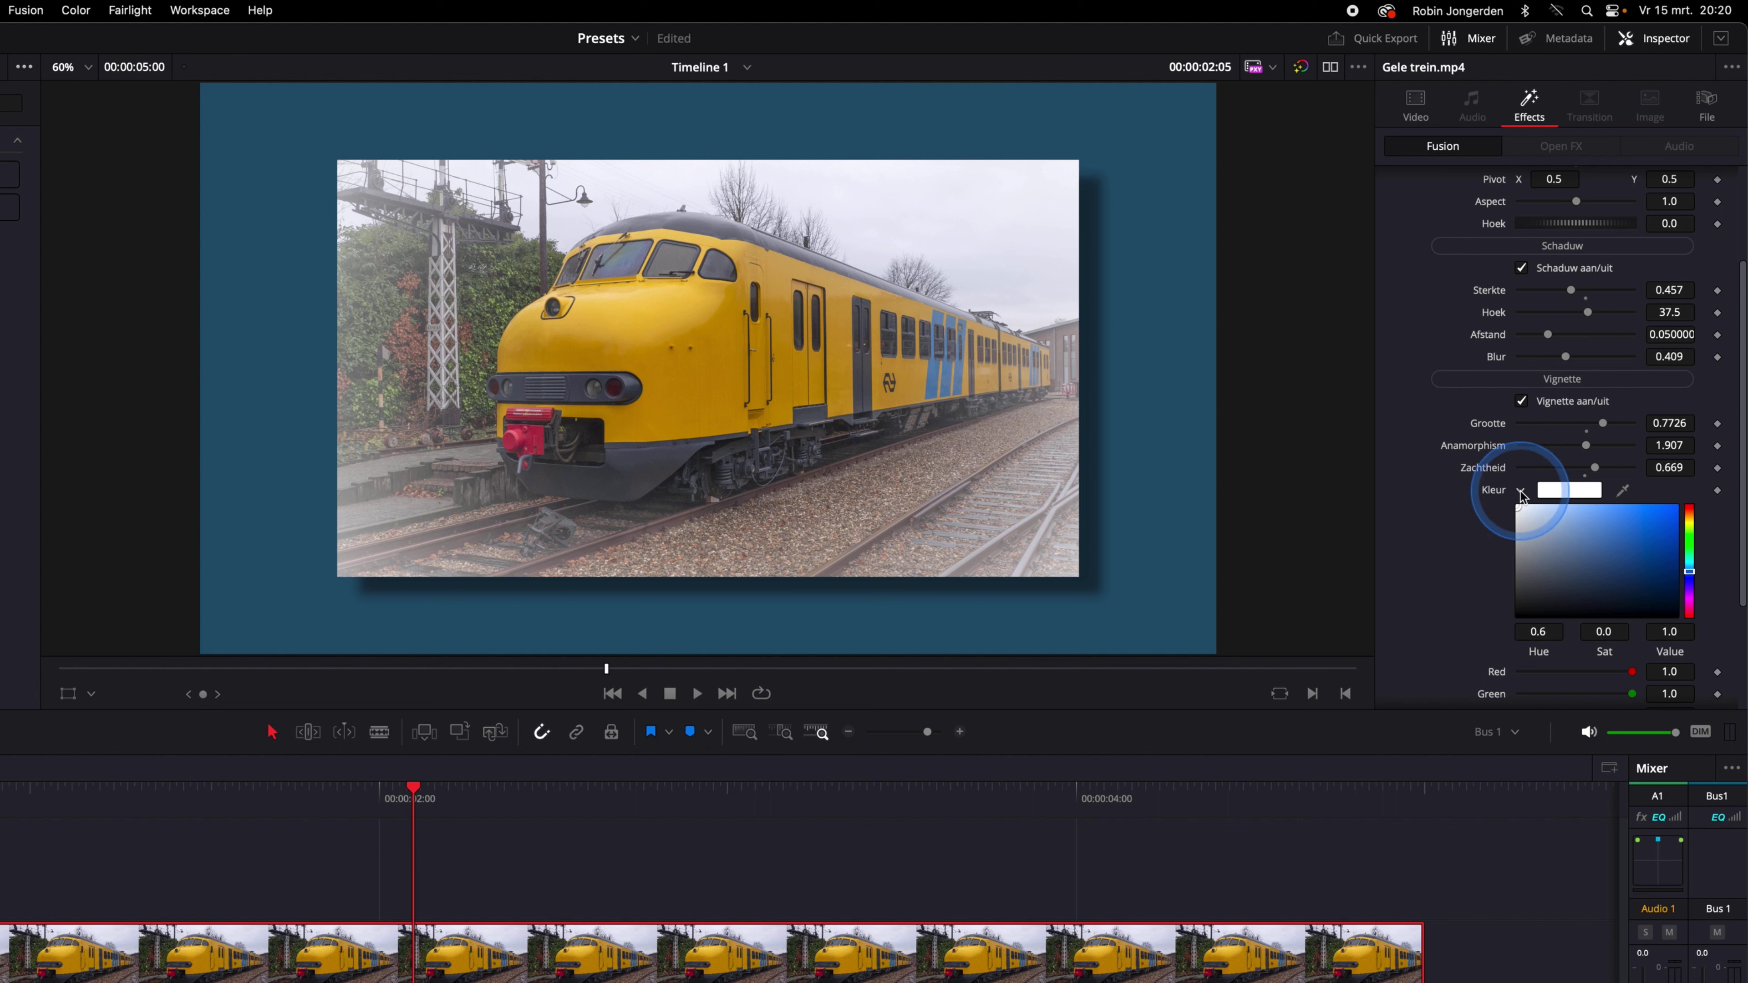
drag(1520, 508, 1518, 617)
scroll(1452, 519, down, 3)
scroll(1453, 519, down, 2)
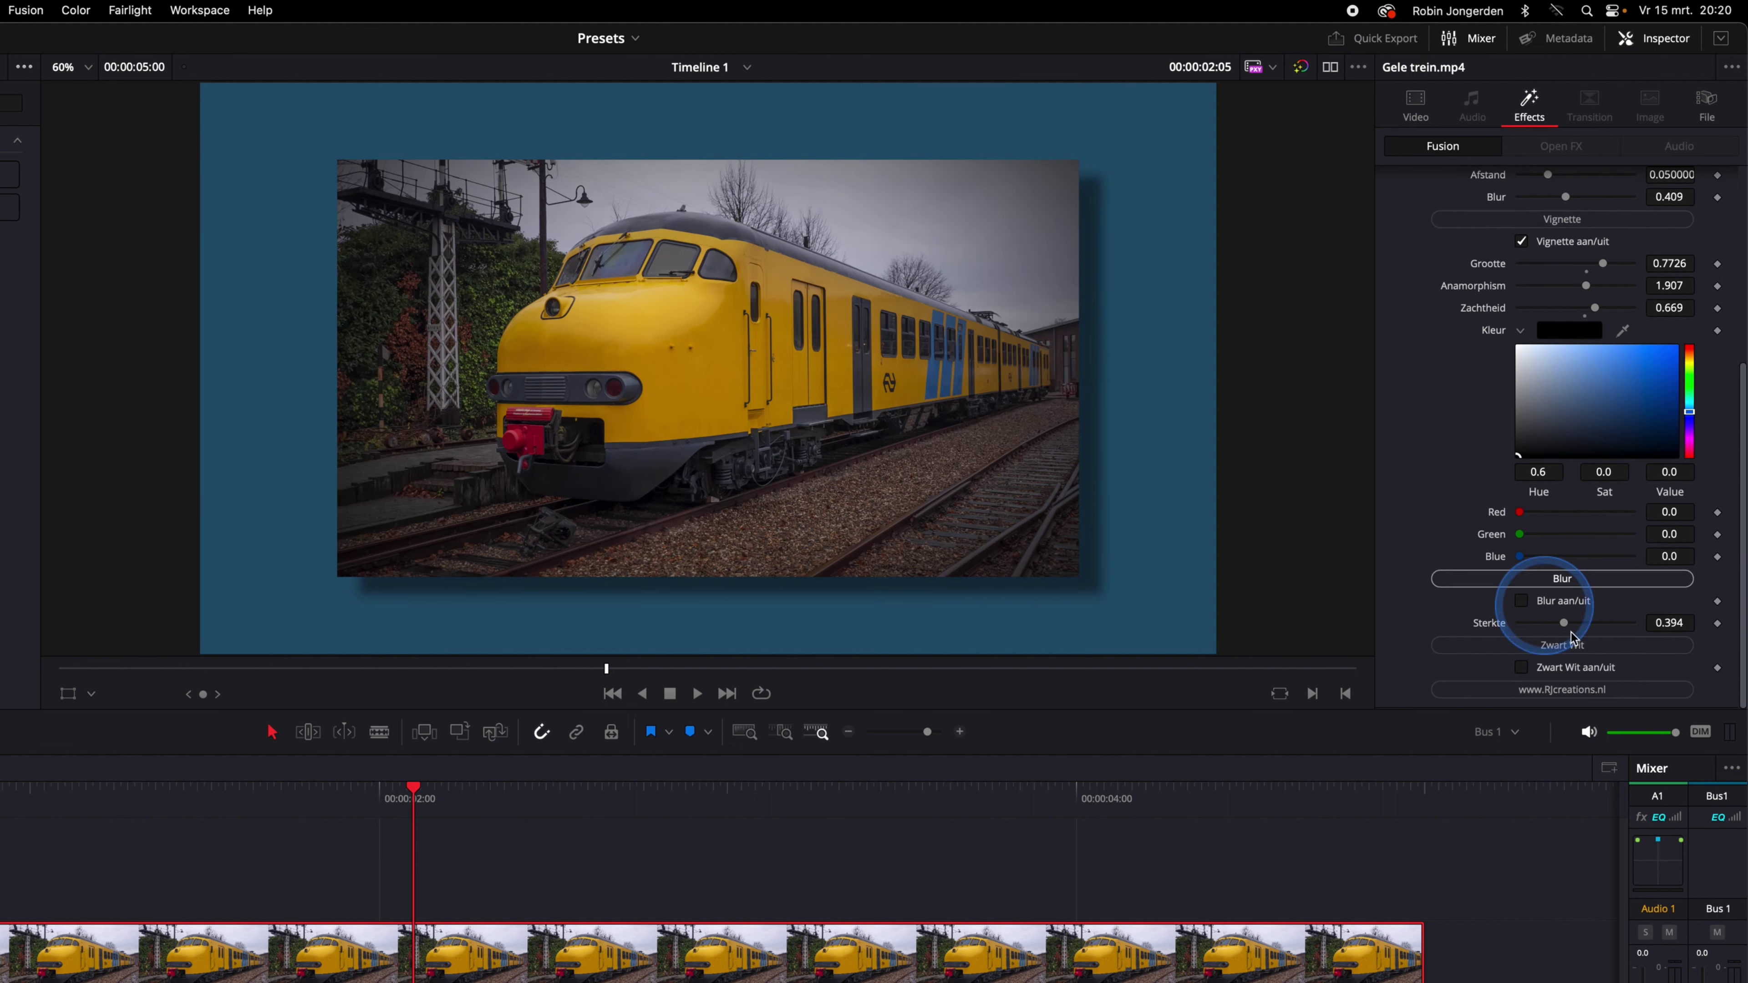
Step: Preview the train clip with blur and in black and white, then revert both
click(1523, 602)
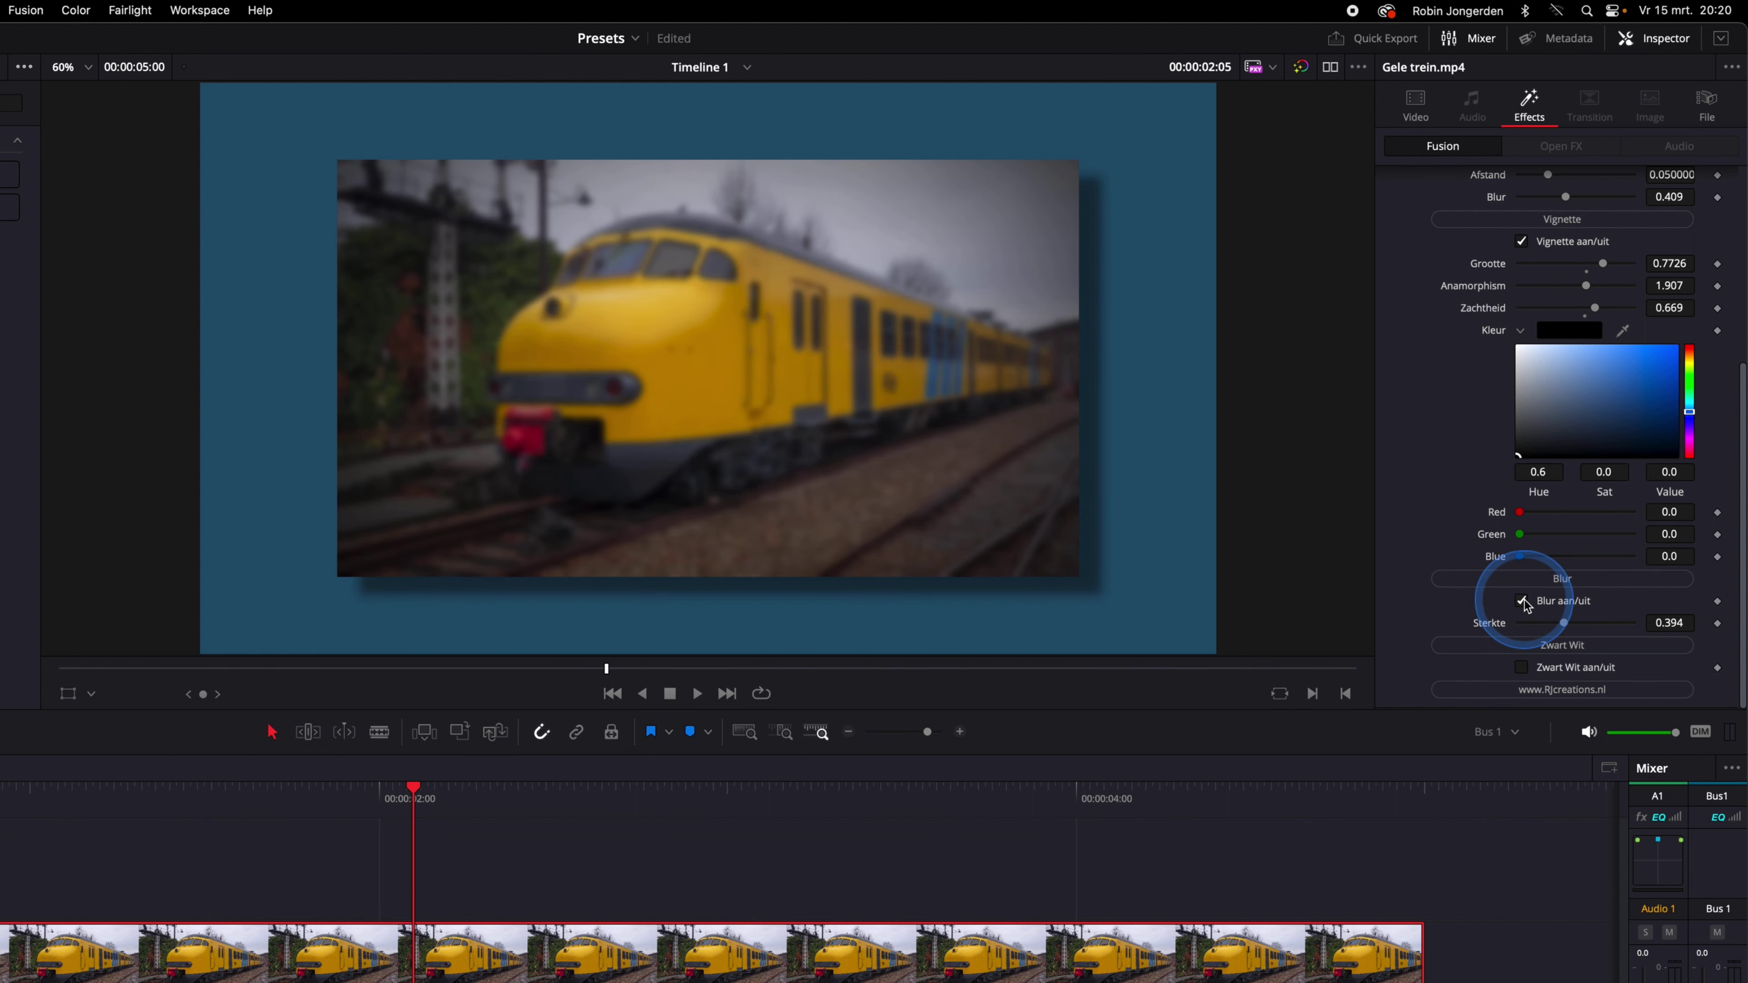
click(1523, 602)
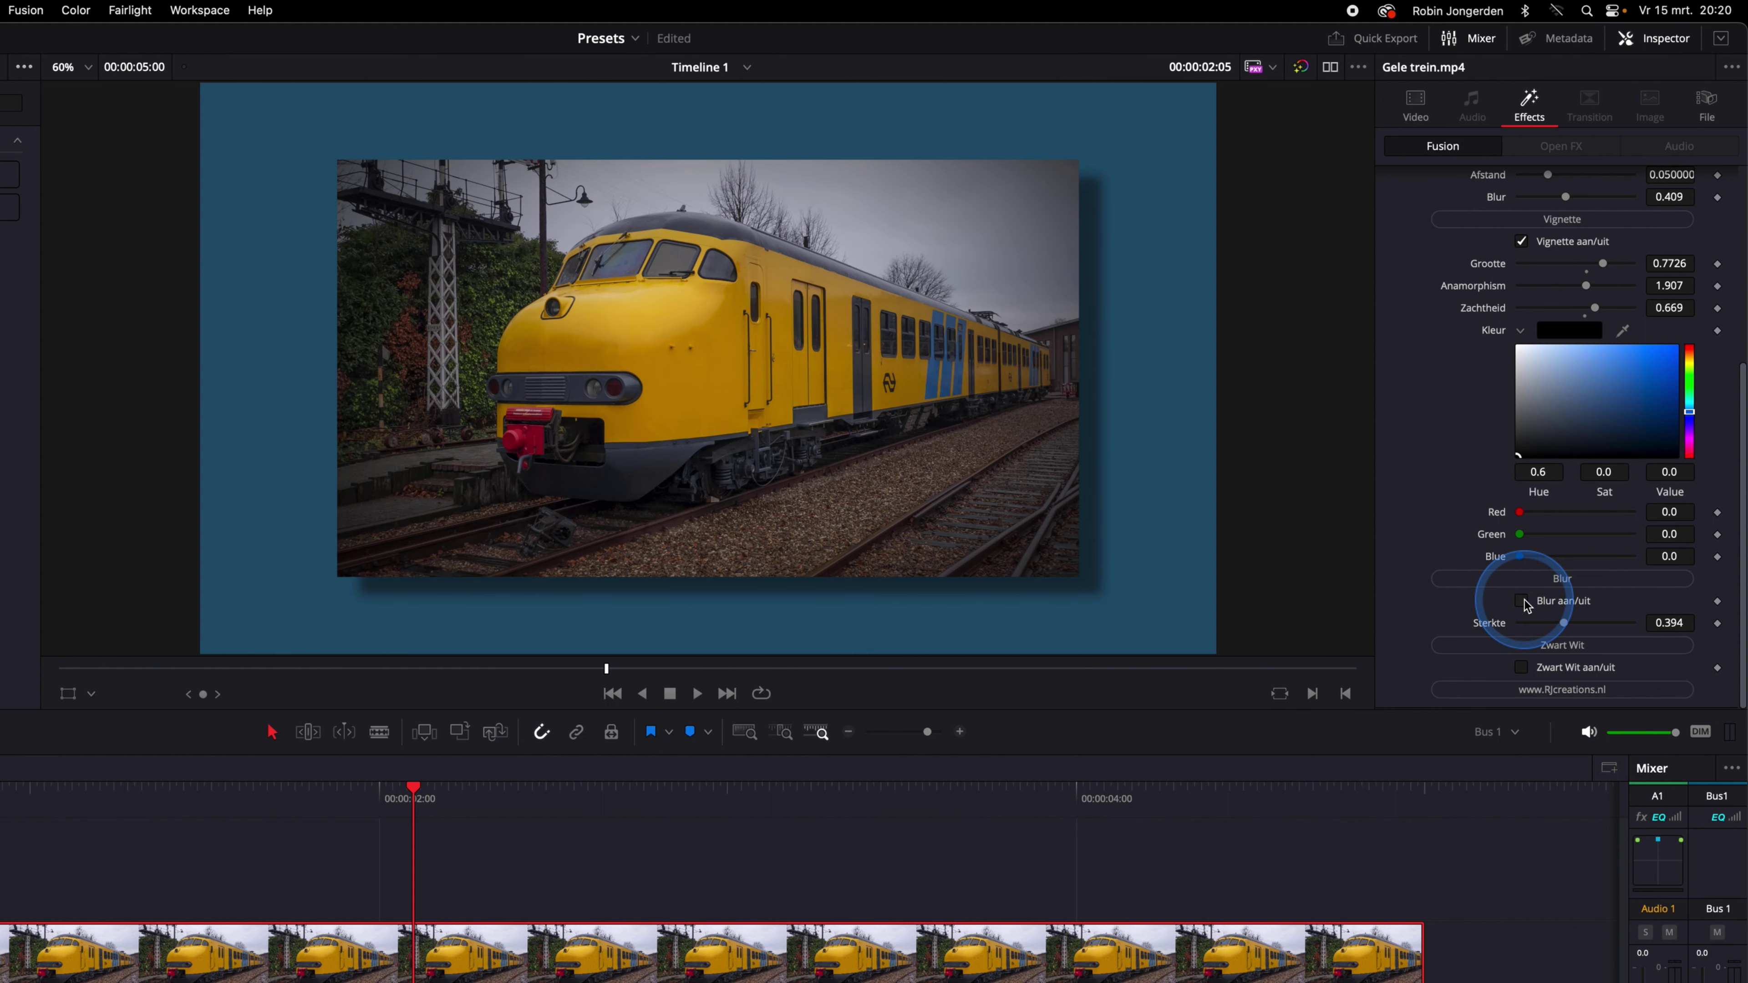
click(1522, 668)
click(1523, 668)
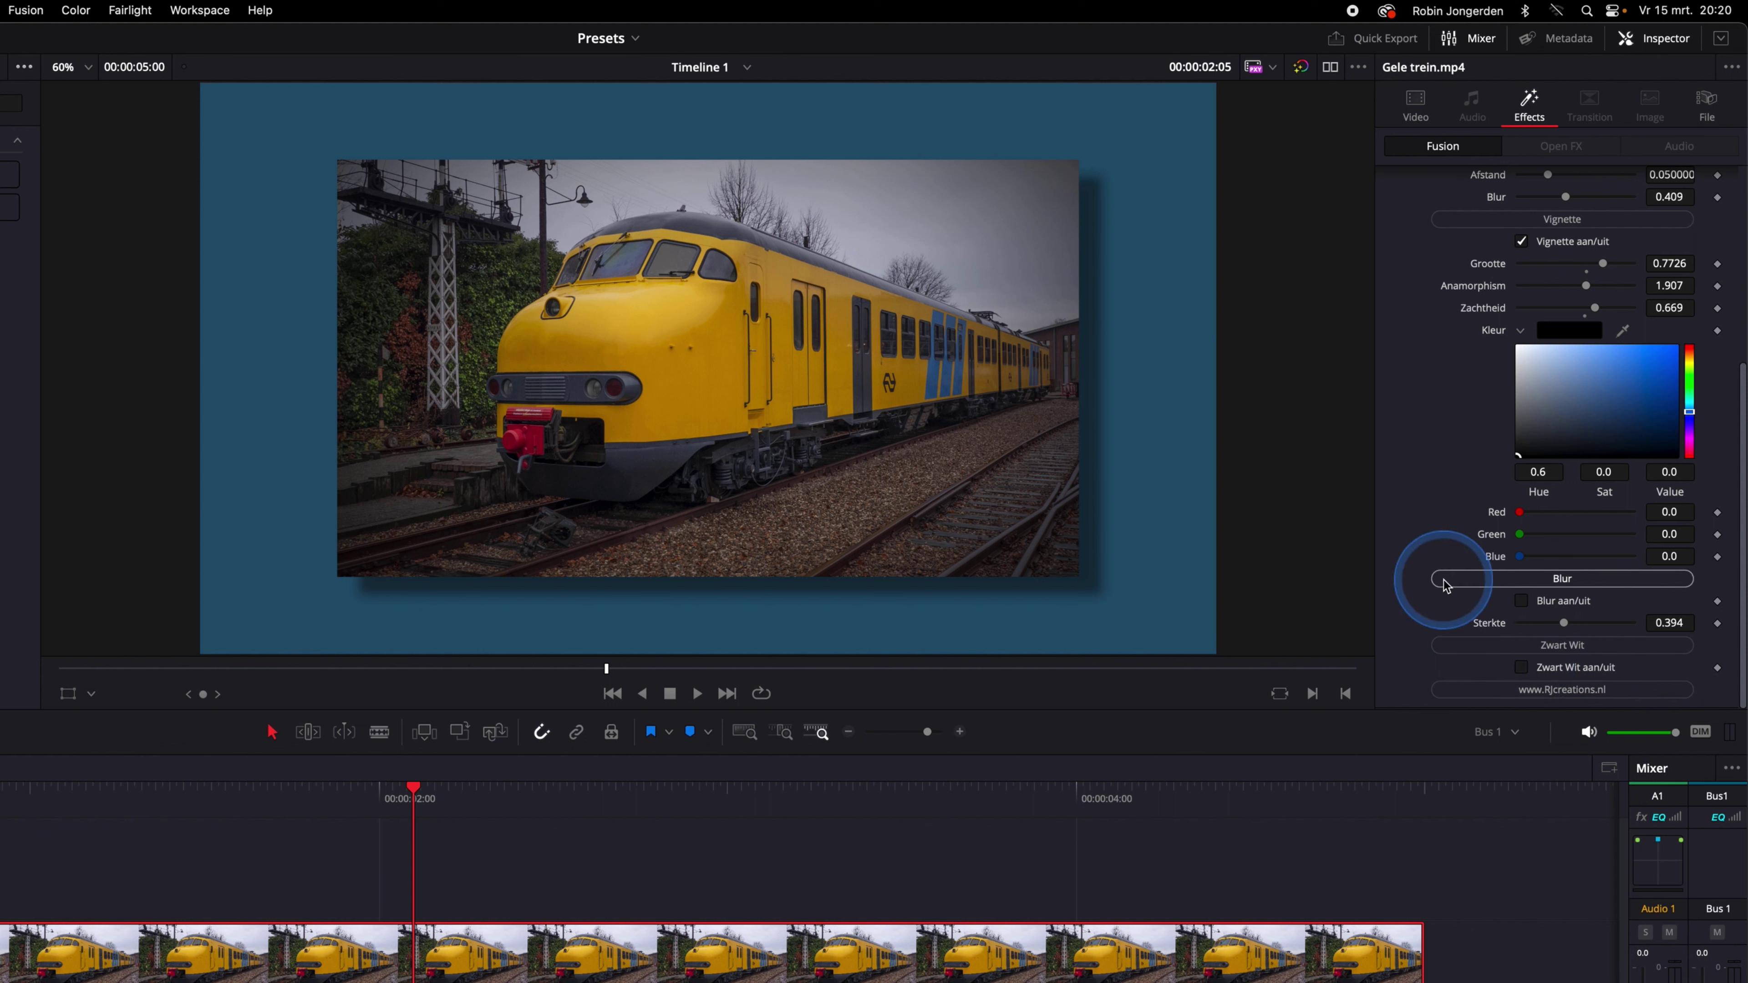
Step: Turn blur on at strength 0.0 and add blur-strength keyframes at 3 and 2 seconds
click(379, 802)
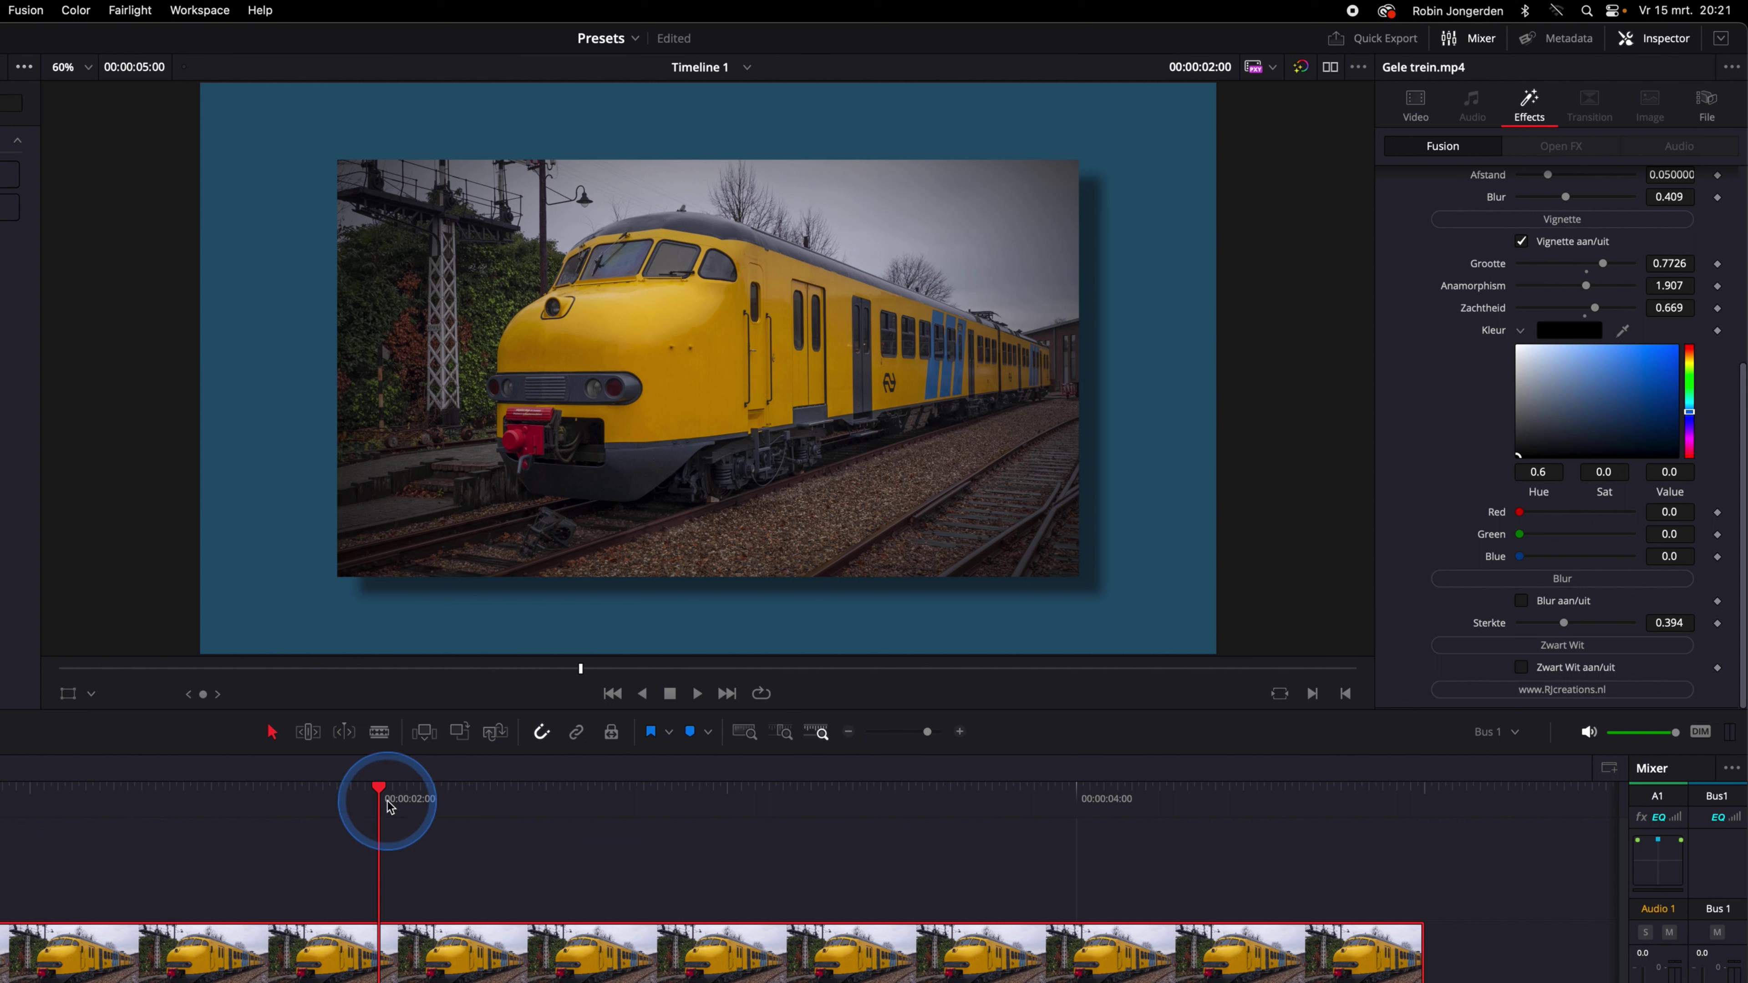
drag(389, 807, 728, 821)
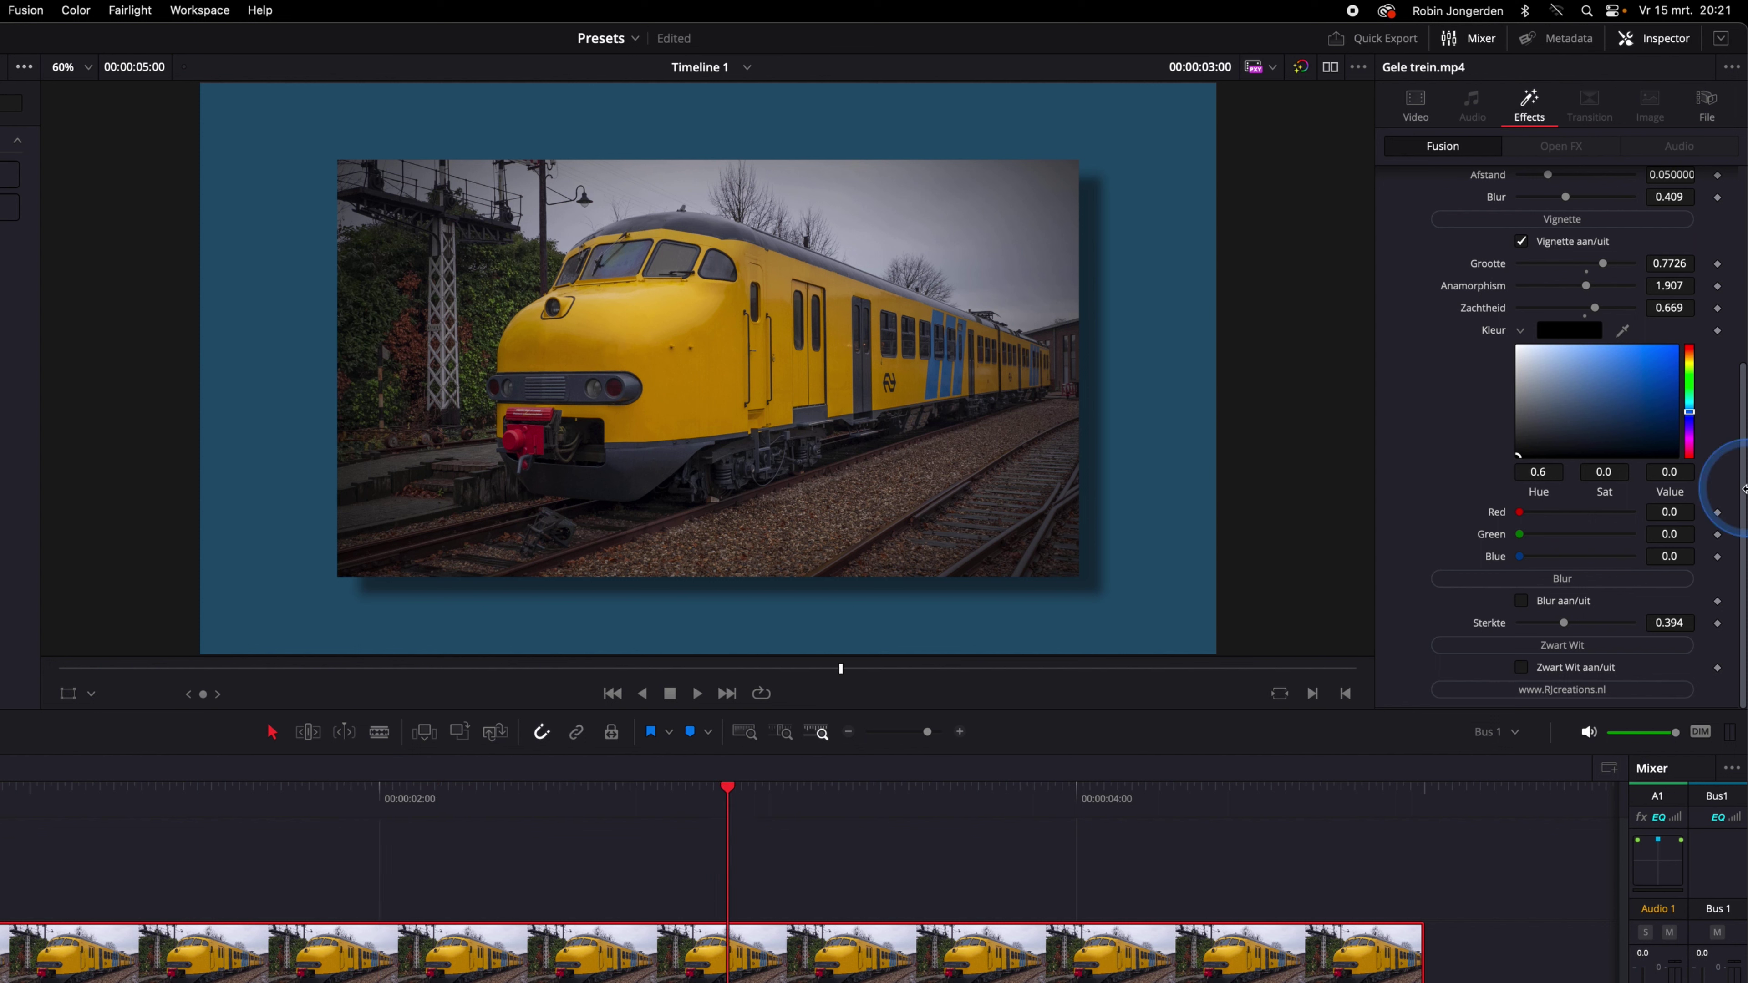
click(1523, 602)
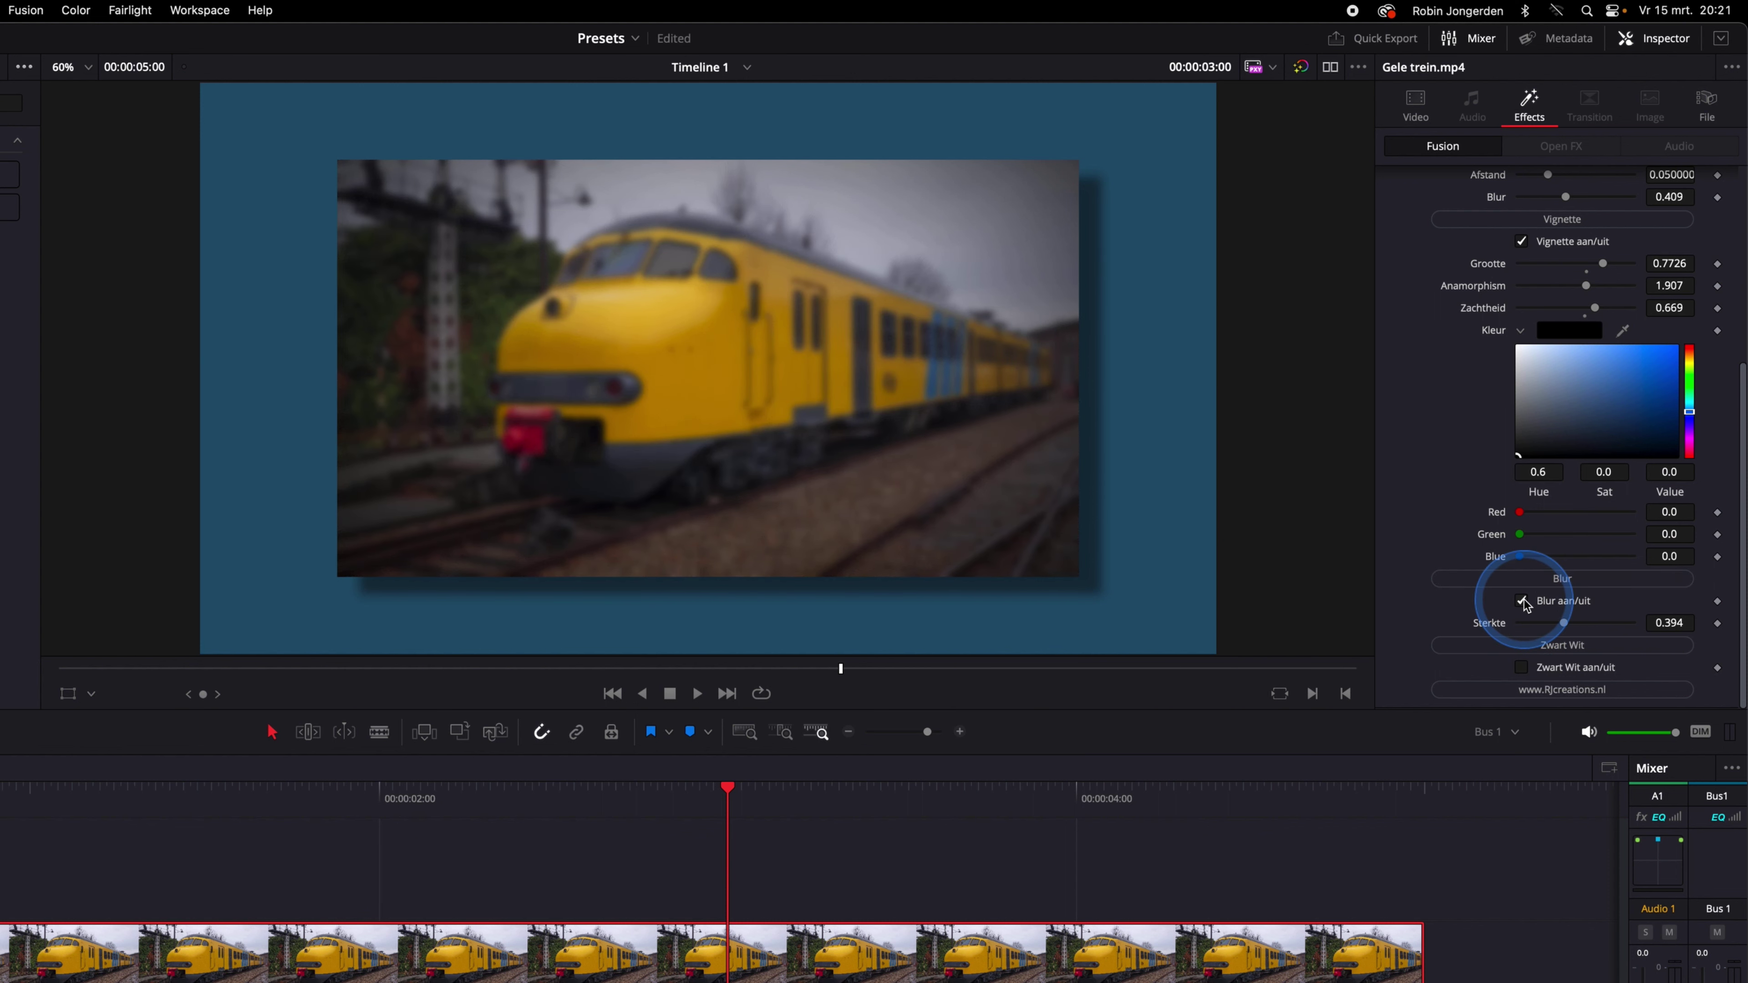
drag(1581, 627, 1521, 628)
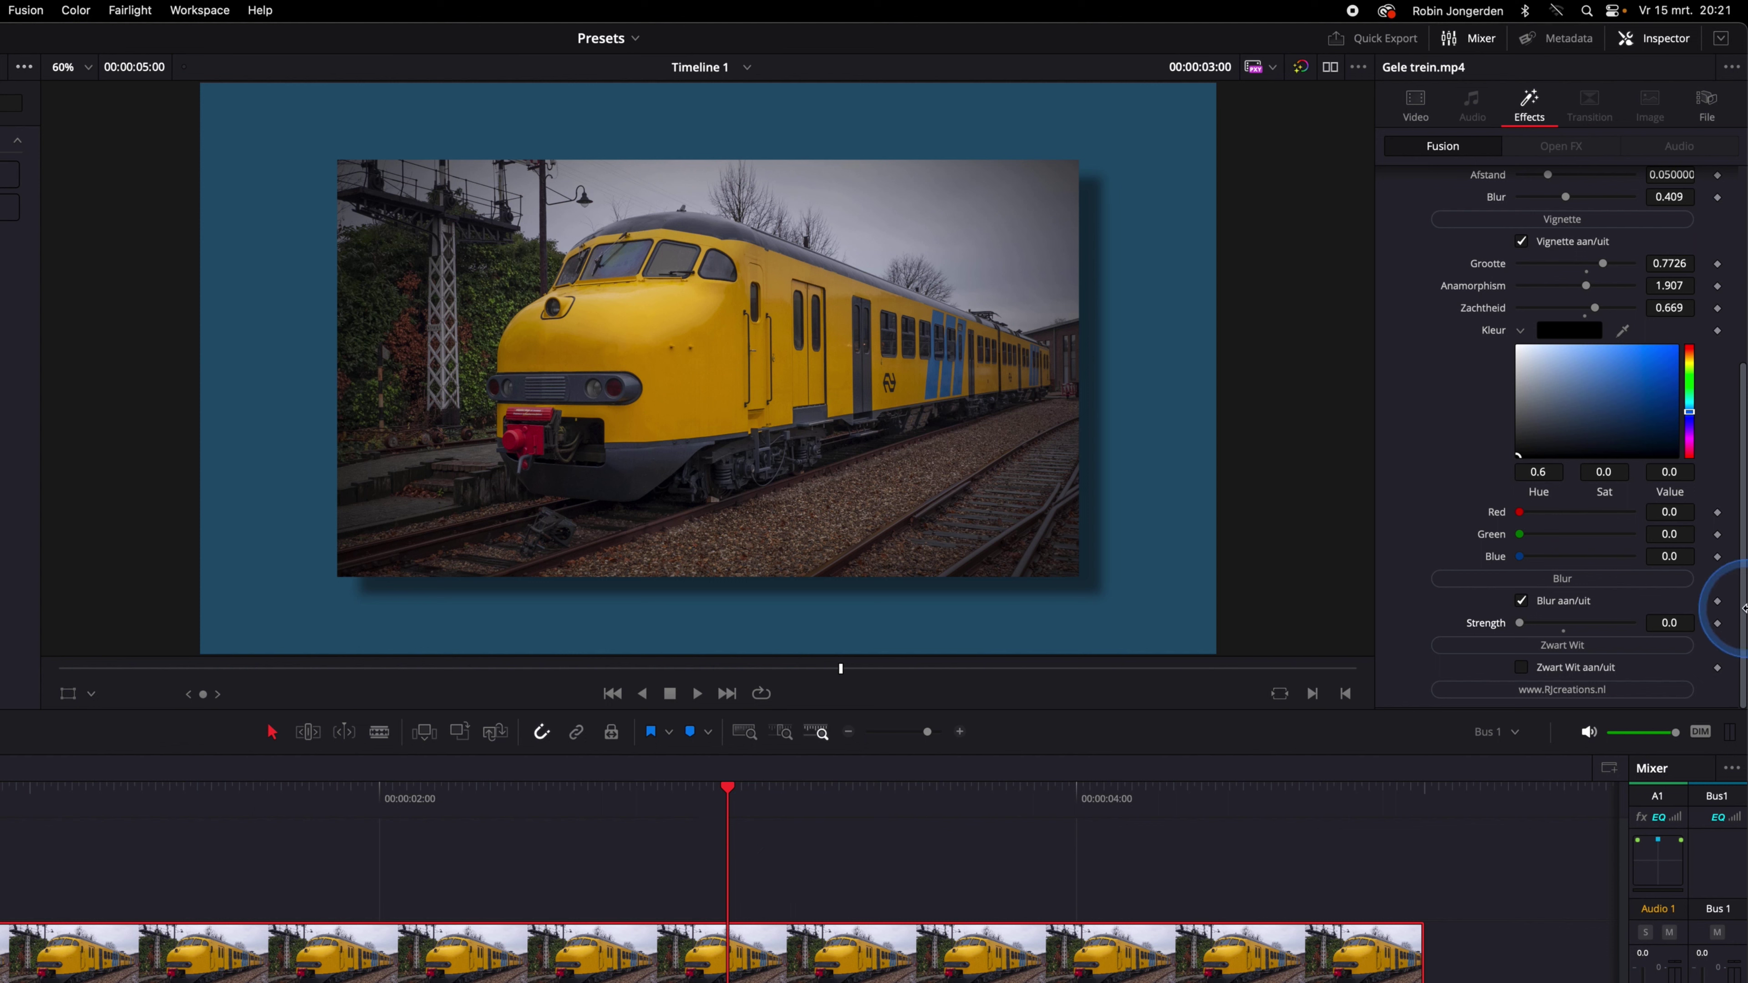
click(1717, 624)
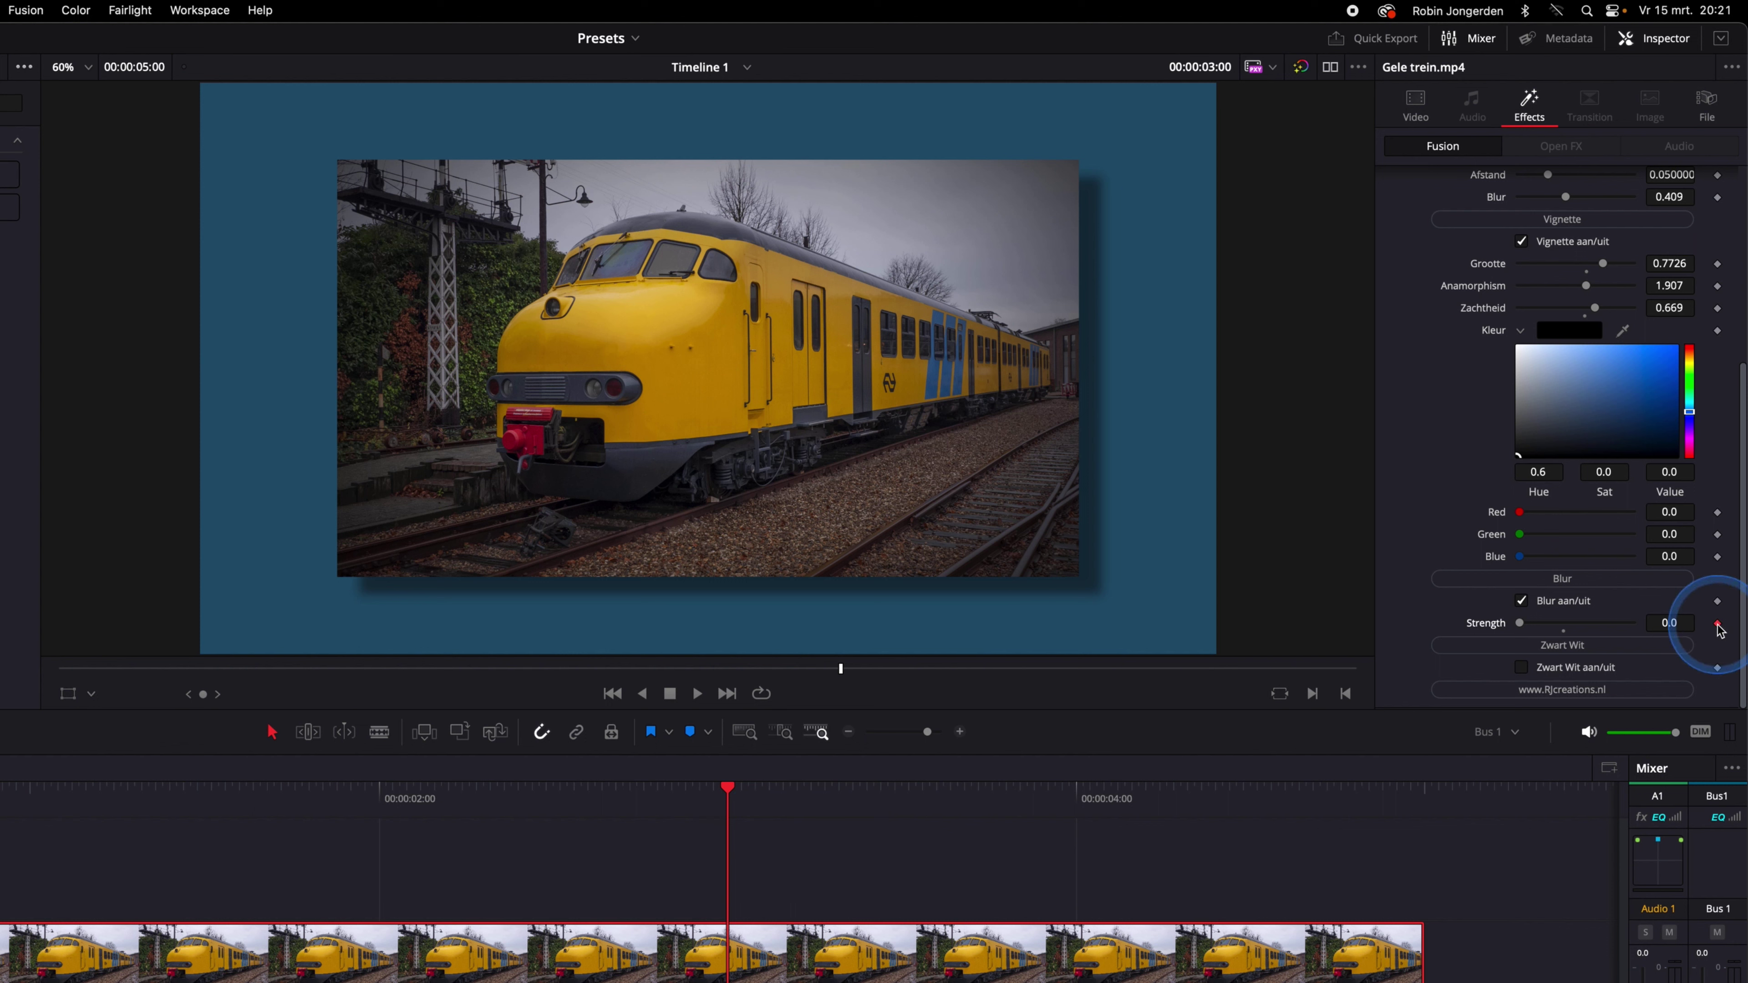
drag(592, 799, 384, 818)
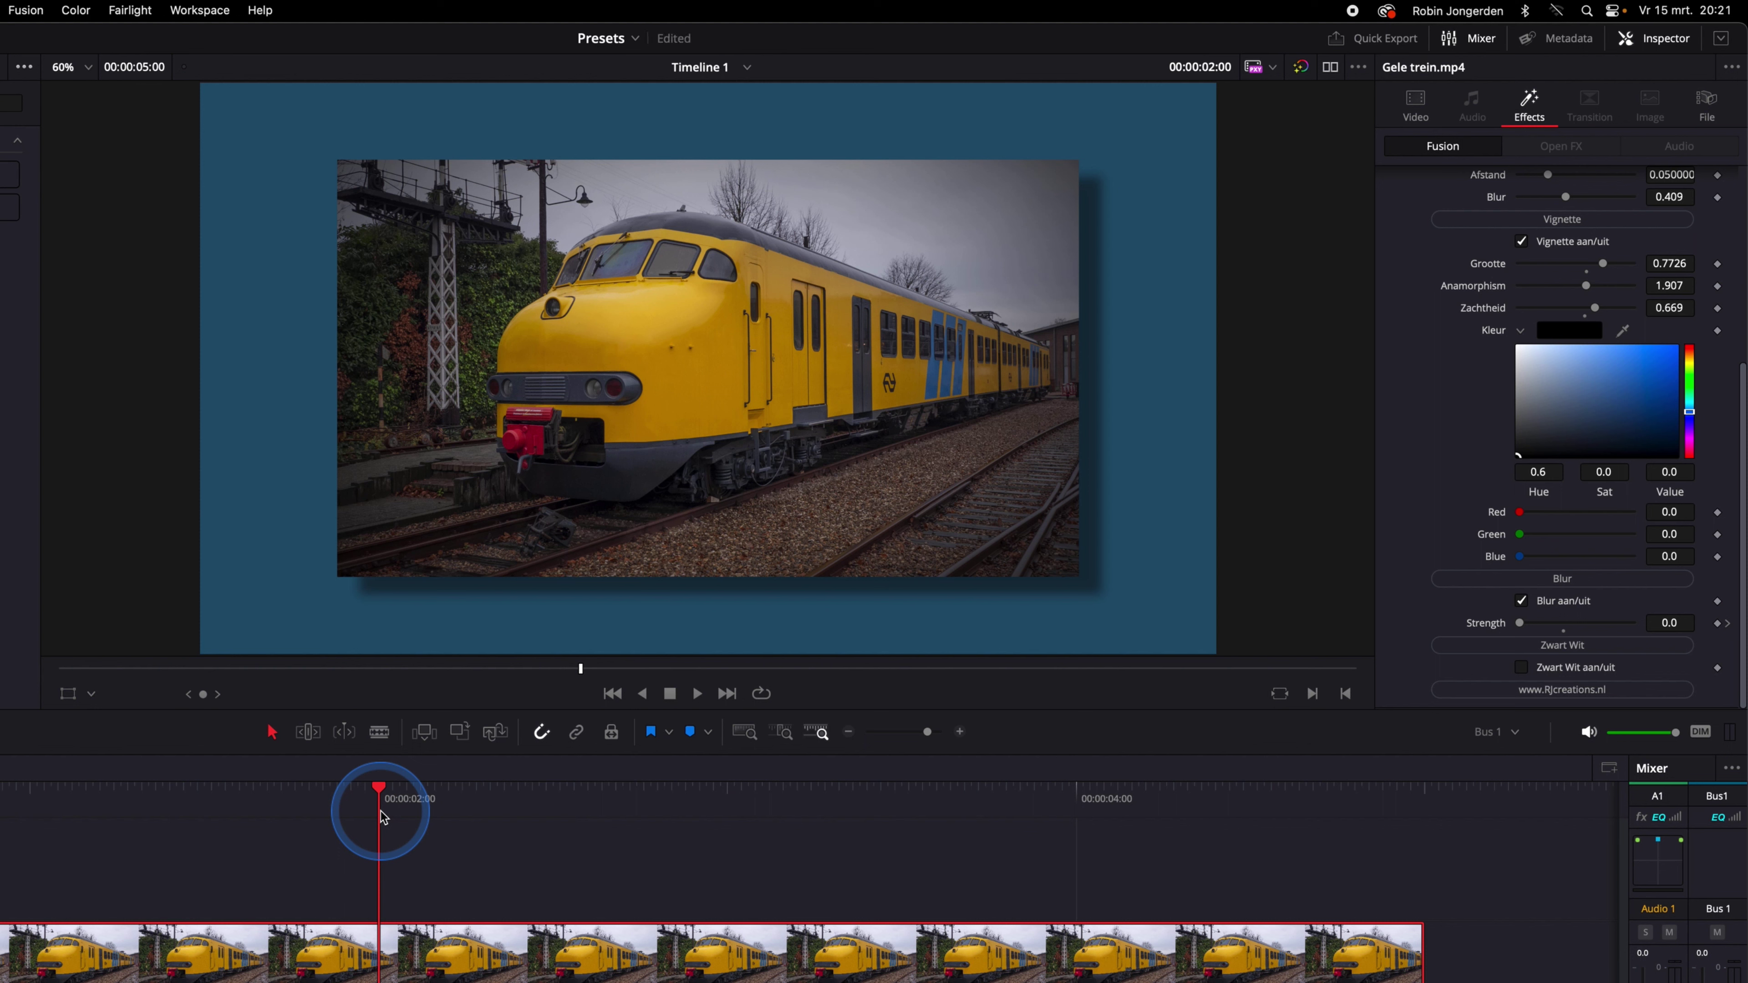
click(1718, 624)
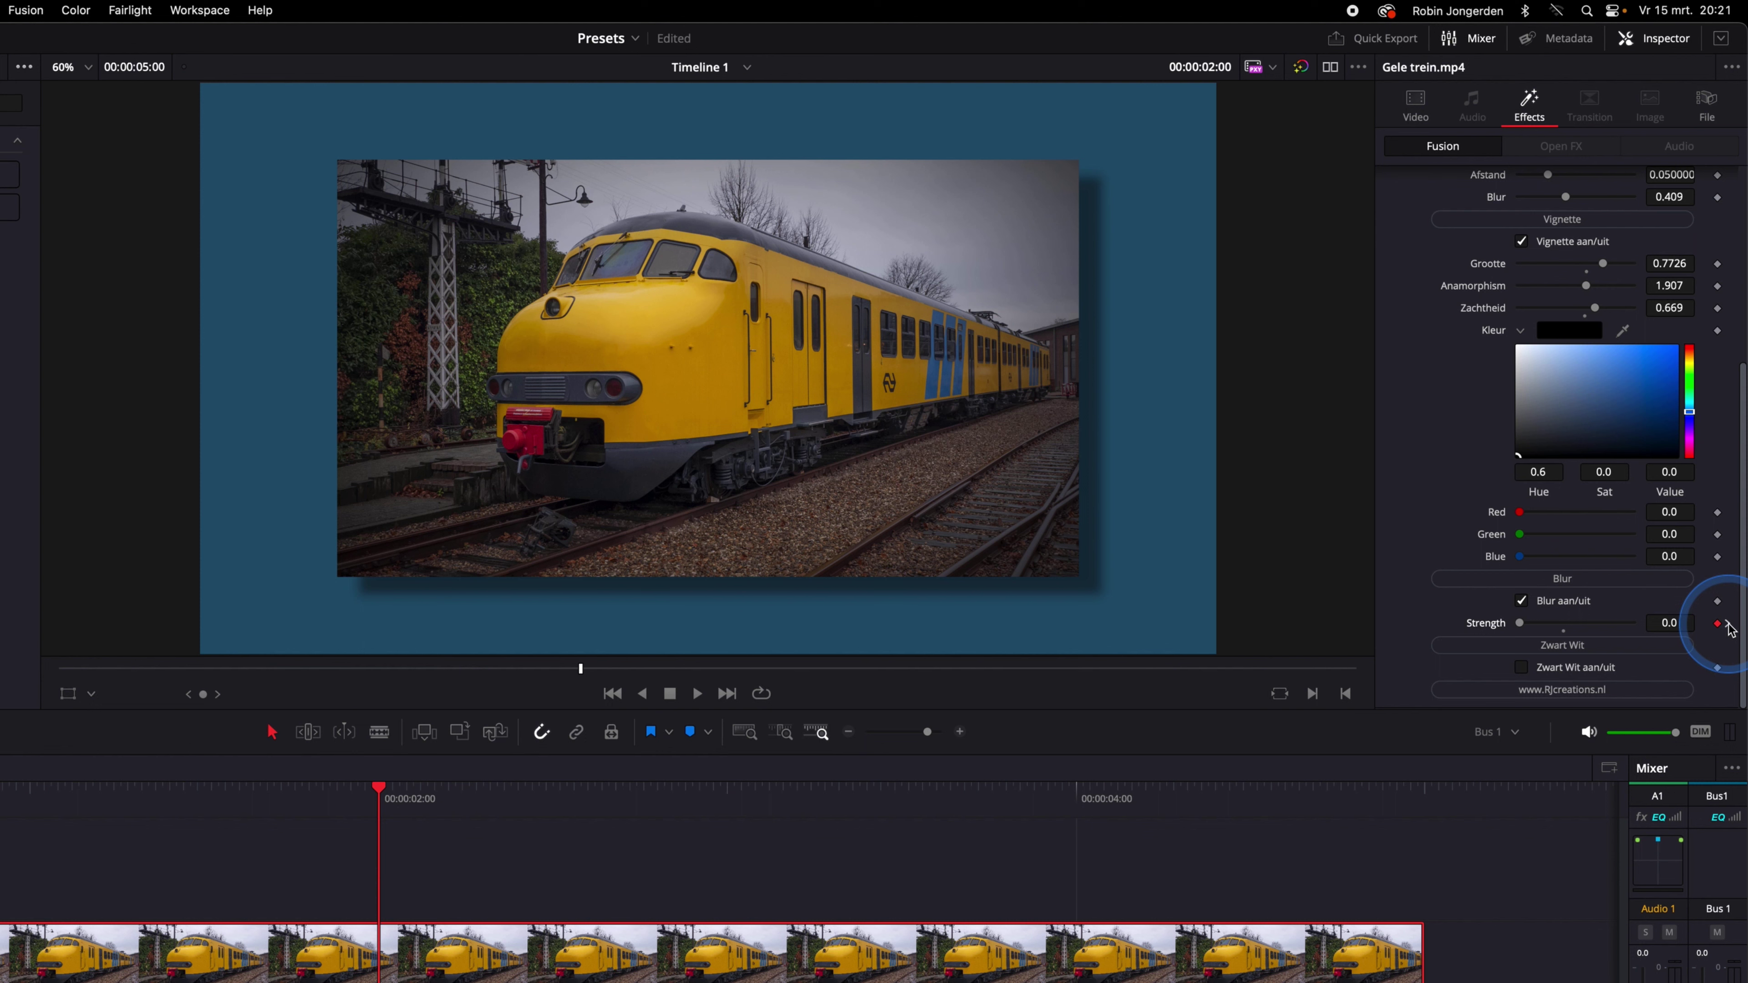
Step: Raise blur strength at the 3-second keyframe, lower it to 0.394, then switch blur off
key(shift+Right)
click(1520, 632)
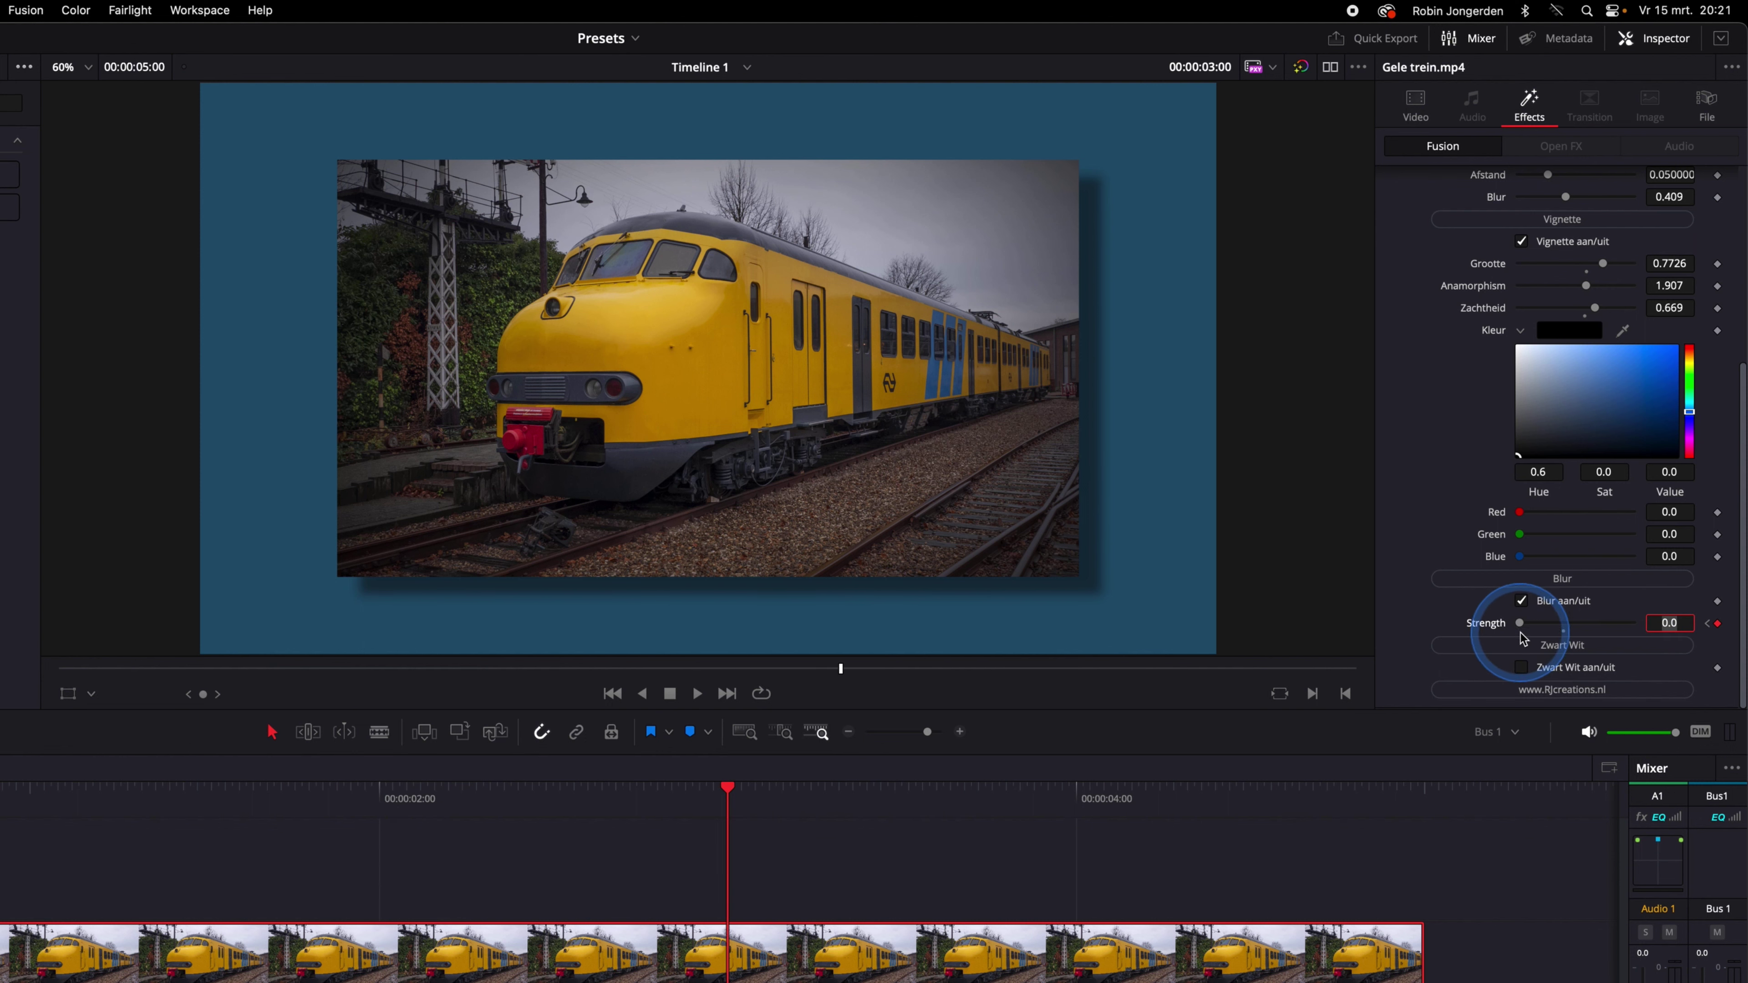
drag(1520, 638, 1591, 631)
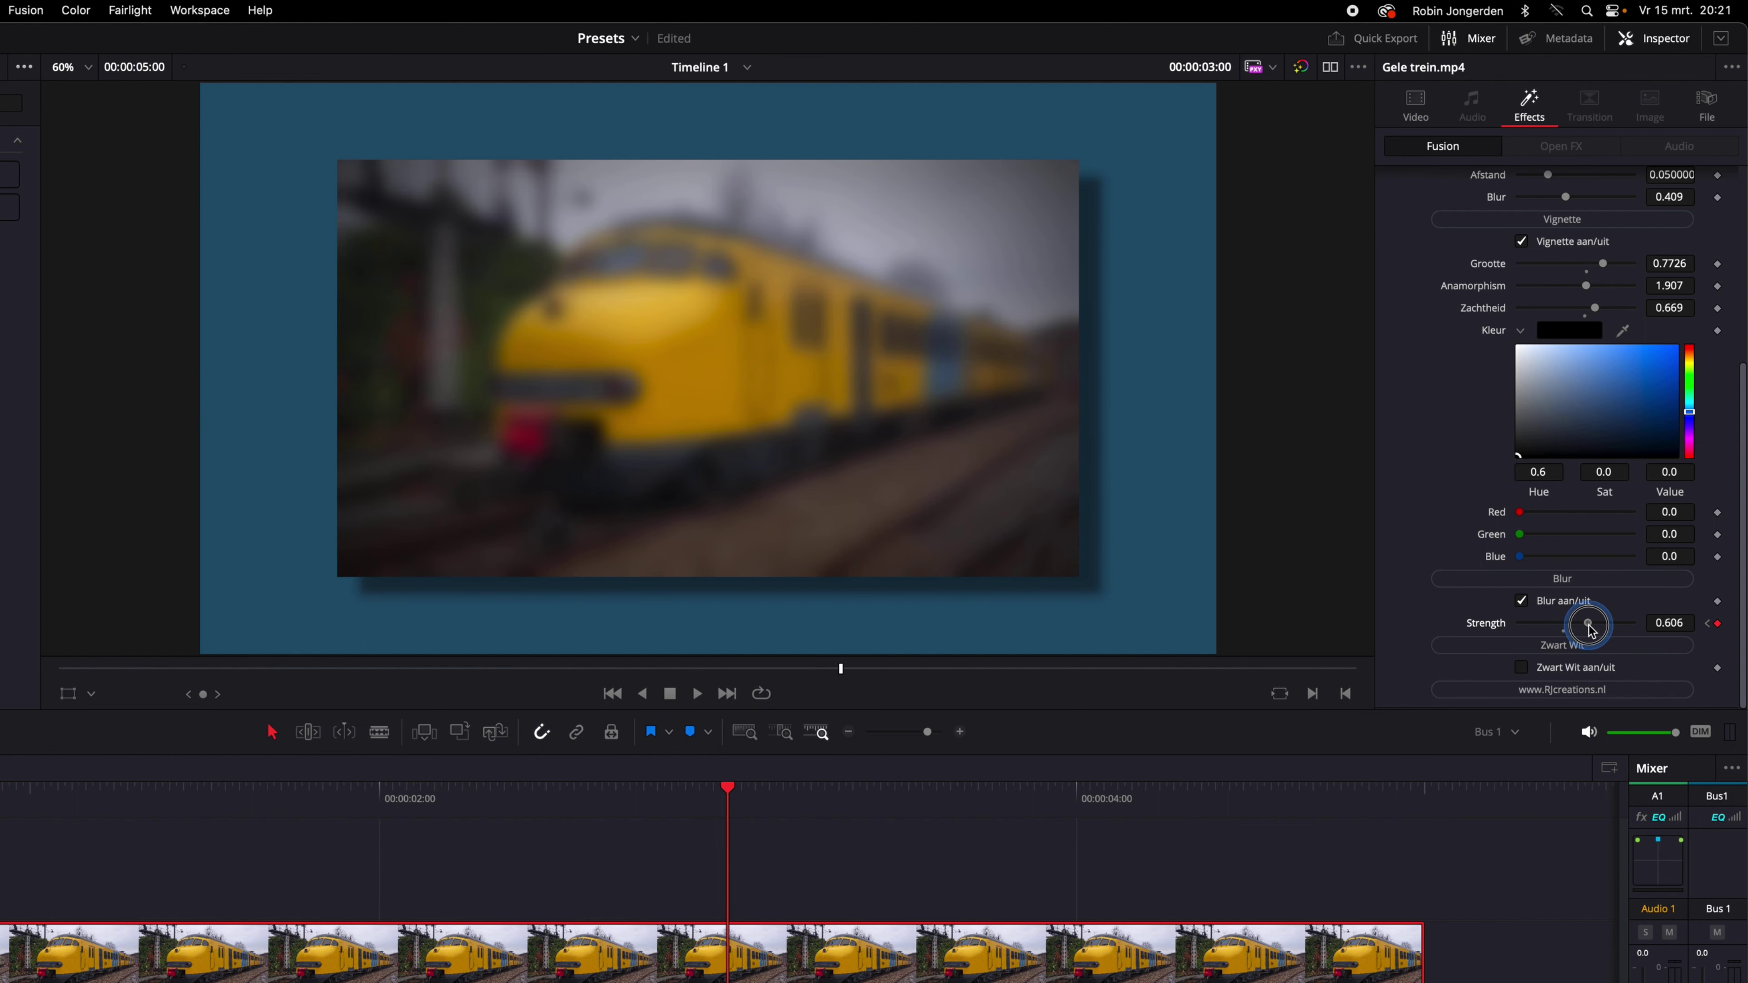
mouse_move(238, 792)
mouse_down()
mouse_move(14, 792)
mouse_move(867, 878)
mouse_up()
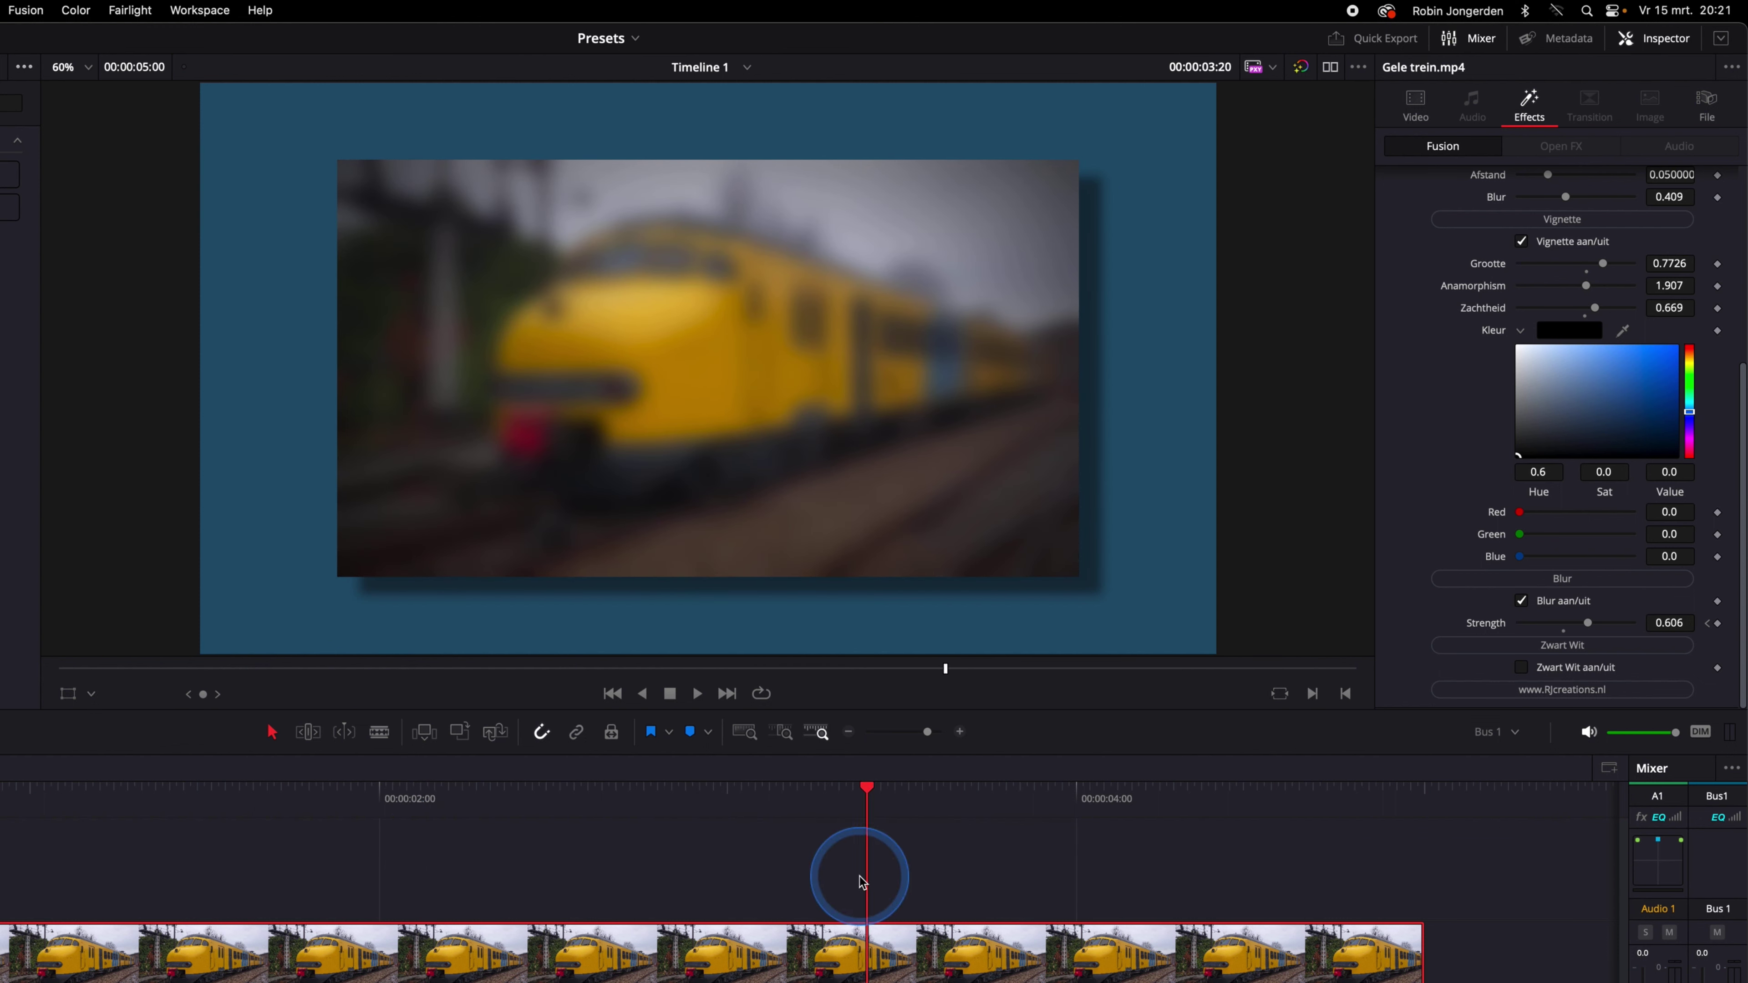
click(1491, 628)
click(1494, 627)
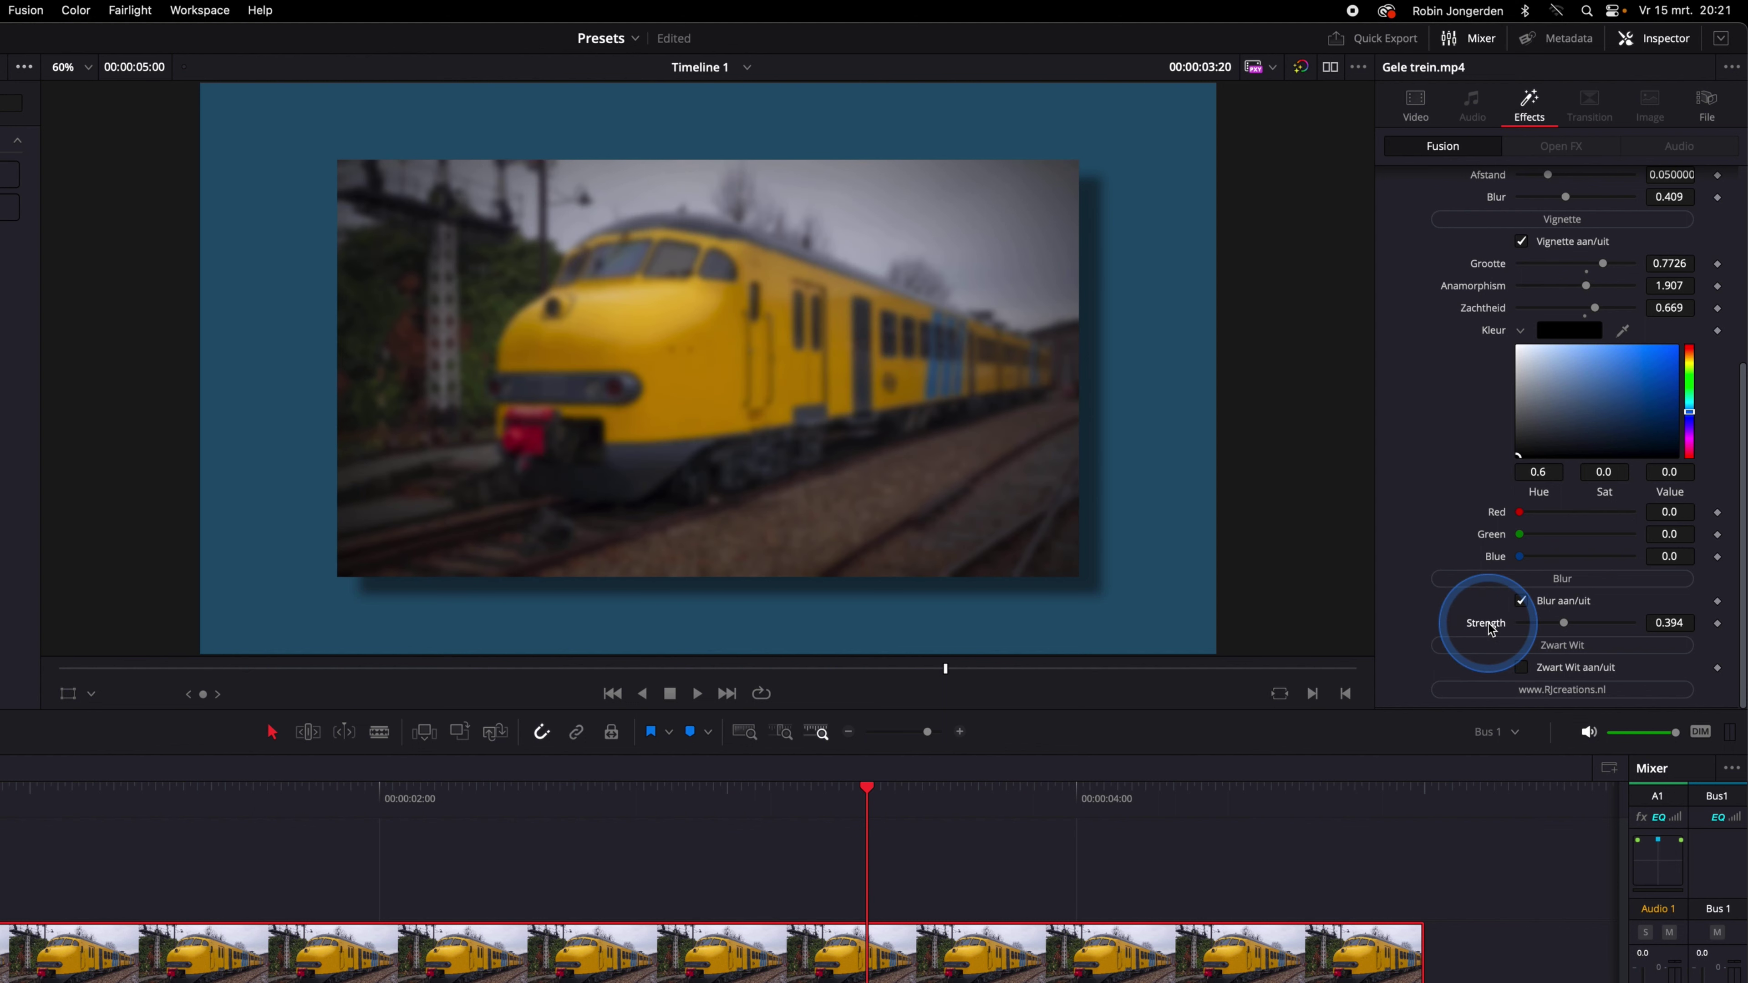
click(1523, 601)
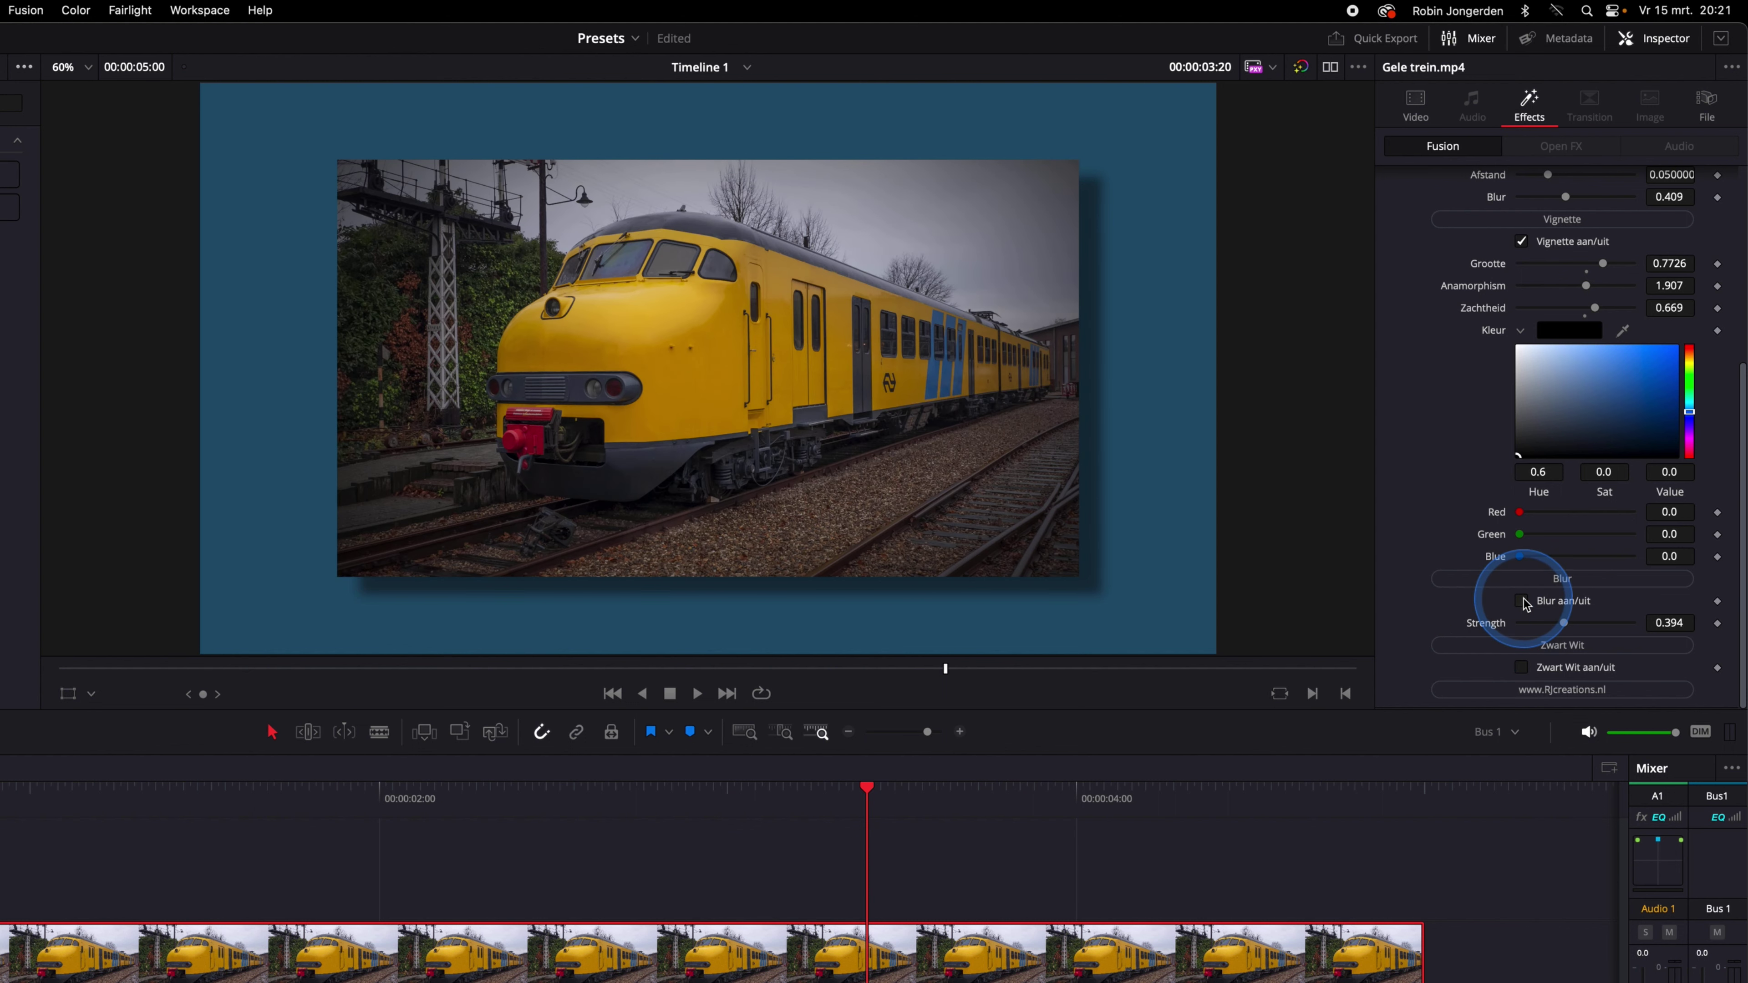
scroll(1528, 604, up, 3)
Step: Tilt the train clip to an angle of 7.8 and shift it right to position X 0.538
click(879, 878)
scroll(1398, 335, up, 5)
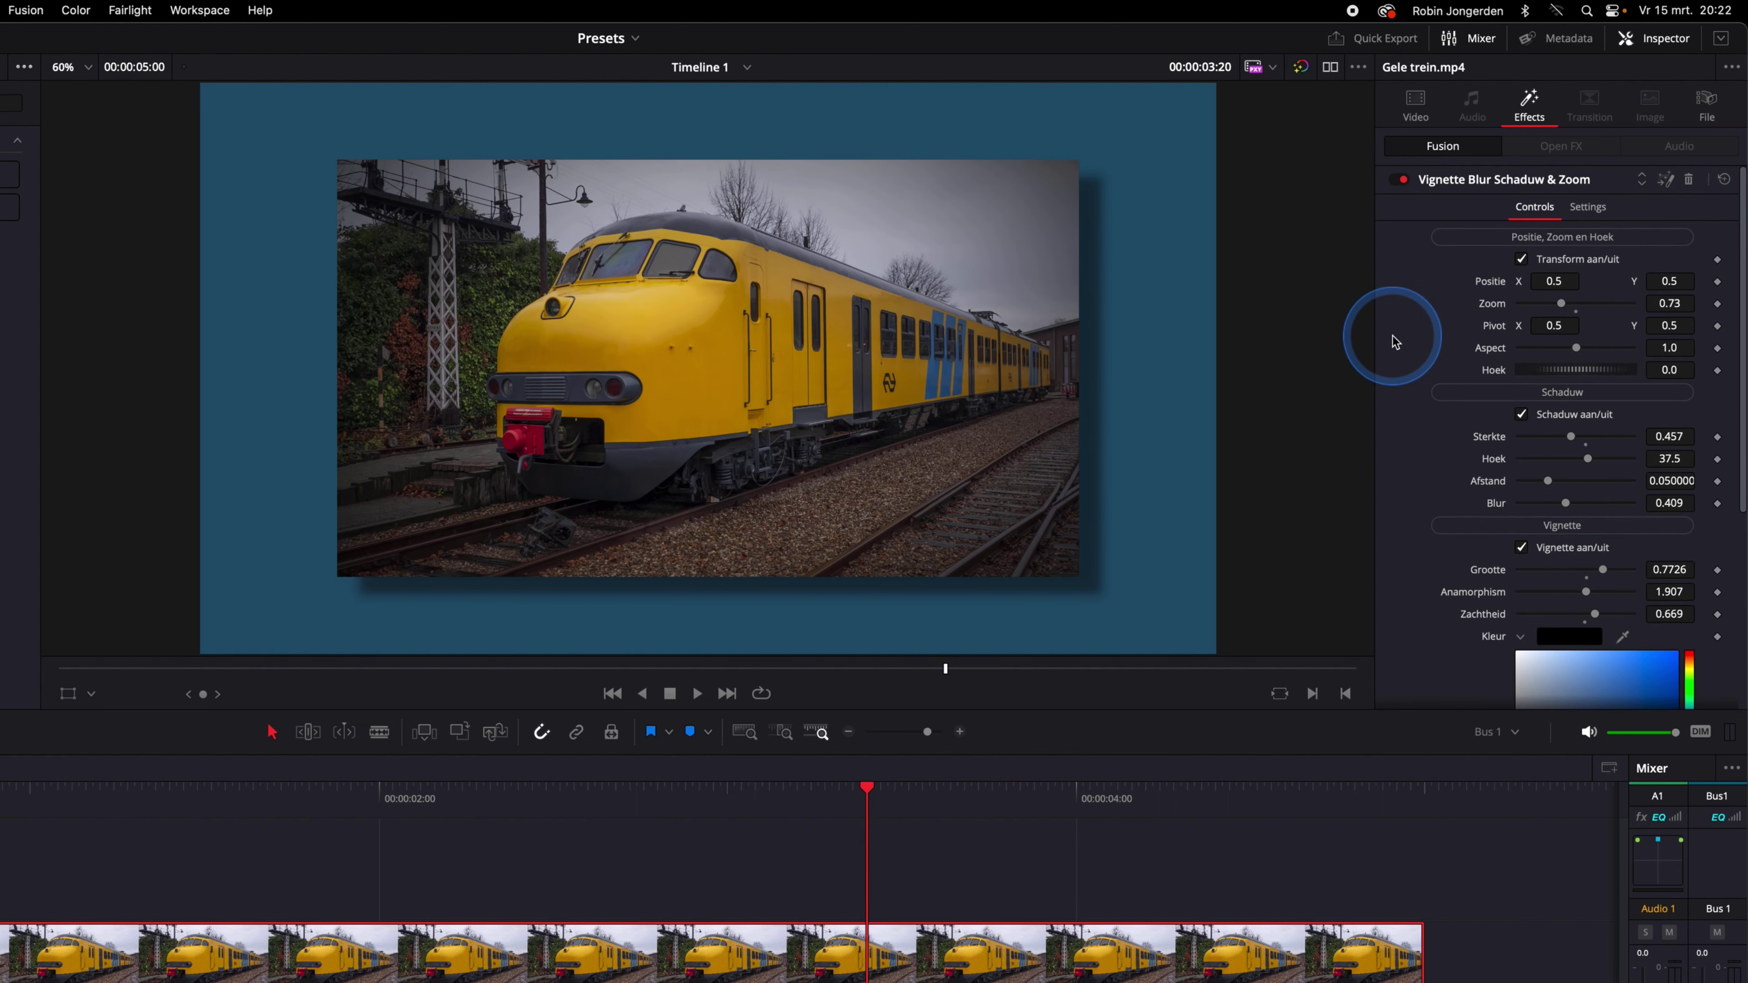
drag(1550, 365, 1586, 377)
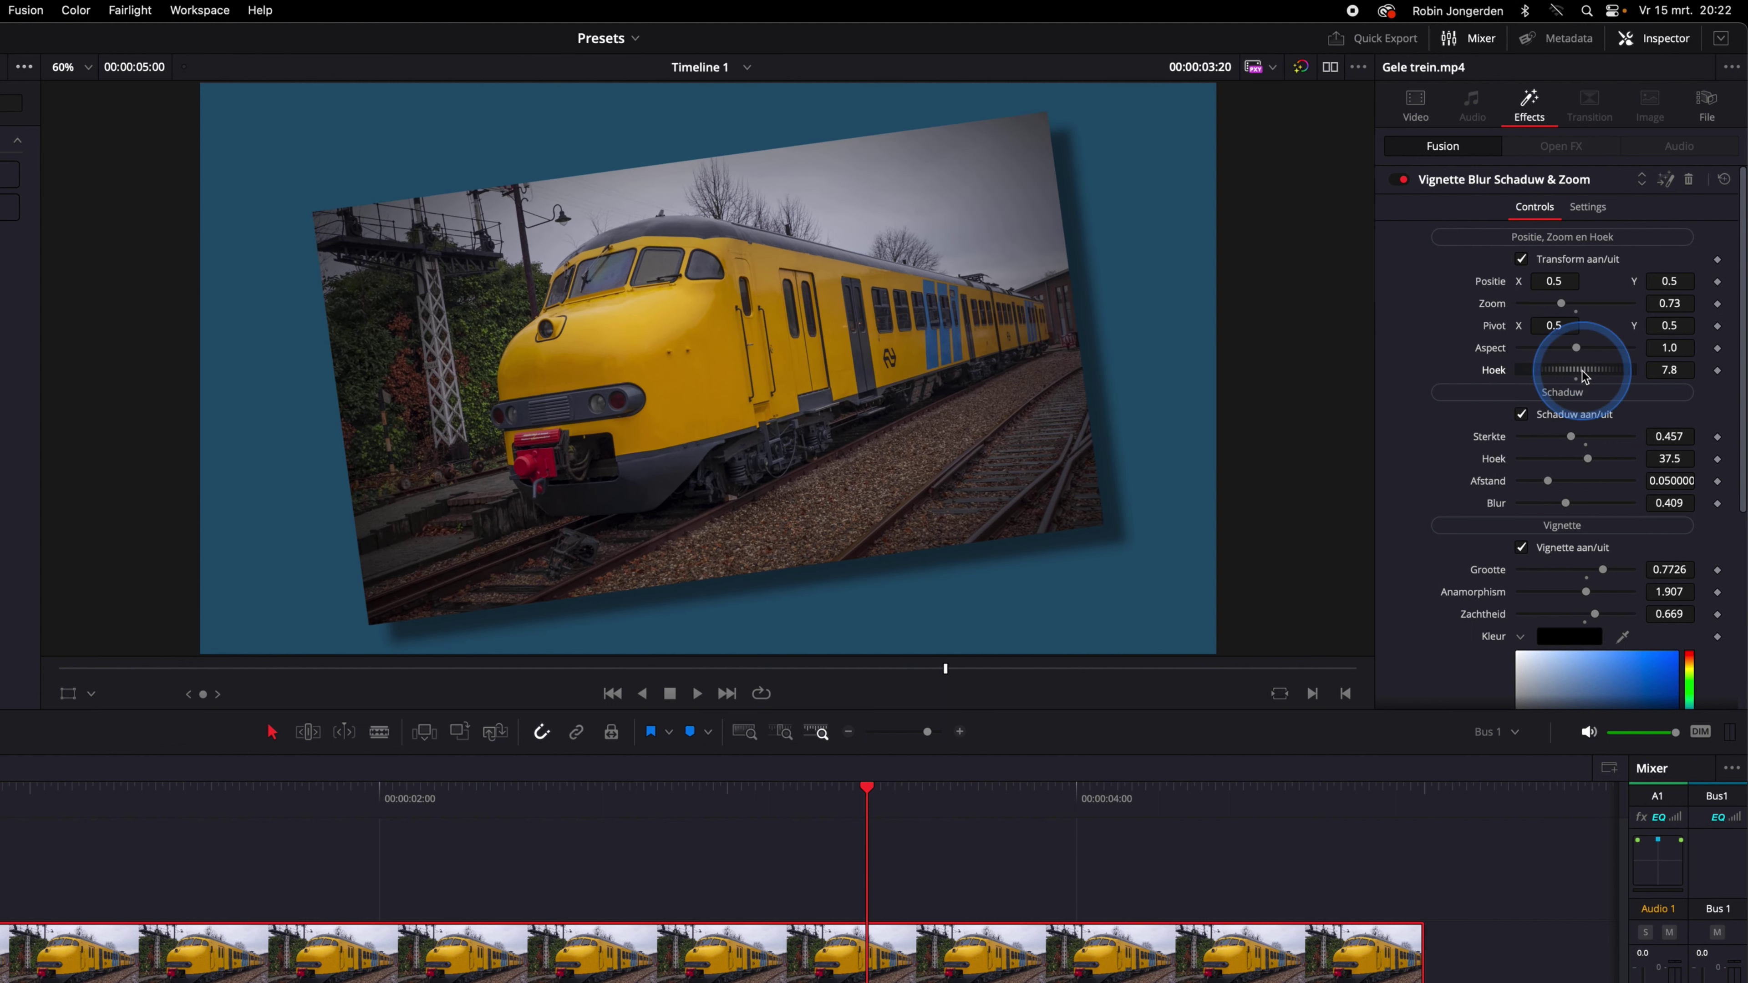
drag(1523, 281, 1580, 282)
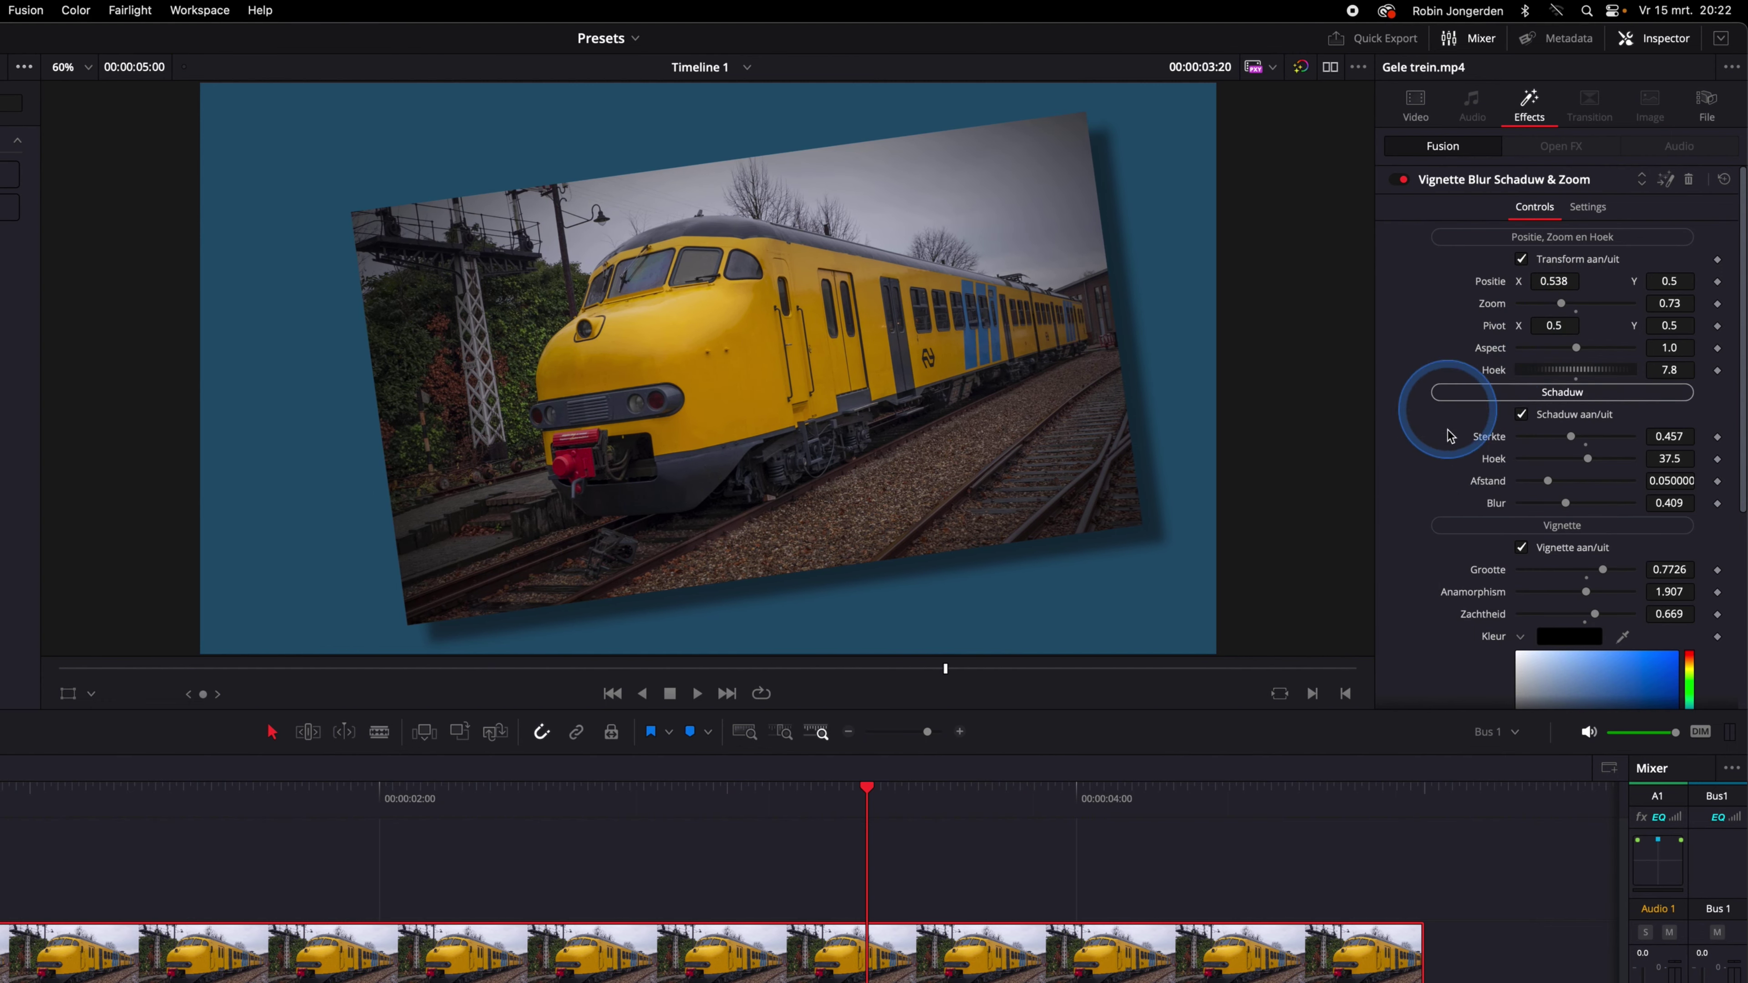
scroll(1430, 610, down, 3)
scroll(1431, 610, down, 2)
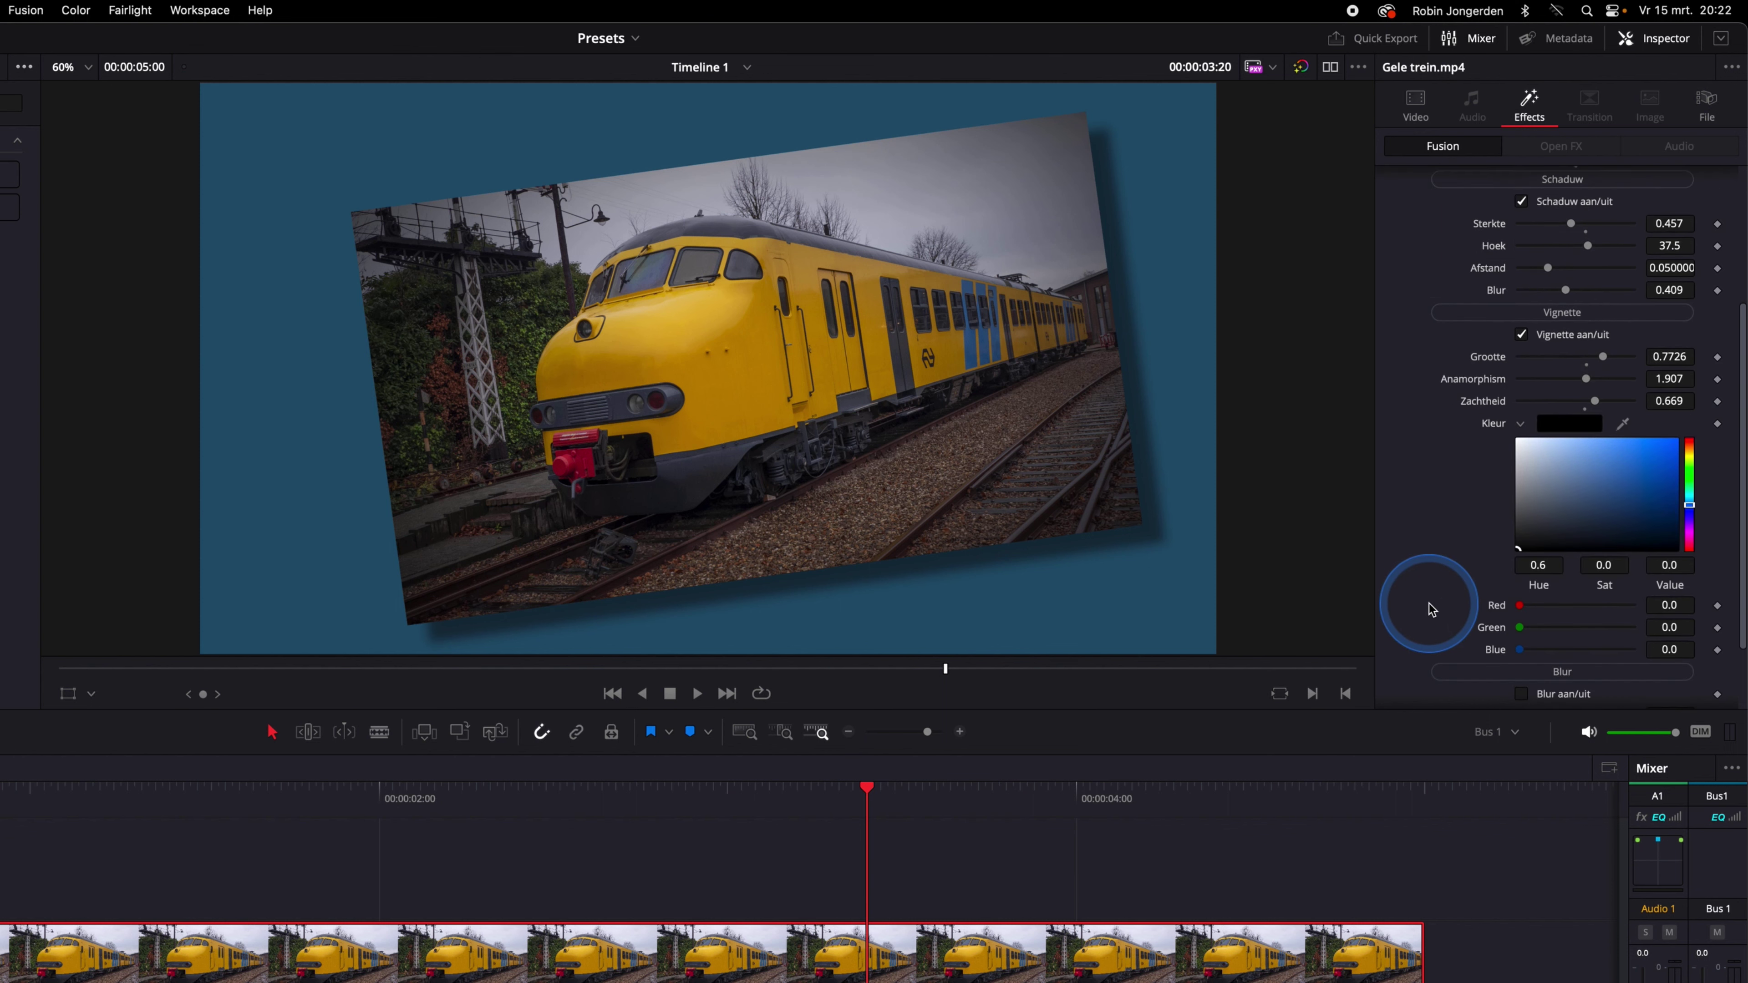
scroll(1431, 610, down, 1)
scroll(1432, 609, down, 2)
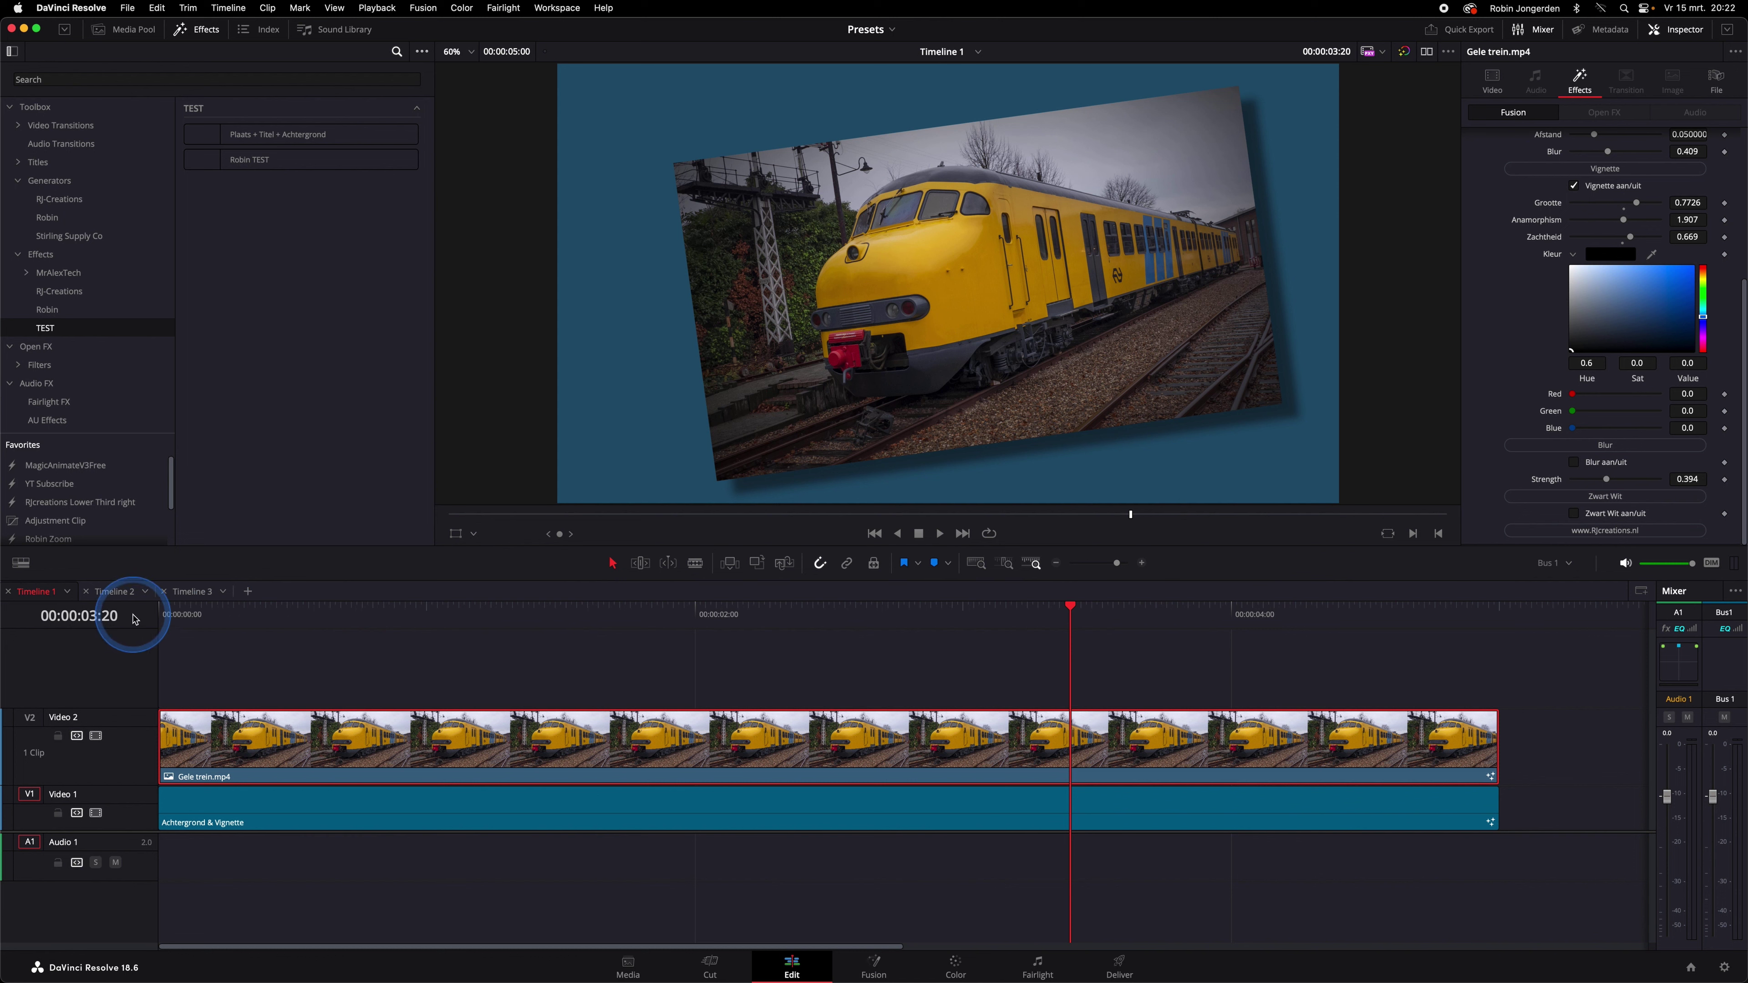
Step: On Timeline 2, make the Achtergrond & Vignette background mustard yellow (R 0.627, G 0.541, B 0.153)
click(117, 591)
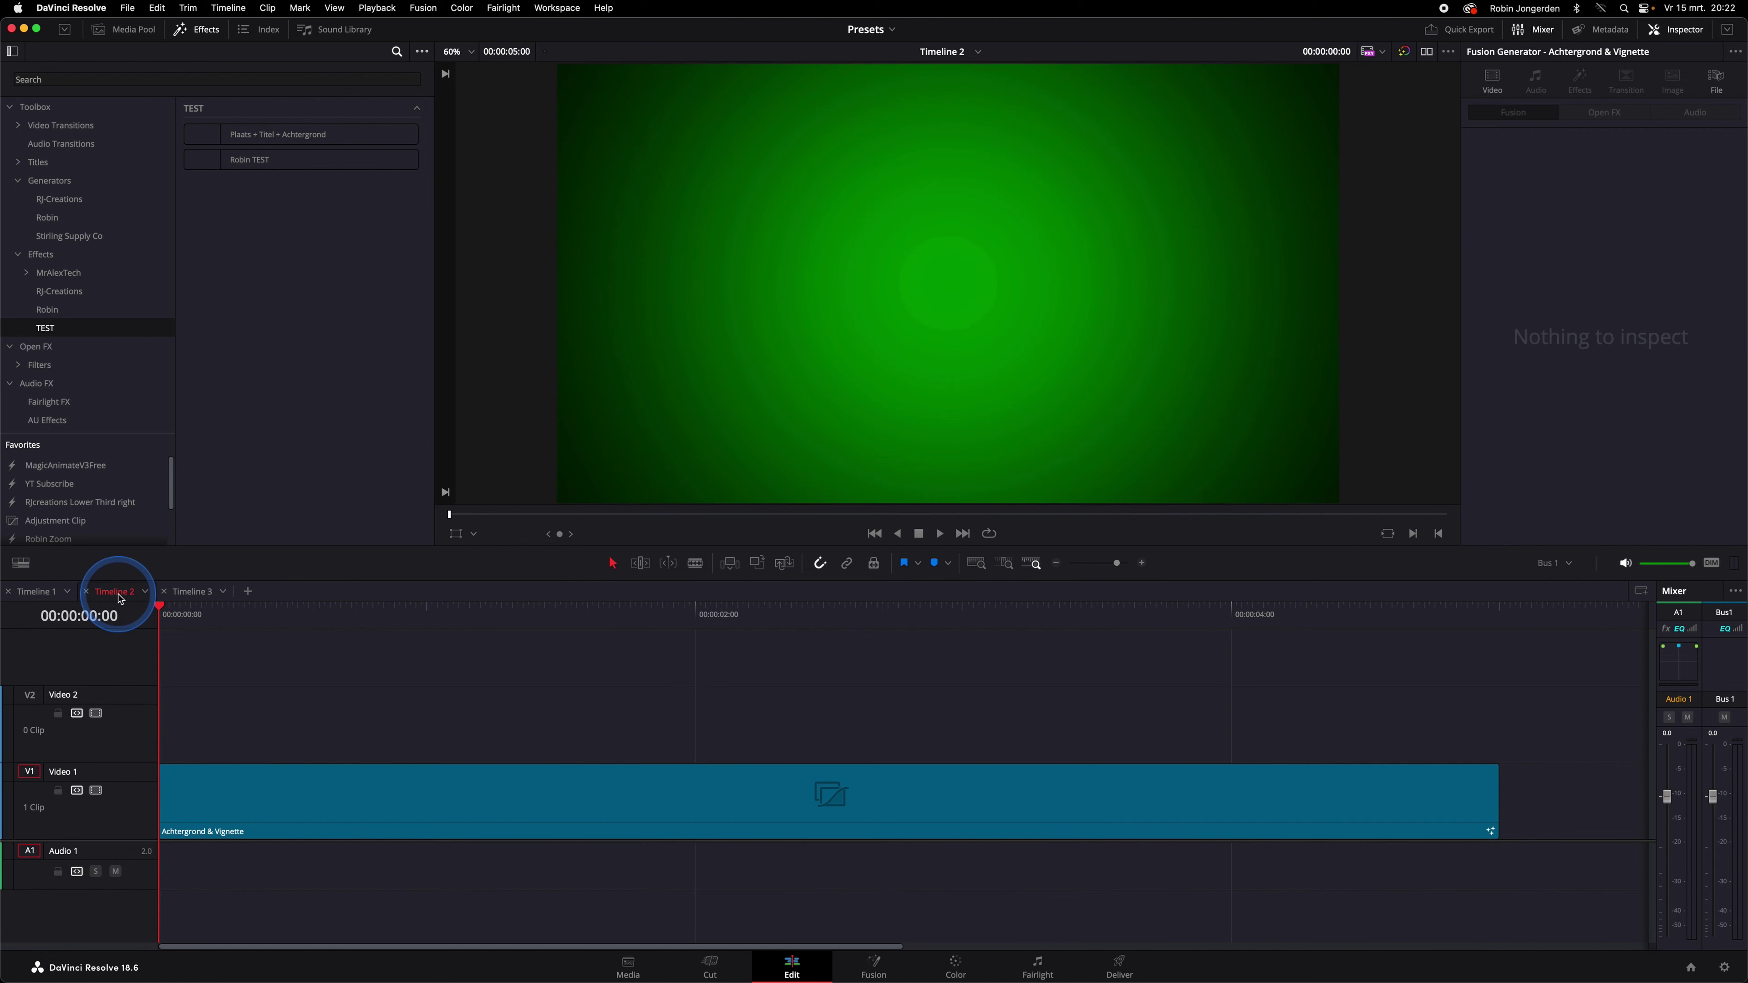
click(598, 613)
click(612, 800)
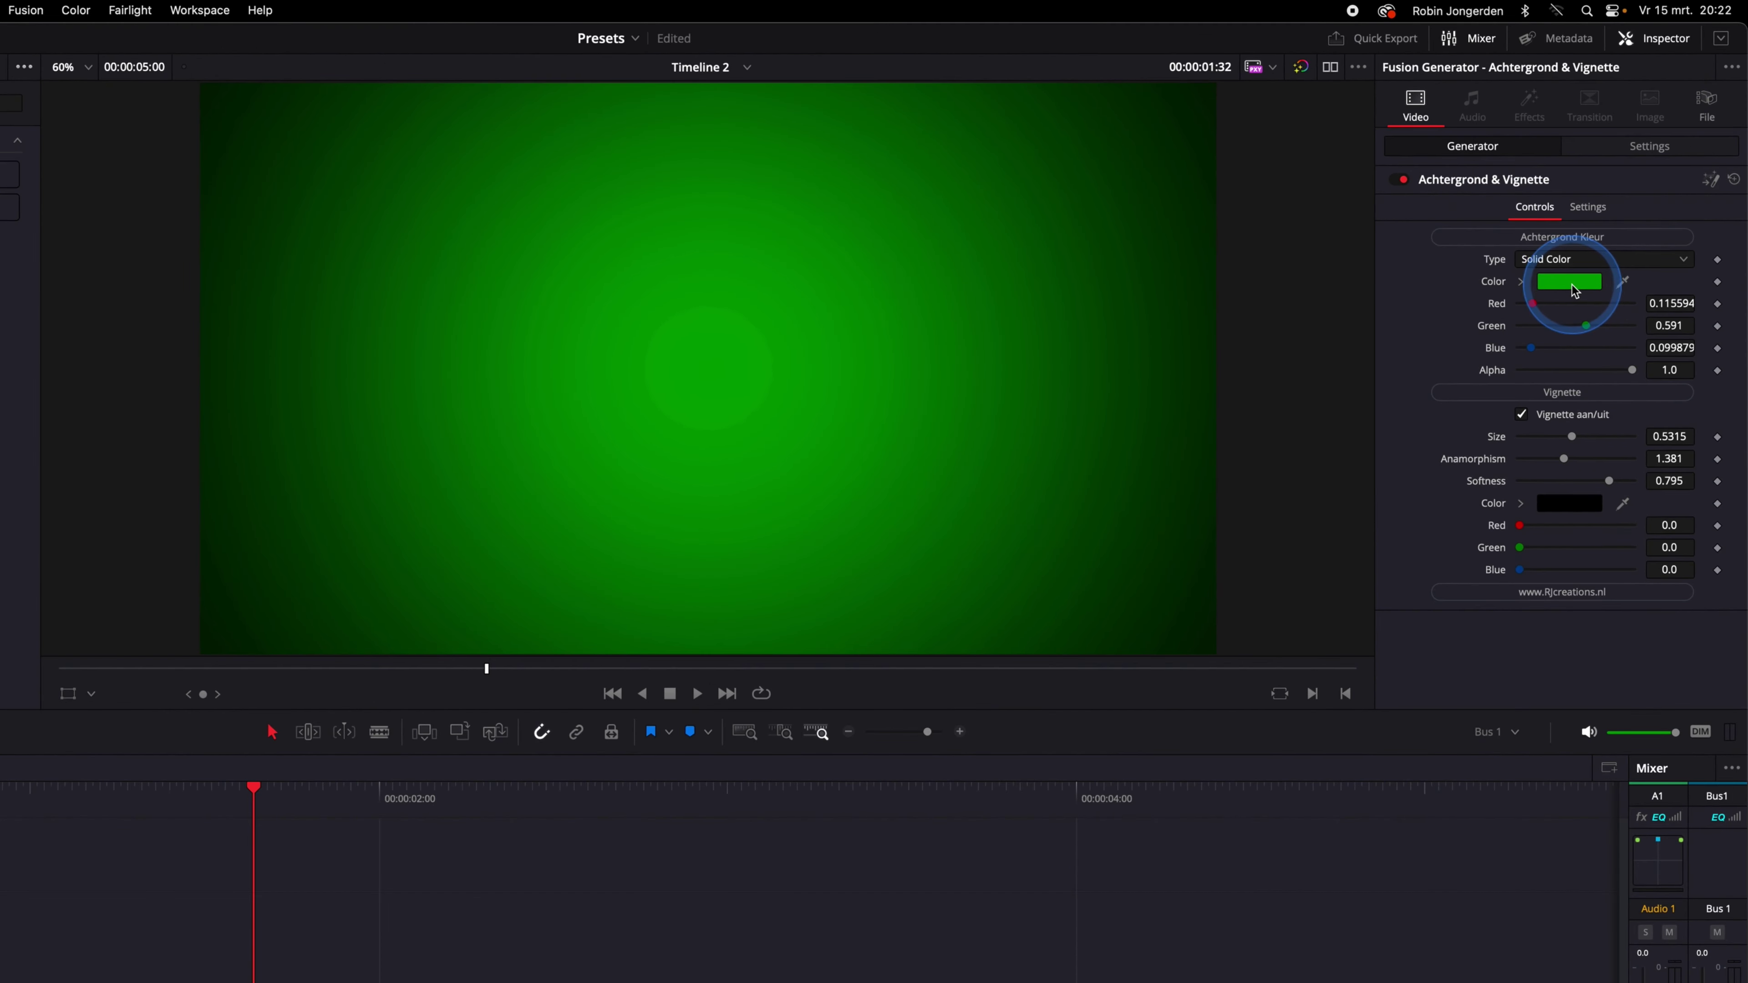
click(1614, 219)
drag(1592, 571, 1606, 555)
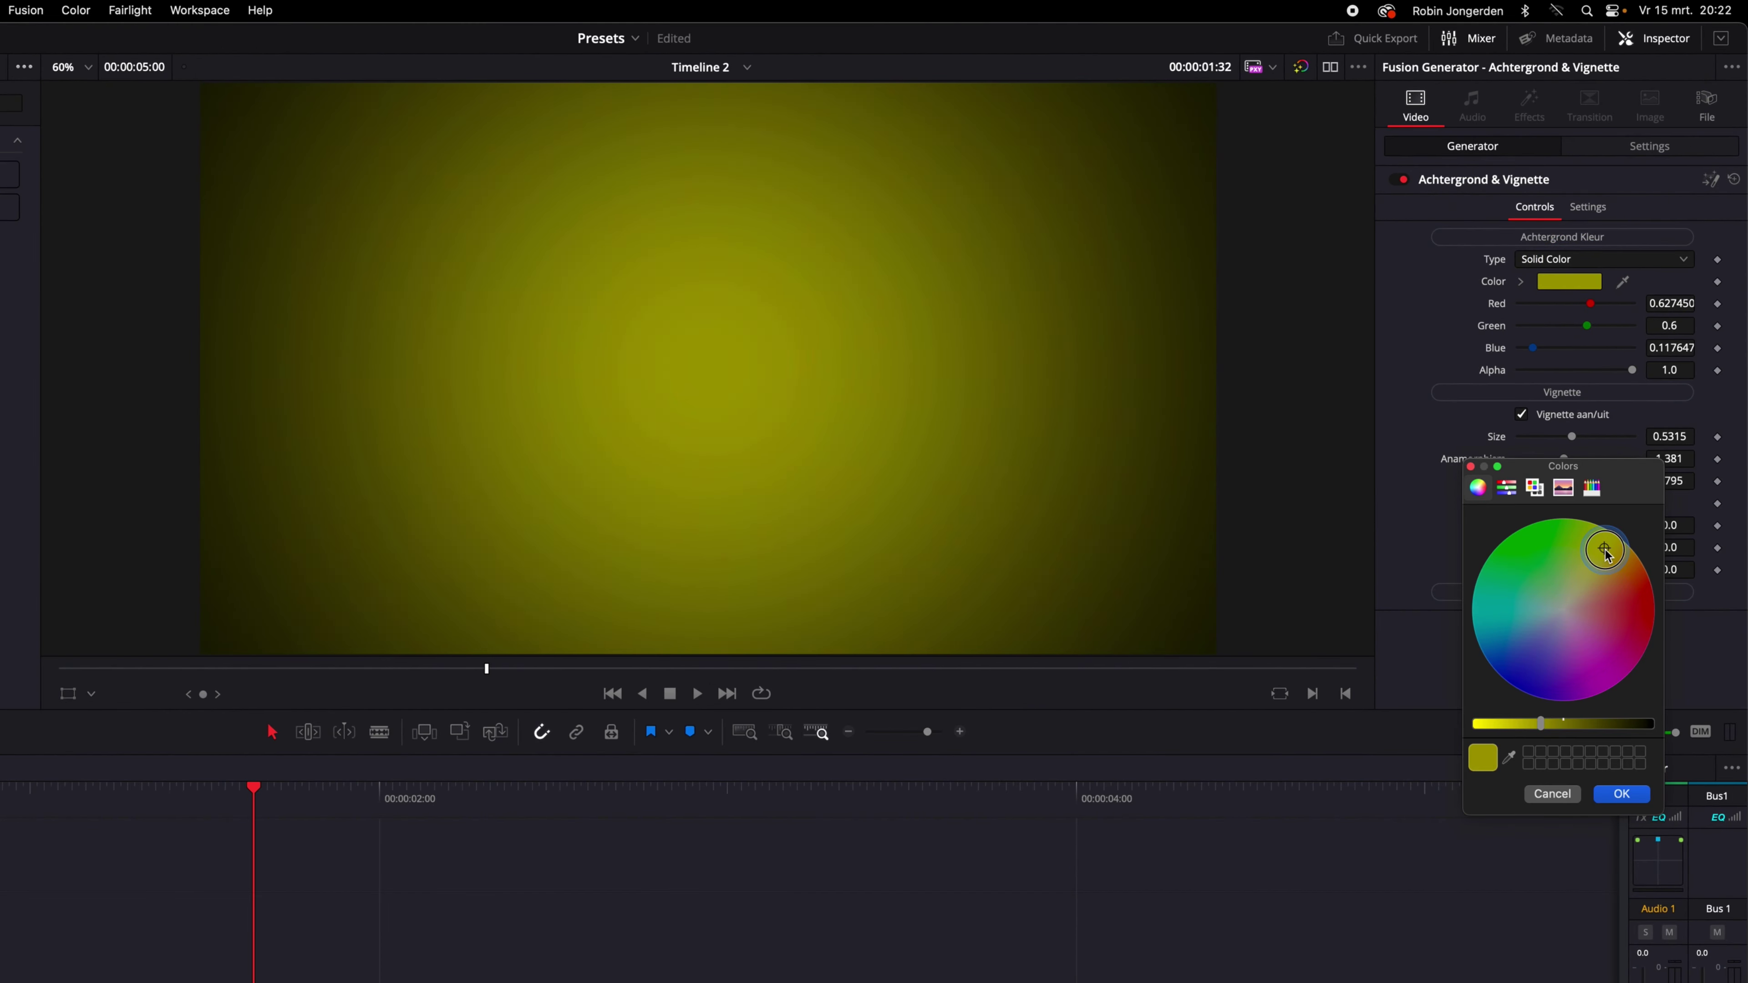
click(1622, 793)
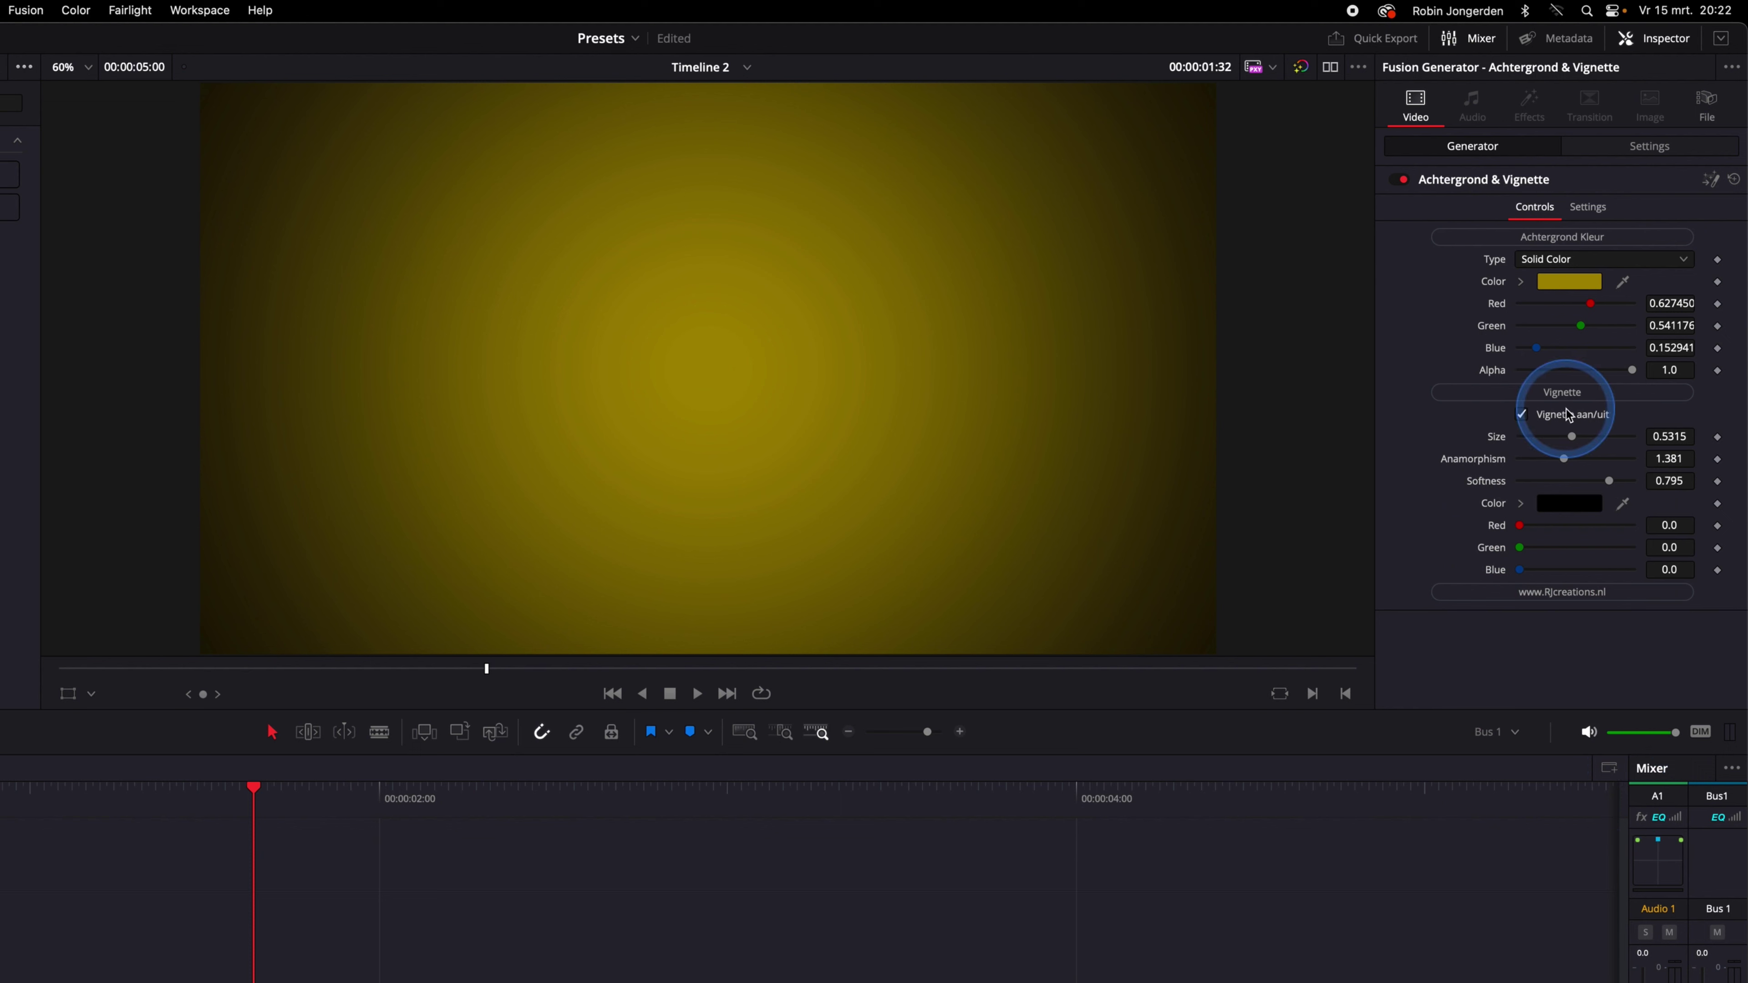
Step: Compare the background vignette off and on, then enlarge it to size 0.6073
click(1524, 415)
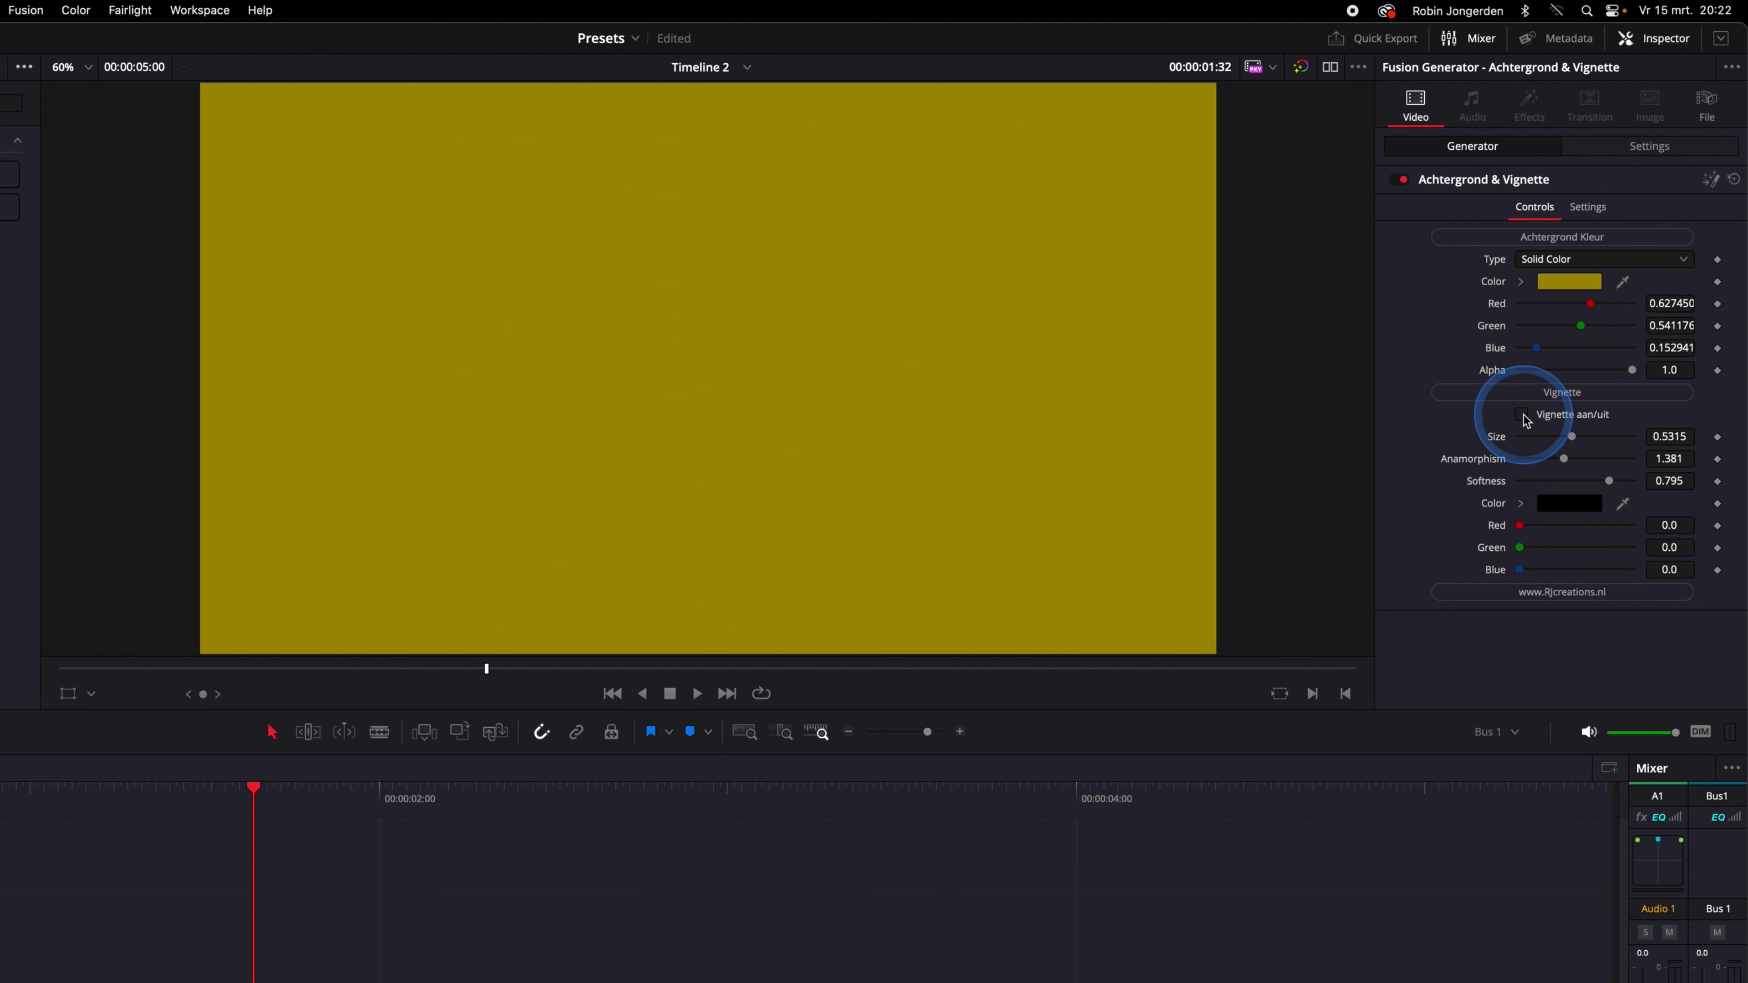
click(1523, 416)
drag(1575, 439, 1585, 443)
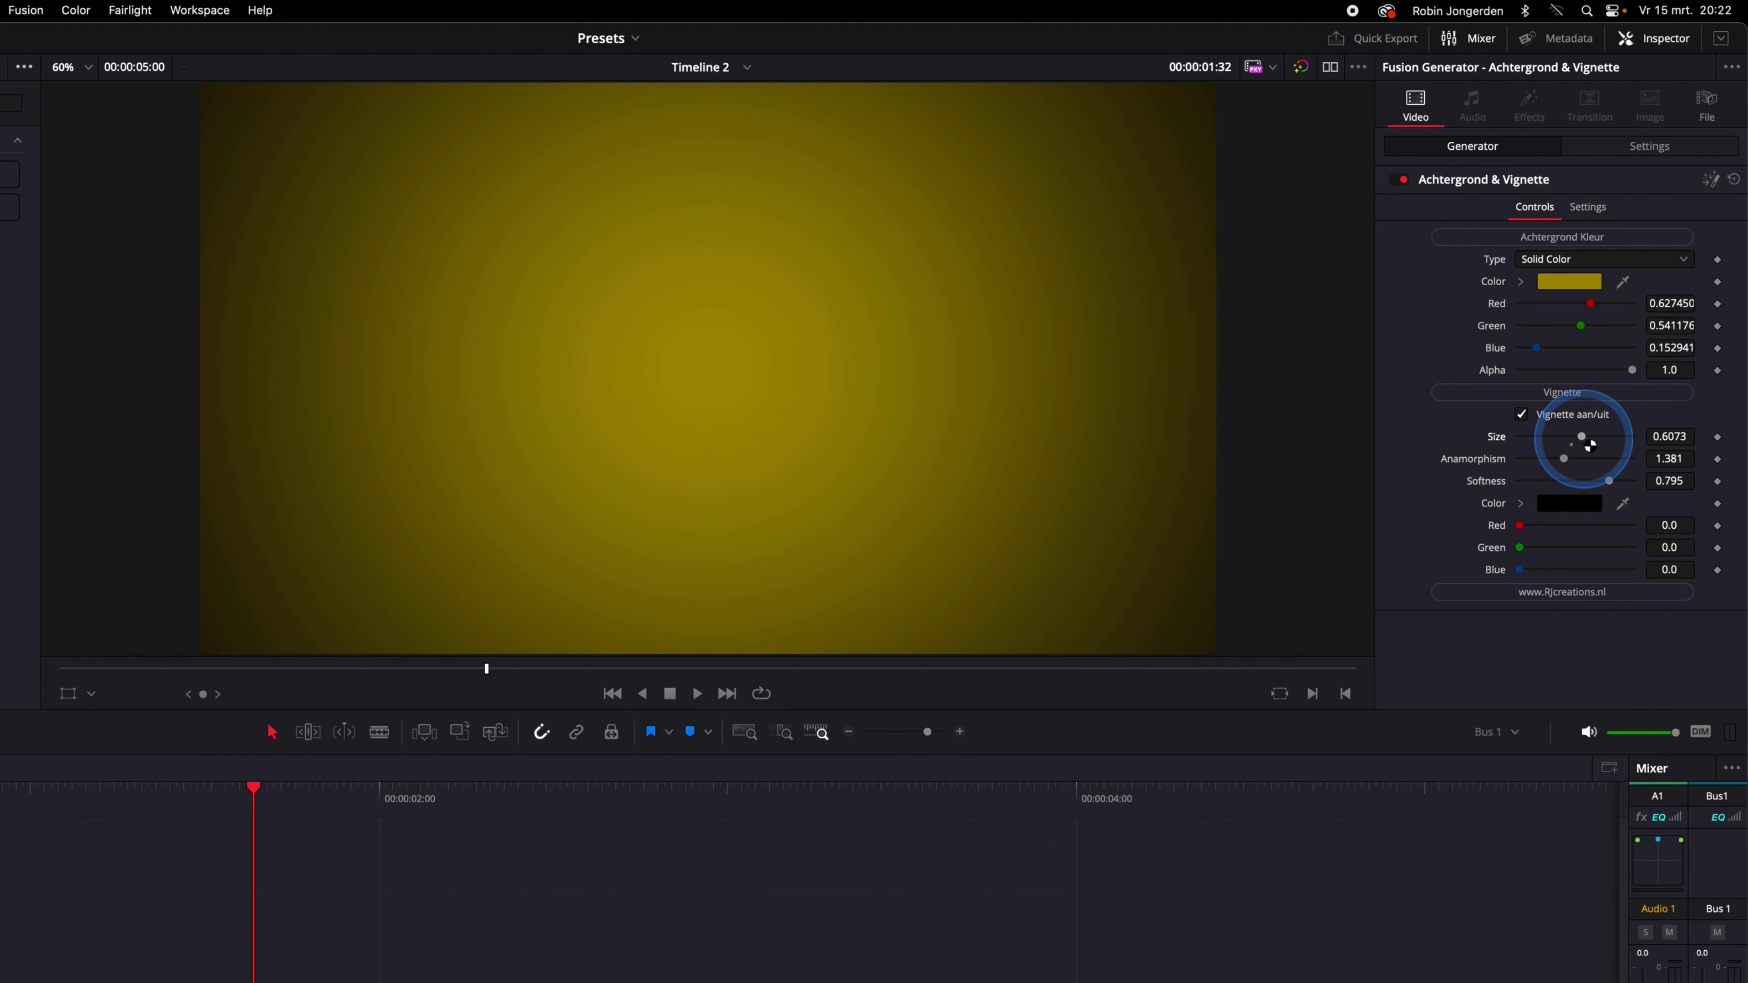
click(1561, 260)
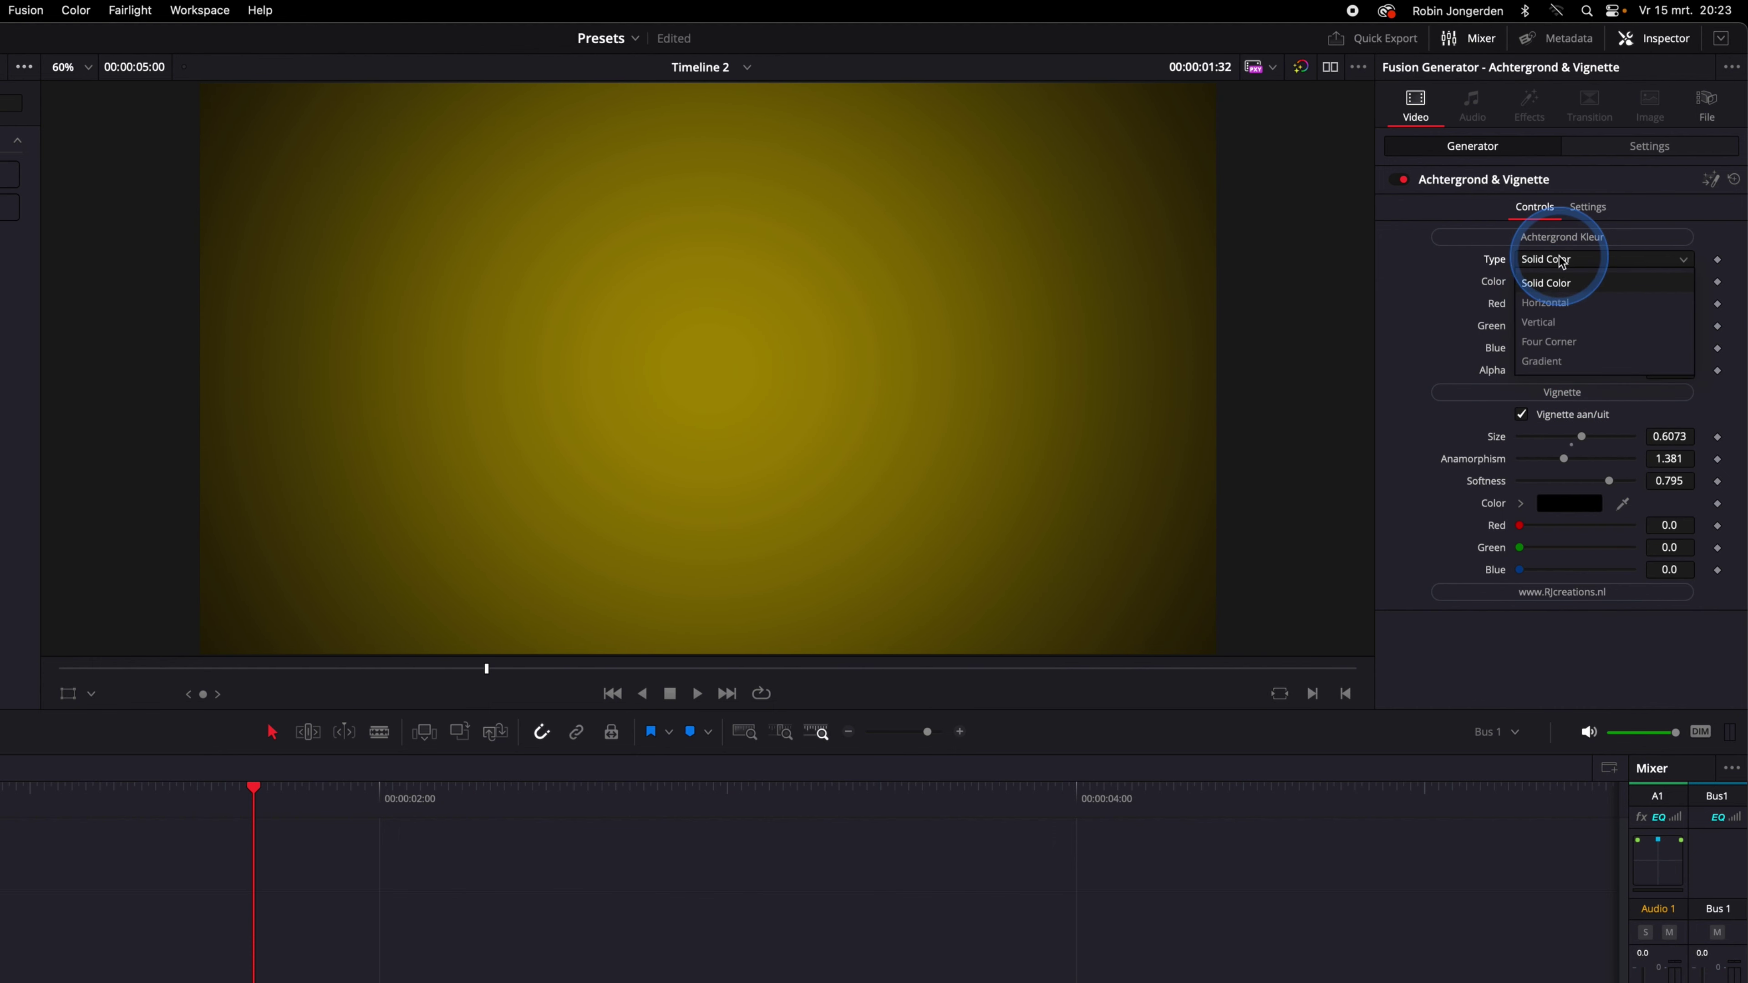
Step: Switch the background to a Four Corner fill with a red top-left corner
click(1569, 342)
click(1562, 294)
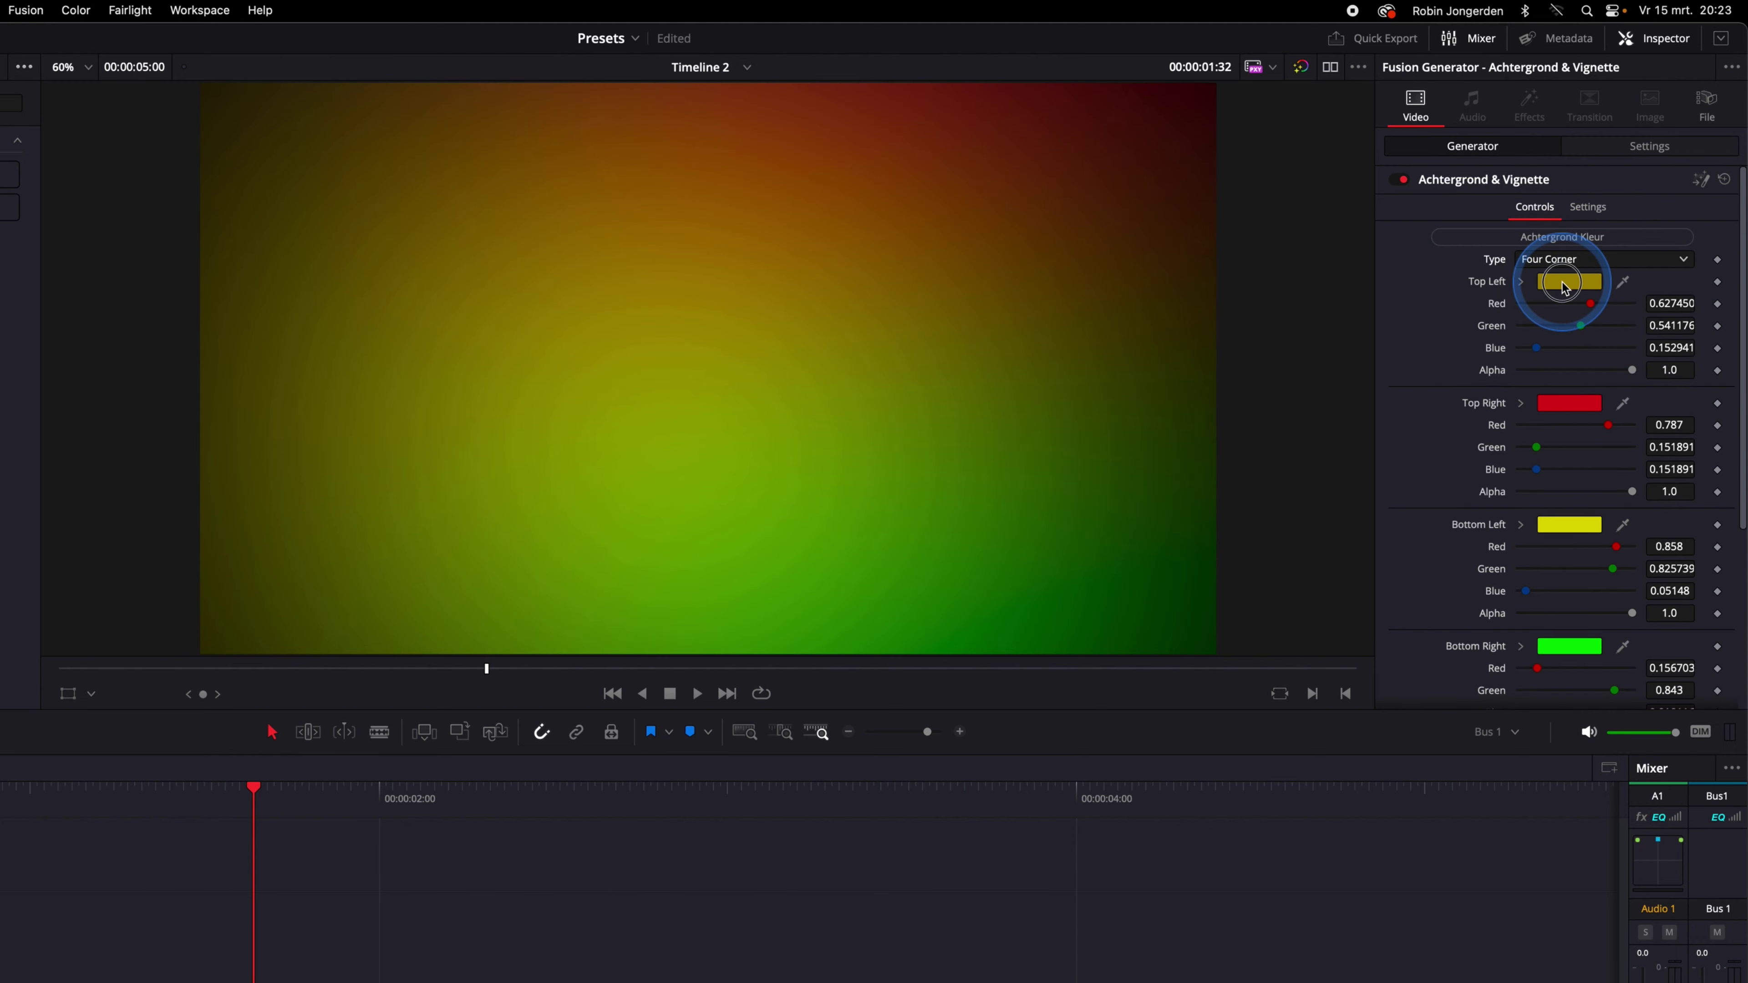
mouse_move(1580, 551)
mouse_down()
mouse_move(1535, 544)
mouse_move(1635, 605)
mouse_up()
click(1624, 794)
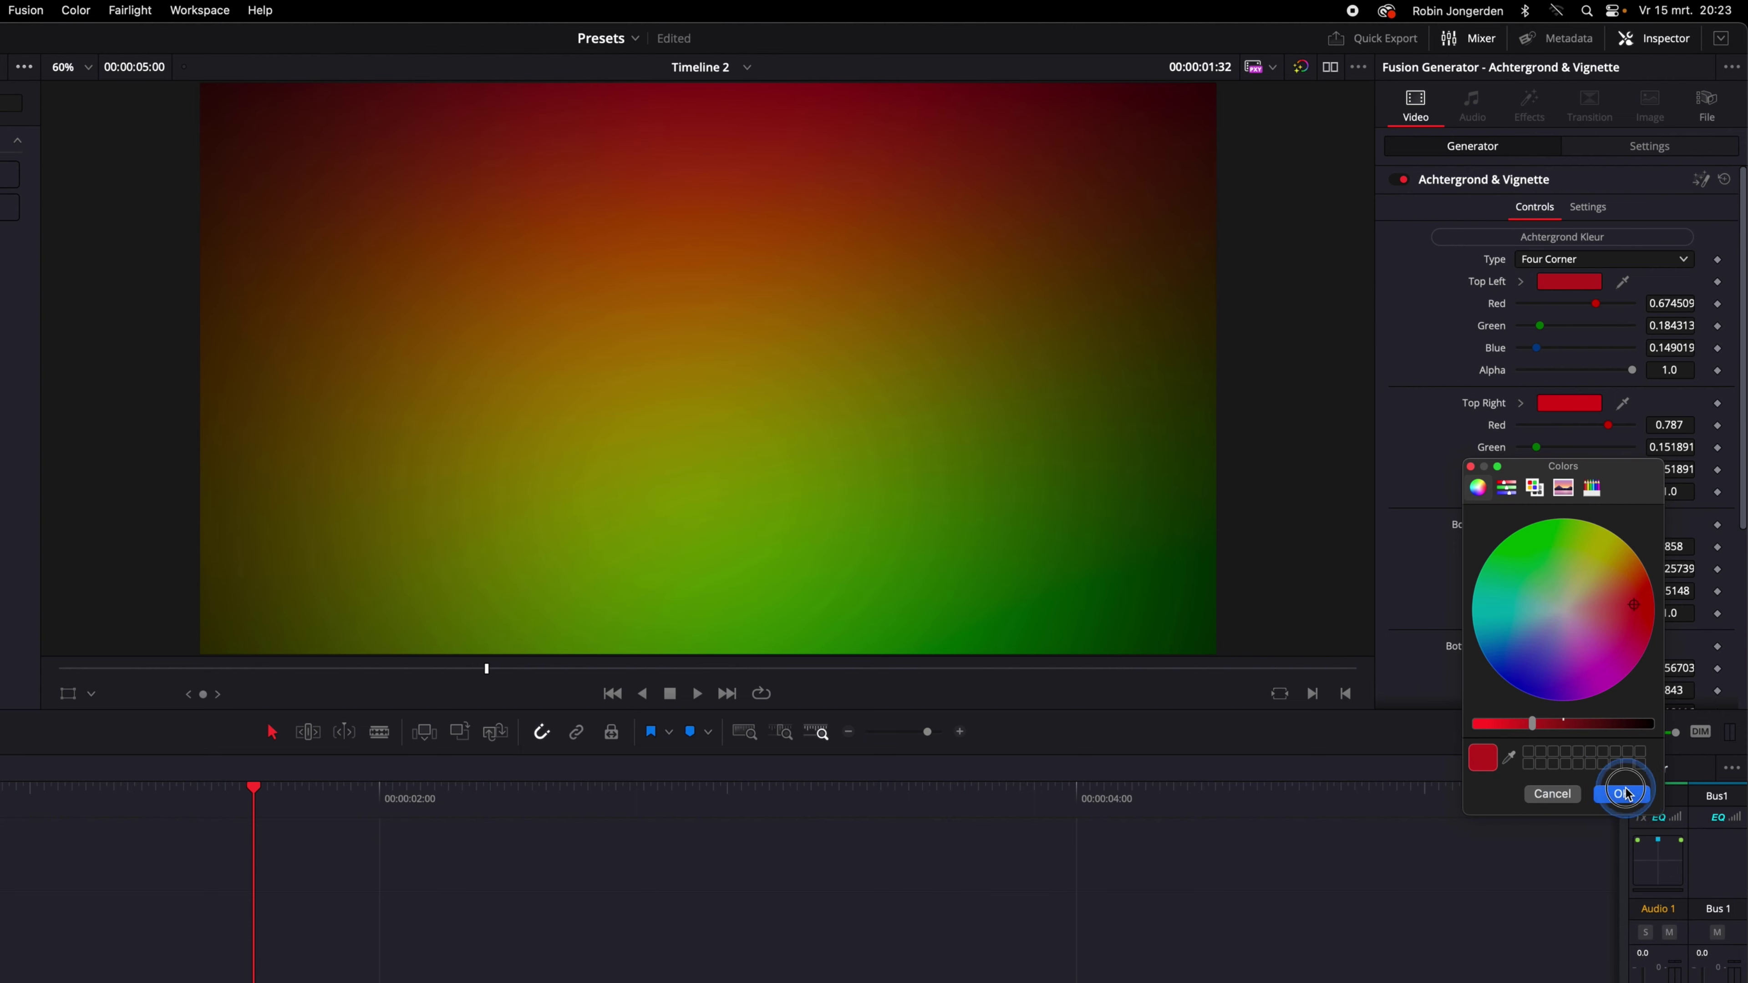
Step: Switch the background to a Horizontal fill with a green right side
click(1575, 259)
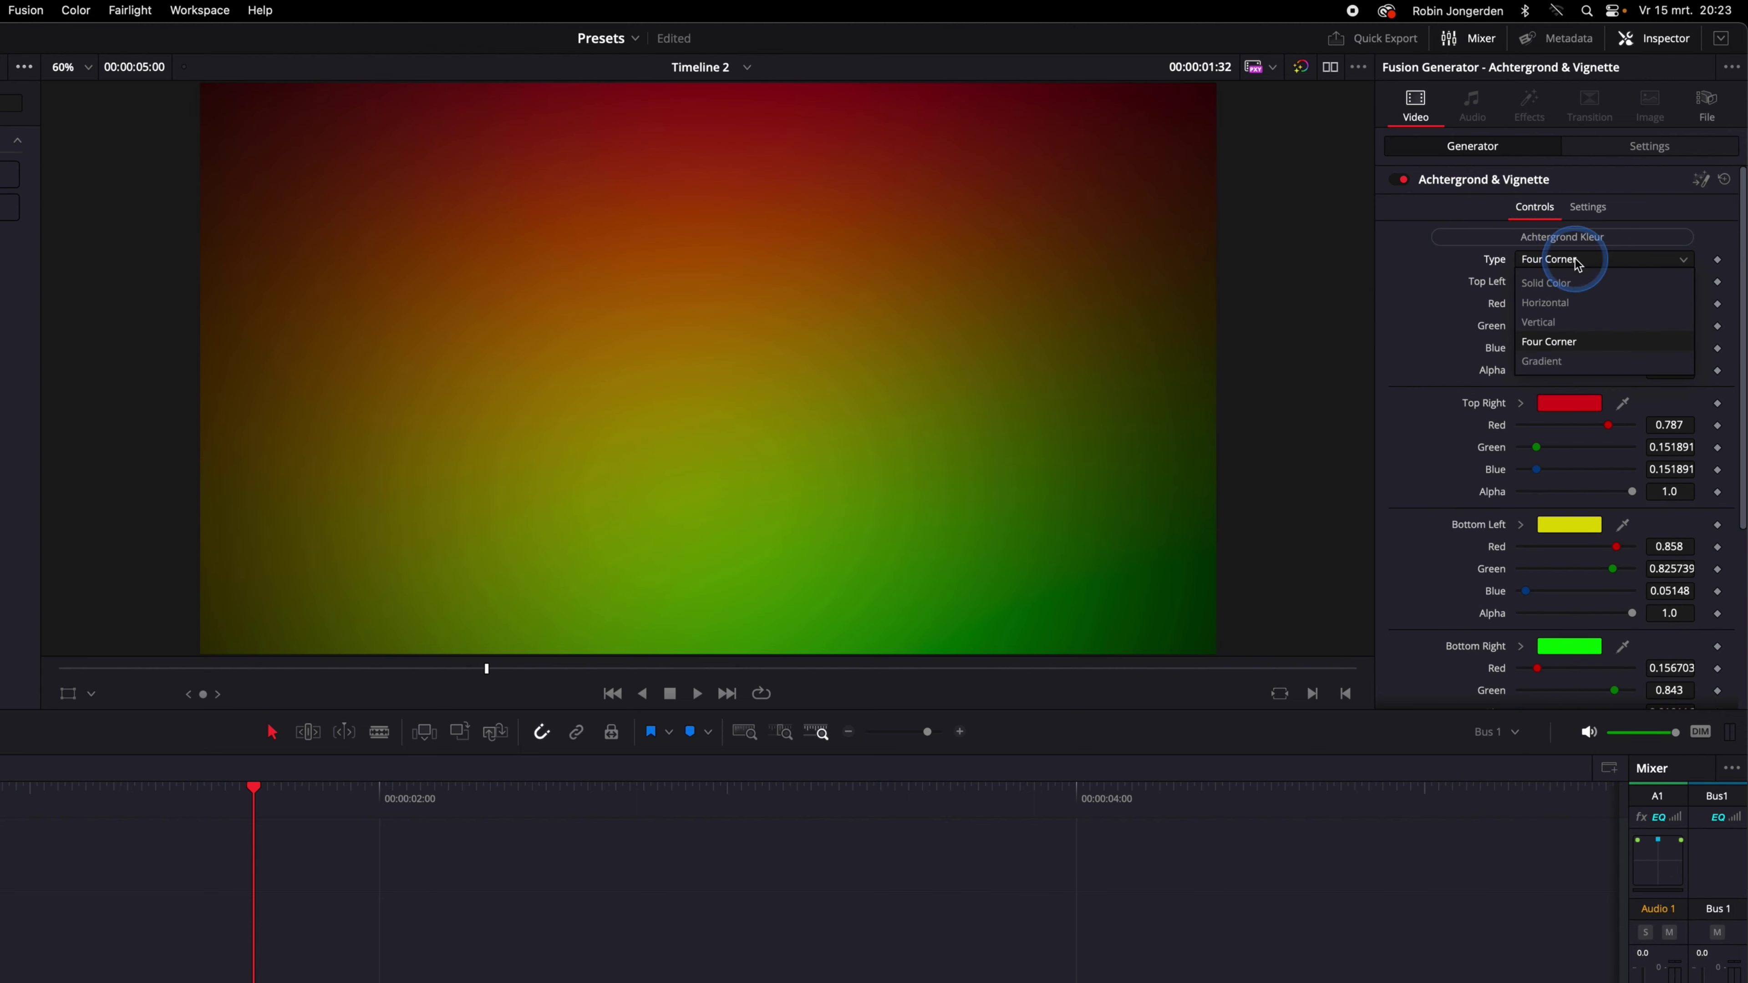
click(1568, 304)
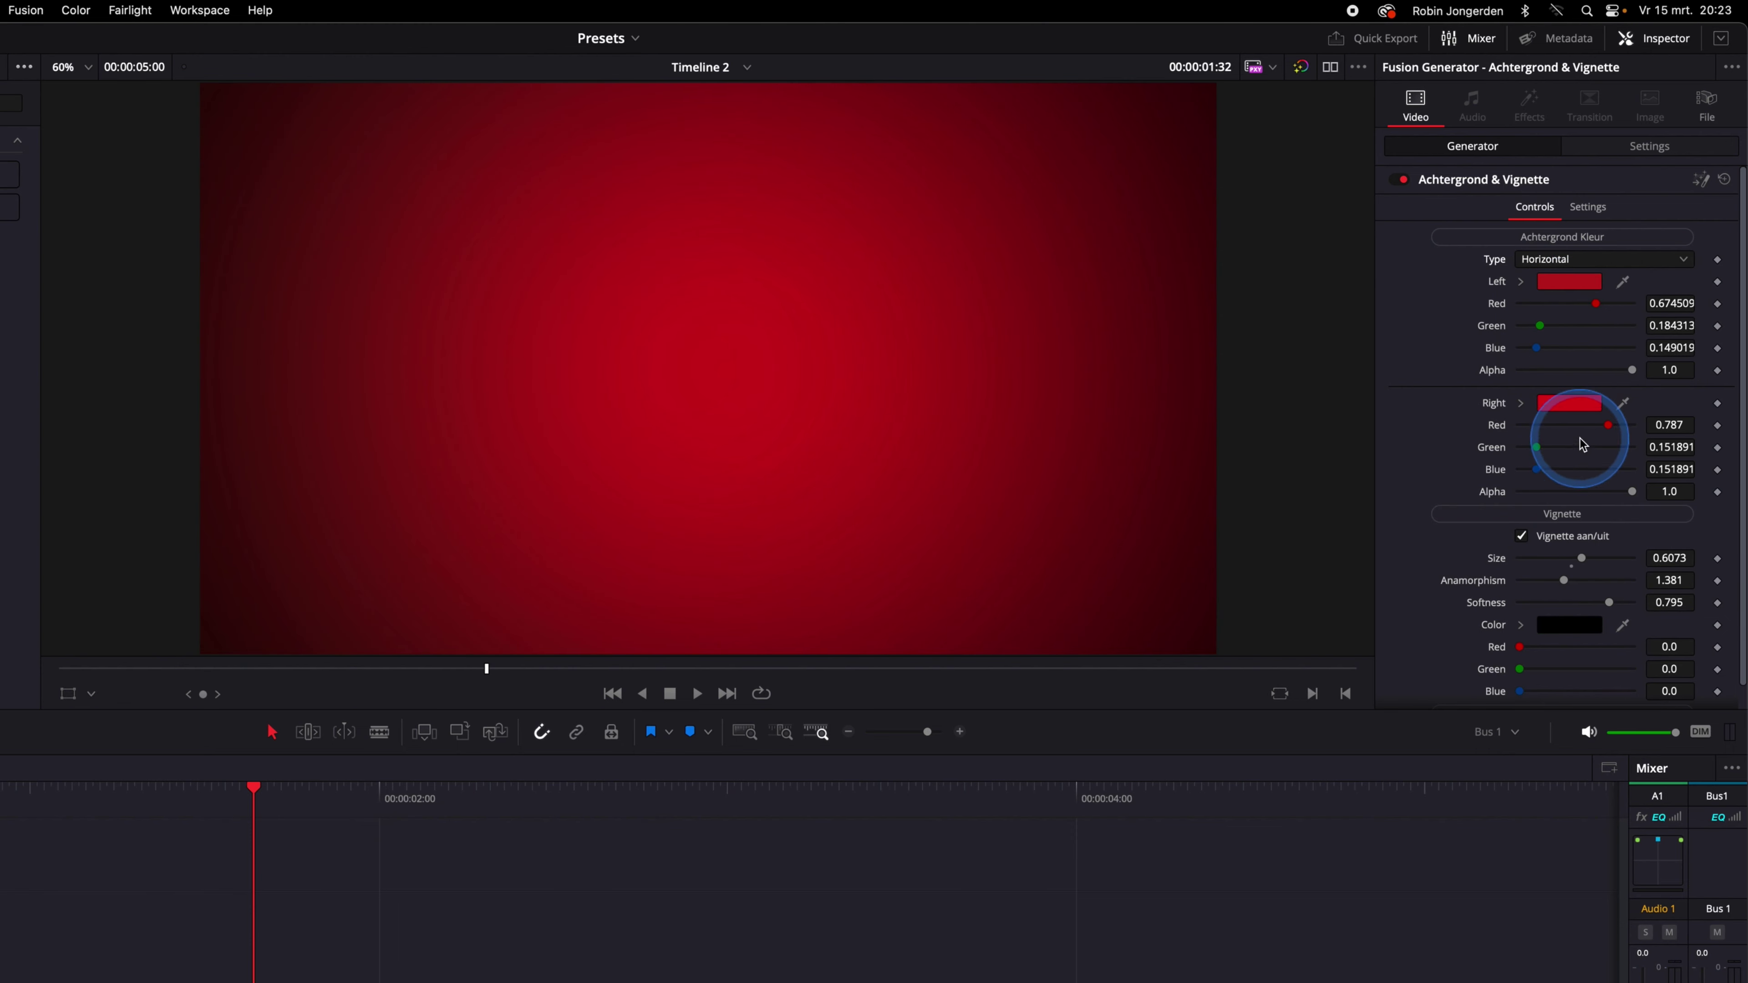
click(1564, 403)
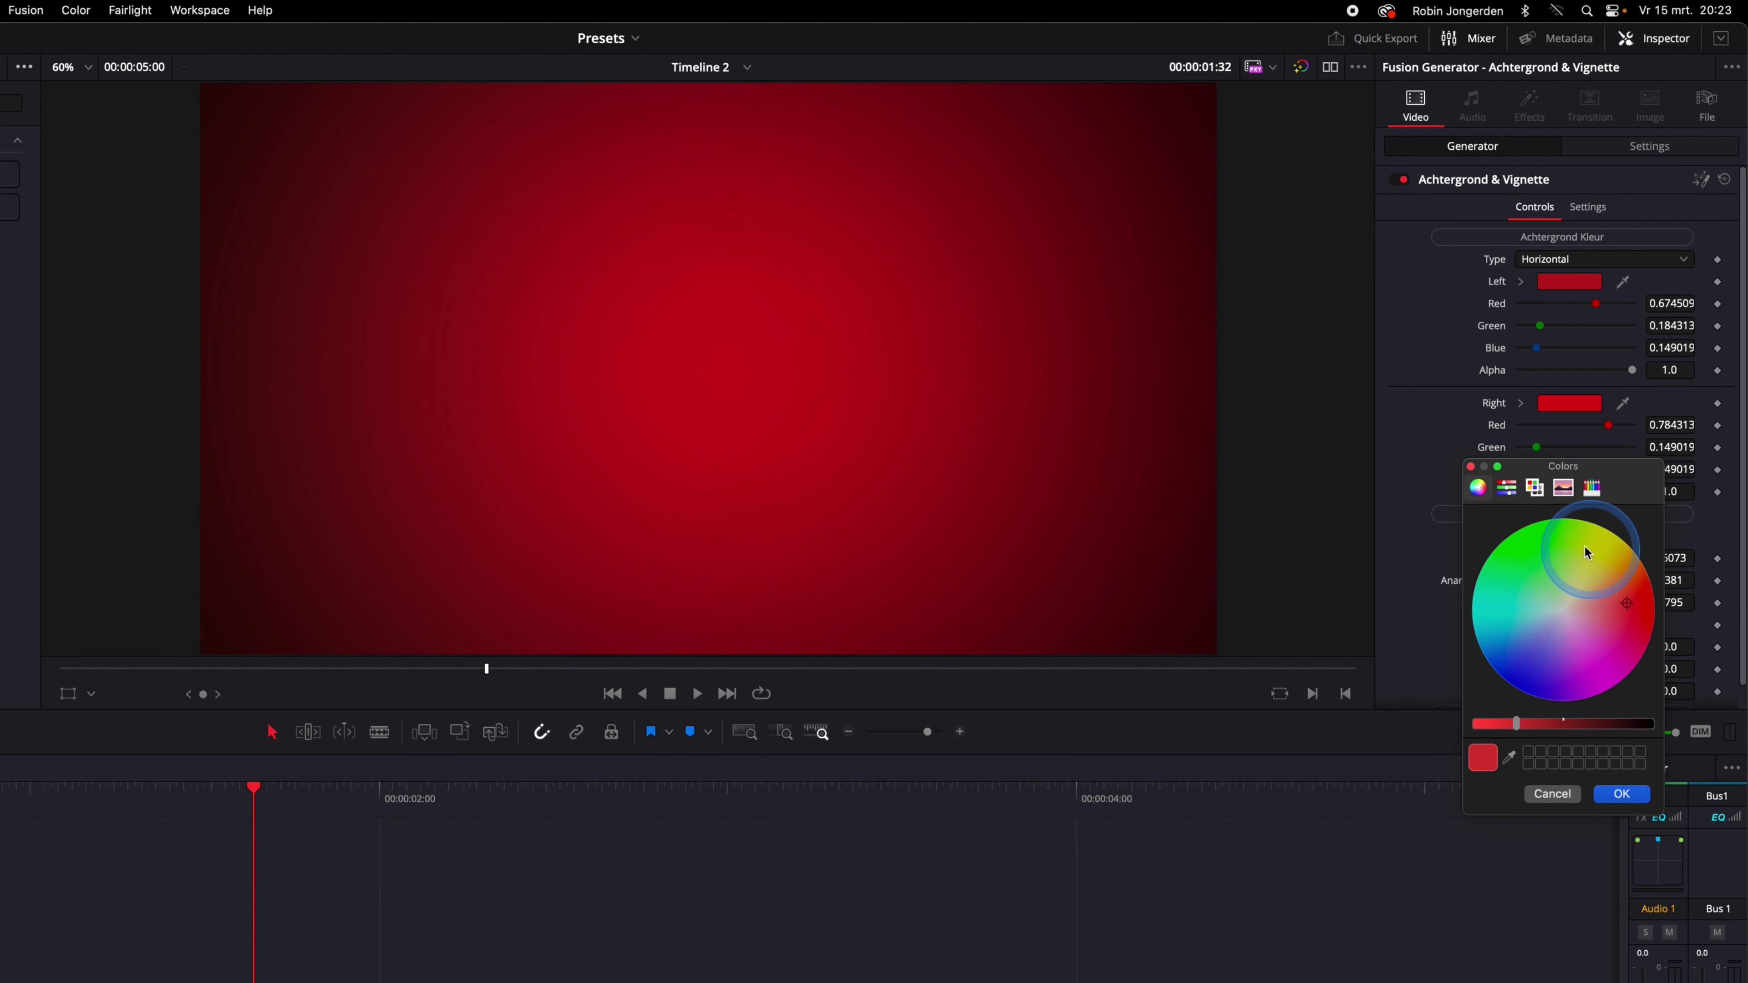
drag(1586, 551, 1541, 548)
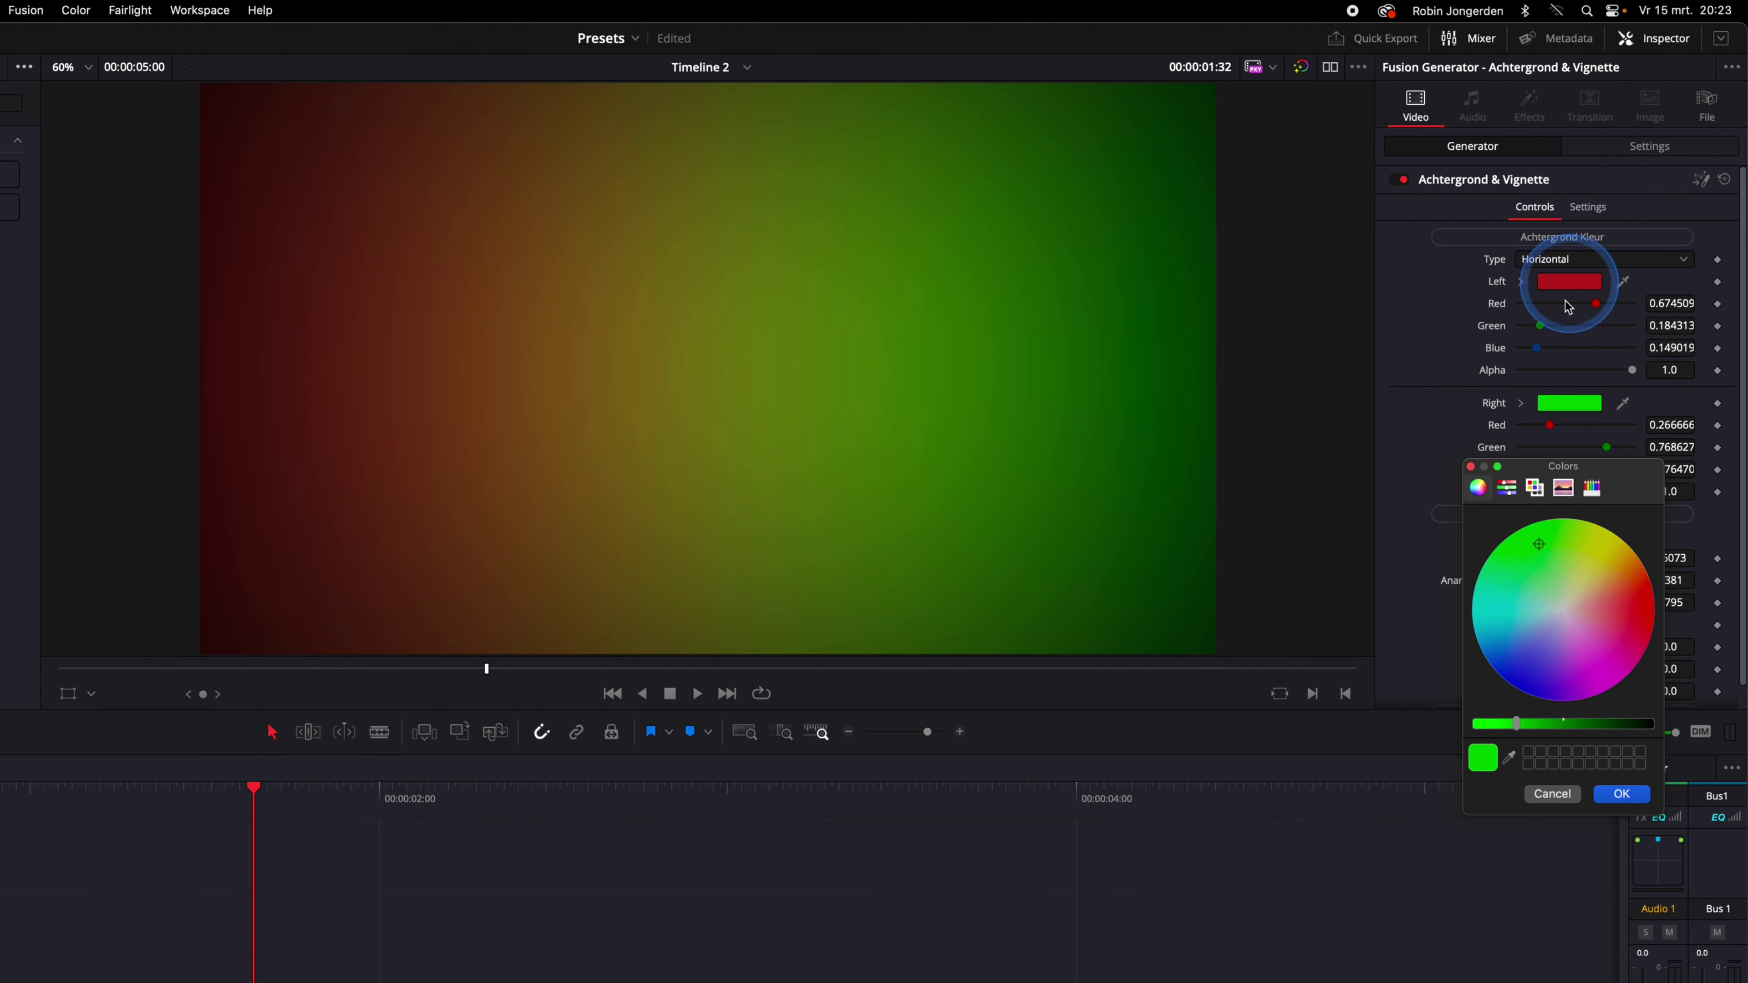
click(1619, 794)
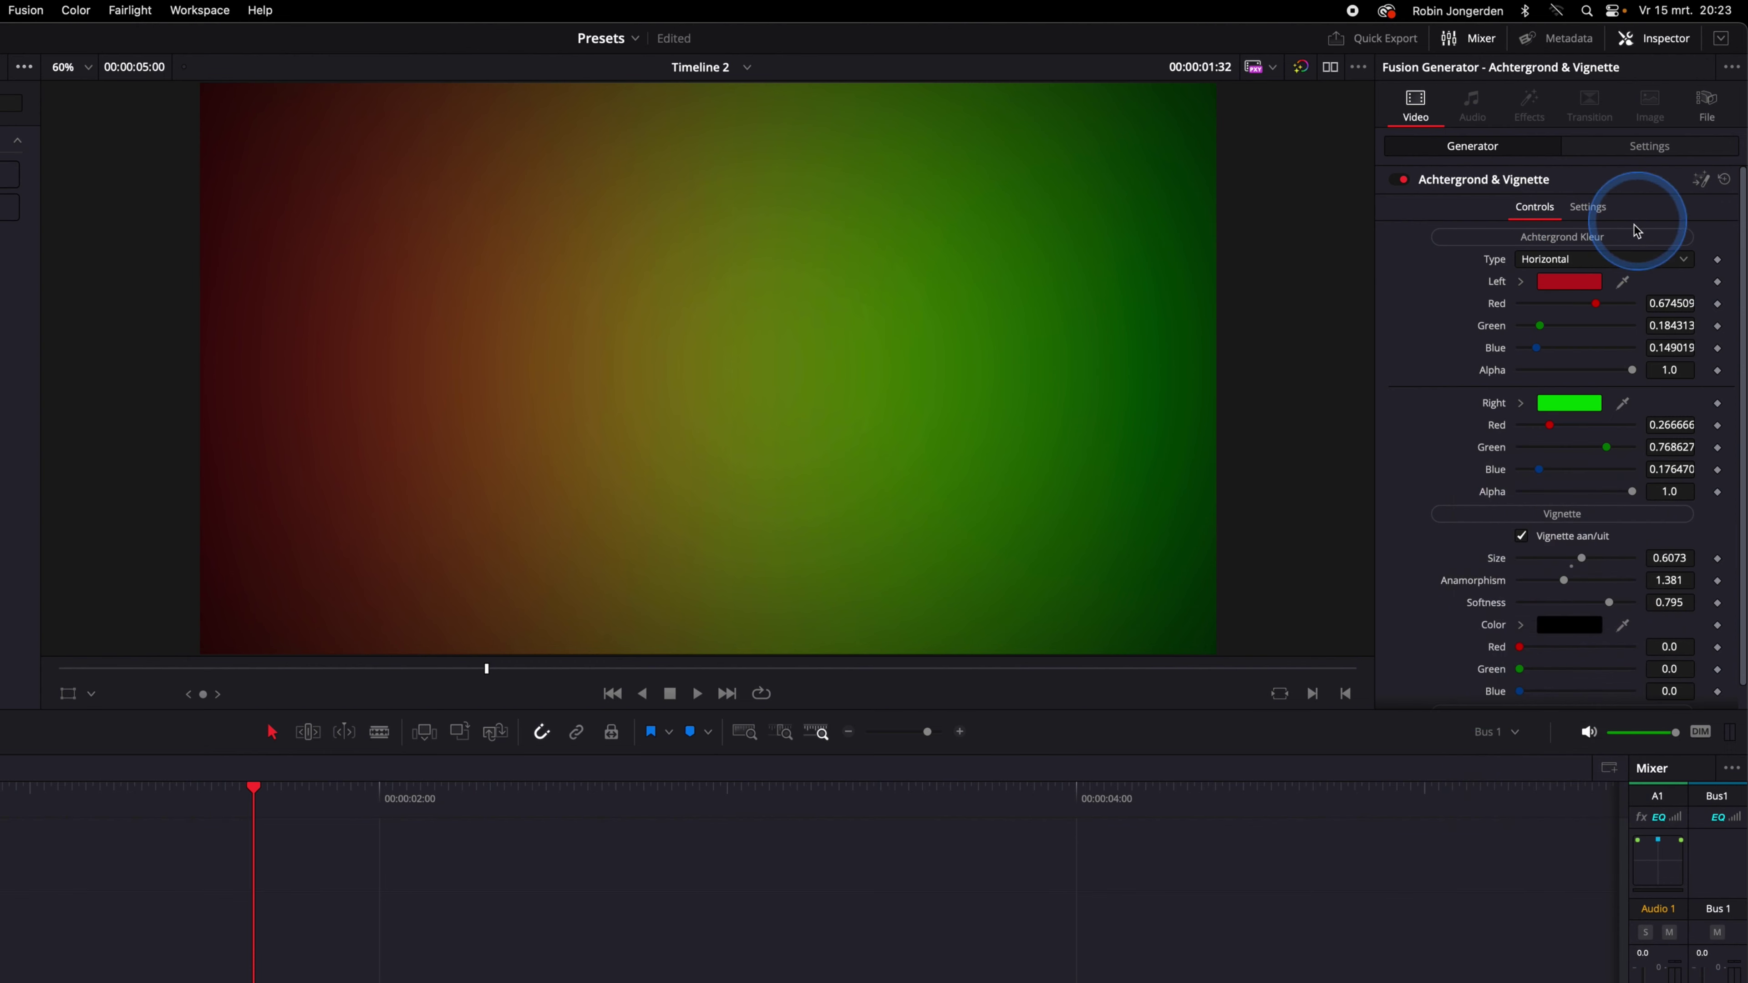
Step: Try a Gradient fill, then set the background back to solid red (R 0.6745, G 0.1843, B 0.1490)
click(1564, 261)
click(1574, 361)
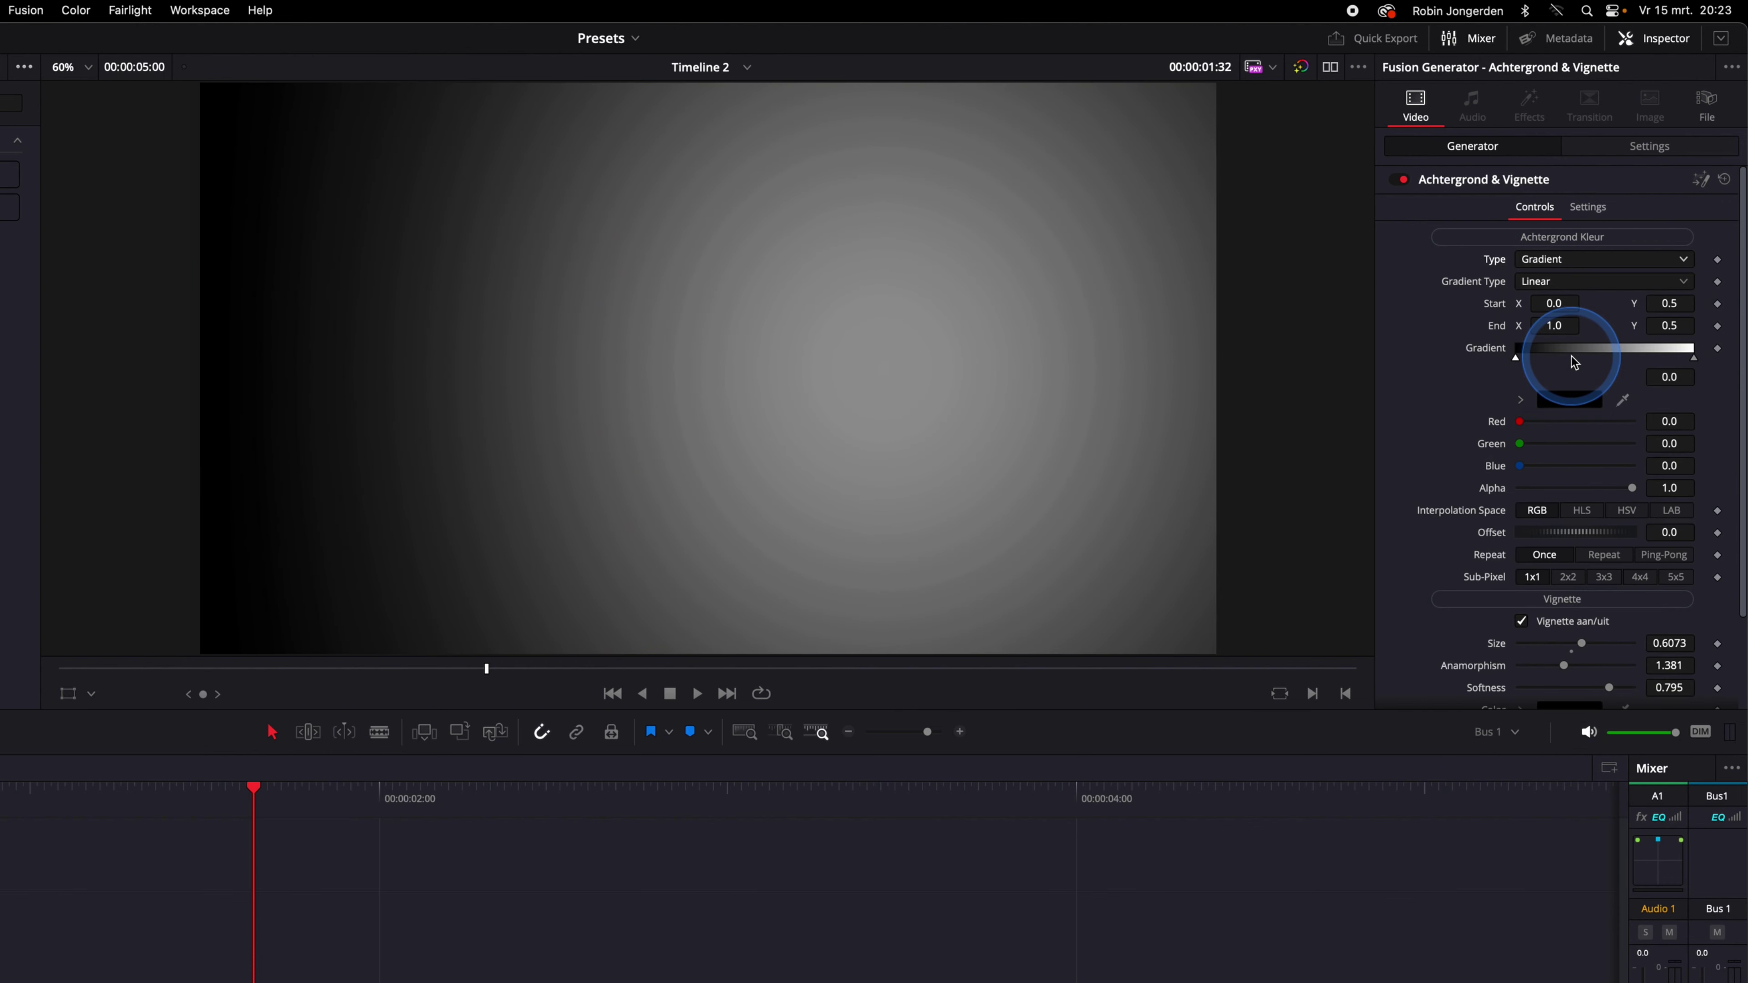
click(1560, 260)
click(1560, 284)
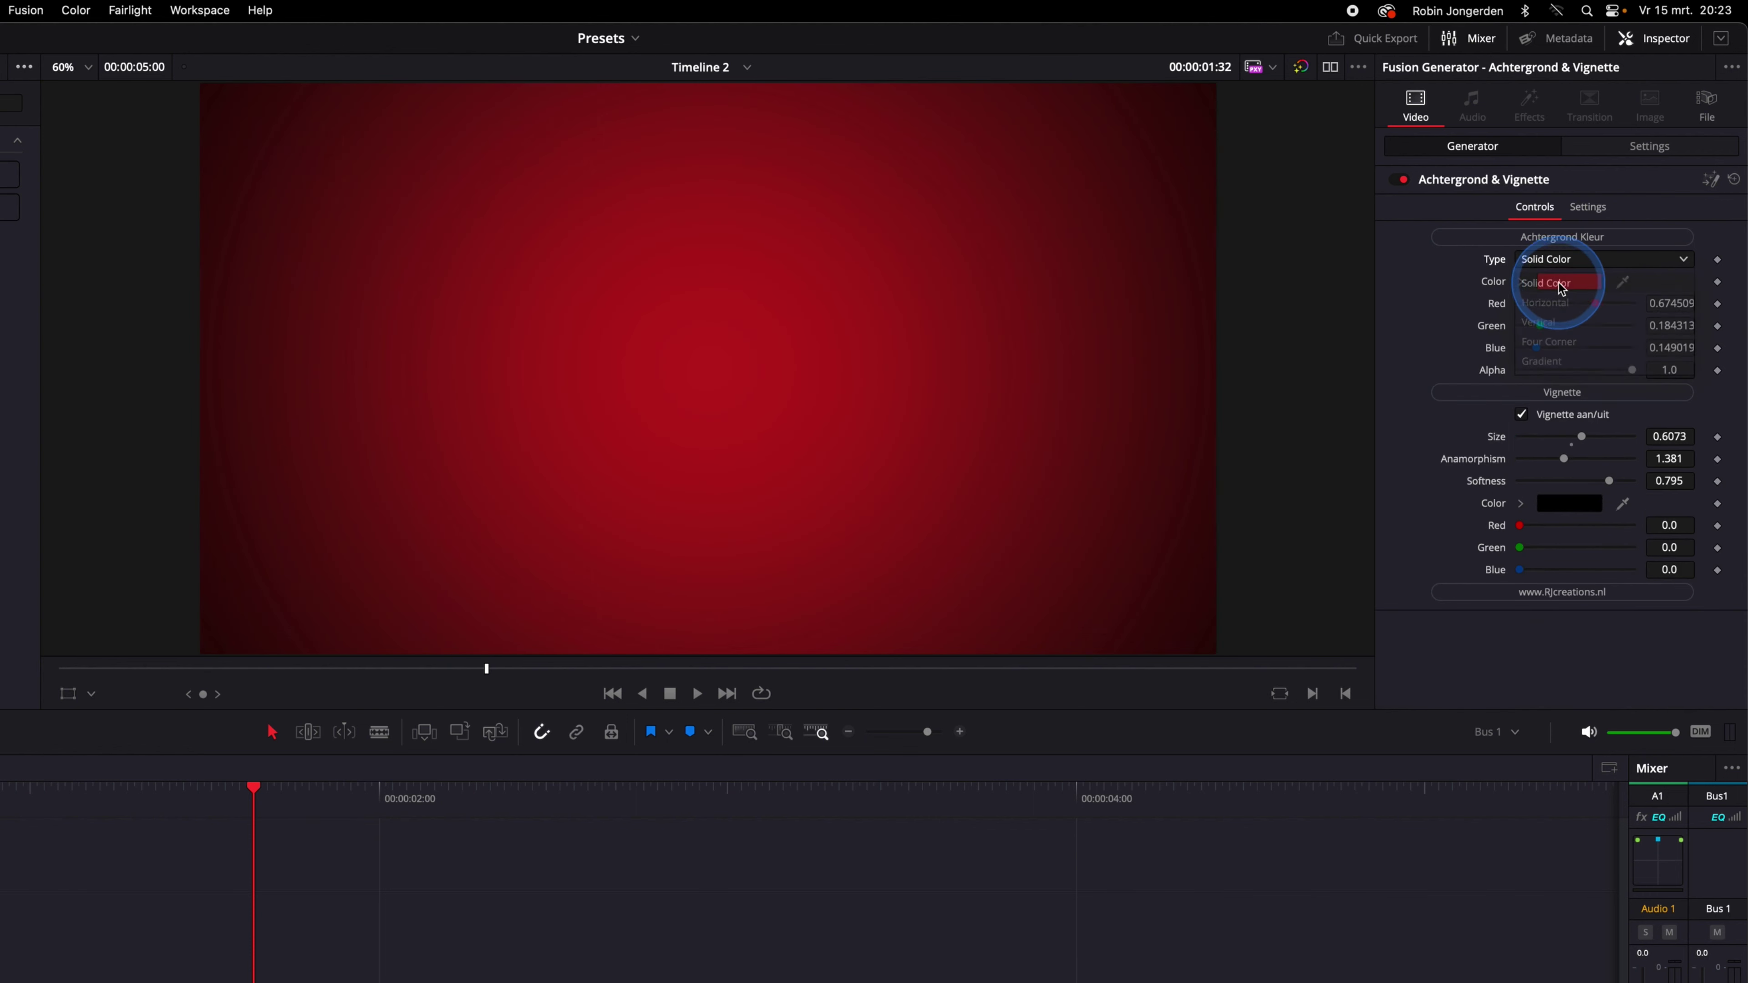
click(654, 937)
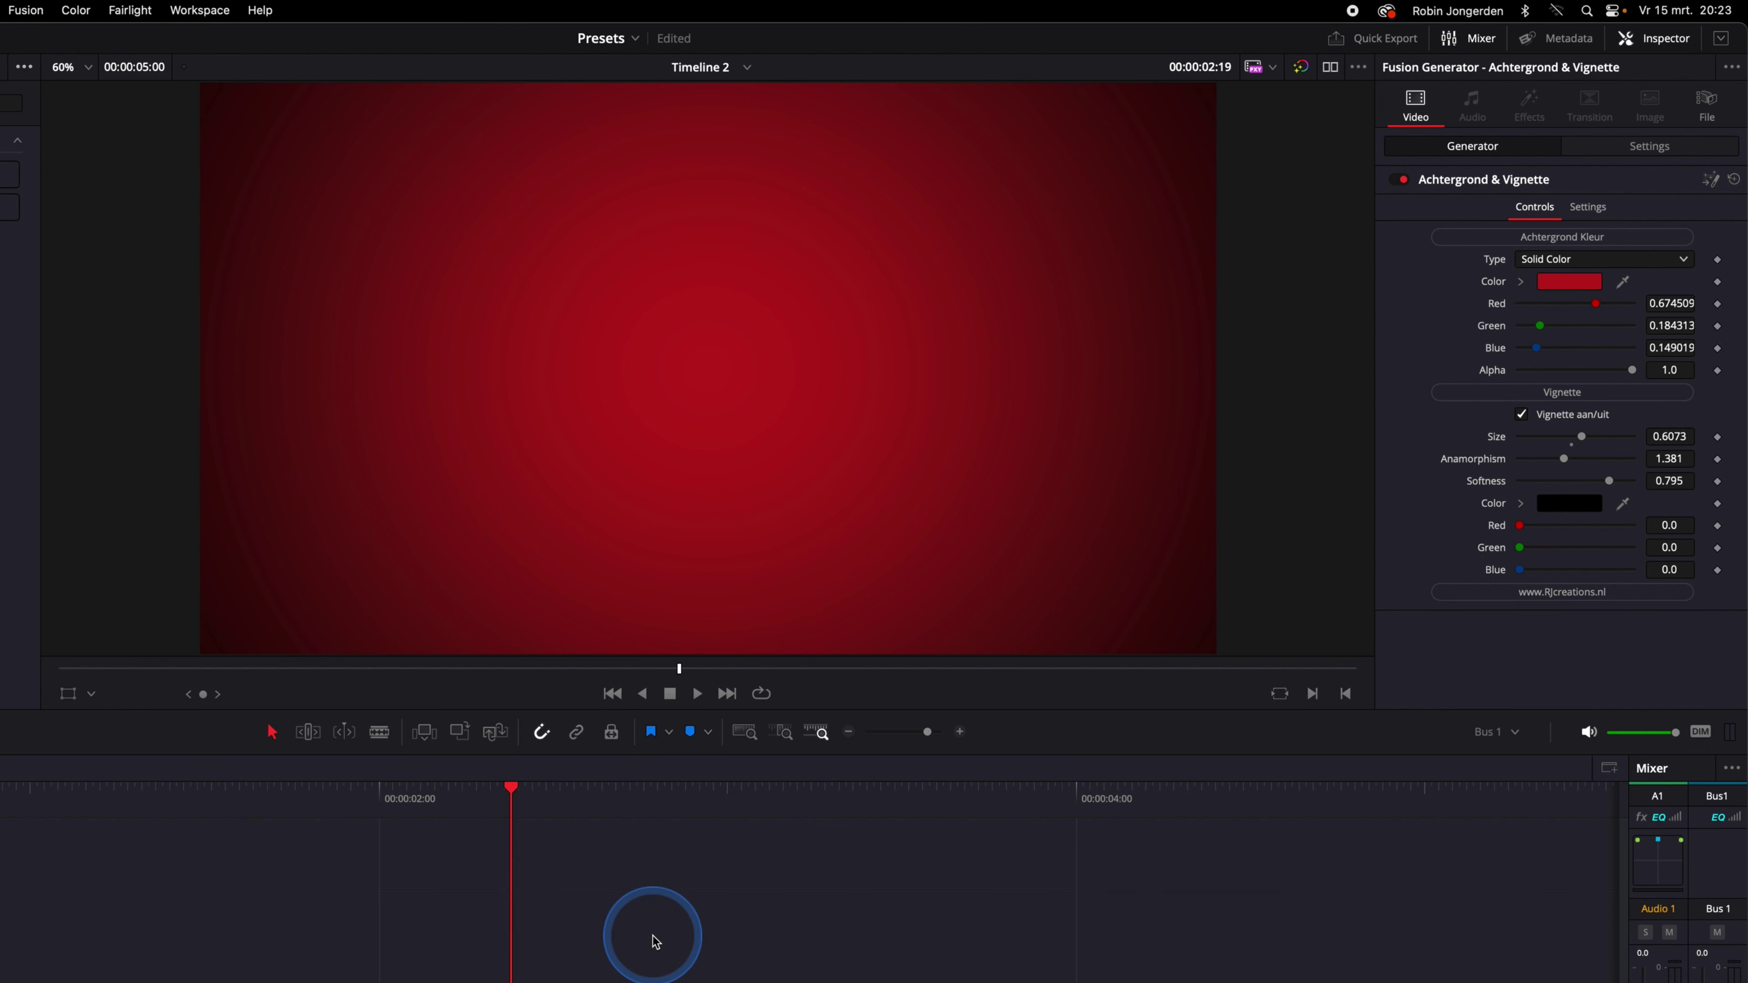
scroll(655, 942, down, 2)
scroll(655, 942, down, 2)
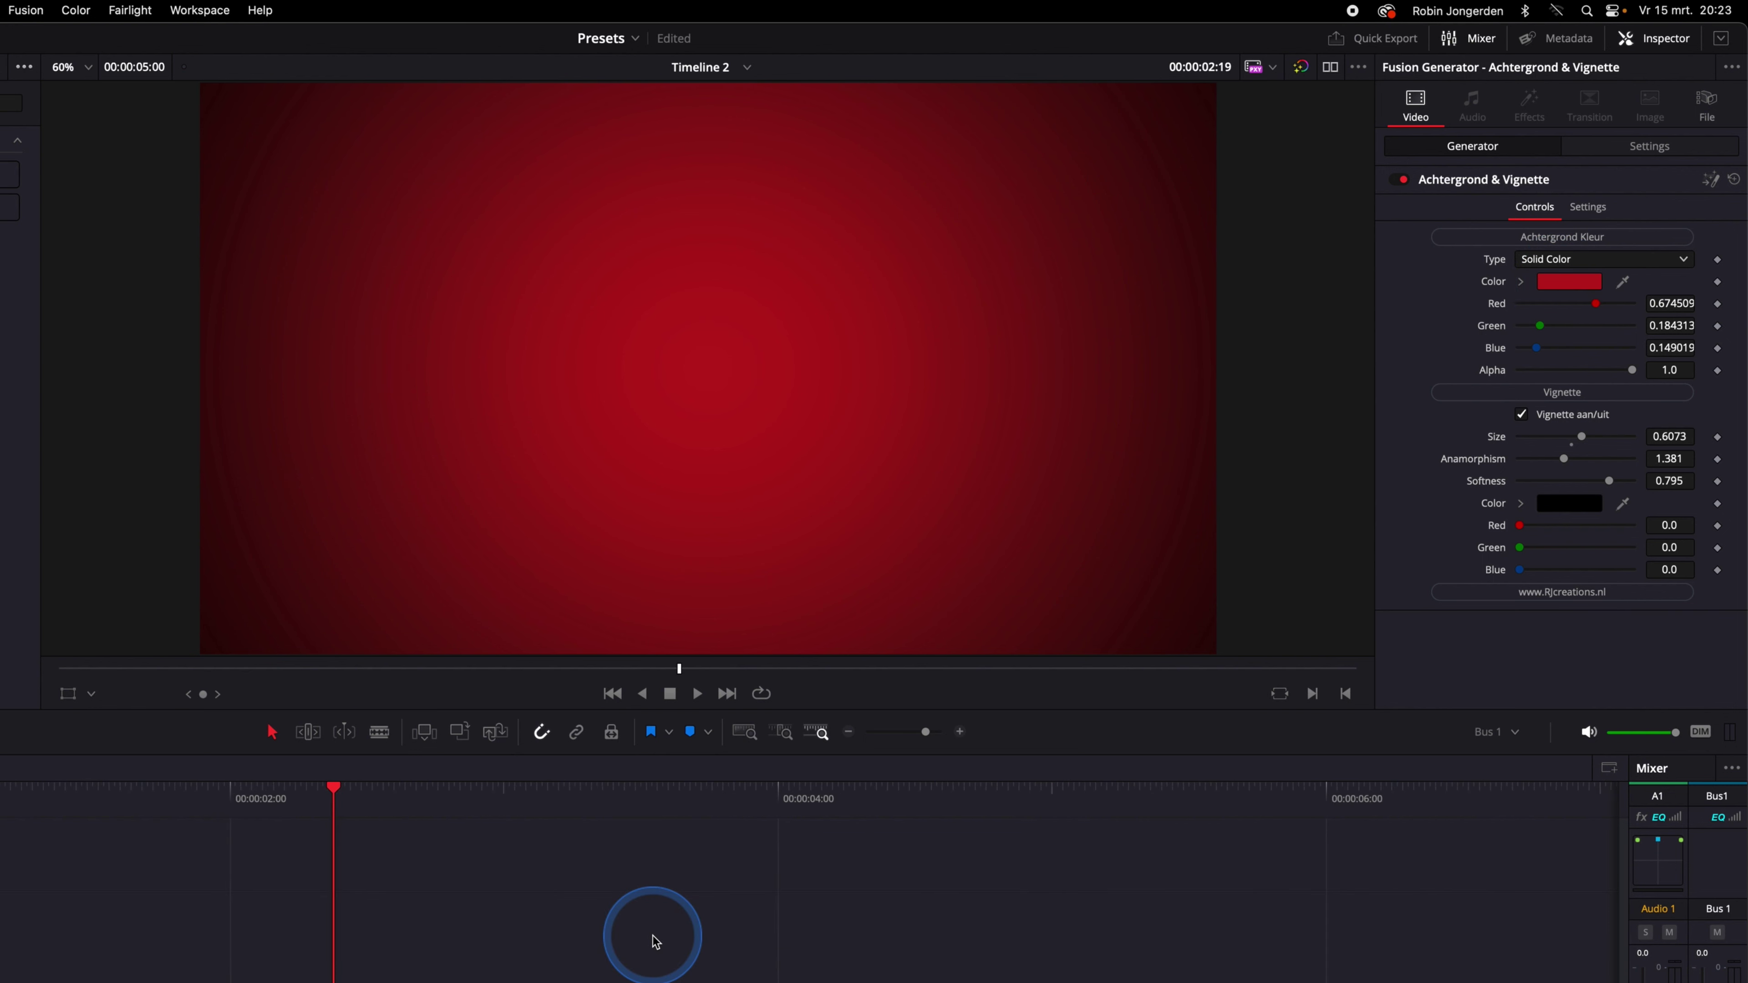
scroll(655, 942, down, 2)
scroll(656, 942, down, 2)
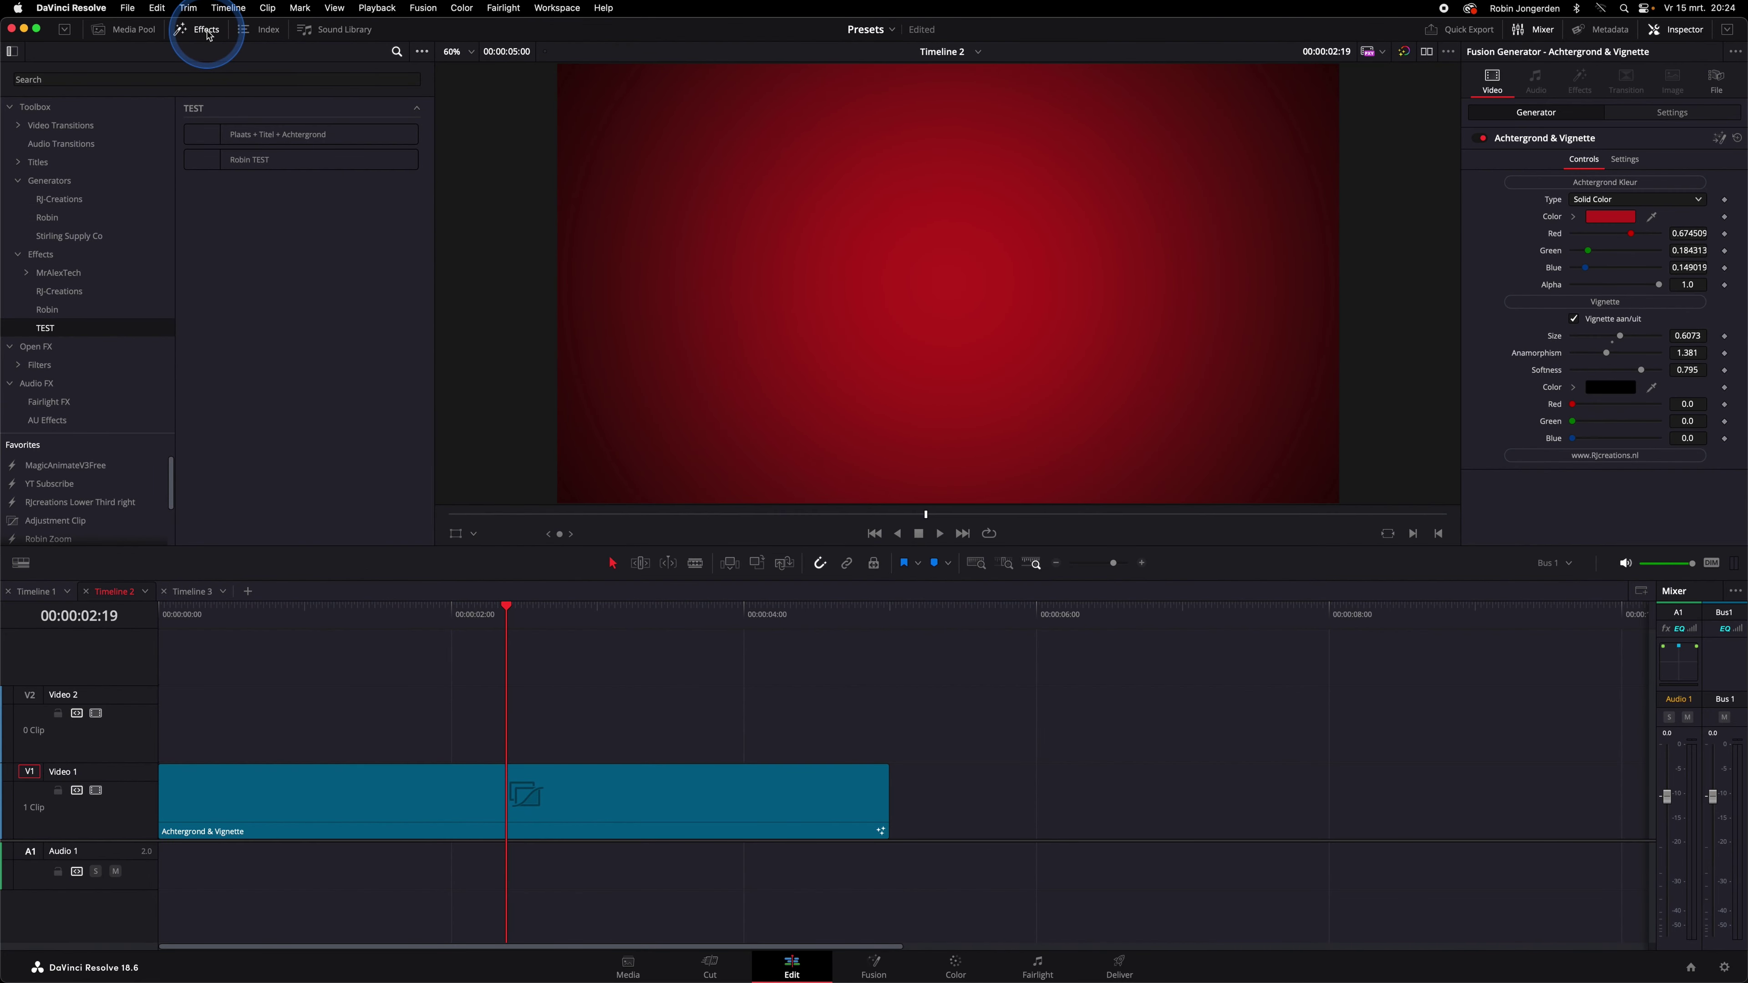
Step: Place a Solid Color generator on V1 right after the vignette background clip
click(51, 188)
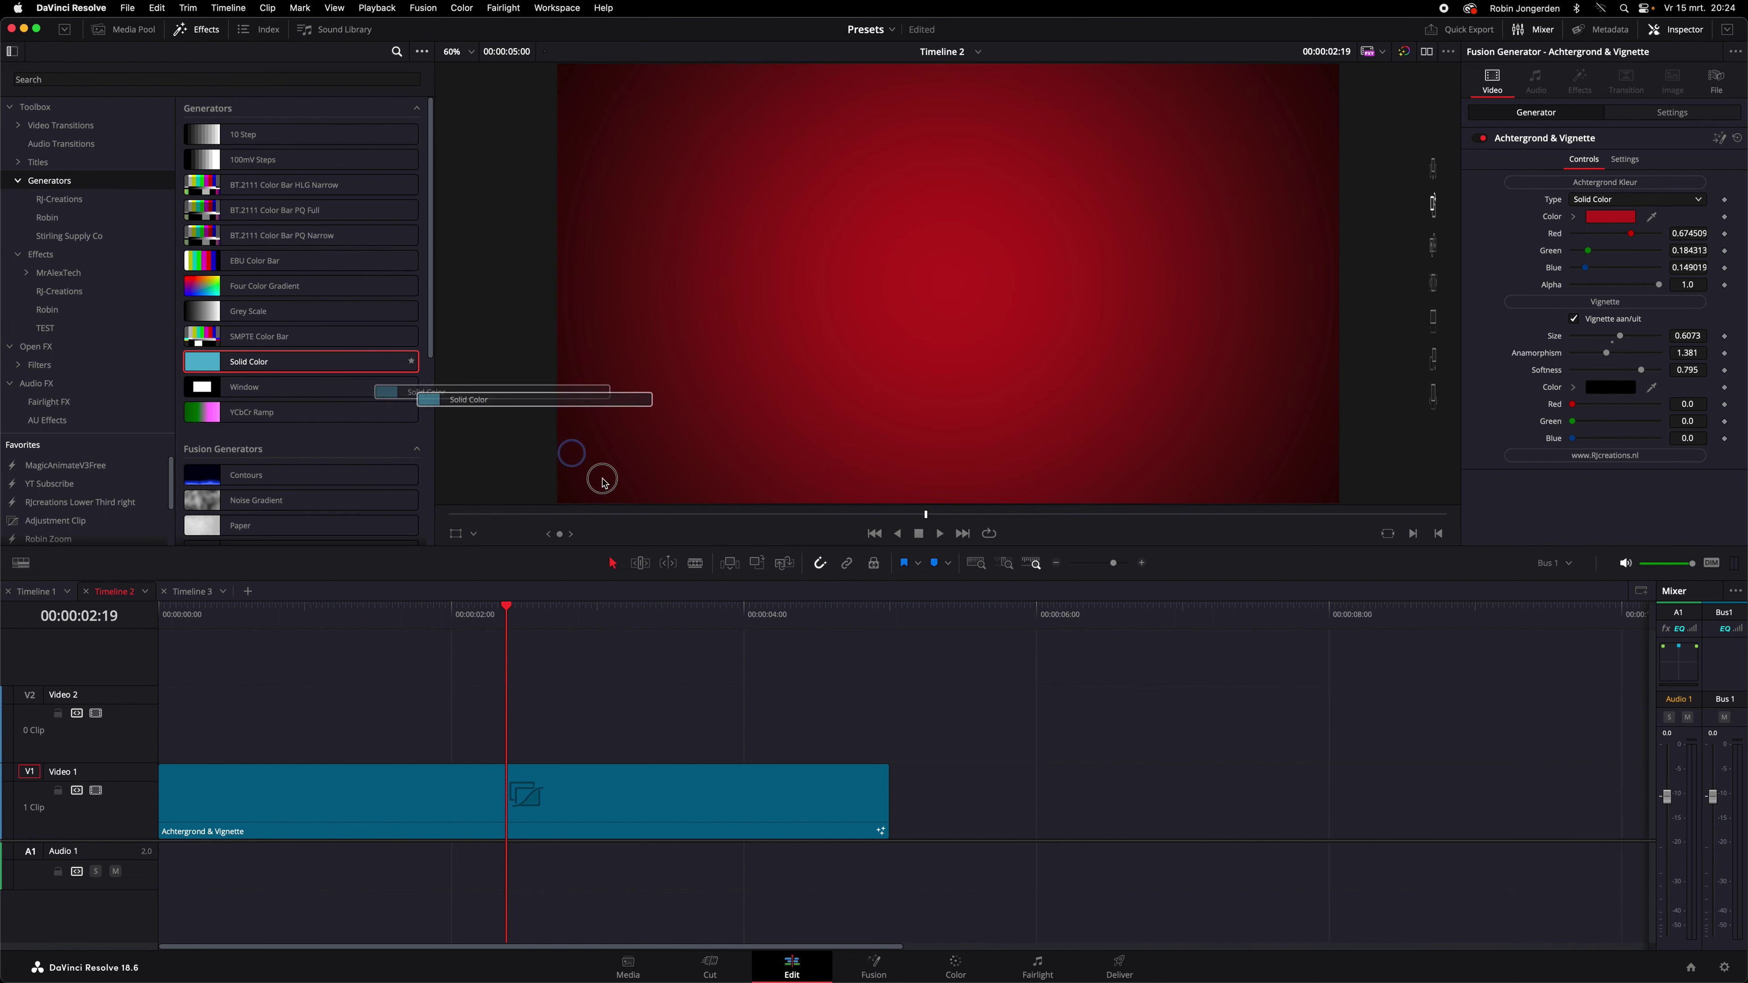
drag(214, 362, 964, 803)
click(1002, 615)
click(1088, 811)
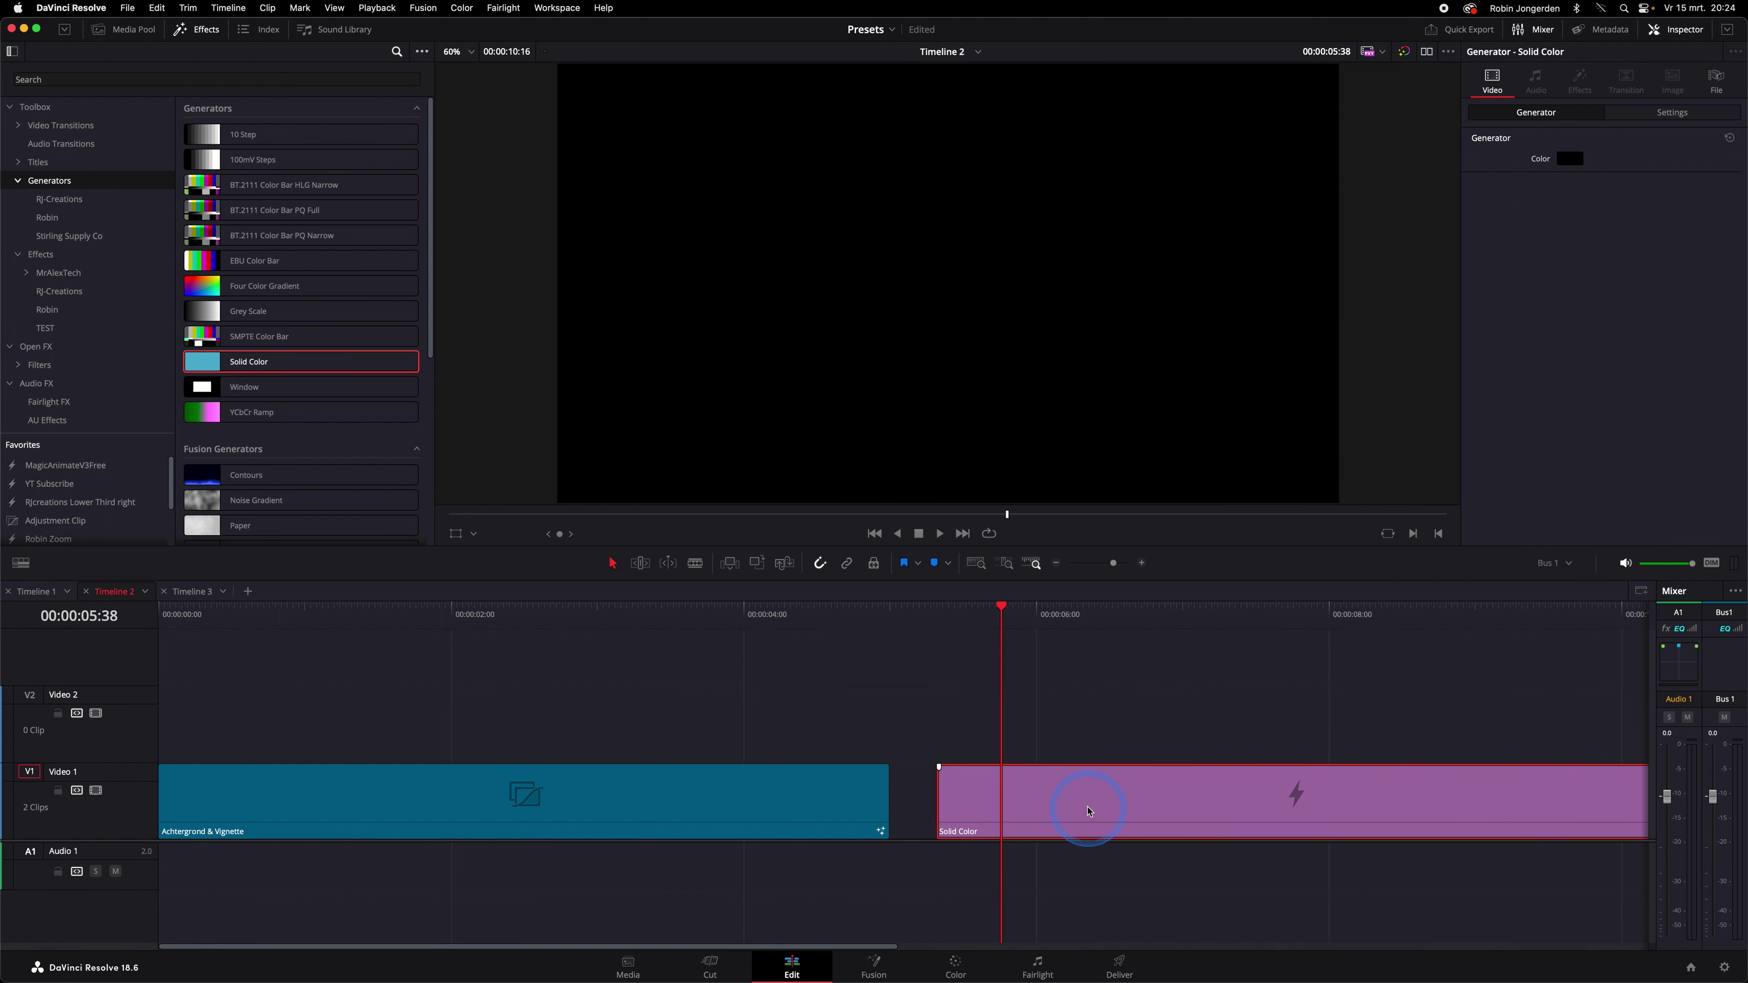
Step: Set the Solid Color generator's colour to green
click(1571, 159)
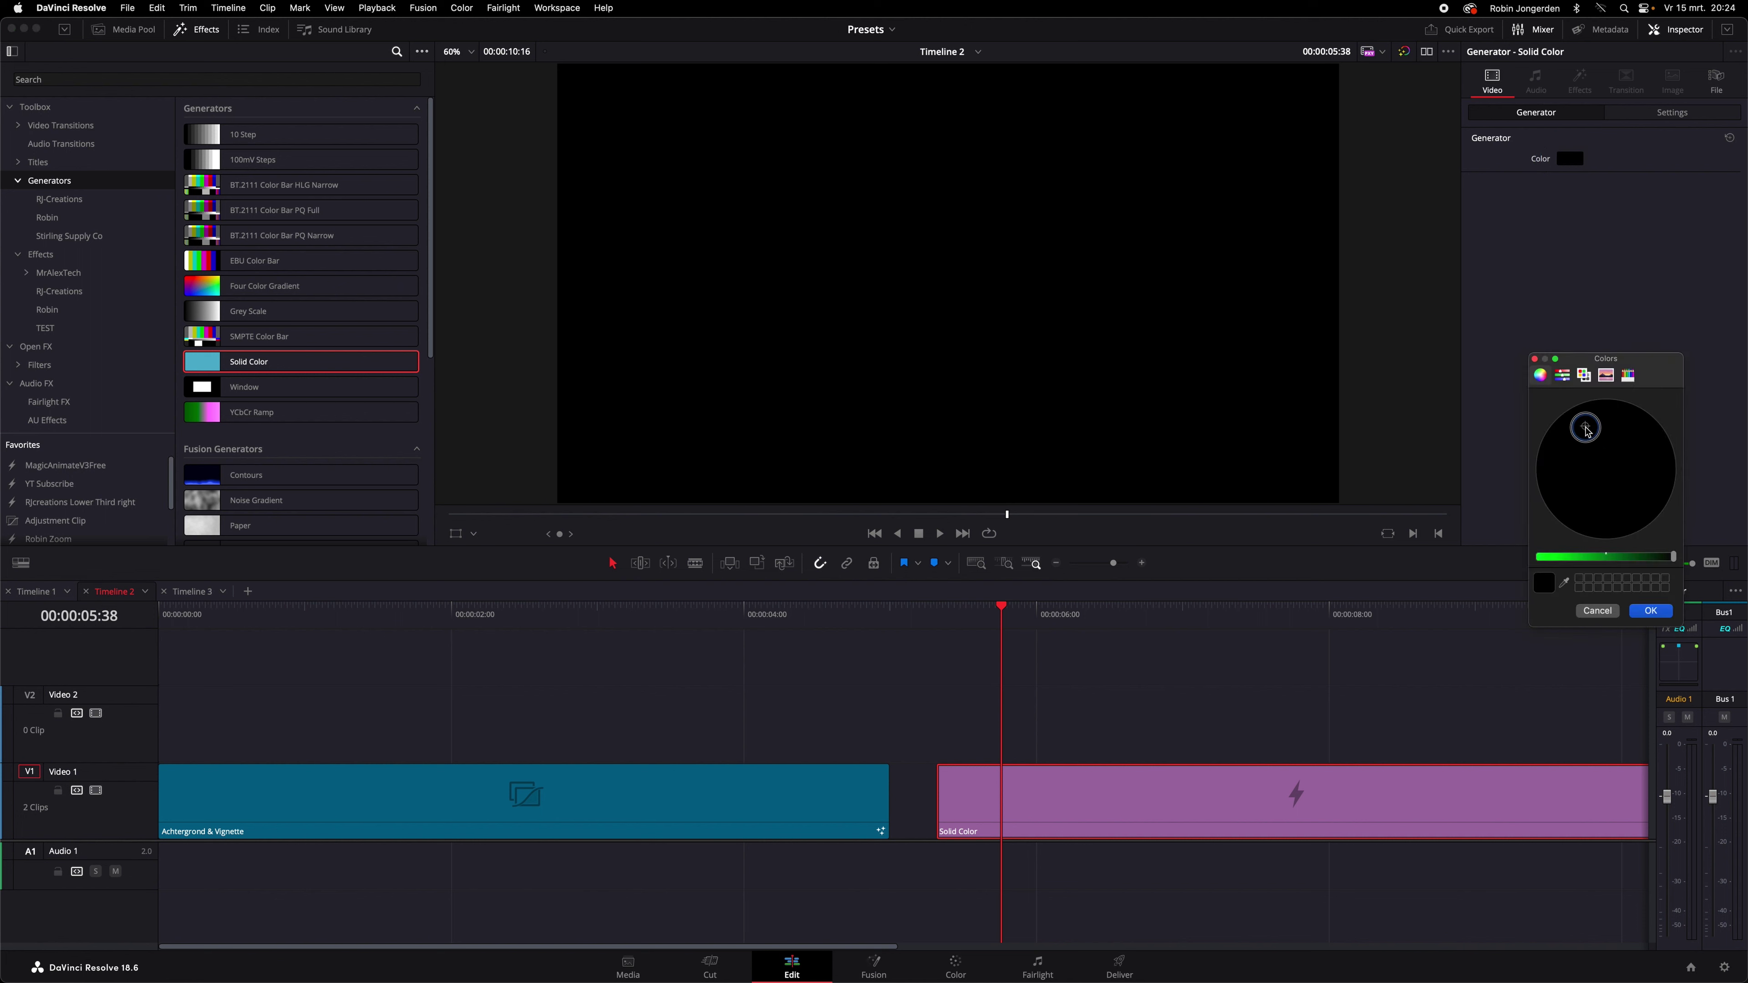
click(1589, 558)
click(1572, 449)
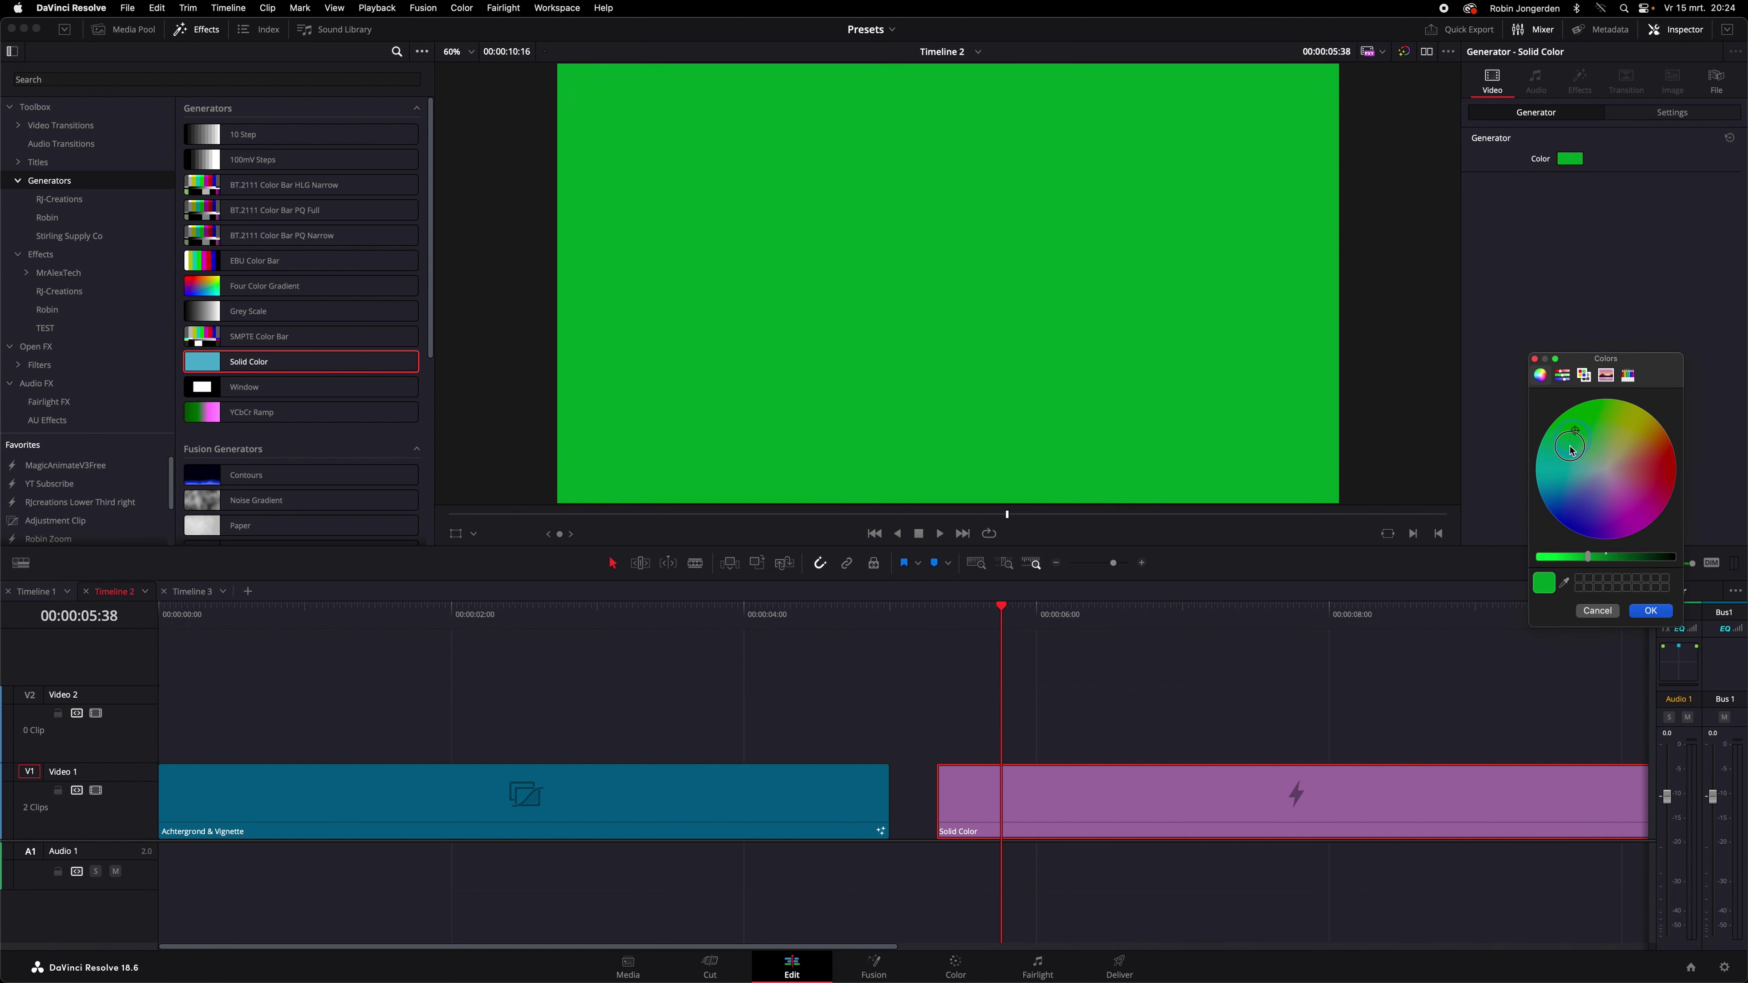
click(1650, 611)
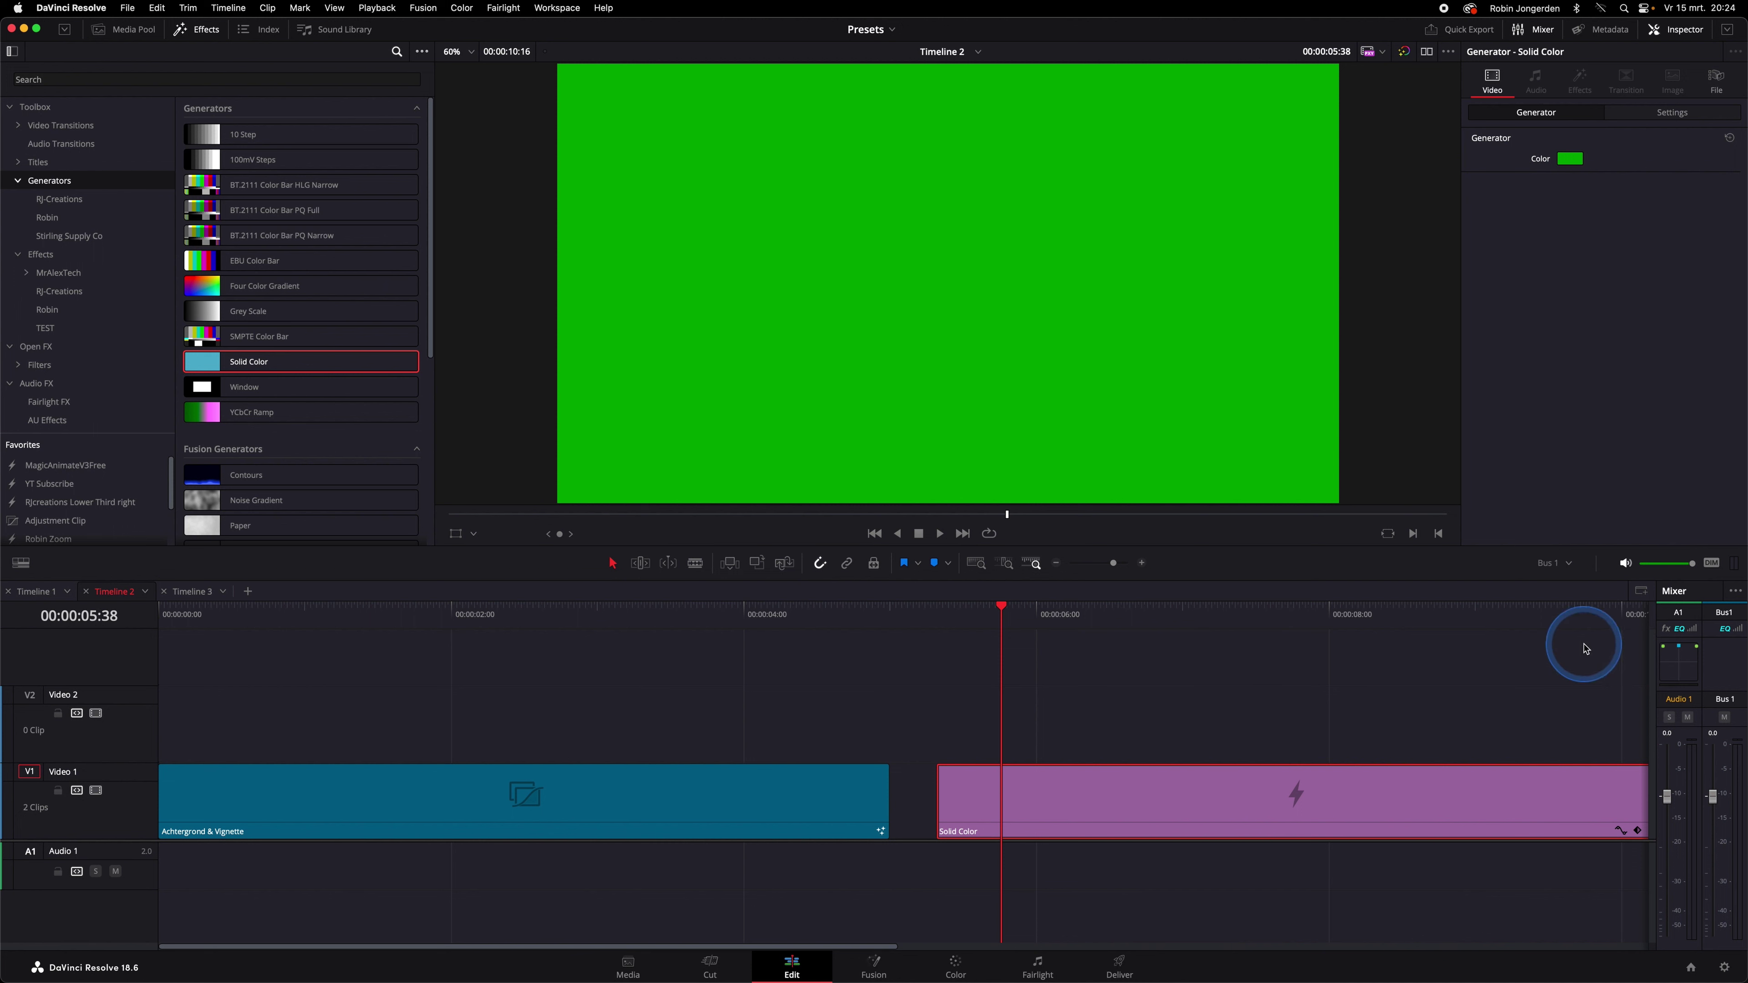
click(84, 77)
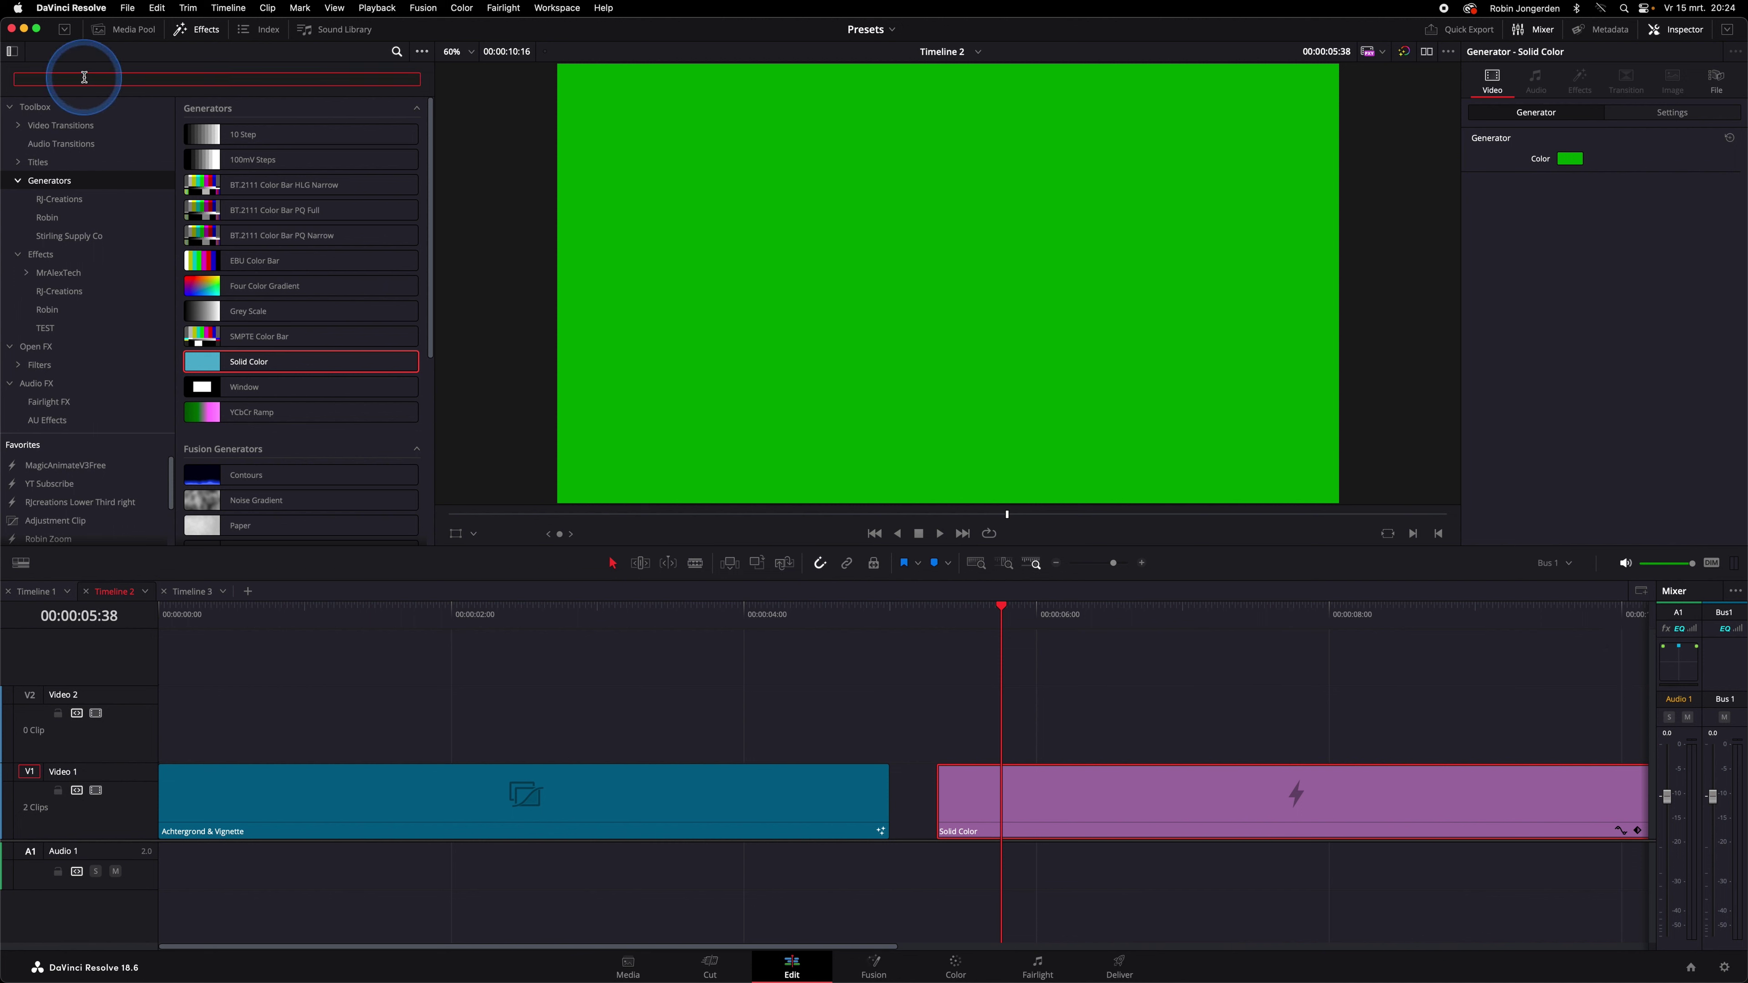
Step: Search 'vignette', filter to Open FX and drop Resolve FX Vignette onto the green clip
text(vignett)
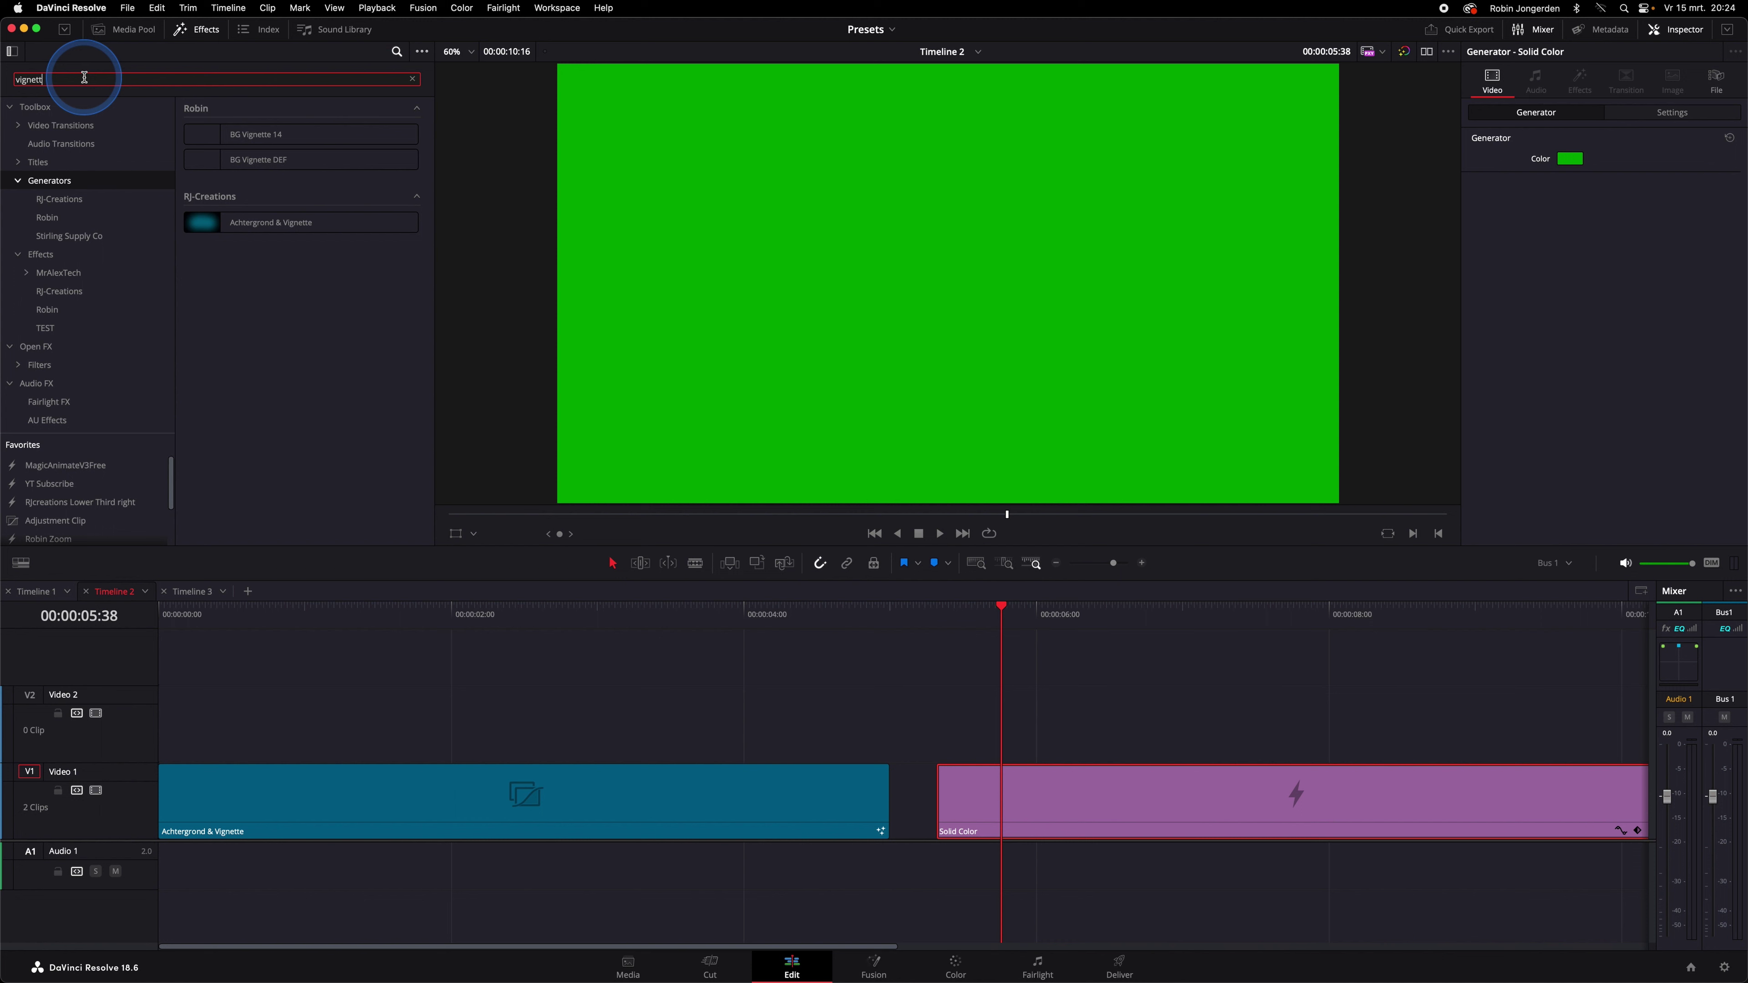
click(34, 348)
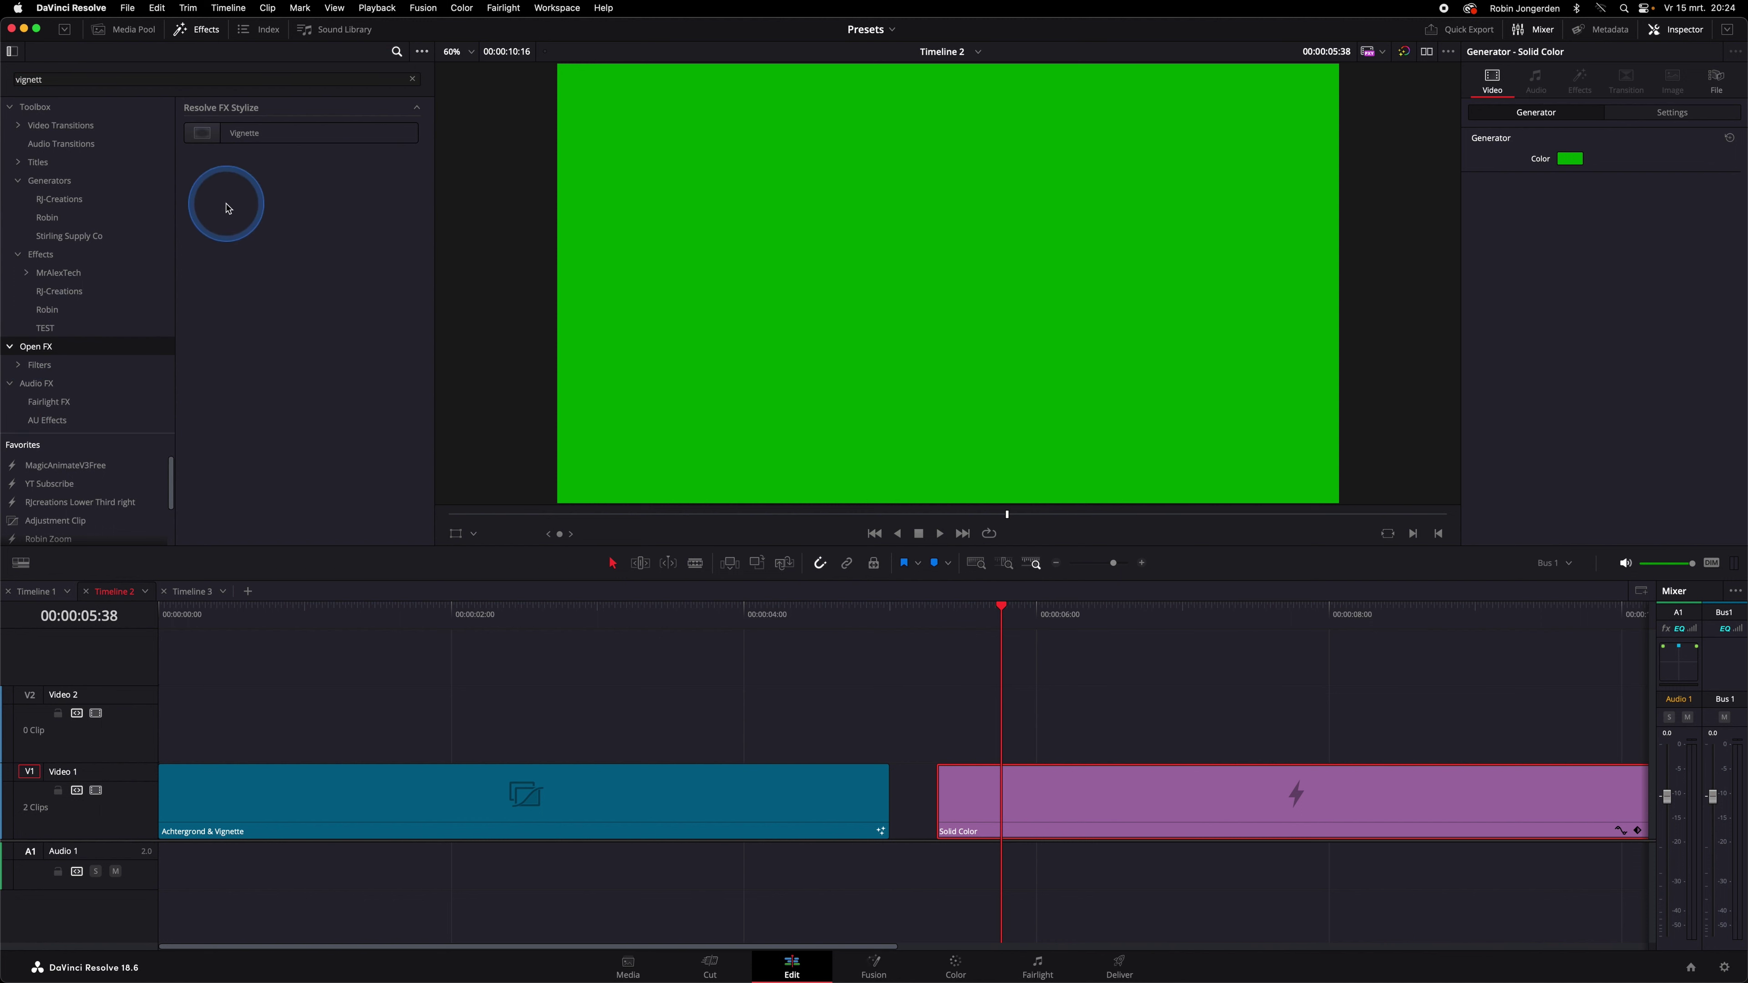
mouse_move(234, 131)
mouse_down()
mouse_move(1070, 685)
mouse_move(1117, 807)
mouse_up()
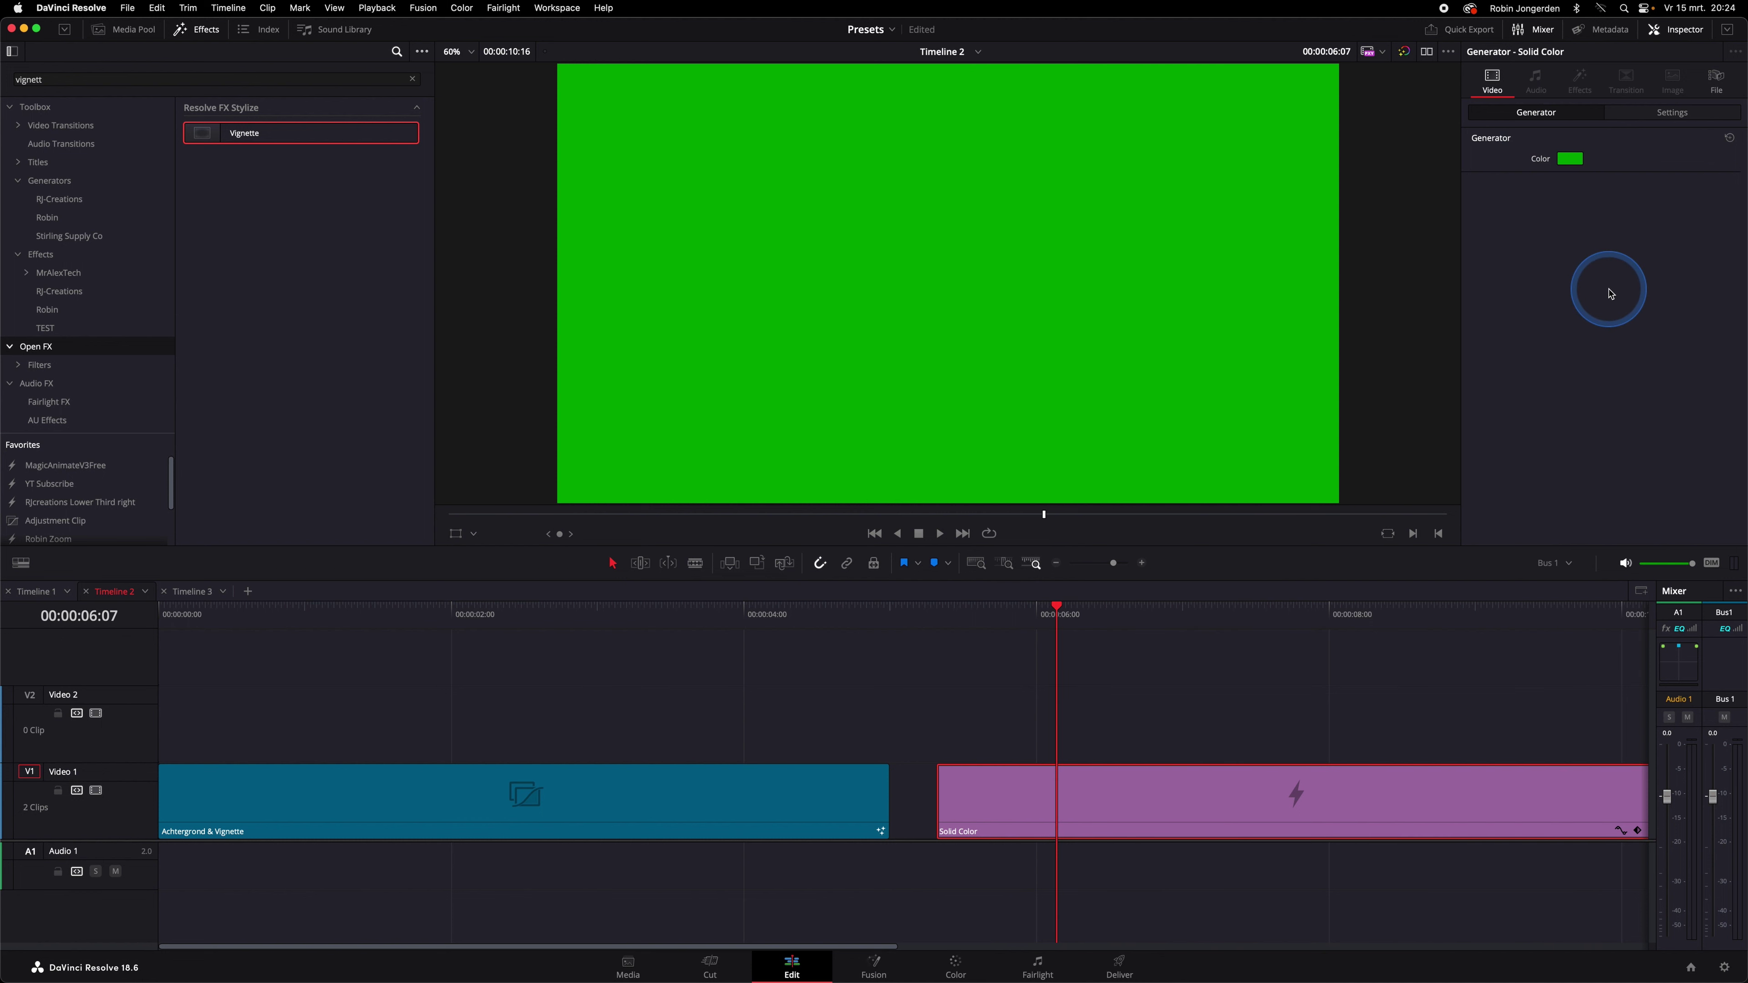
click(656, 619)
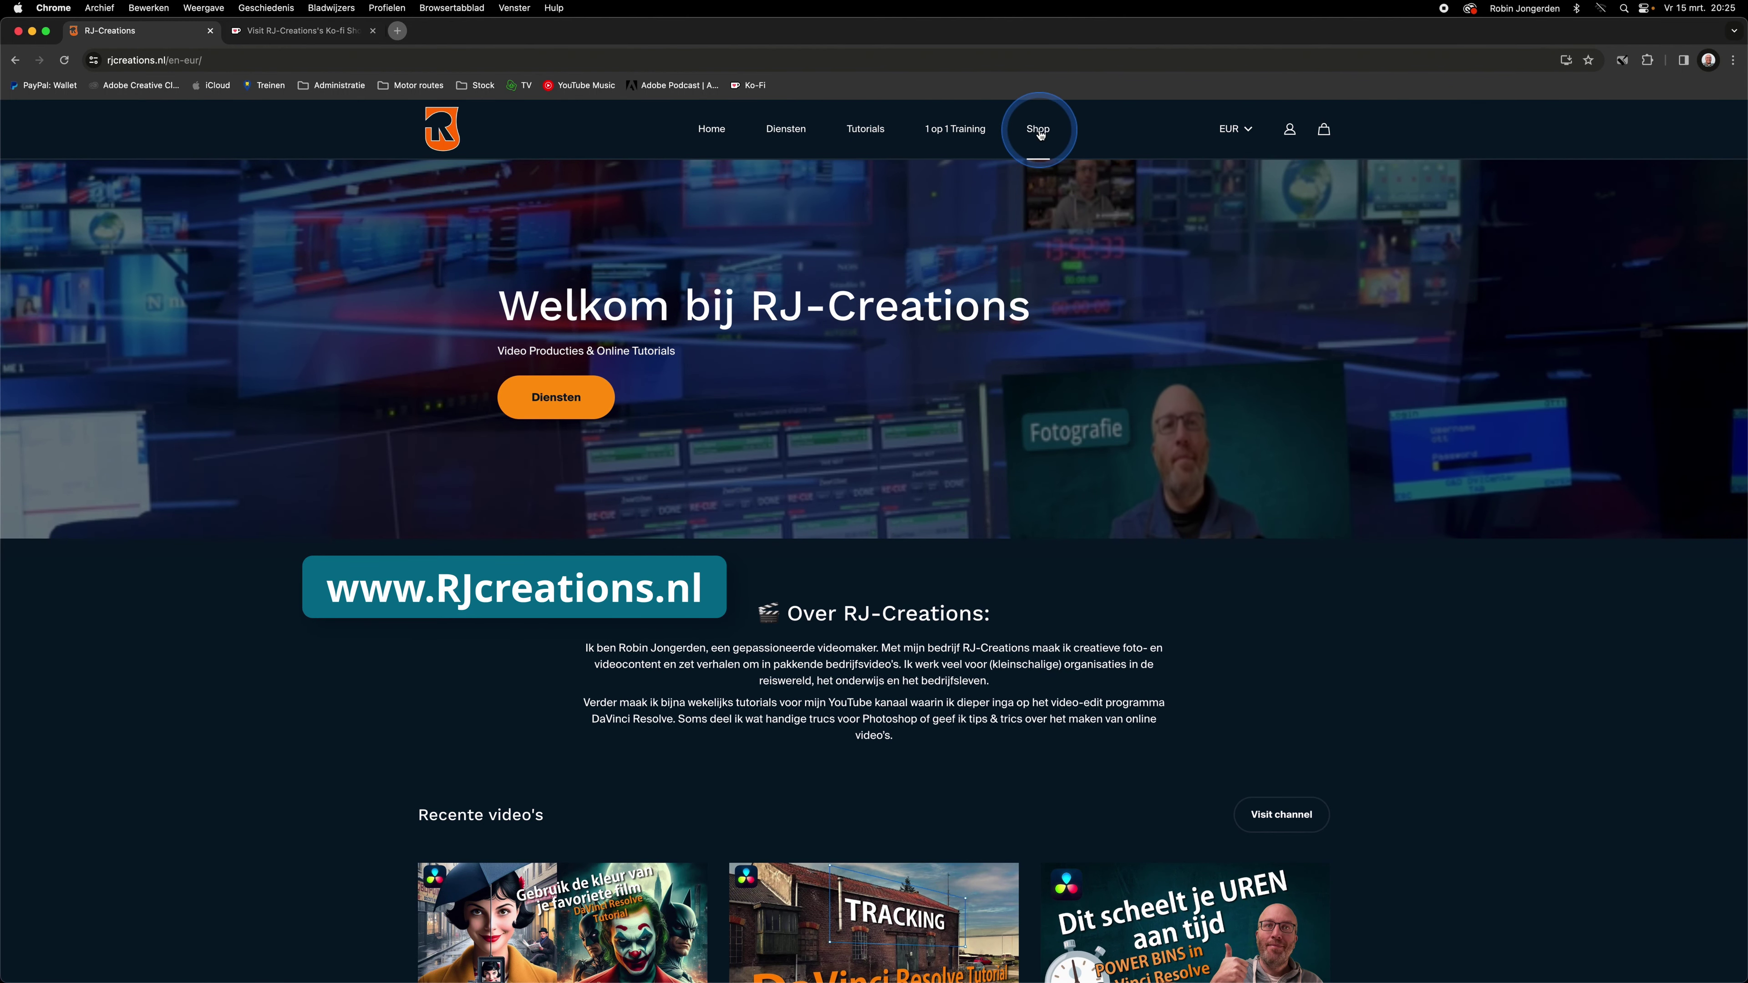
Step: Open the DaVinci Resolve Effecten product page (€5.39) from the shop, then view the Ko-fi page
click(1040, 130)
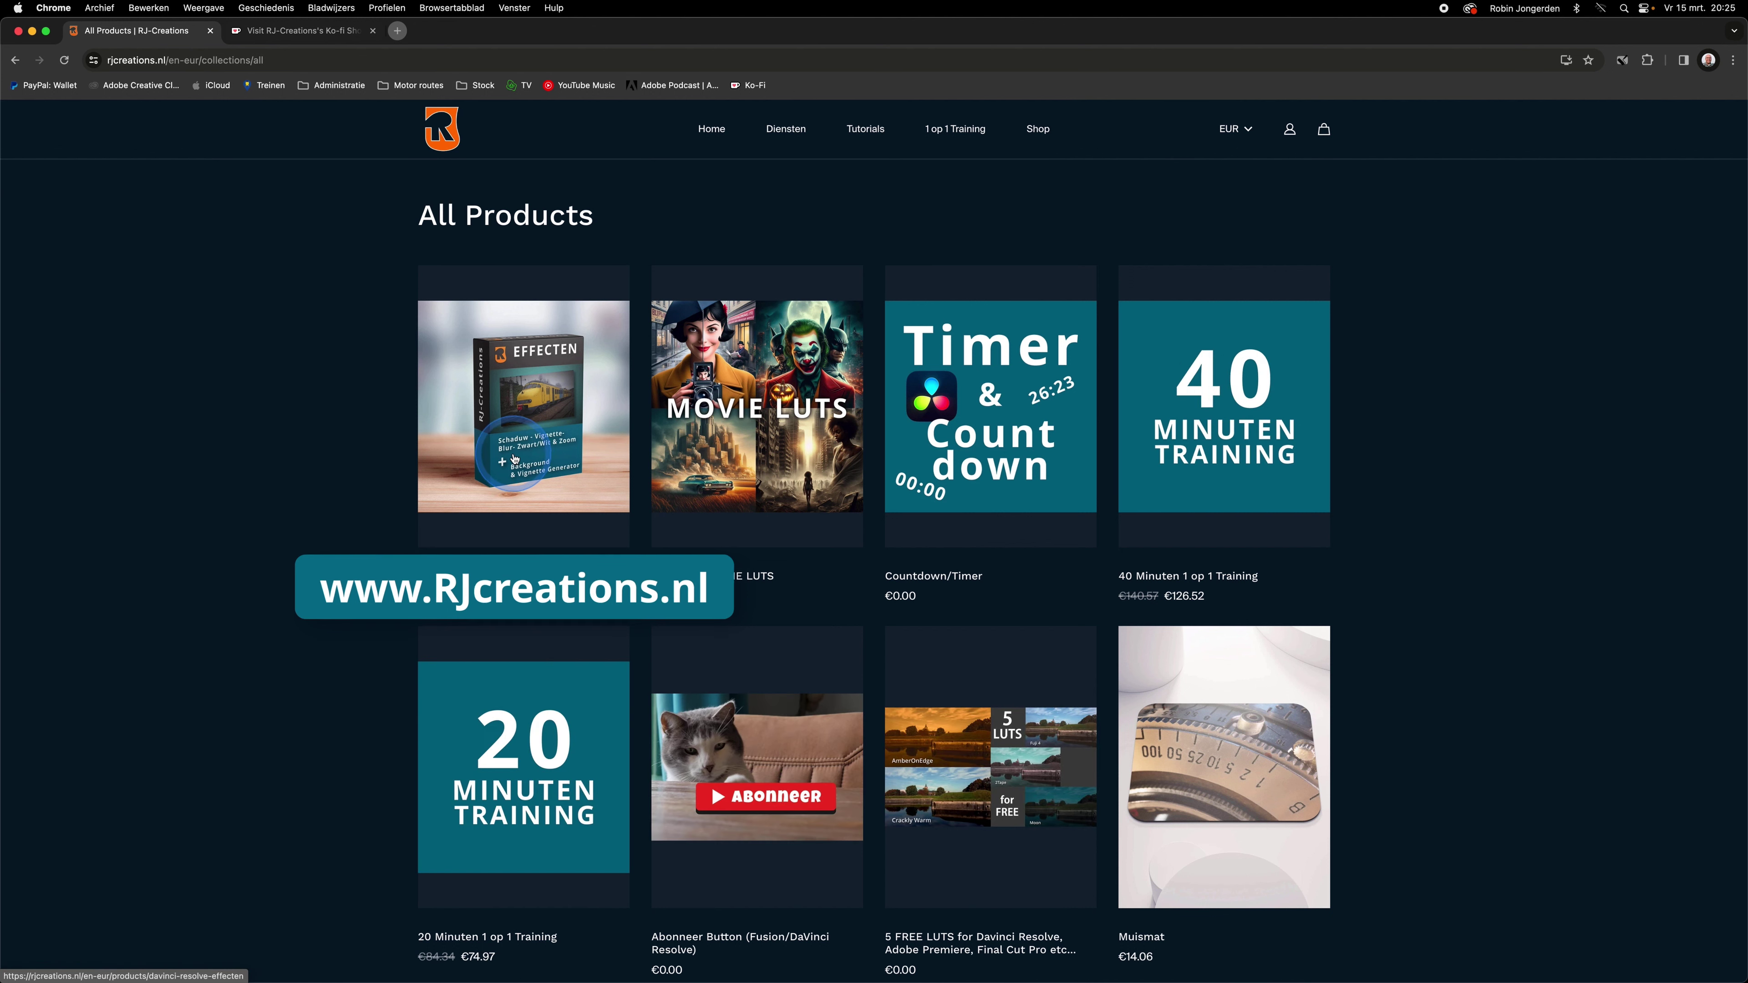
click(552, 461)
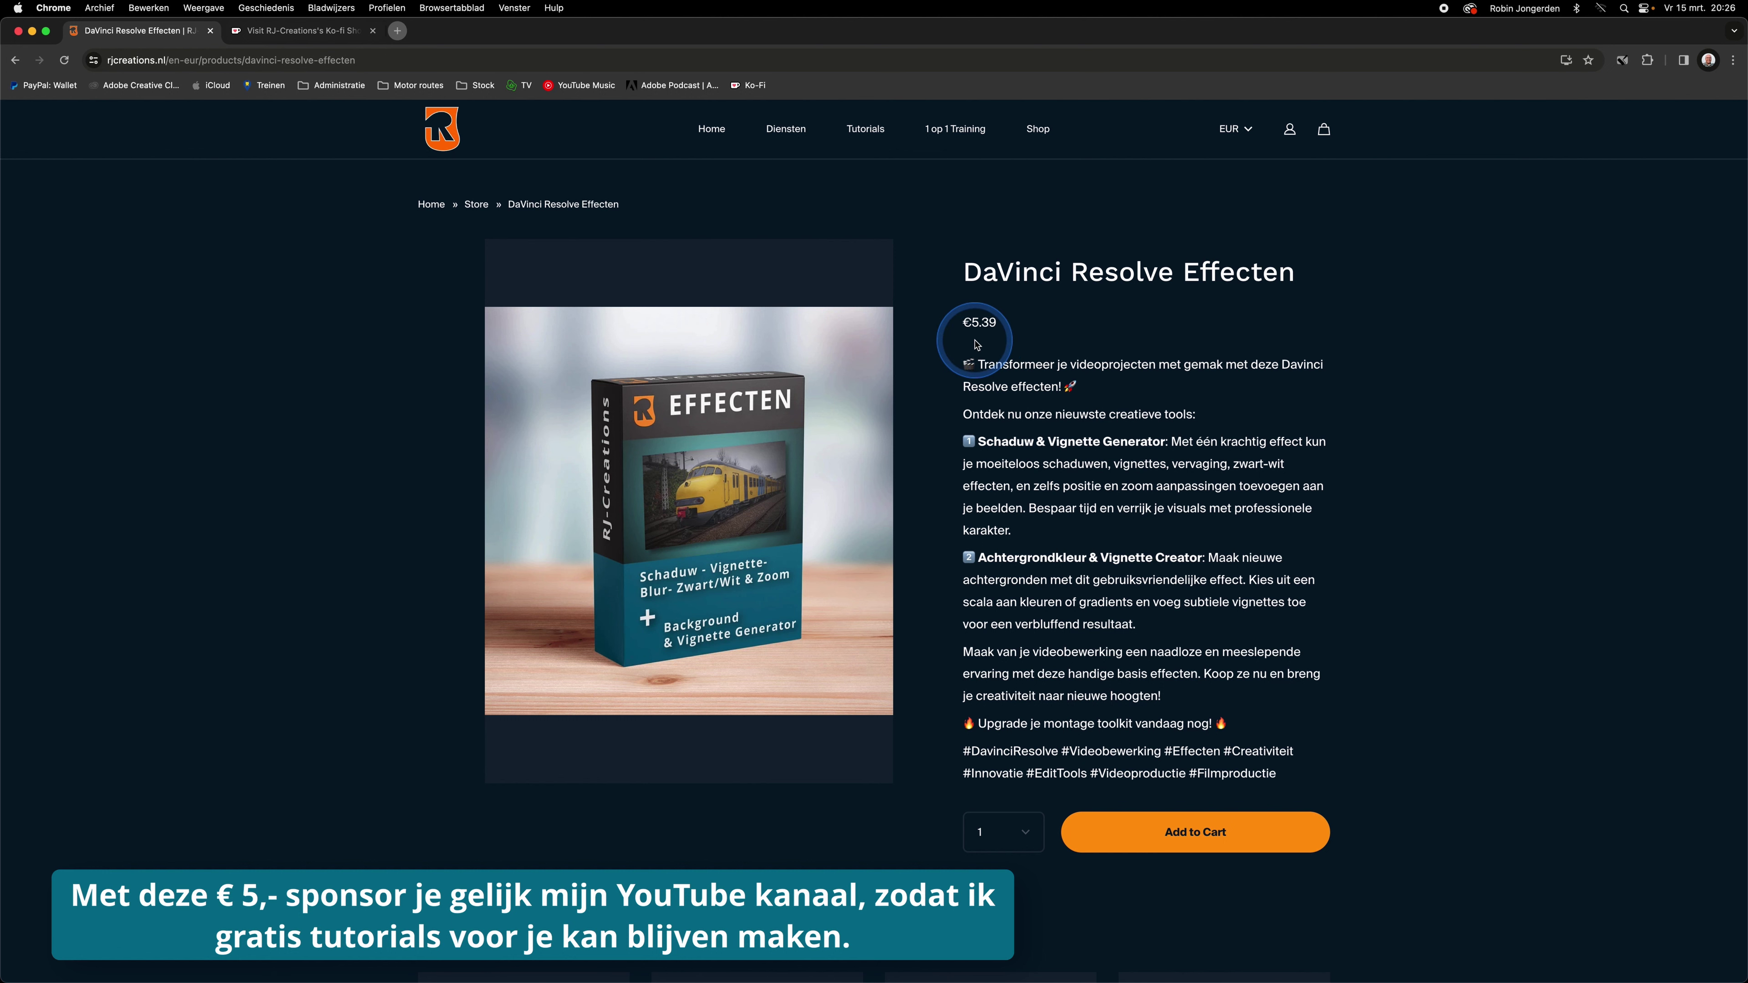
click(296, 30)
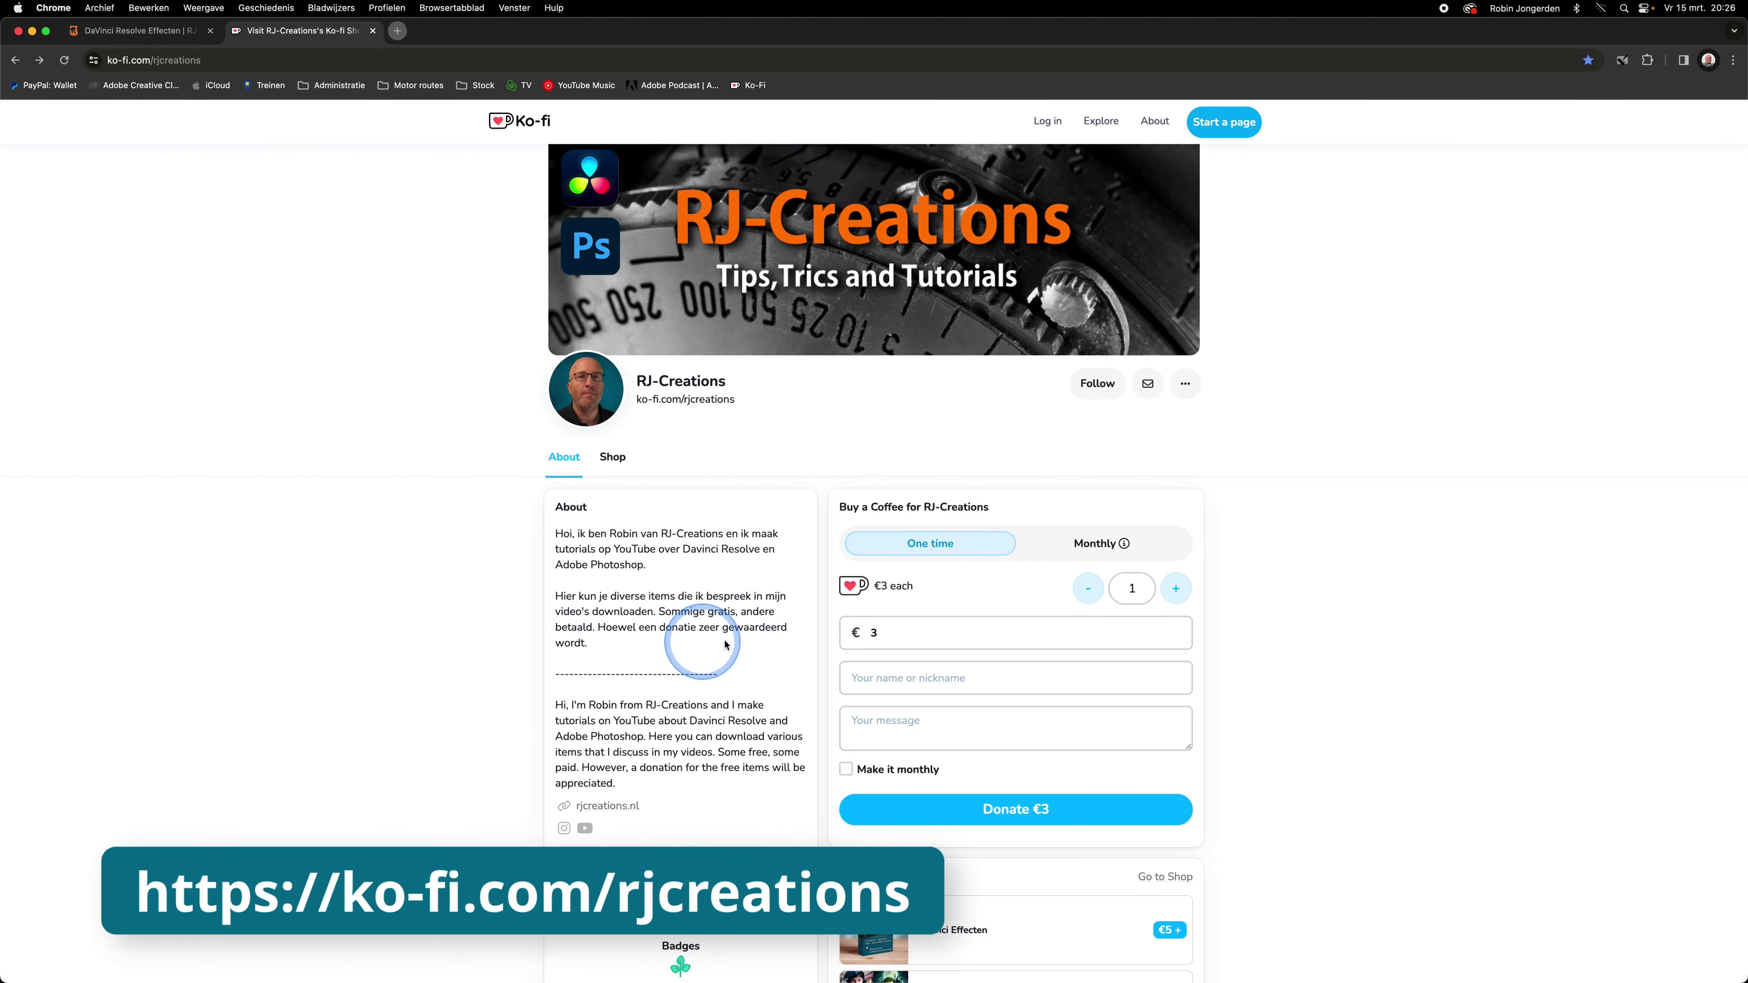
Step: Open the DaVinci Effecten item in the Ko-fi shop, enter 35 as the amount and start buying
click(613, 457)
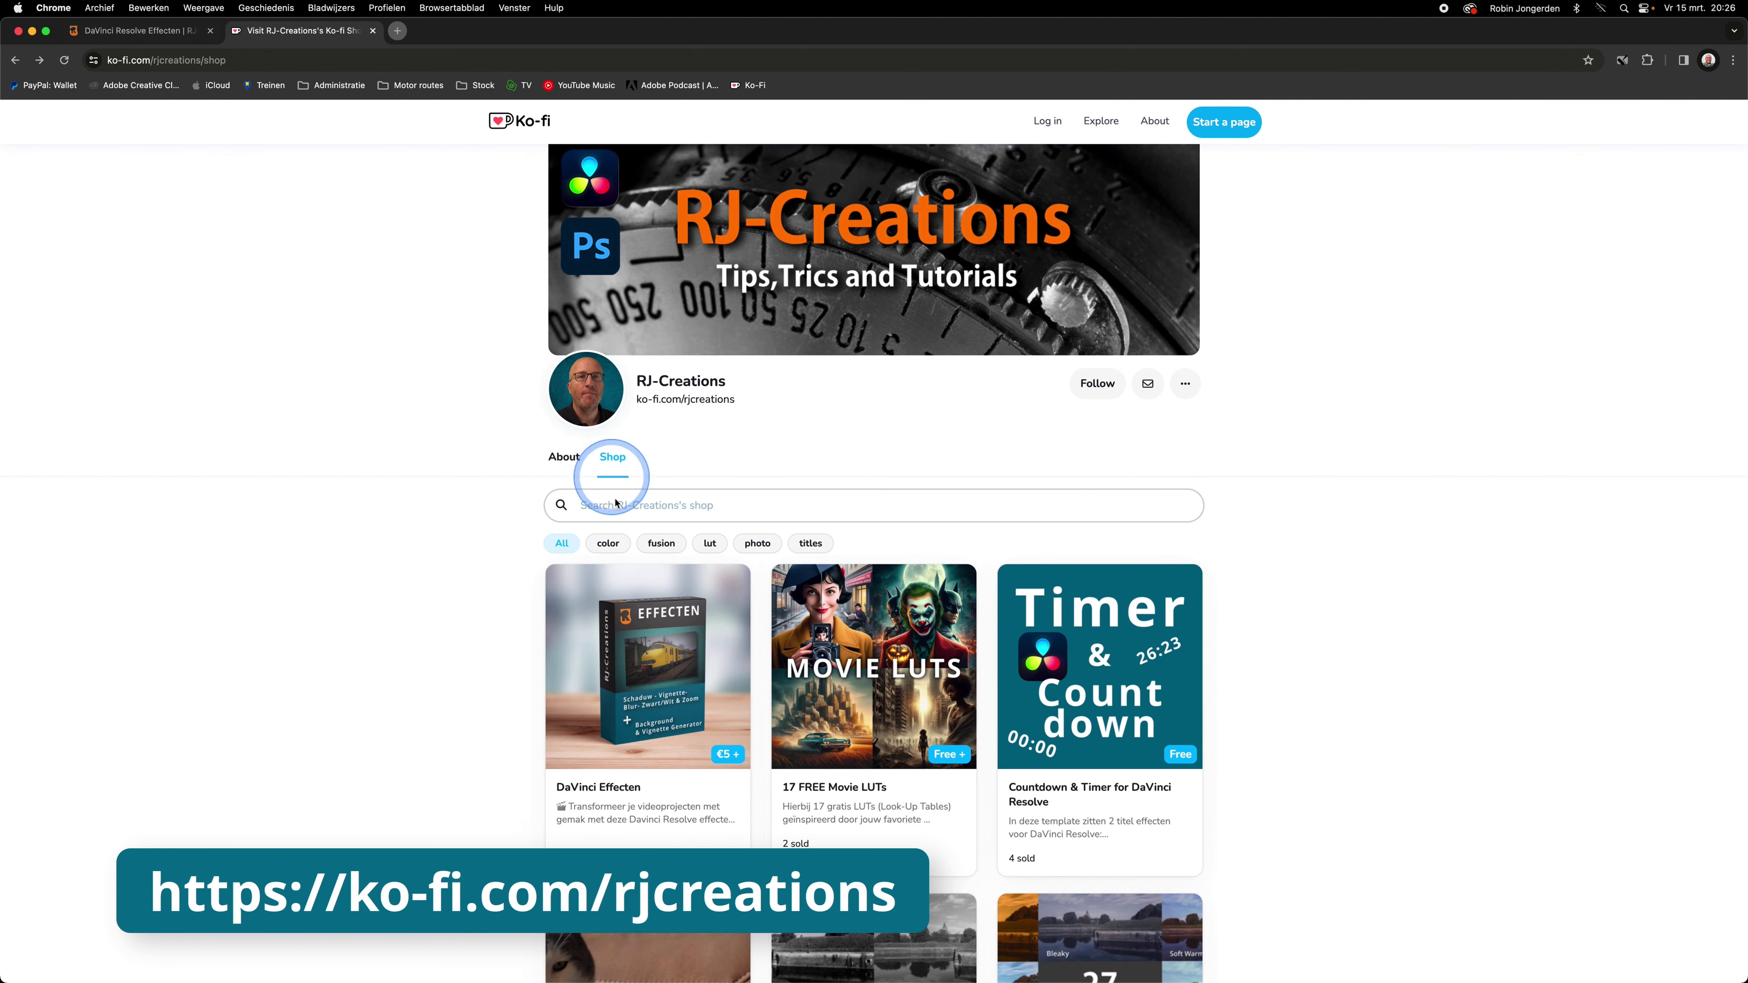
click(674, 665)
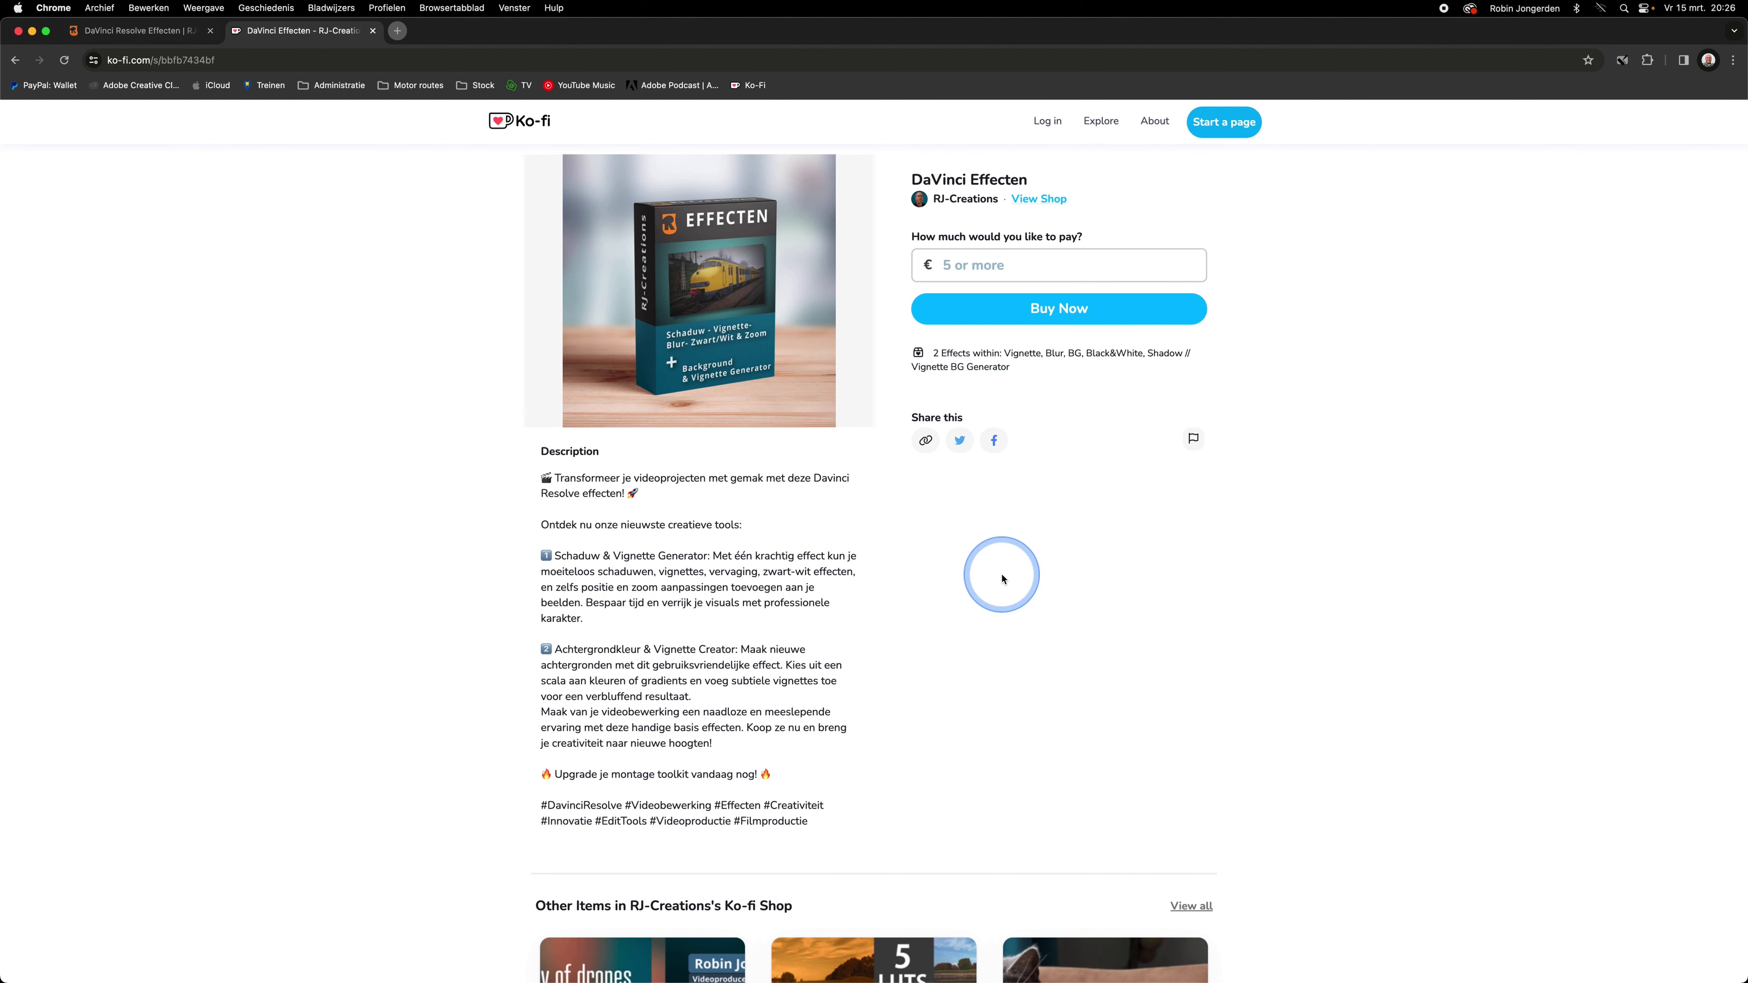
click(976, 264)
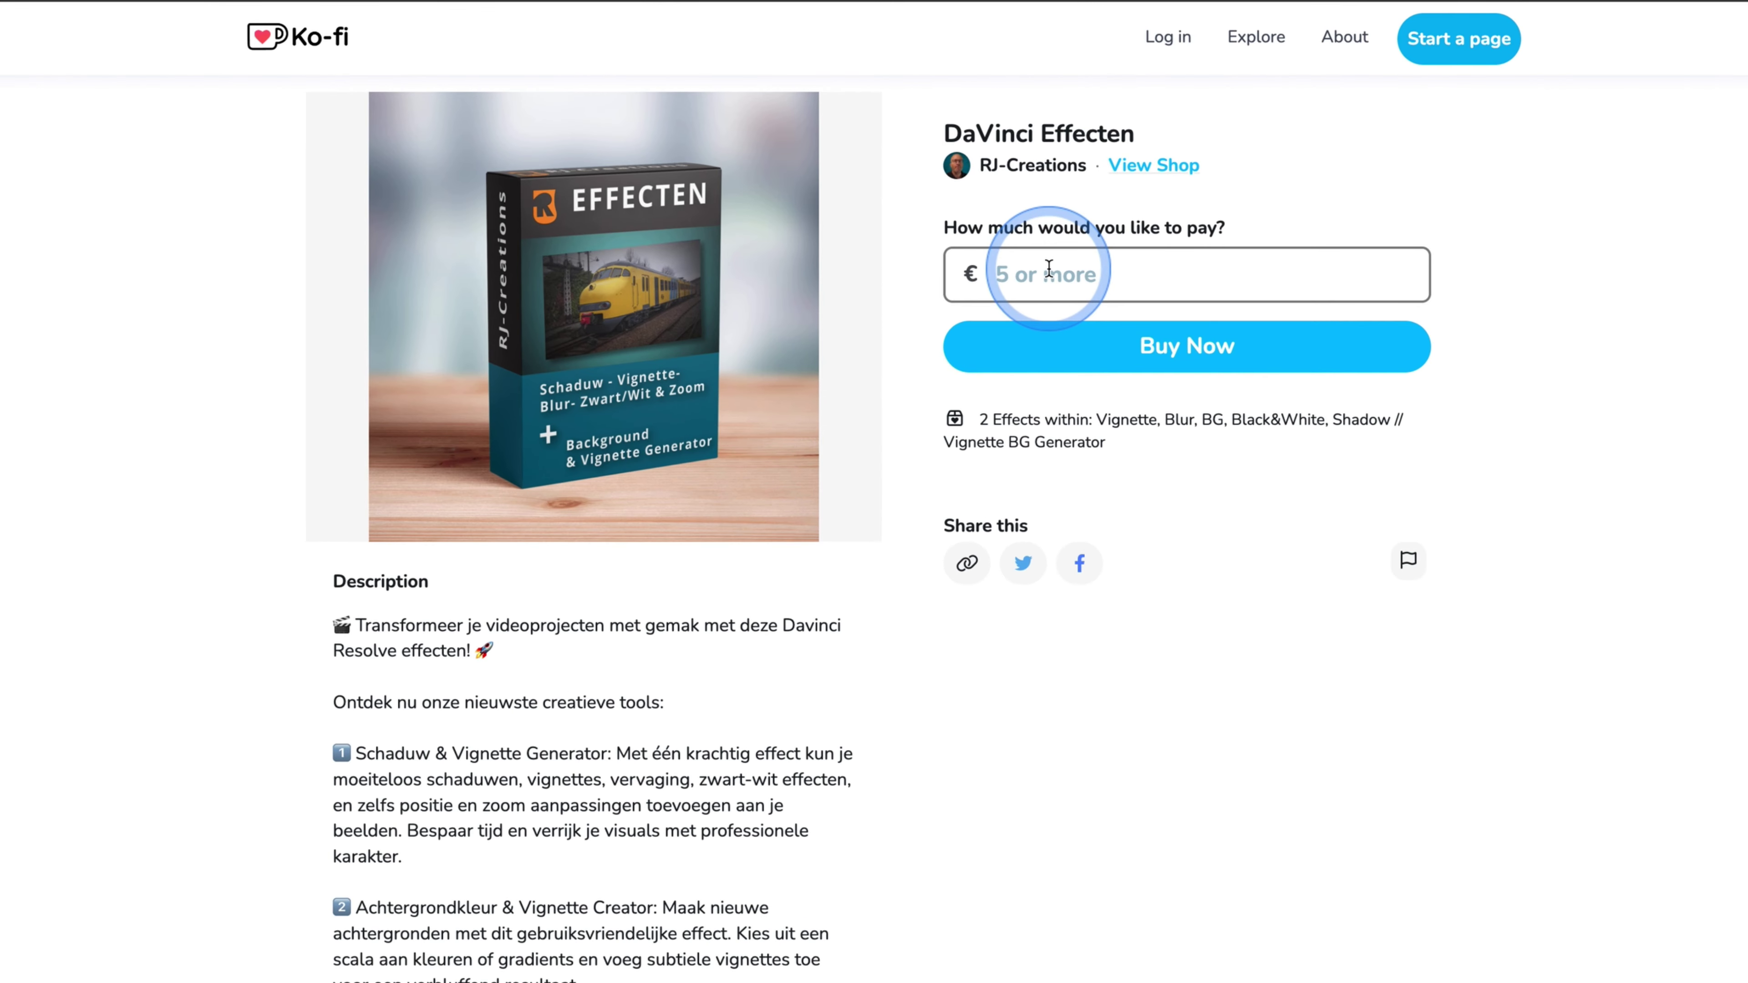
text(350)
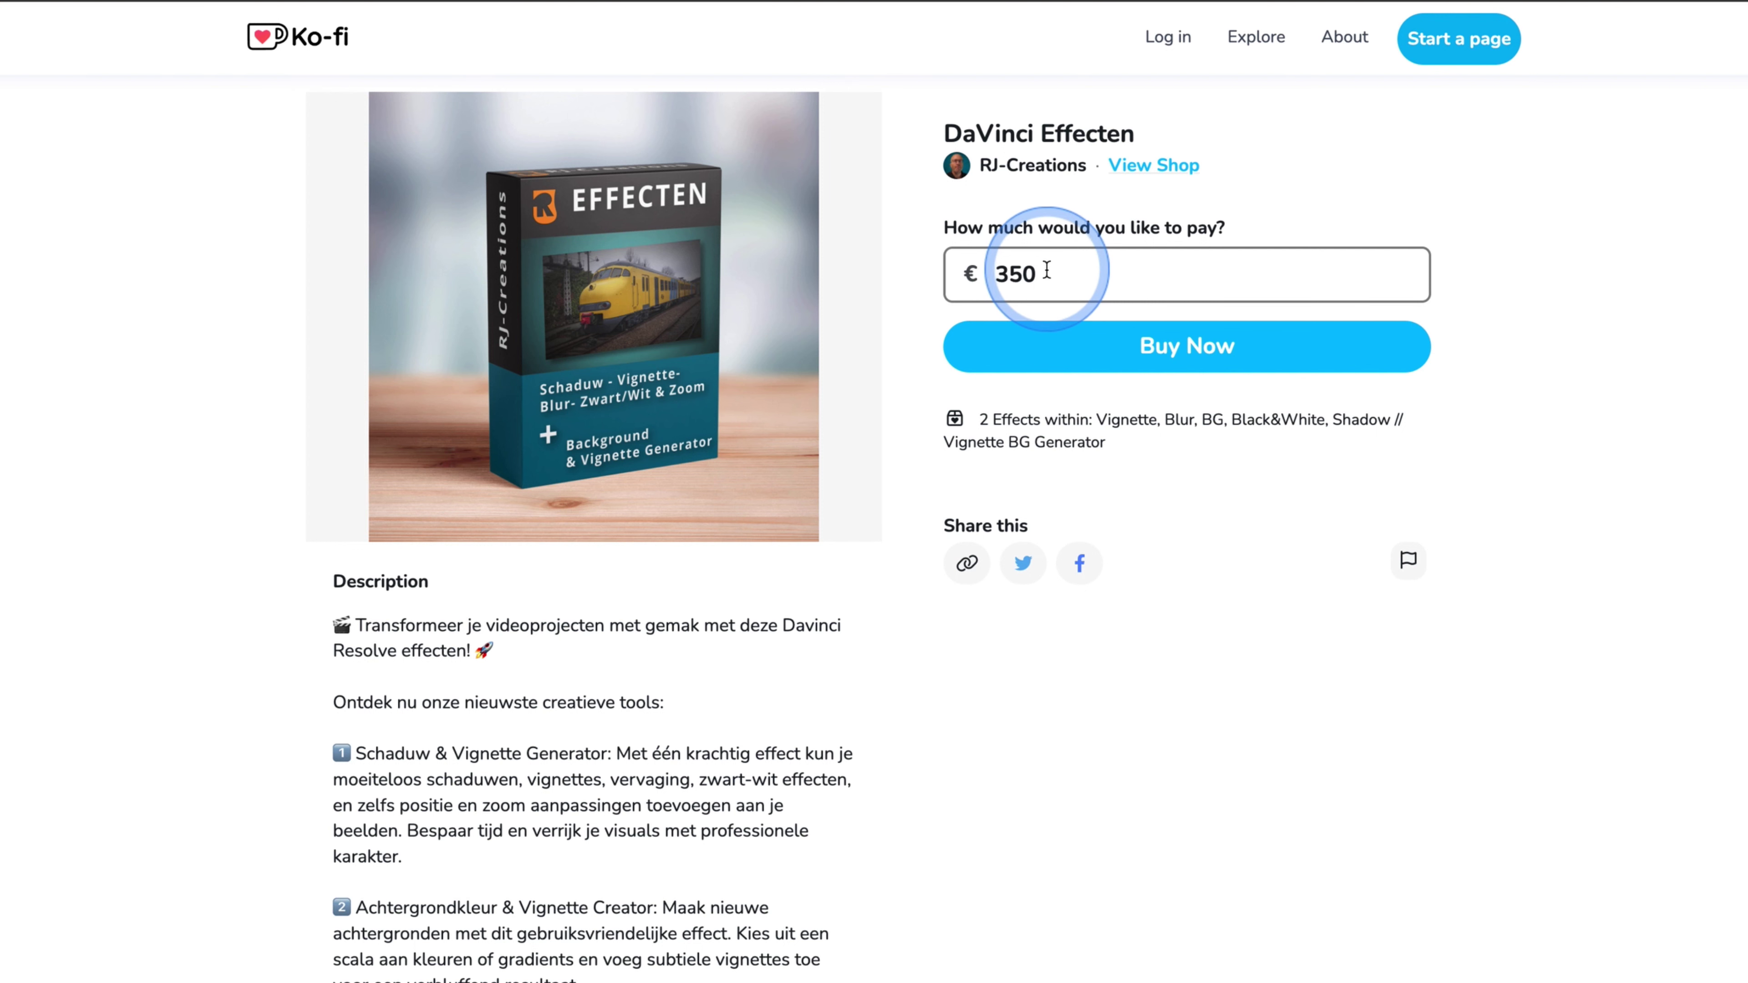
click(1143, 351)
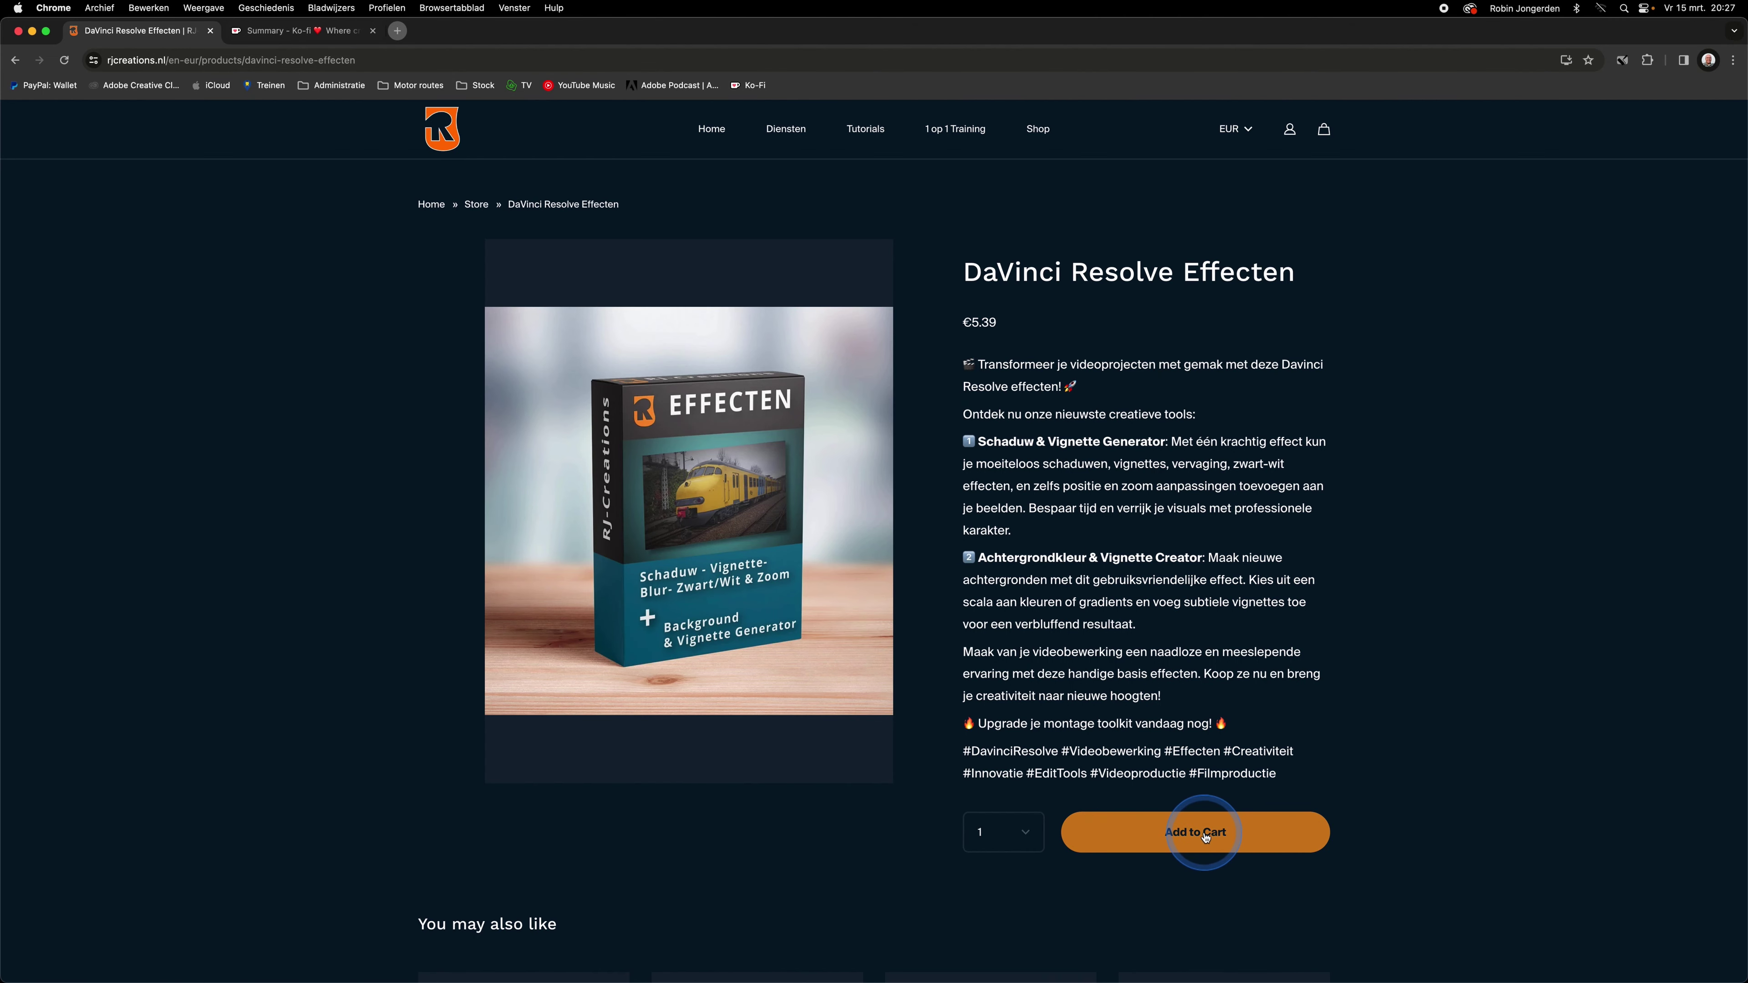
Step: Add DaVinci Resolve Effecten (€5.39) to the RJ-Creations cart, view checkout, then return home
click(1204, 836)
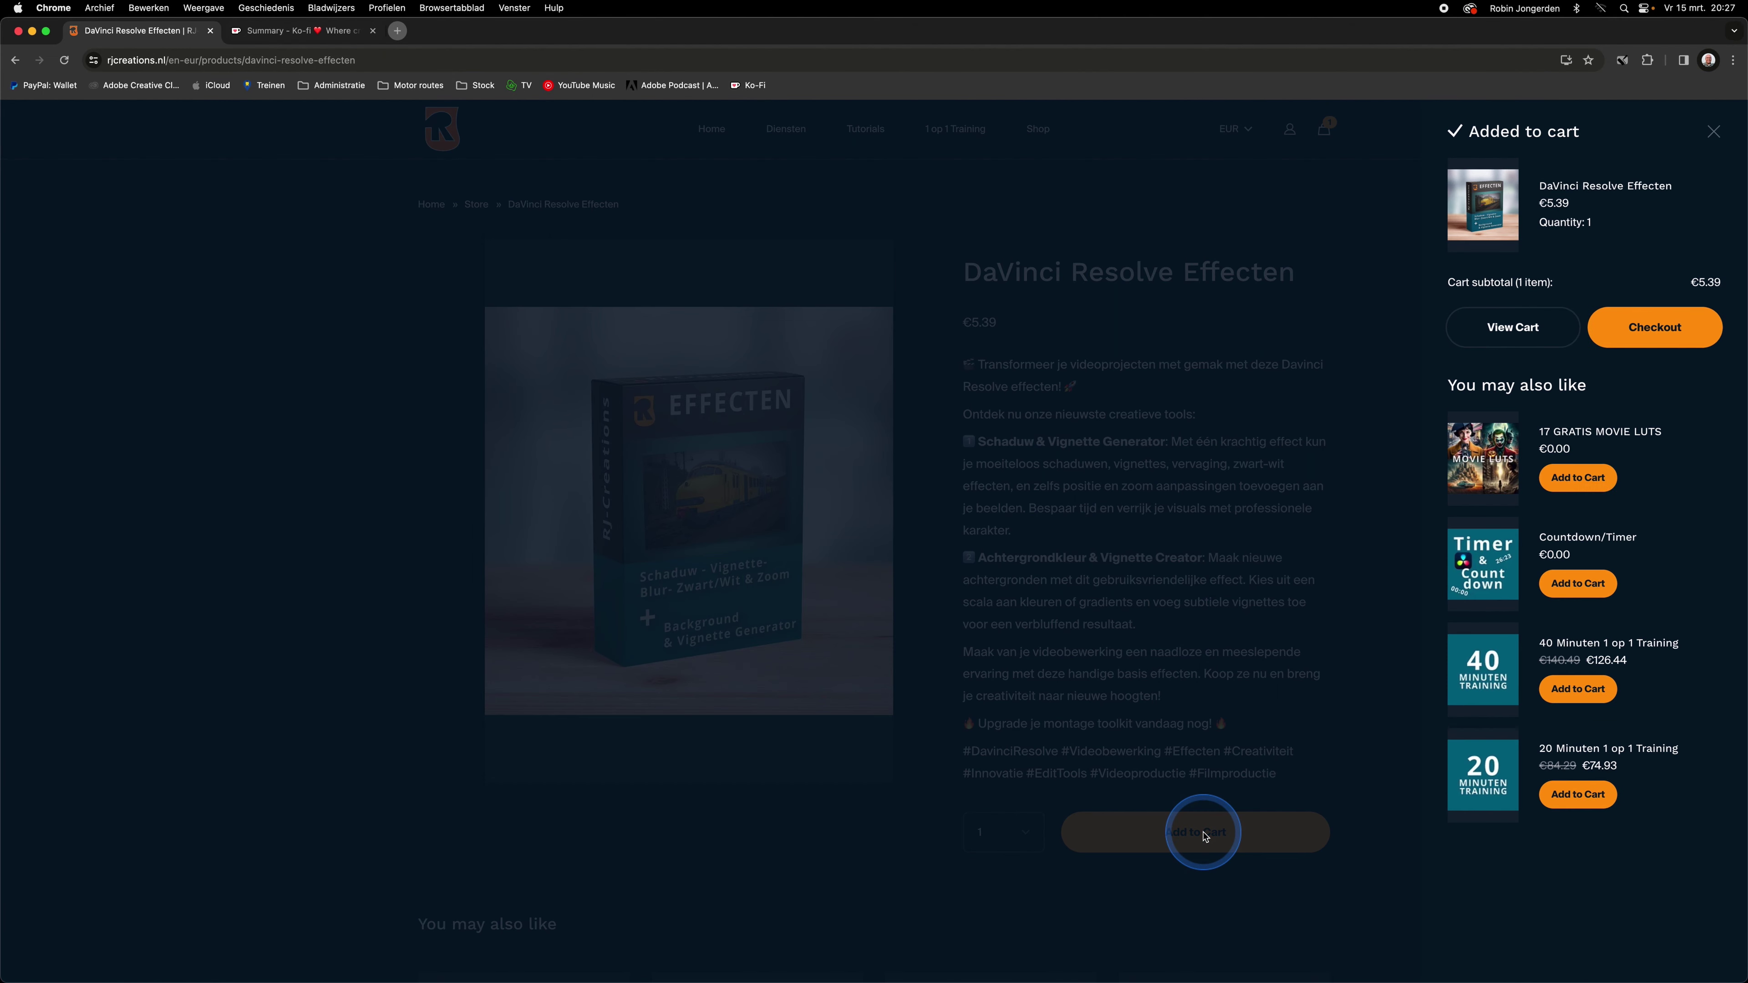
click(1665, 334)
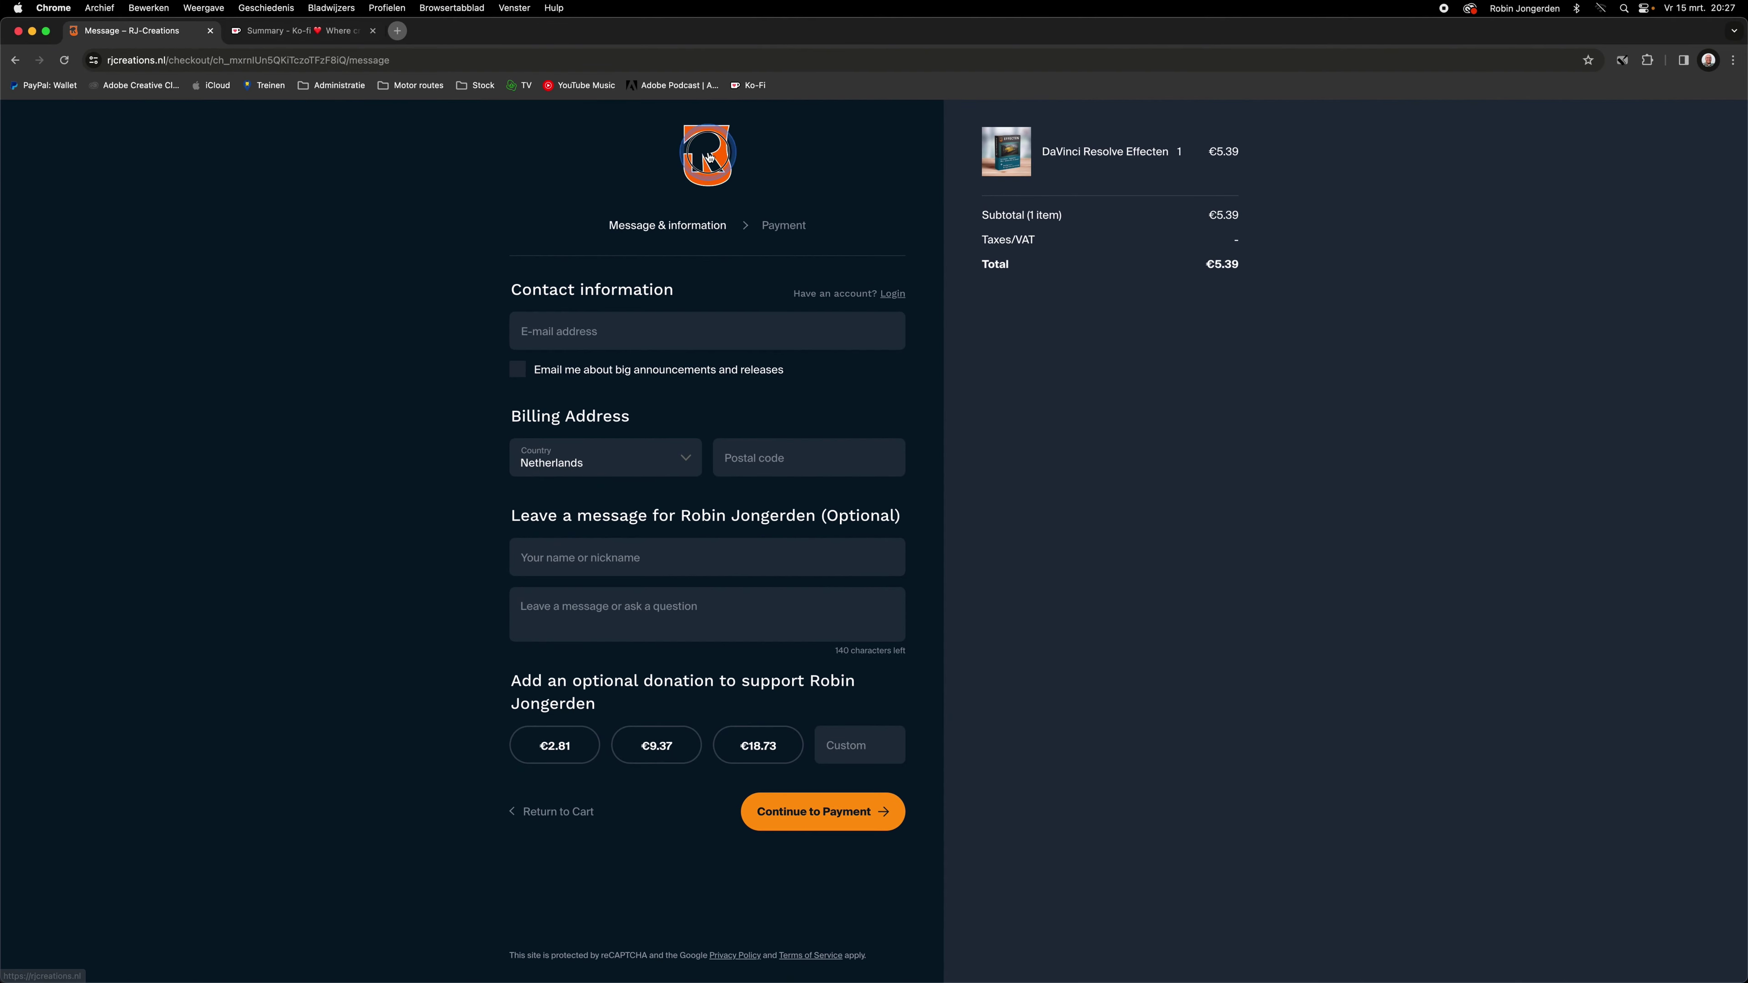
click(708, 157)
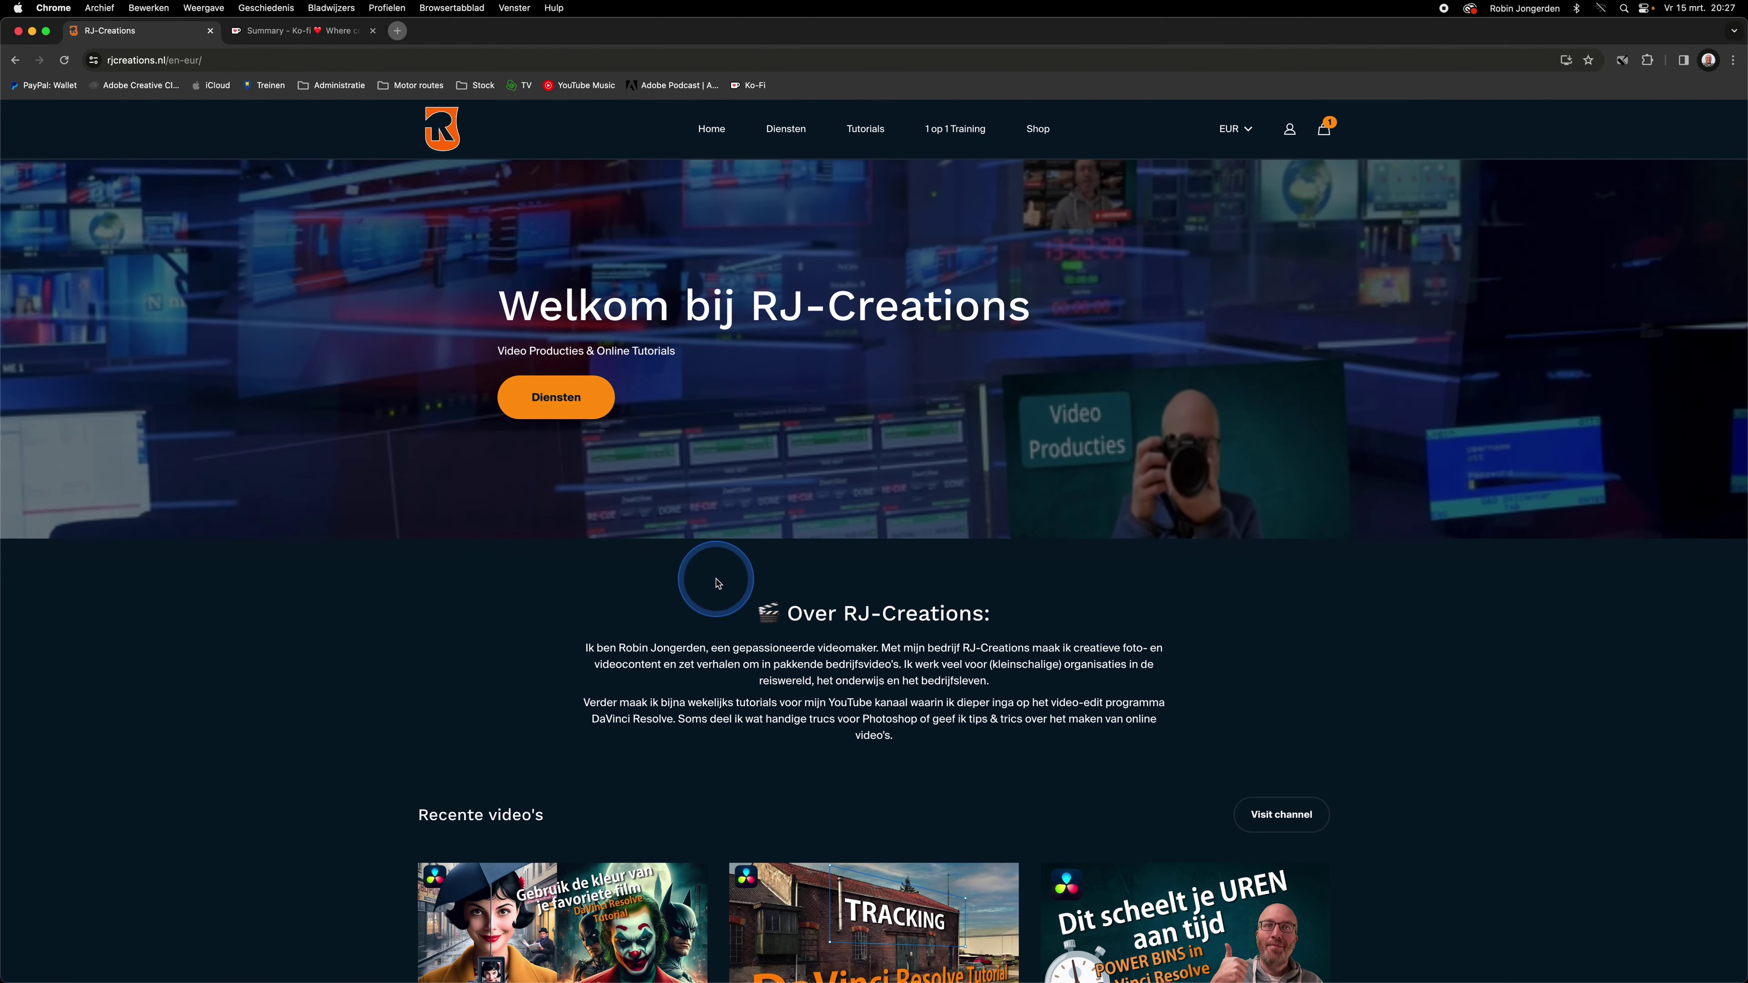
Step: Scroll down the RJ-Creations home page to the 'Laatst toegevoegde producten' section
scroll(449, 610, down, 15)
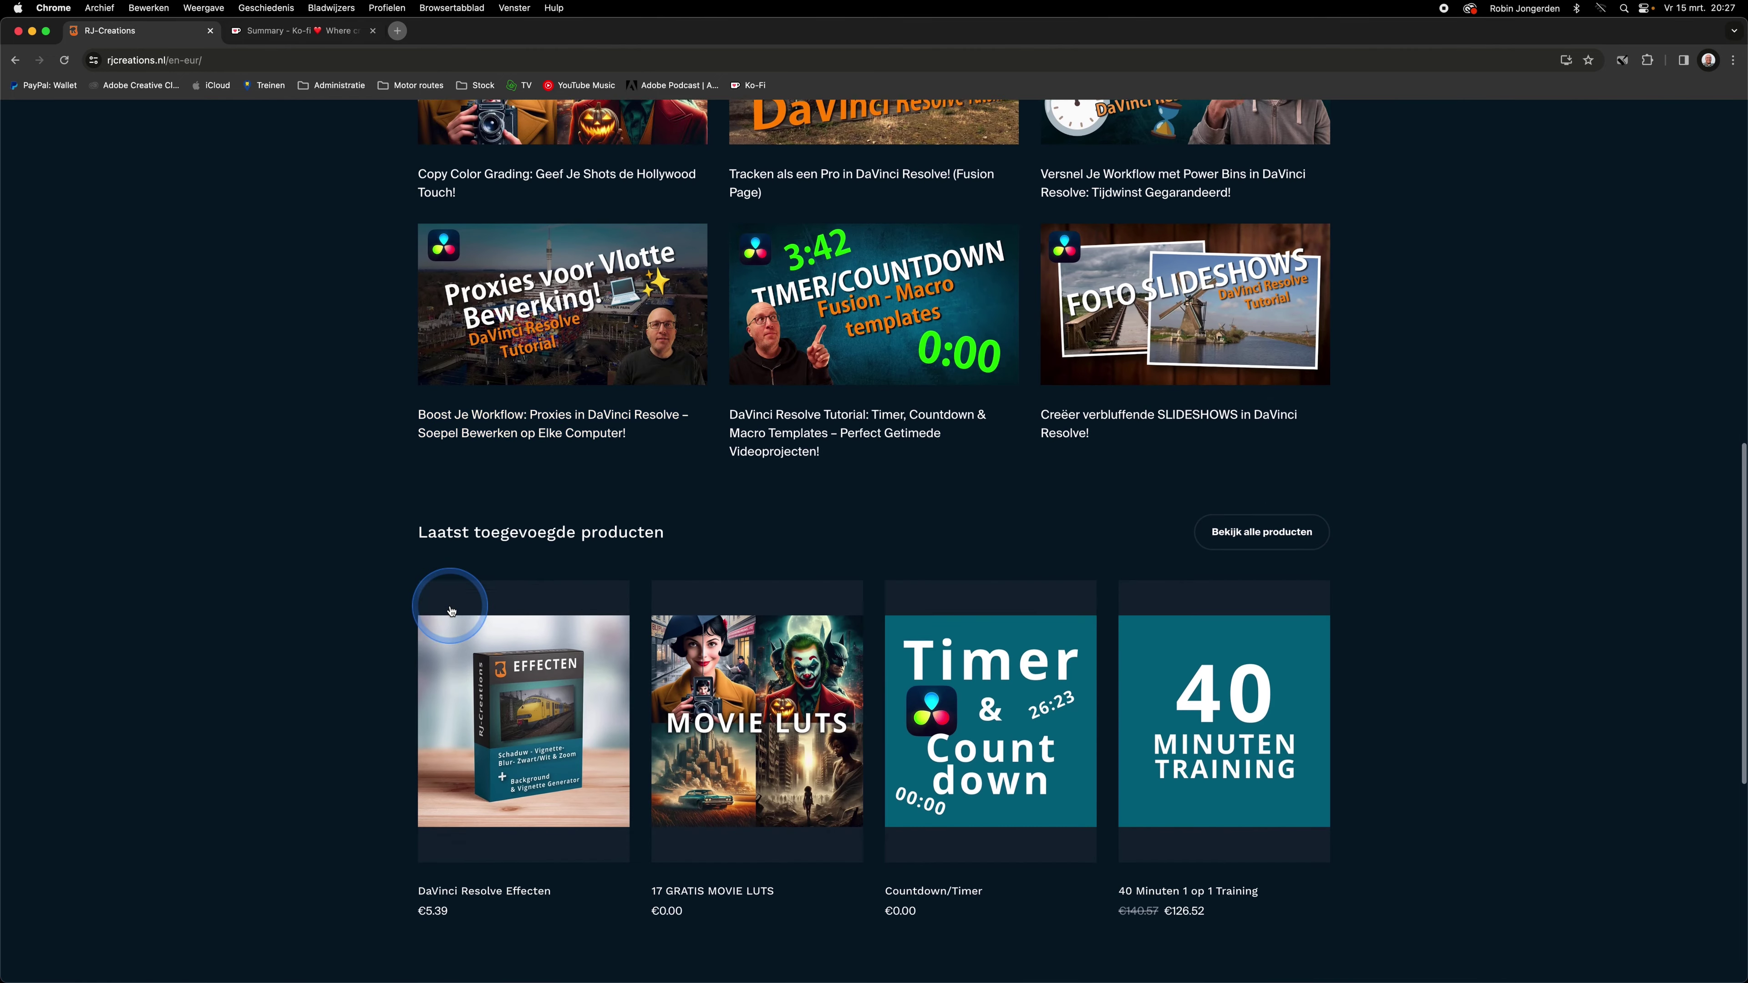
scroll(449, 594, down, 5)
scroll(482, 599, down, 2)
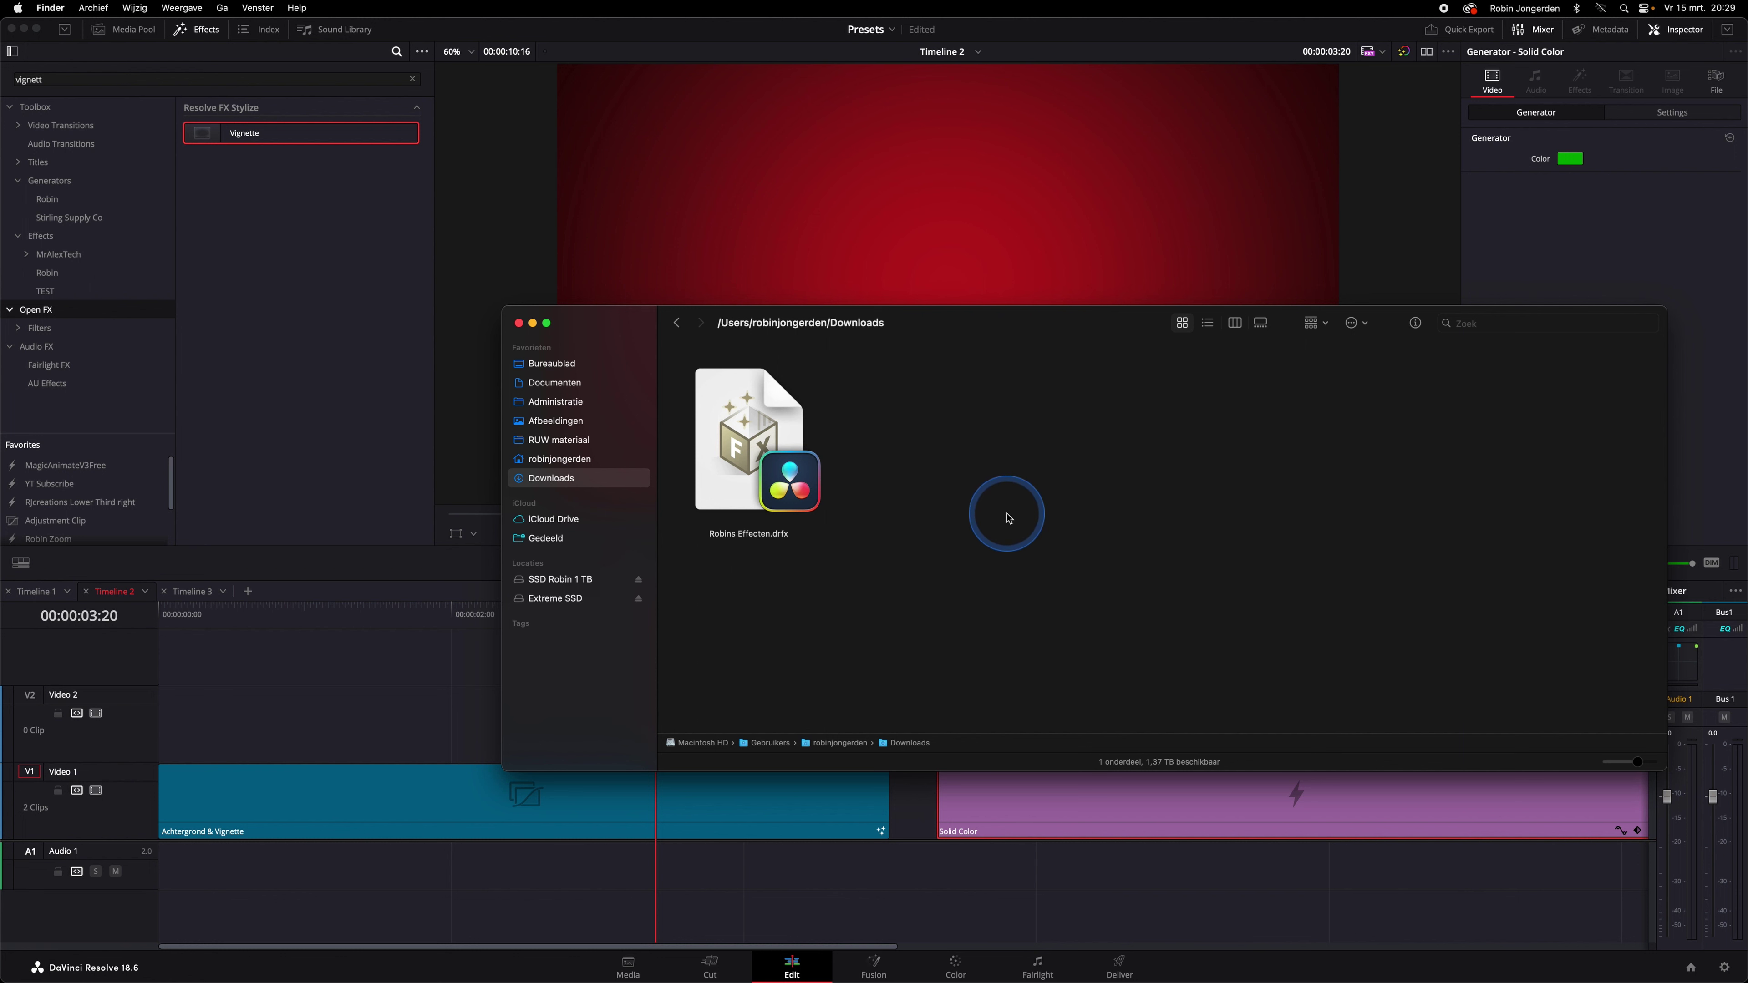
Step: Open Robins Effecten.drfx from Downloads and confirm installing it in DaVinci Resolve
click(755, 434)
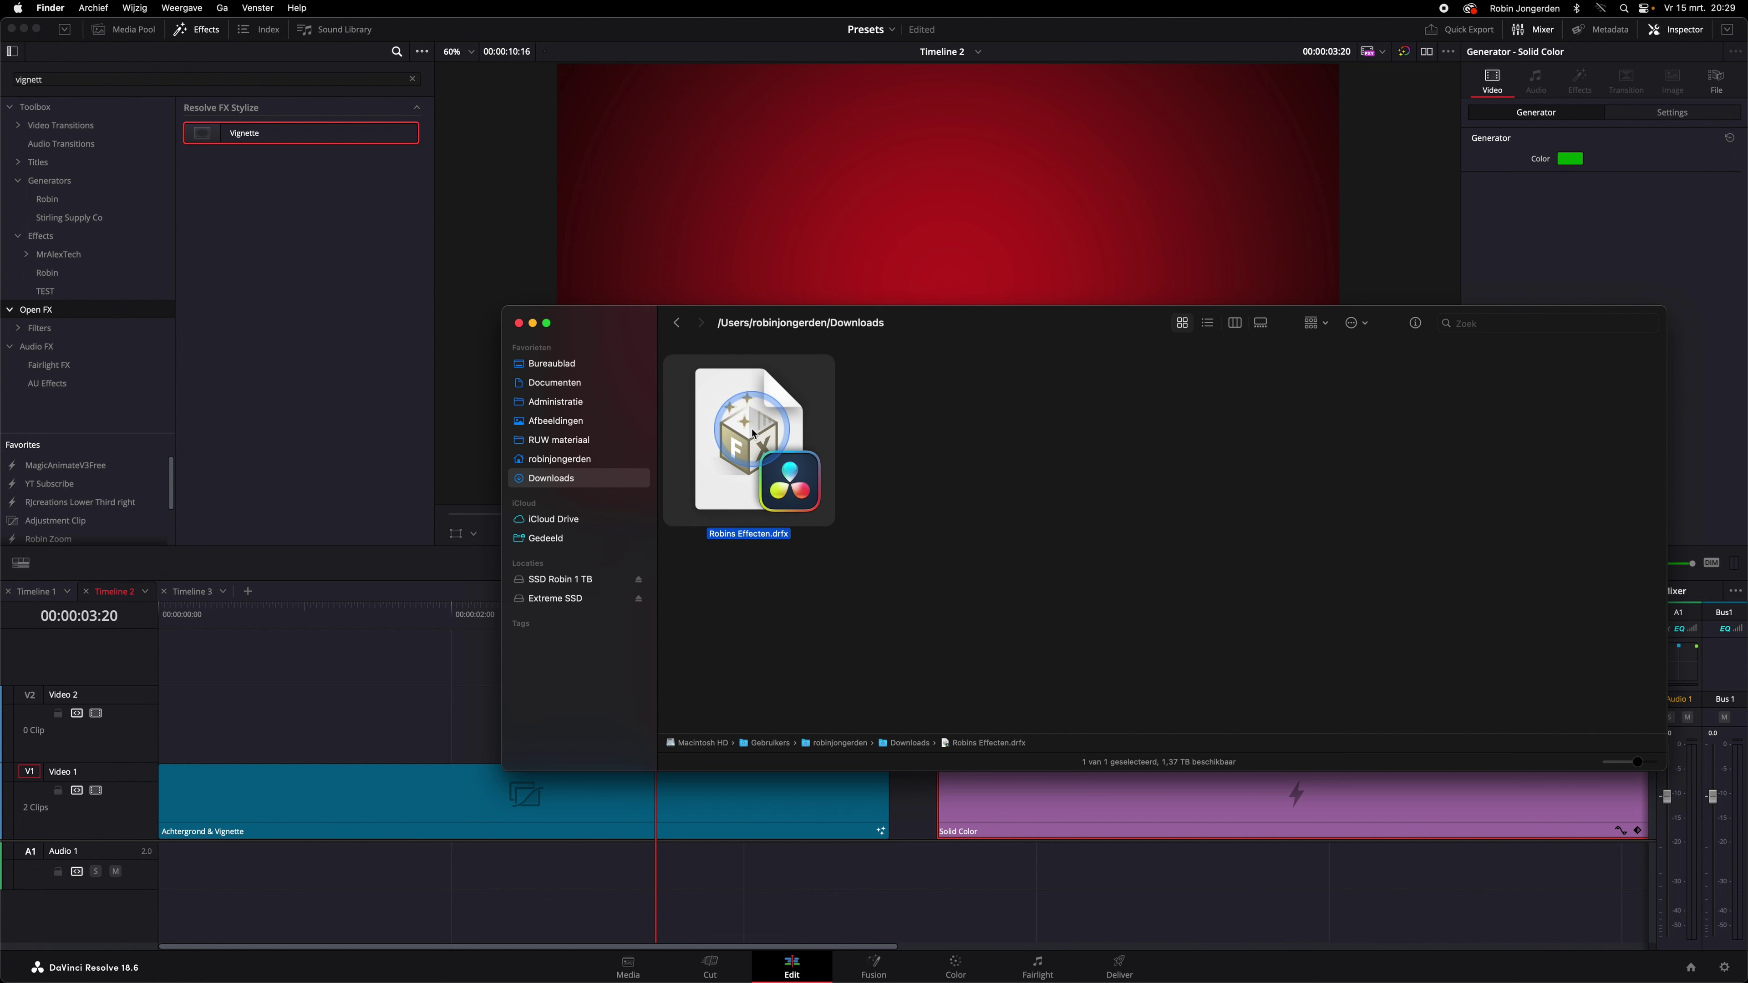
double_click(753, 434)
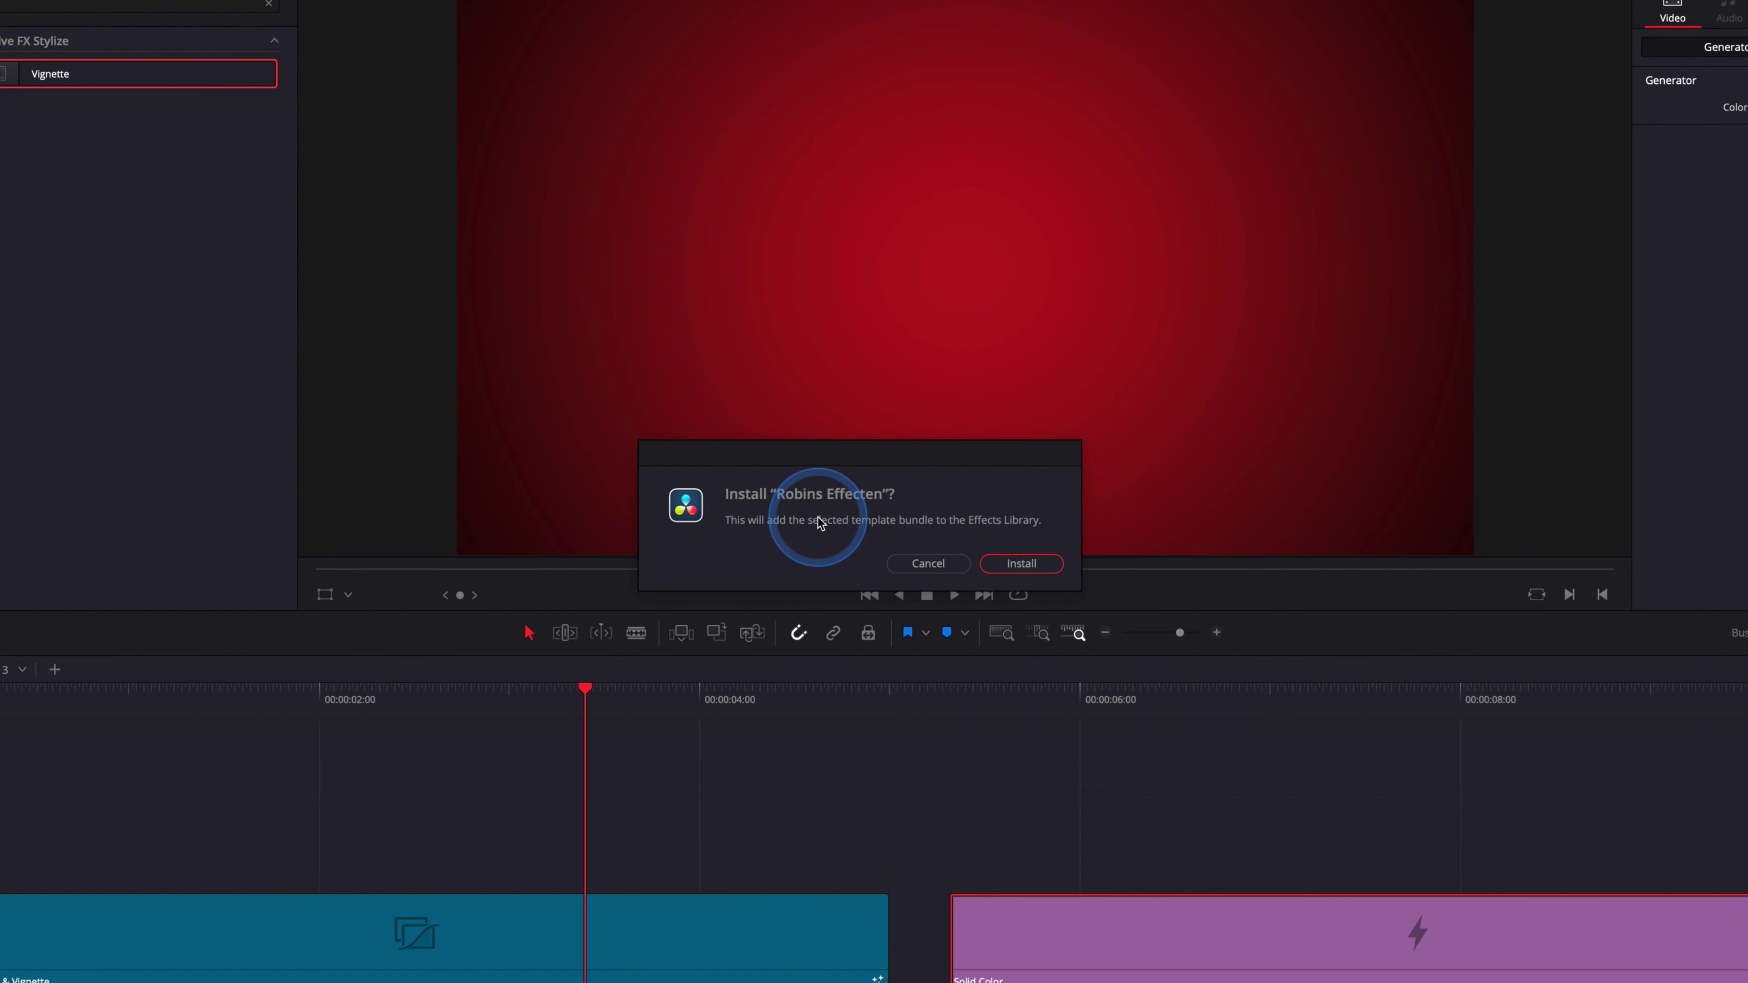
click(1023, 564)
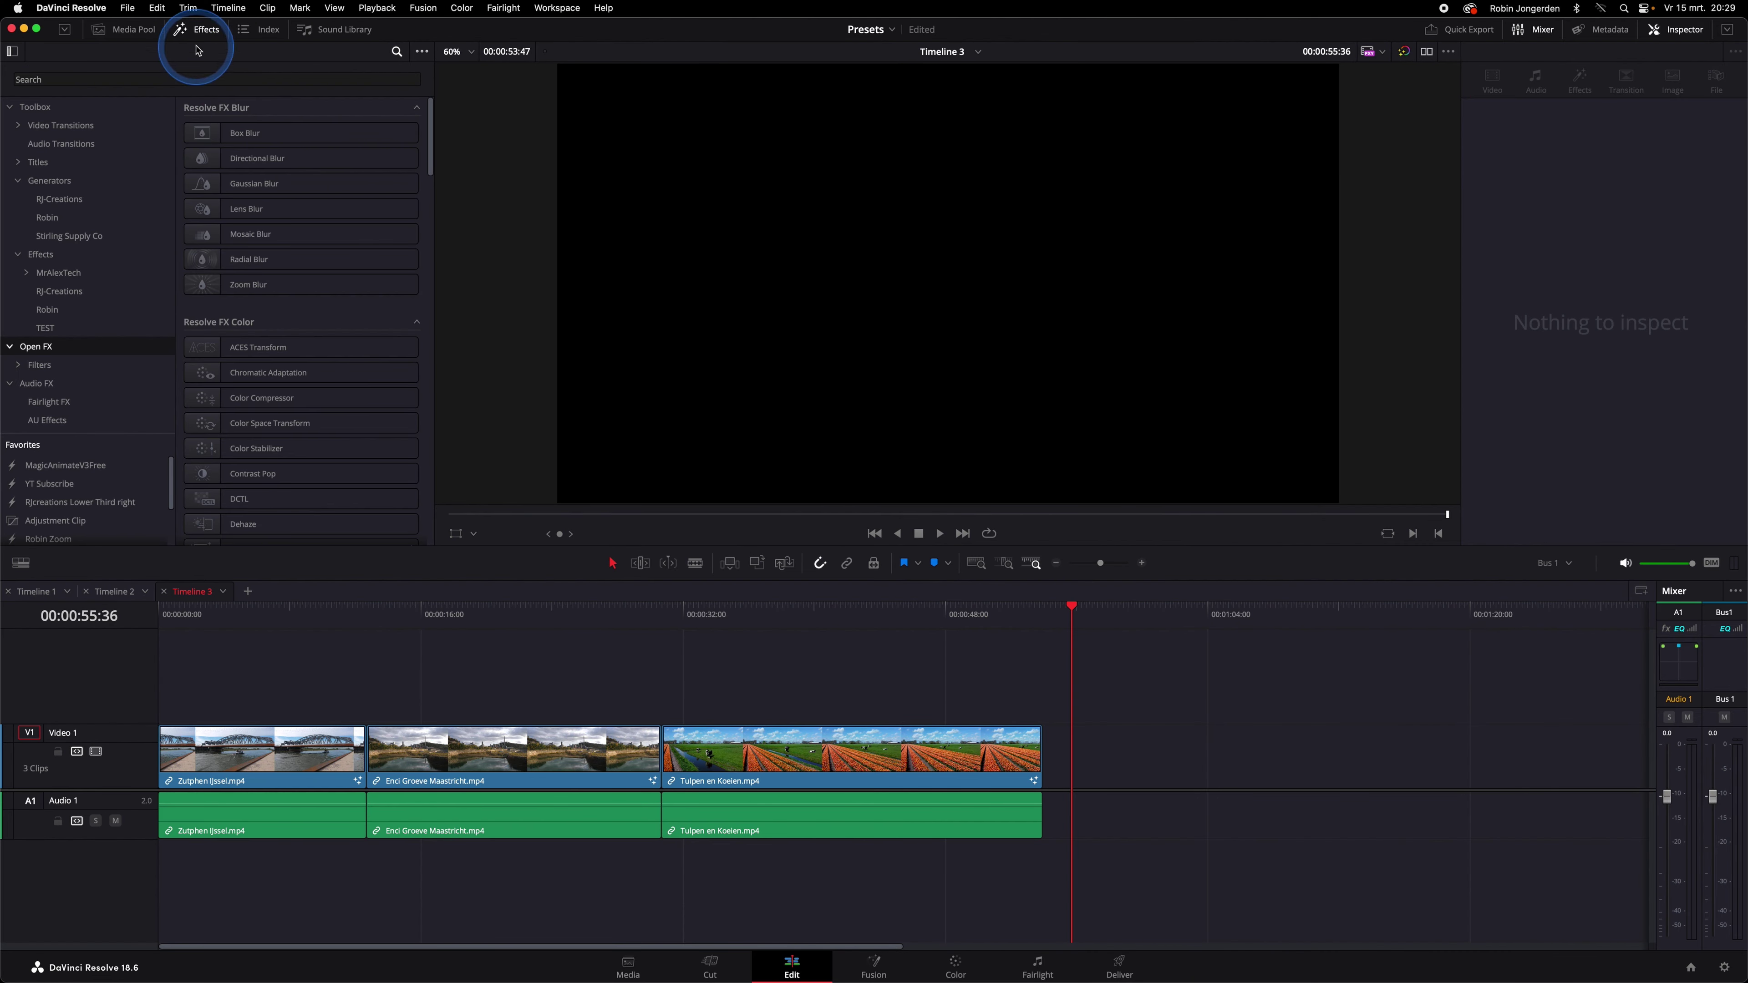
Step: Place the RJ-Creations Achtergrond & Vignette generator on V1 after the last clip and lengthen it
click(51, 181)
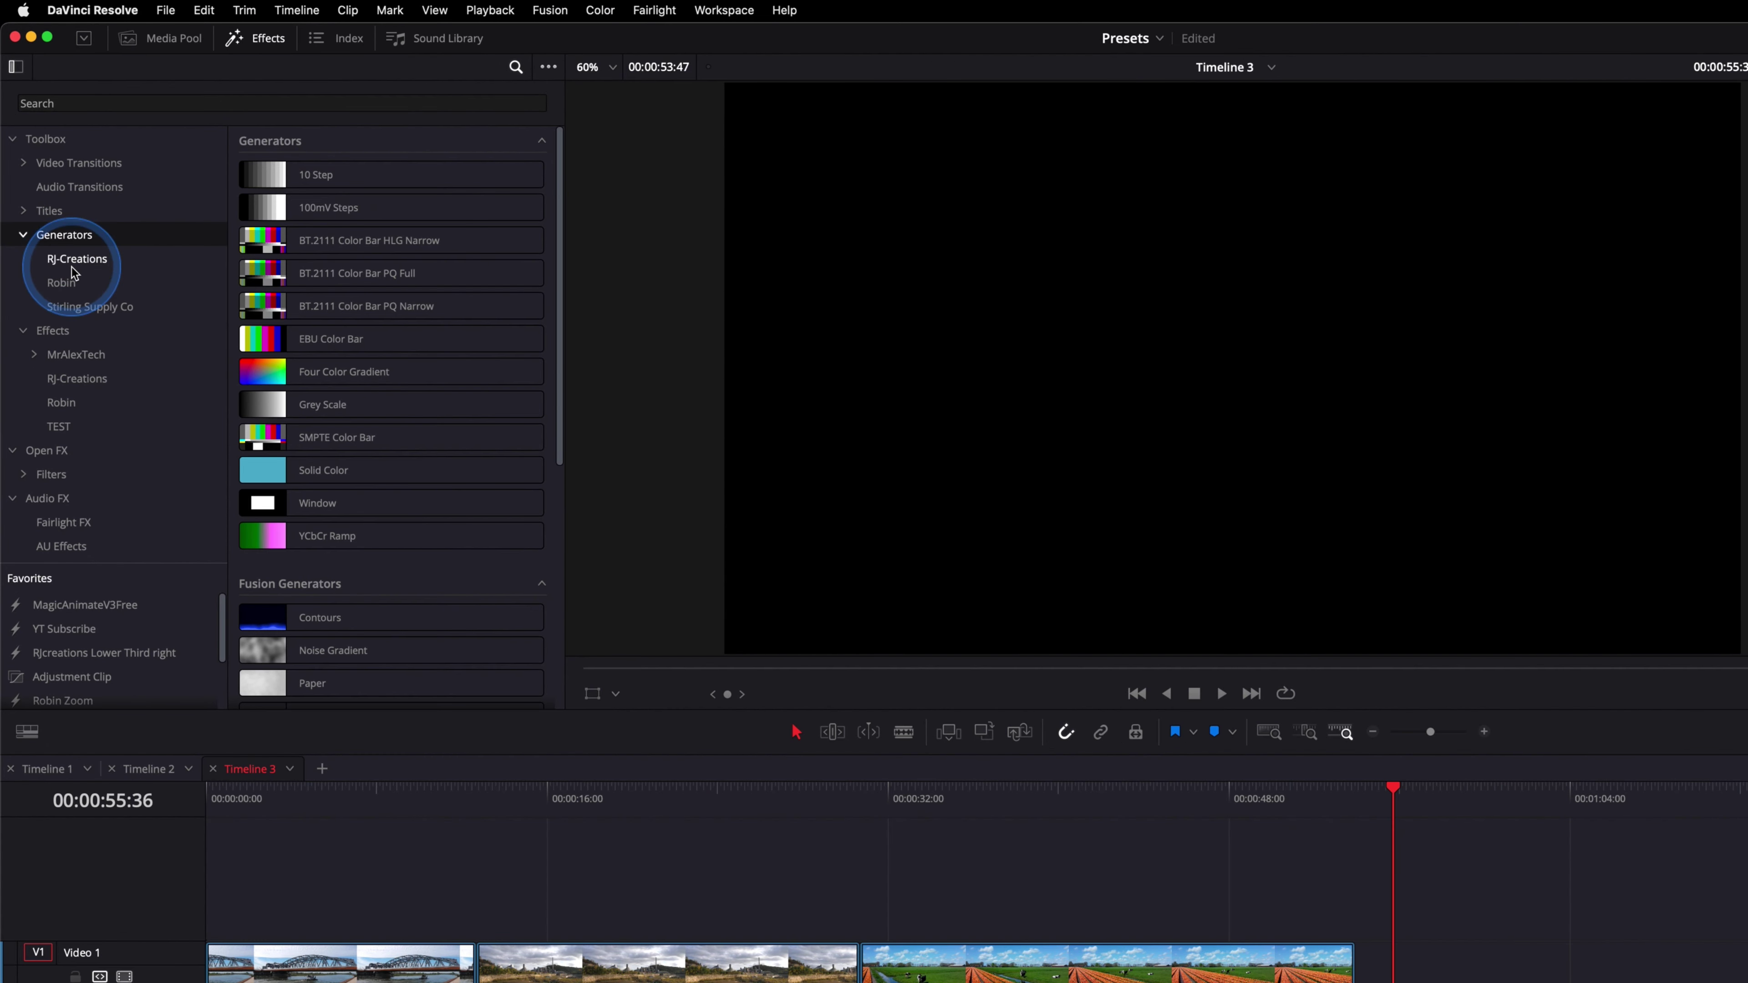
click(79, 263)
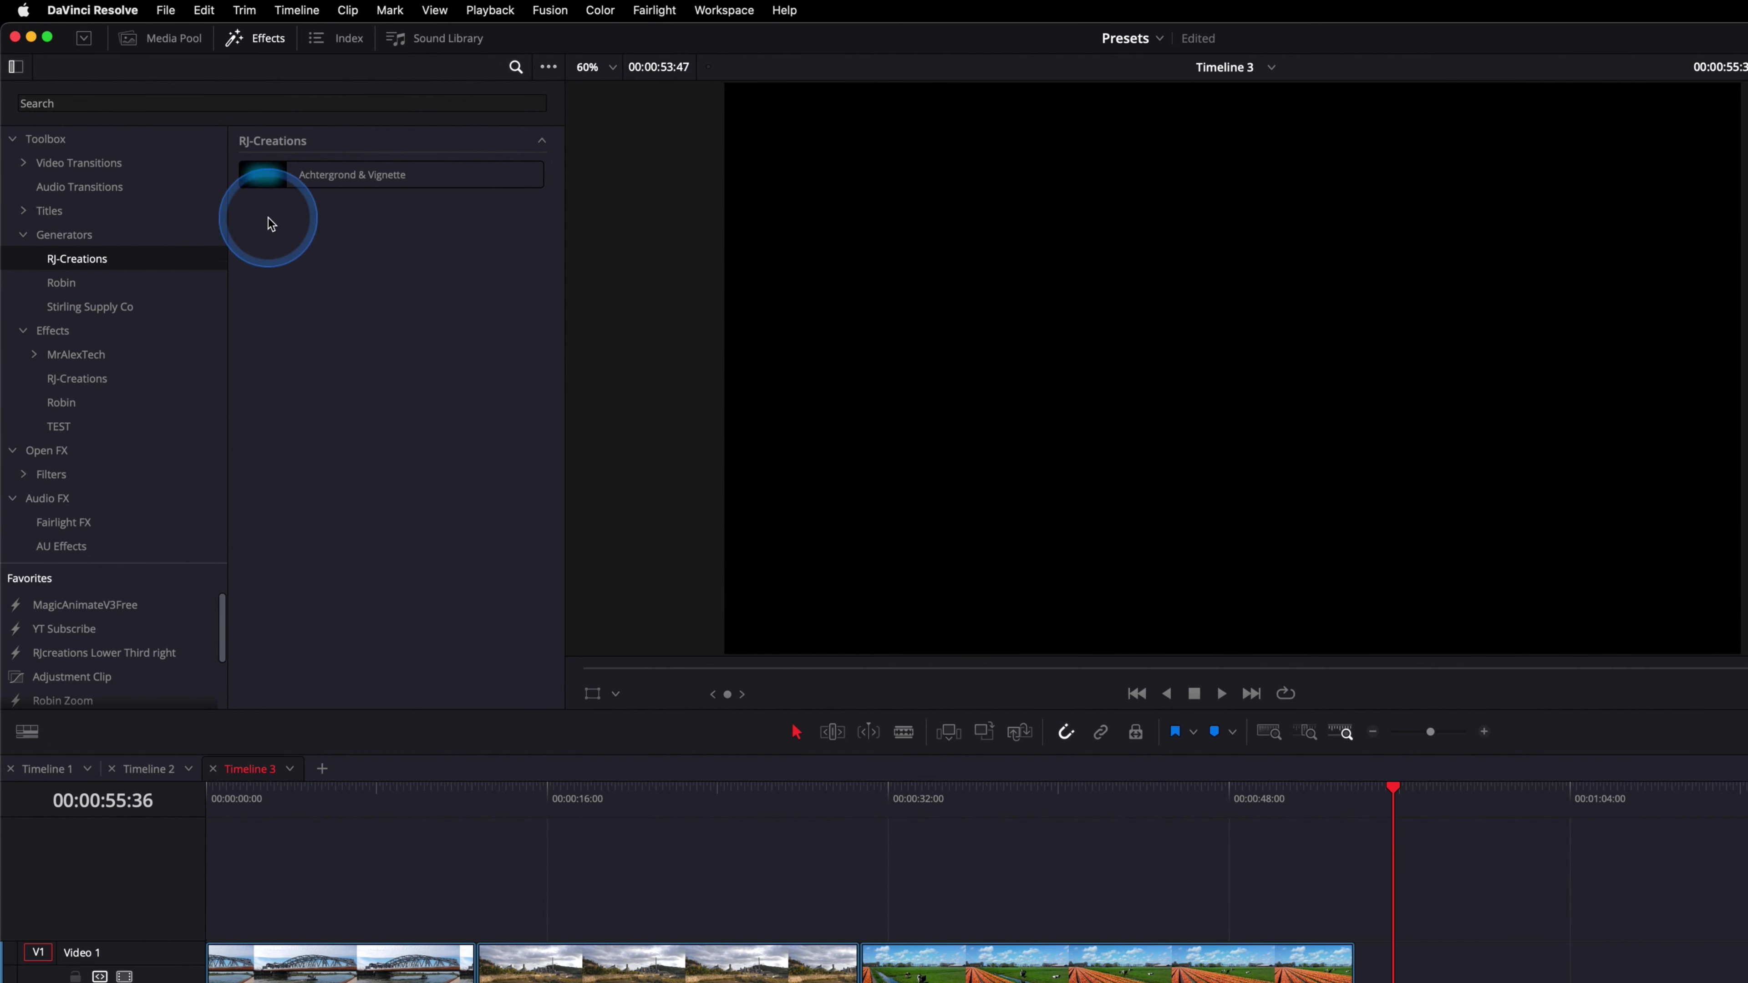
click(265, 184)
drag(265, 185, 1085, 823)
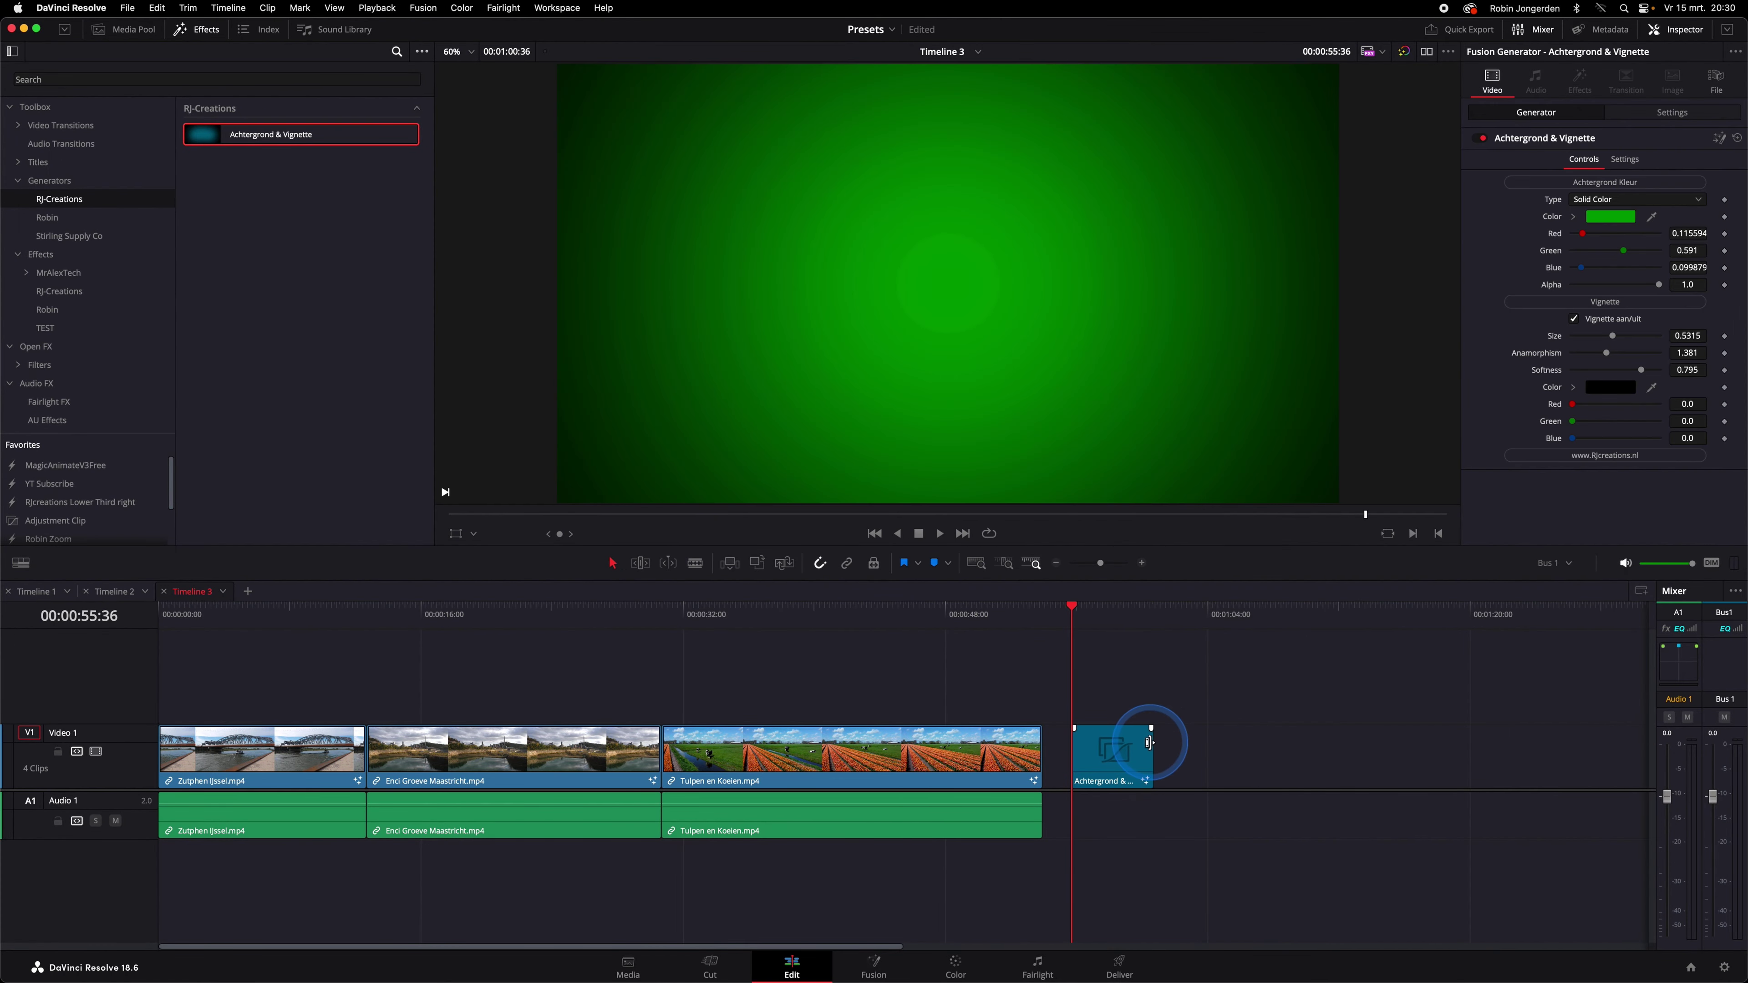
drag(1153, 754, 1401, 754)
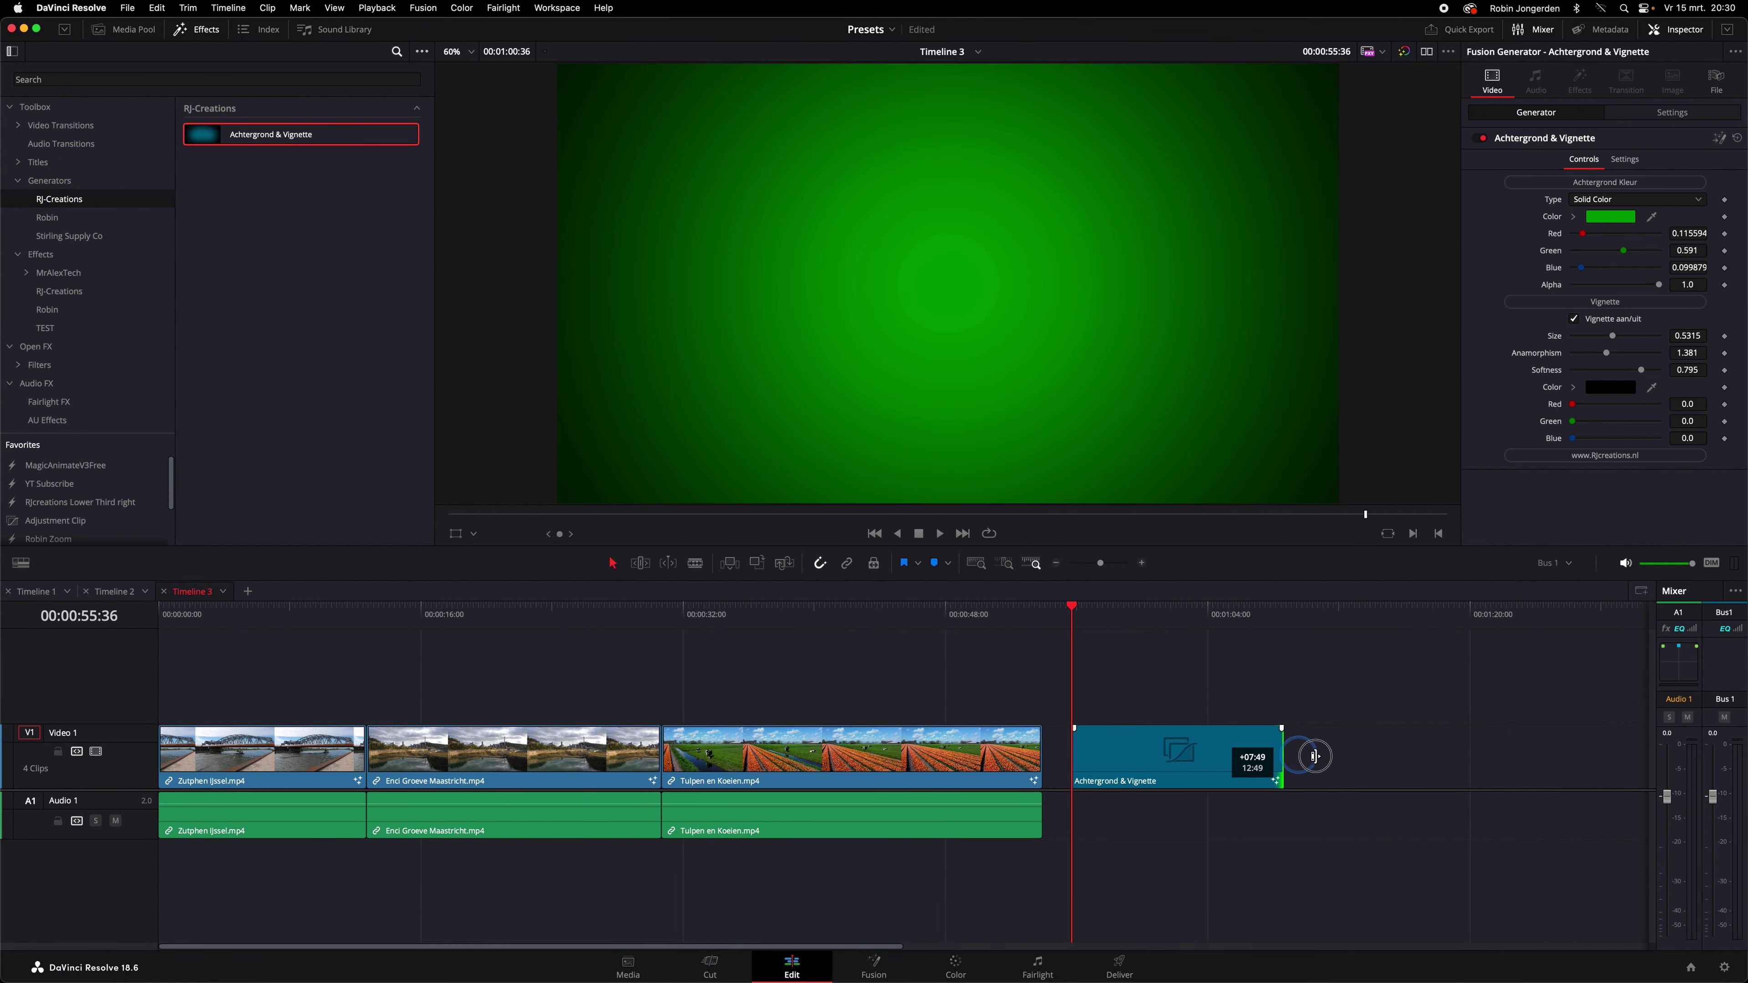
click(1169, 626)
click(1186, 747)
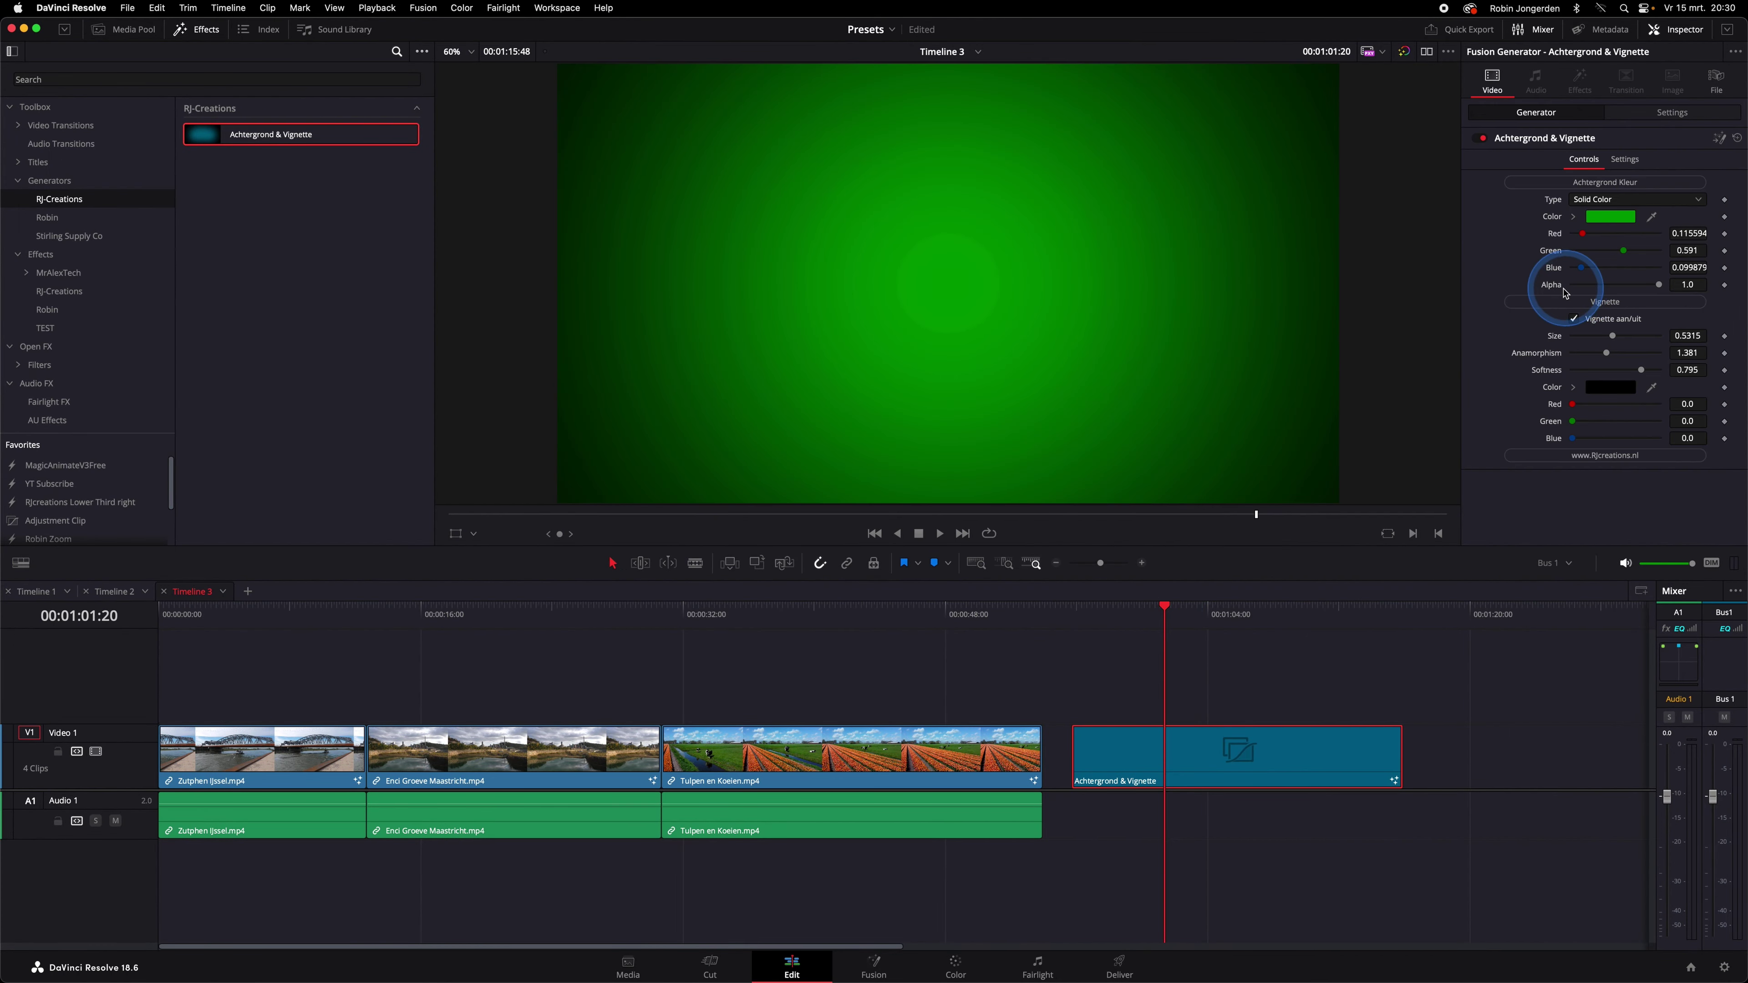
Step: Change the generator's background colour from green to yellow, keeping the vignette on
click(1612, 219)
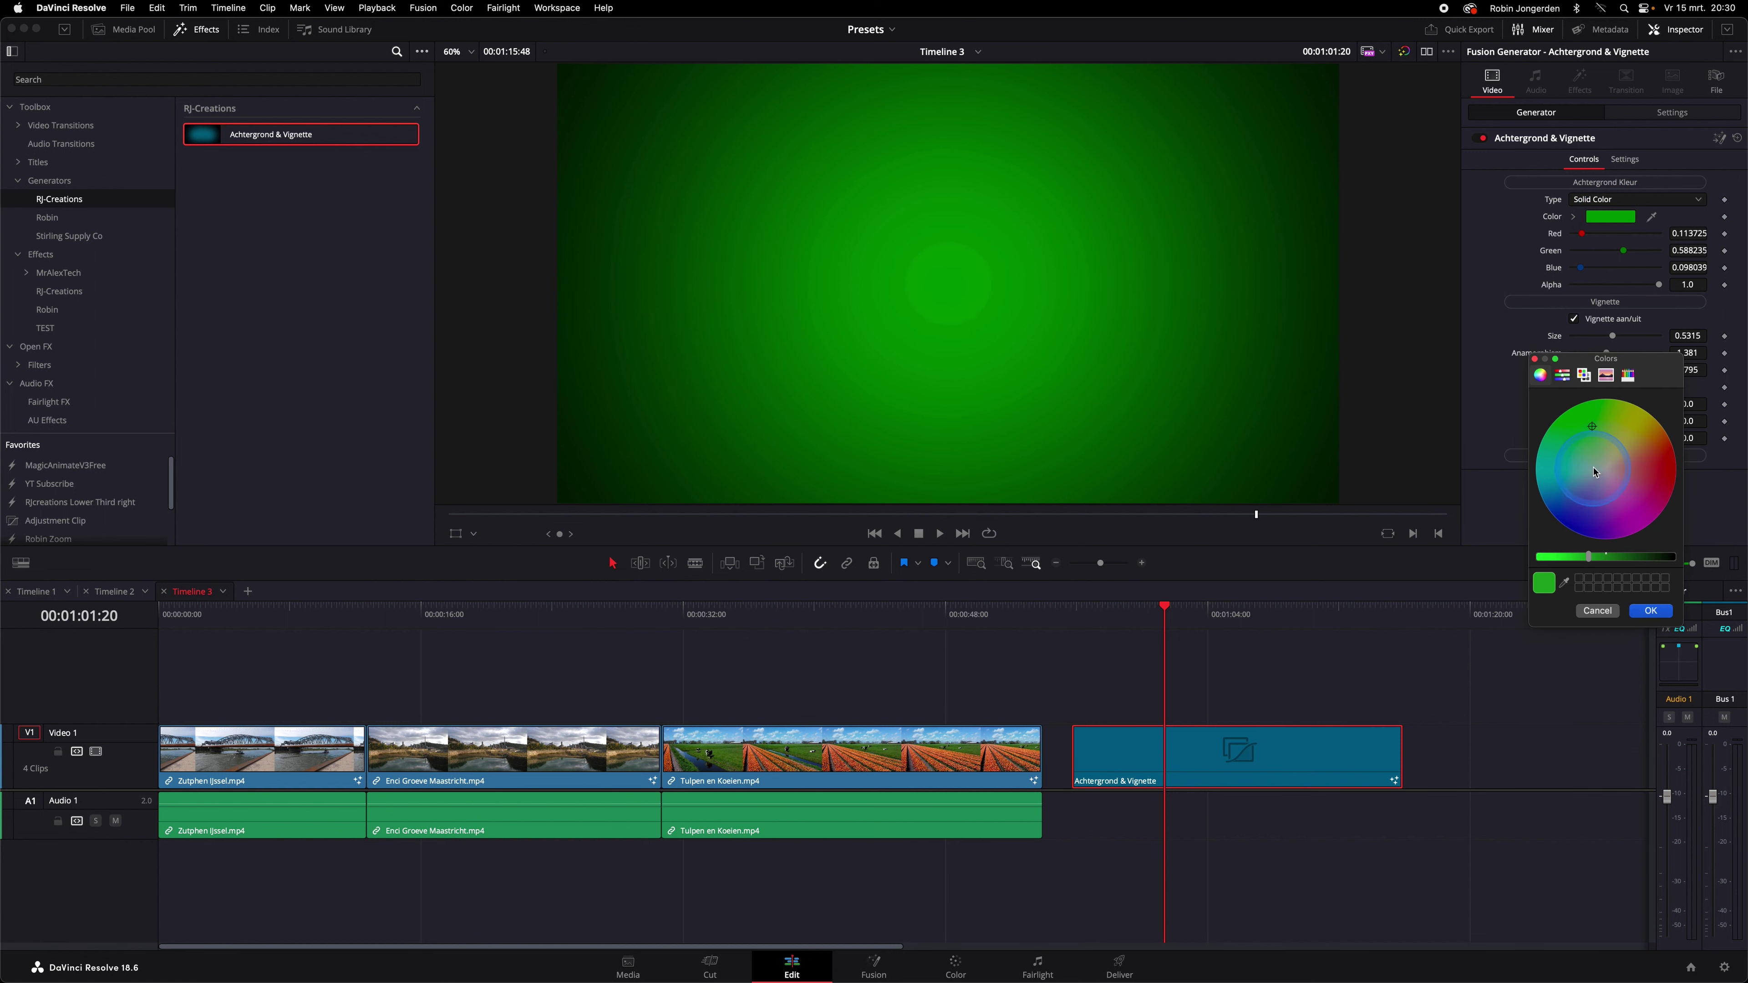
click(1641, 434)
click(1652, 611)
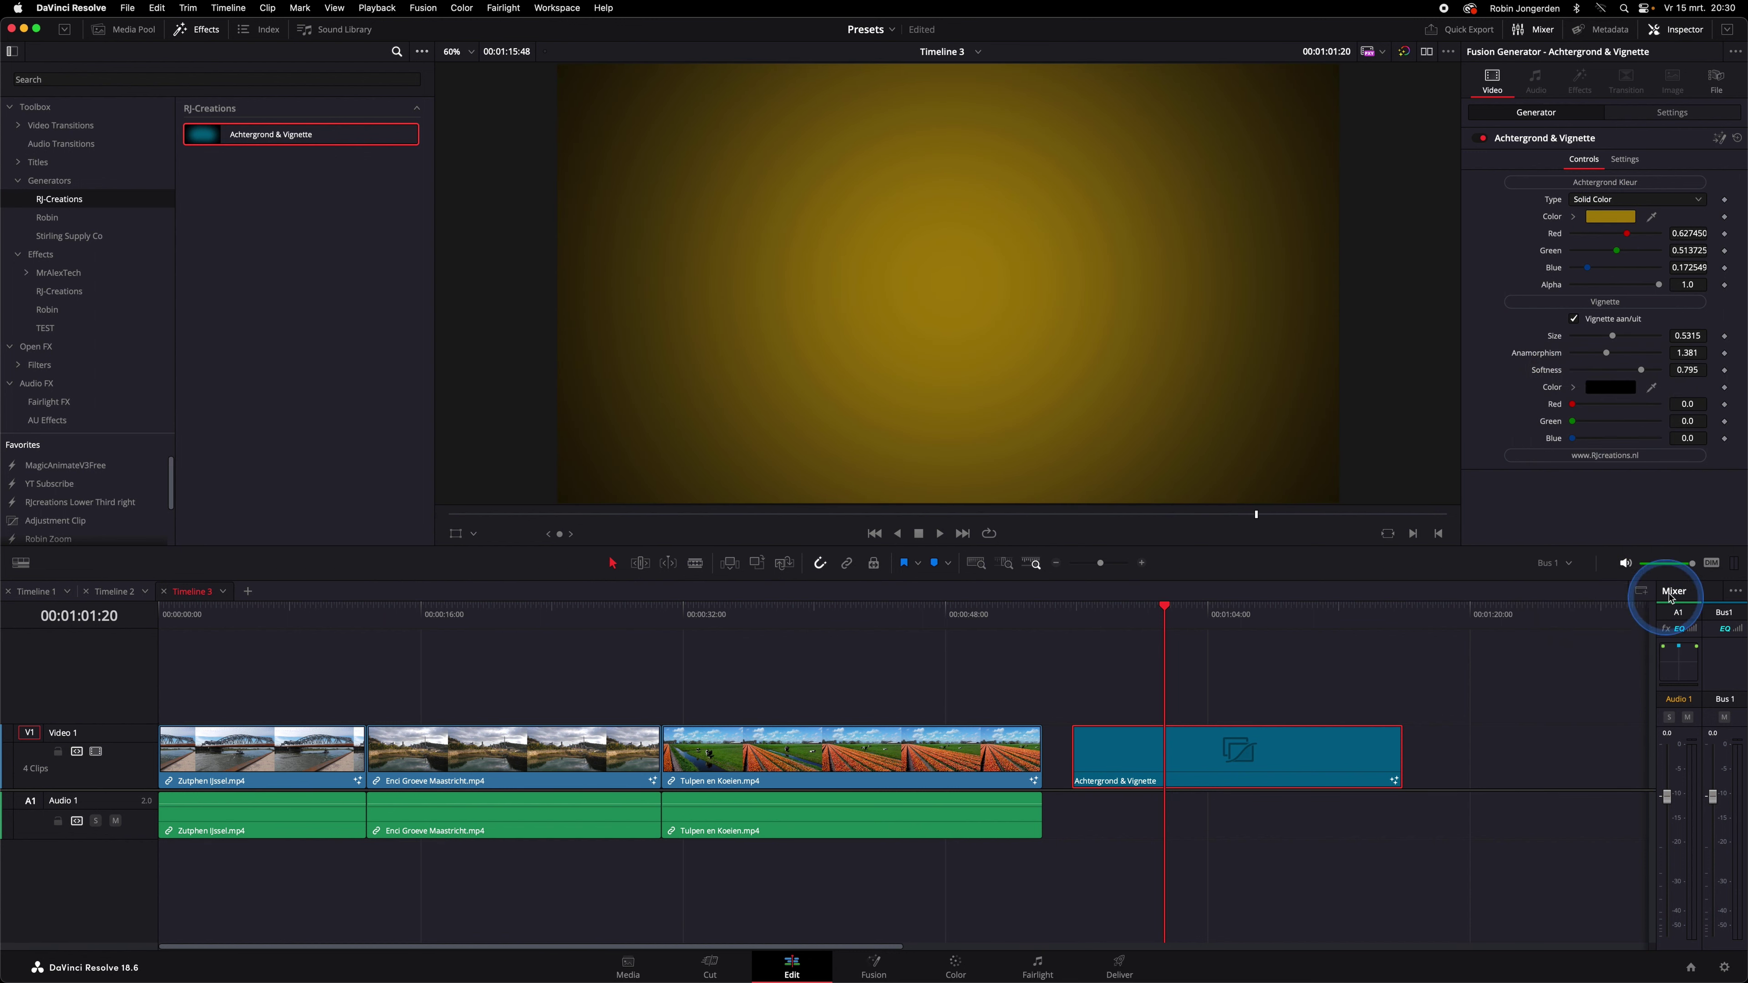
click(1576, 320)
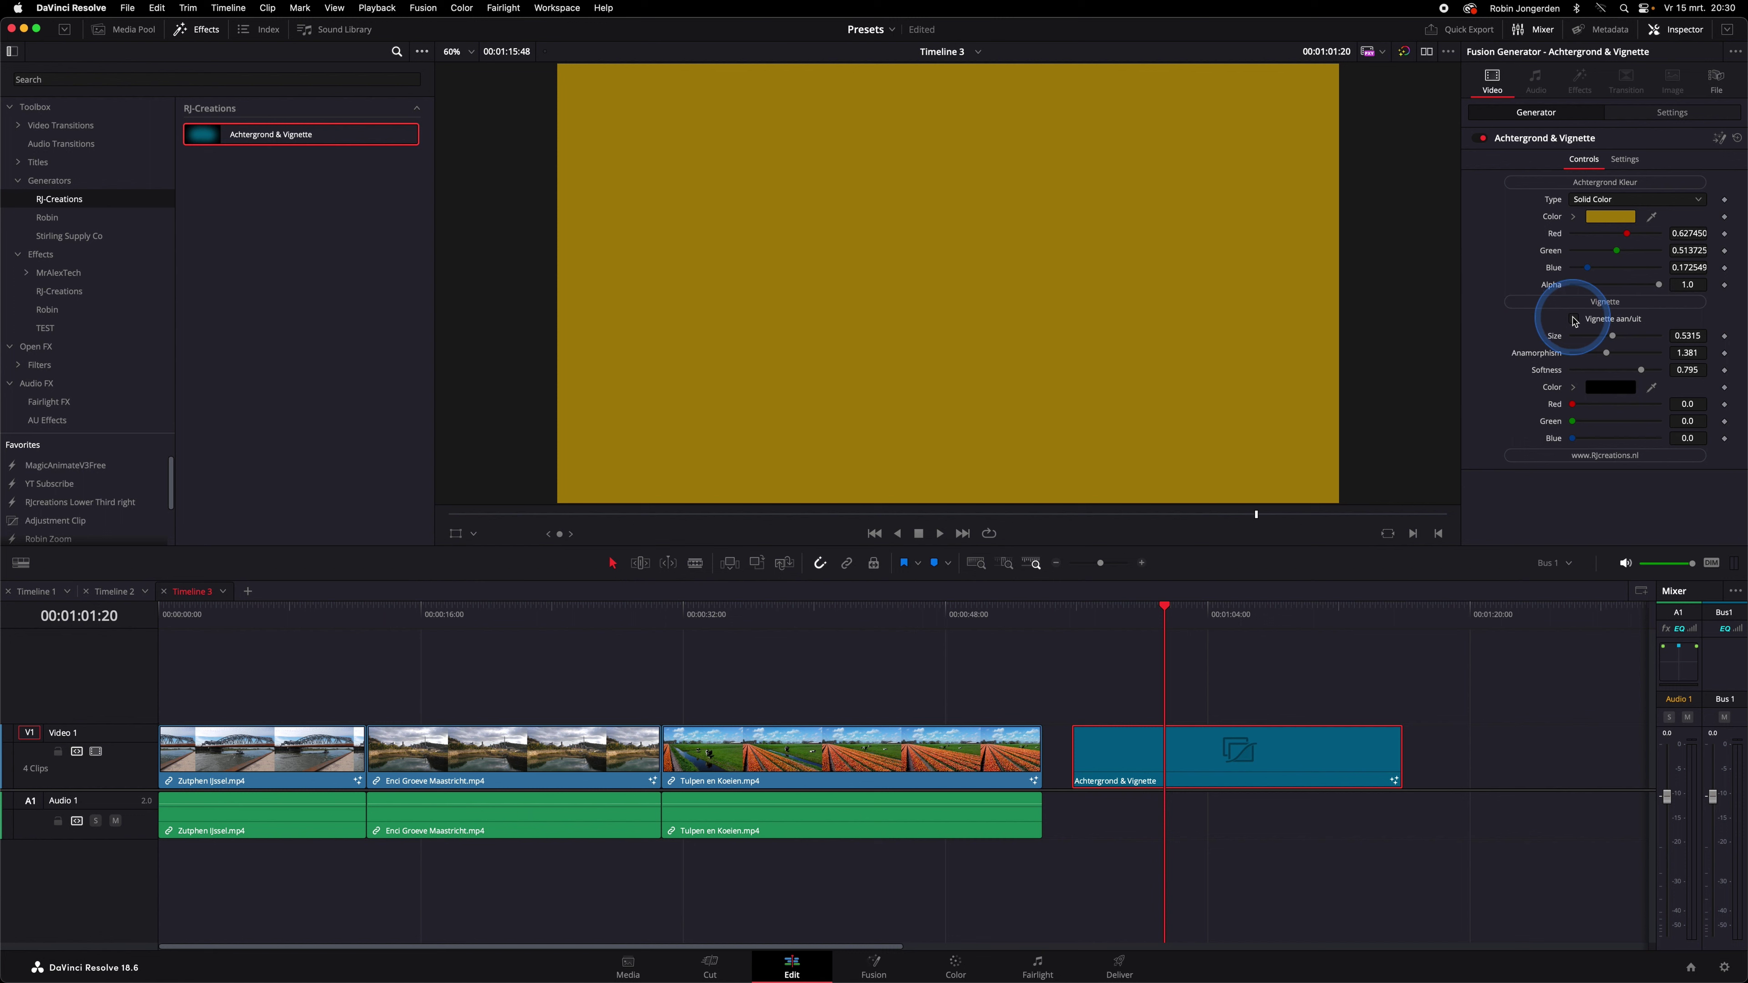
click(1575, 321)
click(122, 110)
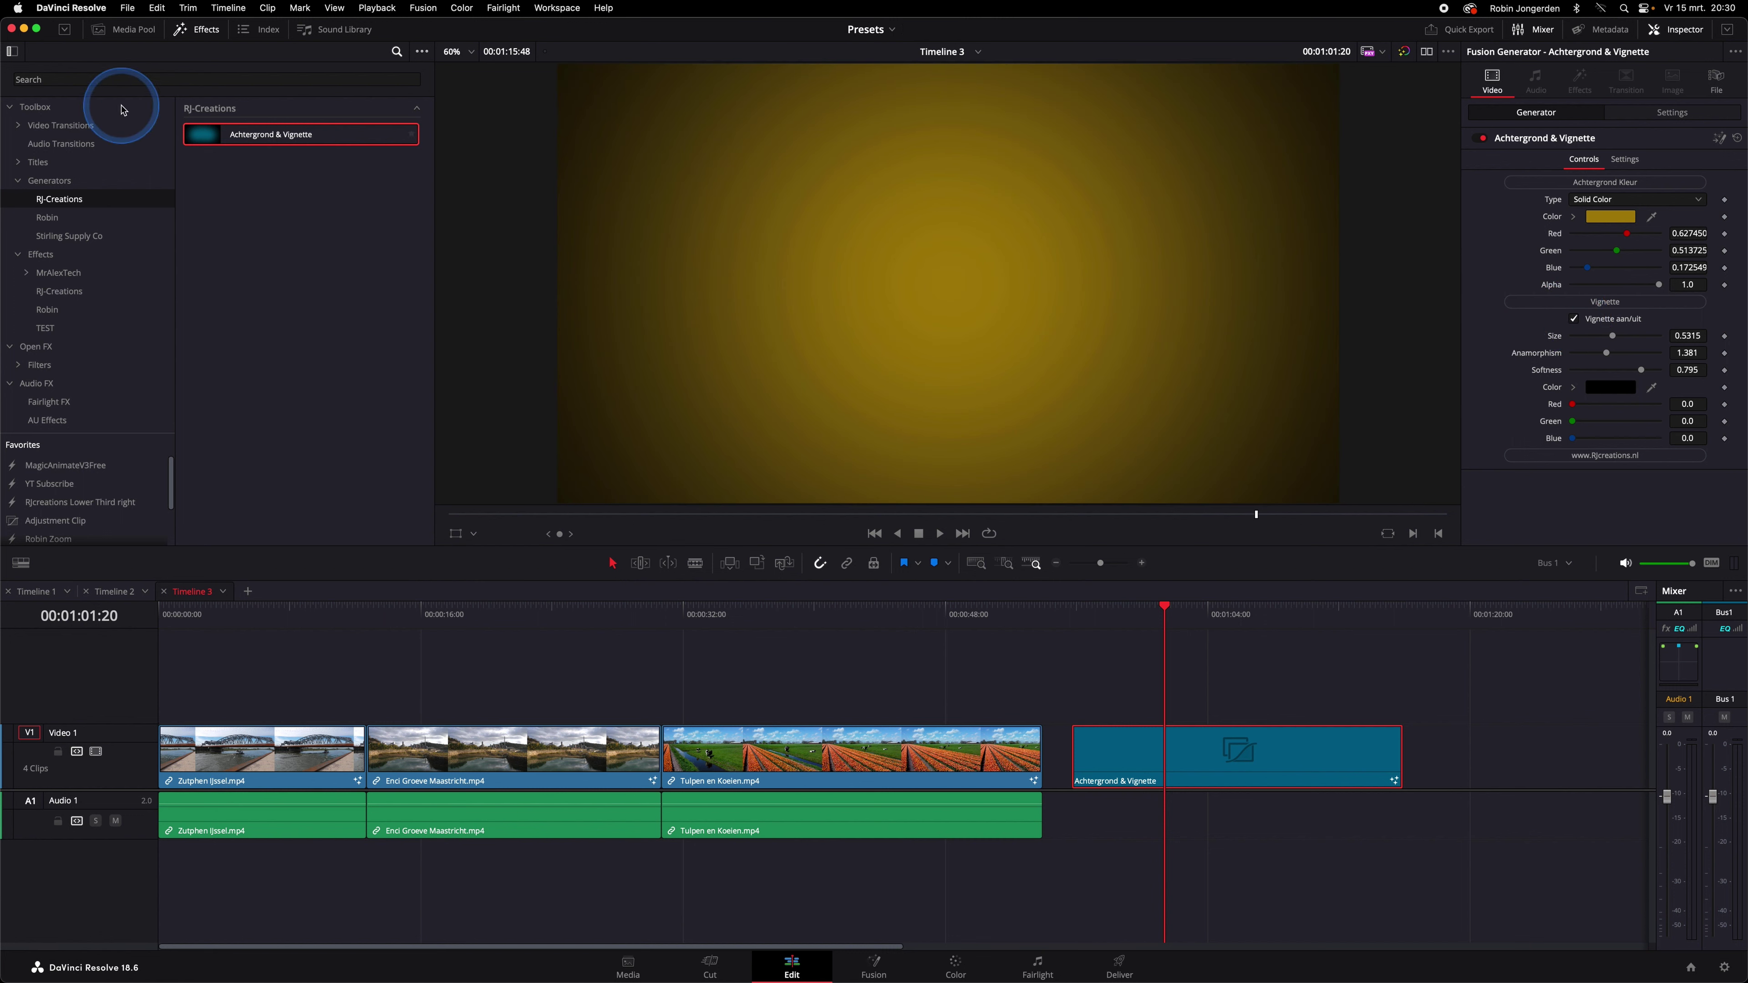
Step: Drag Zutphen IJssel.mp4 from the Media Pool onto Video 2 above the generator and select it
click(135, 24)
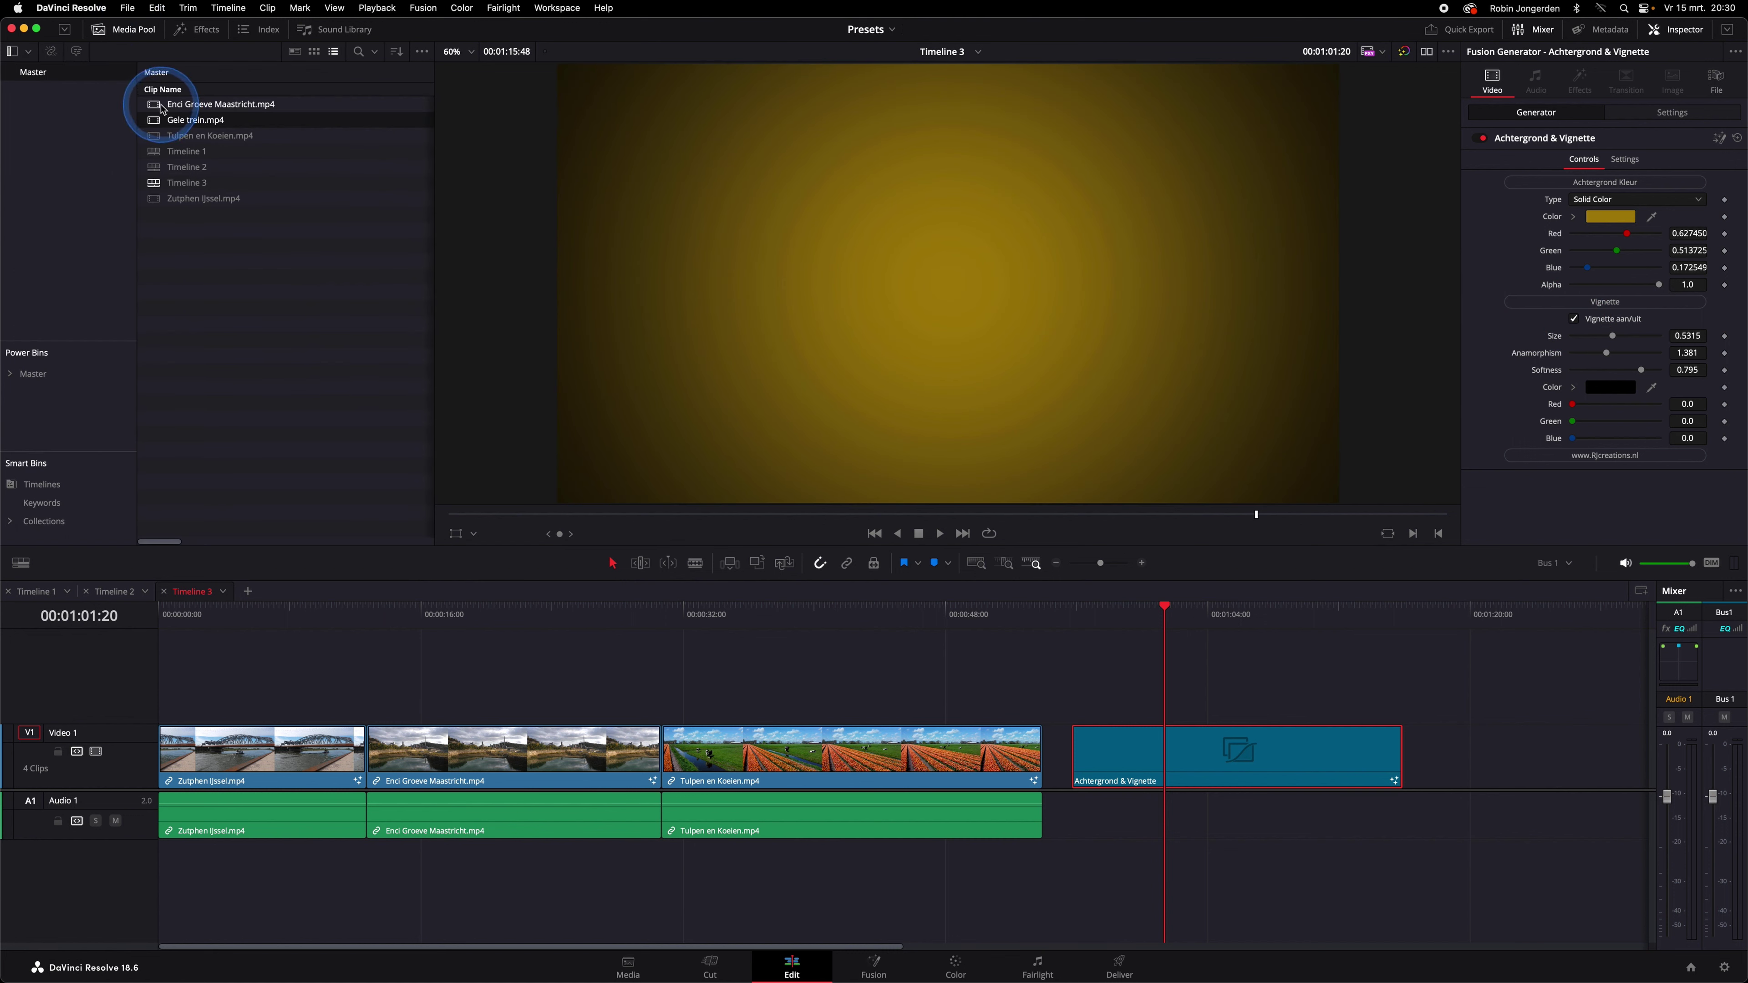
mouse_move(199, 198)
mouse_down()
mouse_move(1106, 693)
mouse_move(1063, 689)
mouse_up()
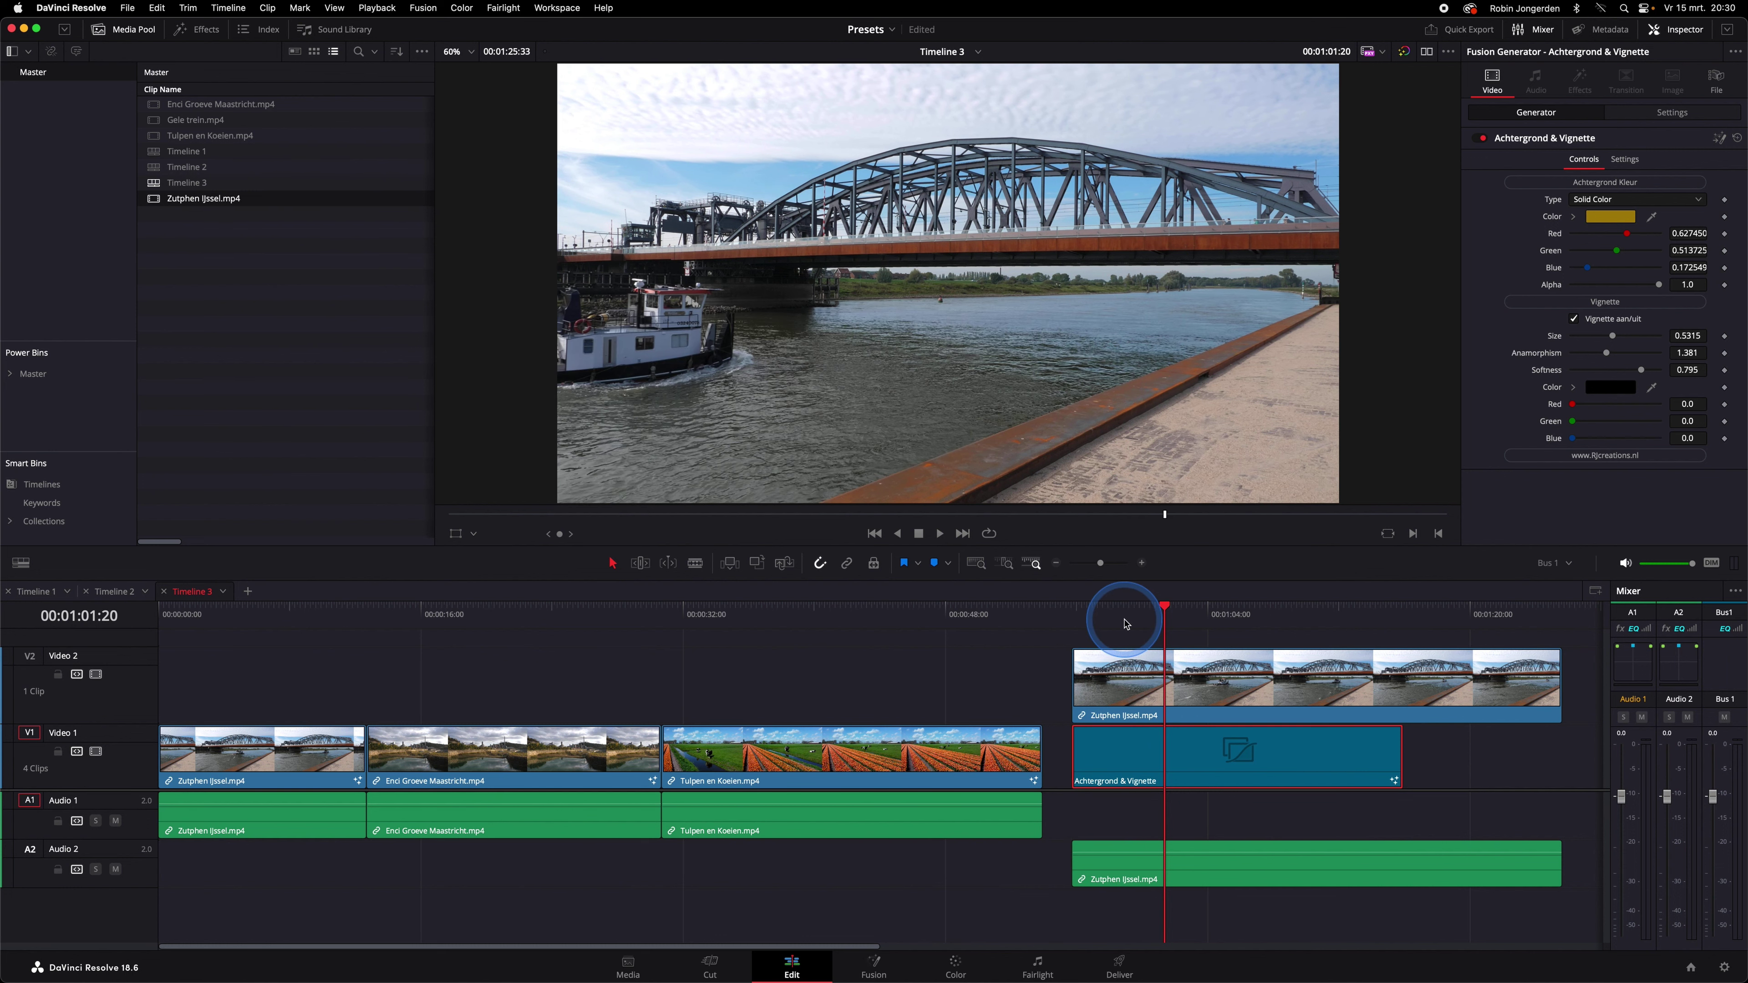
click(1219, 686)
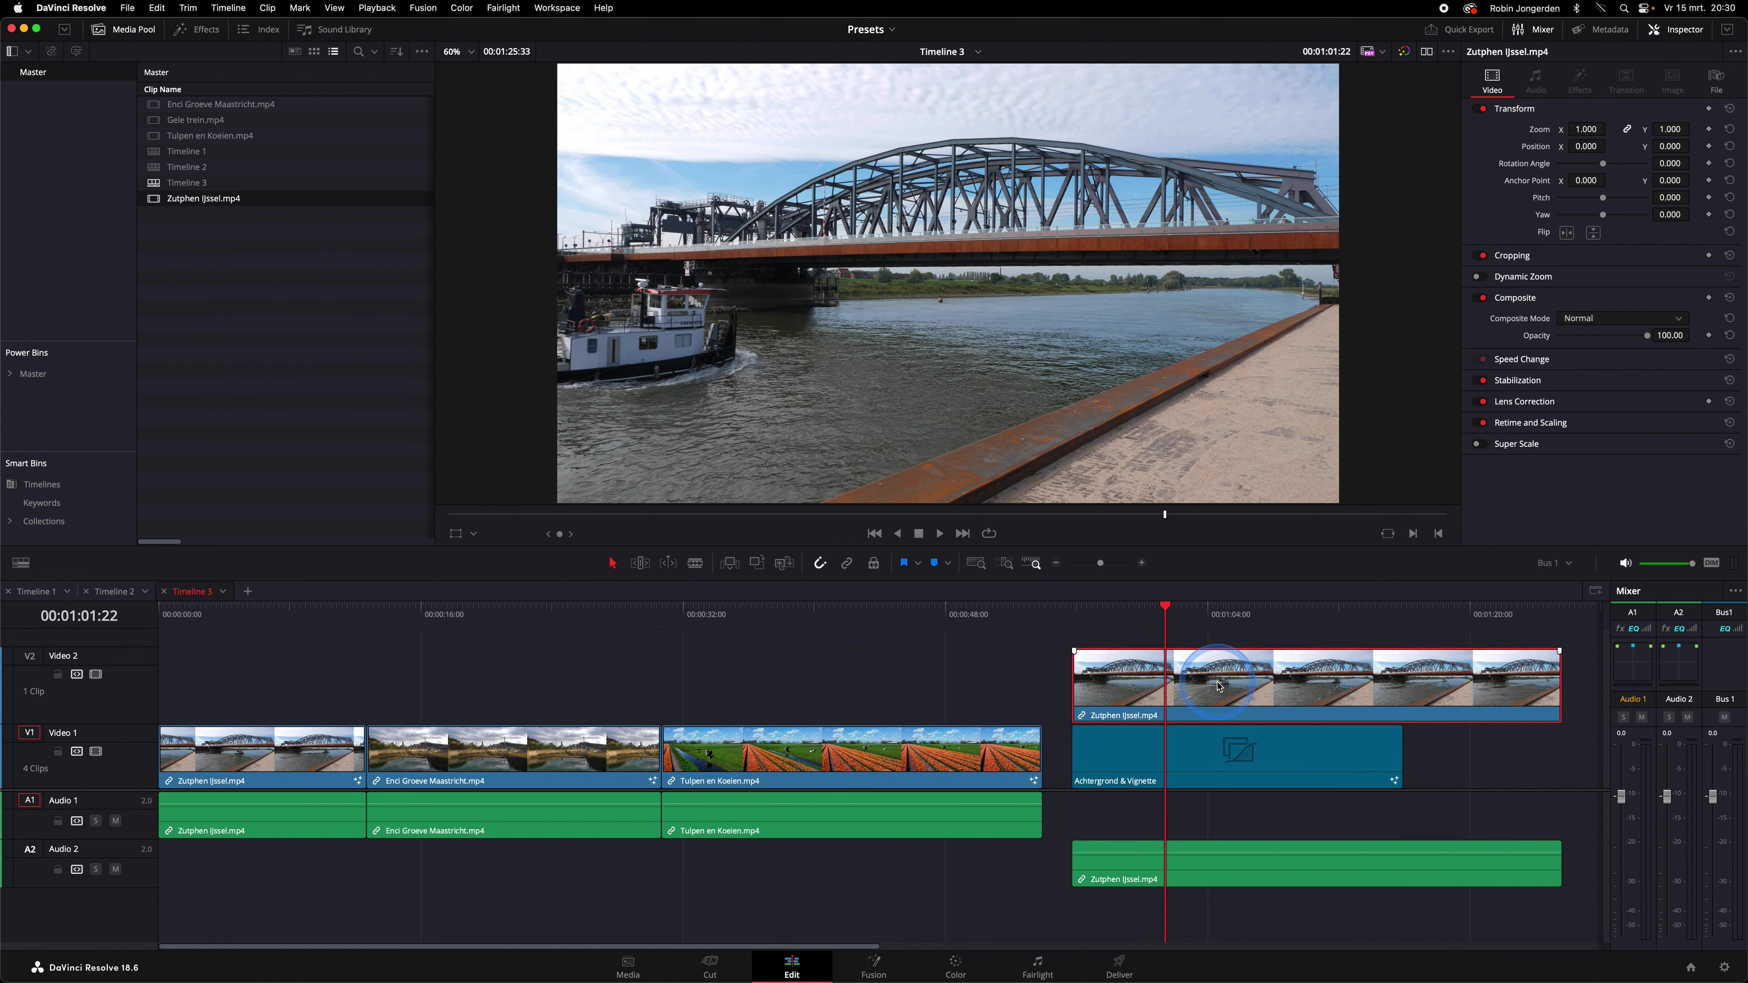
click(207, 31)
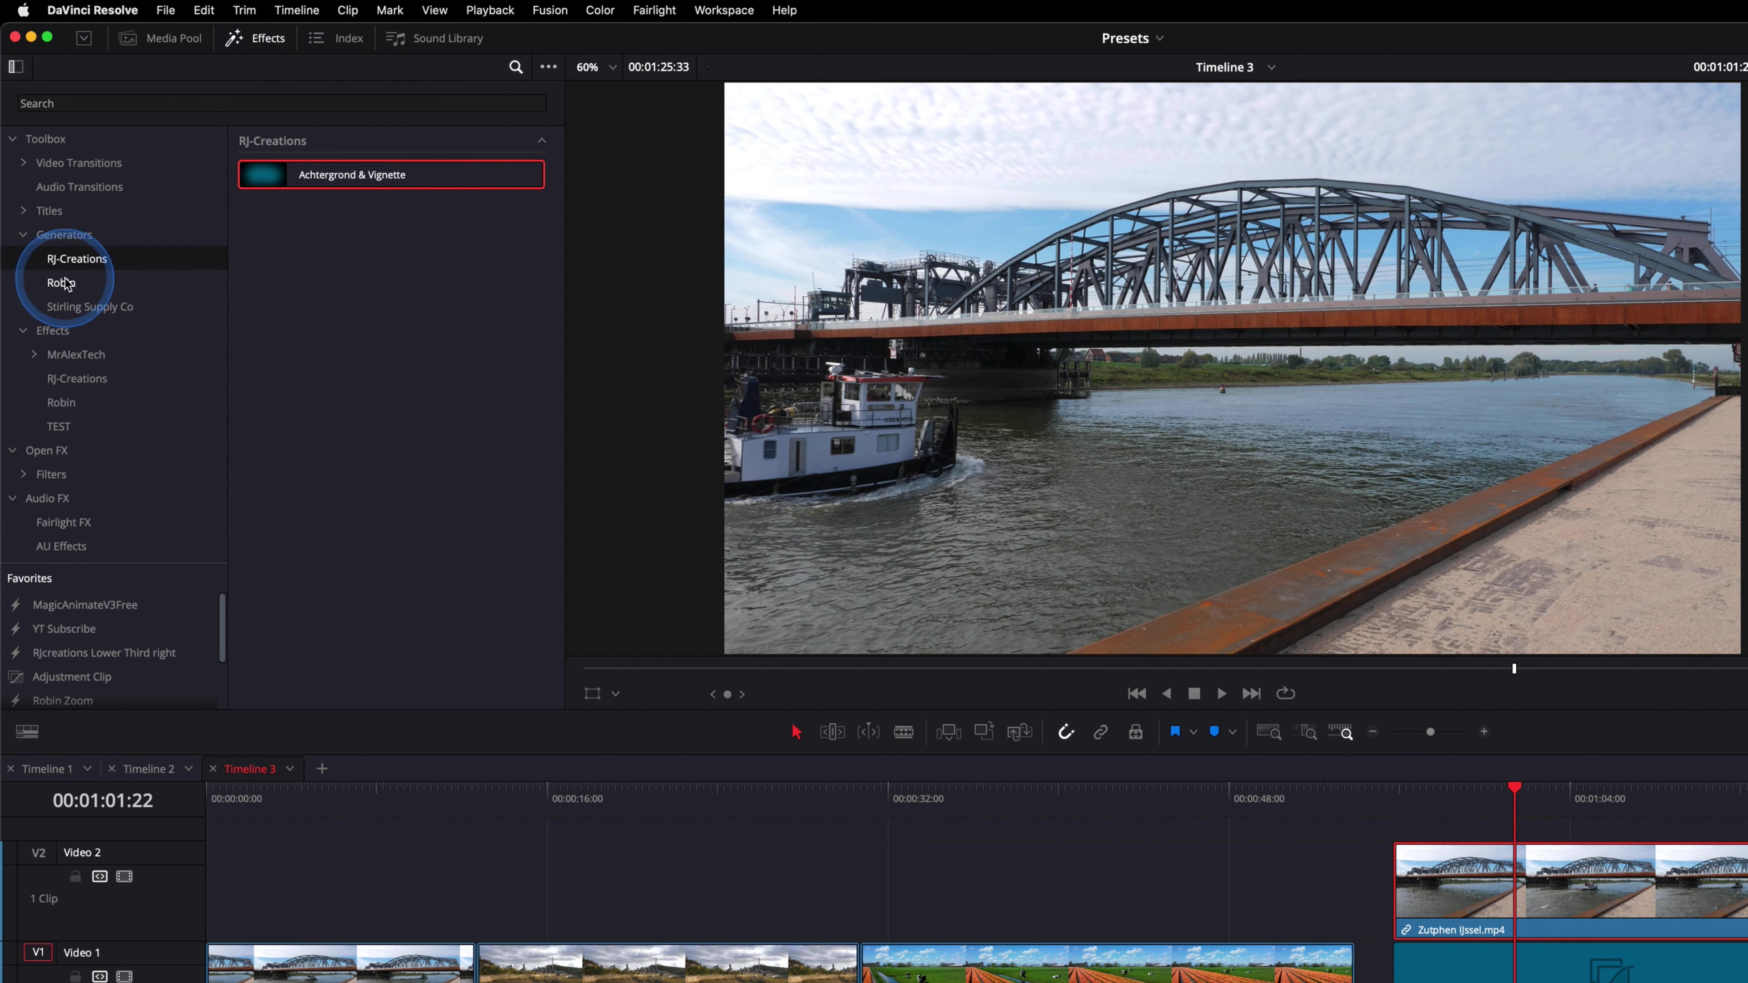
Step: Apply the RJ-Creations Vignette Blur Schaduw & Zoom effect to the bridge clip on V2
click(56, 338)
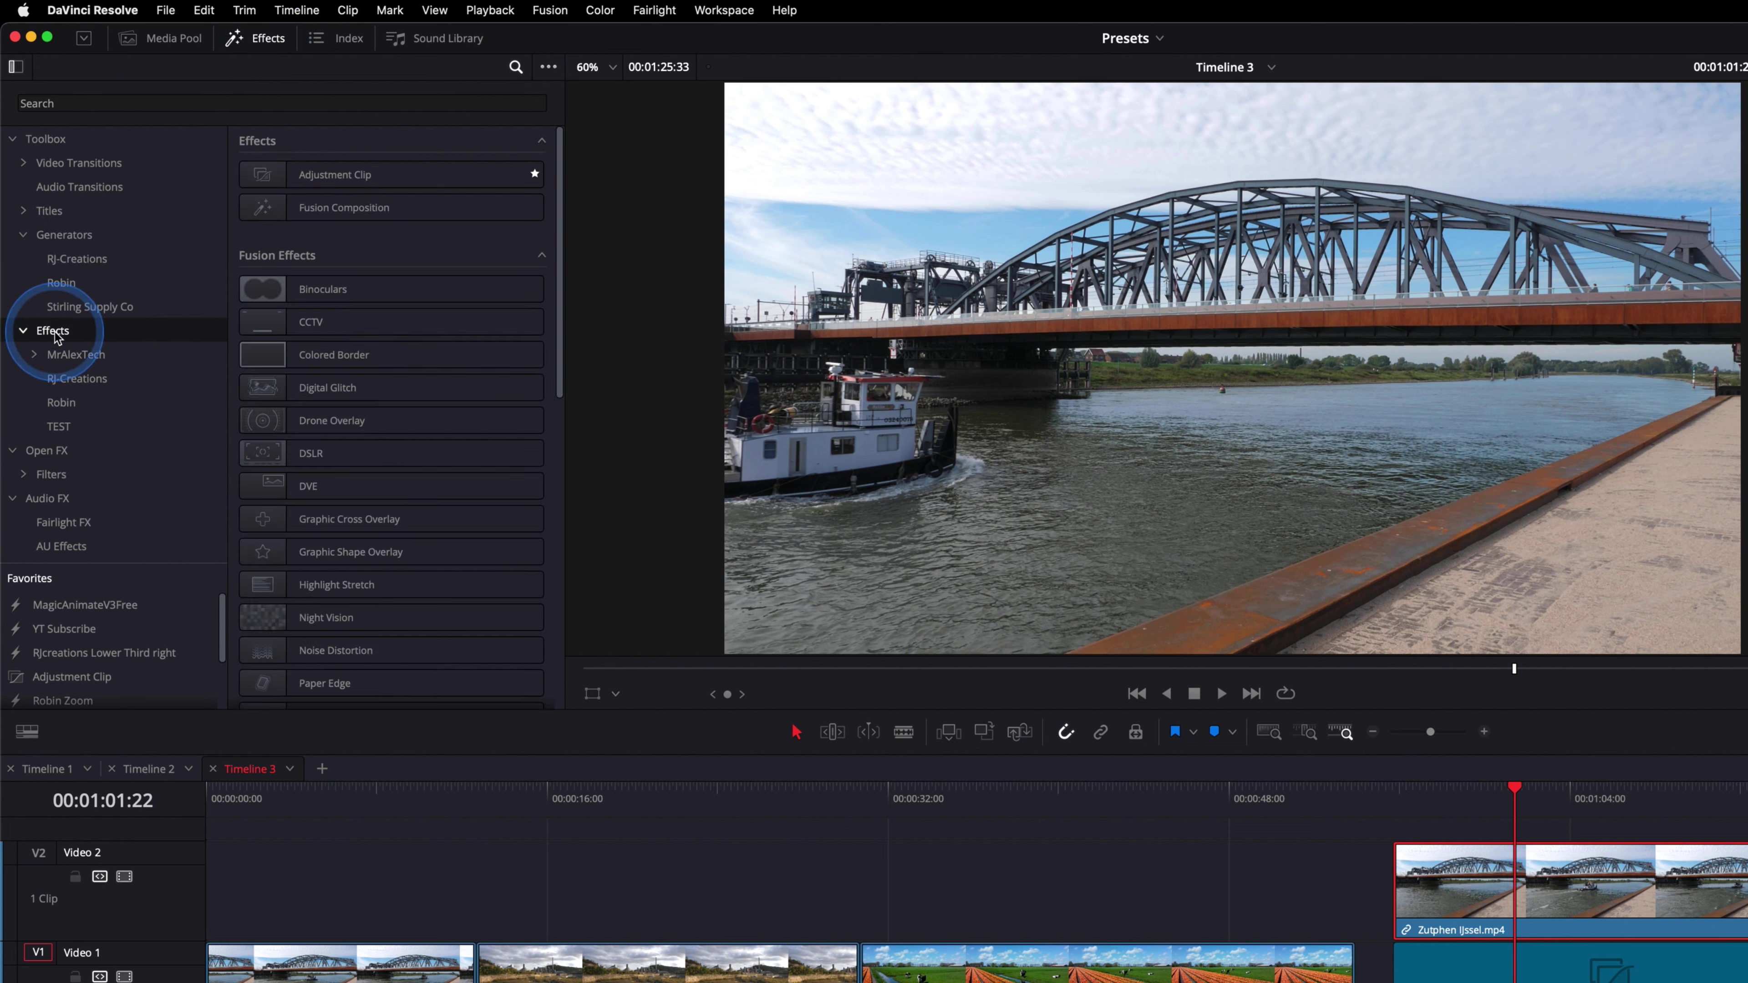
click(72, 384)
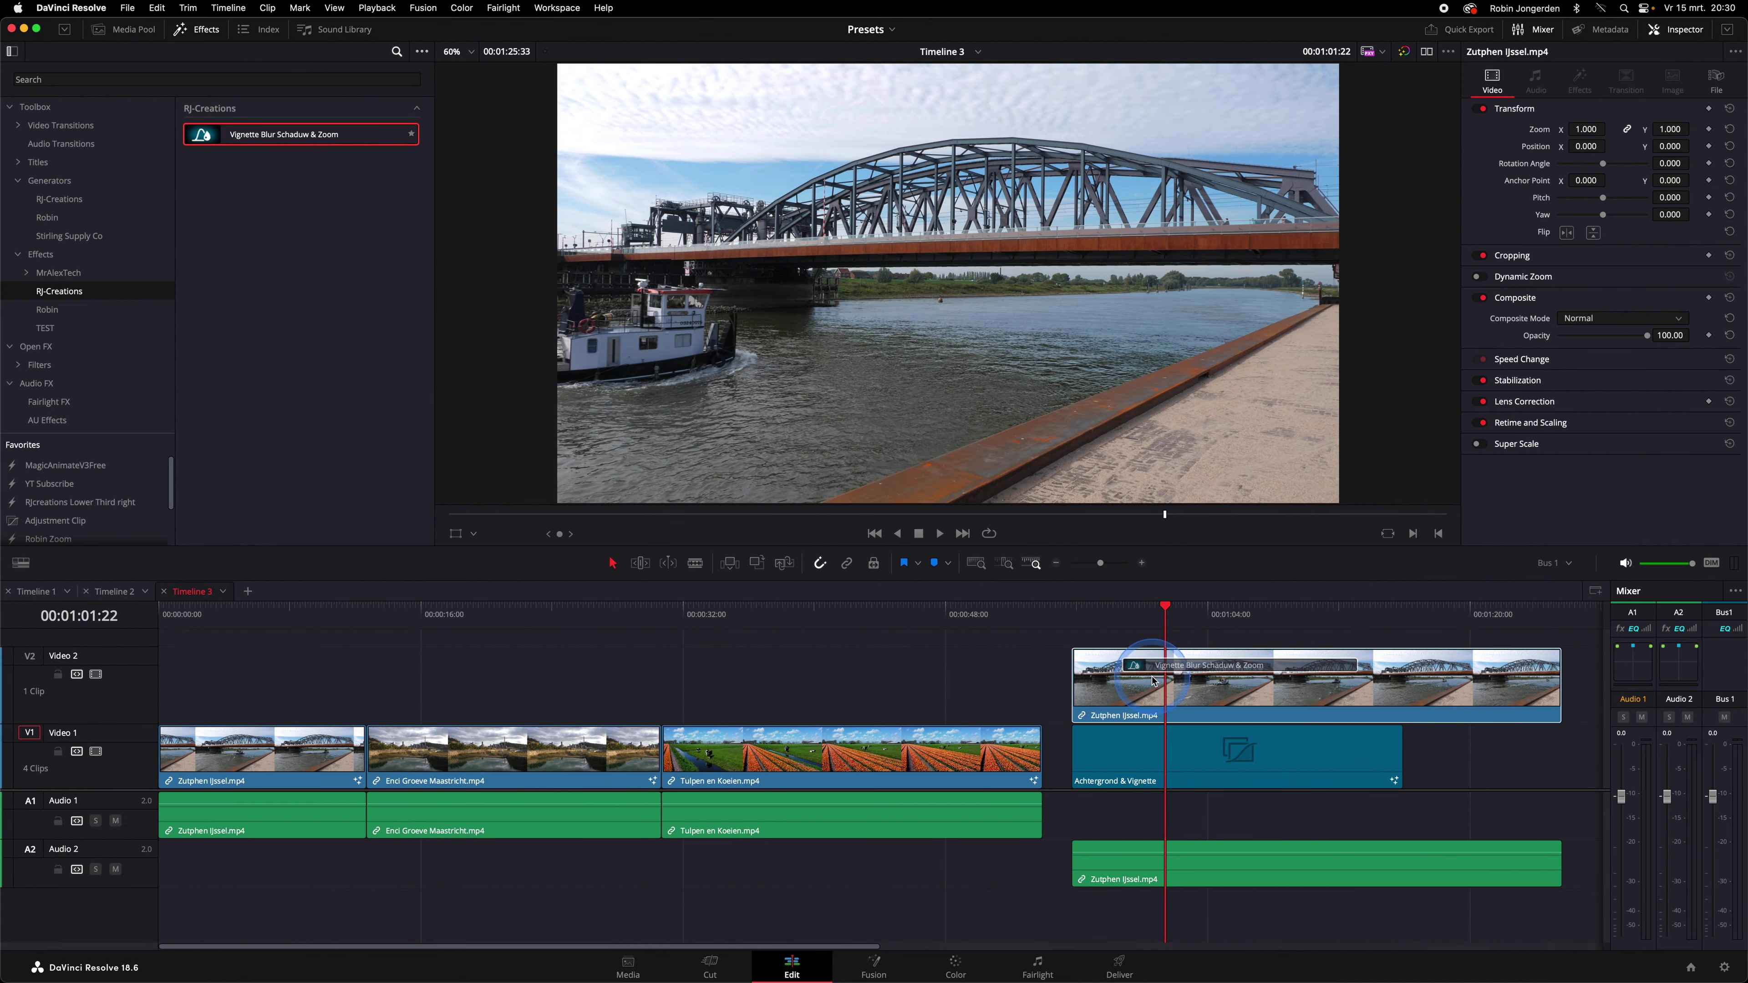
drag(264, 179, 1176, 681)
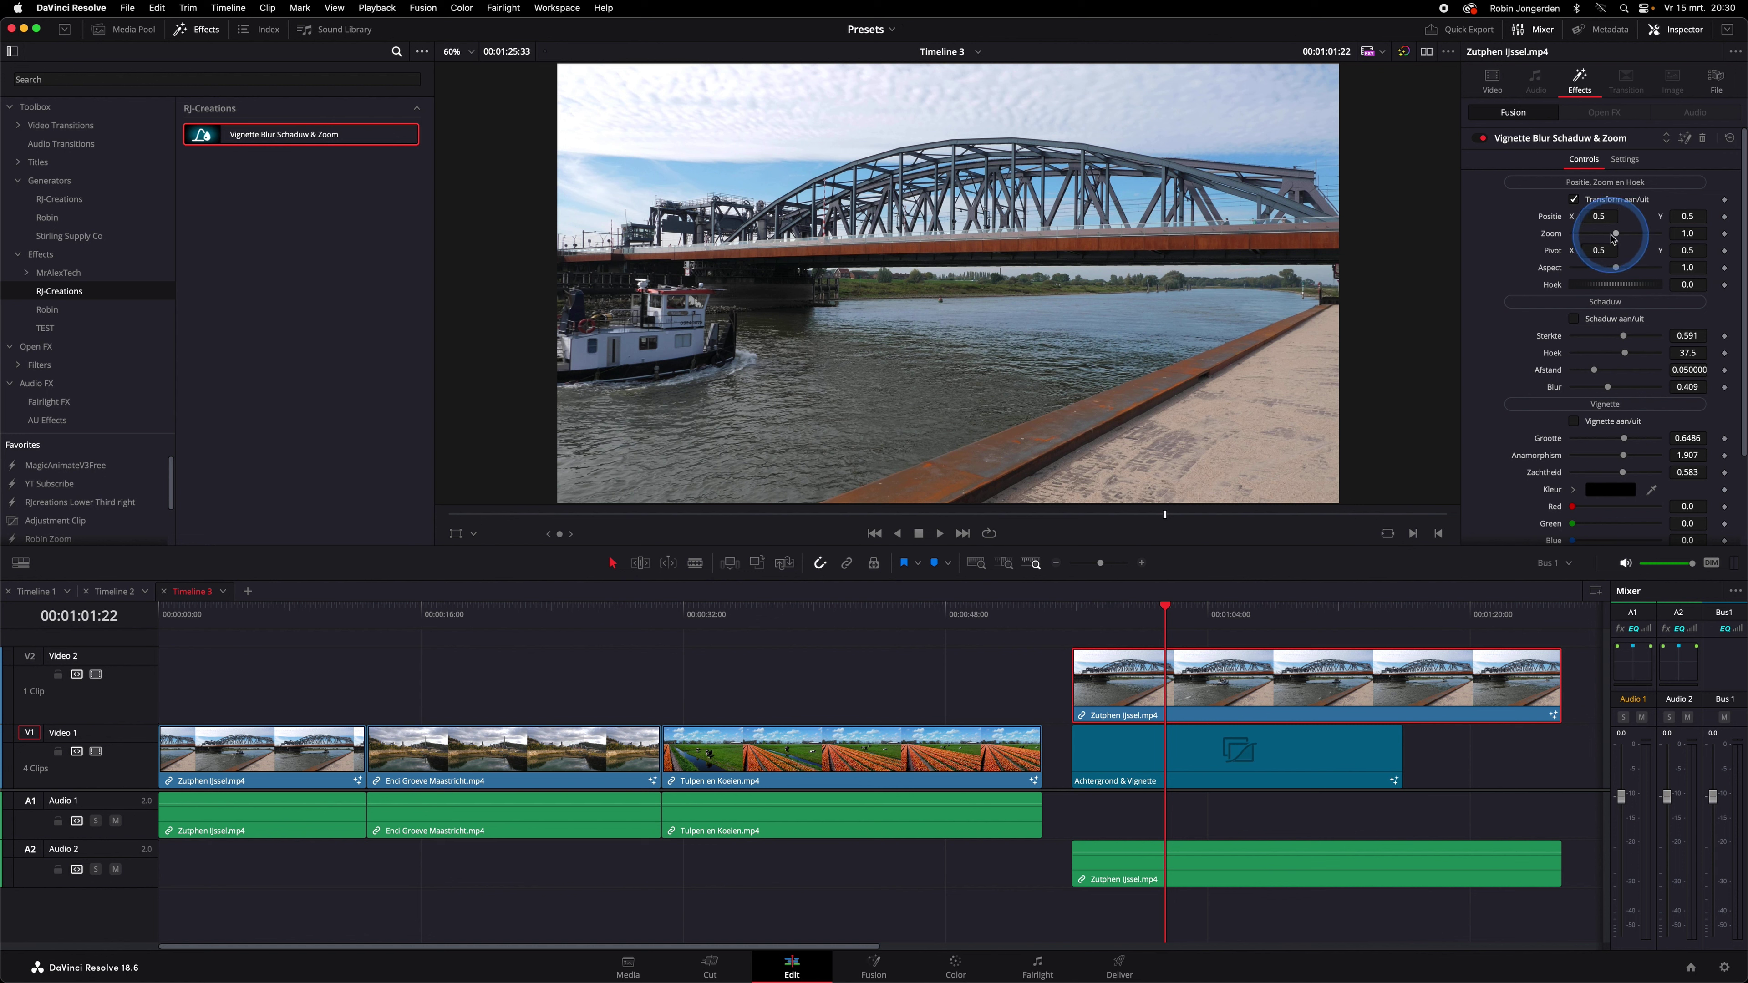
Step: Set zoom 0.73, enable shadow, tilt 2.6, vignette 0.7244, turn off blur, and enable black-and-white
drag(1616, 237, 1598, 316)
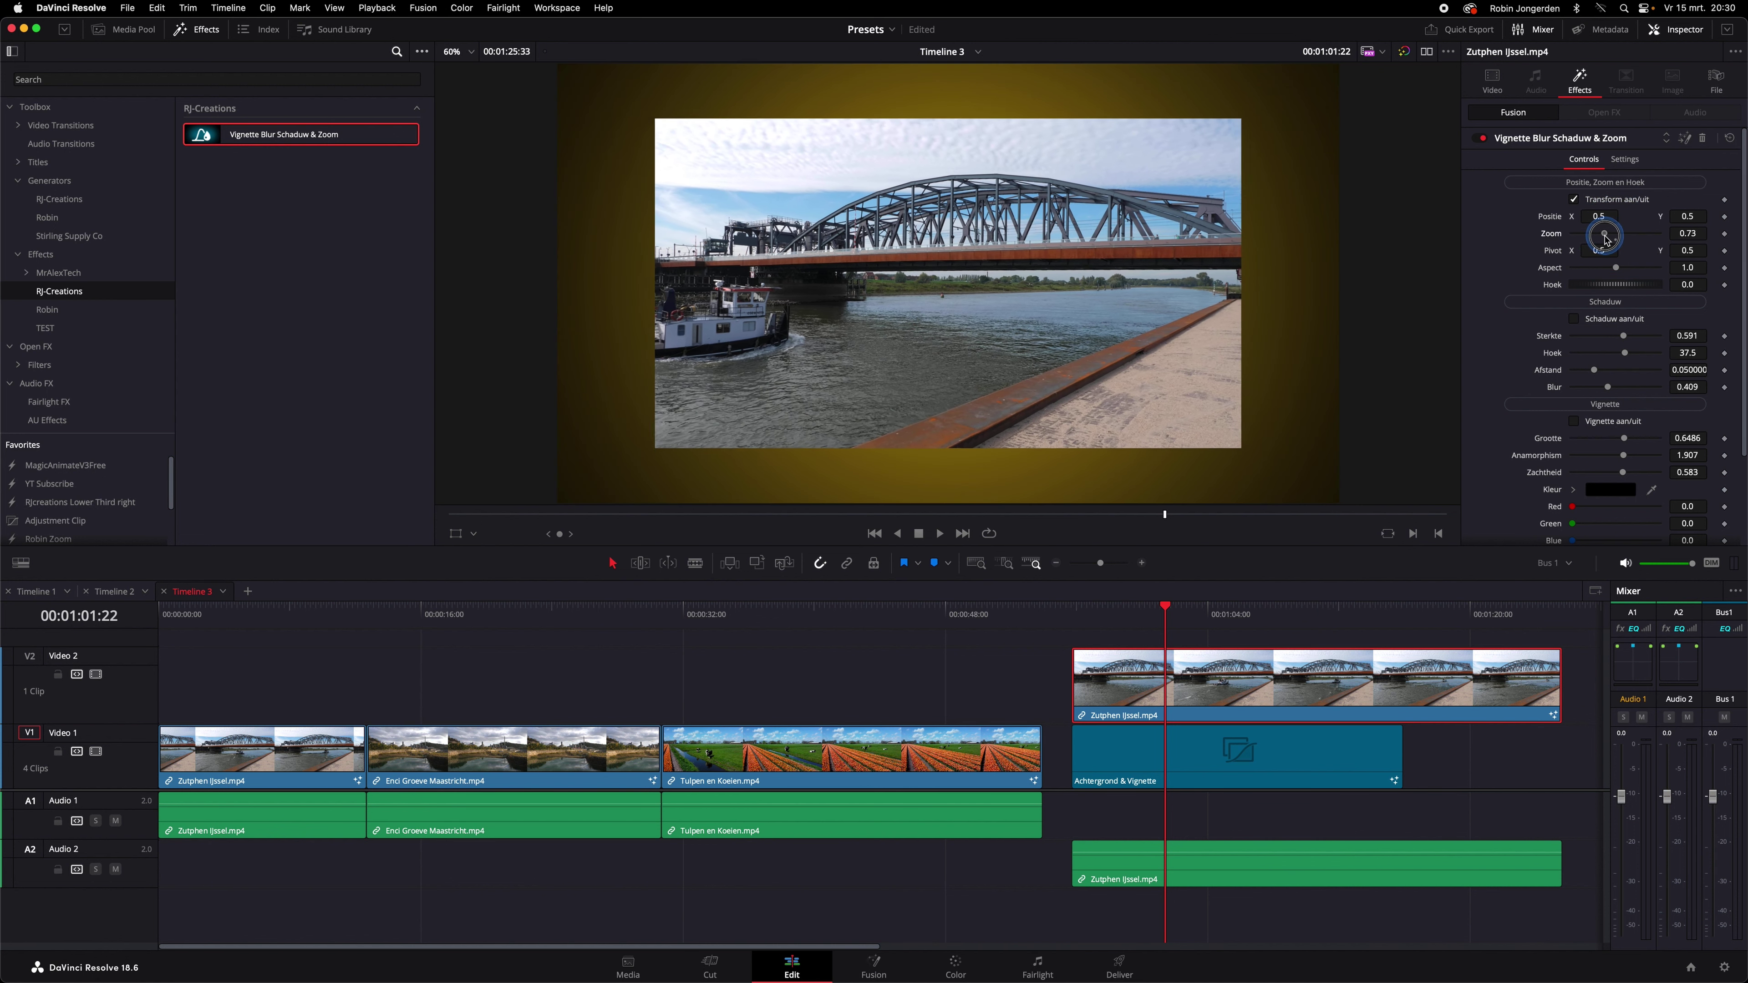
click(1576, 319)
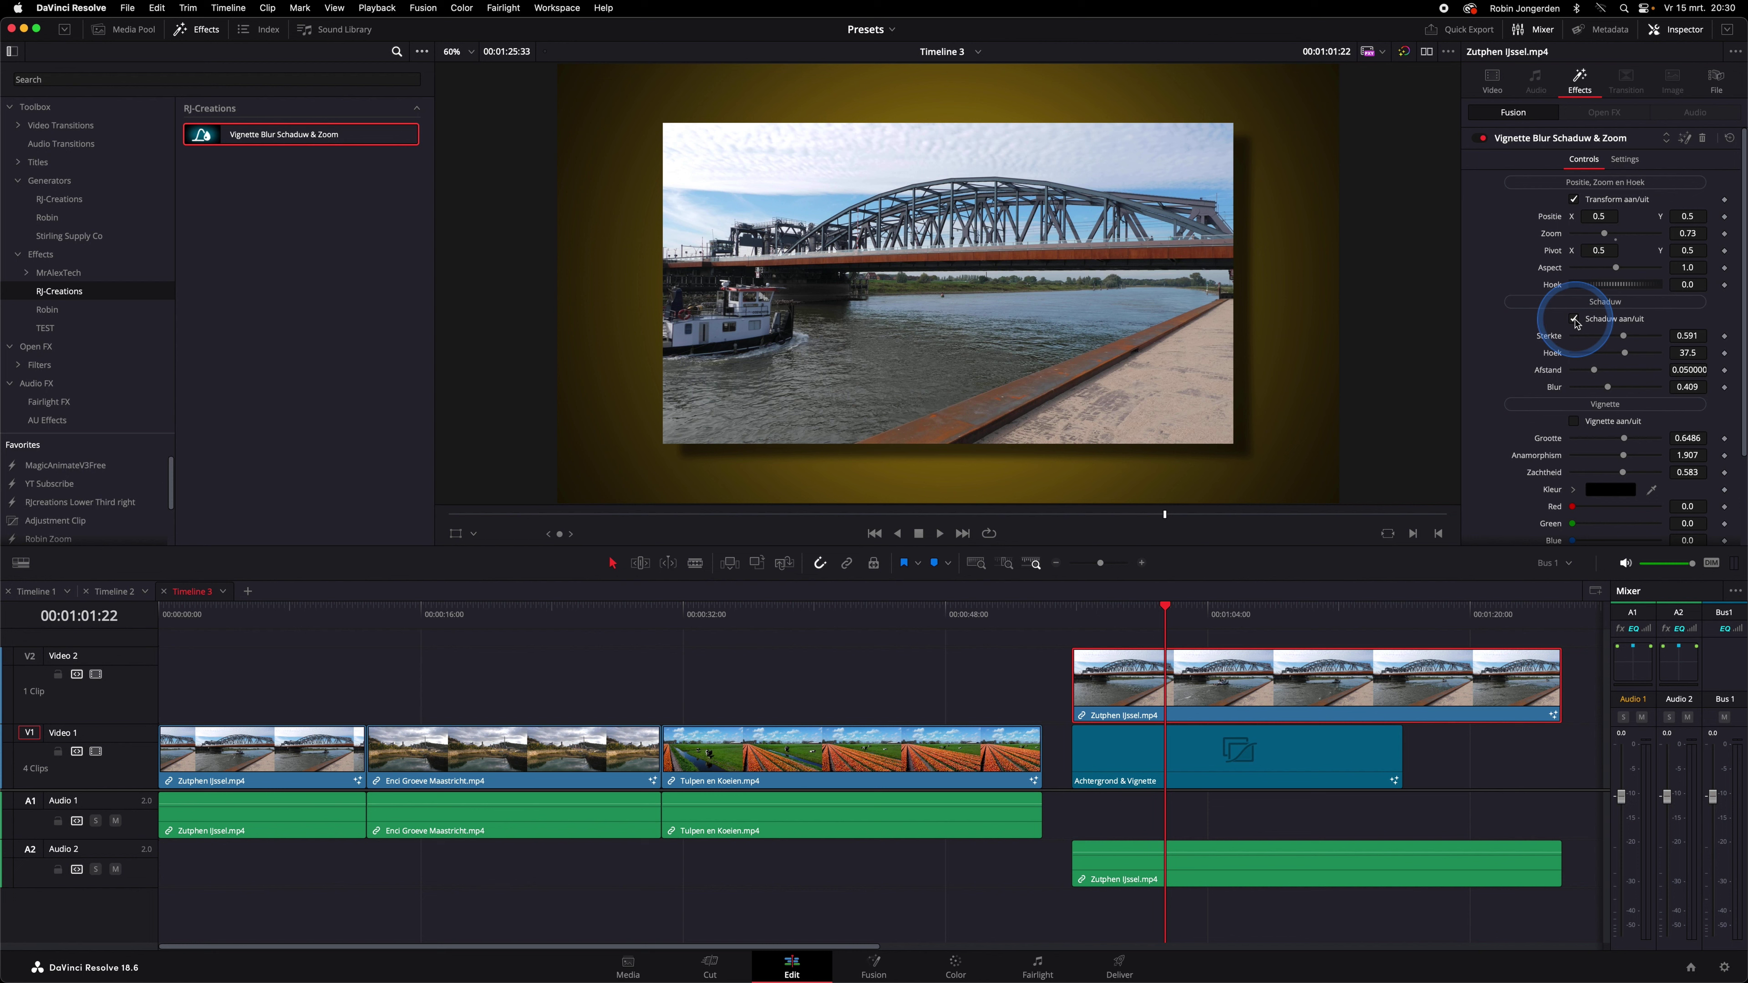
drag(1614, 286, 1627, 287)
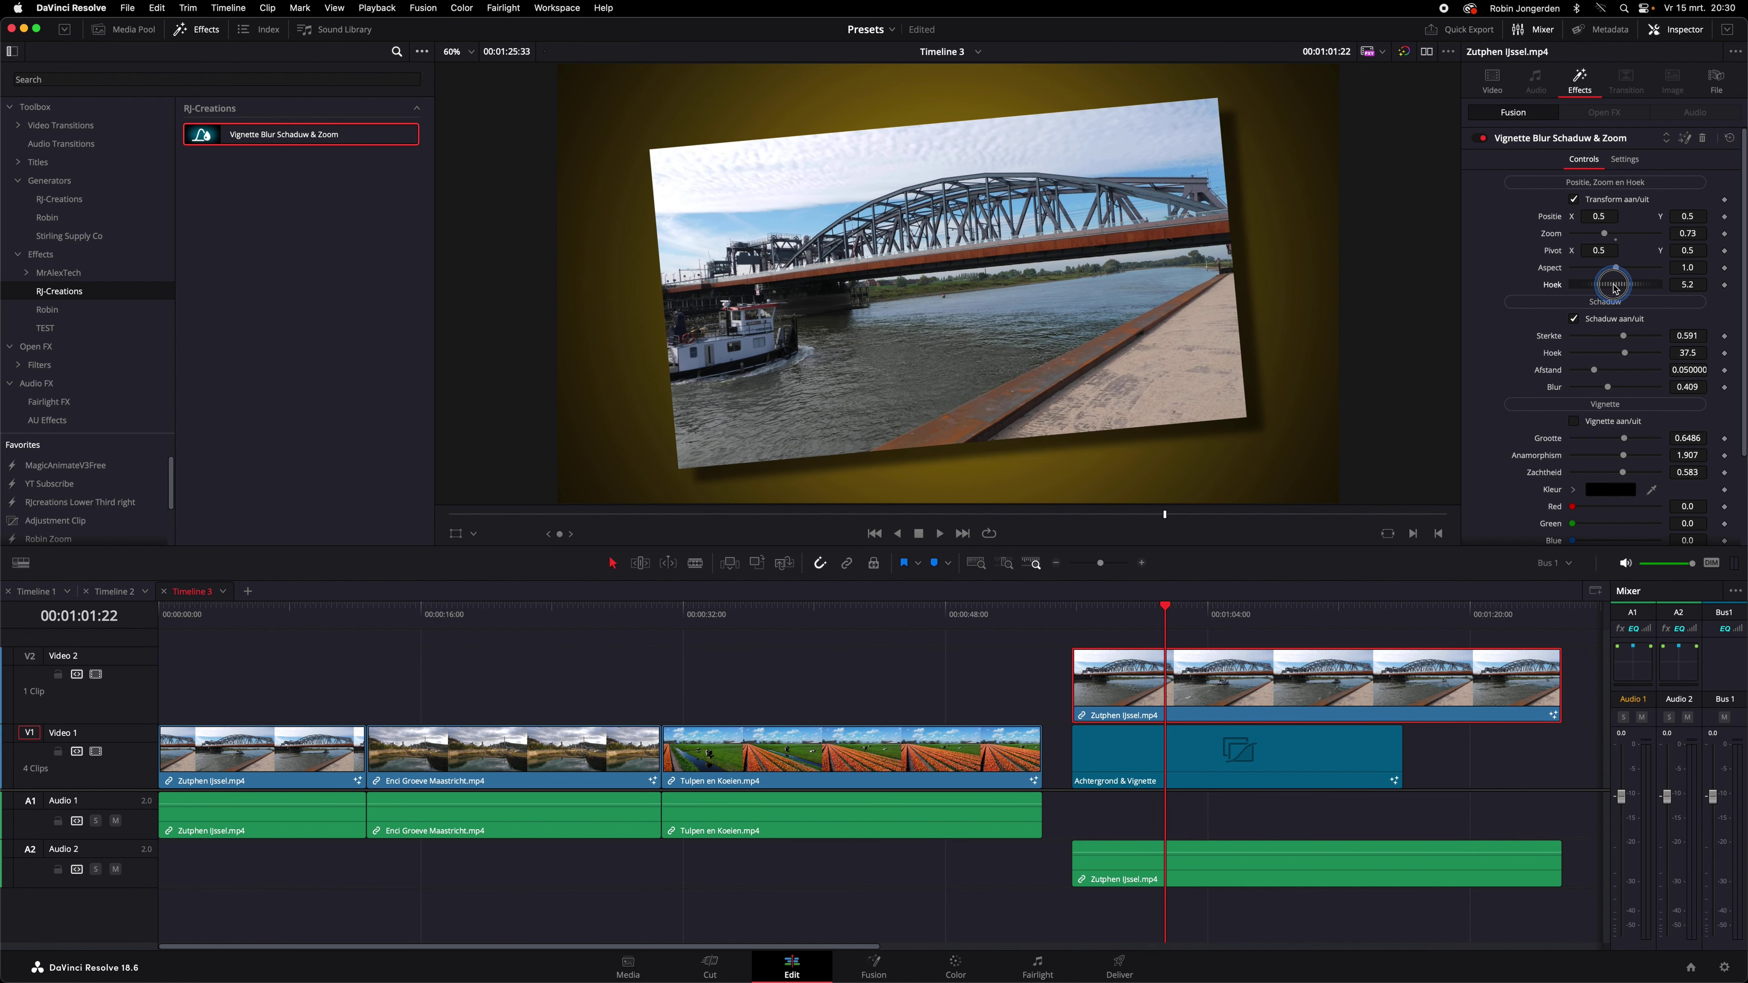
click(1574, 423)
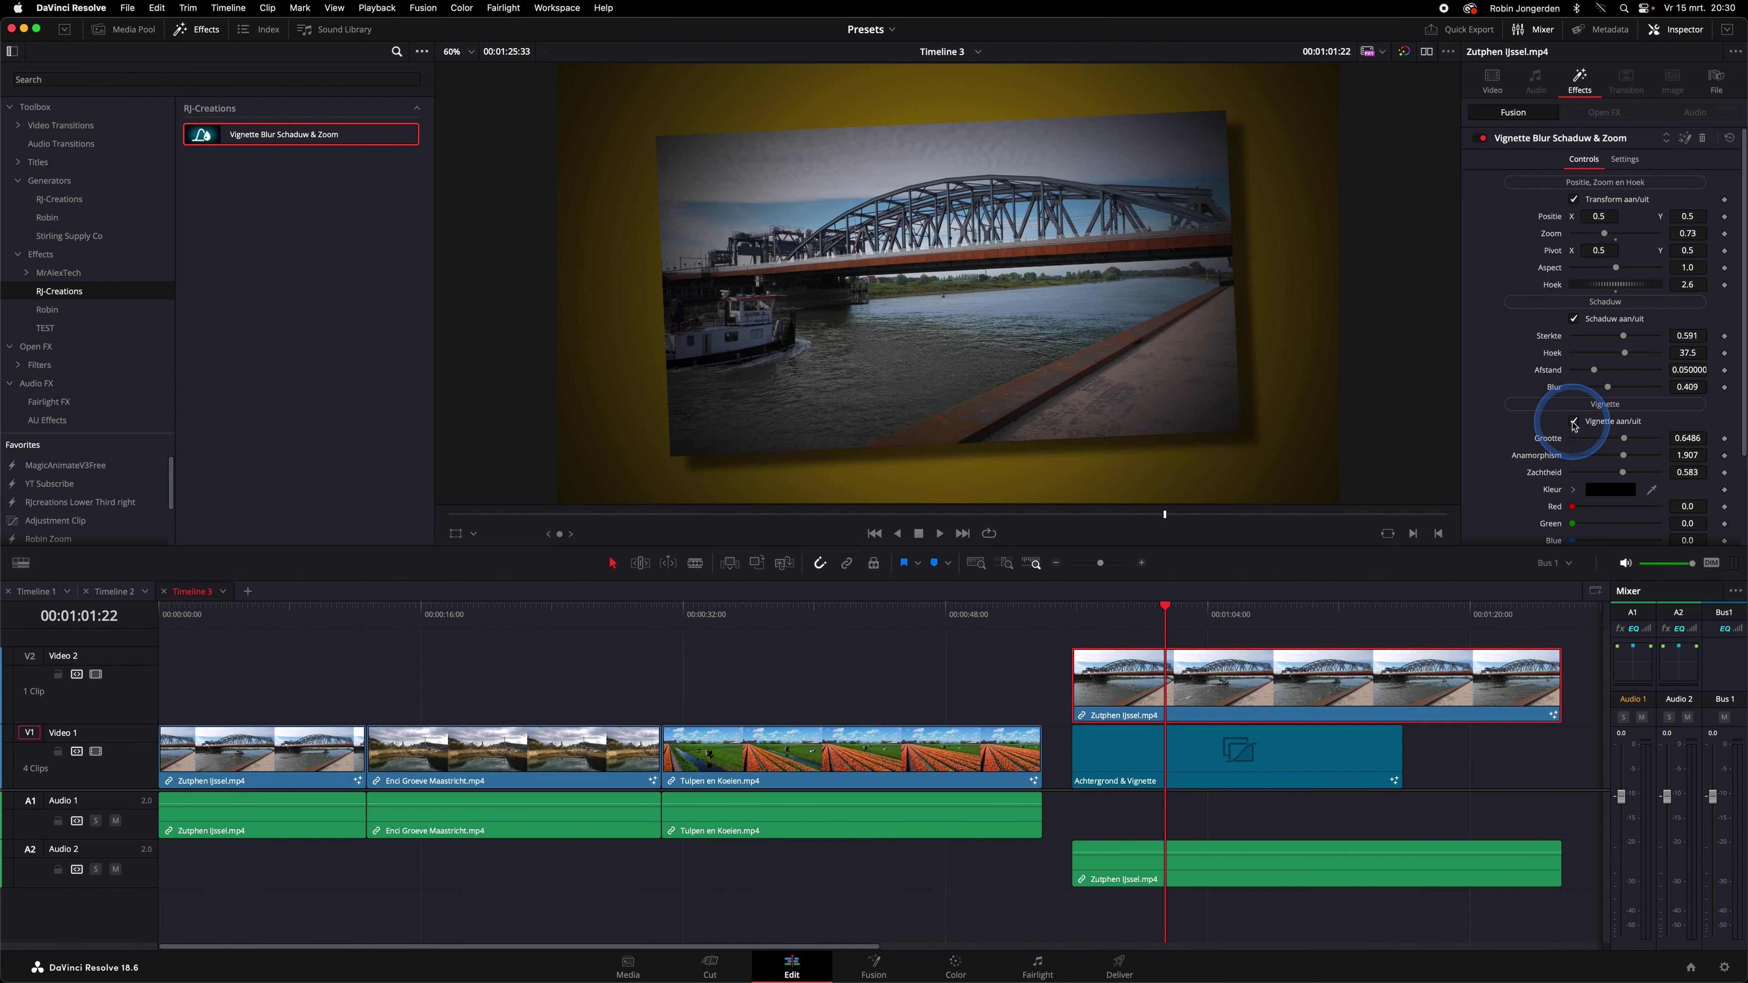
scroll(1549, 430, down, 3)
drag(1624, 359, 1629, 364)
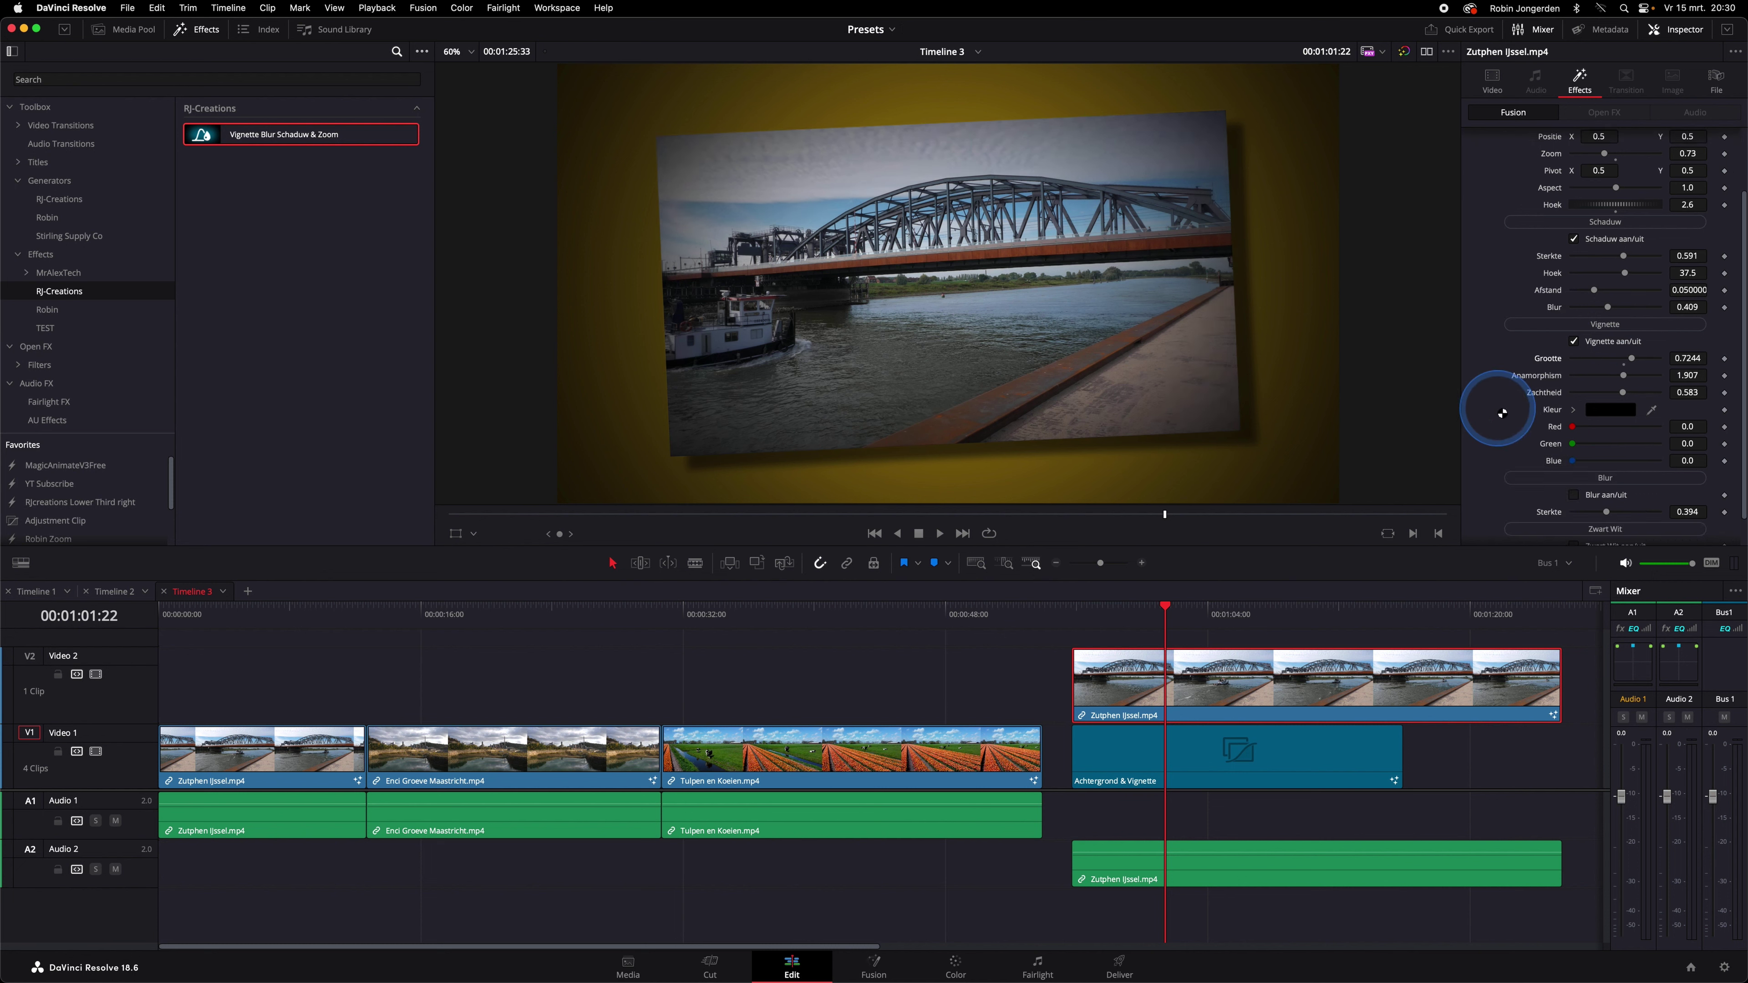
scroll(1508, 413, down, 2)
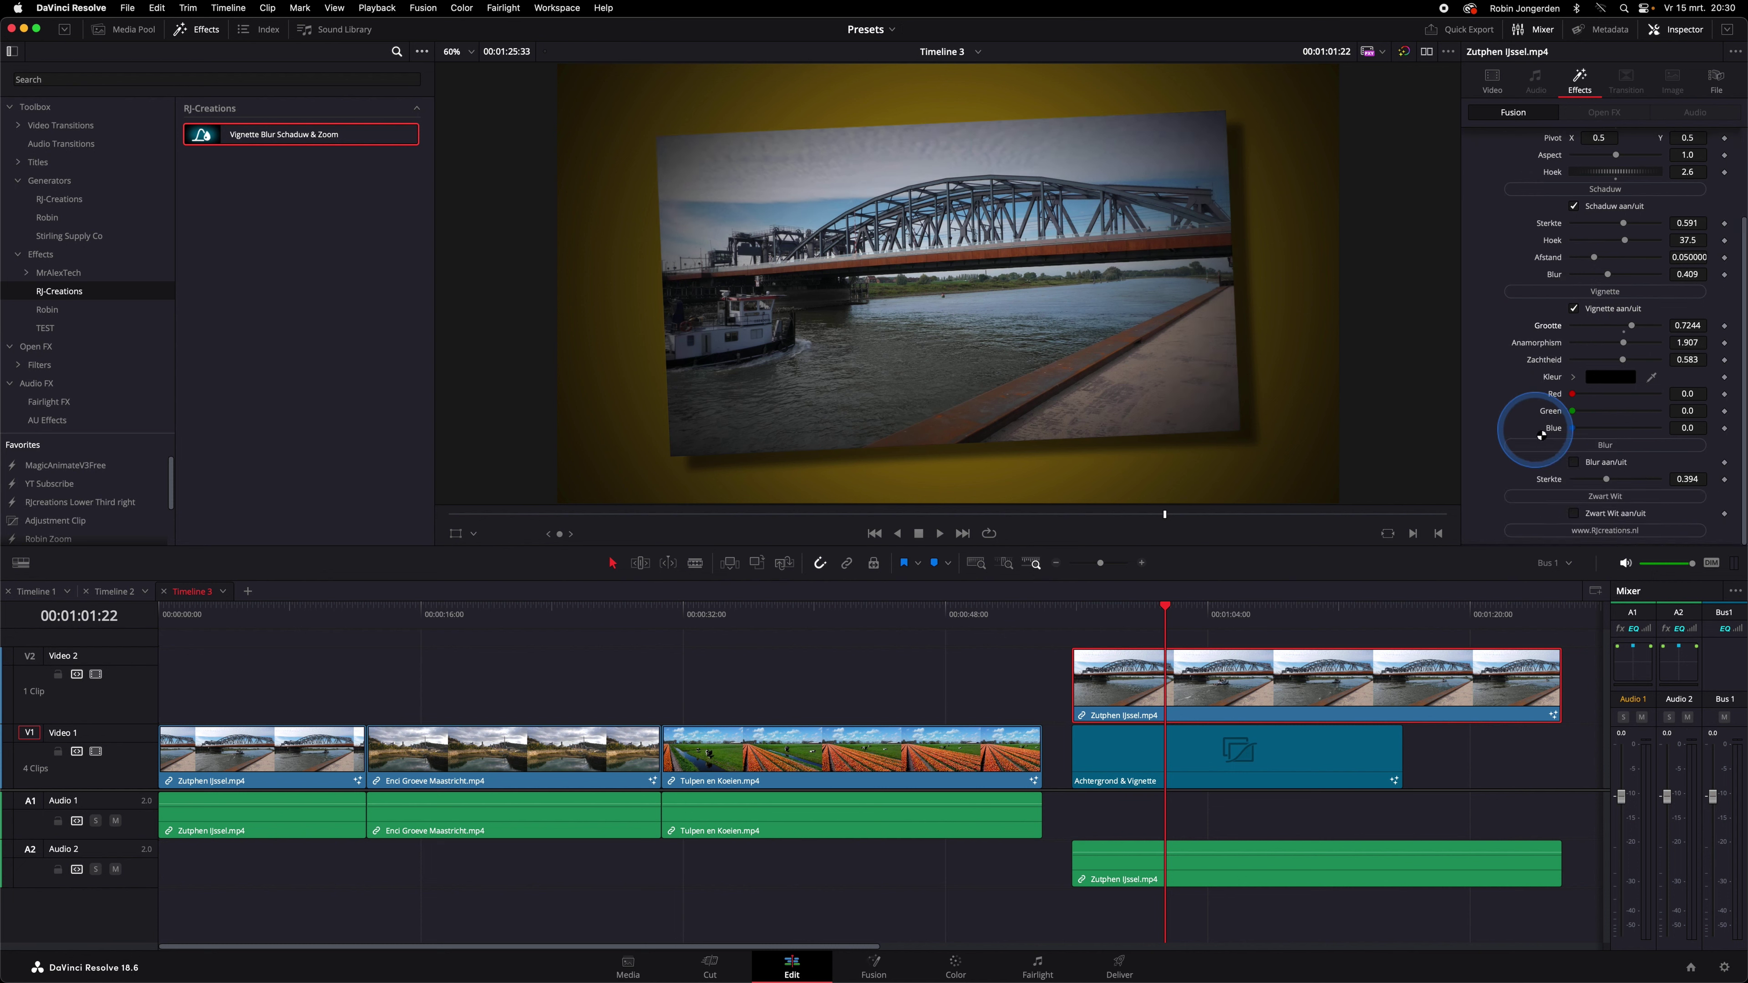
click(1574, 462)
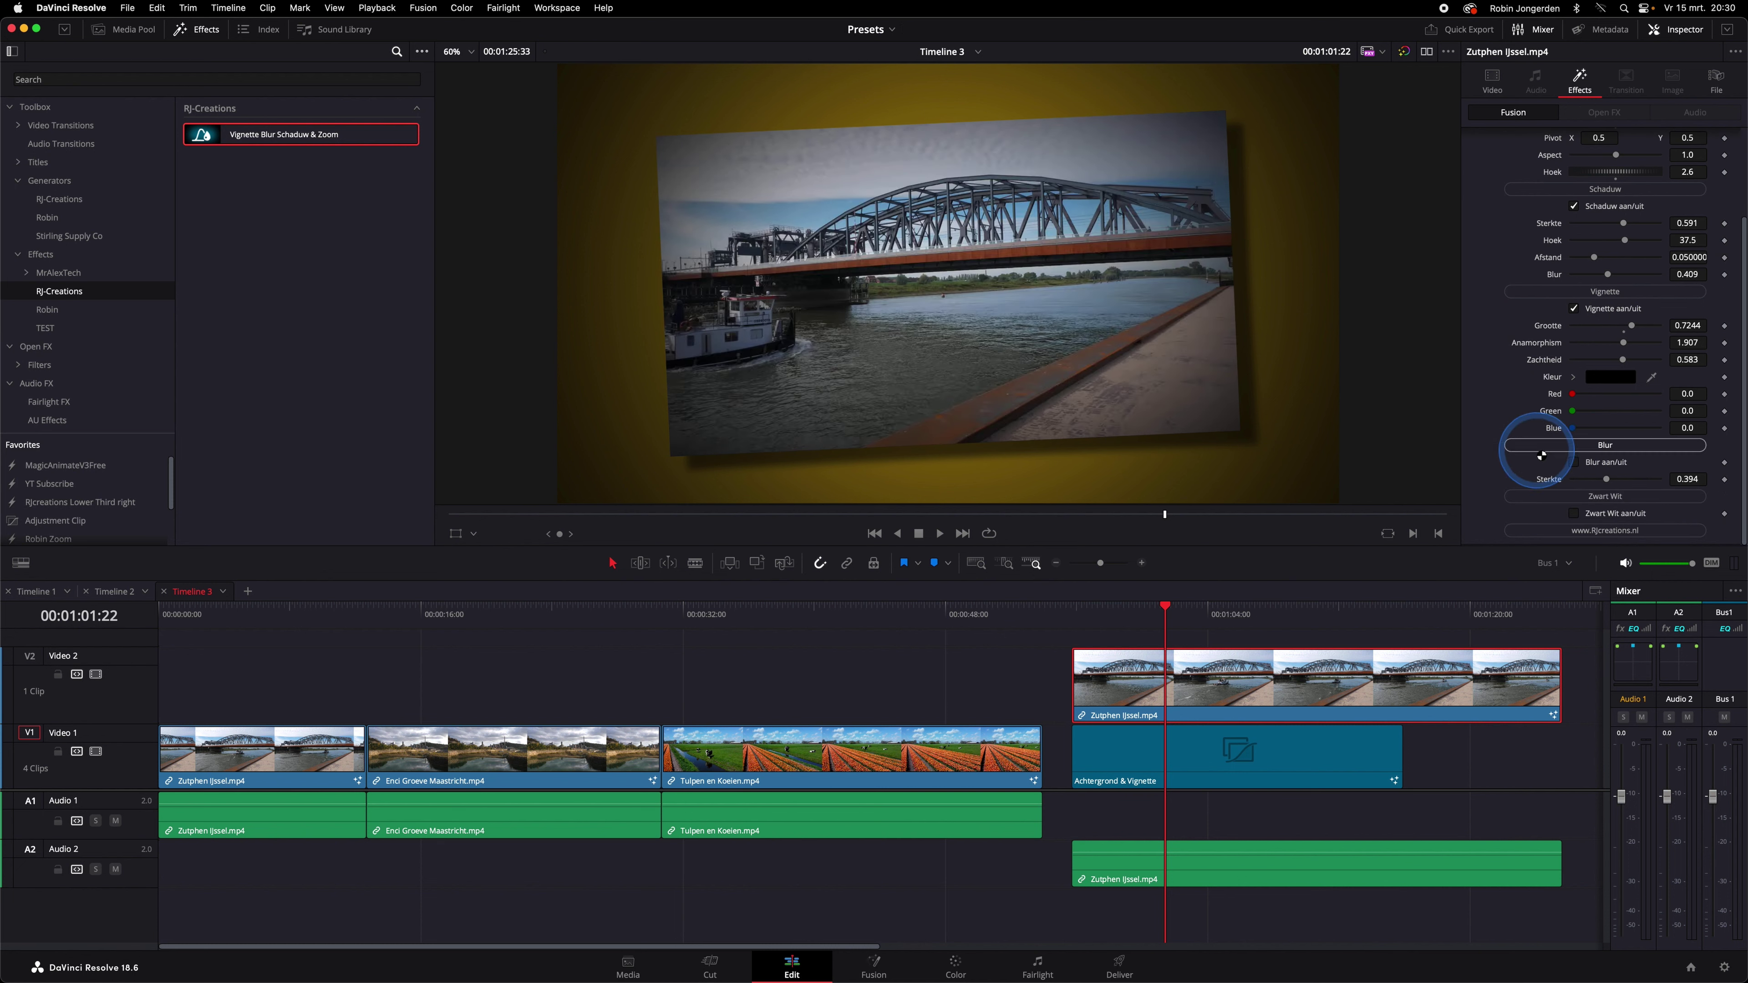
click(1573, 513)
scroll(1548, 507, up, 4)
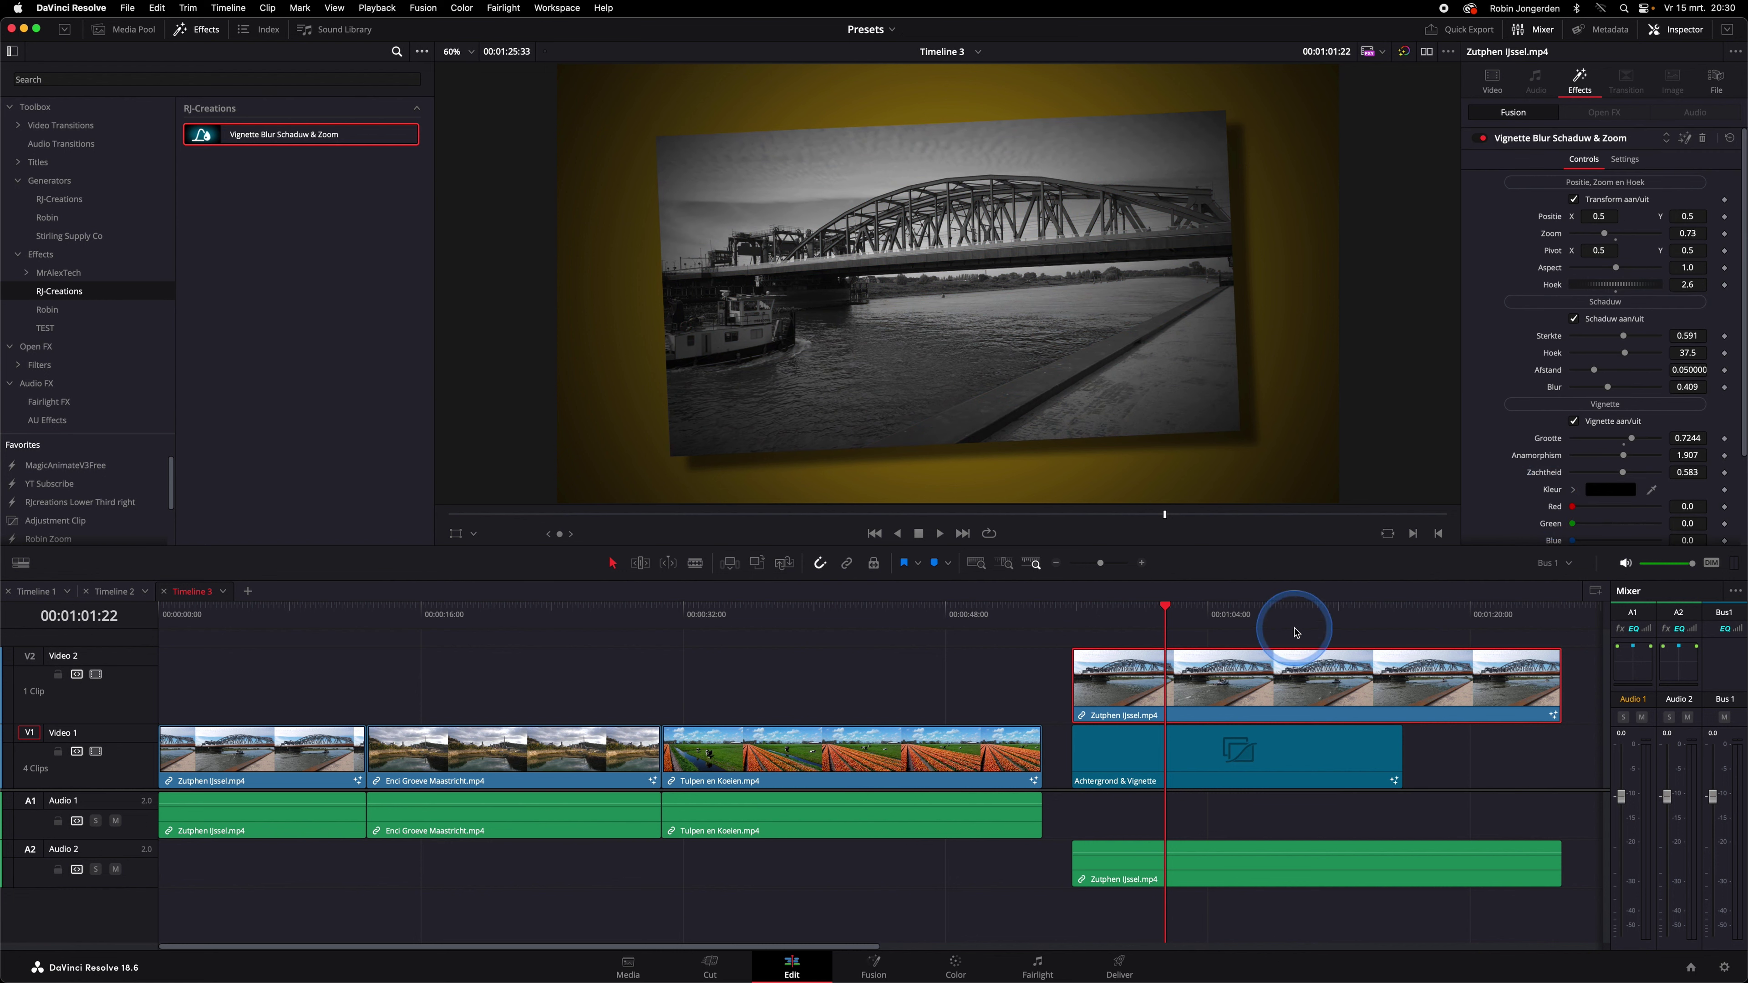
Step: Recolour the Achtergrond & Vignette background green (Red 0.294, Green 0.675, Blue 0.224)
click(1205, 760)
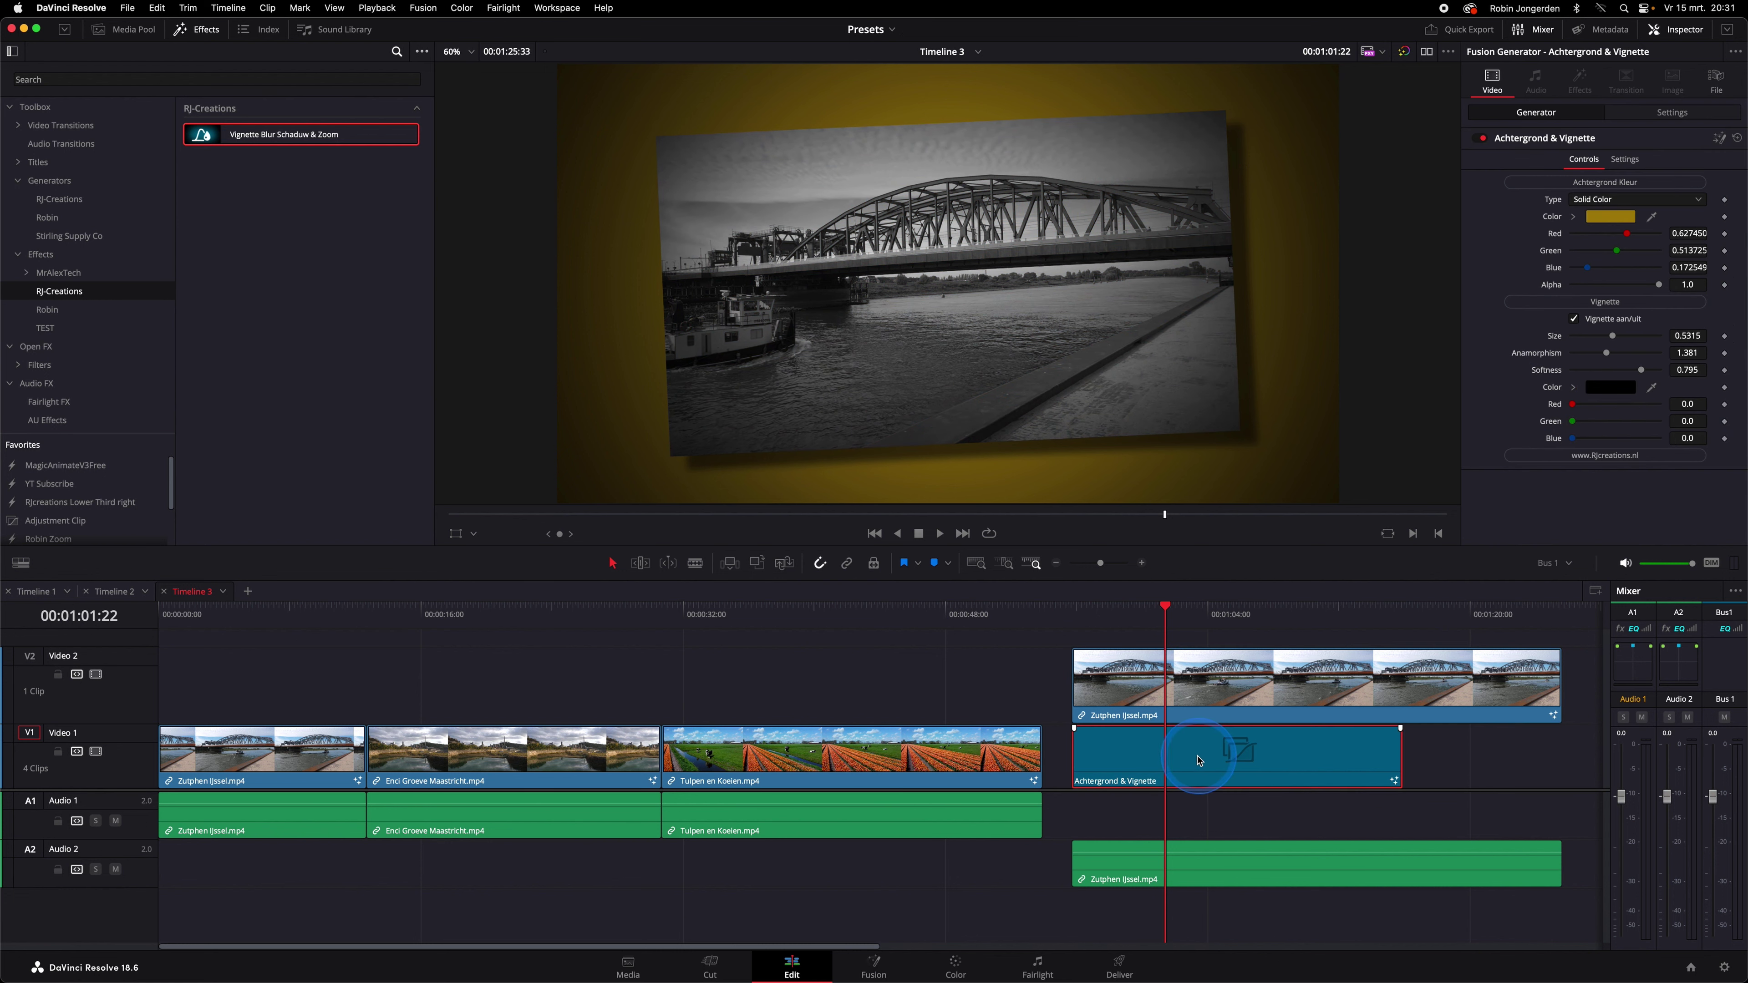
click(1603, 219)
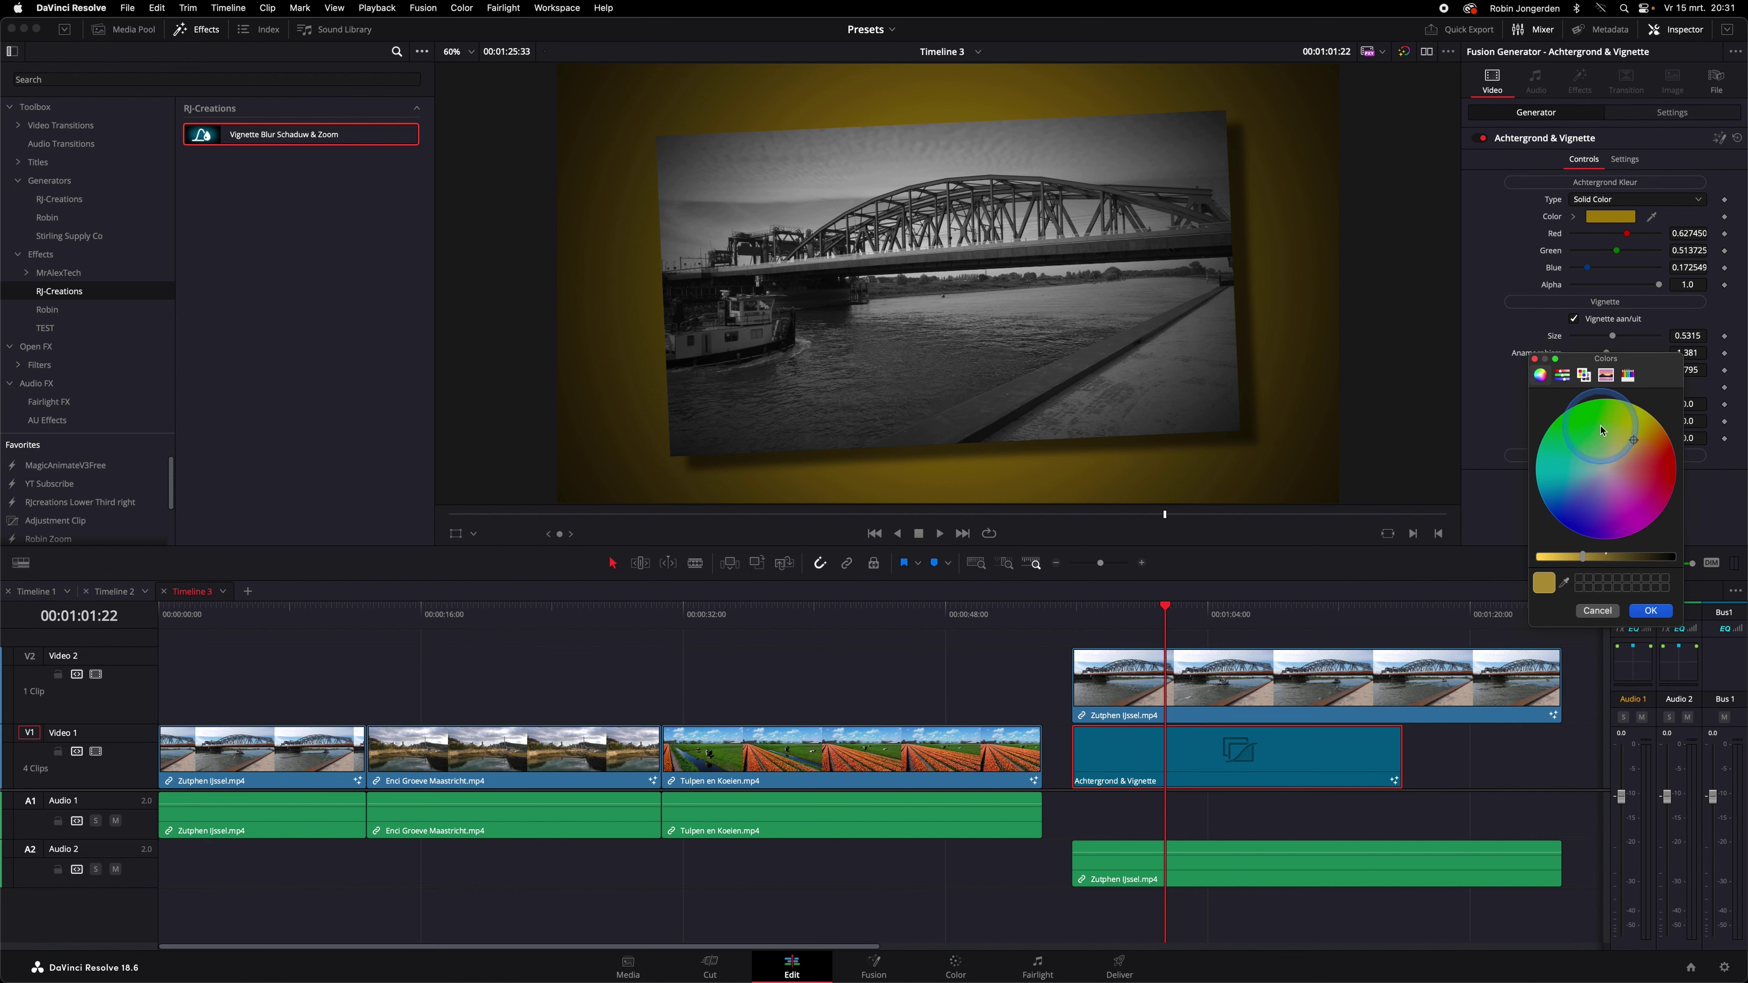
drag(1602, 430, 1592, 430)
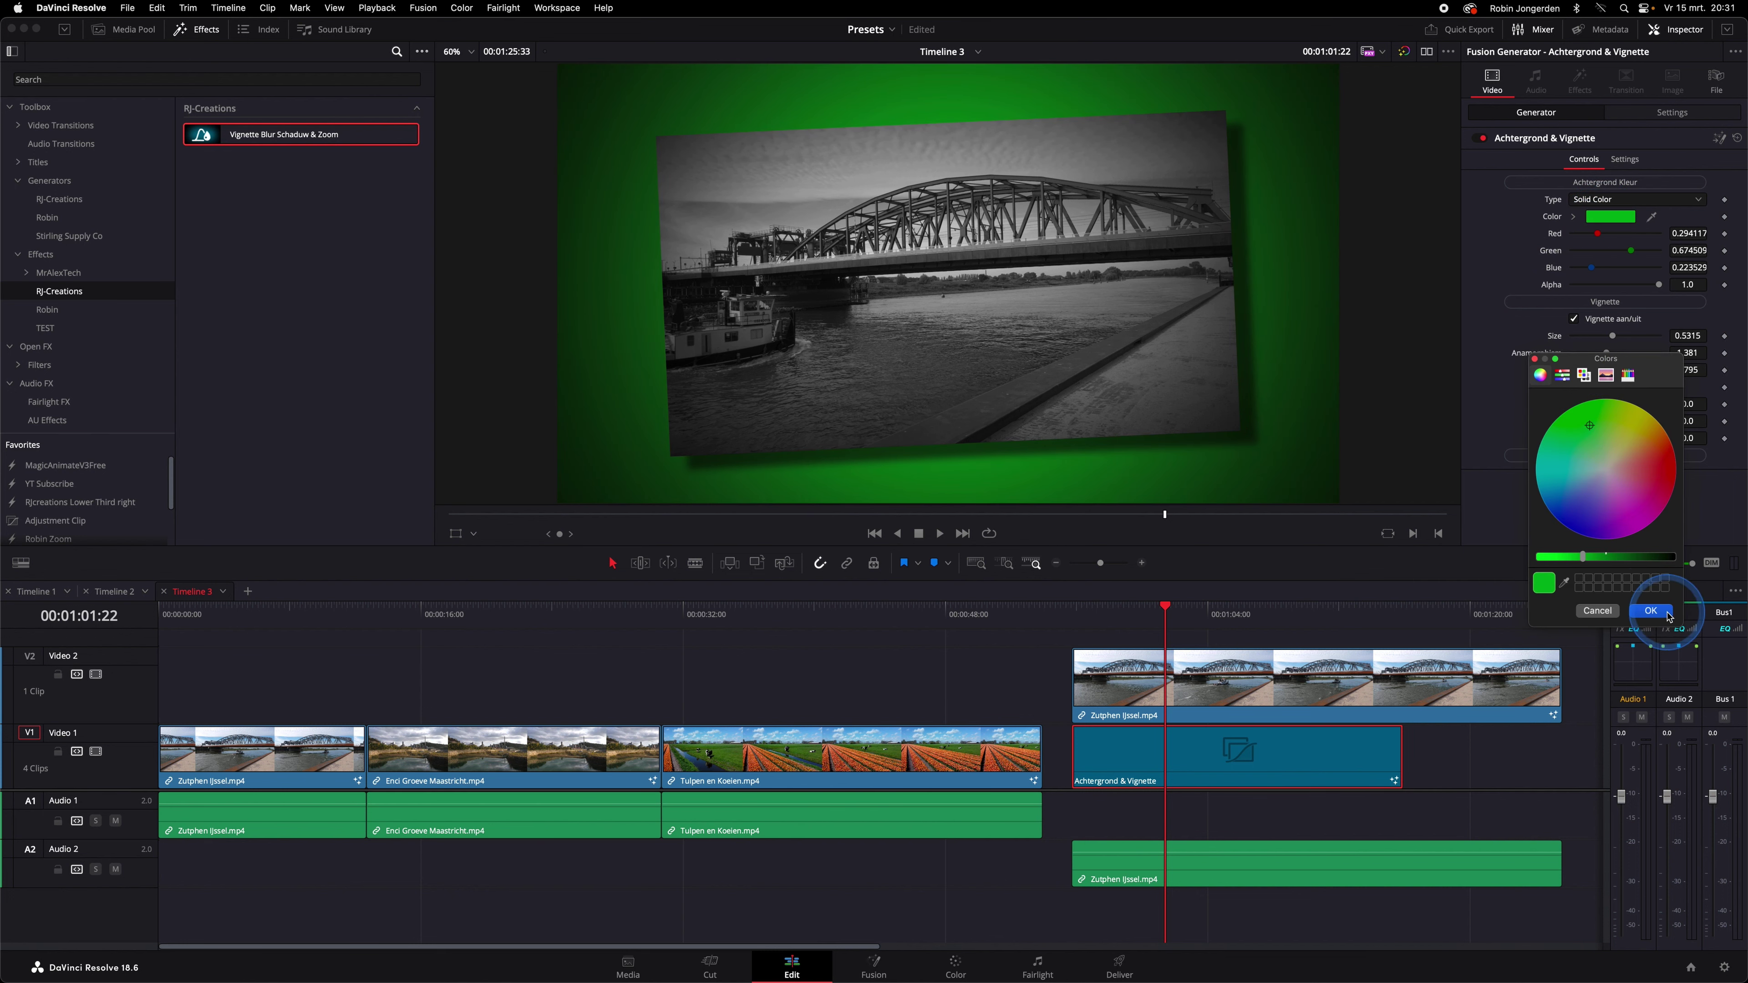